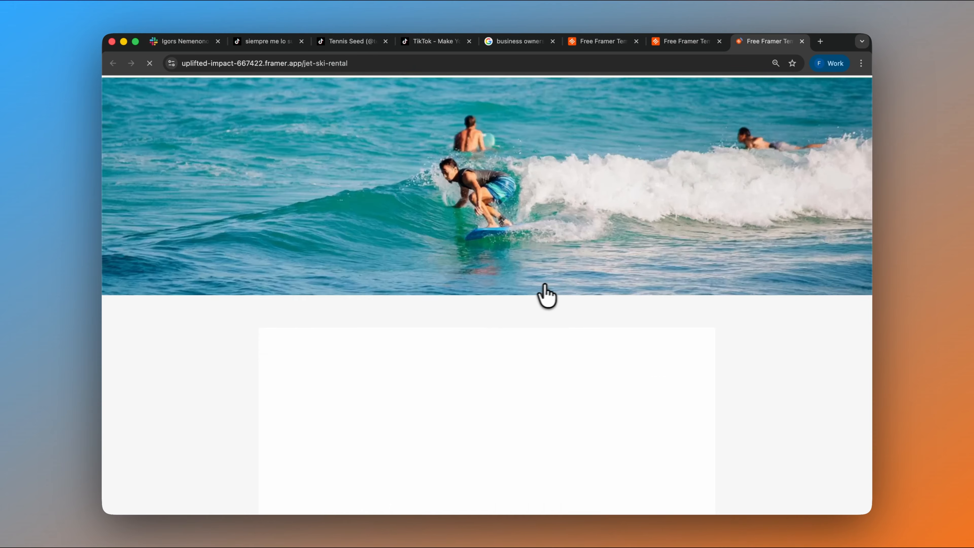
- Choose Friday, May 8, 2026, a 3 hr duration and the 11:00 AM slot in the jet ski booking form
{"action": "scroll", "coordinate": [540, 305], "scroll_direction": "down", "scroll_amount": 10}
{"action": "left_click", "coordinate": [320, 201]}
{"action": "left_click", "coordinate": [467, 241]}
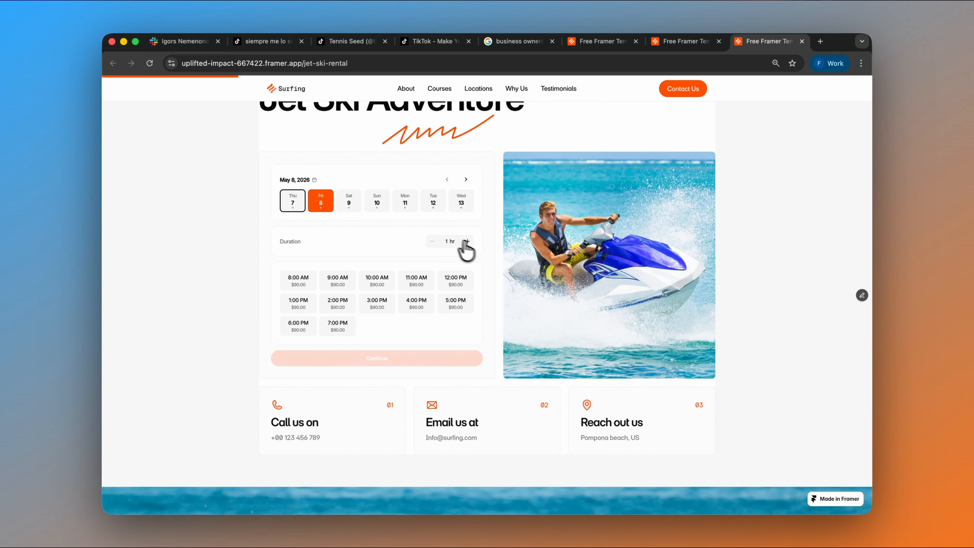
{"action": "left_click", "coordinate": [468, 241]}
{"action": "left_click", "coordinate": [417, 280]}
- Select the Super Fast jet ski type, enter promo code JET20 and continue to the client's data
{"action": "left_click", "coordinate": [426, 359]}
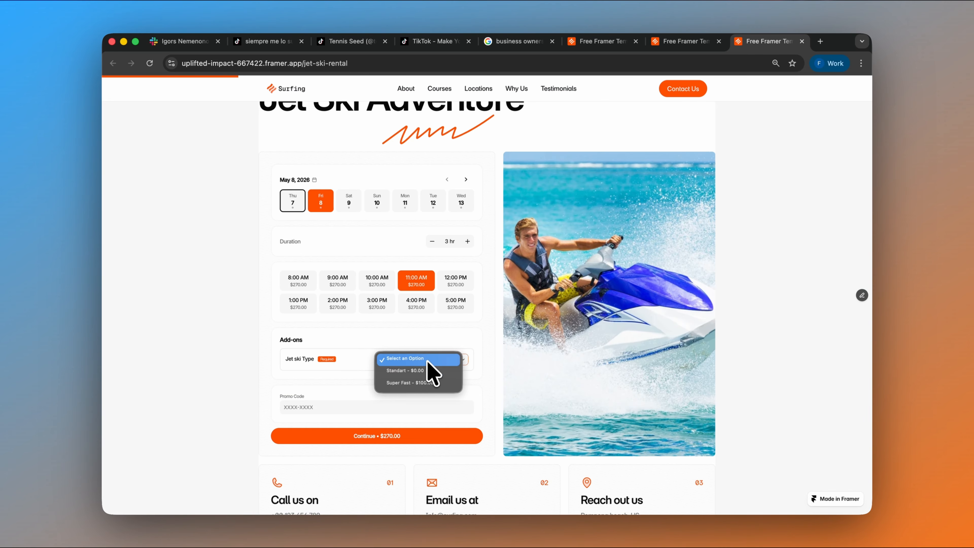
{"action": "left_click", "coordinate": [429, 385]}
{"action": "left_click", "coordinate": [357, 419]}
{"action": "type", "text": "JET20"}
{"action": "left_click", "coordinate": [393, 449]}
- Fill in the client's first name, last name and email, and make the booking
{"action": "left_click", "coordinate": [336, 233]}
{"action": "left_click", "coordinate": [338, 248]}
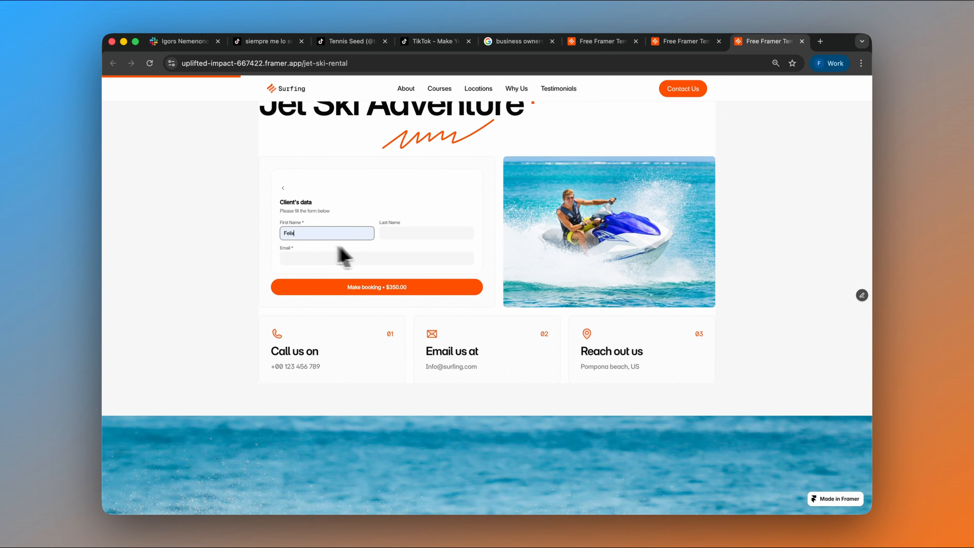
{"action": "left_click", "coordinate": [389, 233]}
{"action": "left_click", "coordinate": [429, 255]}
{"action": "left_click", "coordinate": [384, 258]}
{"action": "left_click", "coordinate": [387, 276]}
{"action": "left_click", "coordinate": [381, 287]}
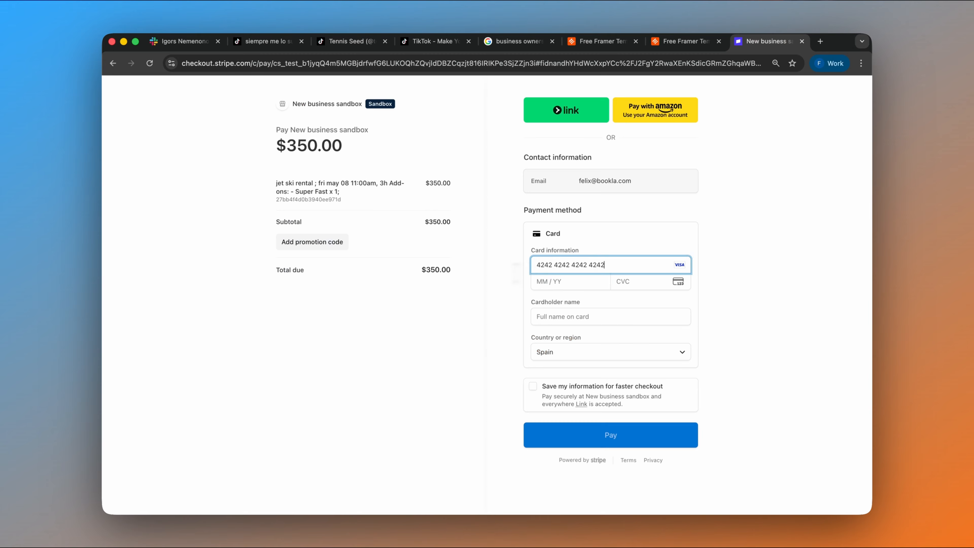
- Pay for the booking with the card details and cardholder's name, and return to the site's homepage
{"action": "type", "text": "1234123"}
{"action": "left_click", "coordinate": [609, 316]}
{"action": "left_click", "coordinate": [606, 341]}
{"action": "left_click", "coordinate": [612, 435]}
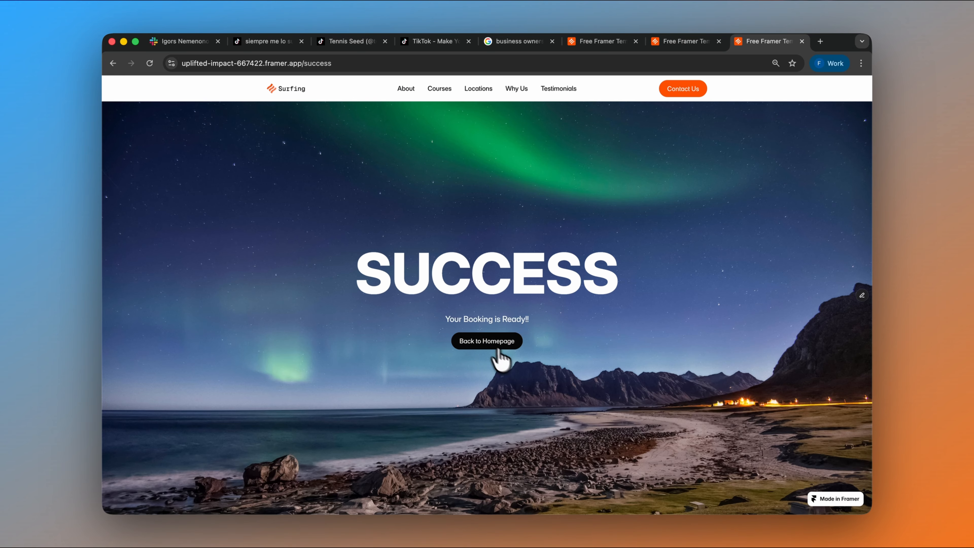
{"action": "left_click", "coordinate": [497, 347]}
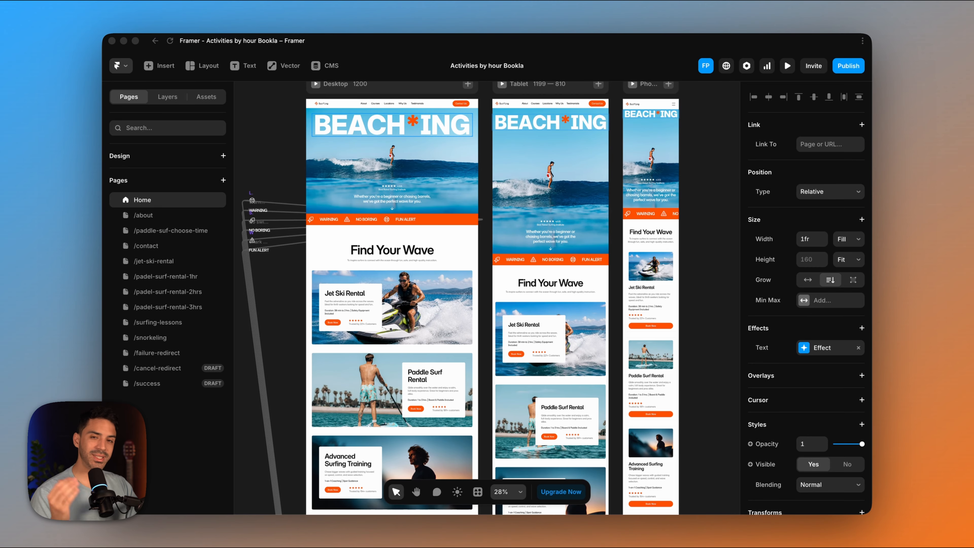
- Examine the Home page's hero, activity cards and locations section across the desktop, tablet and phone layouts in Framer
{"action": "scroll", "coordinate": [483, 304], "scroll_direction": "down", "scroll_amount": 5}
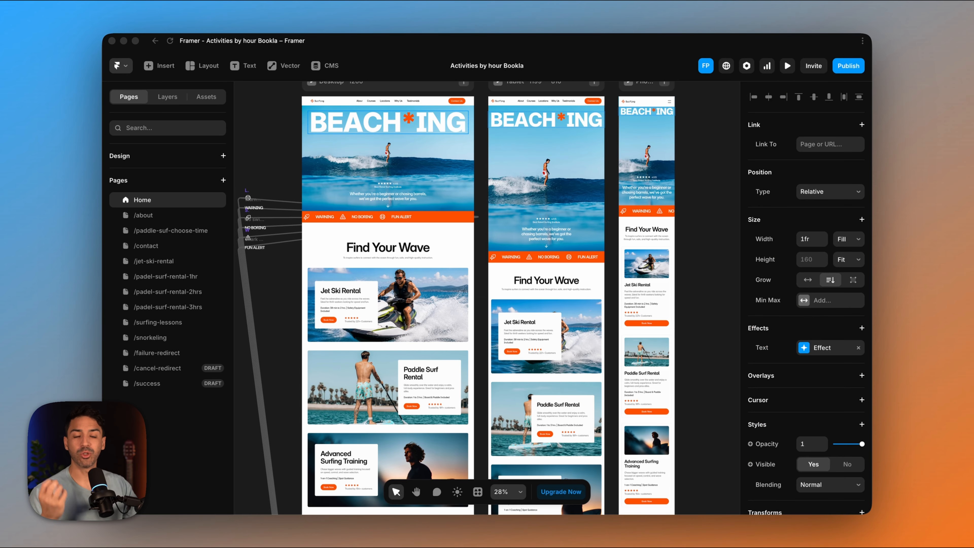
{"action": "scroll", "coordinate": [486, 298], "scroll_direction": "up", "scroll_amount": 2}
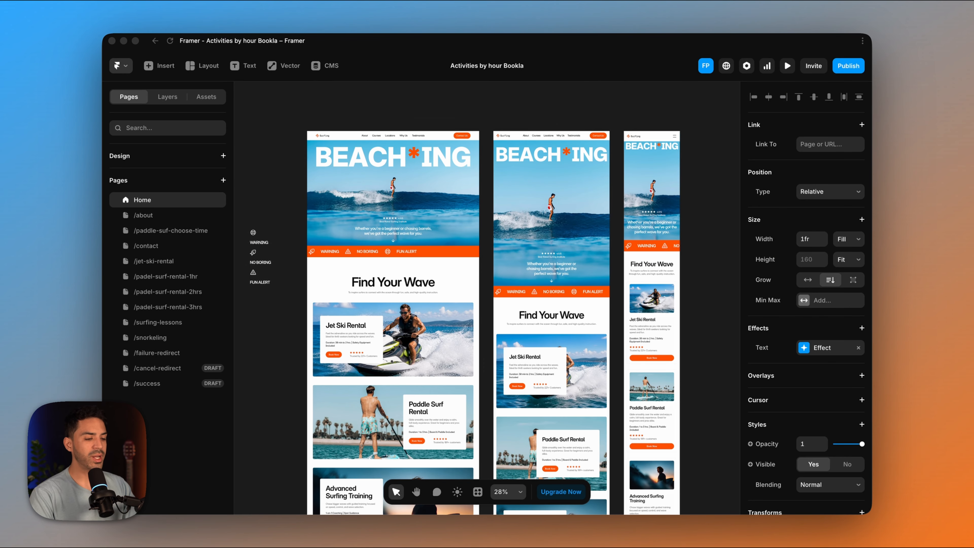
{"action": "scroll", "coordinate": [487, 298], "scroll_direction": "down", "scroll_amount": 1}
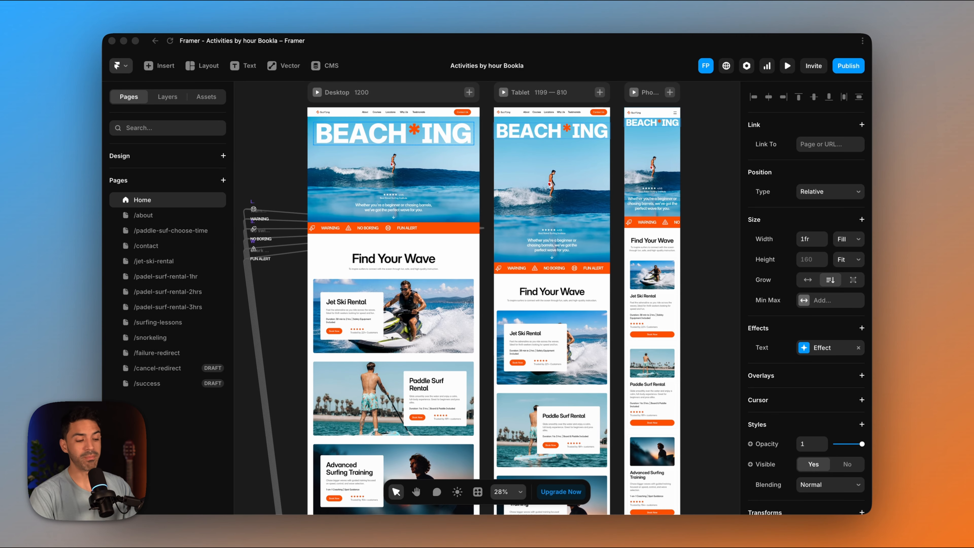
{"action": "scroll", "coordinate": [486, 298], "scroll_direction": "down", "scroll_amount": 10}
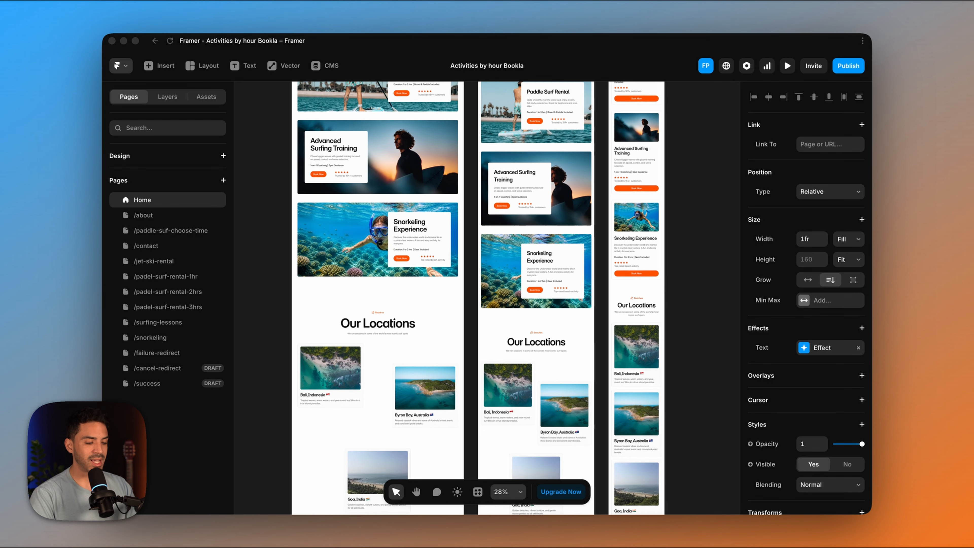
{"action": "scroll", "coordinate": [487, 298], "scroll_direction": "up", "scroll_amount": 10}
{"action": "scroll", "coordinate": [486, 298], "scroll_direction": "down", "scroll_amount": 1}
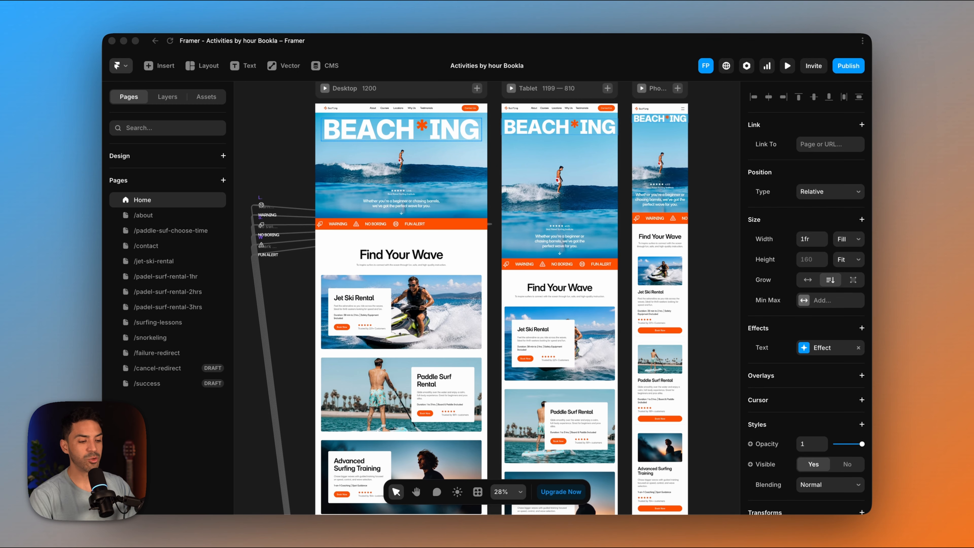
{"action": "scroll", "coordinate": [487, 297], "scroll_direction": "down", "scroll_amount": 9}
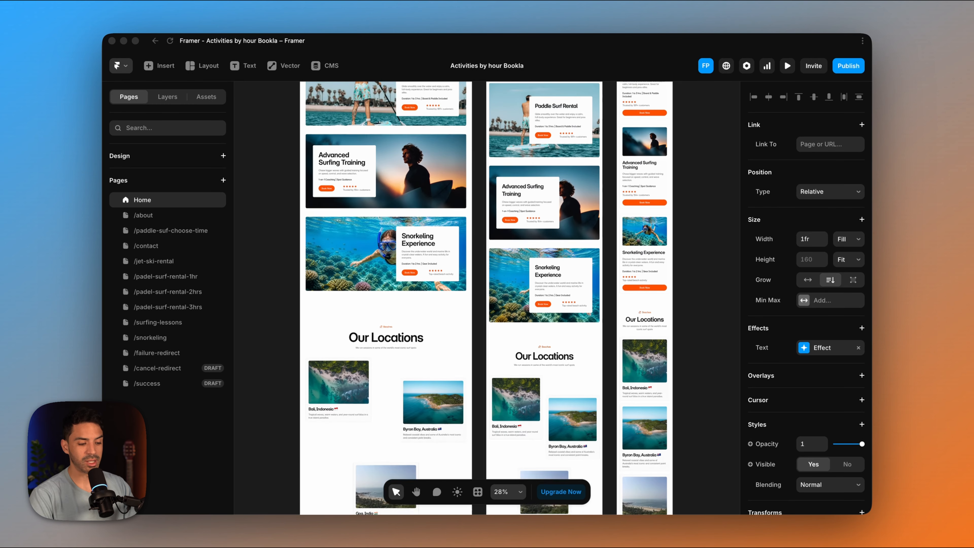
{"action": "scroll", "coordinate": [486, 298], "scroll_direction": "up", "scroll_amount": 15}
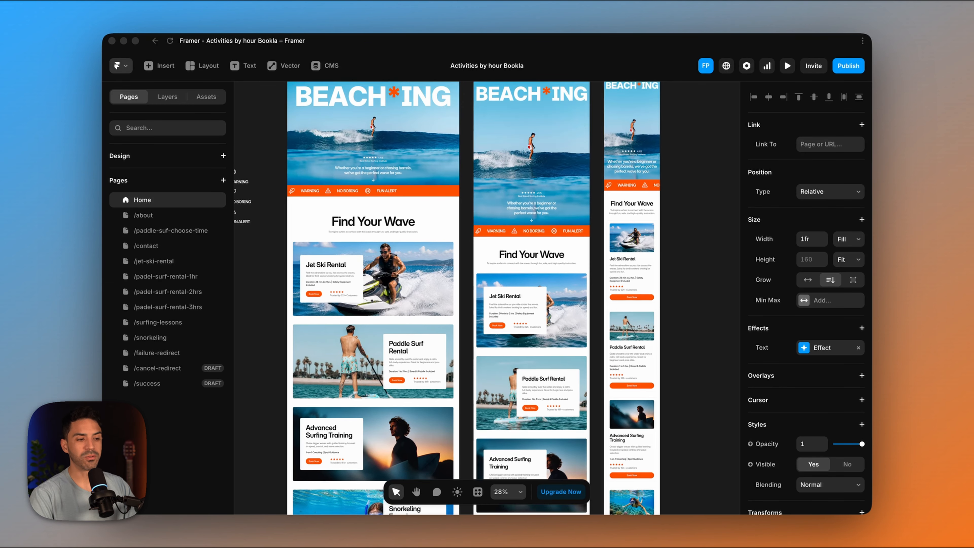
{"action": "scroll", "coordinate": [487, 297], "scroll_direction": "up", "scroll_amount": 2}
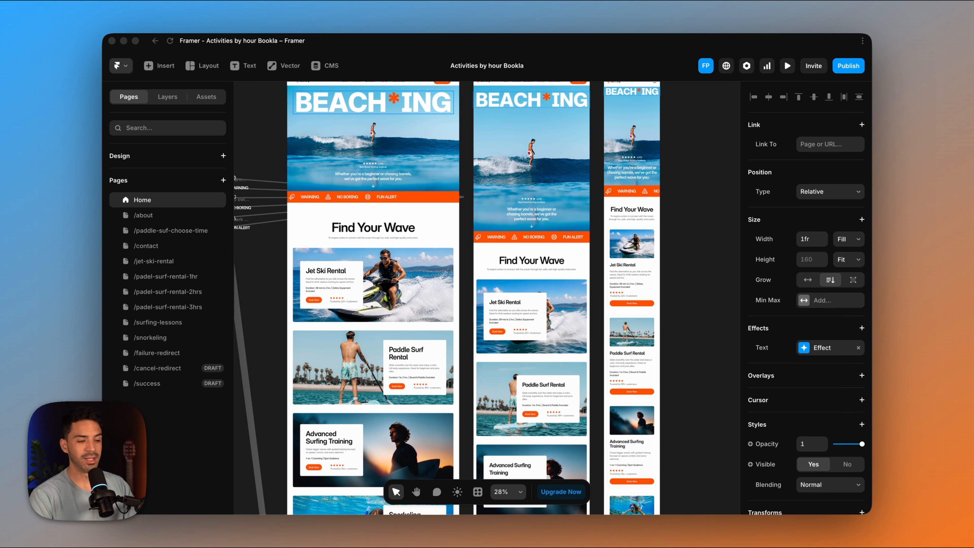
{"action": "scroll", "coordinate": [448, 298], "scroll_direction": "up", "scroll_amount": 3}
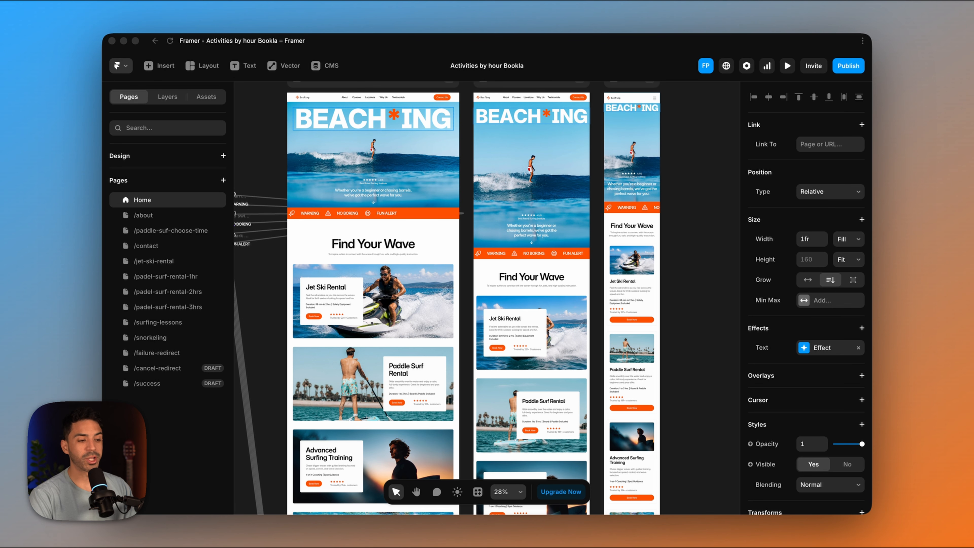
{"action": "scroll", "coordinate": [447, 298], "scroll_direction": "up", "scroll_amount": 3}
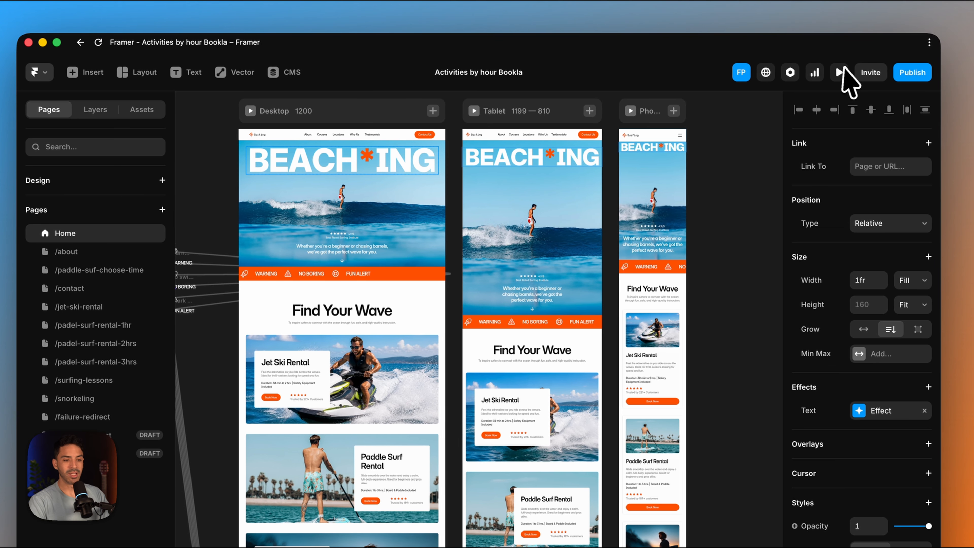
- Preview the site and open the Jet Ski Rental page at its contact form
{"action": "left_click", "coordinate": [846, 73]}
{"action": "scroll", "coordinate": [426, 265], "scroll_direction": "down", "scroll_amount": 15}
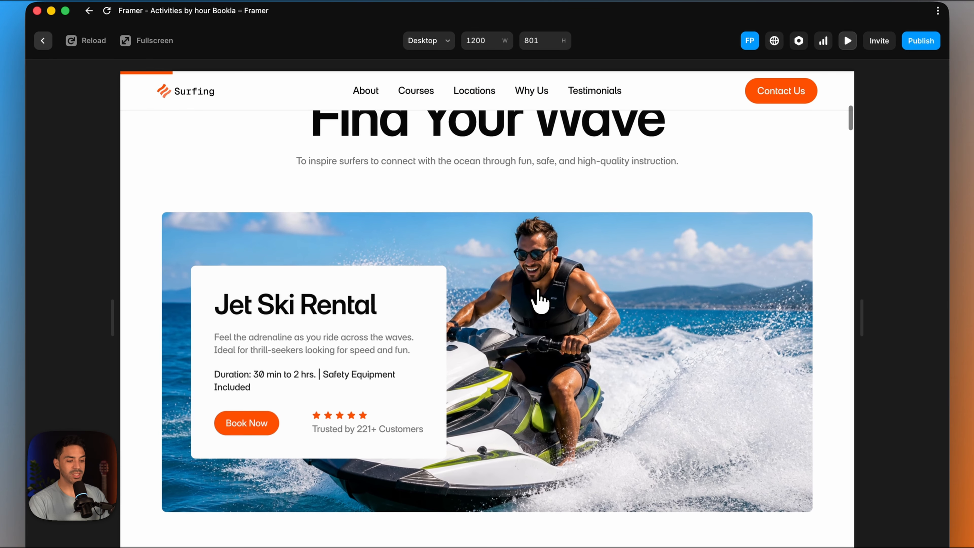
{"action": "left_click", "coordinate": [539, 301]}
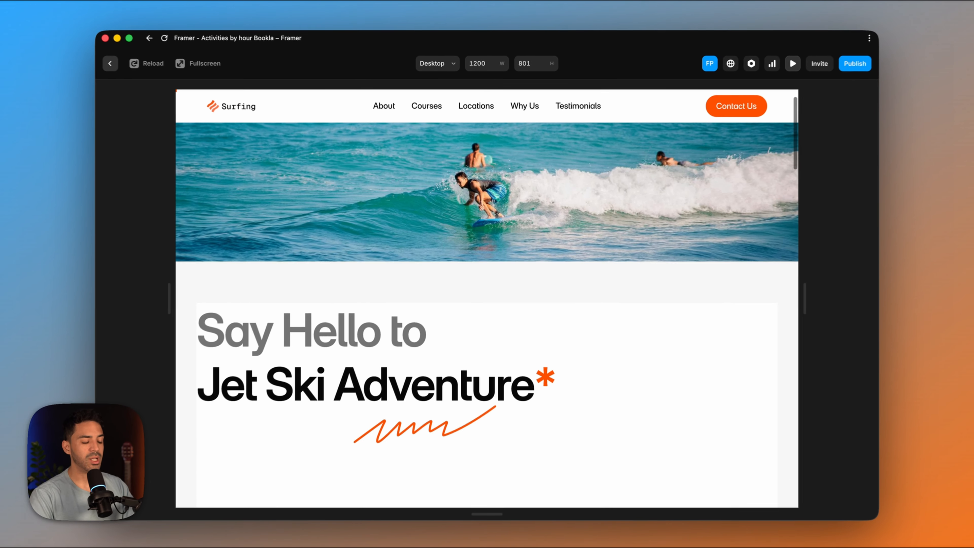
{"action": "scroll", "coordinate": [487, 288], "scroll_direction": "down", "scroll_amount": 8}
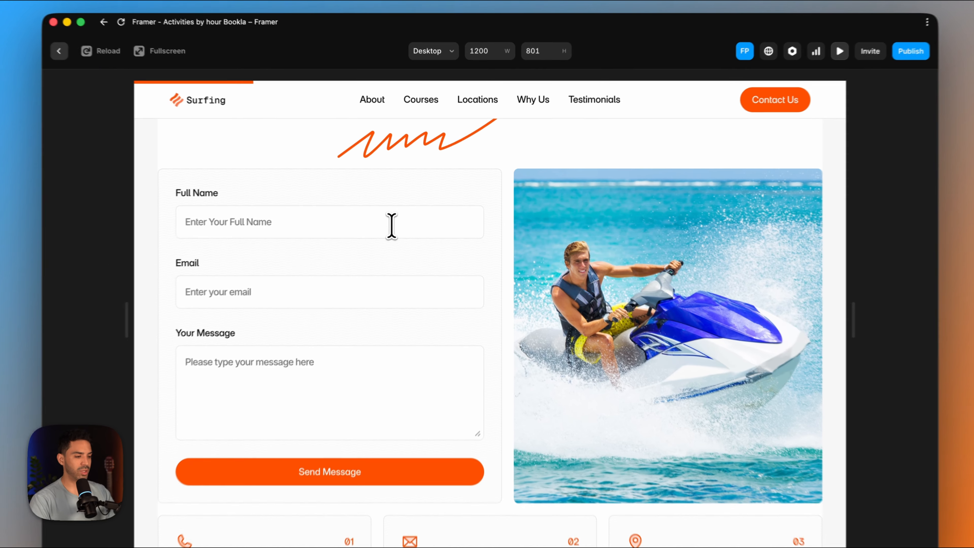
- Fill in the contact form's full name and email with the saved contact's details
{"action": "left_click", "coordinate": [402, 214]}
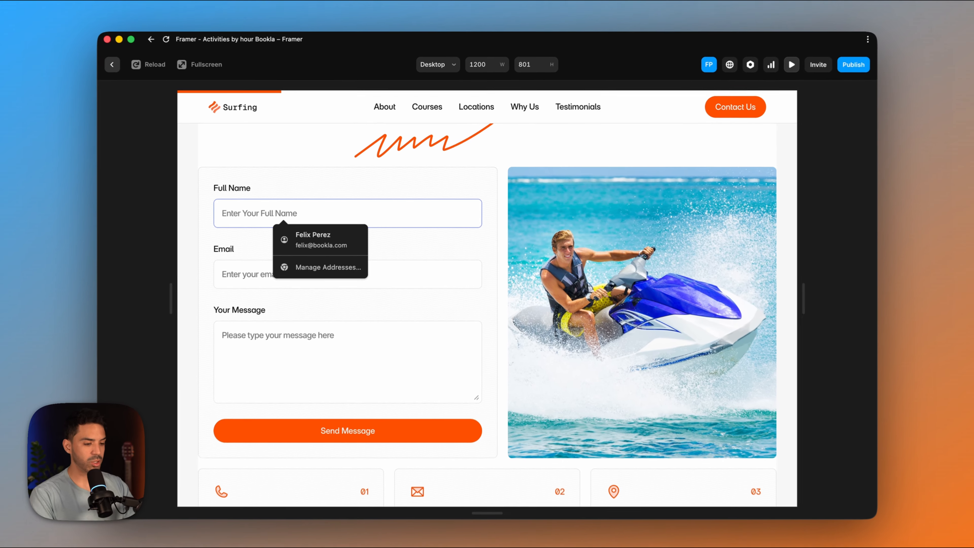
{"action": "type", "text": "fel"}
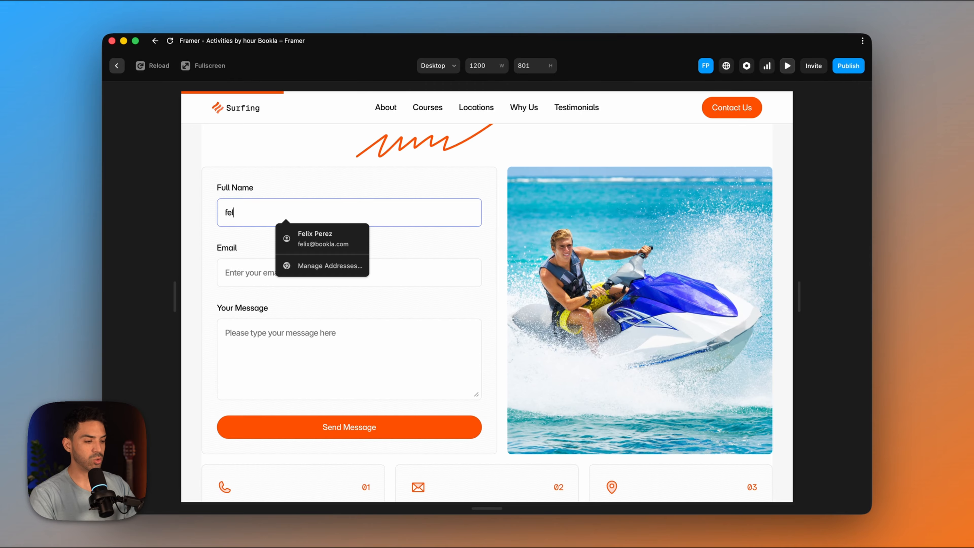
{"action": "left_click", "coordinate": [337, 238]}
- Send the contact form with the message "Can I go now ?" and return to the page editor
{"action": "left_click", "coordinate": [290, 348]}
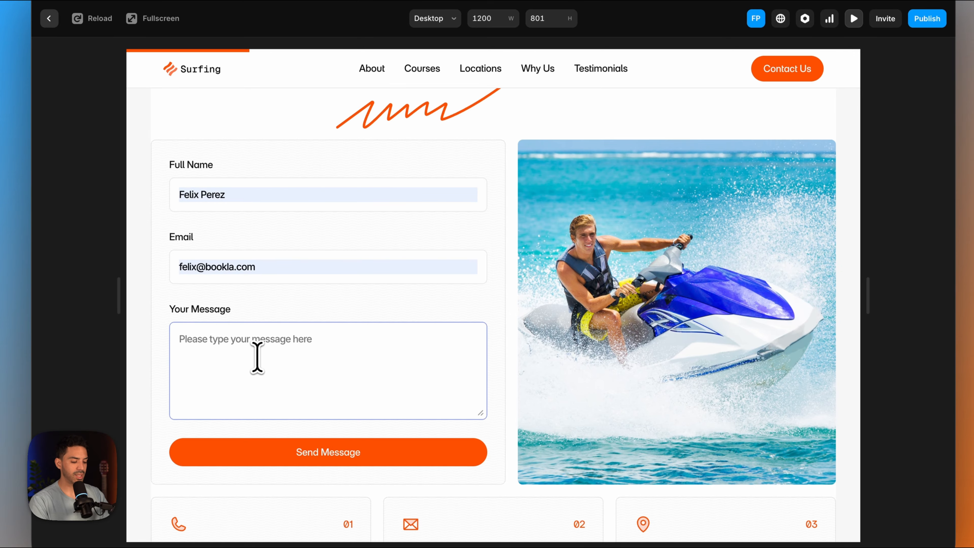
{"action": "type", "text": "Can I go now ?"}
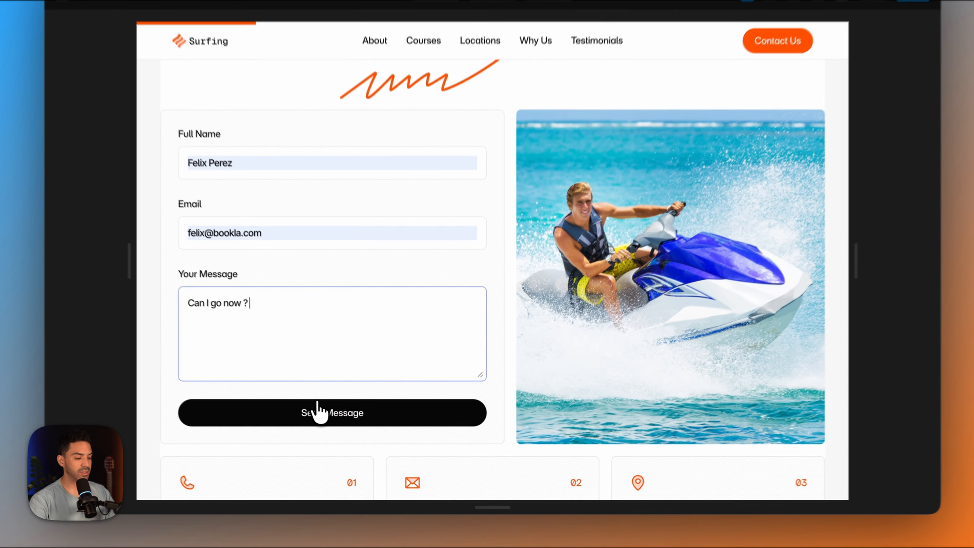
{"action": "left_click", "coordinate": [337, 428]}
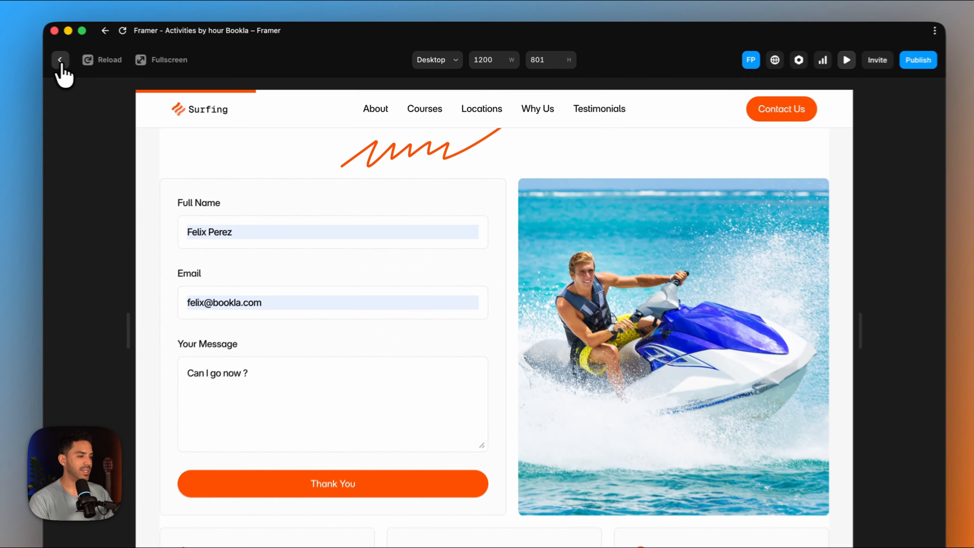
{"action": "left_click", "coordinate": [116, 66]}
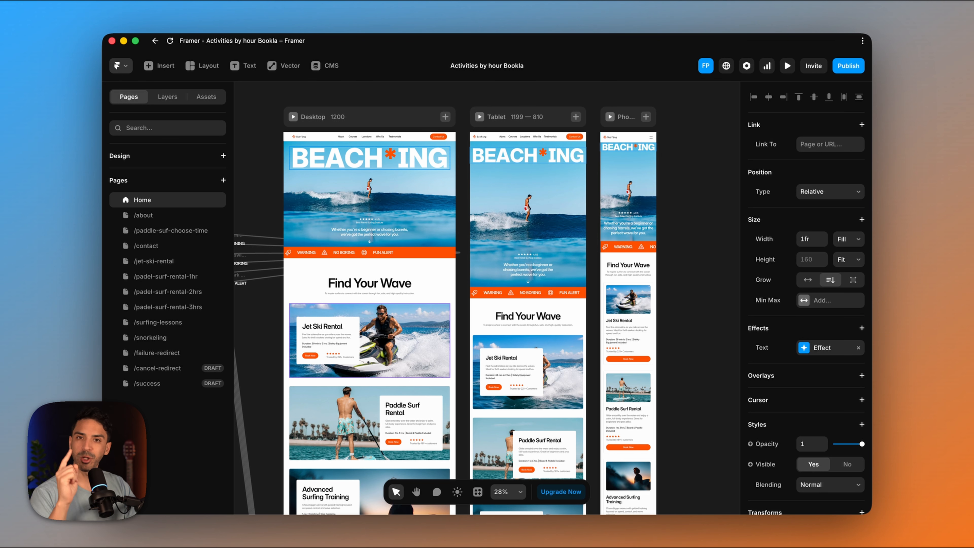
- Switch to the browser, open bookla.com and sign in to Bookla Platform
{"action": "scroll", "coordinate": [470, 318], "scroll_direction": "left", "scroll_amount": 1}
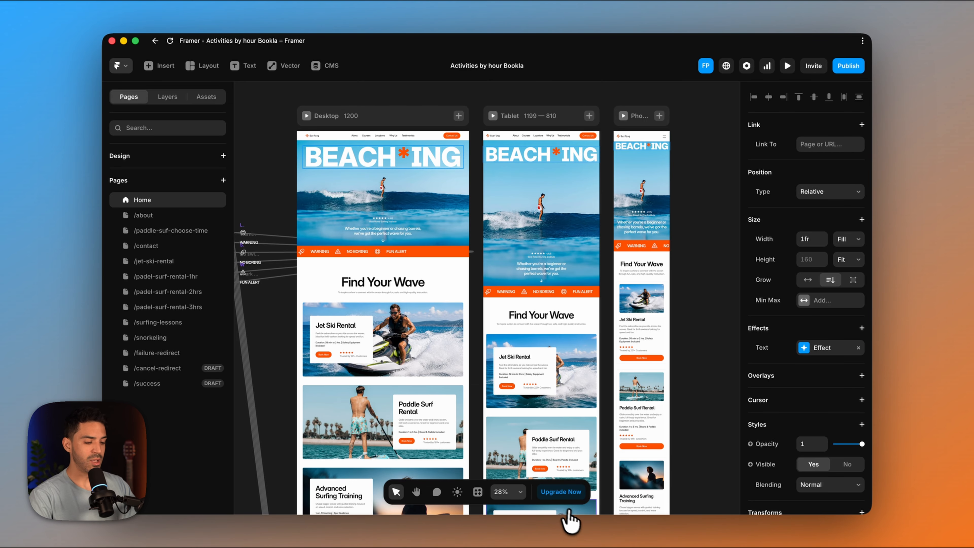
{"action": "mouse_move", "coordinate": [560, 525]}
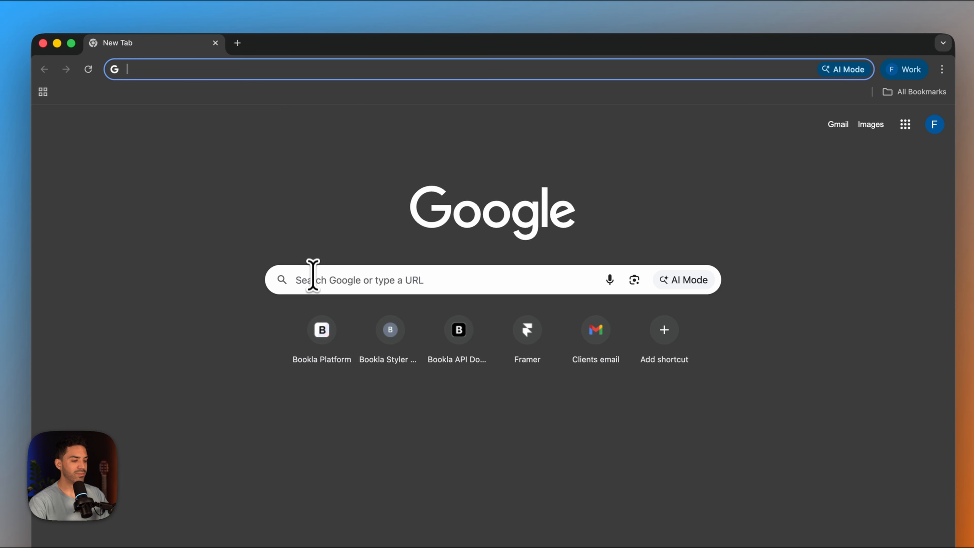
{"action": "left_click", "coordinate": [313, 279]}
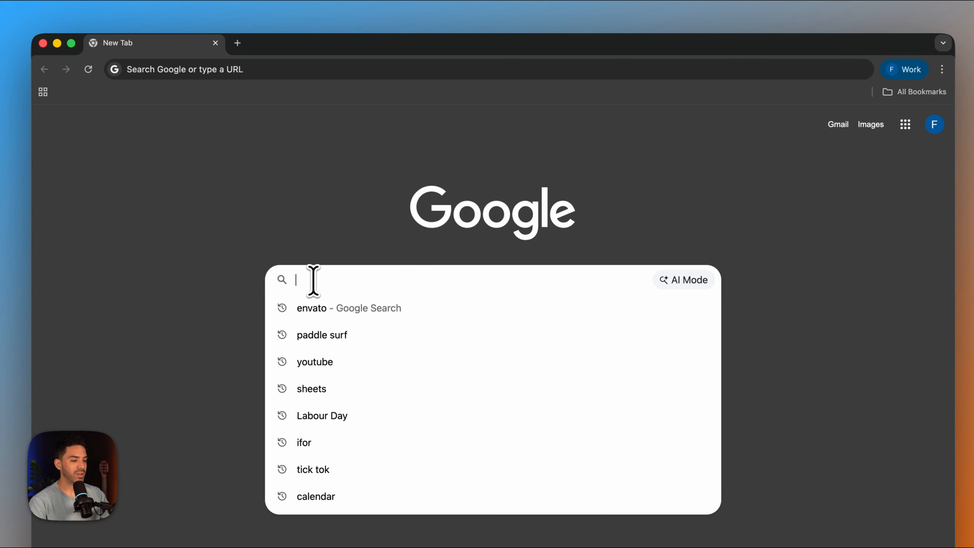
{"action": "type", "text": "bookla.com"}
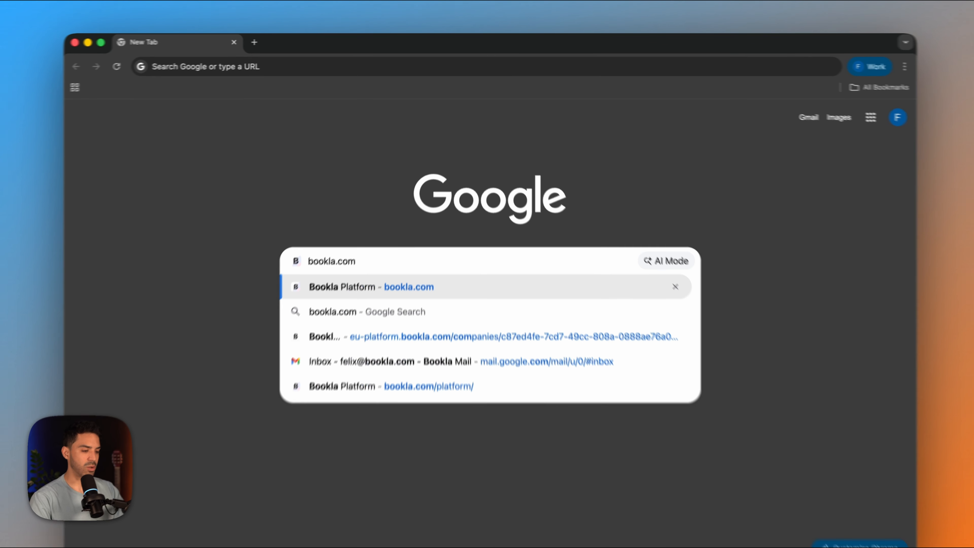
{"action": "key", "text": "Return"}
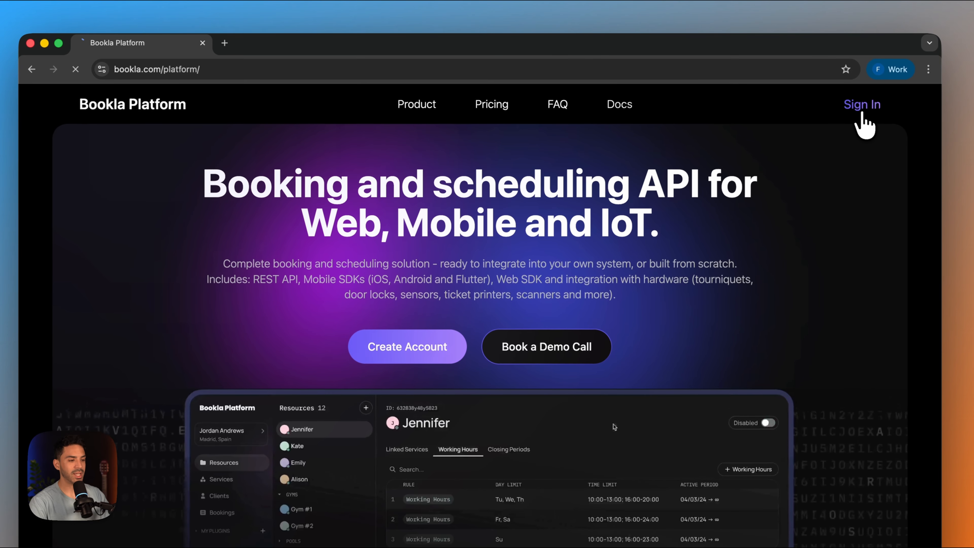
{"action": "left_click", "coordinate": [806, 93]}
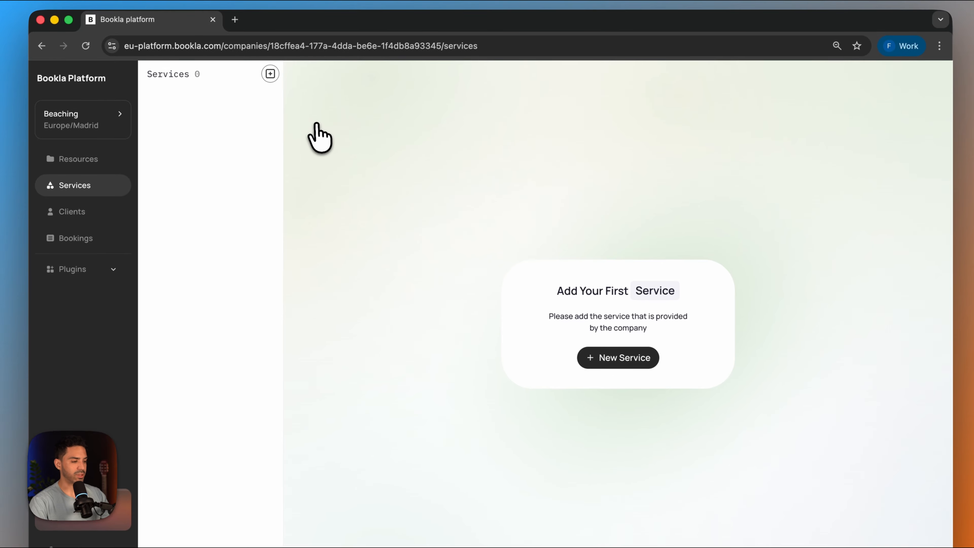
- Look through the Beaching company's Resources and Services sections and the plugin marketplace, including its payment providers
{"action": "left_click", "coordinate": [89, 160]}
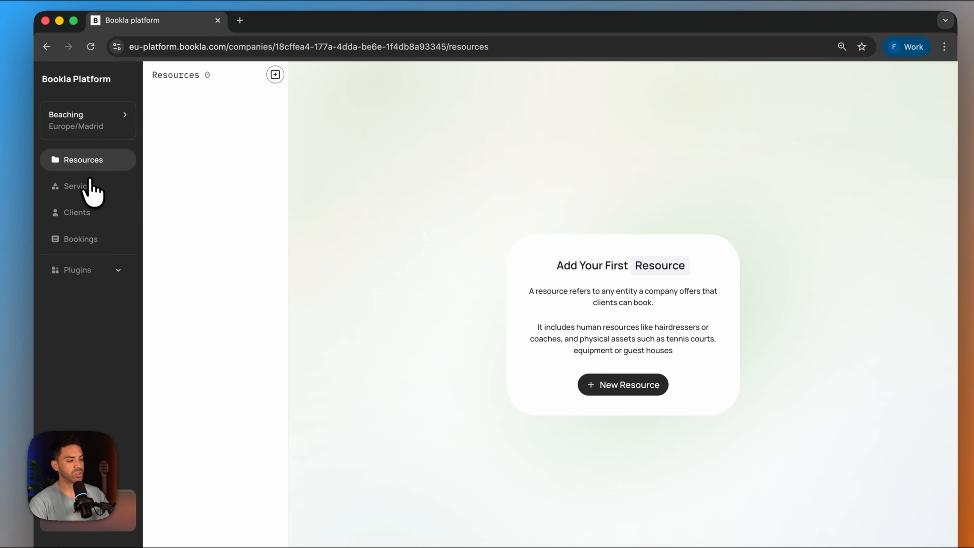
{"action": "left_click", "coordinate": [86, 183]}
{"action": "left_click", "coordinate": [79, 269]}
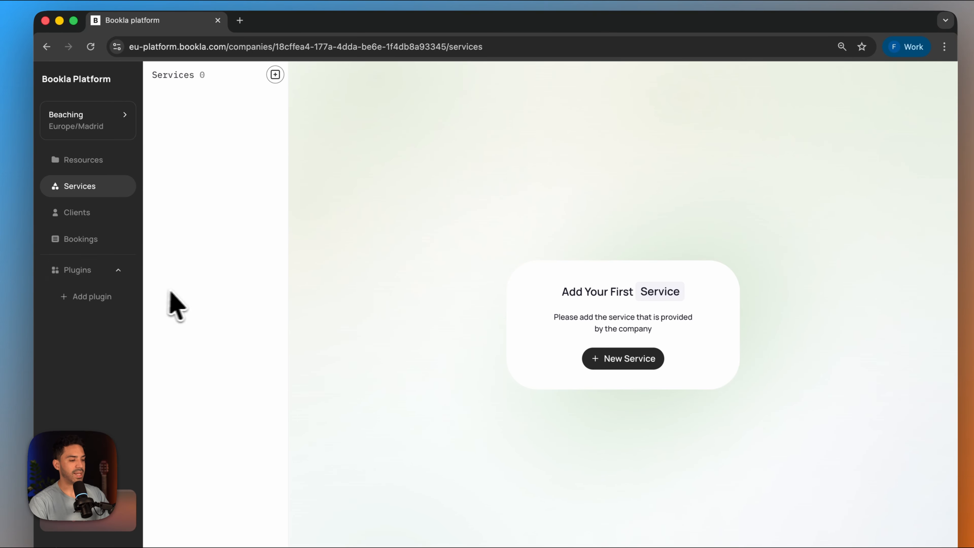
{"action": "left_click", "coordinate": [91, 302]}
{"action": "scroll", "coordinate": [426, 305], "scroll_direction": "down", "scroll_amount": 3}
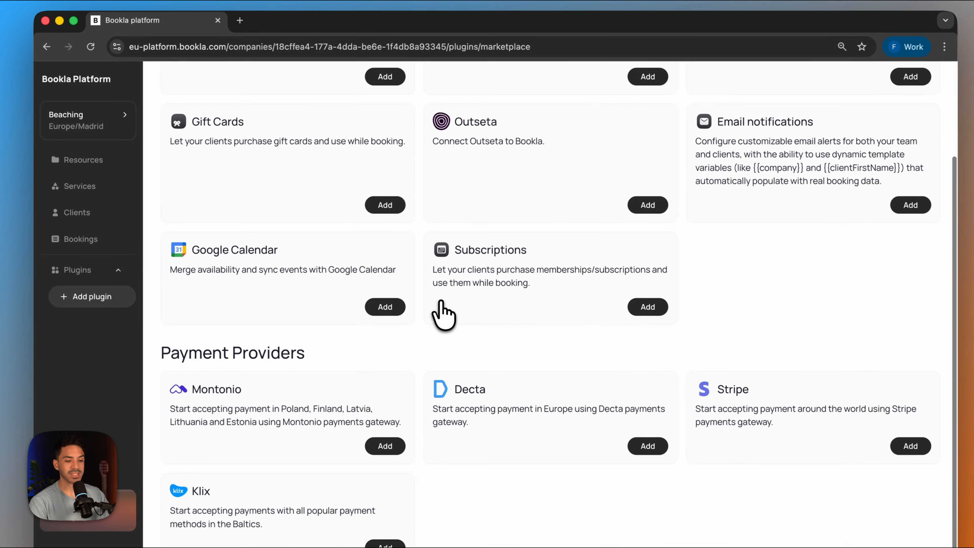
{"action": "scroll", "coordinate": [443, 313], "scroll_direction": "up", "scroll_amount": 5}
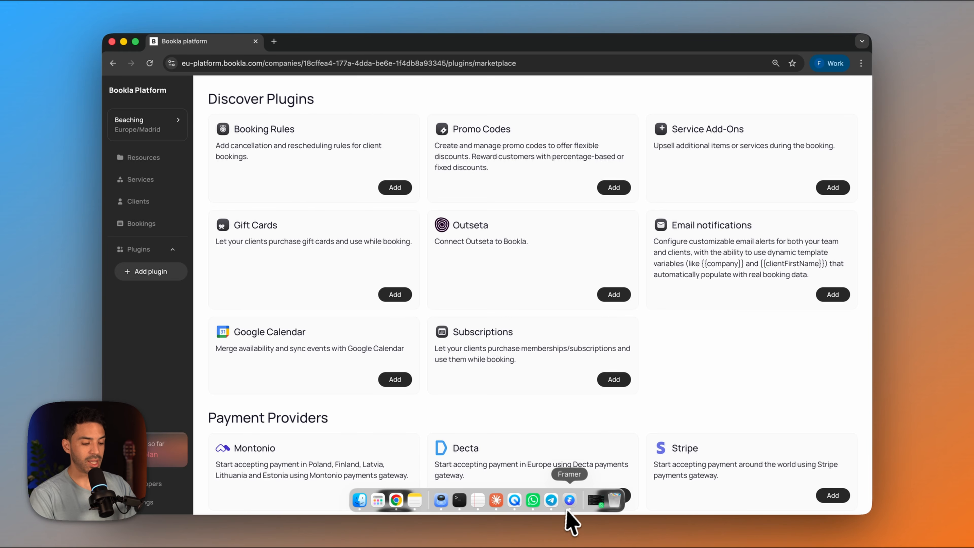
- Switch to Framer, search the plugins for "Bookla" and launch the Bookla plugin
{"action": "left_click", "coordinate": [570, 499]}
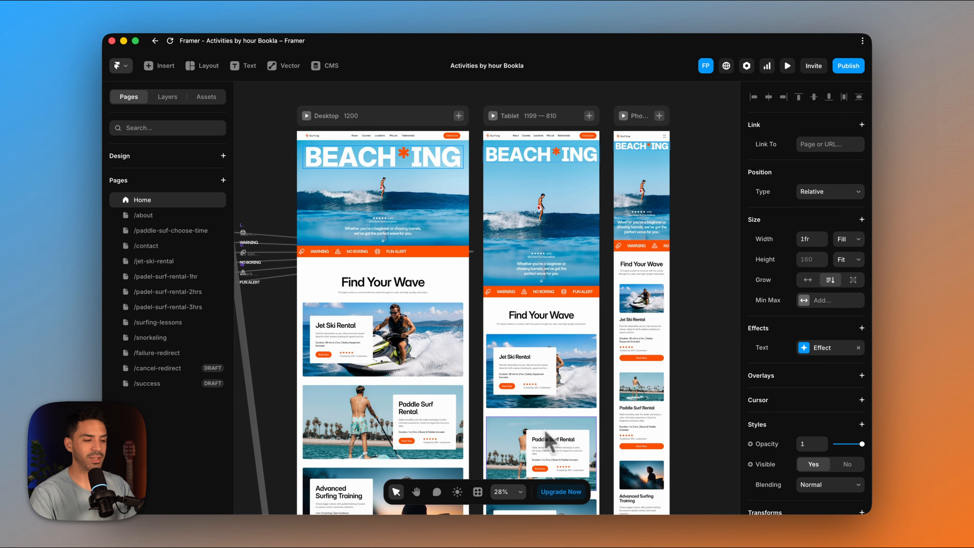
{"action": "left_click", "coordinate": [417, 347]}
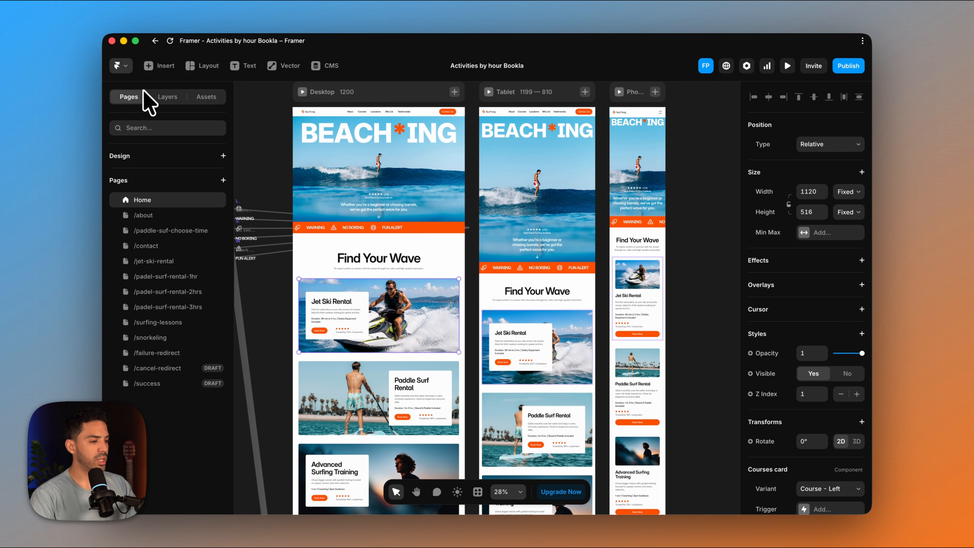
{"action": "left_click", "coordinate": [117, 65]}
{"action": "mouse_move", "coordinate": [188, 274]}
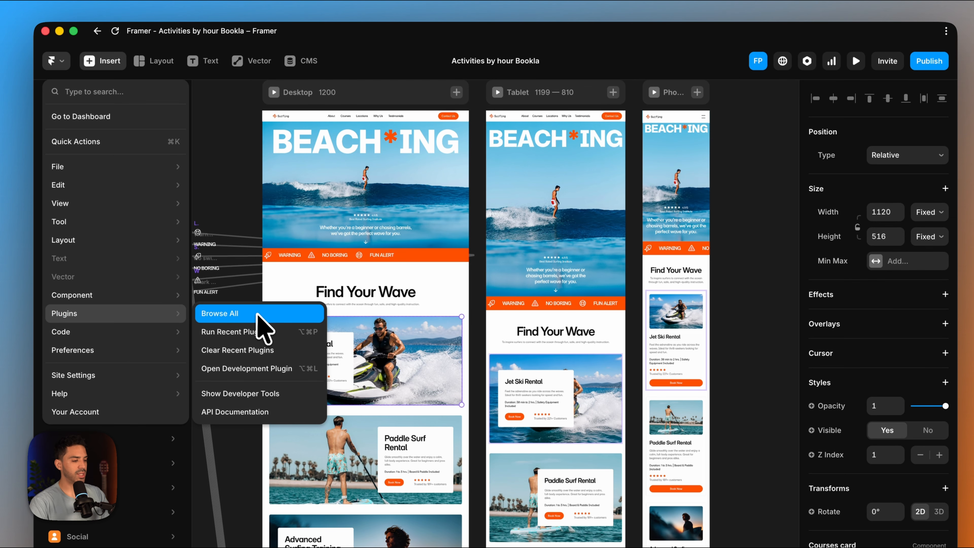
{"action": "left_click", "coordinate": [257, 314]}
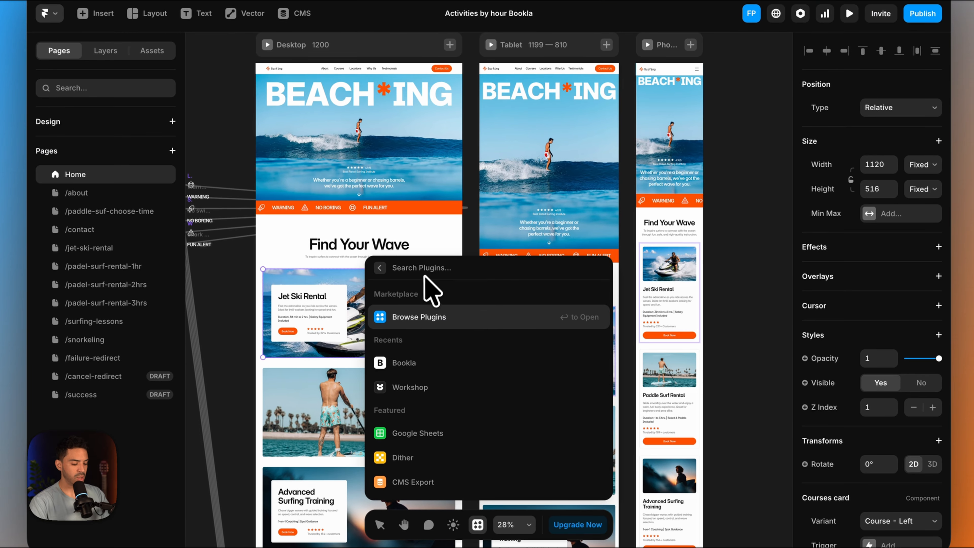
{"action": "type", "text": "Bookla"}
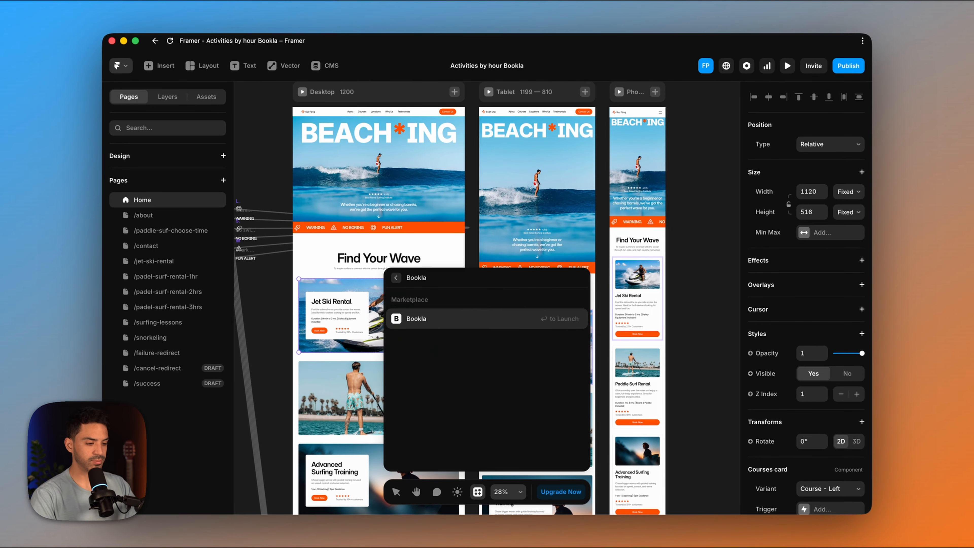
{"action": "key", "text": "Return"}
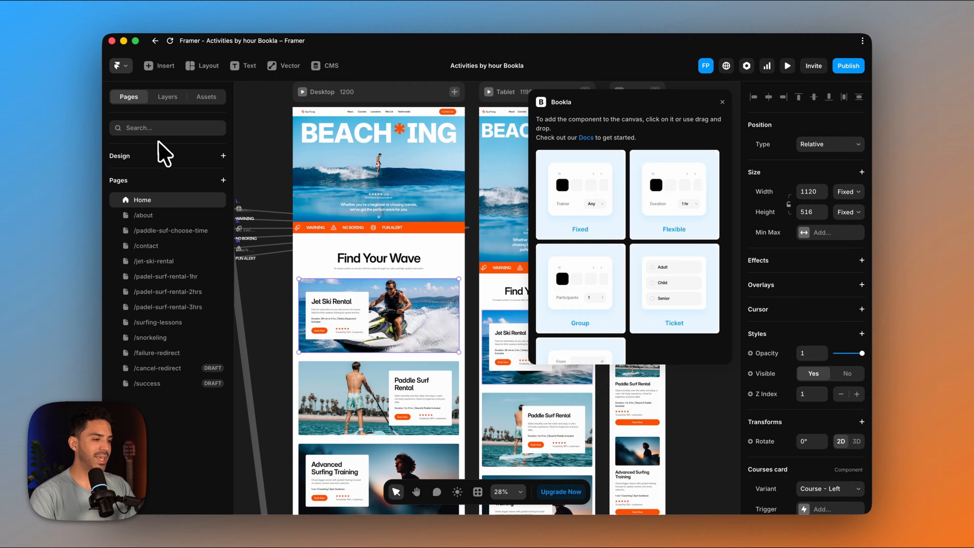
- Find Bookla in the Framer plugin marketplace by searching "bookla" and open the plugin in the Activities by hour Bookla project
{"action": "left_click", "coordinate": [119, 66]}
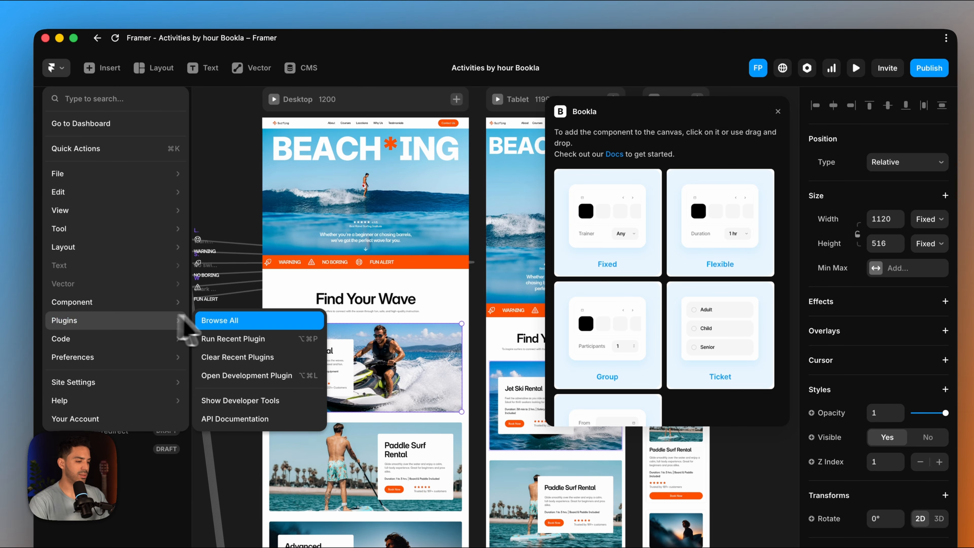
{"action": "left_click", "coordinate": [226, 323]}
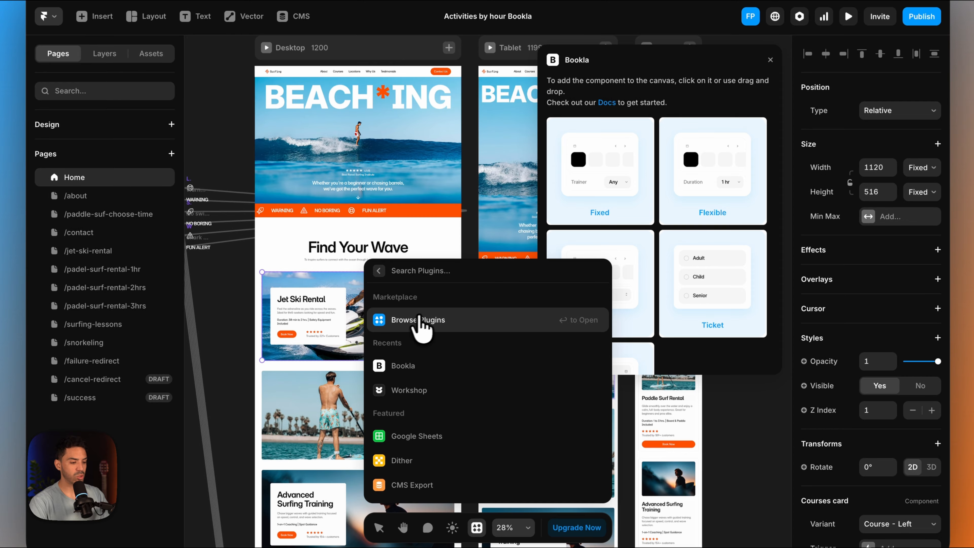
{"action": "left_click", "coordinate": [419, 322]}
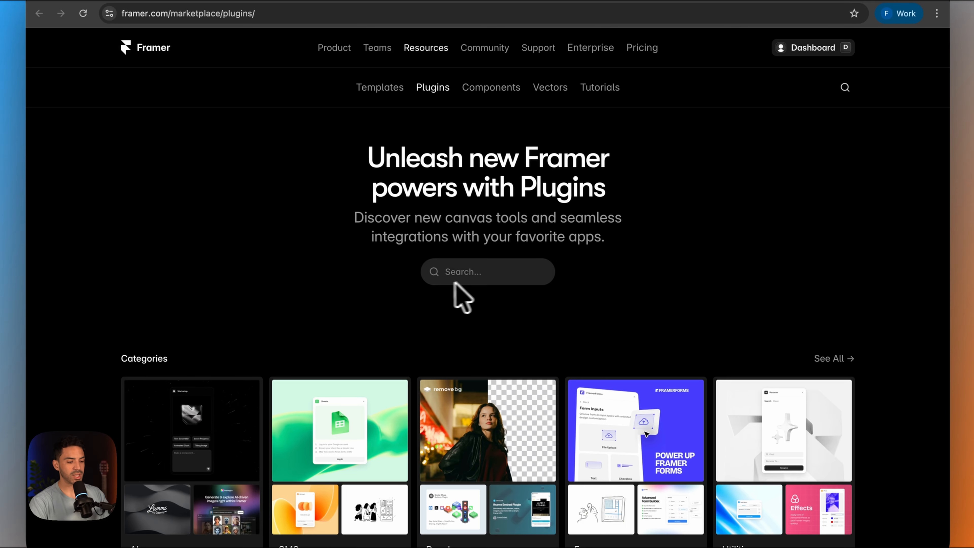
{"action": "left_click", "coordinate": [484, 272]}
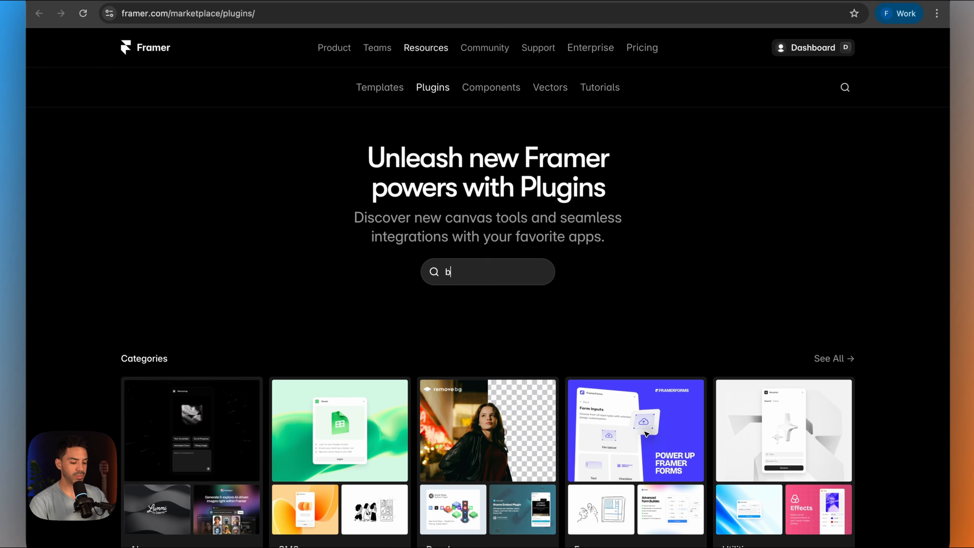
{"action": "type", "text": "bookla"}
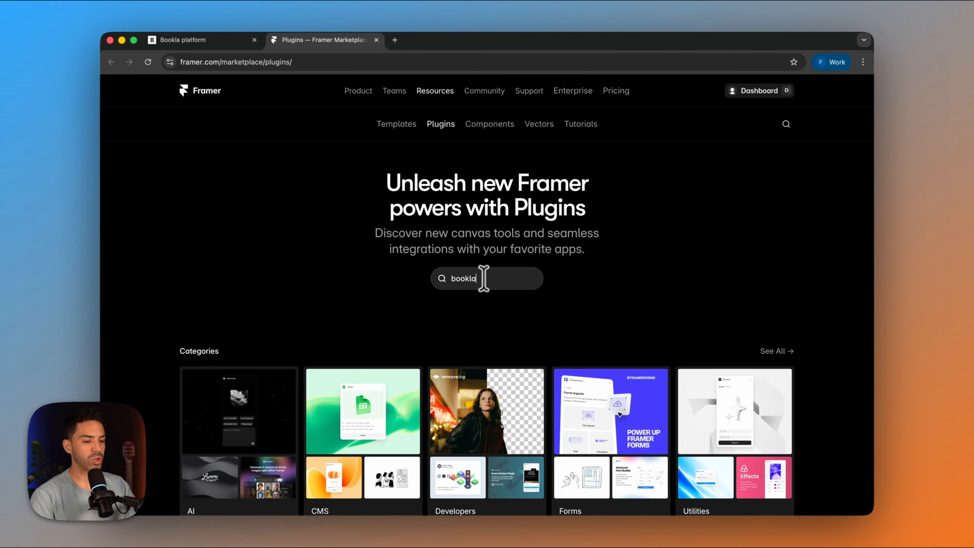
{"action": "key", "text": "Return"}
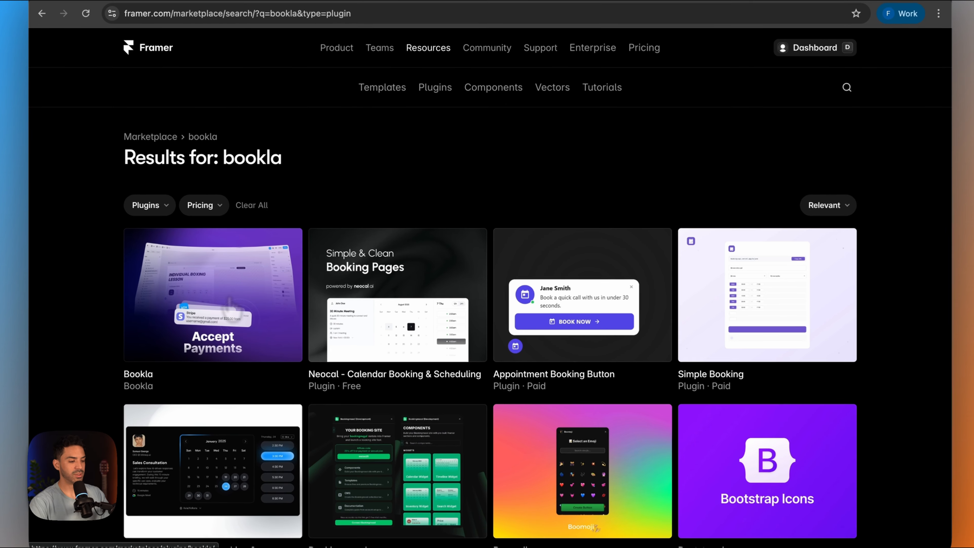
{"action": "left_click", "coordinate": [255, 310]}
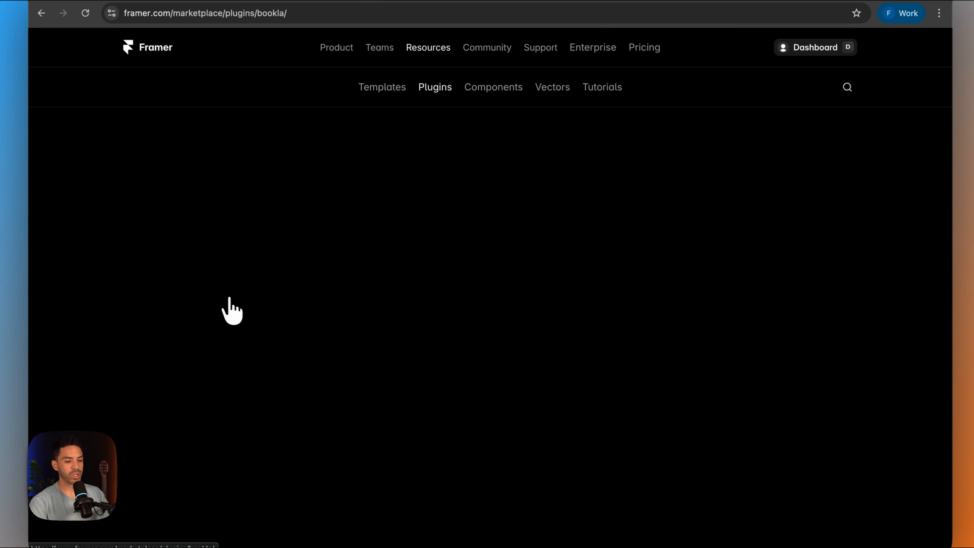
{"action": "left_click", "coordinate": [801, 185]}
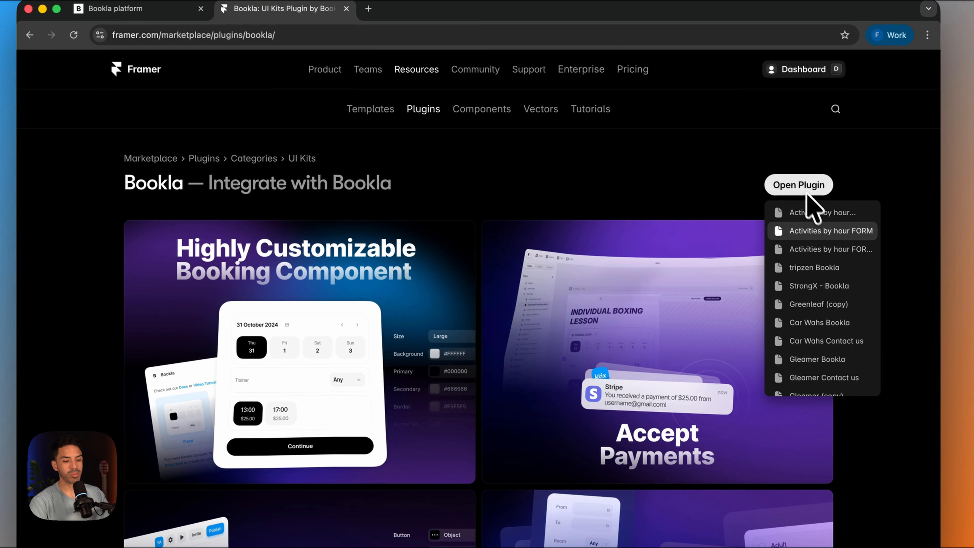
{"action": "left_click", "coordinate": [819, 214]}
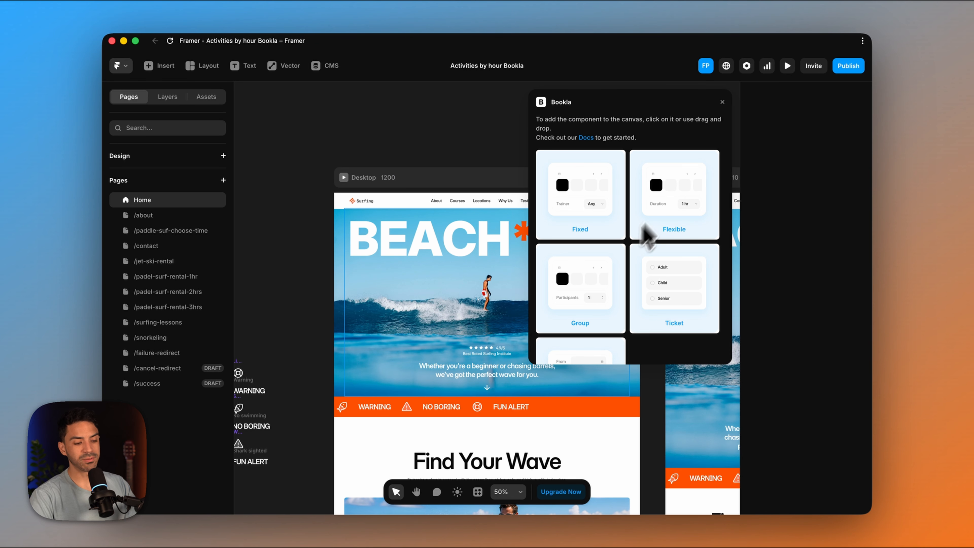
- Look through the Bookla plugin's booking, membership and gift card components, and close the plugin
{"action": "scroll", "coordinate": [579, 287], "scroll_direction": "down", "scroll_amount": 6}
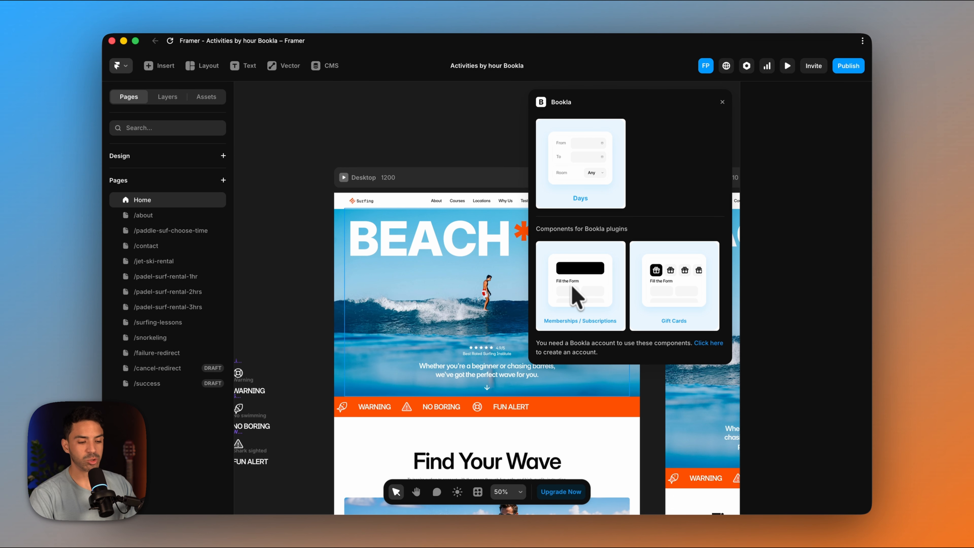
{"action": "scroll", "coordinate": [613, 235], "scroll_direction": "up", "scroll_amount": 6}
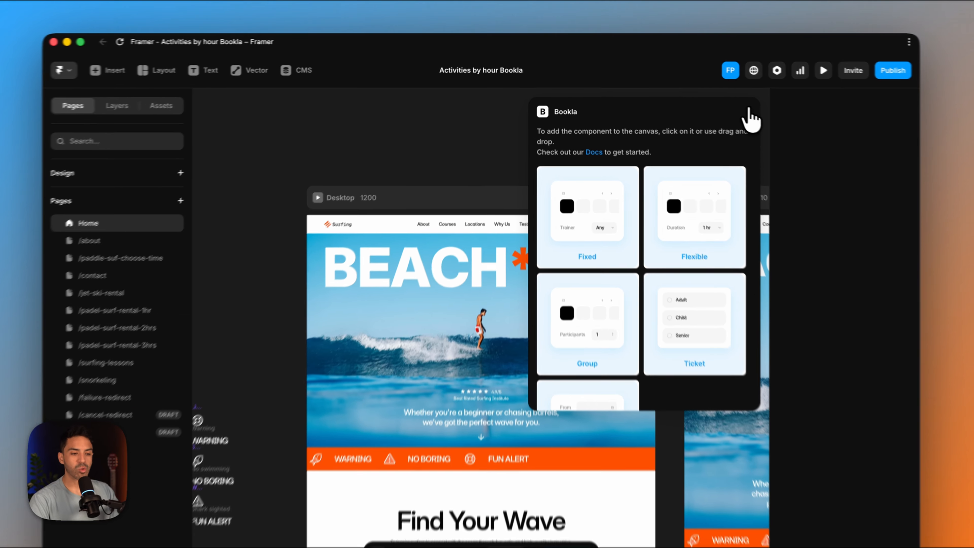
{"action": "left_click", "coordinate": [749, 112]}
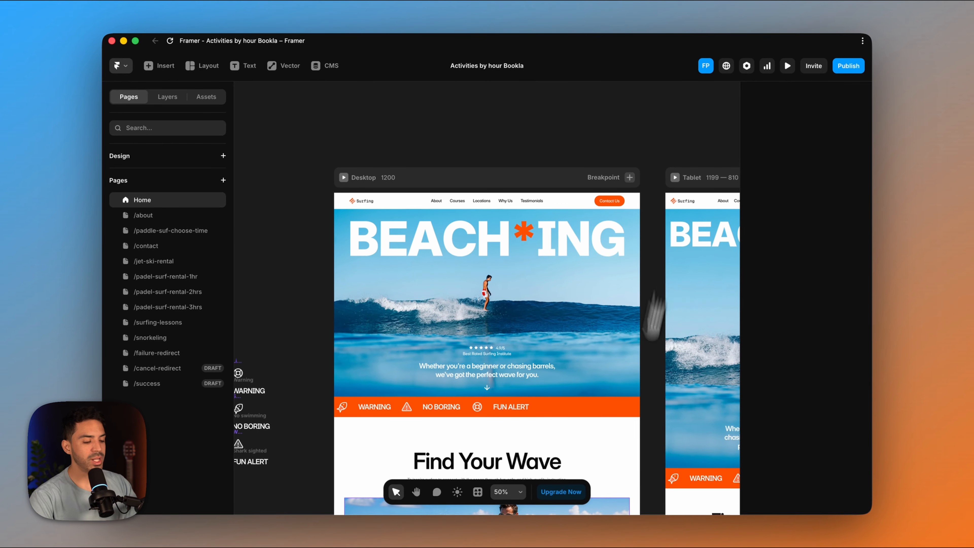
- Review the rental, surfing and snorkeling activity cards in the home page's Find Your Wave section
{"action": "scroll", "coordinate": [442, 359], "scroll_direction": "down", "scroll_amount": 5}
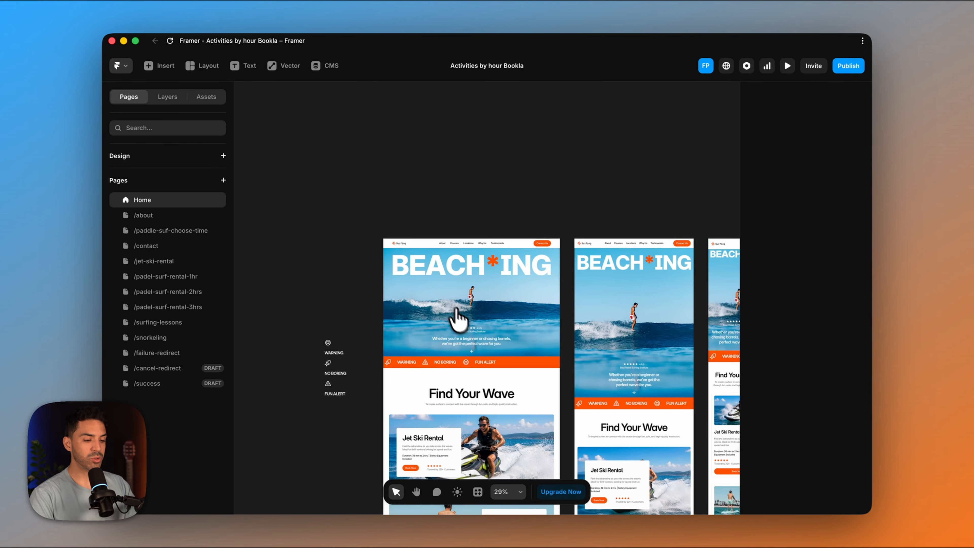
{"action": "scroll", "coordinate": [441, 359], "scroll_direction": "down", "scroll_amount": 1}
{"action": "scroll", "coordinate": [441, 359], "scroll_direction": "right", "scroll_amount": 1}
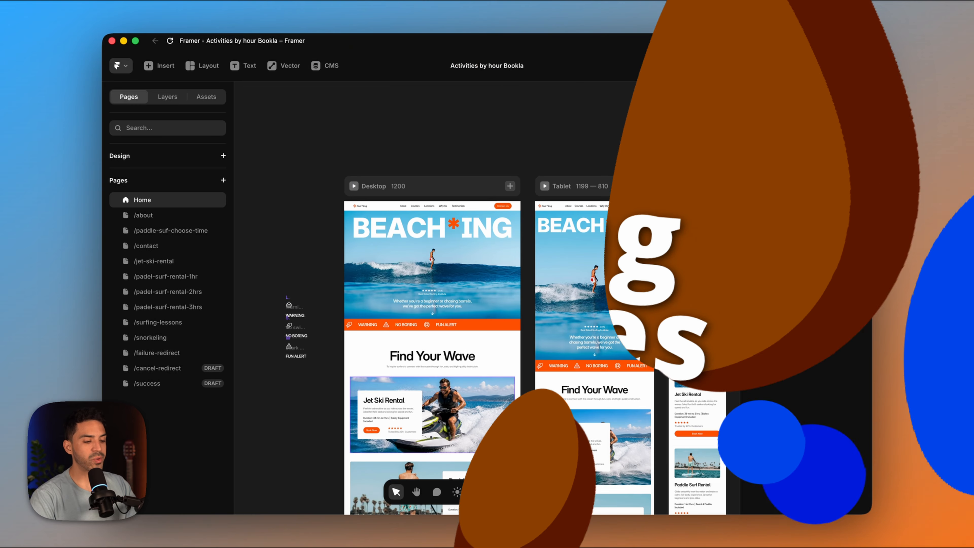
{"action": "scroll", "coordinate": [504, 413], "scroll_direction": "down", "scroll_amount": 5}
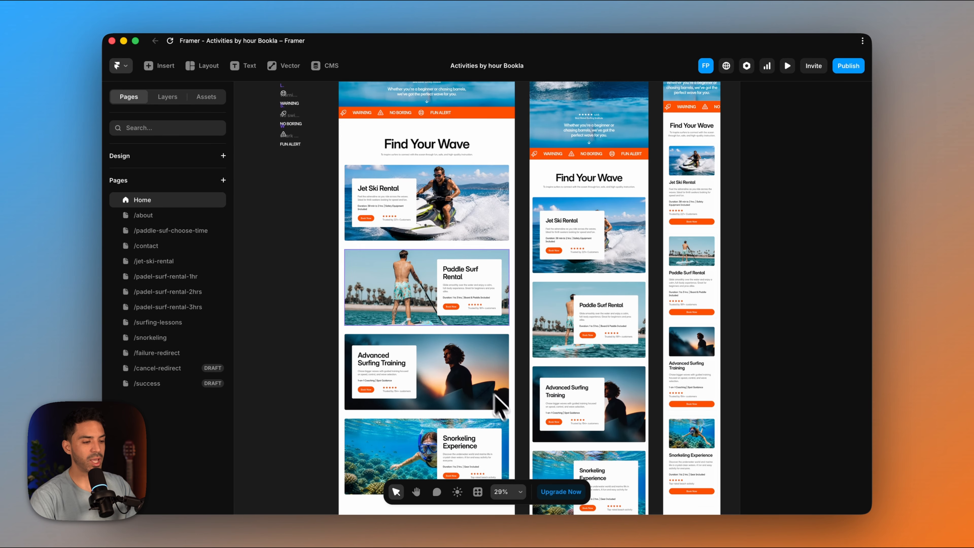
{"action": "scroll", "coordinate": [442, 320], "scroll_direction": "down", "scroll_amount": 3}
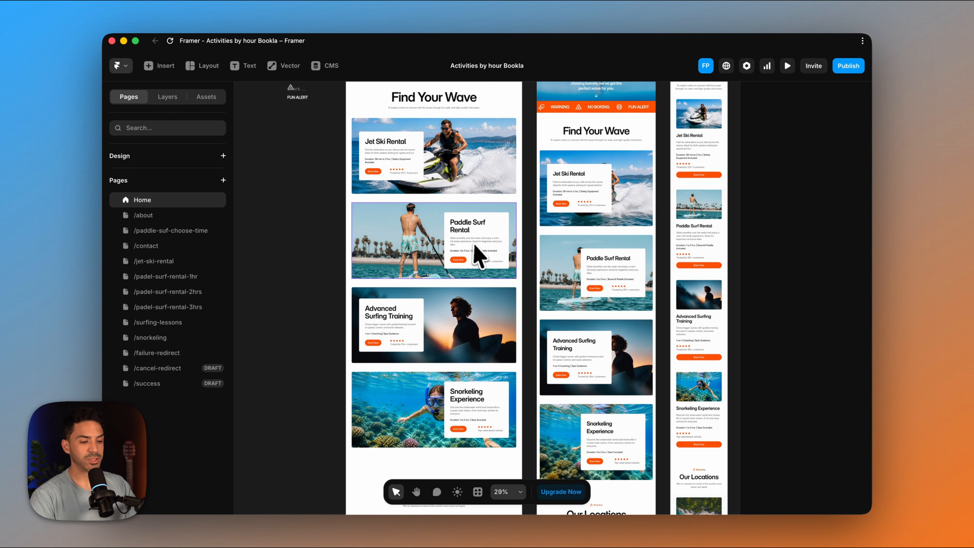
{"action": "scroll", "coordinate": [353, 310], "scroll_direction": "down", "scroll_amount": 2}
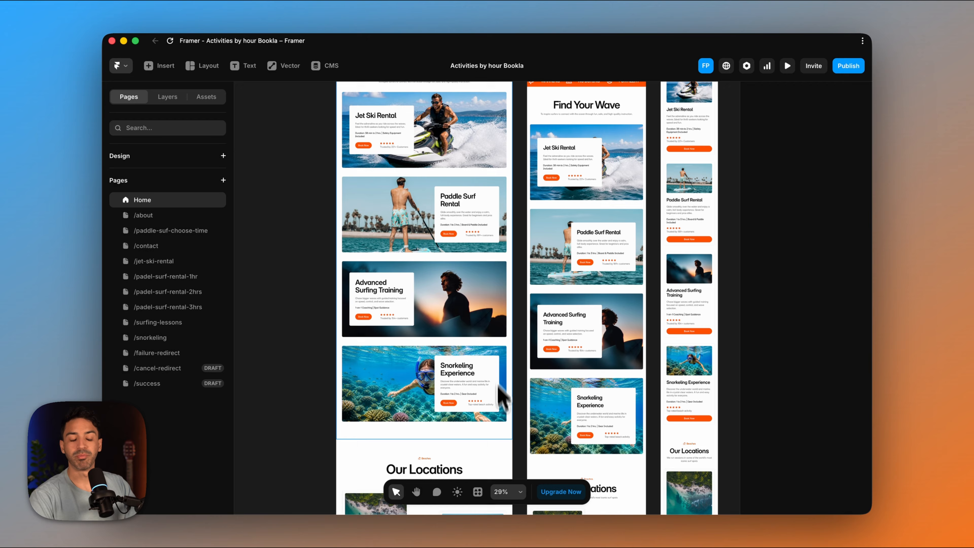
- Switch to Chrome, close the Framer marketplace page and open the Beaching company's Services section in Bookla Platform
{"action": "mouse_move", "coordinate": [543, 516]}
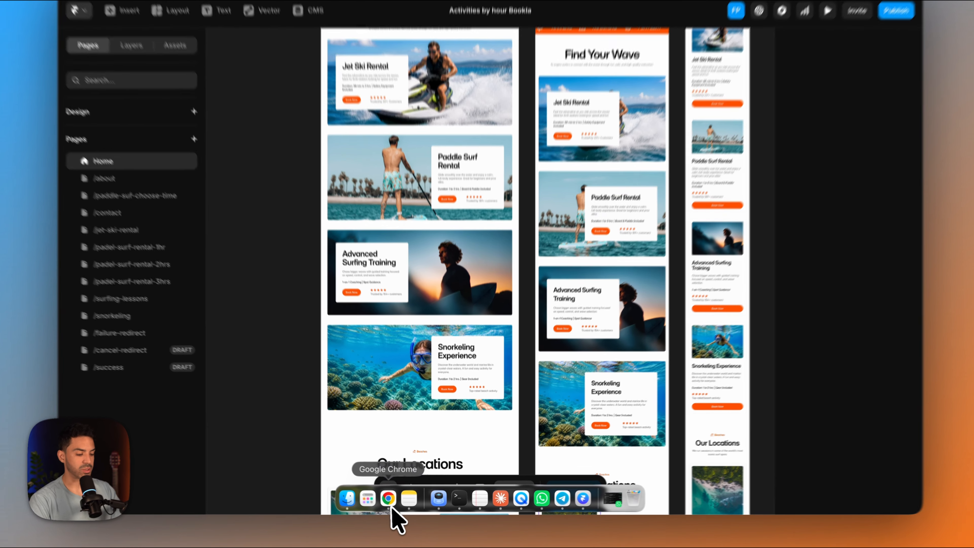
{"action": "left_click", "coordinate": [394, 502]}
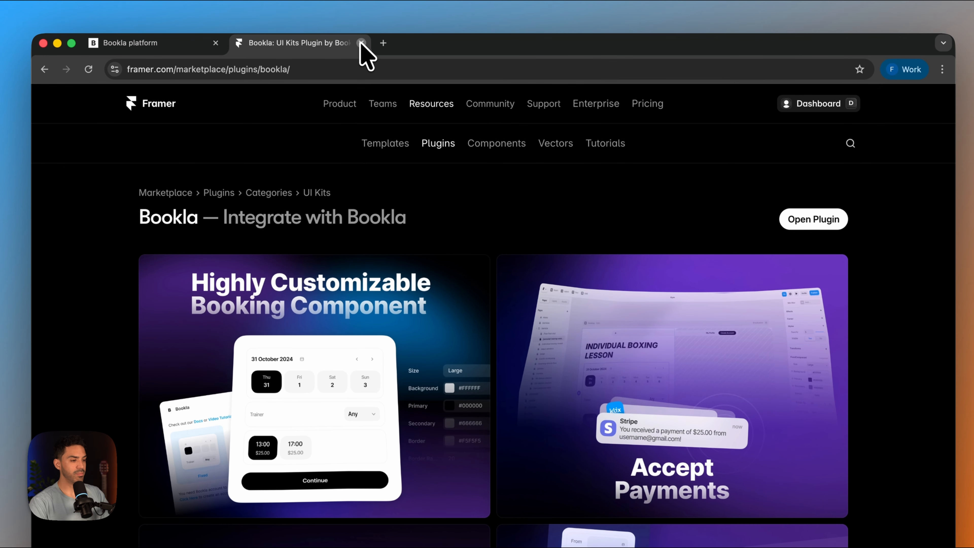
{"action": "left_click", "coordinate": [361, 41]}
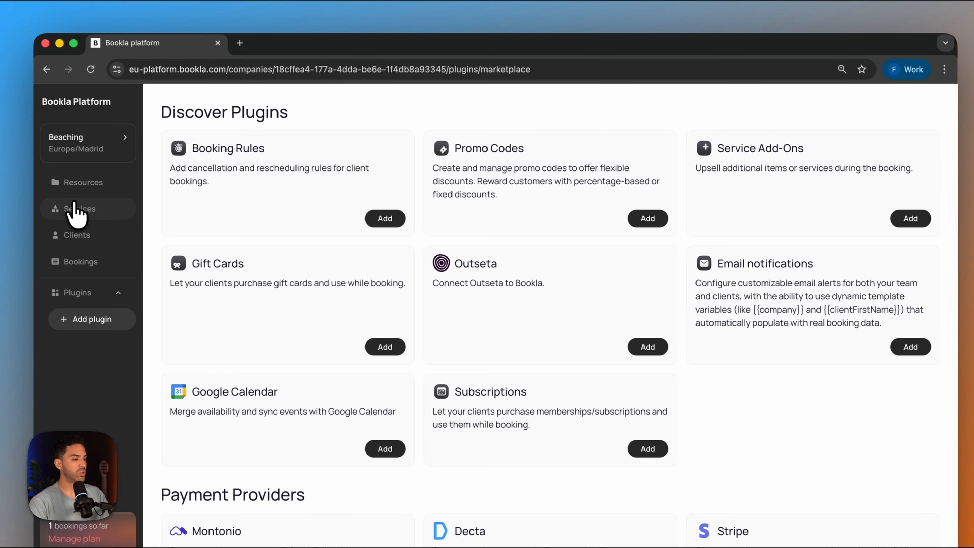
{"action": "left_click", "coordinate": [79, 209]}
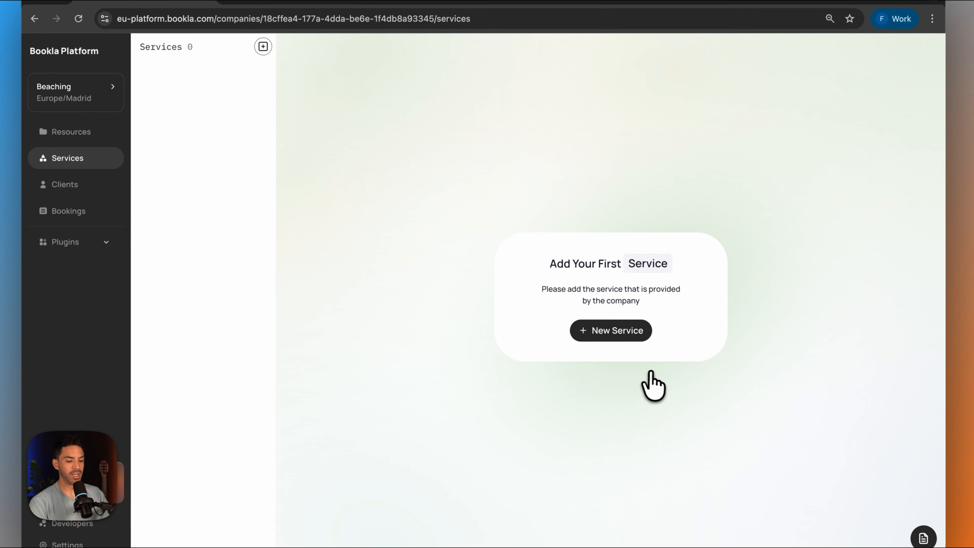
- Start a new service named "Jet Ski Rental", set its type to Flexible and continue to its settings
{"action": "left_click", "coordinate": [618, 358]}
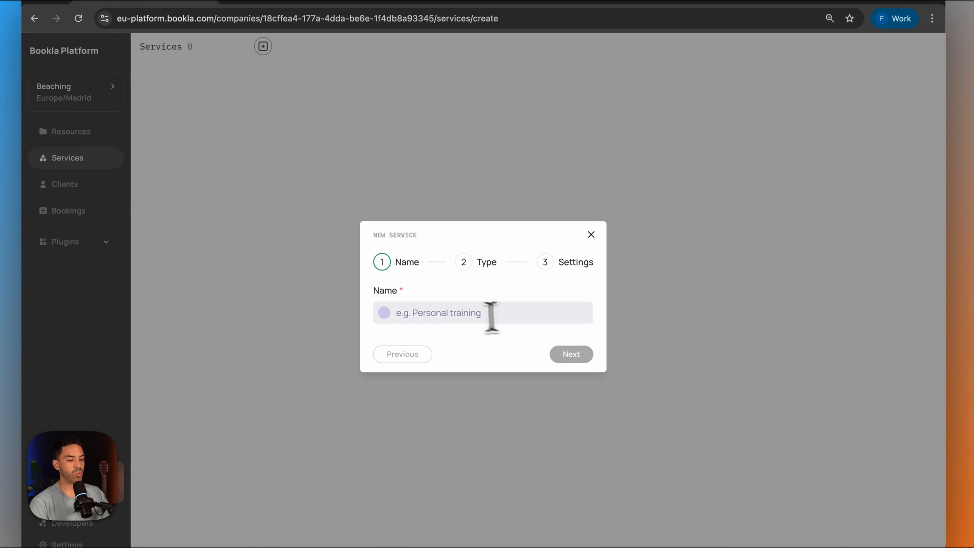
{"action": "left_click", "coordinate": [463, 312]}
{"action": "type", "text": "Jet Ski Rental"}
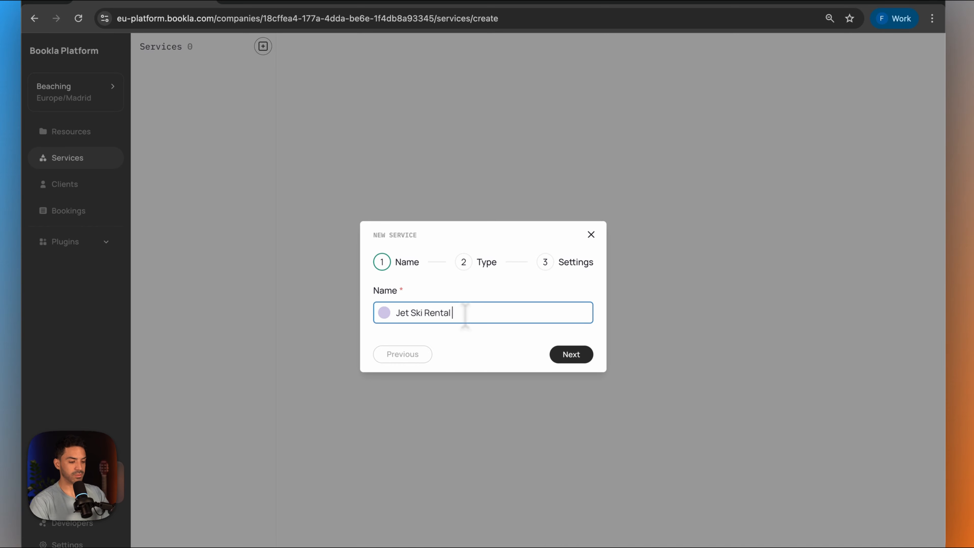
{"action": "left_click", "coordinate": [568, 355]}
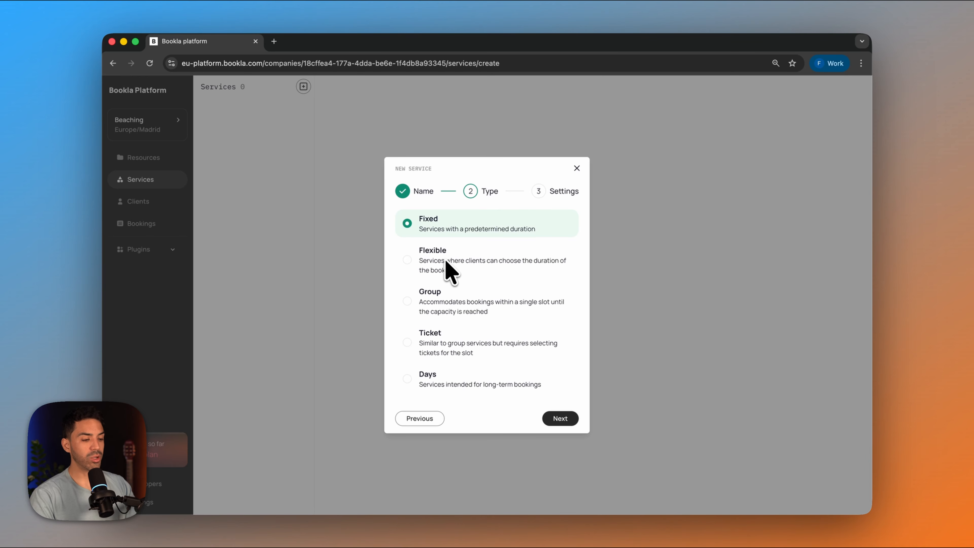
{"action": "left_click", "coordinate": [407, 260]}
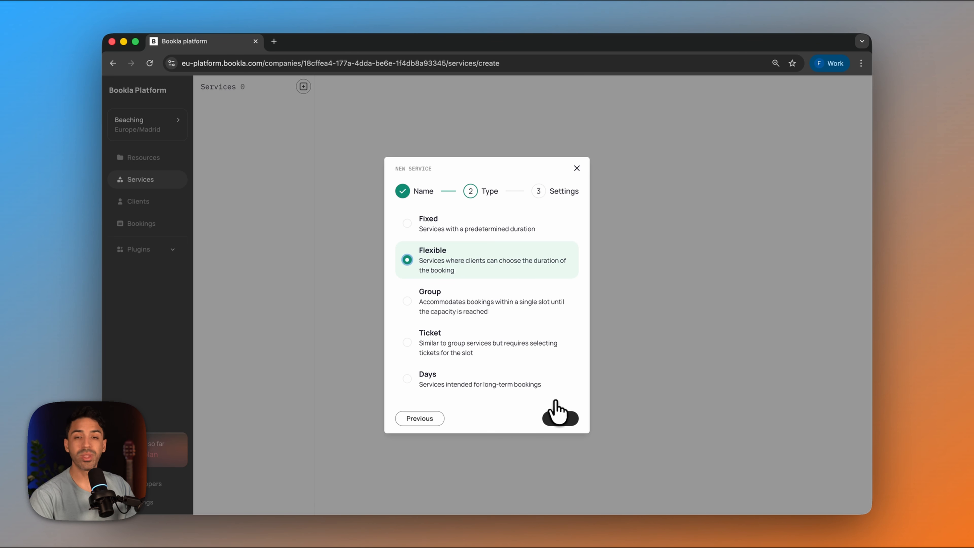
{"action": "left_click", "coordinate": [558, 418]}
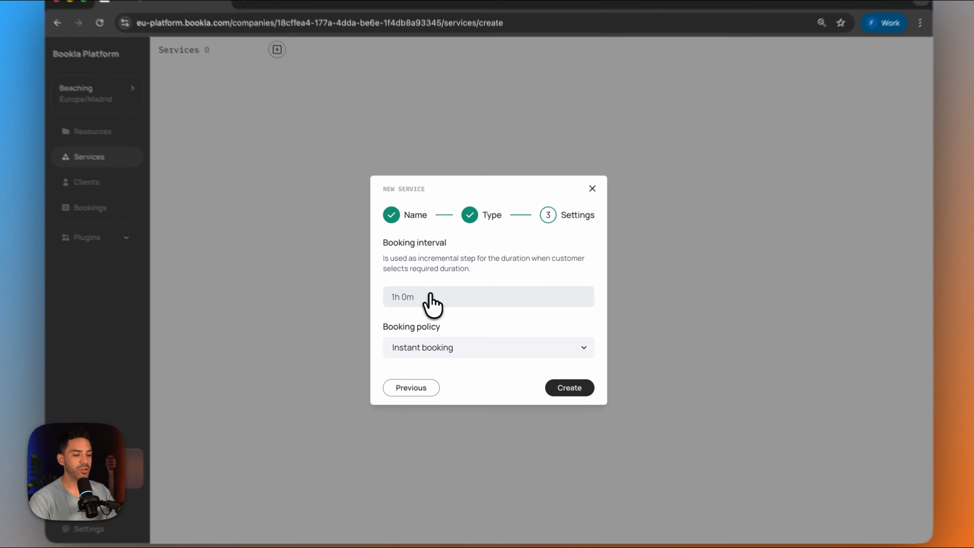
- Create the Jet Ski Rental service with a booking interval of 1h 0m and the Instant booking policy
{"action": "left_click", "coordinate": [433, 303]}
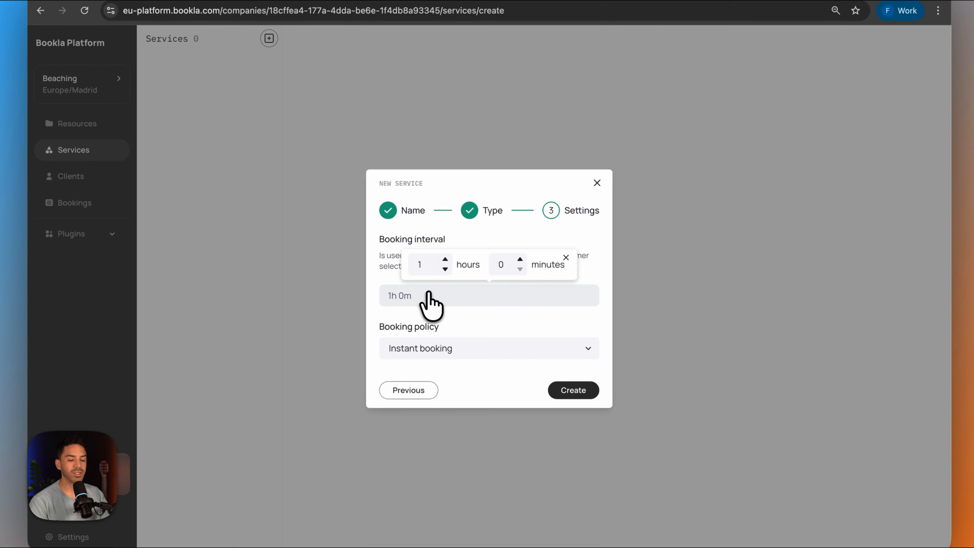
{"action": "left_click", "coordinate": [436, 298]}
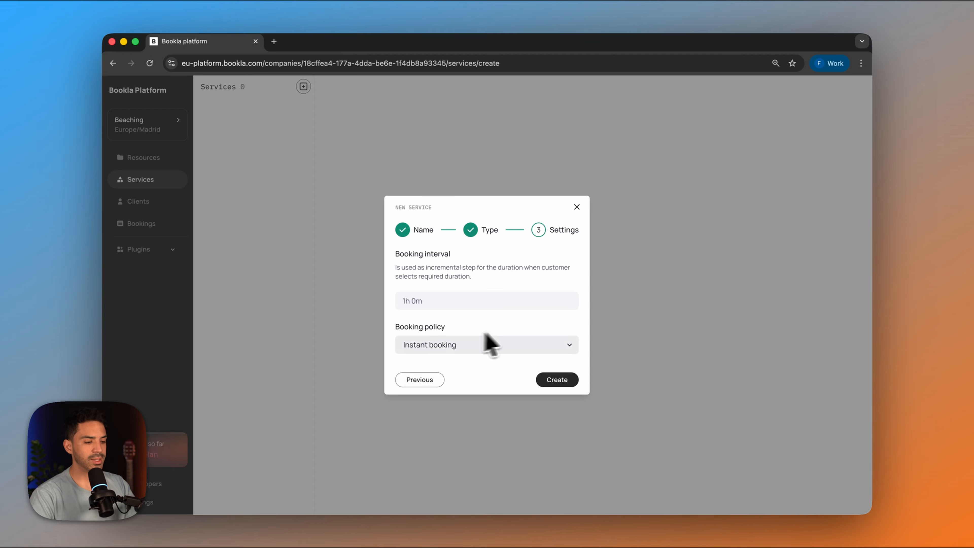
{"action": "left_click", "coordinate": [475, 345]}
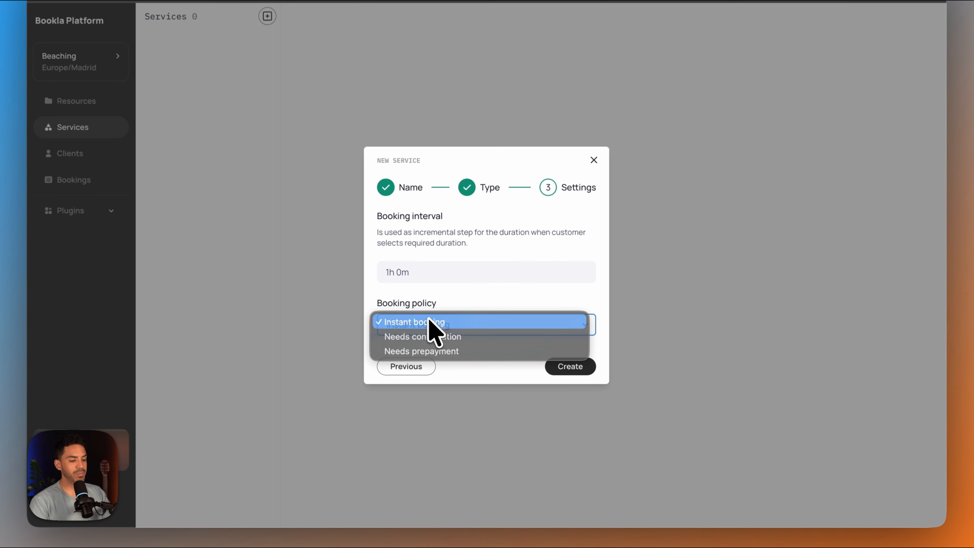
{"action": "left_click", "coordinate": [437, 342]}
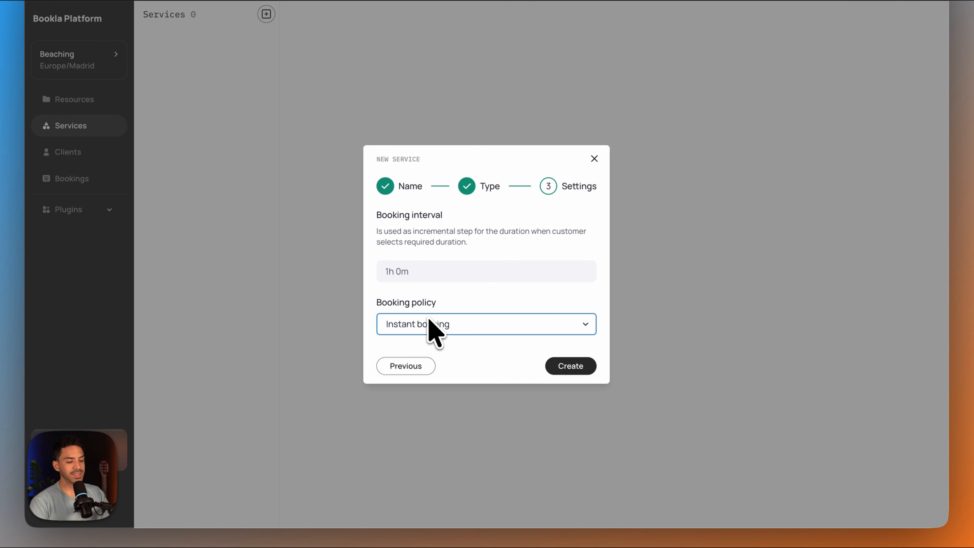
{"action": "left_click", "coordinate": [571, 367]}
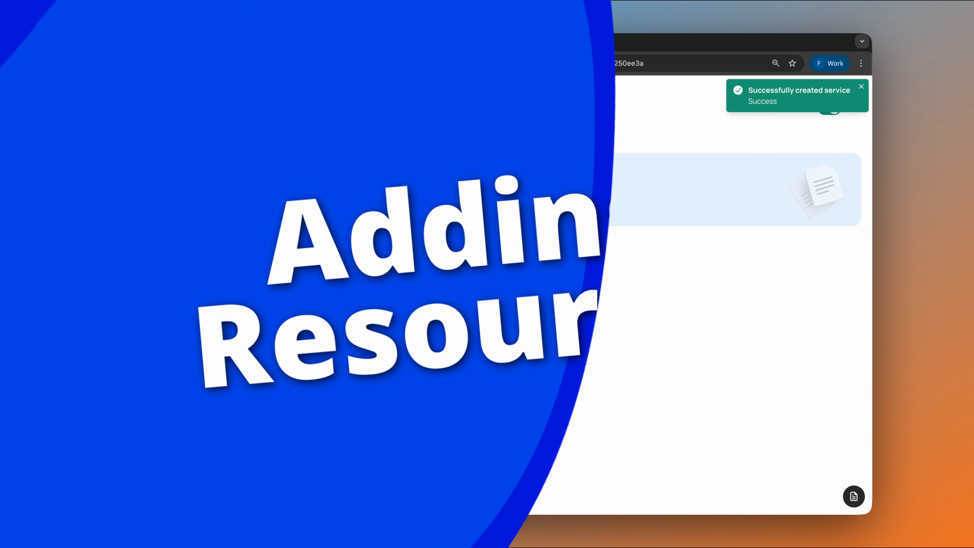
- Create the company's first bookable resource, named "Jet Ski 1"
{"action": "left_click", "coordinate": [86, 169]}
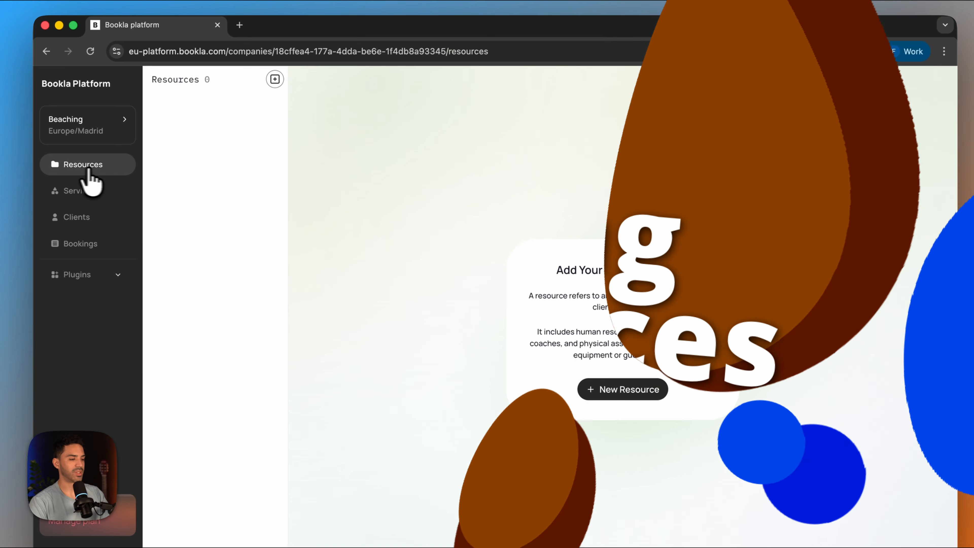
{"action": "left_click", "coordinate": [592, 359]}
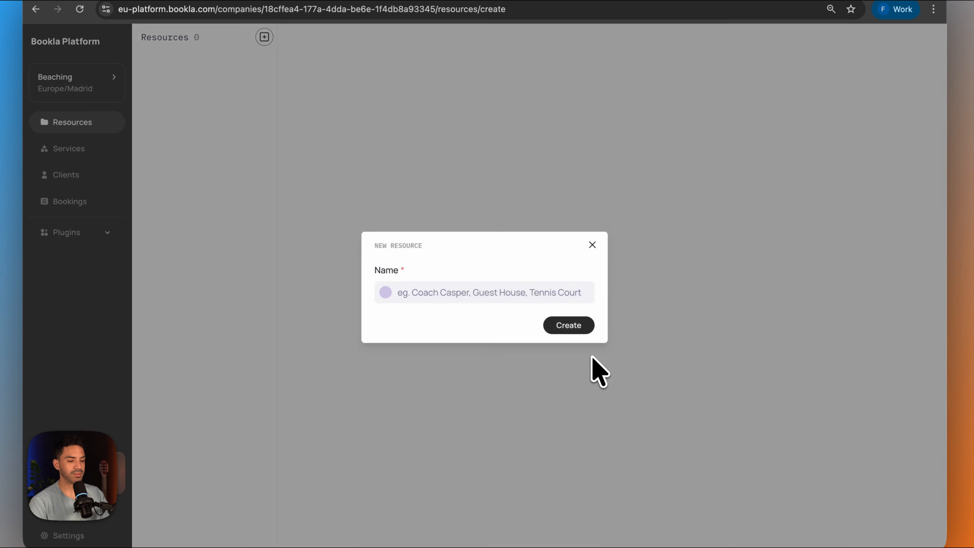
{"action": "left_click", "coordinate": [456, 289]}
{"action": "type", "text": "Jet"}
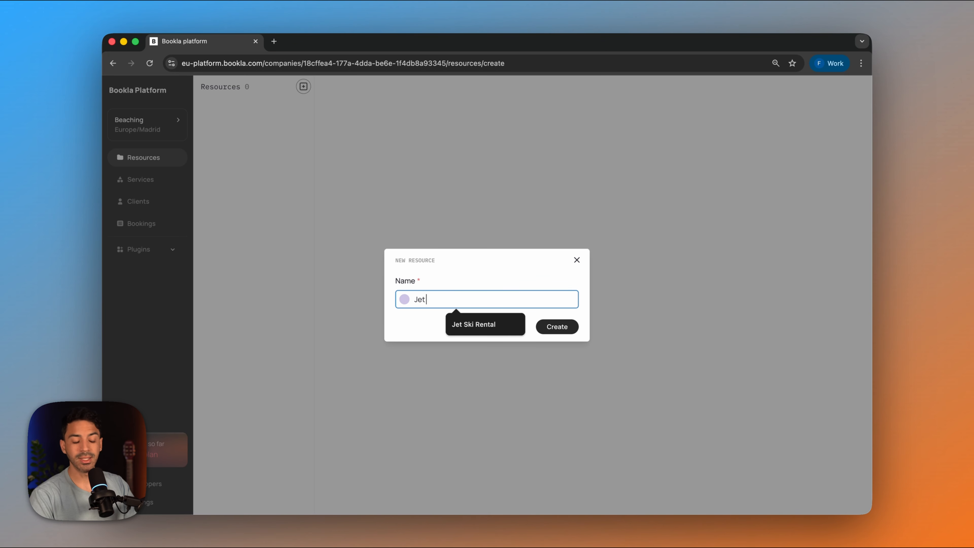
{"action": "type", "text": "1"}
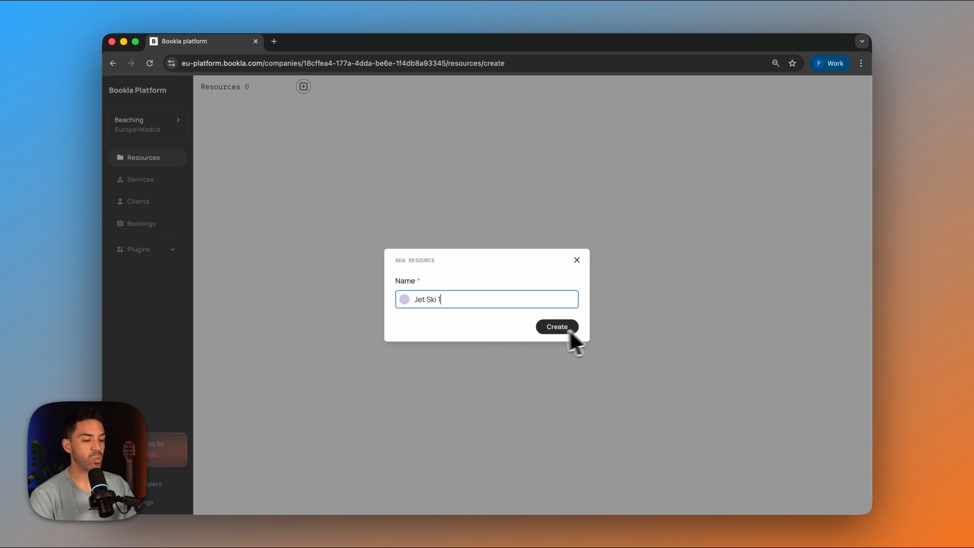
{"action": "left_click", "coordinate": [557, 327]}
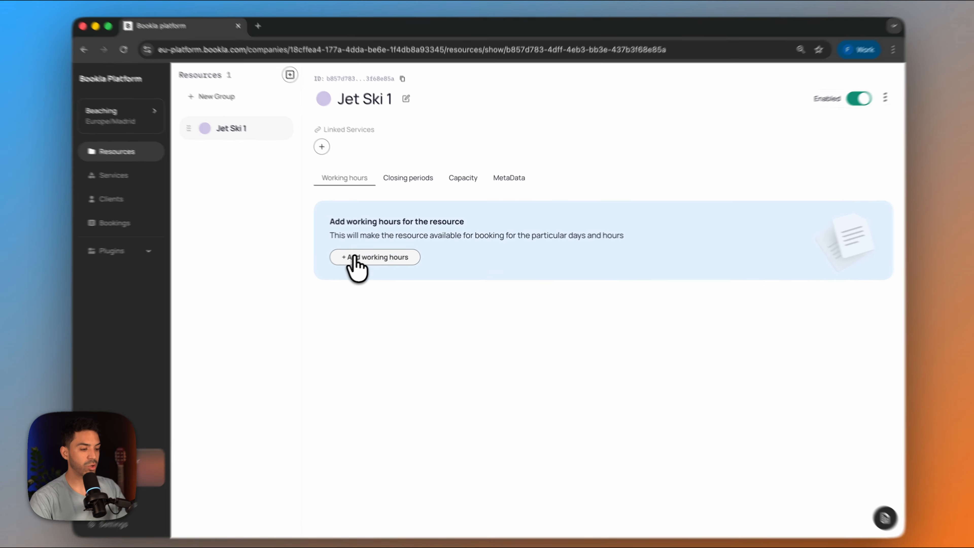
- Add working hours from 08:00 to 18:00 to the Jet Ski 1 resource, with a single time range and priority 1
{"action": "left_click", "coordinate": [374, 256]}
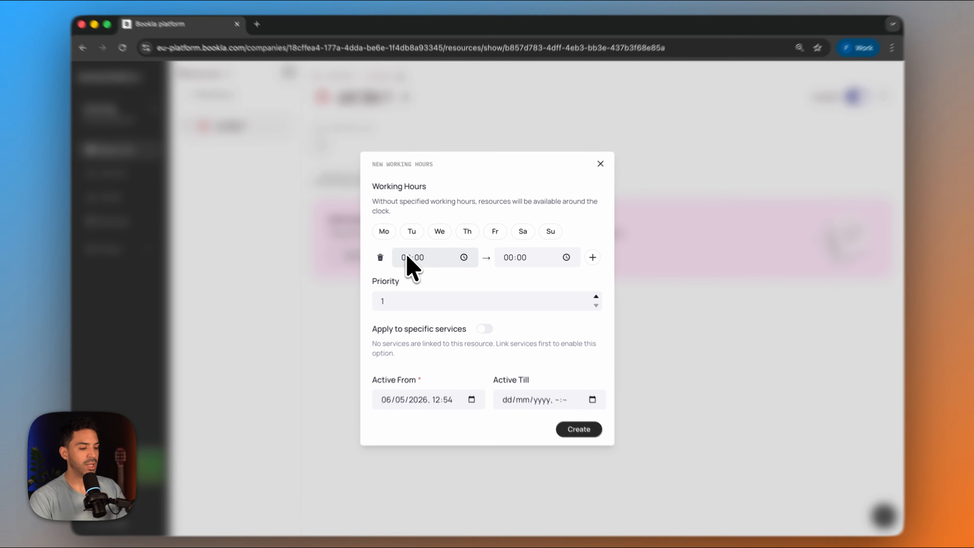
{"action": "left_click", "coordinate": [414, 260]}
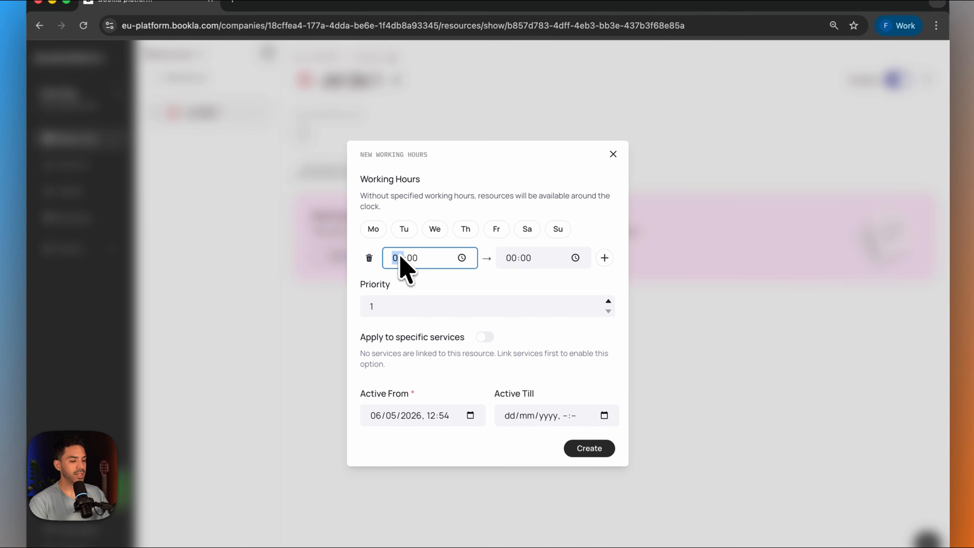
{"action": "type", "text": "8"}
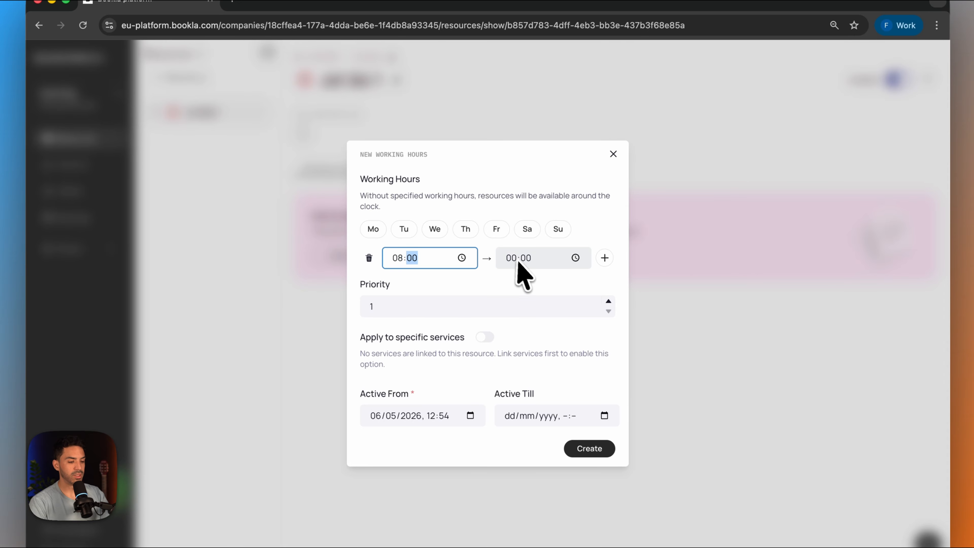
{"action": "left_click", "coordinate": [510, 258]}
{"action": "type", "text": "1"}
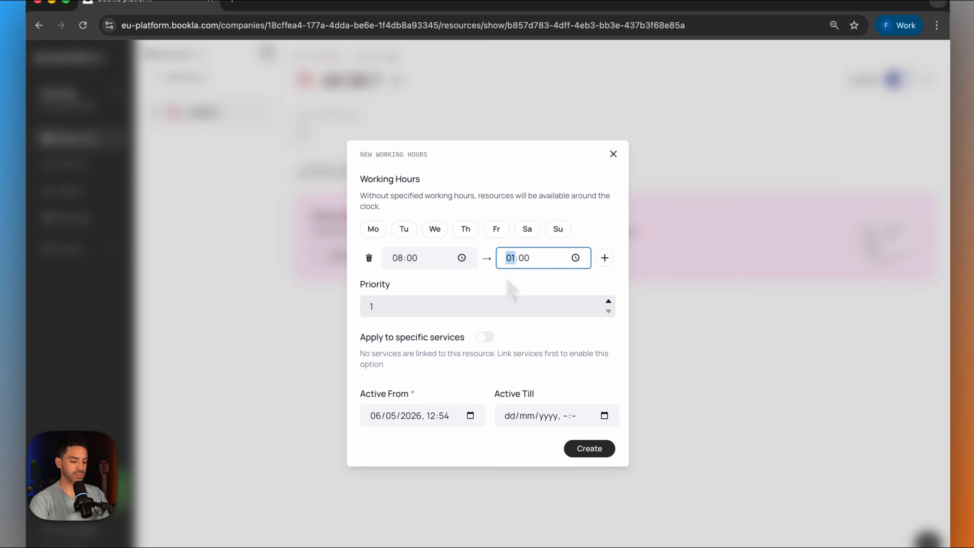
{"action": "type", "text": "8"}
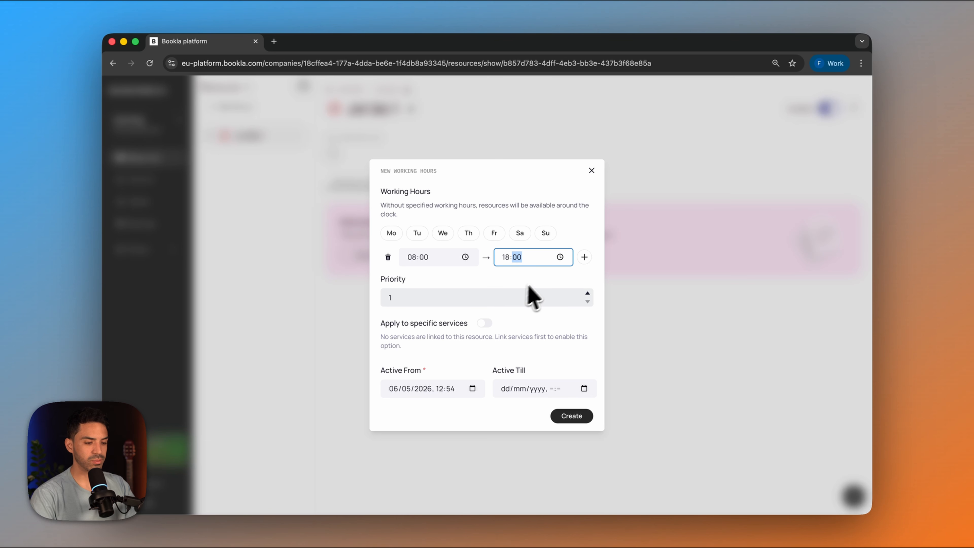
{"action": "left_click", "coordinate": [584, 257]}
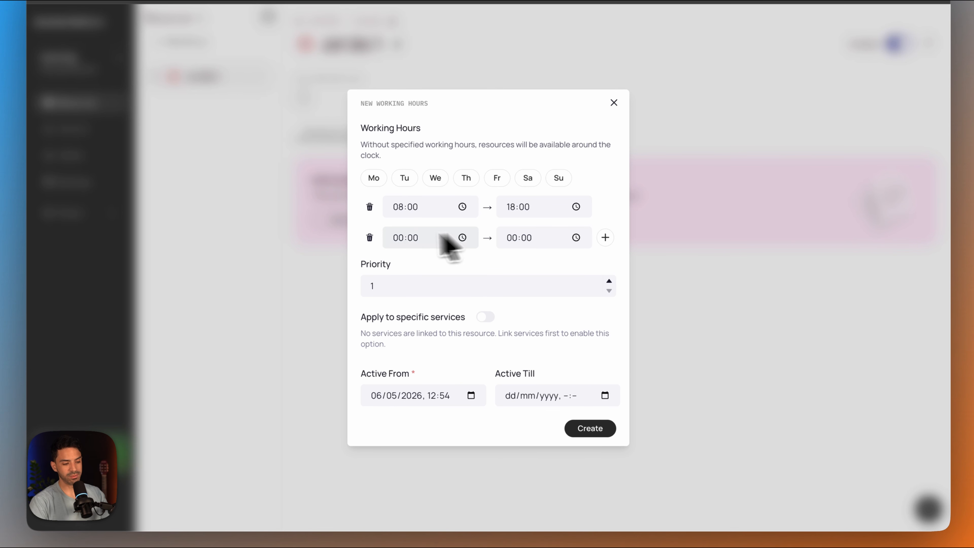
{"action": "left_click", "coordinate": [370, 238]}
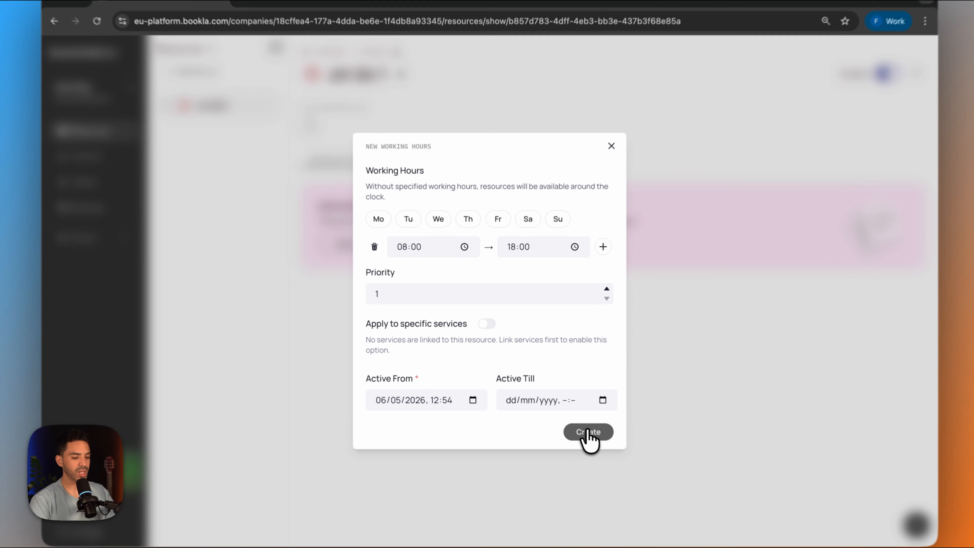
{"action": "left_click", "coordinate": [571, 416]}
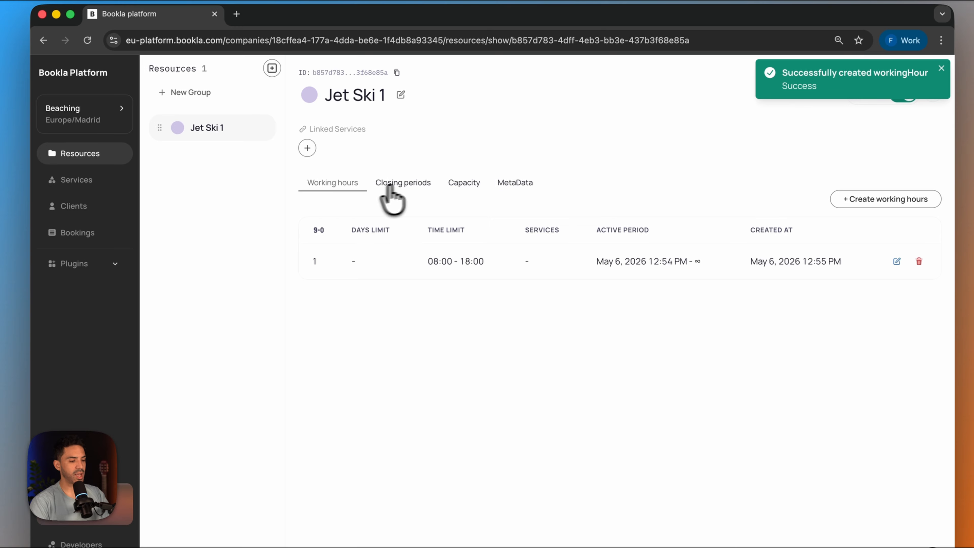
- Add a capacity rule with 1 spot and priority 1 to Jet Ski 1, and view its closing periods and metadata
{"action": "left_click", "coordinate": [411, 183]}
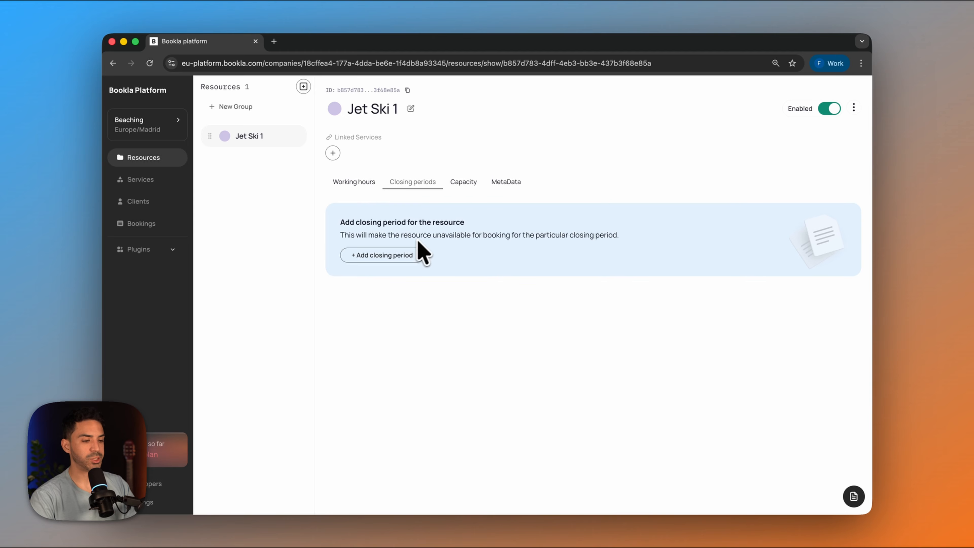
{"action": "left_click", "coordinate": [466, 182]}
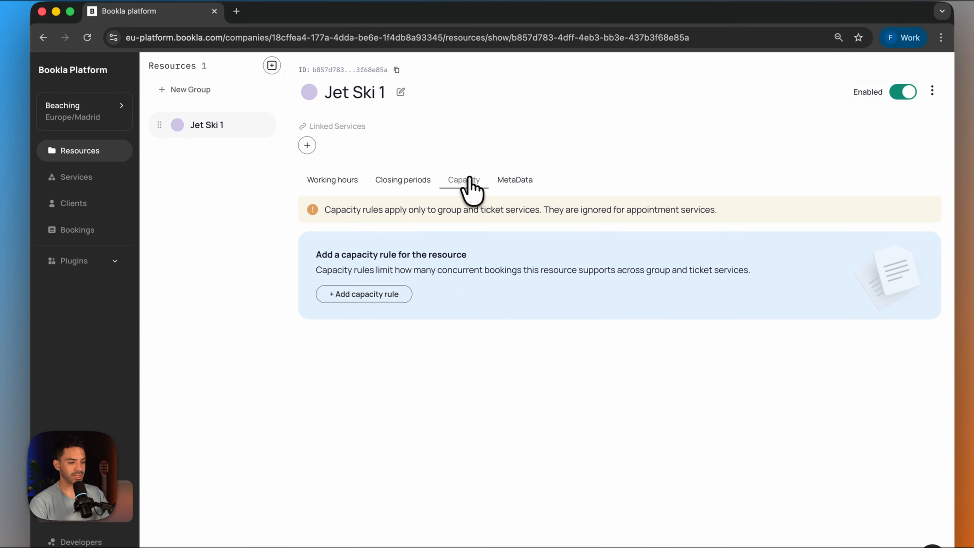
{"action": "left_click", "coordinate": [391, 292]}
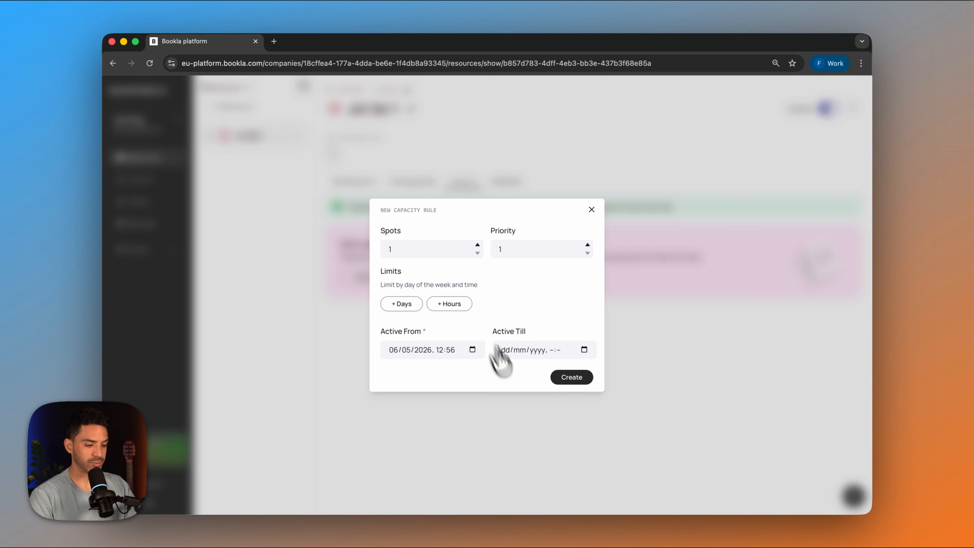
{"action": "left_click", "coordinate": [578, 378]}
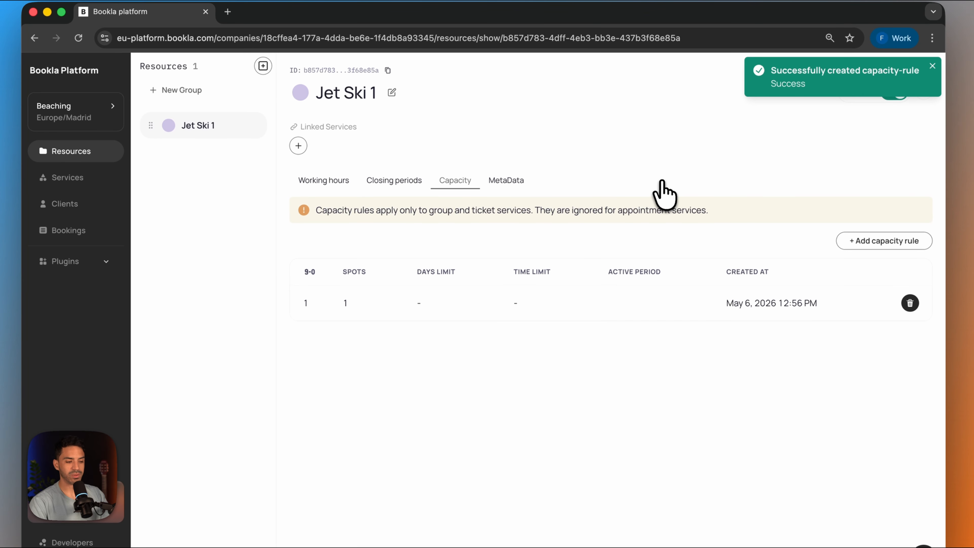
{"action": "left_click", "coordinate": [507, 181]}
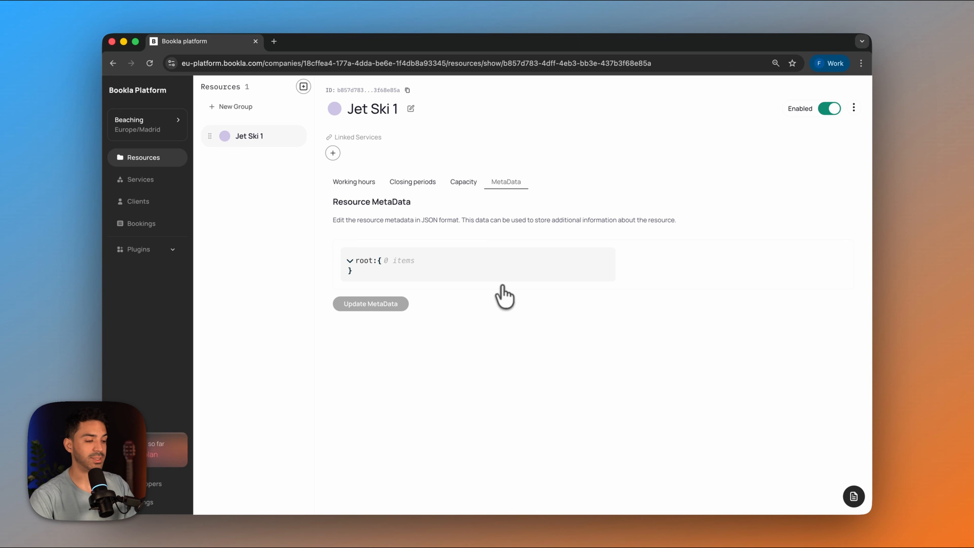
- Link the Jet Ski 1 resource to the Jet Ski Rental service
{"action": "left_click", "coordinate": [144, 179]}
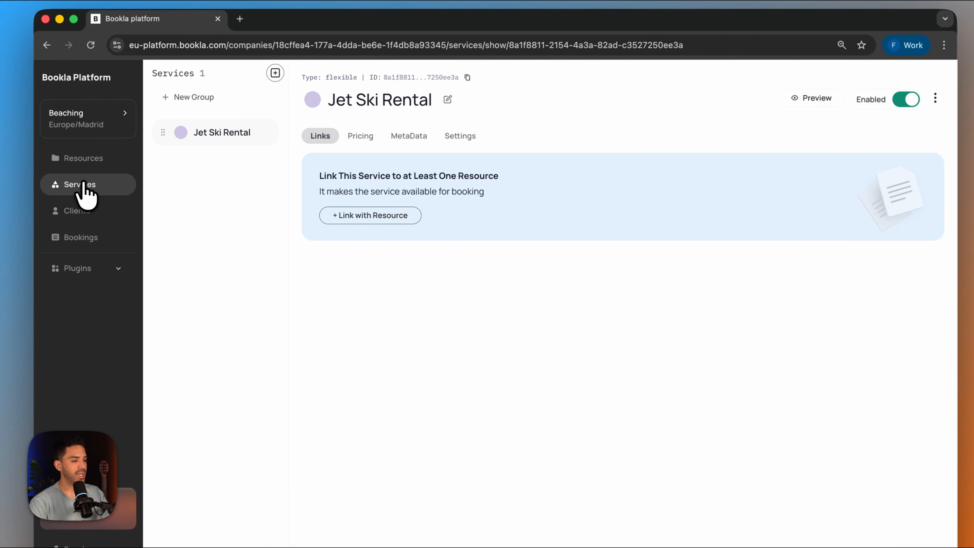
{"action": "left_click", "coordinate": [395, 216]}
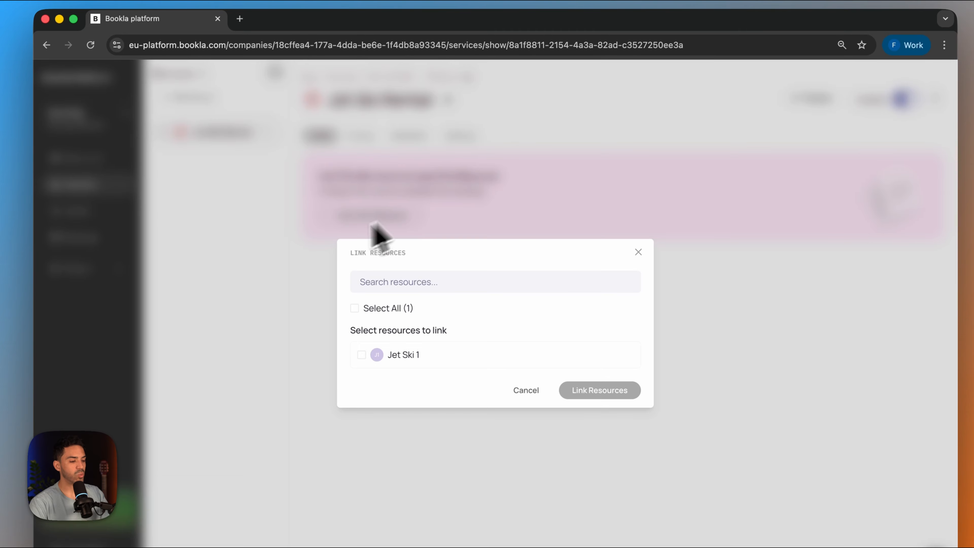
{"action": "left_click", "coordinate": [362, 355]}
{"action": "left_click", "coordinate": [603, 392]}
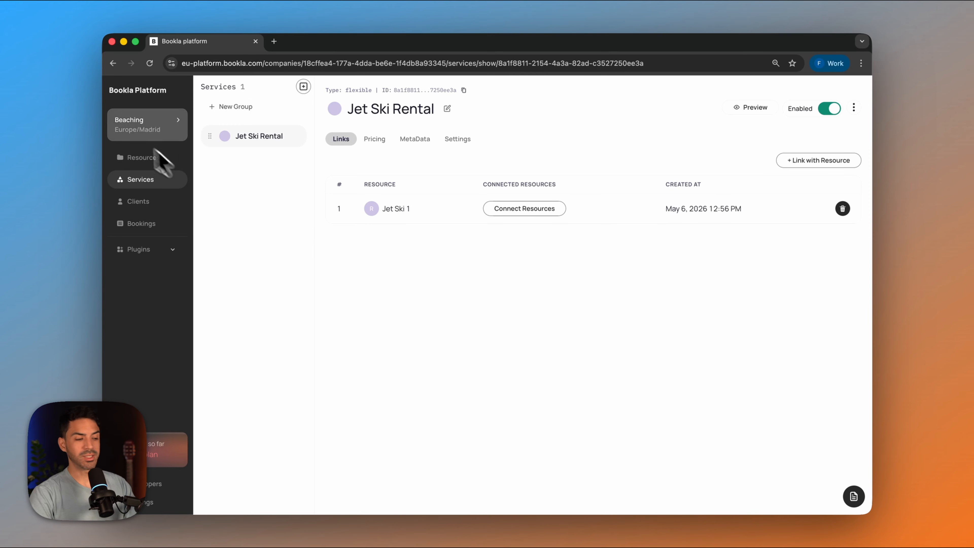
- Create a second resource named "Jet ski 2"
{"action": "left_click", "coordinate": [144, 159]}
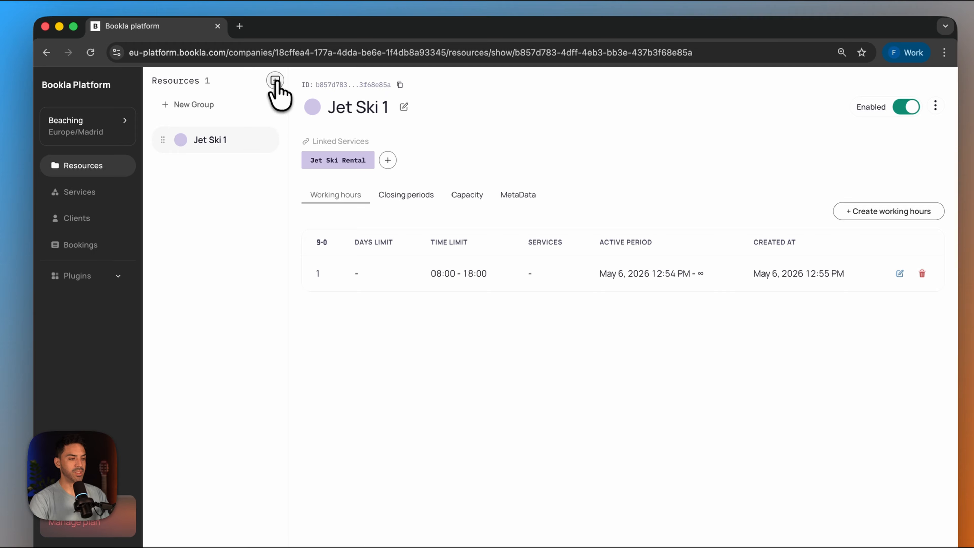
{"action": "left_click", "coordinate": [275, 81]}
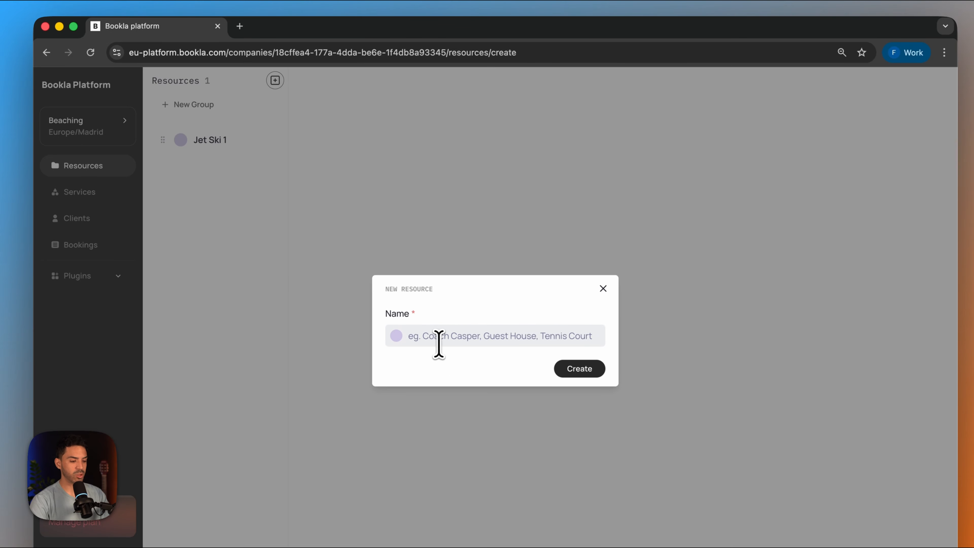
{"action": "left_click", "coordinate": [438, 336]}
{"action": "type", "text": "Jet ski 2"}
{"action": "left_click", "coordinate": [579, 368]}
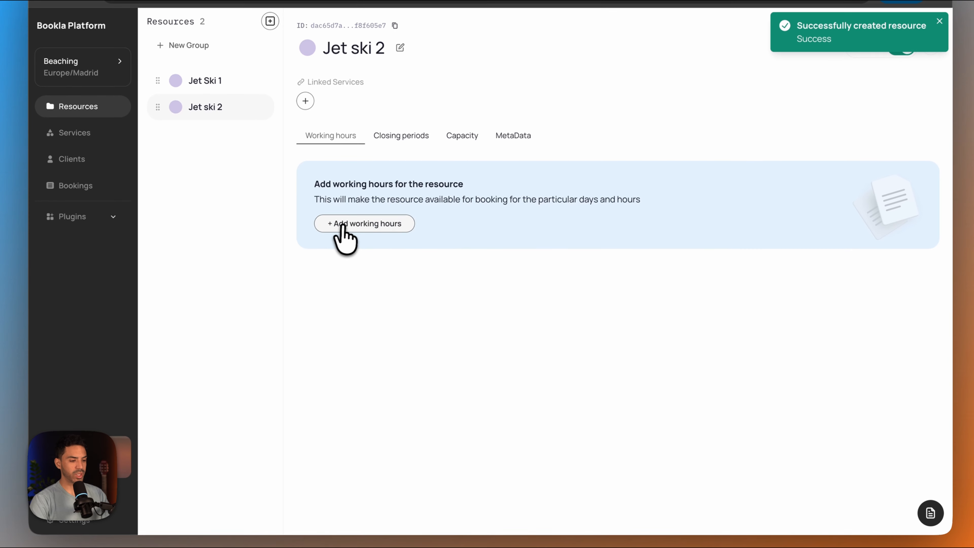
- Add working hours starting at 10:00 to the Jet ski 2 resource, leaving the days unrestricted
{"action": "left_click", "coordinate": [370, 224]}
{"action": "left_click", "coordinate": [401, 227]}
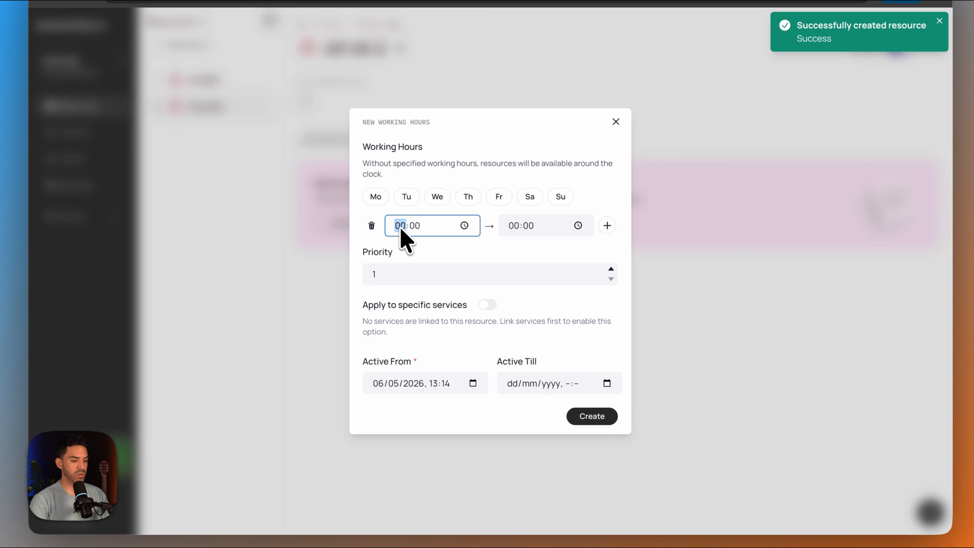
{"action": "left_click", "coordinate": [518, 227]}
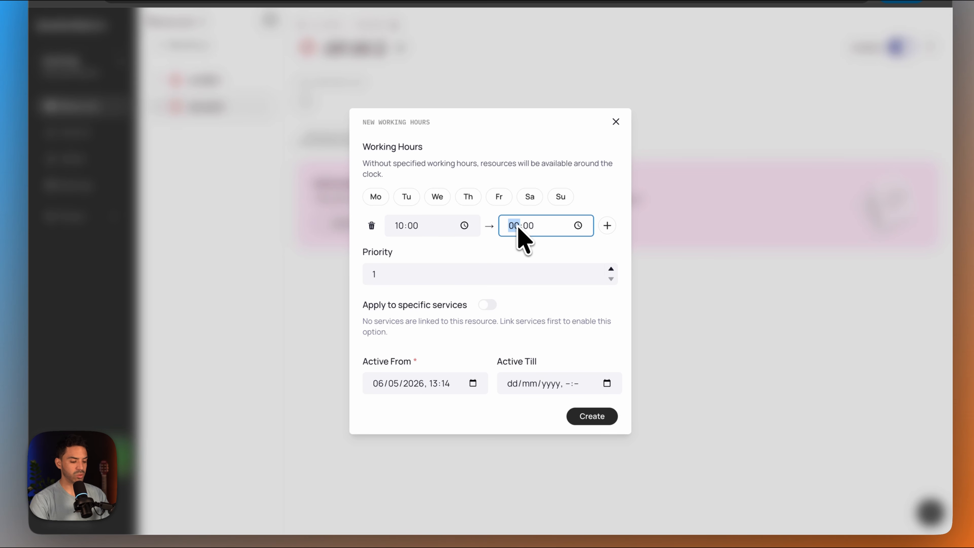
{"action": "left_click", "coordinate": [591, 417]}
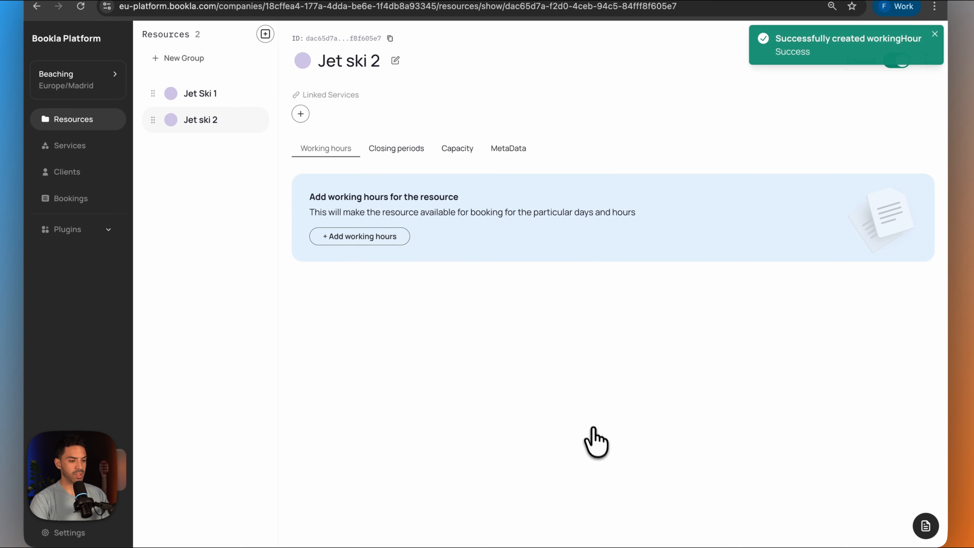
- Add a capacity rule with 1 spot and priority 1 to the Jet ski 2 resource
{"action": "left_click", "coordinate": [462, 175]}
{"action": "left_click", "coordinate": [359, 280]}
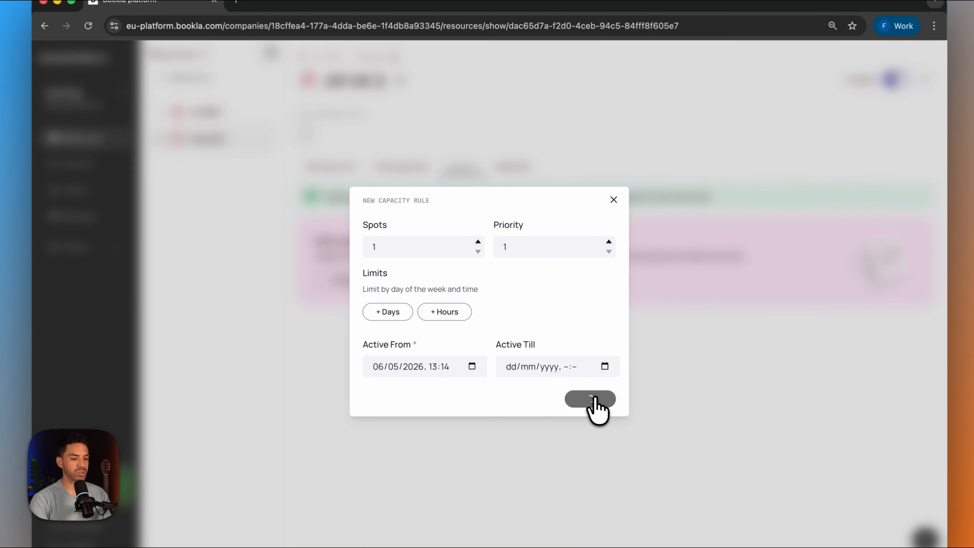
{"action": "left_click", "coordinate": [572, 377]}
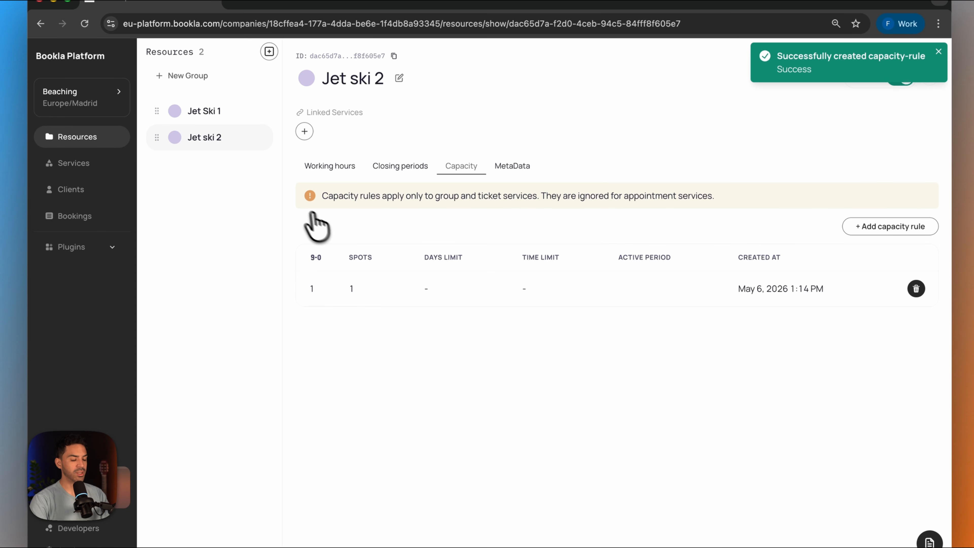
- Link the Jet ski 2 resource to the Jet Ski Rental service
{"action": "left_click", "coordinate": [73, 163]}
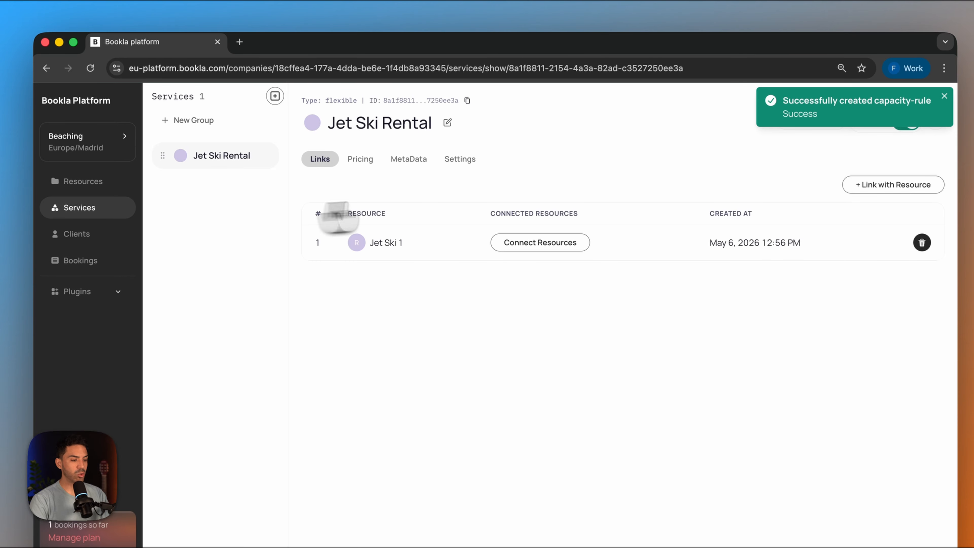
{"action": "left_click", "coordinate": [882, 185]}
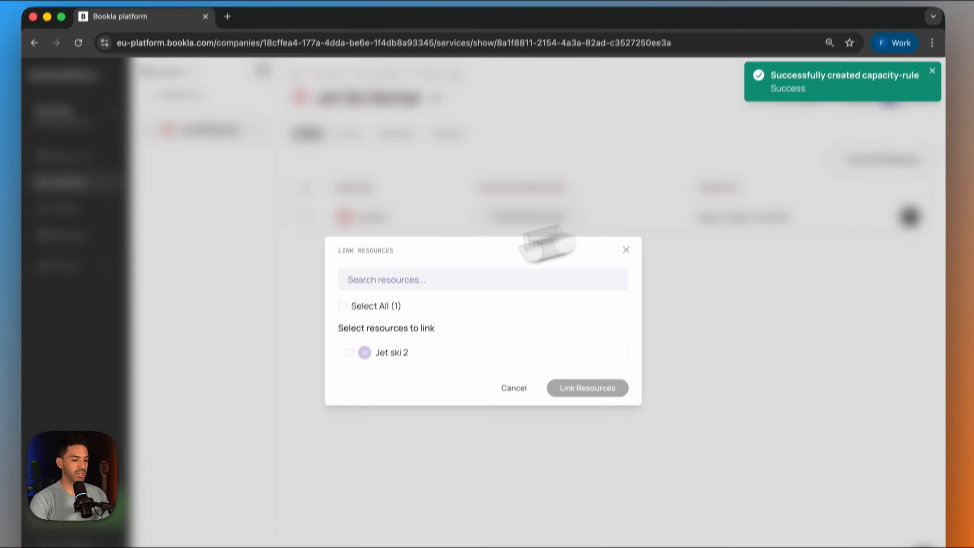
{"action": "left_click", "coordinate": [349, 352]}
{"action": "left_click", "coordinate": [568, 388]}
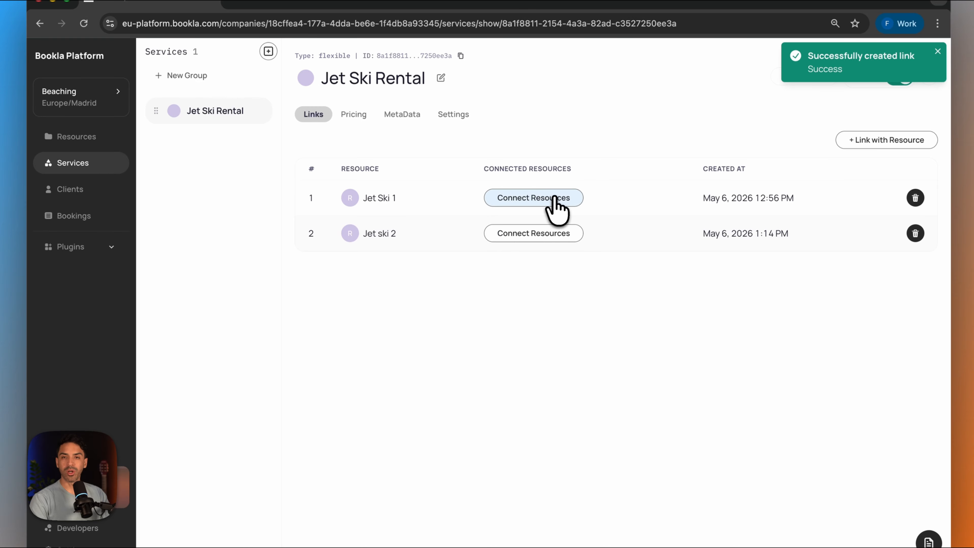
- Review the connected-resource booking strategies for Jet Ski 1 without saving a configuration, and return to the services
{"action": "left_click", "coordinate": [556, 208]}
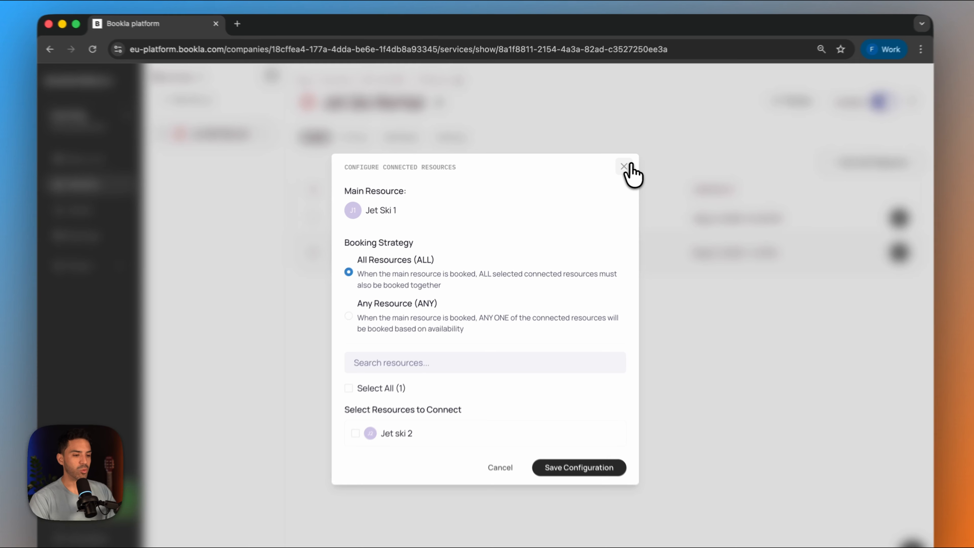
{"action": "left_click", "coordinate": [606, 164]}
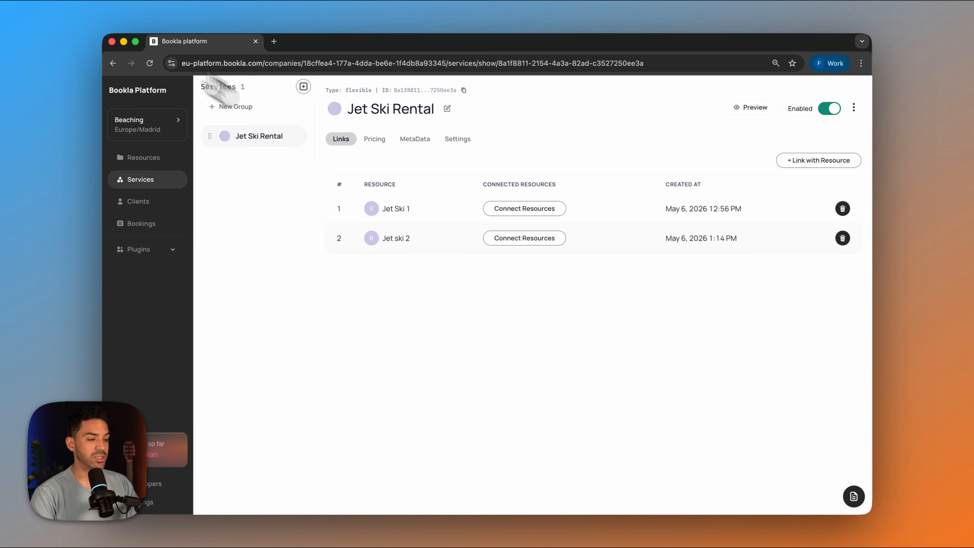
{"action": "left_click", "coordinate": [147, 162]}
{"action": "left_click", "coordinate": [65, 184]}
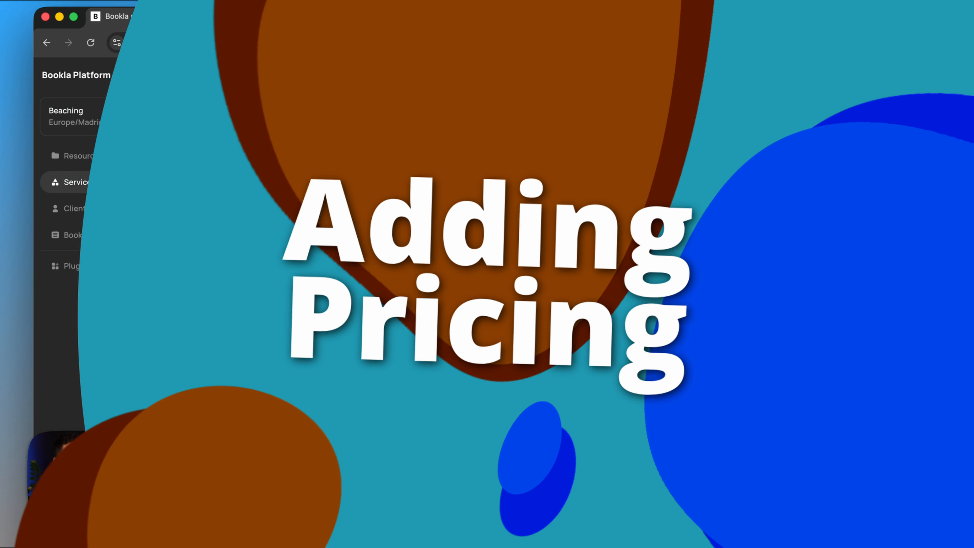
- Set the Jet Ski Rental service's pricing currency to US dollar
{"action": "left_click", "coordinate": [372, 145]}
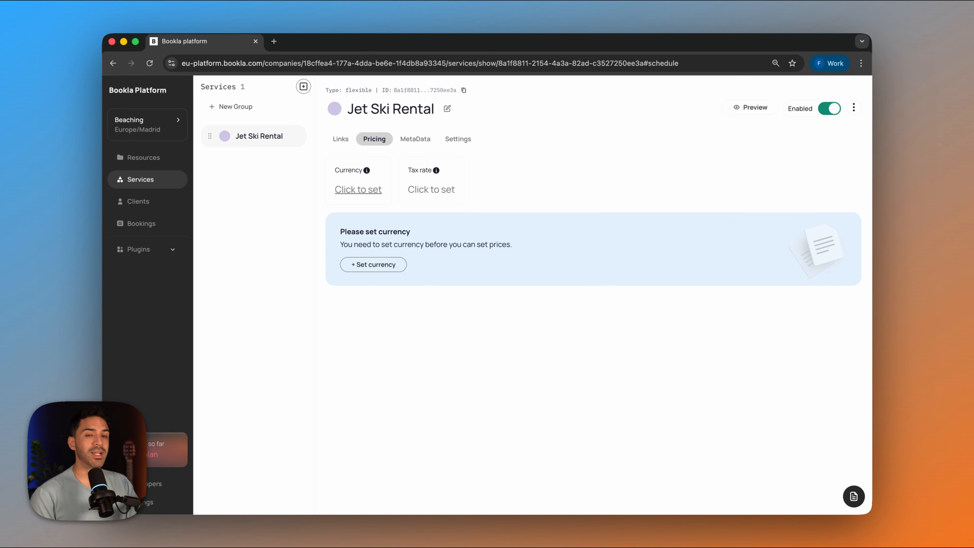
{"action": "left_click", "coordinate": [358, 189]}
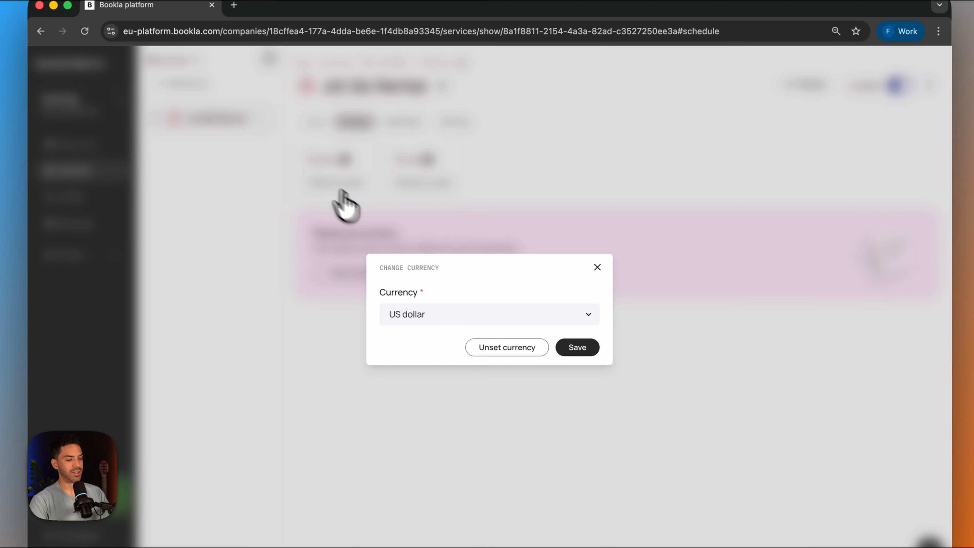
{"action": "left_click", "coordinate": [577, 347]}
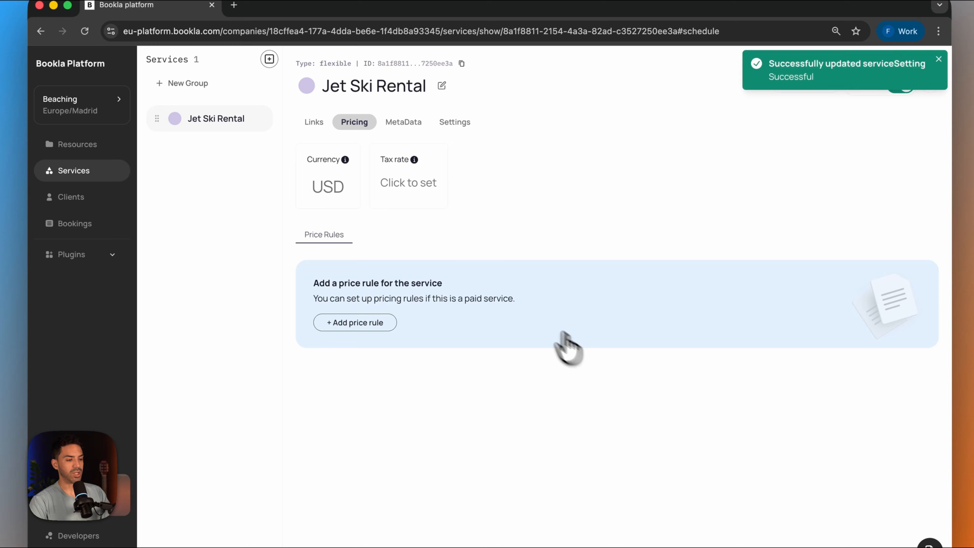
- Set the Jet Ski Rental service's tax rate to 15%, keeping it inclusive
{"action": "left_click", "coordinate": [418, 185]}
{"action": "left_click", "coordinate": [389, 304]}
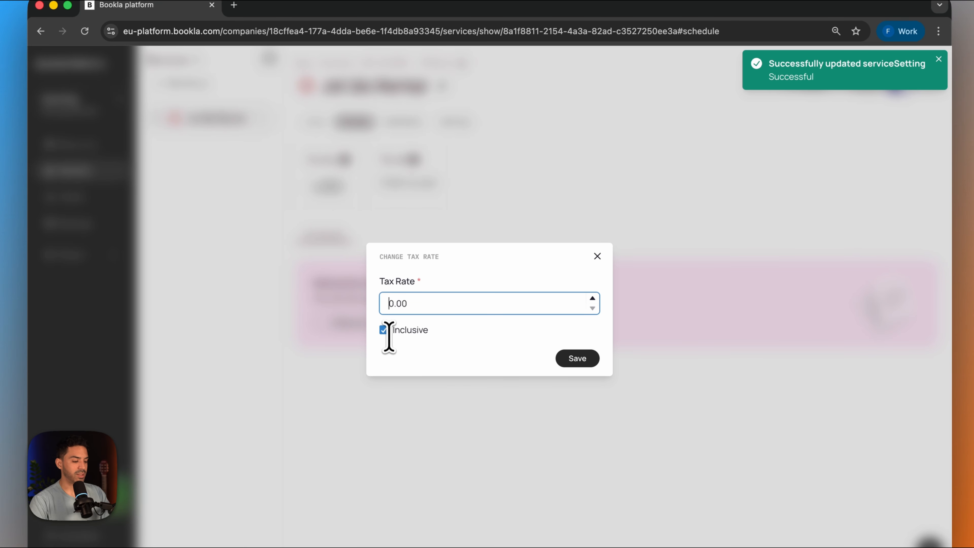
{"action": "type", "text": "15"}
{"action": "key", "text": "Delete"}
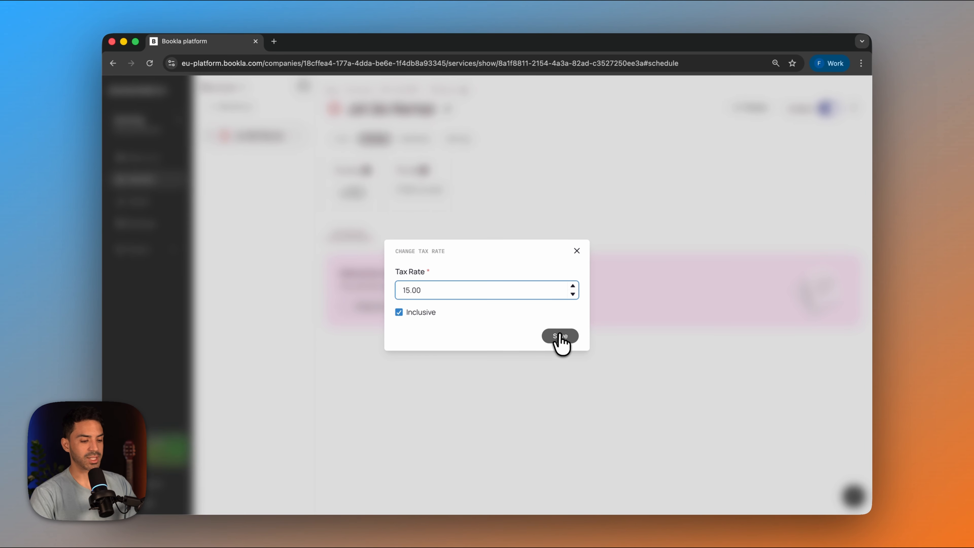
{"action": "left_click", "coordinate": [560, 336]}
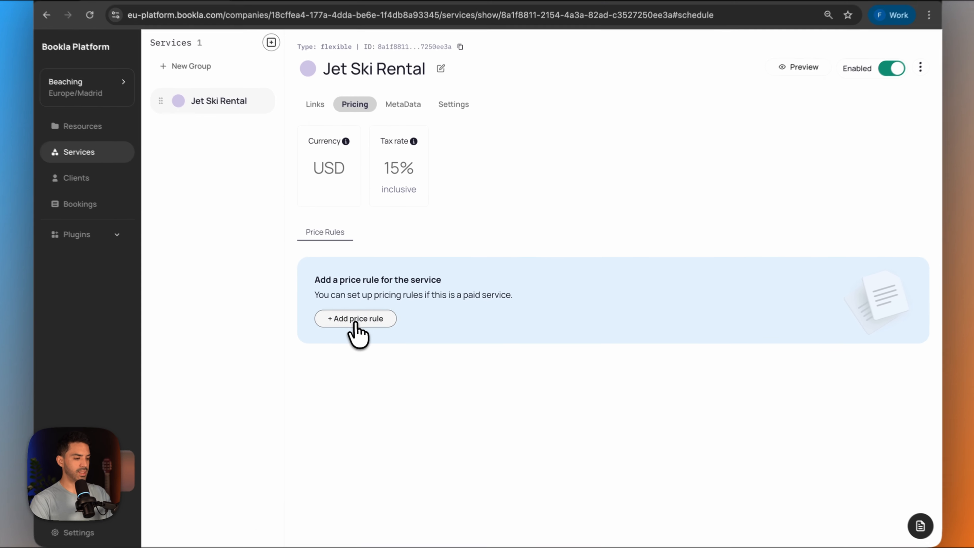
- Start a price rule for Jet Ski Rental with a duration of 1 hour and a minimum duration of 1 hour
{"action": "left_click", "coordinate": [375, 320]}
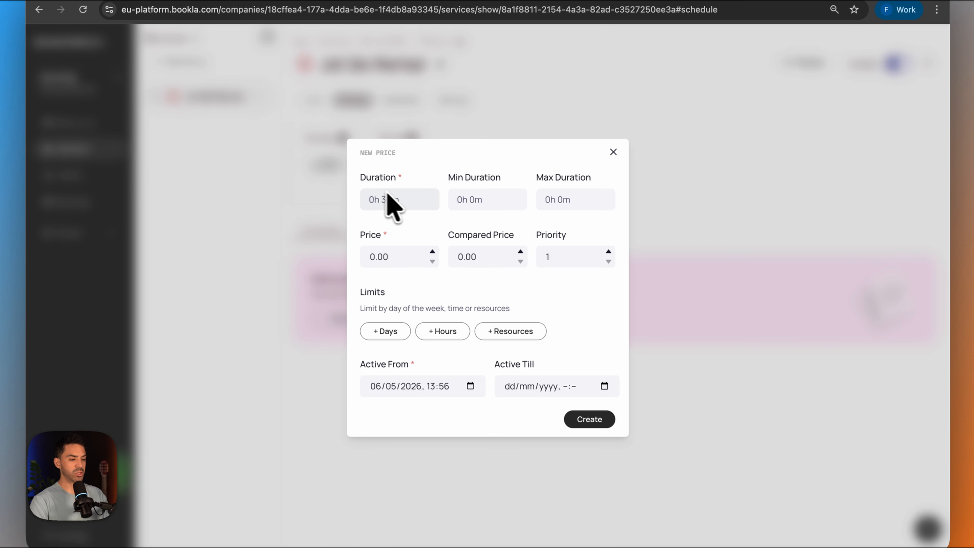
{"action": "left_click", "coordinate": [371, 201]}
{"action": "left_click", "coordinate": [355, 163]}
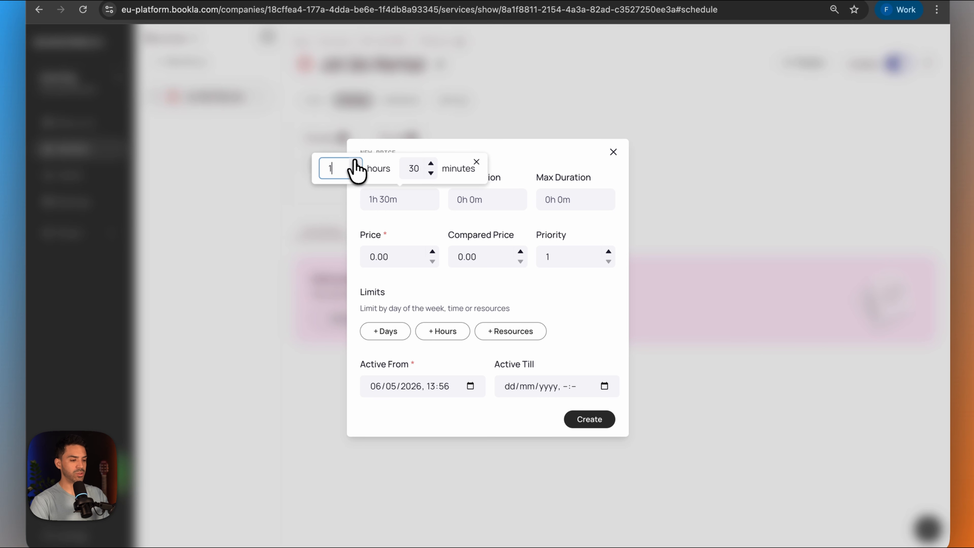
{"action": "left_click", "coordinate": [431, 173]}
{"action": "left_click", "coordinate": [431, 173]}
{"action": "left_click", "coordinate": [479, 203]}
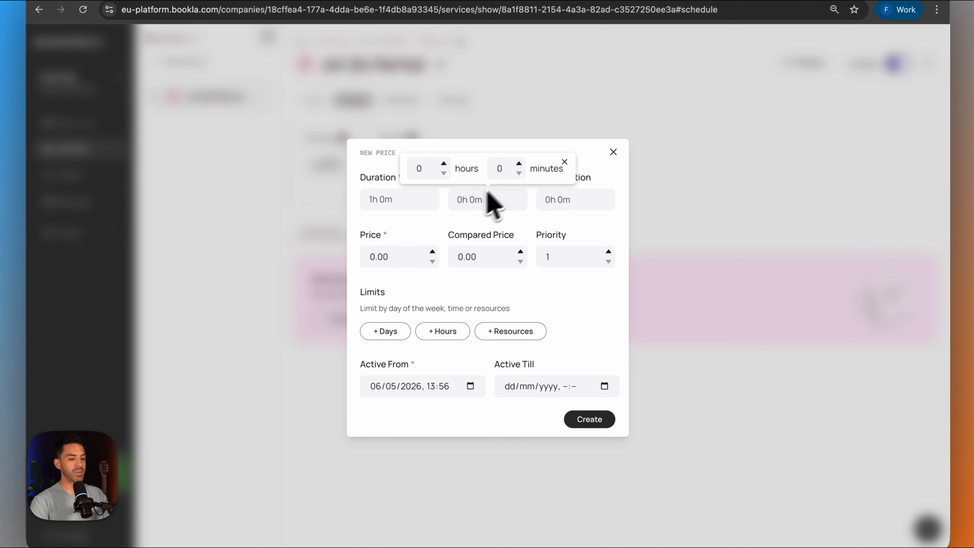
{"action": "left_click", "coordinate": [519, 164]}
{"action": "left_click", "coordinate": [519, 173]}
{"action": "left_click", "coordinate": [444, 164]}
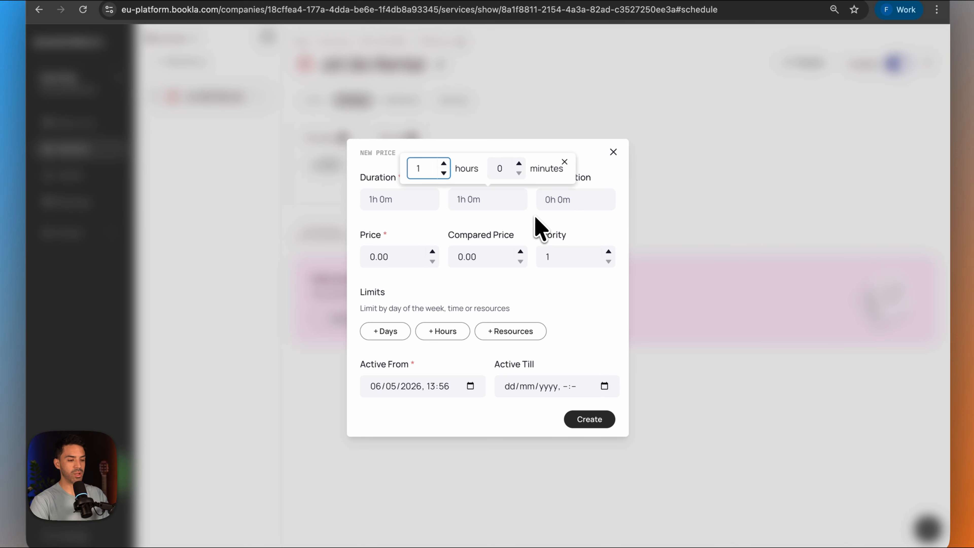
{"action": "left_click", "coordinate": [539, 227]}
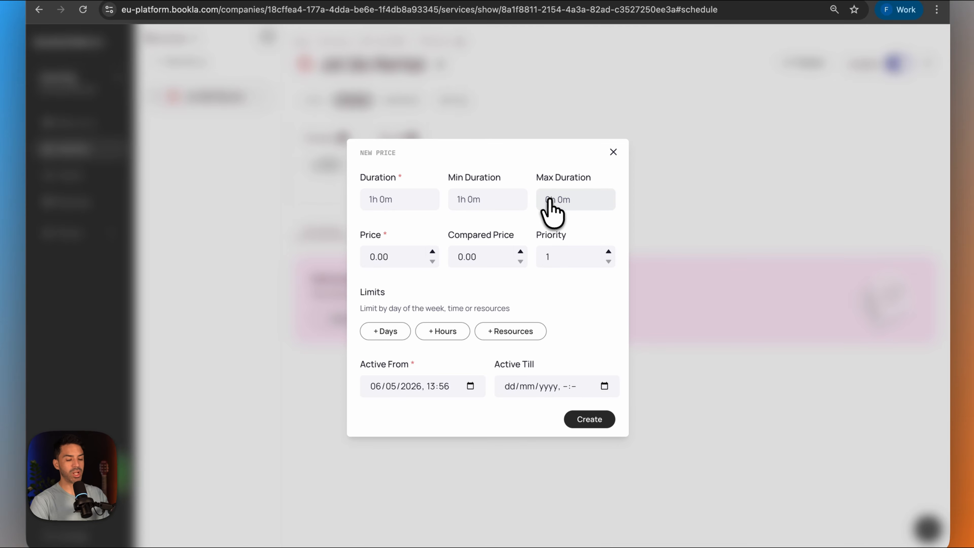
- Set the price rule's maximum duration to 5 hours and its price to 90.00, and create the rule
{"action": "left_click", "coordinate": [550, 208]}
{"action": "left_click", "coordinate": [531, 164]}
{"action": "left_click", "coordinate": [531, 164]}
{"action": "left_click", "coordinate": [531, 164]}
{"action": "left_click", "coordinate": [532, 164]}
{"action": "left_click", "coordinate": [523, 219]}
{"action": "left_click", "coordinate": [366, 257]}
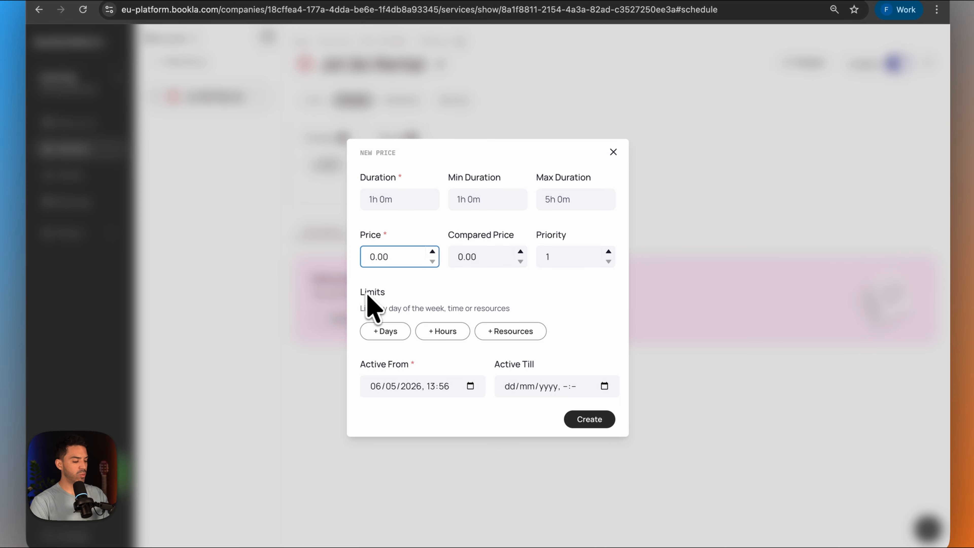
{"action": "type", "text": "9"}
{"action": "key", "text": "Return"}
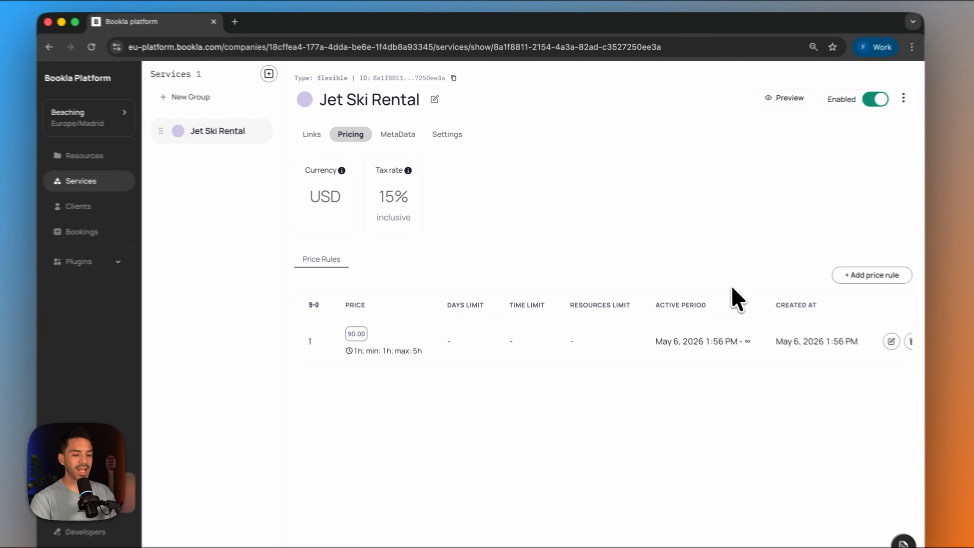
- Start a second price rule for Jet Ski Rental with a price of 120.00 and a duration of 1 hour
{"action": "left_click", "coordinate": [890, 281]}
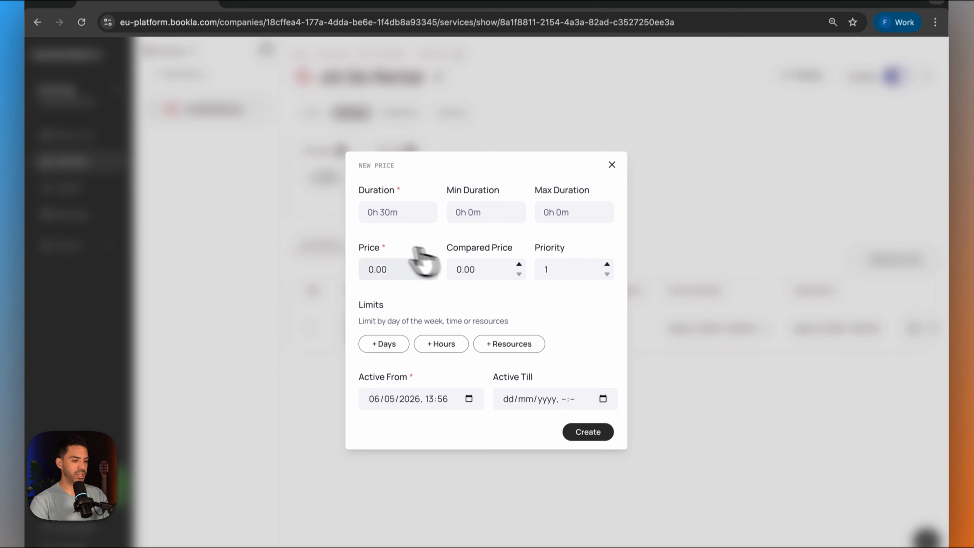
{"action": "left_click", "coordinate": [369, 269]}
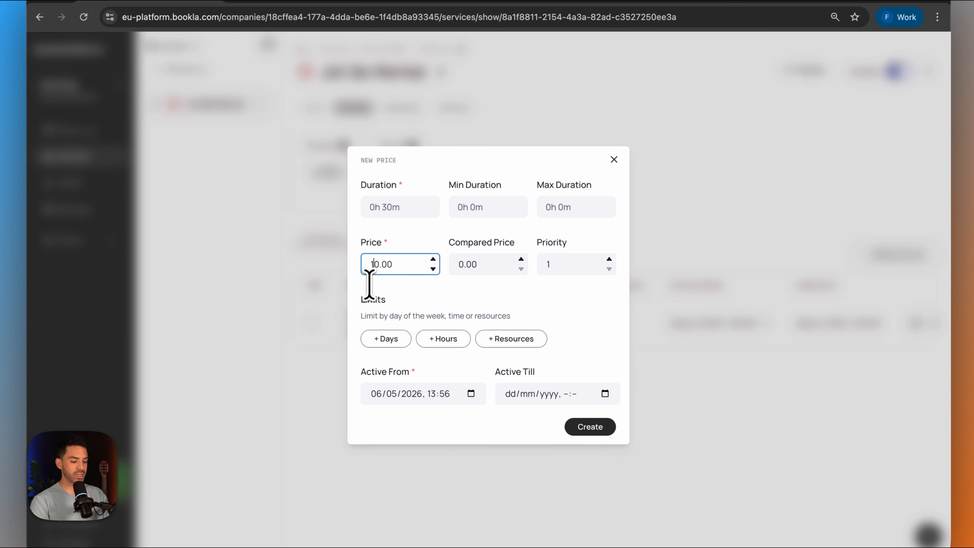
{"action": "left_click", "coordinate": [397, 211]}
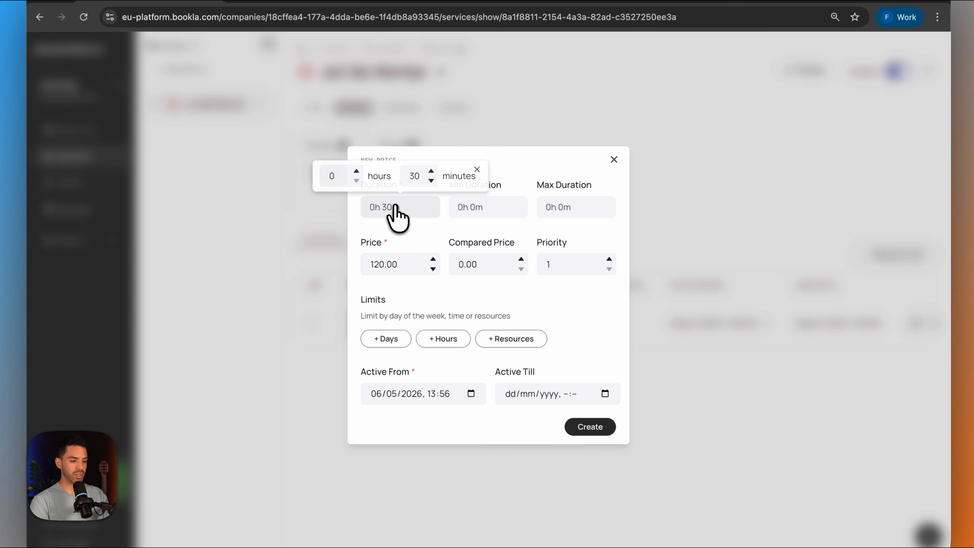
{"action": "left_click", "coordinate": [357, 172]}
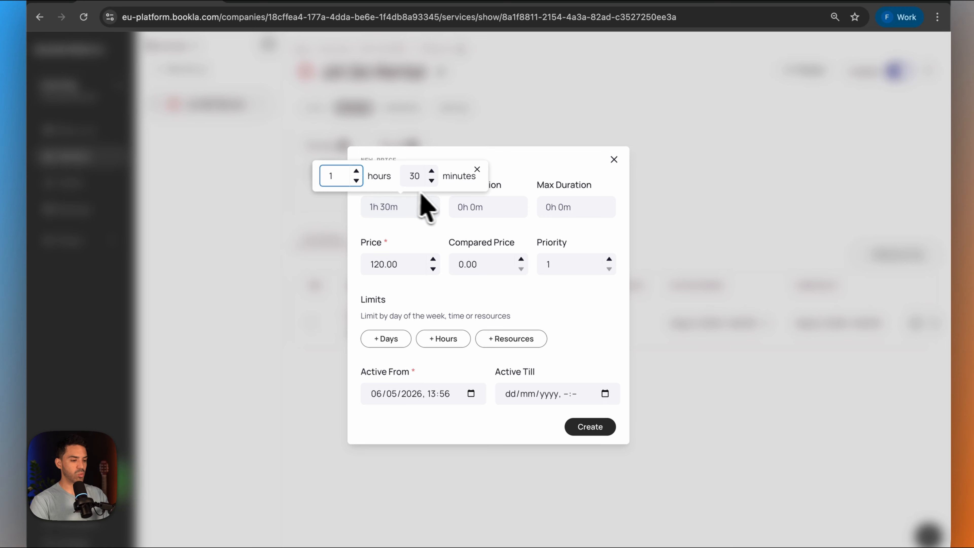
{"action": "double_click", "coordinate": [410, 176]}
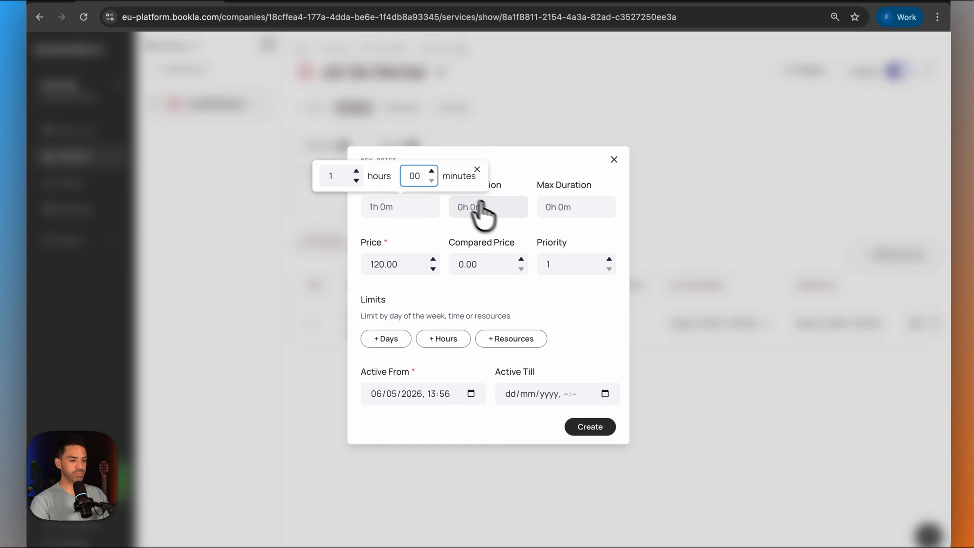
- Set the second price rule's minimum duration to 1 hour and maximum duration to 5 hours
{"action": "left_click", "coordinate": [493, 209]}
{"action": "left_click", "coordinate": [443, 171]}
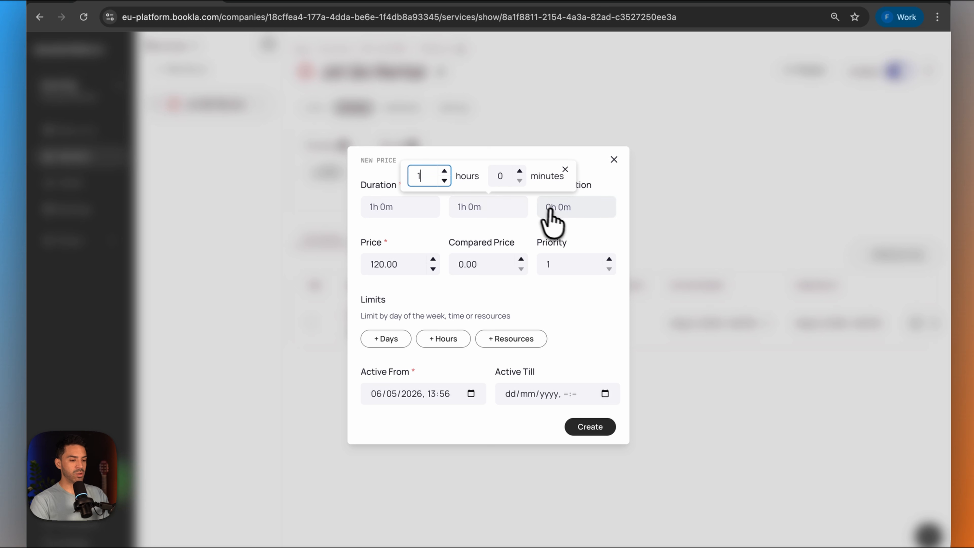
{"action": "left_click", "coordinate": [553, 210]}
{"action": "double_click", "coordinate": [534, 171]}
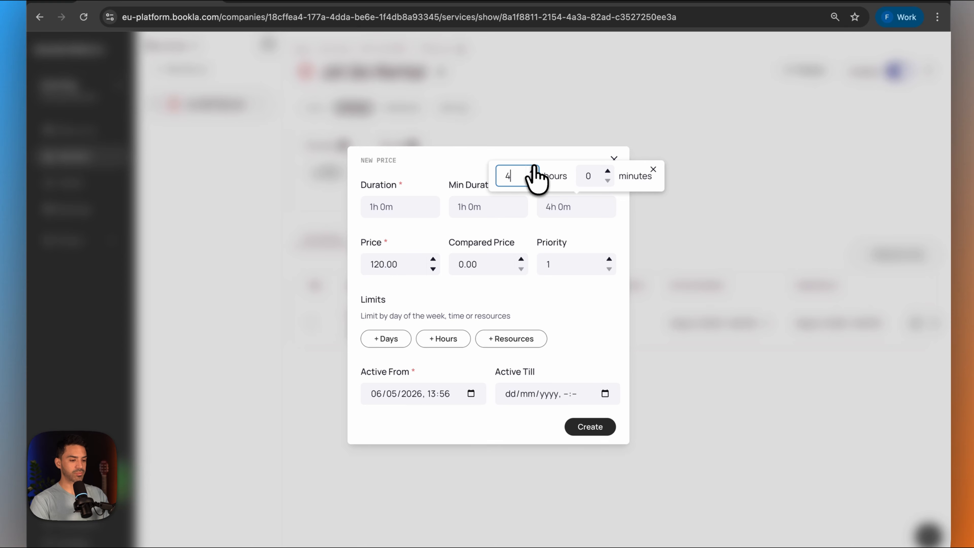
{"action": "left_click", "coordinate": [585, 291]}
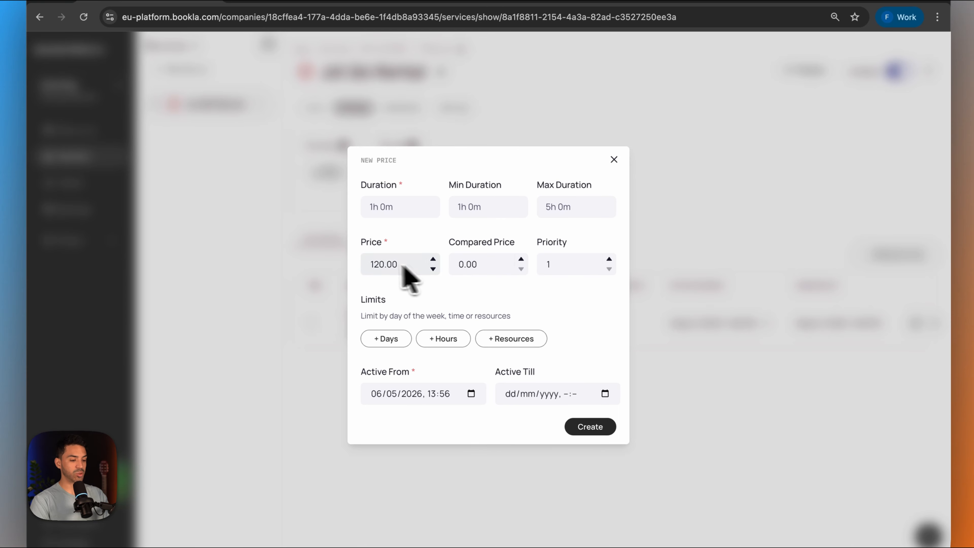
- Give the second price rule priority 2 and limit it to Saturday and Sunday
{"action": "left_click", "coordinate": [609, 260]}
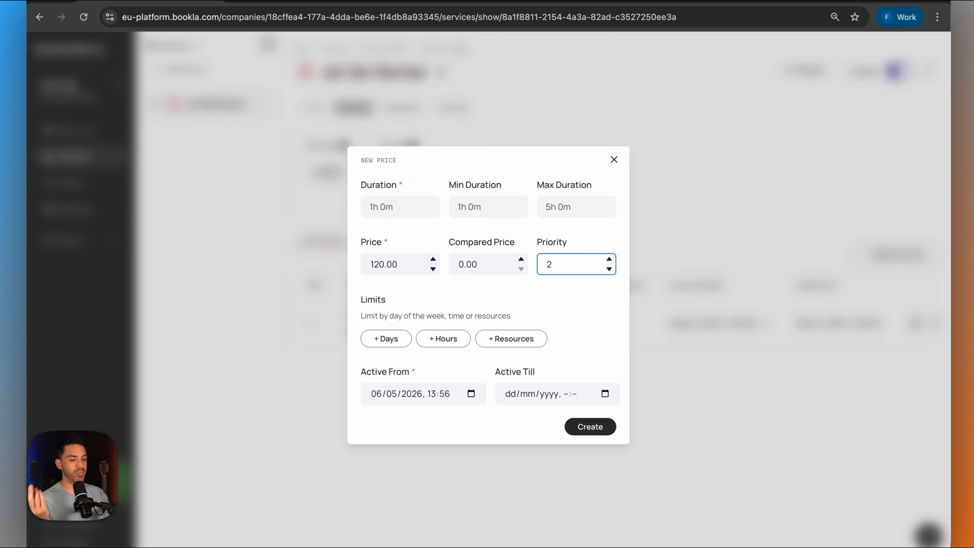
{"action": "left_click", "coordinate": [388, 340]}
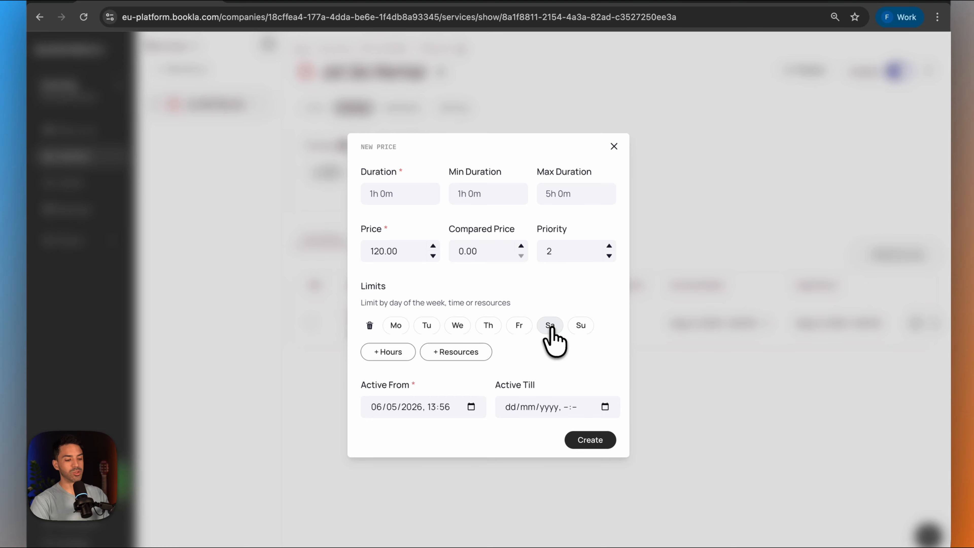
{"action": "left_click", "coordinate": [551, 327]}
{"action": "left_click", "coordinate": [581, 327]}
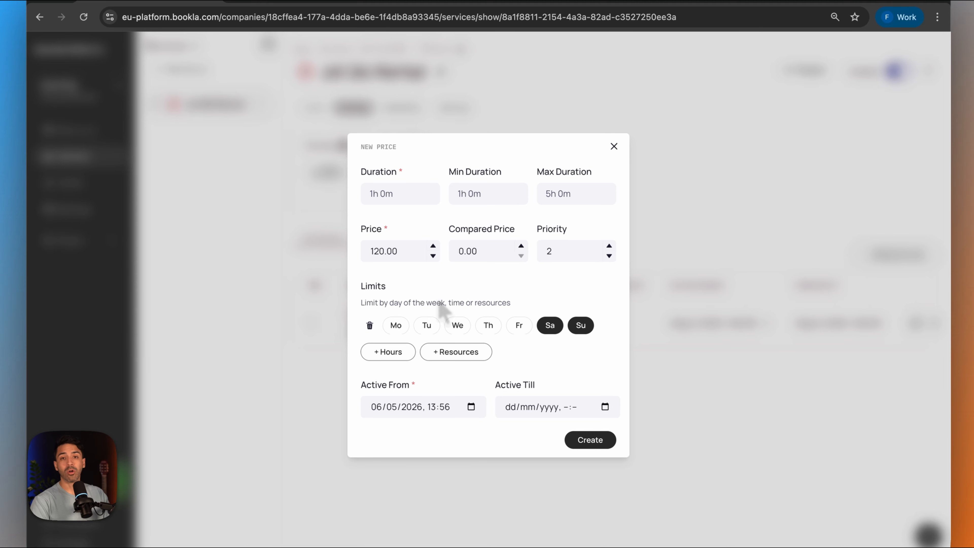
{"action": "left_click", "coordinate": [441, 353]}
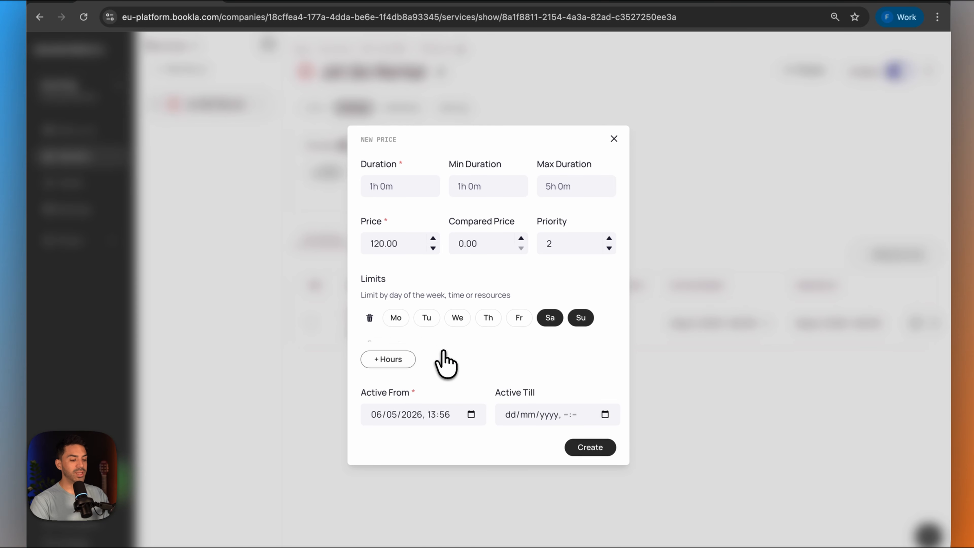
{"action": "left_click", "coordinate": [370, 339]}
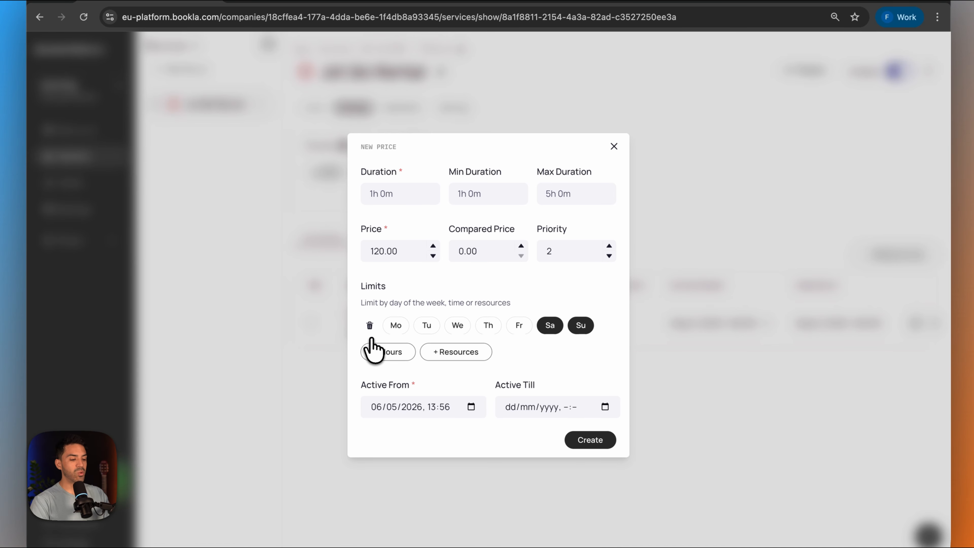
{"action": "left_click", "coordinate": [390, 353]}
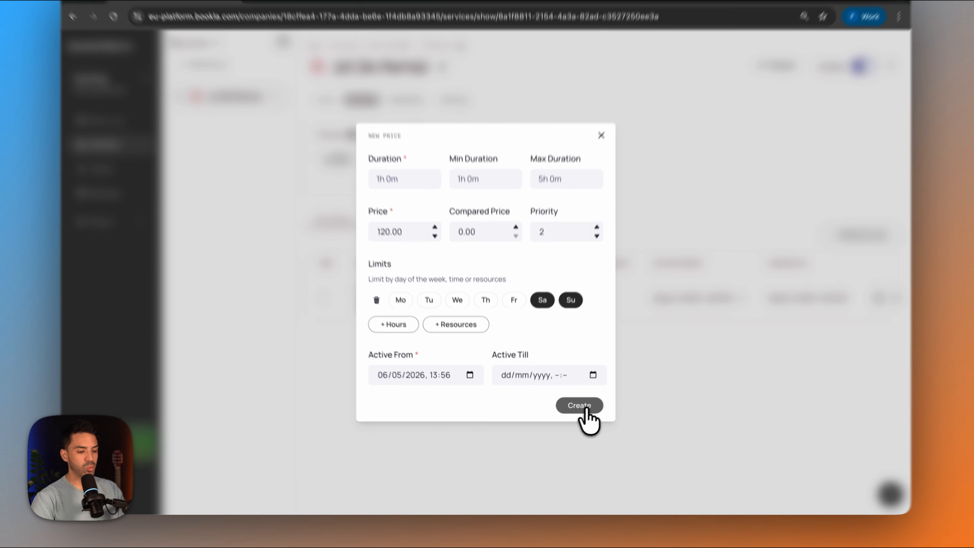
- Create the weekend price rule and open the Jet Ski Rental service's settings
{"action": "left_click", "coordinate": [573, 417]}
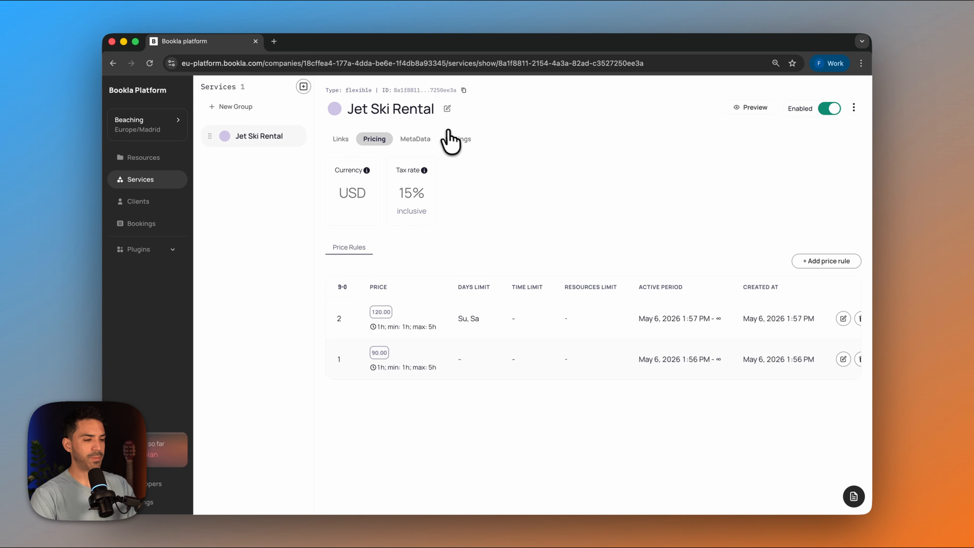
{"action": "left_click", "coordinate": [457, 138]}
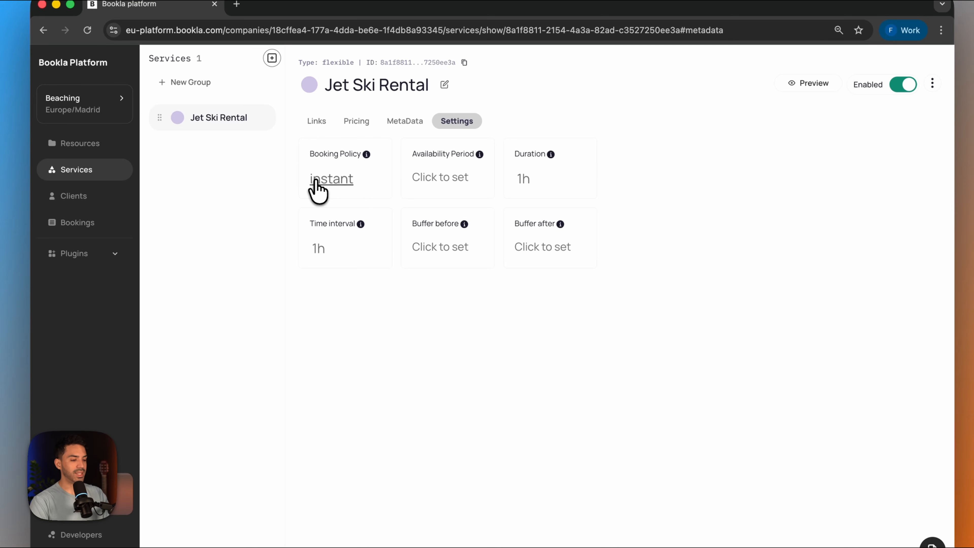
- Examine the Jet Ski Rental service's booking policy options and availability period setting, leaving both unchanged
{"action": "left_click", "coordinate": [316, 180]}
{"action": "left_click", "coordinate": [476, 312]}
{"action": "left_click", "coordinate": [712, 312]}
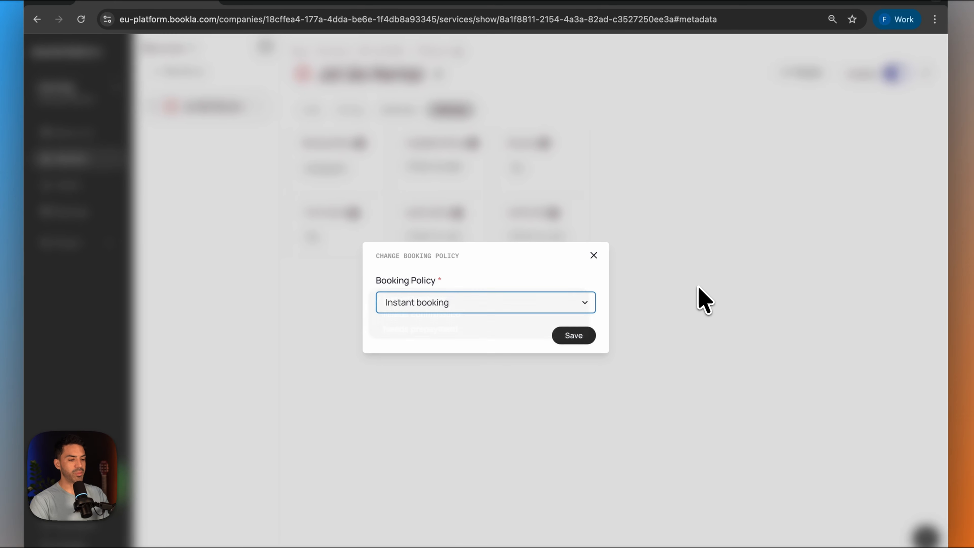
{"action": "left_click", "coordinate": [593, 255]}
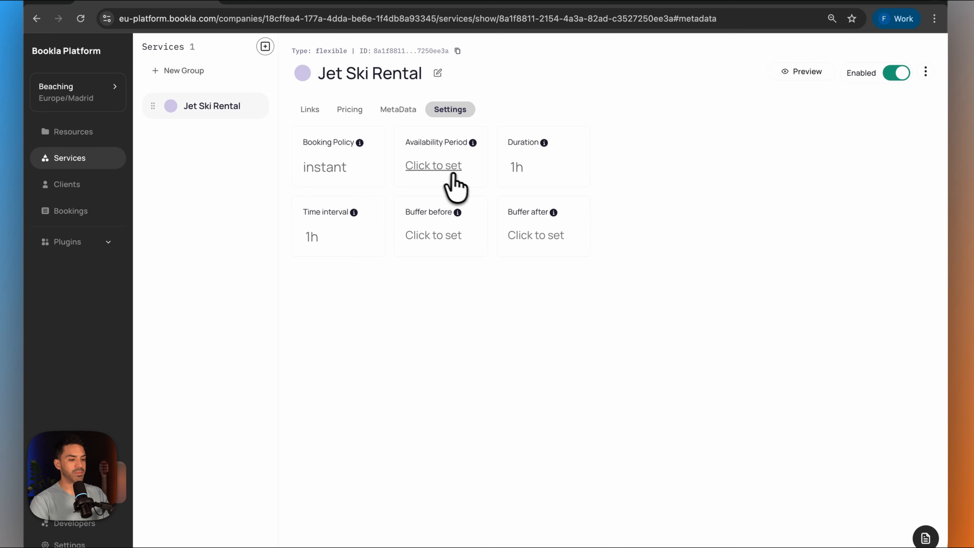
{"action": "left_click", "coordinate": [434, 166]}
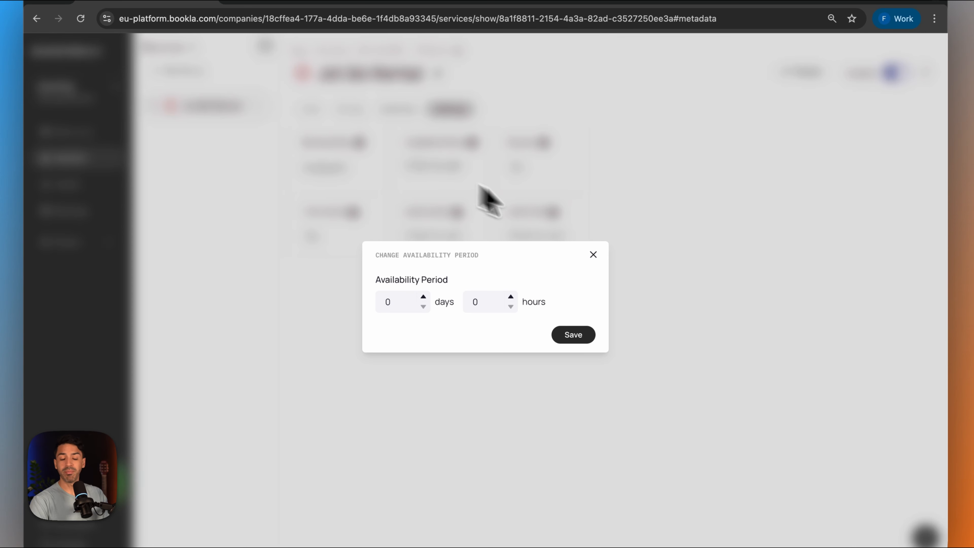
{"action": "left_click", "coordinate": [593, 254]}
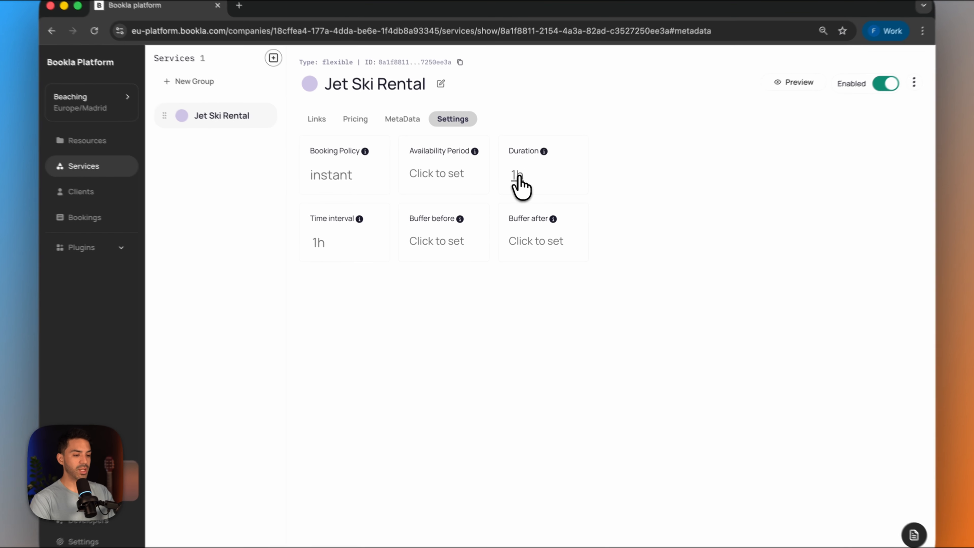
- Examine the Jet Ski Rental service's duration and time interval settings, closing each without saving
{"action": "left_click", "coordinate": [512, 187]}
{"action": "left_click", "coordinate": [596, 261]}
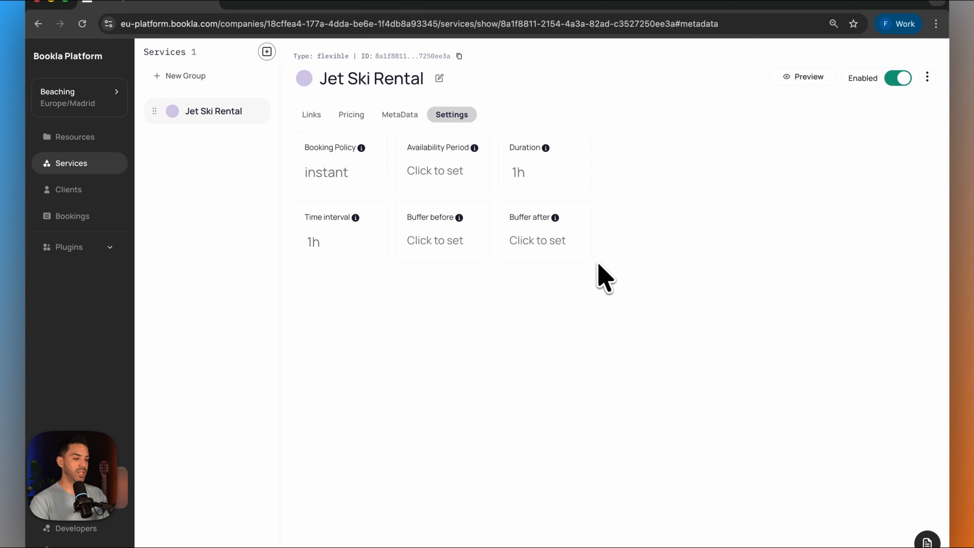
{"action": "left_click", "coordinate": [314, 241]}
{"action": "left_click", "coordinate": [595, 261]}
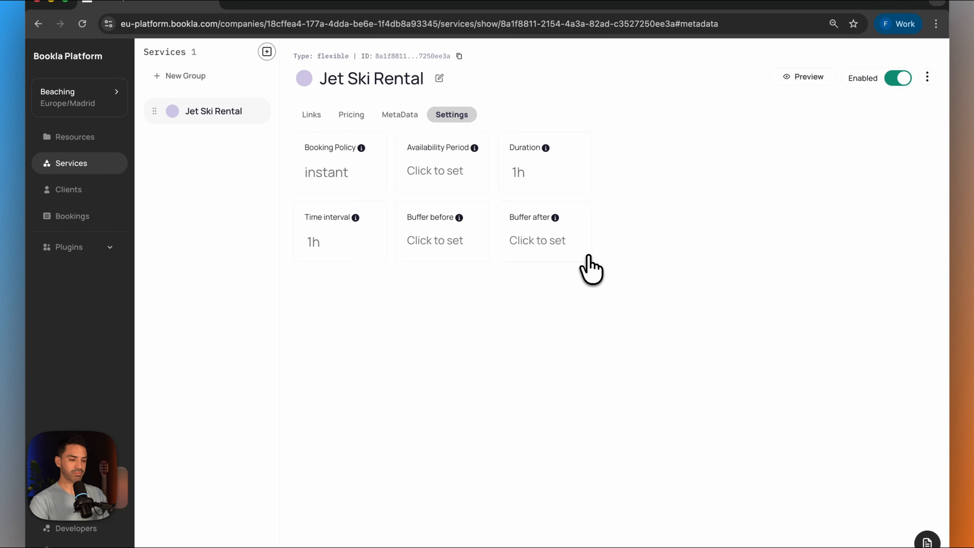
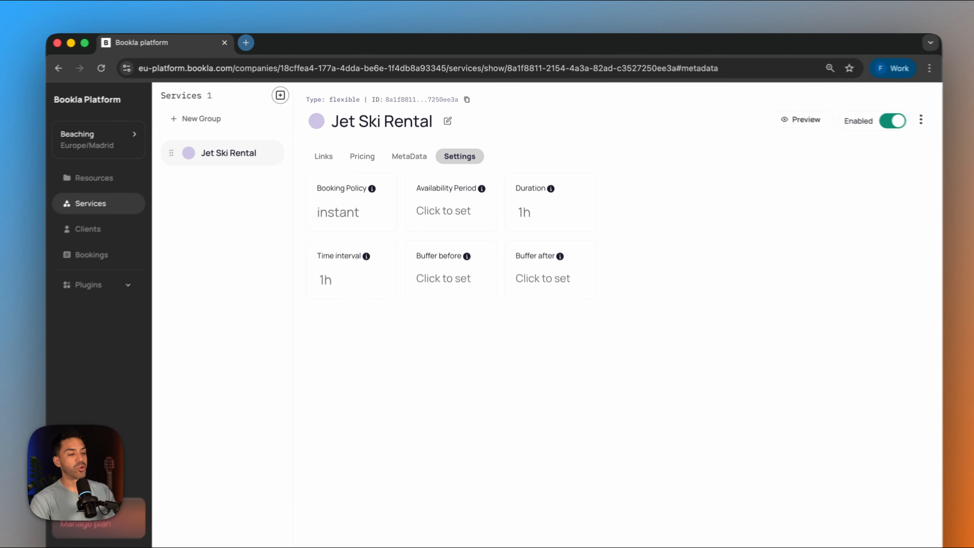
- Open the Bookla Styler App at component.bookla.com/terms in a new browser tab
{"action": "left_click", "coordinate": [273, 41]}
{"action": "type", "text": "component.bookla"}
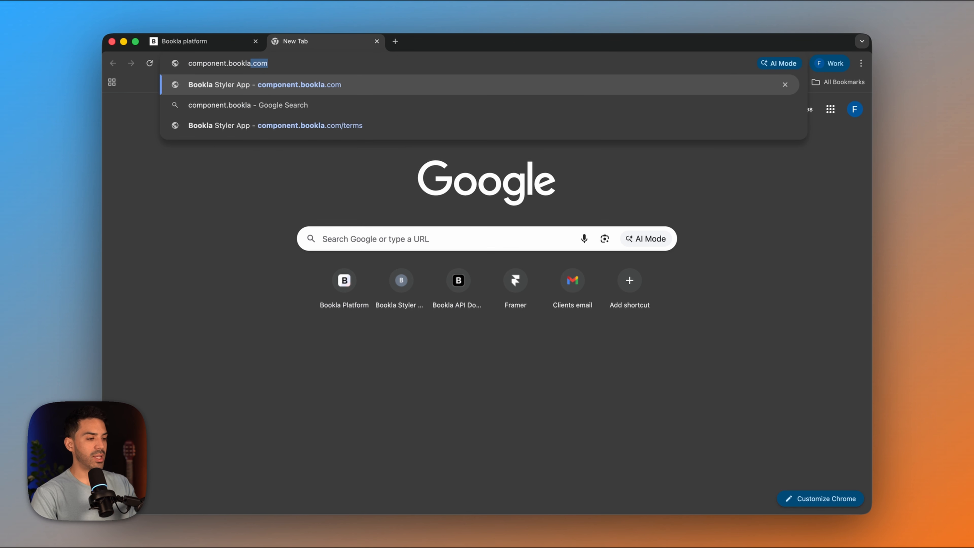
{"action": "key", "text": "Down"}
{"action": "key", "text": "Down"}
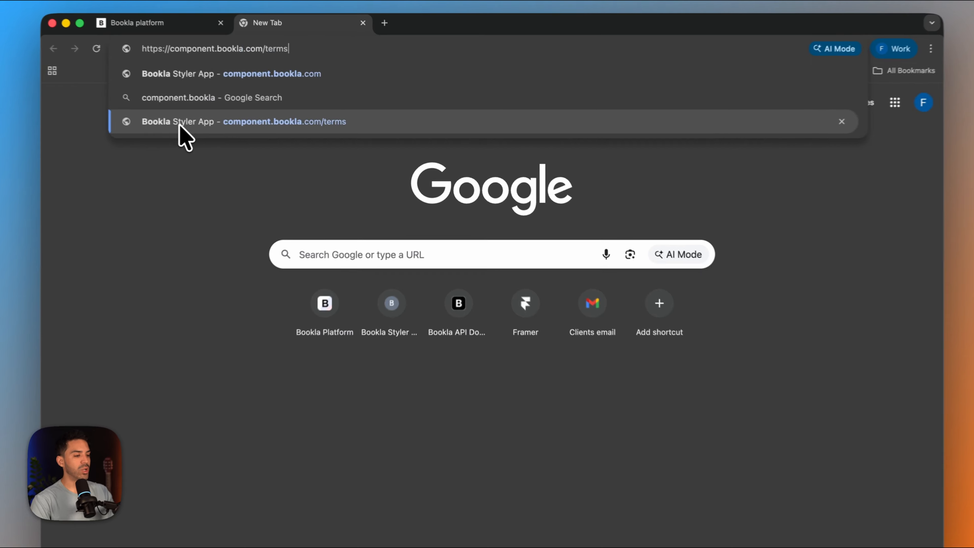
{"action": "key", "text": "Return"}
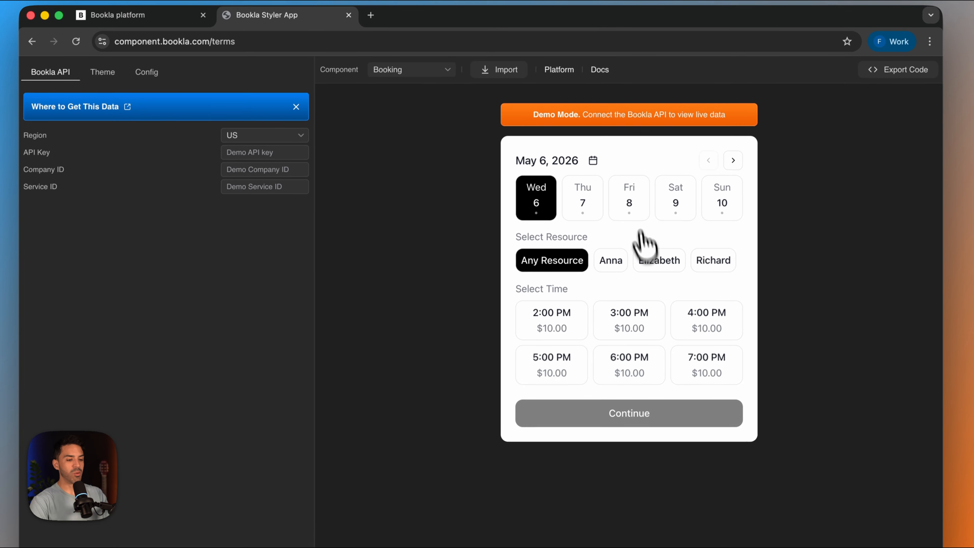
- Preview the demo booking component's available times for Friday 8, Saturday 9 and Sunday 10
{"action": "left_click", "coordinate": [637, 207]}
{"action": "left_click", "coordinate": [675, 204]}
{"action": "left_click", "coordinate": [723, 201]}
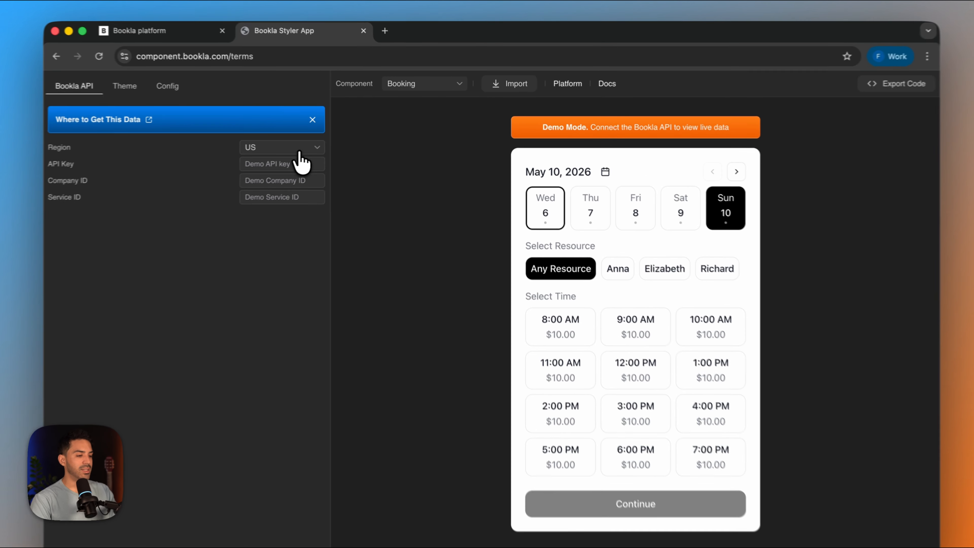
- Set the API region to EU and fill in the Service ID copied from the Jet Ski Rental service in Bookla Platform
{"action": "left_click", "coordinate": [326, 142]}
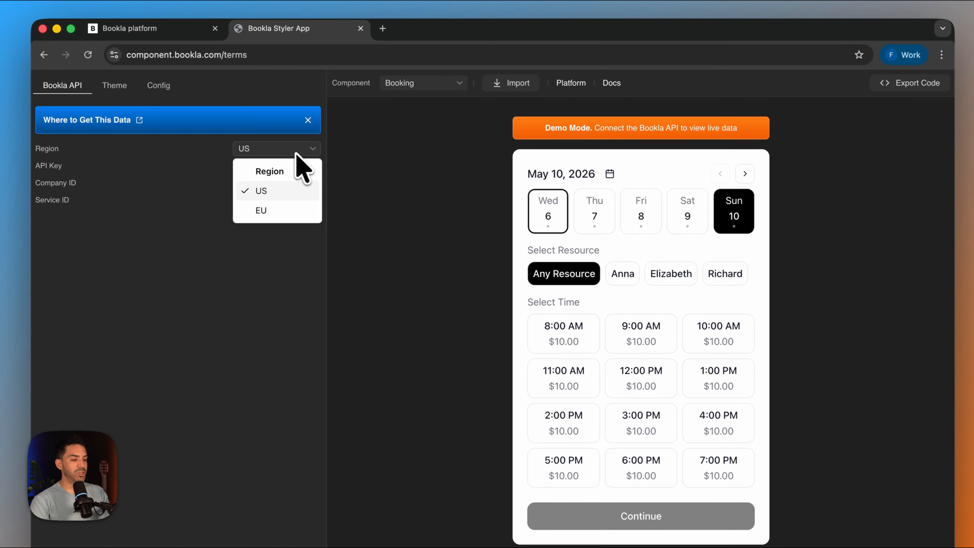
{"action": "left_click", "coordinate": [267, 213]}
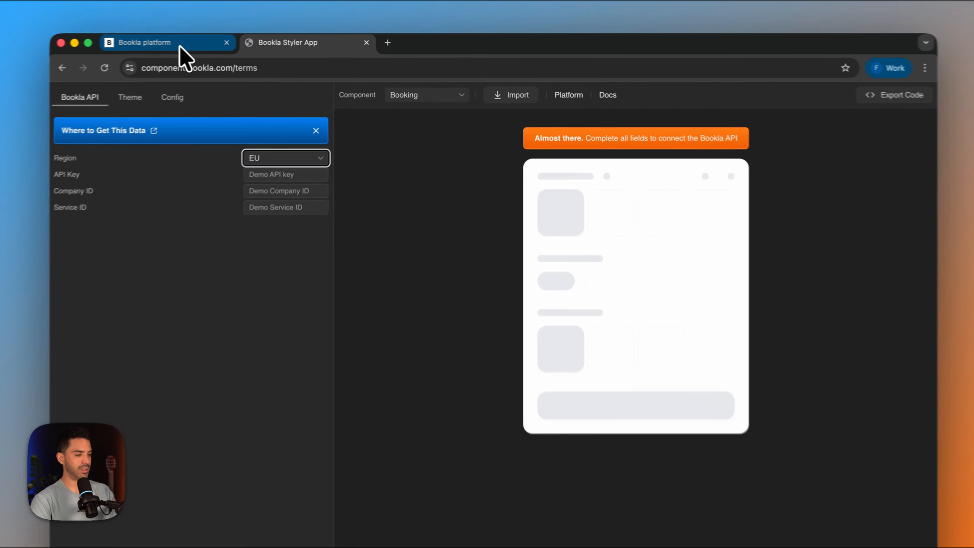
{"action": "left_click", "coordinate": [211, 42]}
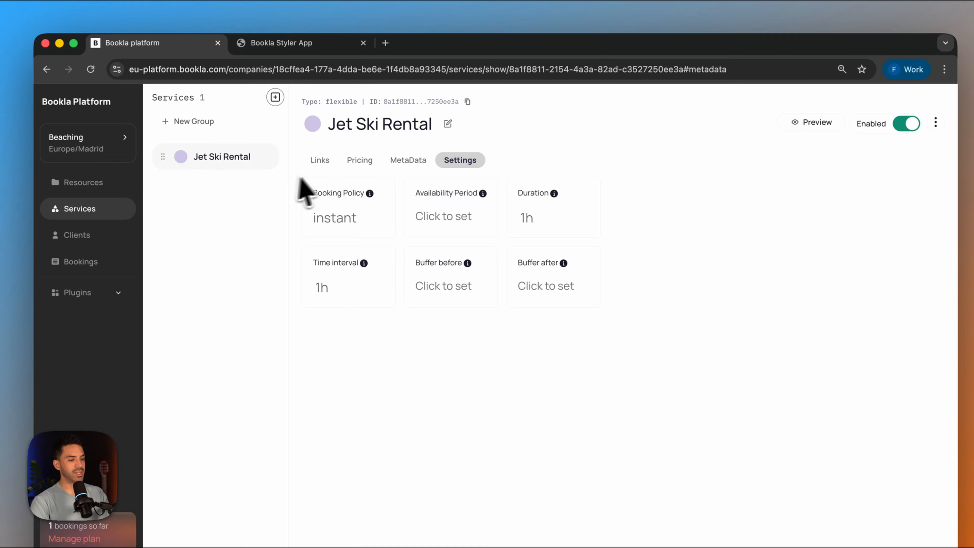
{"action": "left_click", "coordinate": [78, 211]}
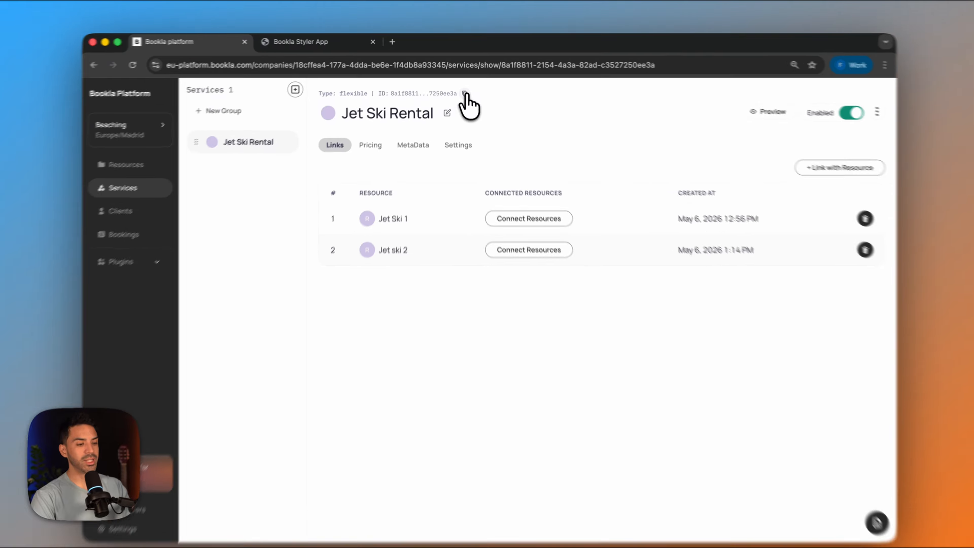
{"action": "left_click", "coordinate": [464, 94]}
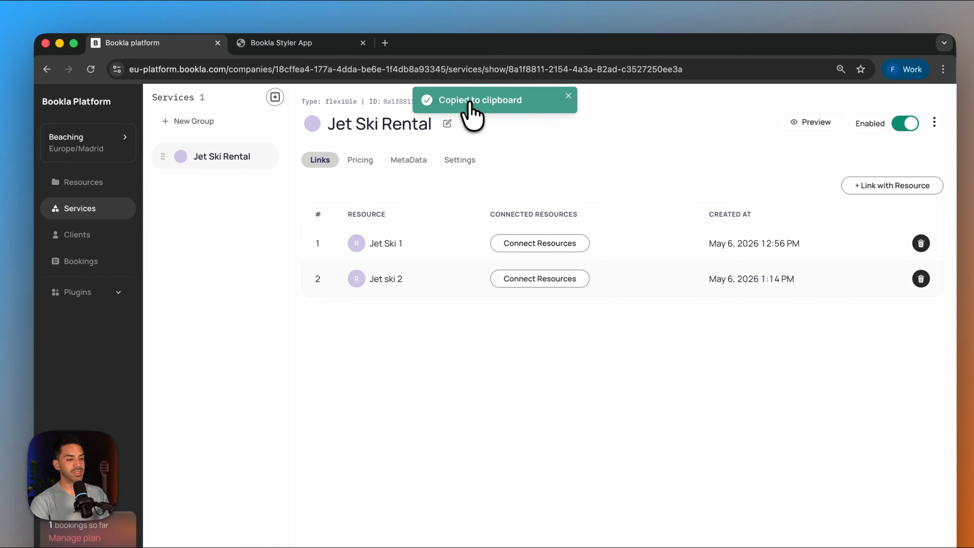
{"action": "left_click", "coordinate": [303, 42]}
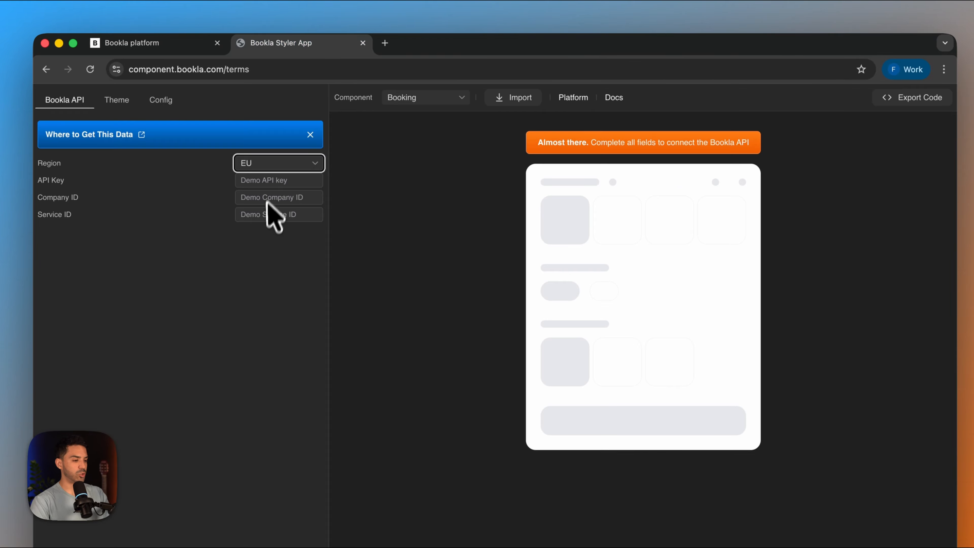
{"action": "left_click", "coordinate": [266, 214]}
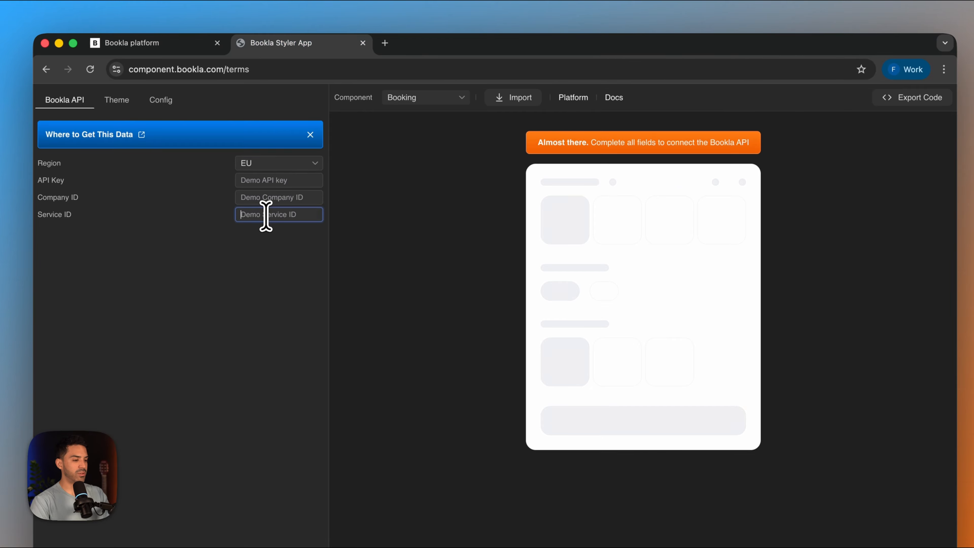
{"action": "key", "text": "super+v"}
{"action": "left_click", "coordinate": [405, 246]}
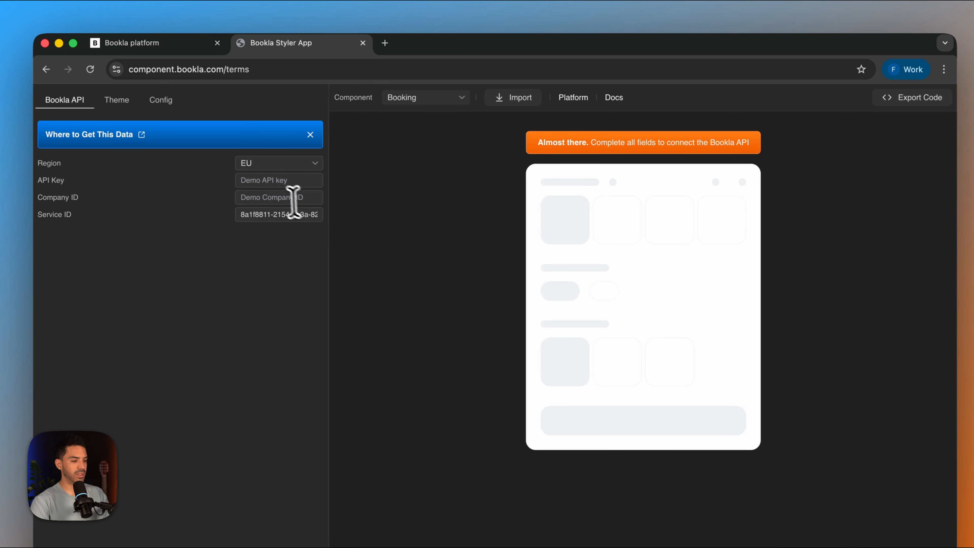
- Copy the Beaching company's ID from Bookla Platform and paste it as the Company ID in the Styler App
{"action": "left_click", "coordinate": [153, 42]}
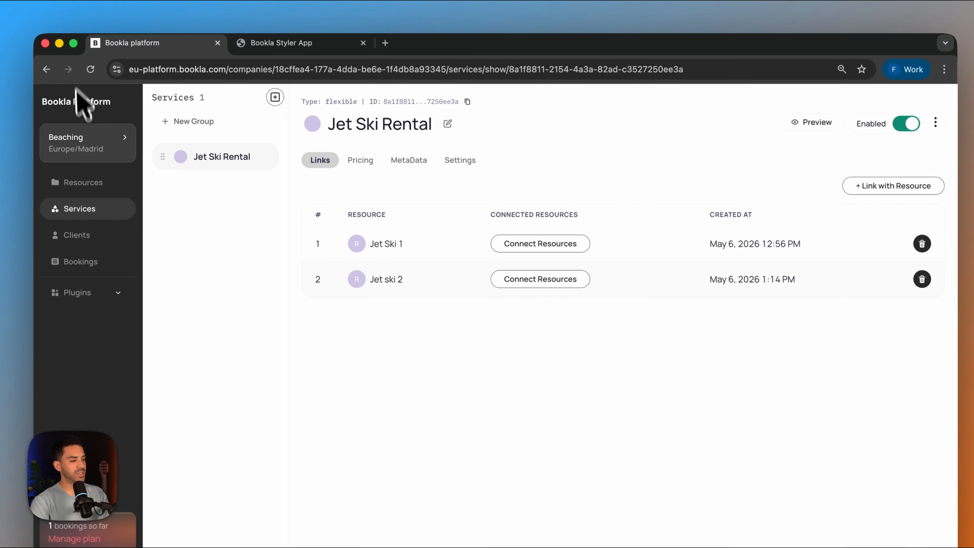
{"action": "left_click", "coordinate": [89, 148]}
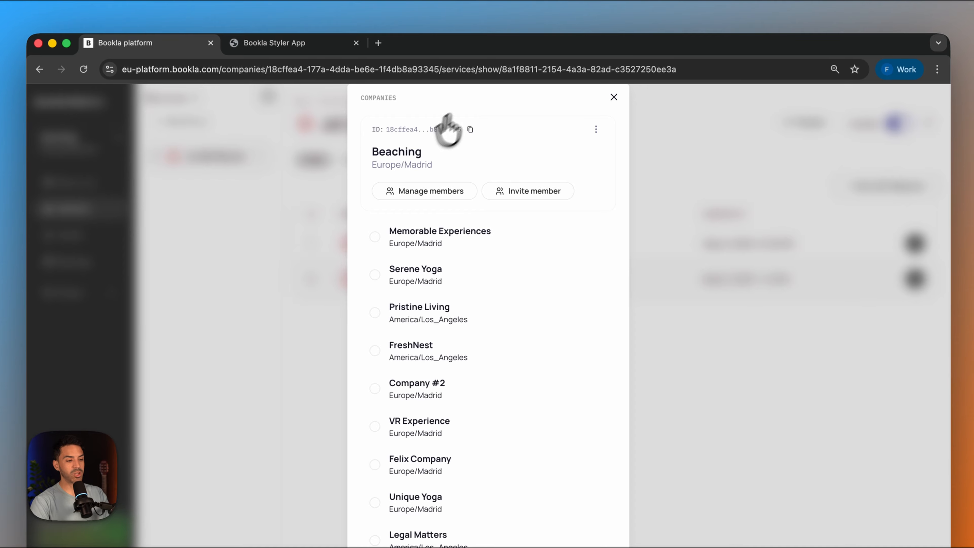
{"action": "left_click", "coordinate": [470, 130]}
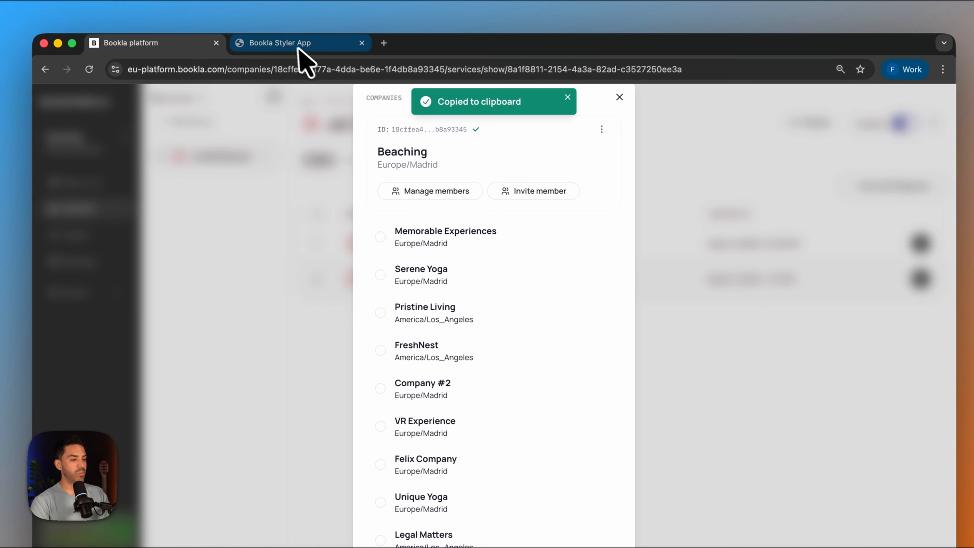
{"action": "left_click", "coordinate": [287, 44]}
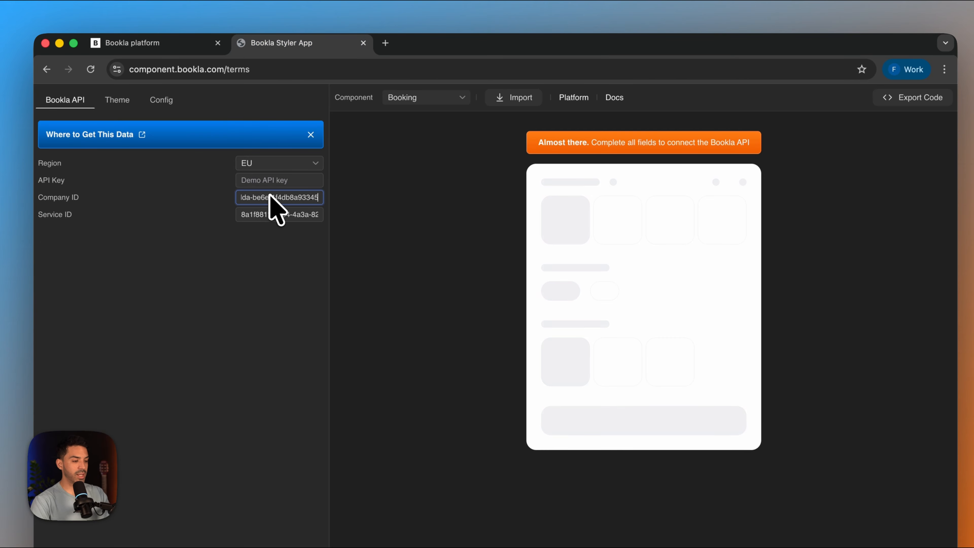
{"action": "left_click", "coordinate": [247, 300]}
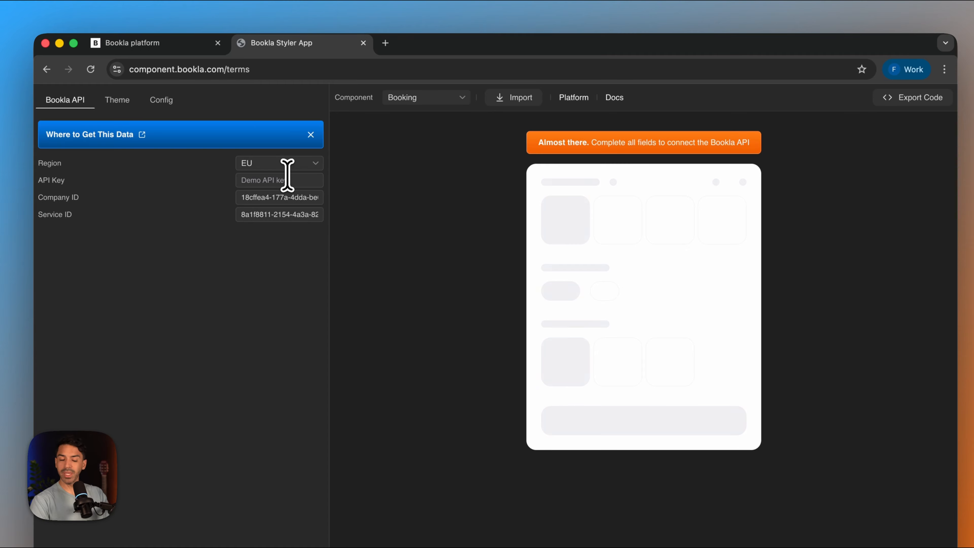
- Switch to Bookla Platform's developer settings and start a new API key named Beach Company
{"action": "left_click", "coordinate": [181, 44]}
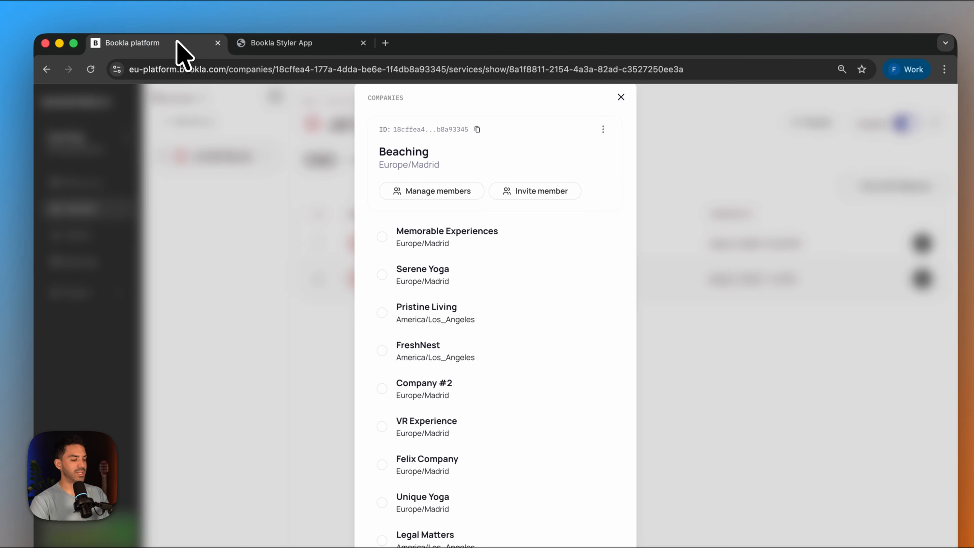
{"action": "left_click", "coordinate": [210, 519]}
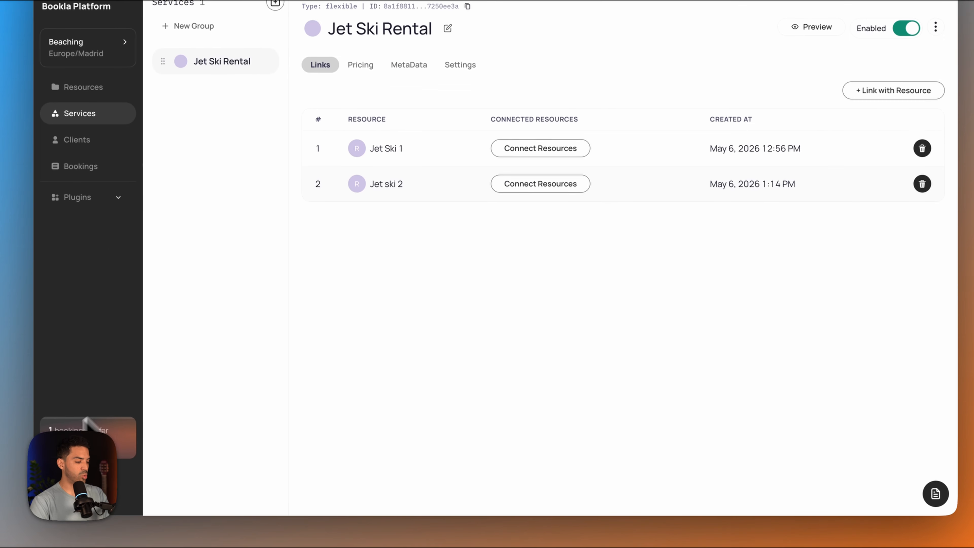
{"action": "left_click", "coordinate": [85, 478]}
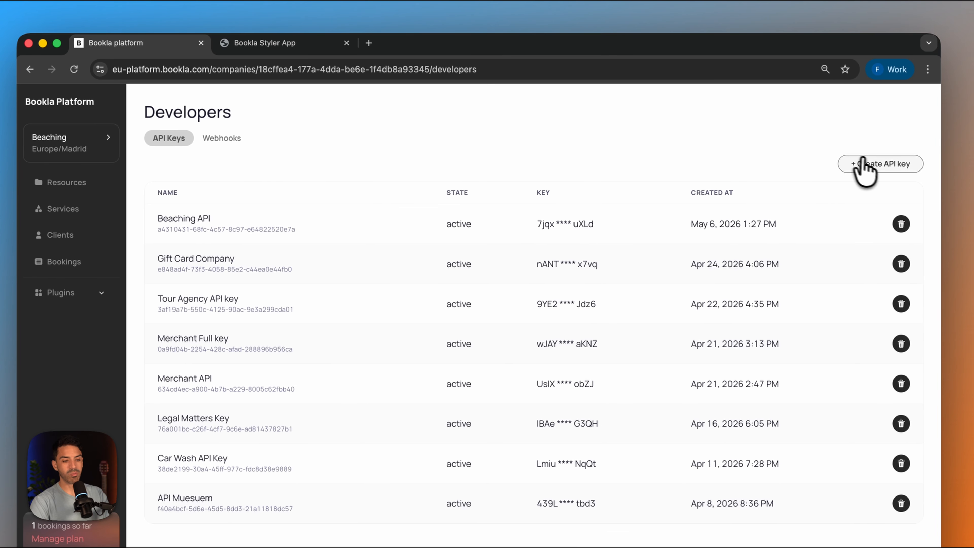
{"action": "left_click", "coordinate": [884, 164]}
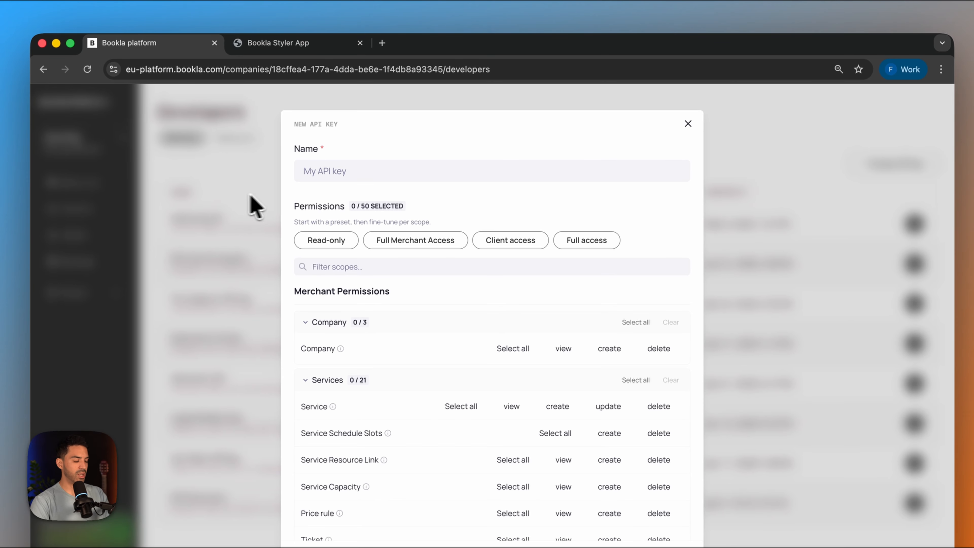
{"action": "left_click", "coordinate": [379, 174]}
{"action": "type", "text": "Bea"}
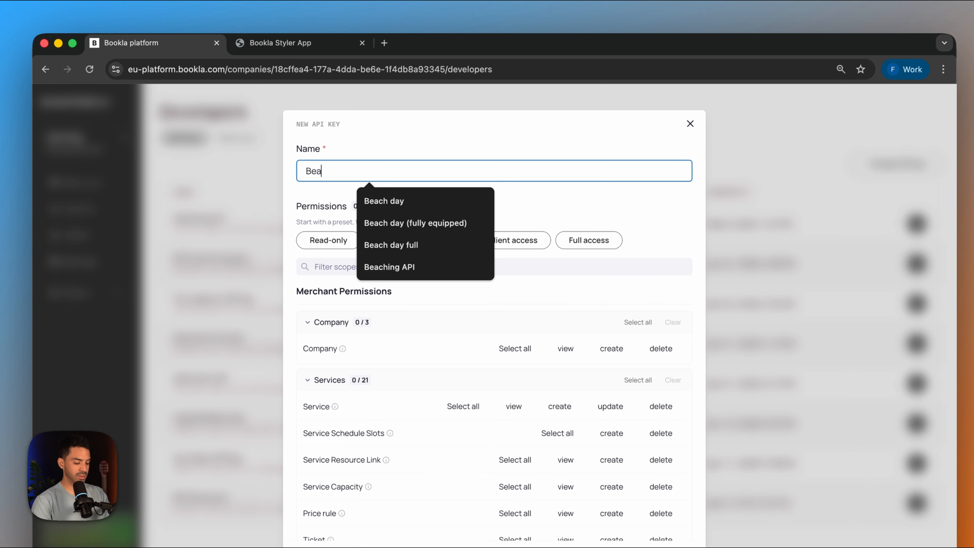
{"action": "type", "text": "ch Company"}
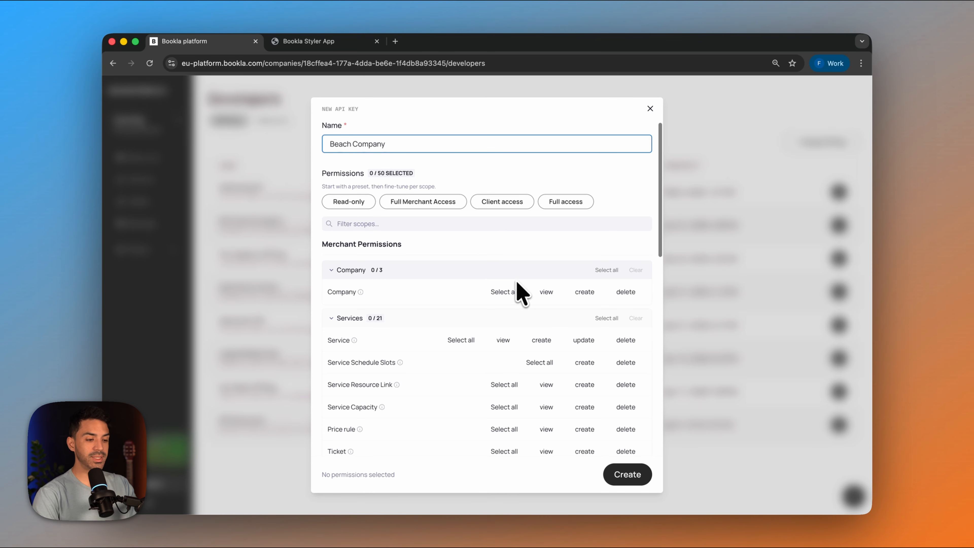
- Apply the Client access permission preset to the Beach Company API key and create the key
{"action": "left_click", "coordinate": [502, 207]}
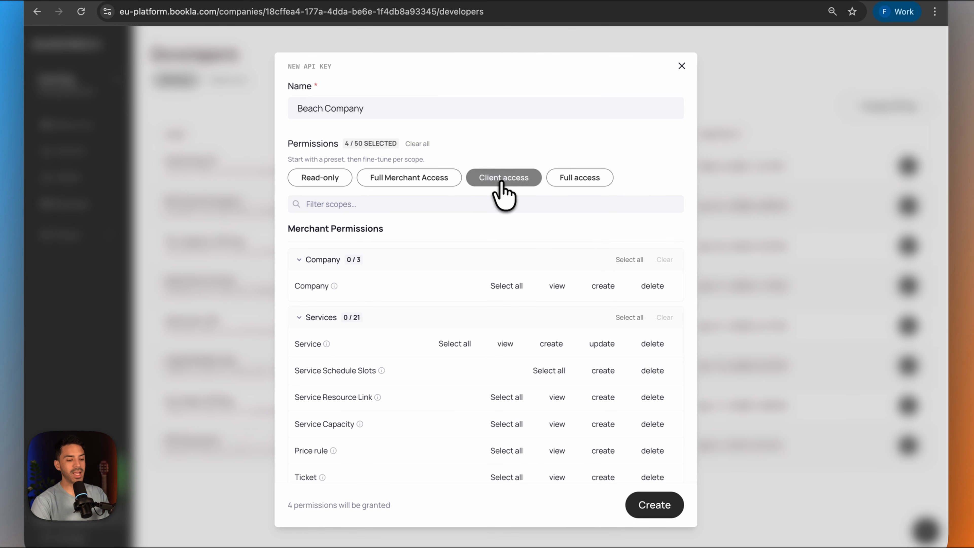
{"action": "scroll", "coordinate": [475, 414], "scroll_direction": "down", "scroll_amount": 10}
{"action": "scroll", "coordinate": [491, 413], "scroll_direction": "up", "scroll_amount": 1}
{"action": "scroll", "coordinate": [546, 344], "scroll_direction": "up", "scroll_amount": 12}
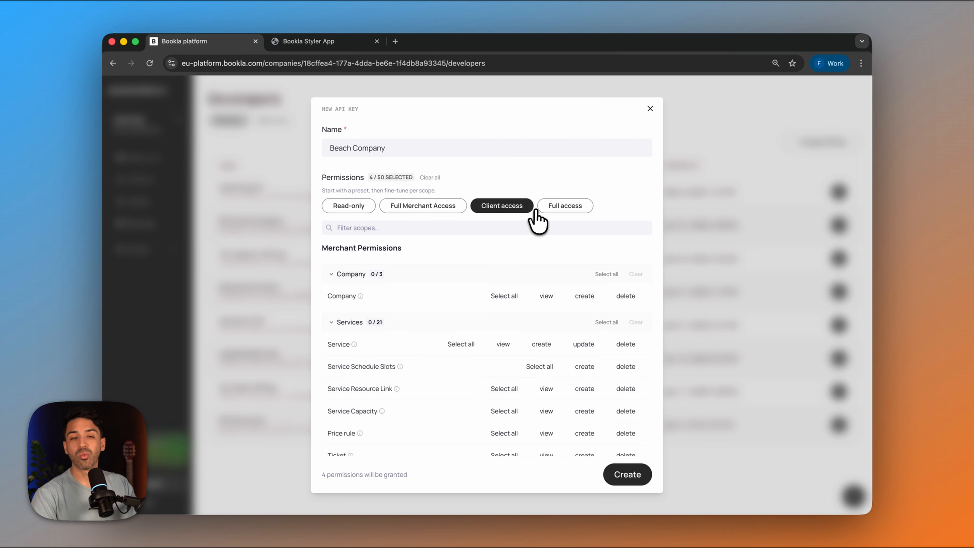
{"action": "left_click", "coordinate": [618, 479]}
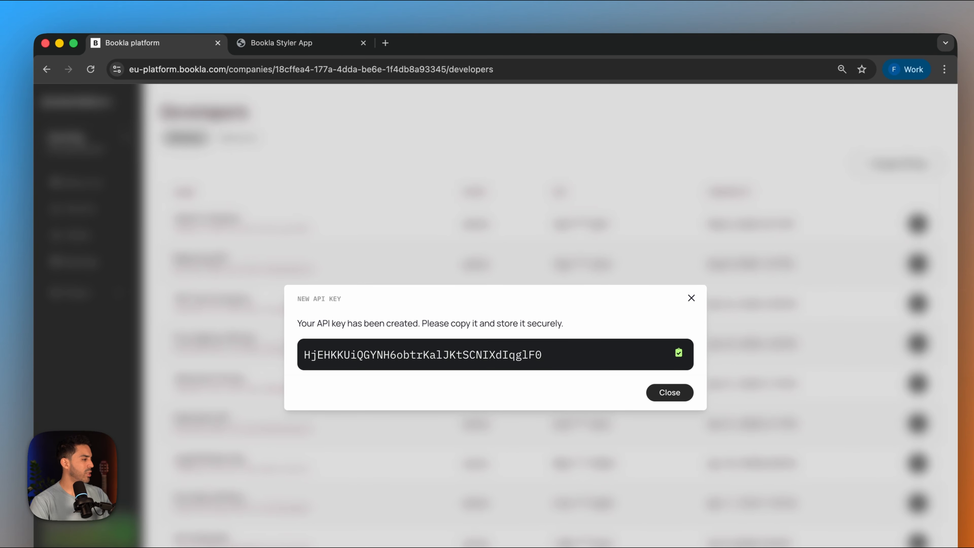
- Return to the Styler App and paste the new API key into the API Key field
{"action": "key", "text": "super+Tab"}
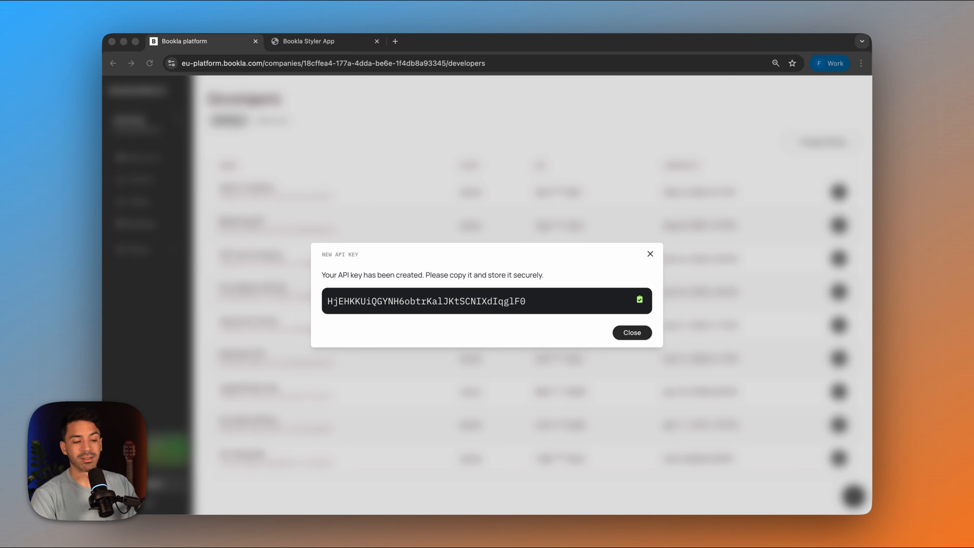
{"action": "left_click", "coordinate": [311, 41]}
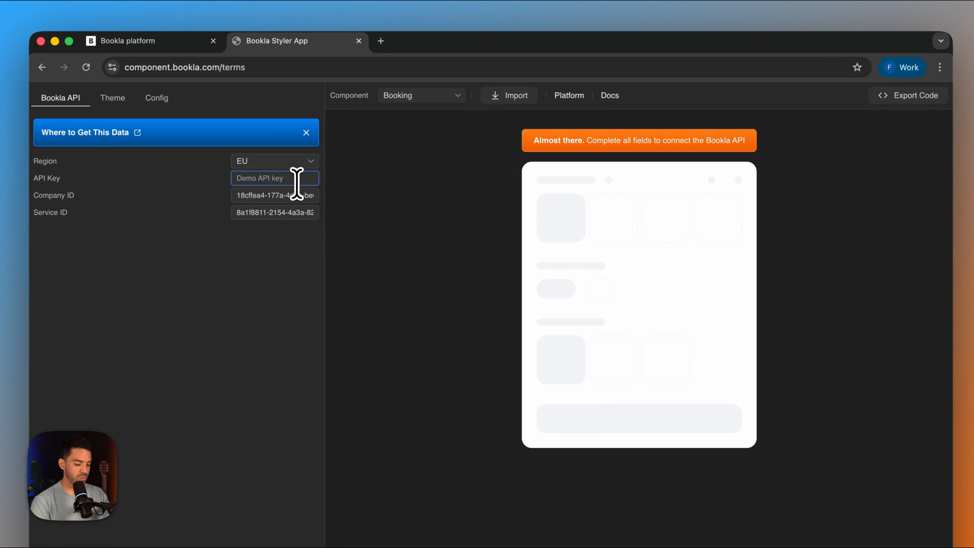
{"action": "key", "text": "super+v"}
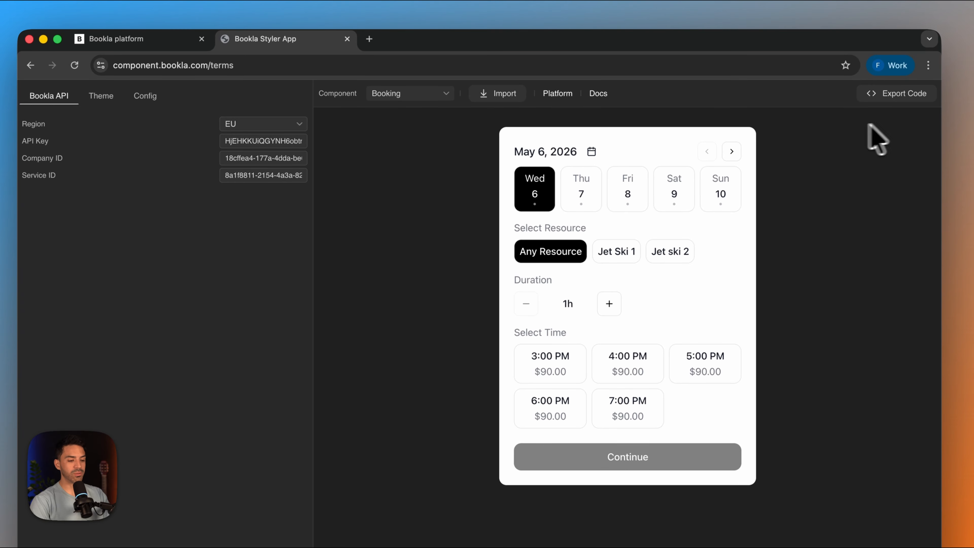
- Test the live booking component by choosing Jet ski 2 and a duration of 2h
{"action": "left_click", "coordinate": [611, 253]}
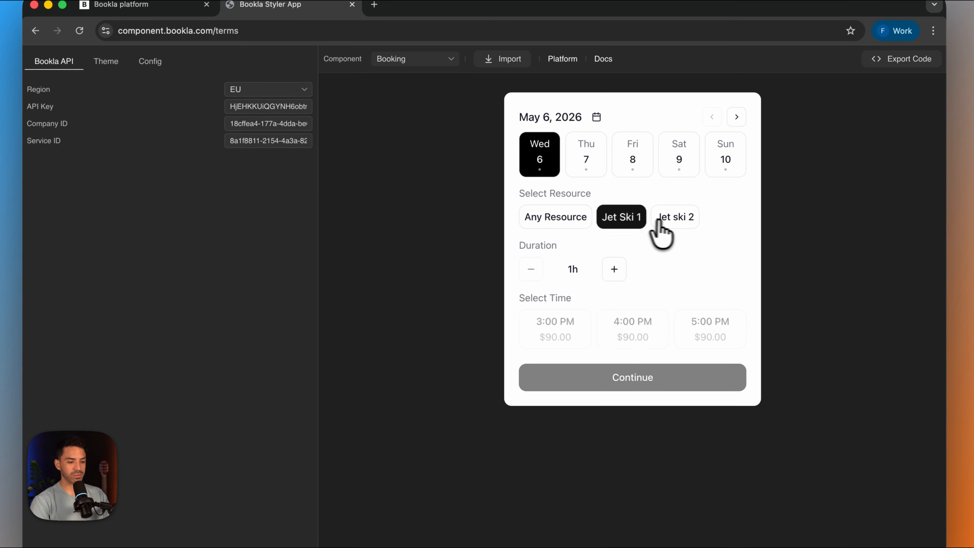
{"action": "left_click", "coordinate": [659, 220]}
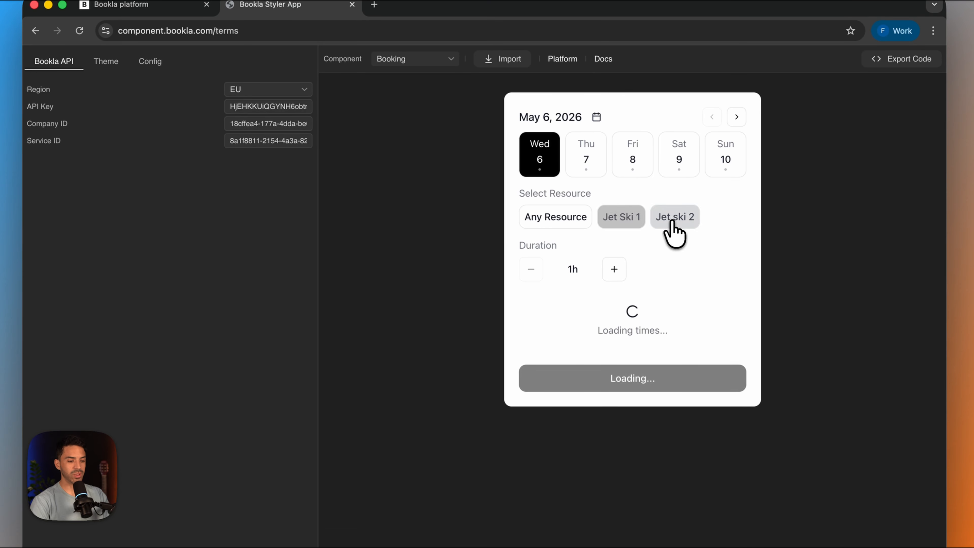
{"action": "left_click", "coordinate": [615, 269]}
{"action": "left_click", "coordinate": [615, 269]}
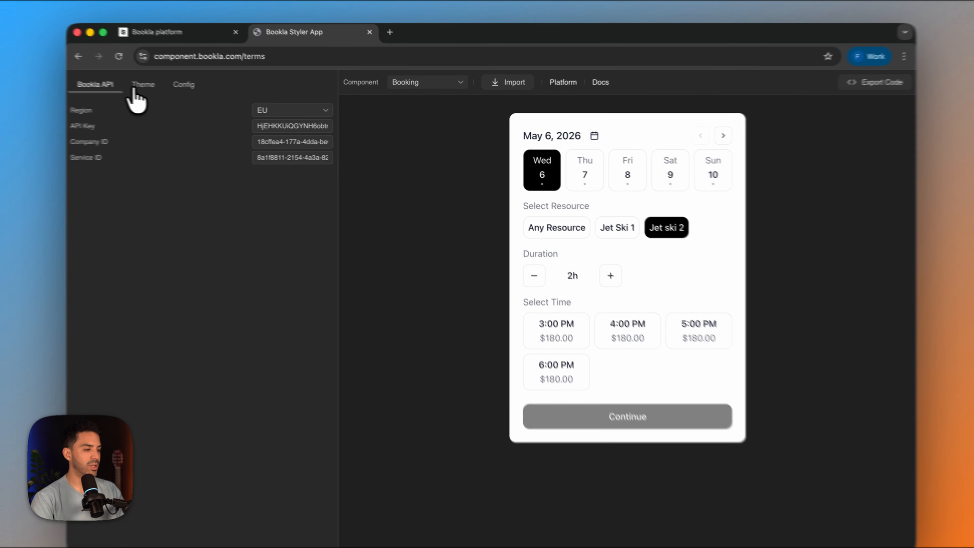
- Set the booking component theme's text colour to black (#000000)
{"action": "left_click", "coordinate": [134, 89]}
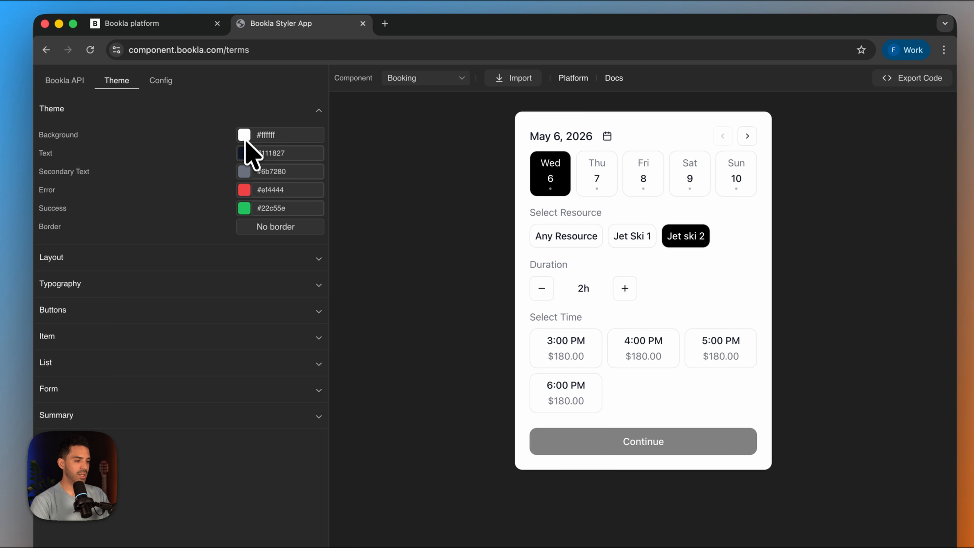
{"action": "left_click", "coordinate": [244, 154]}
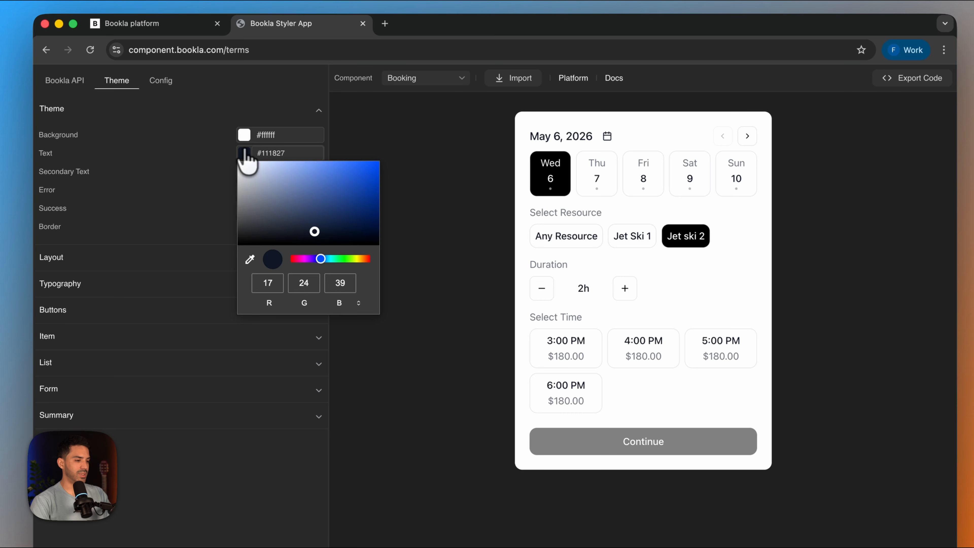
{"action": "left_click_drag", "start_coordinate": [316, 233], "coordinate": [385, 261]}
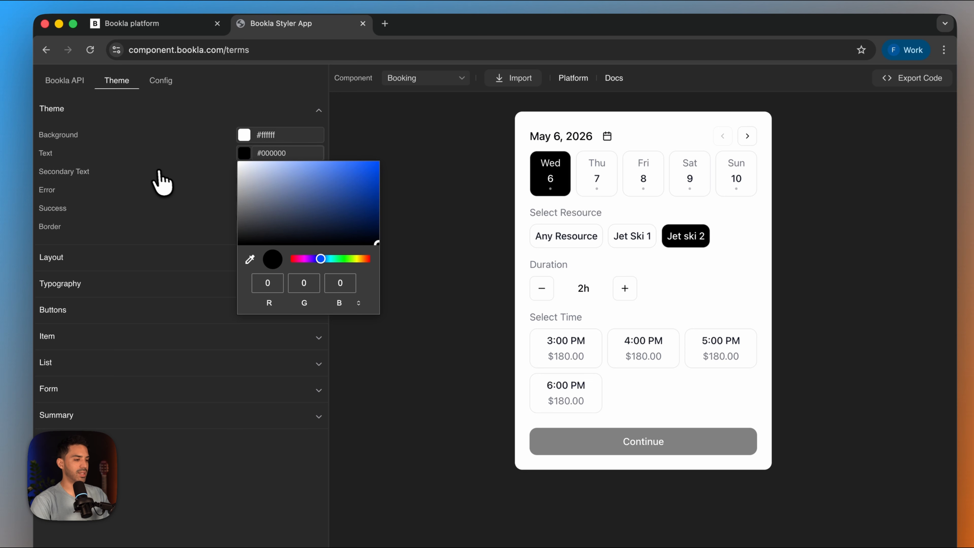
{"action": "left_click", "coordinate": [156, 178]}
- Set the theme's background to solid white (#ffffff) and open the Layout settings
{"action": "left_click", "coordinate": [244, 134]}
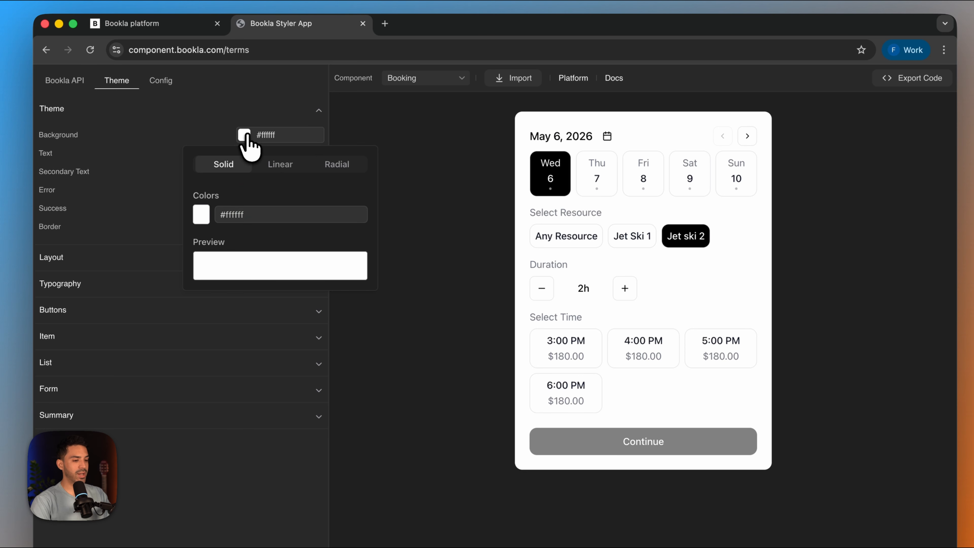
{"action": "left_click", "coordinate": [201, 214]}
{"action": "left_click_drag", "start_coordinate": [250, 261], "coordinate": [170, 220]}
{"action": "left_click", "coordinate": [170, 220]}
{"action": "left_click", "coordinate": [151, 265]}
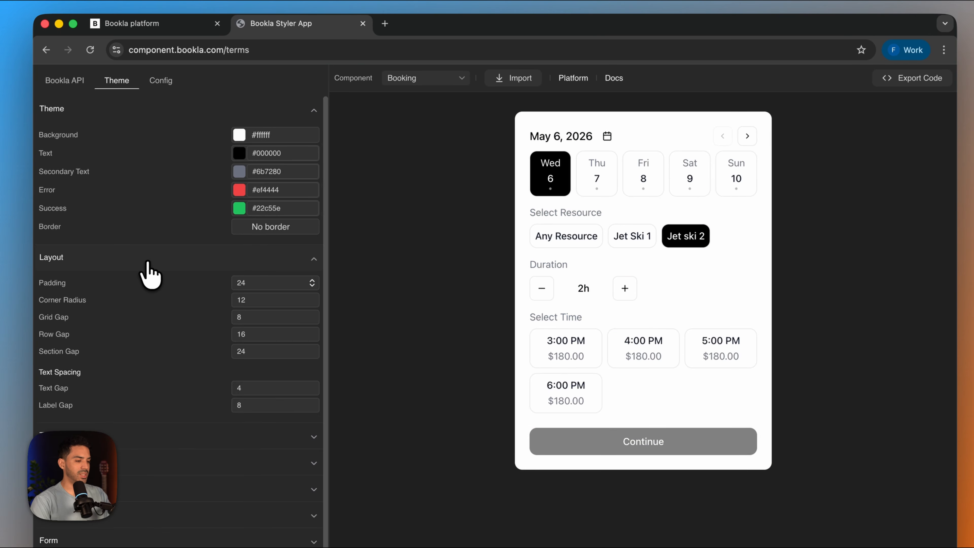
- Review the theme's Layout, Typography and Buttons settings, including the primary, secondary and icon button styles
{"action": "scroll", "coordinate": [149, 282], "scroll_direction": "down", "scroll_amount": 1}
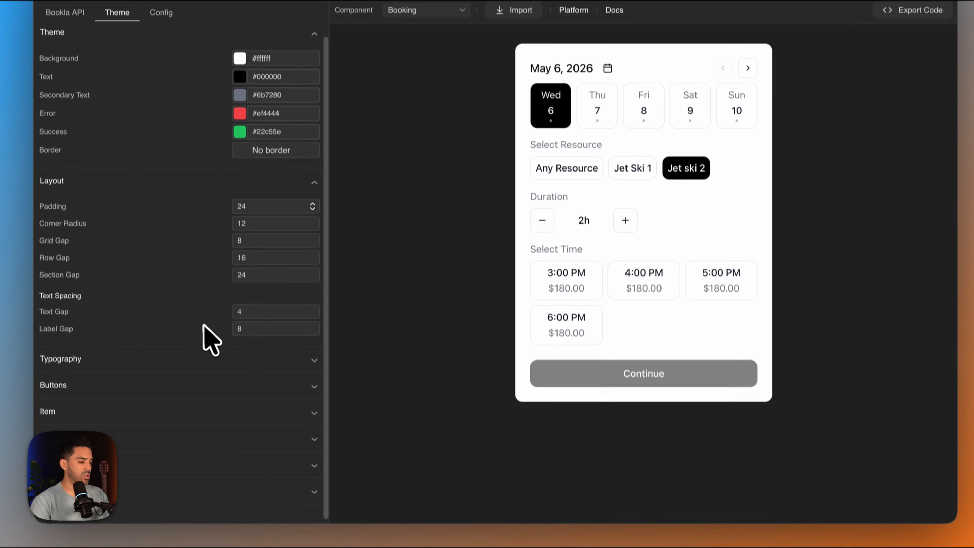
{"action": "left_click", "coordinate": [189, 357]}
{"action": "scroll", "coordinate": [184, 384], "scroll_direction": "down", "scroll_amount": 5}
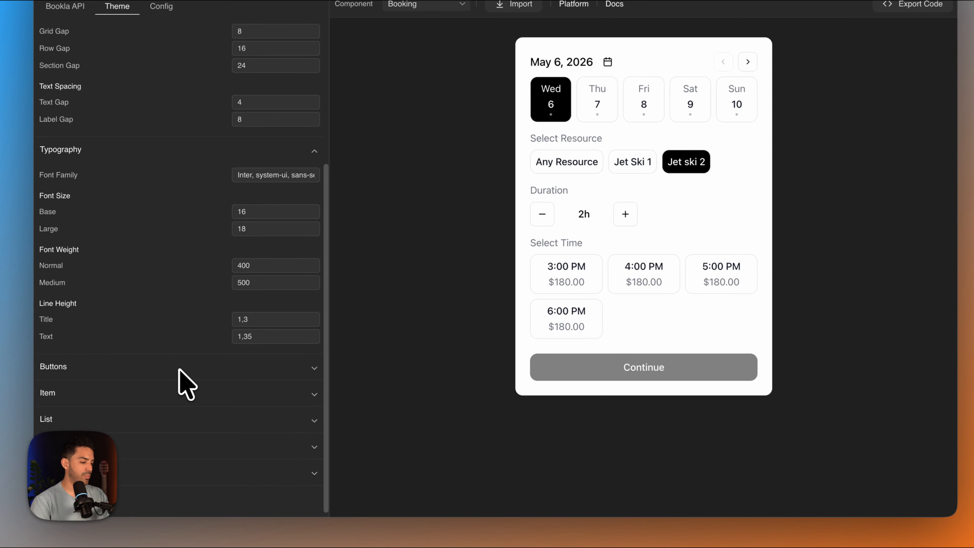
{"action": "left_click", "coordinate": [139, 380]}
{"action": "scroll", "coordinate": [138, 384], "scroll_direction": "down", "scroll_amount": 8}
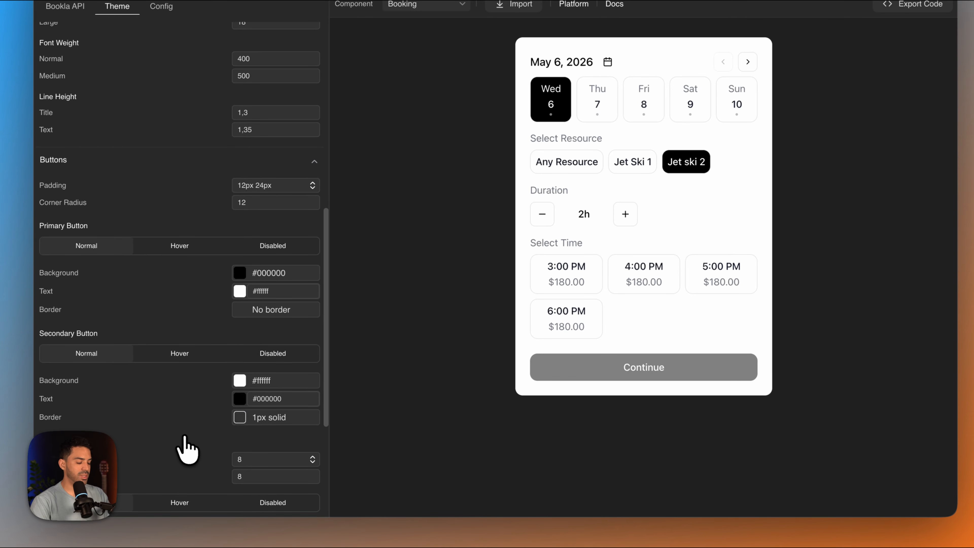
{"action": "scroll", "coordinate": [184, 447], "scroll_direction": "down", "scroll_amount": 3}
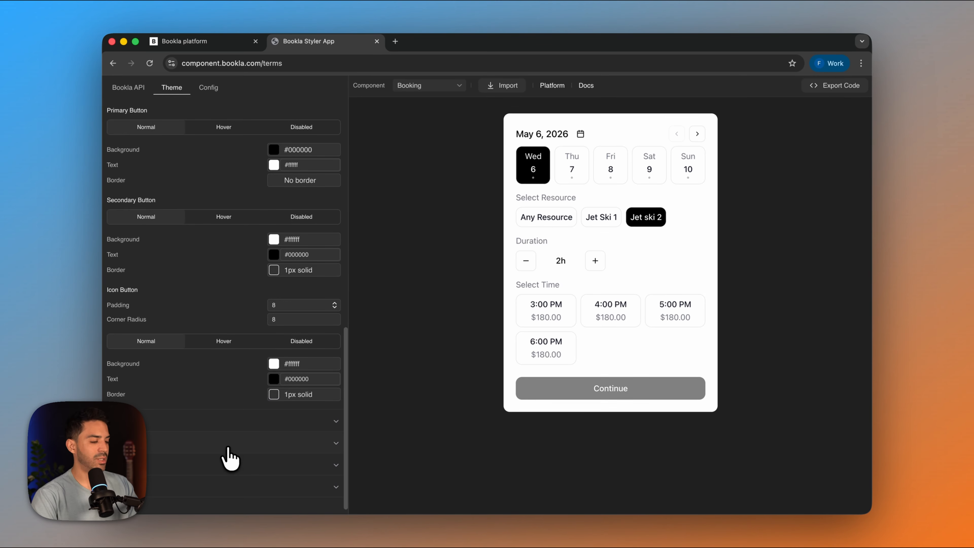
{"action": "scroll", "coordinate": [225, 307], "scroll_direction": "up", "scroll_amount": 13}
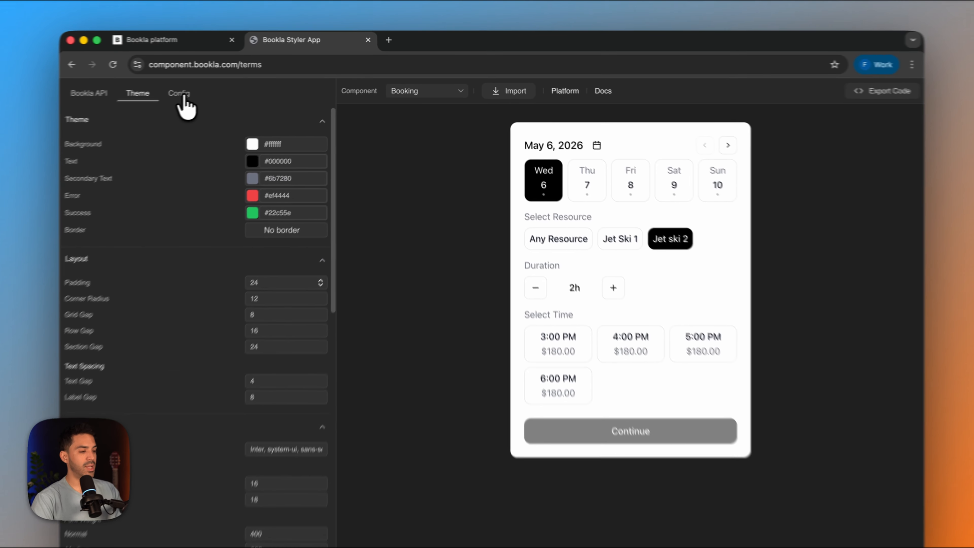
- Turn off Show Resource Selector in the booking component's Resource configuration
{"action": "left_click", "coordinate": [208, 88]}
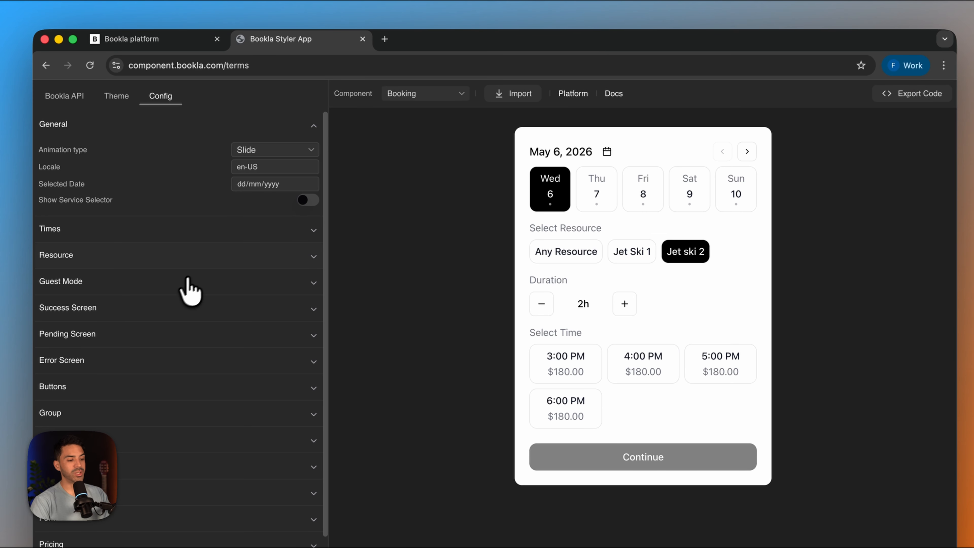
{"action": "left_click", "coordinate": [212, 259]}
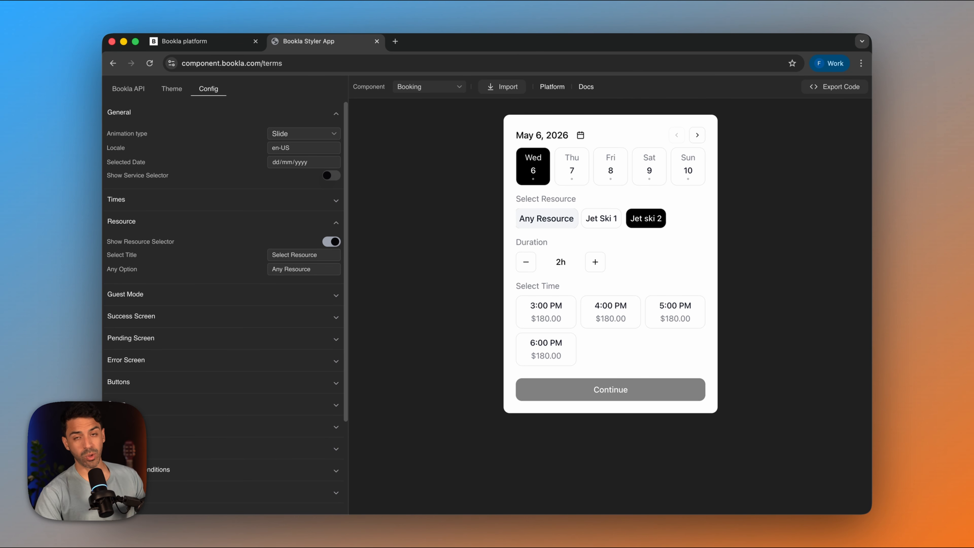
{"action": "left_click", "coordinate": [331, 242]}
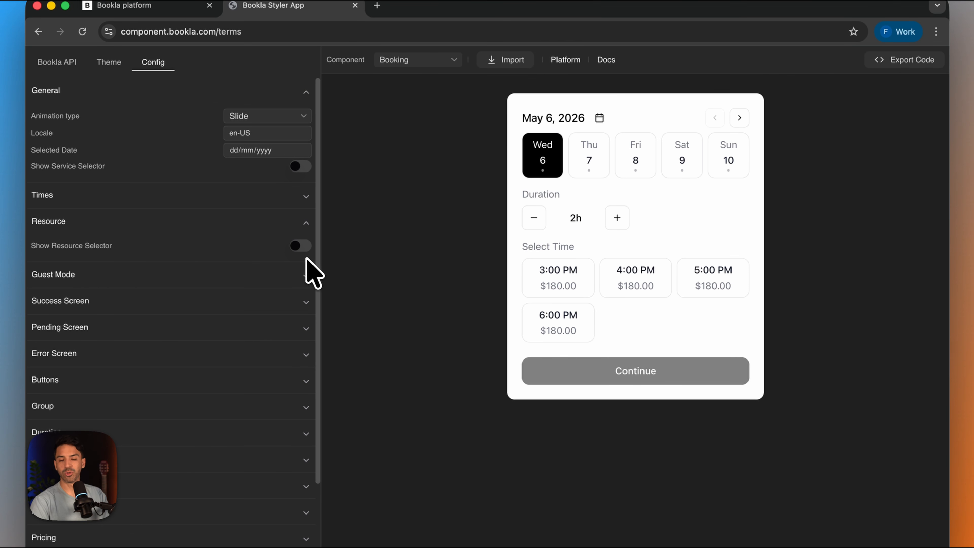
{"action": "left_click", "coordinate": [298, 247]}
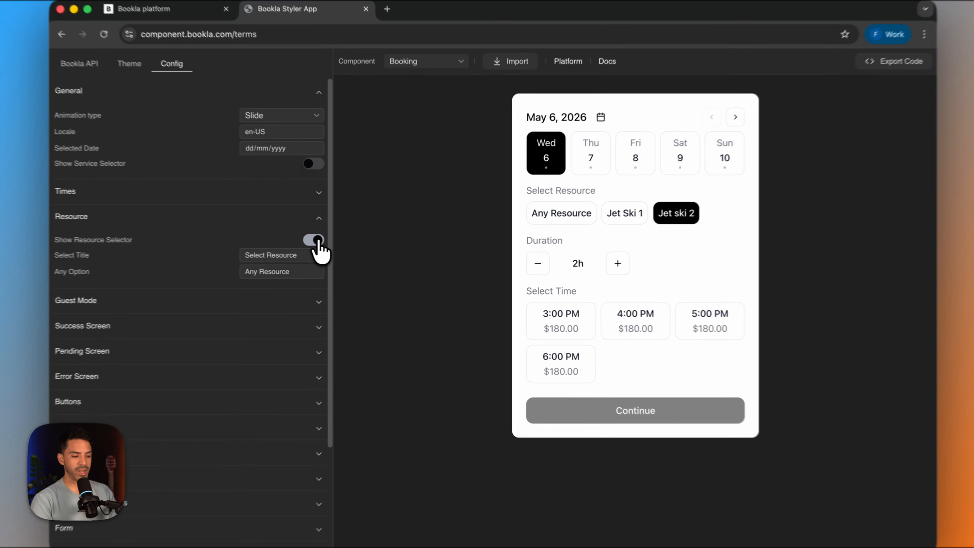
{"action": "left_click", "coordinate": [331, 241]}
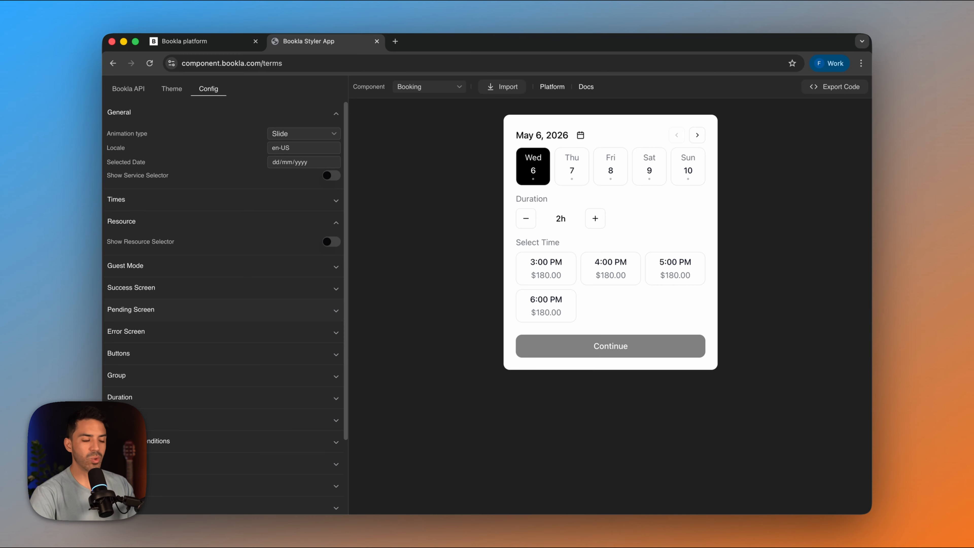
- Enable Add-ons in the component configuration and select the 3:00 PM slot in the booking preview
{"action": "scroll", "coordinate": [277, 337], "scroll_direction": "down", "scroll_amount": 3}
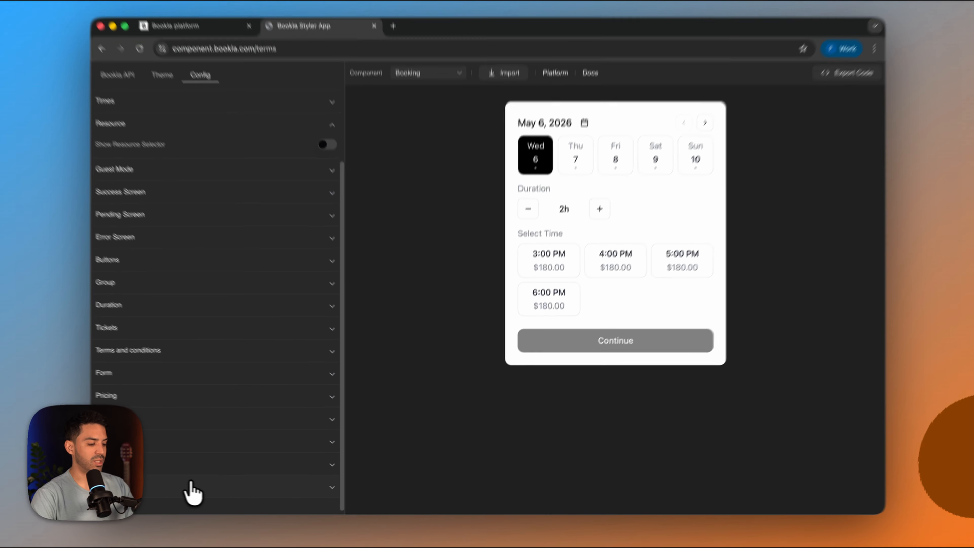
{"action": "left_click", "coordinate": [201, 485]}
{"action": "scroll", "coordinate": [199, 484], "scroll_direction": "down", "scroll_amount": 2}
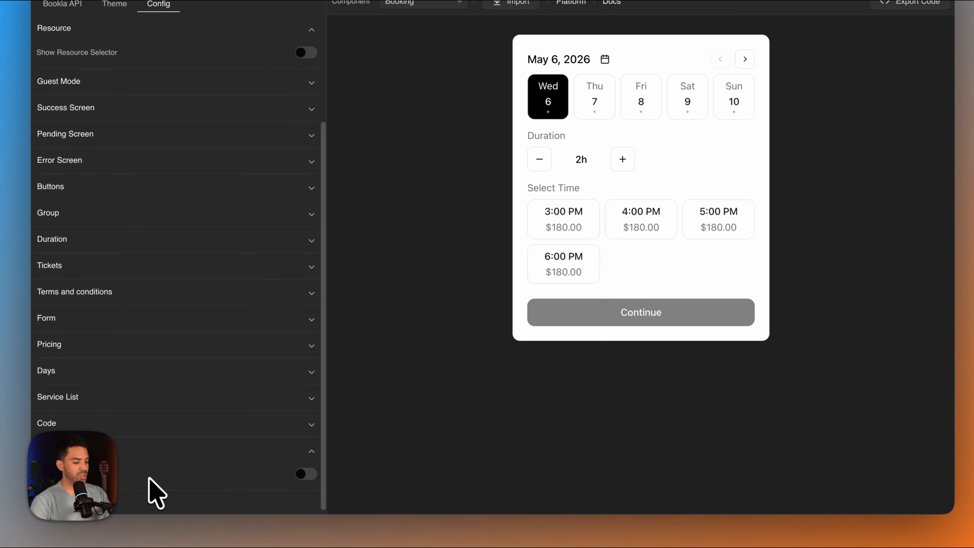
{"action": "left_click", "coordinate": [303, 480]}
{"action": "left_click", "coordinate": [579, 217]}
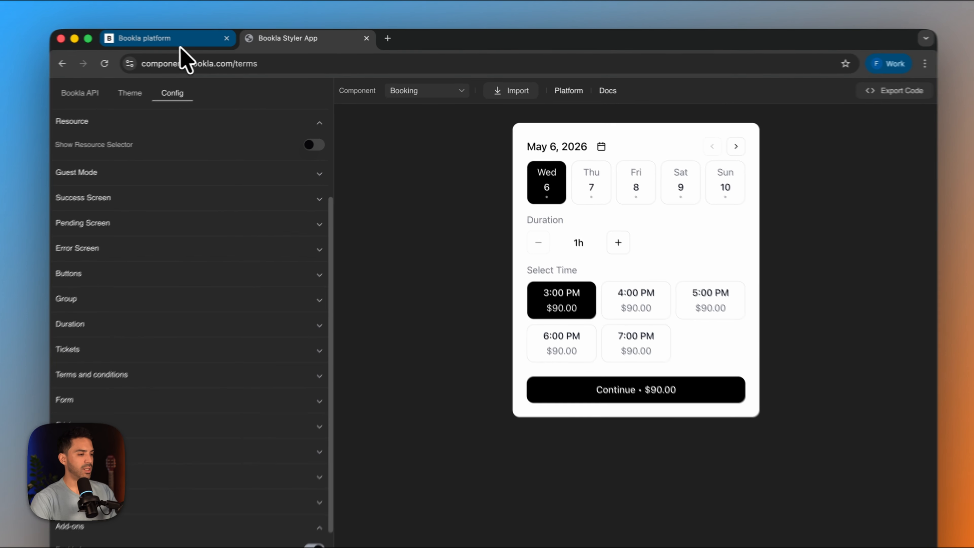
- Switch to the Bookla platform and add the Service Add-Ons plugin from the plugin marketplace
{"action": "left_click", "coordinate": [181, 42]}
{"action": "left_click", "coordinate": [679, 254]}
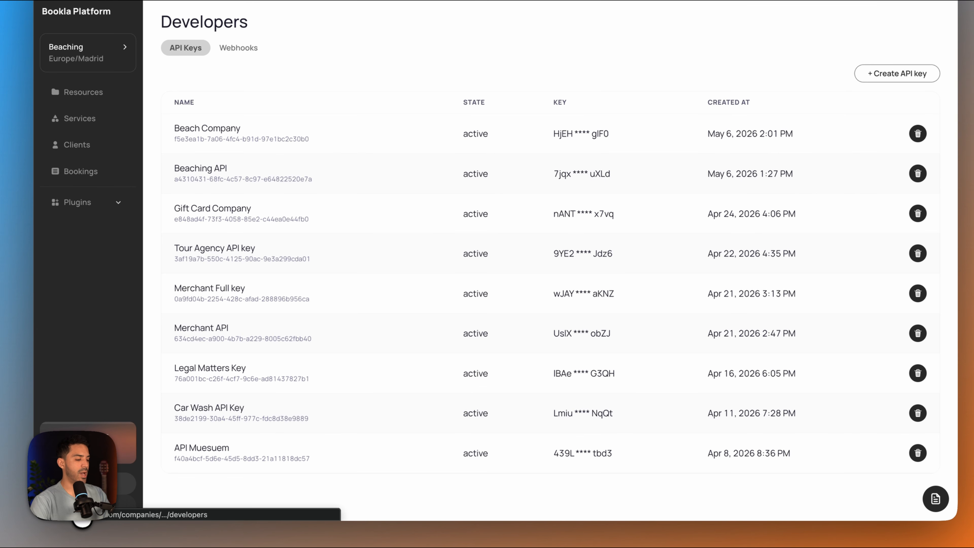
{"action": "left_click", "coordinate": [92, 203]}
{"action": "left_click", "coordinate": [75, 230]}
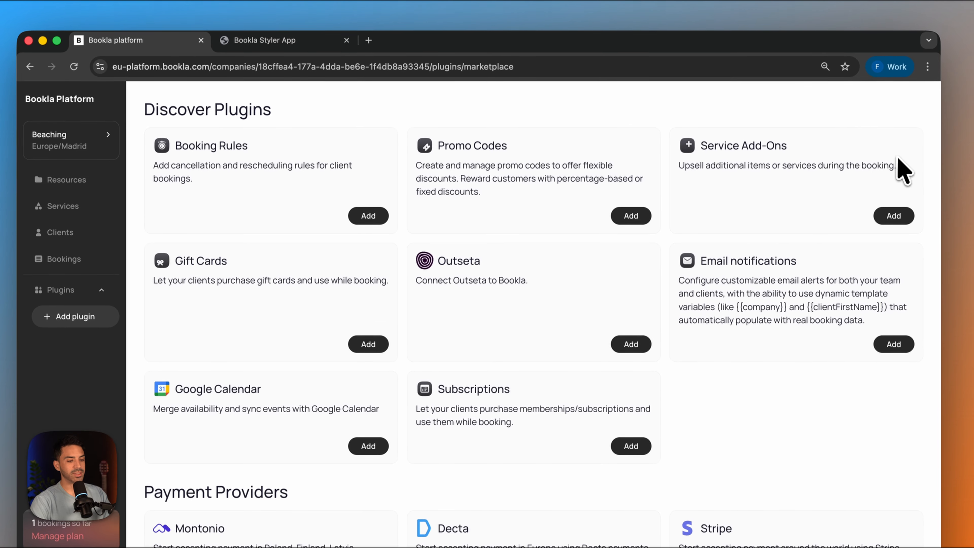
{"action": "left_click", "coordinate": [889, 214]}
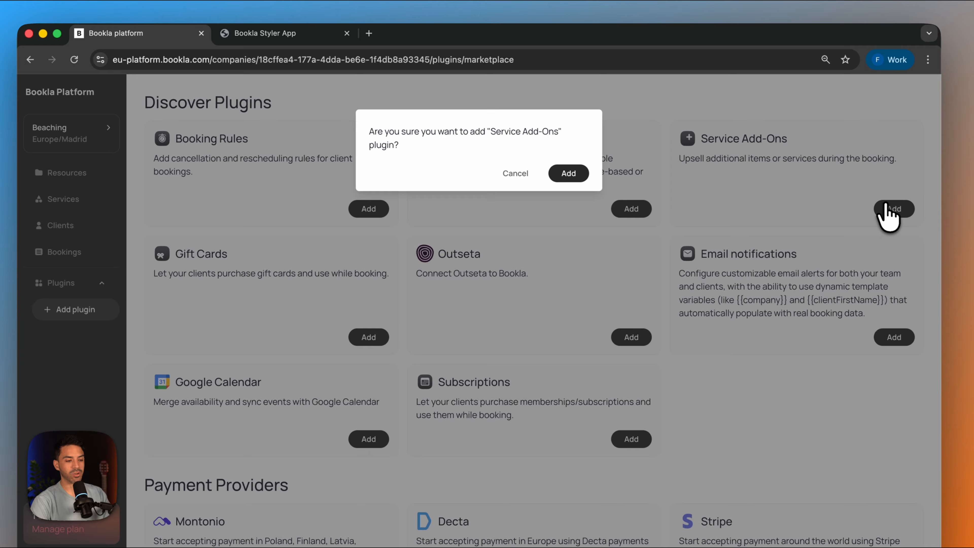
{"action": "left_click", "coordinate": [570, 173]}
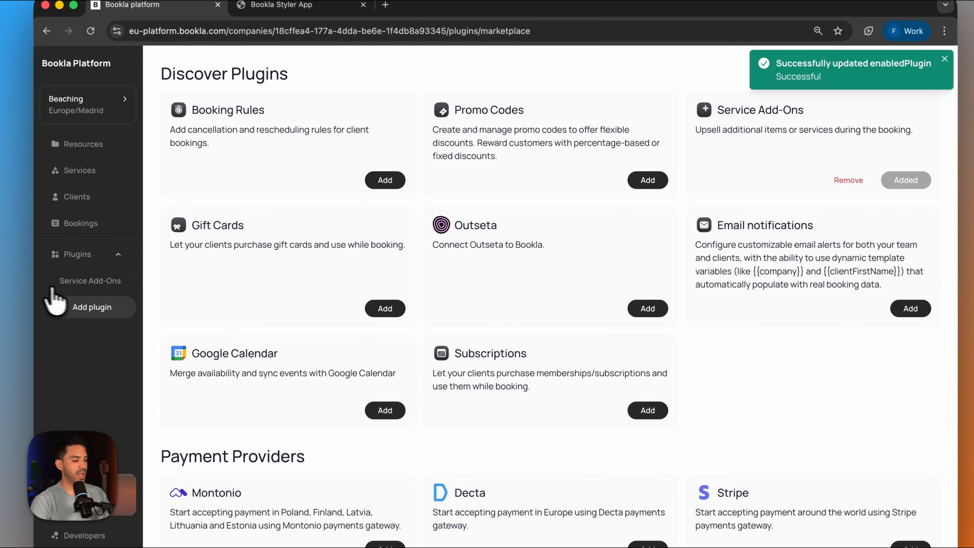
- Start a new add-on group in the Service Add-Ons plugin and name it Jet ski Type
{"action": "left_click", "coordinate": [71, 284]}
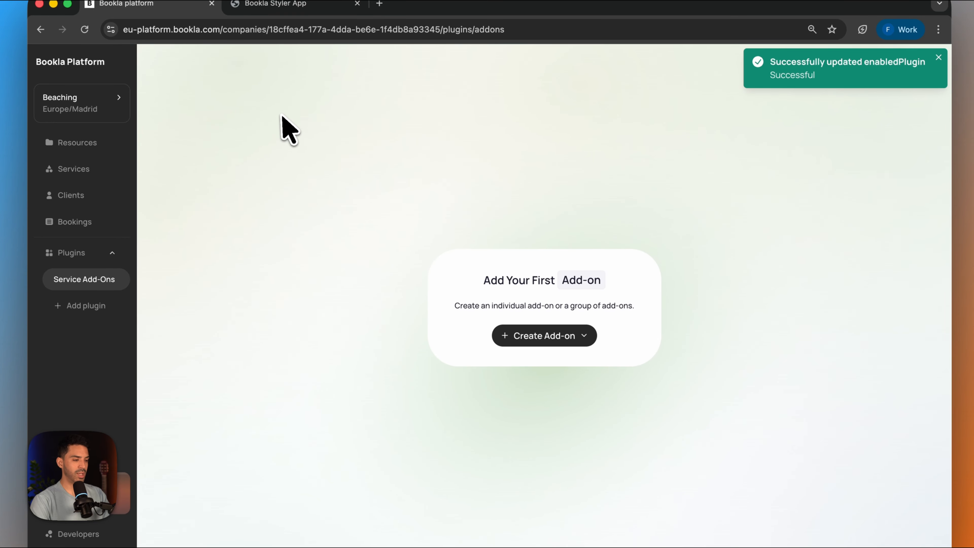
{"action": "left_click", "coordinate": [550, 335]}
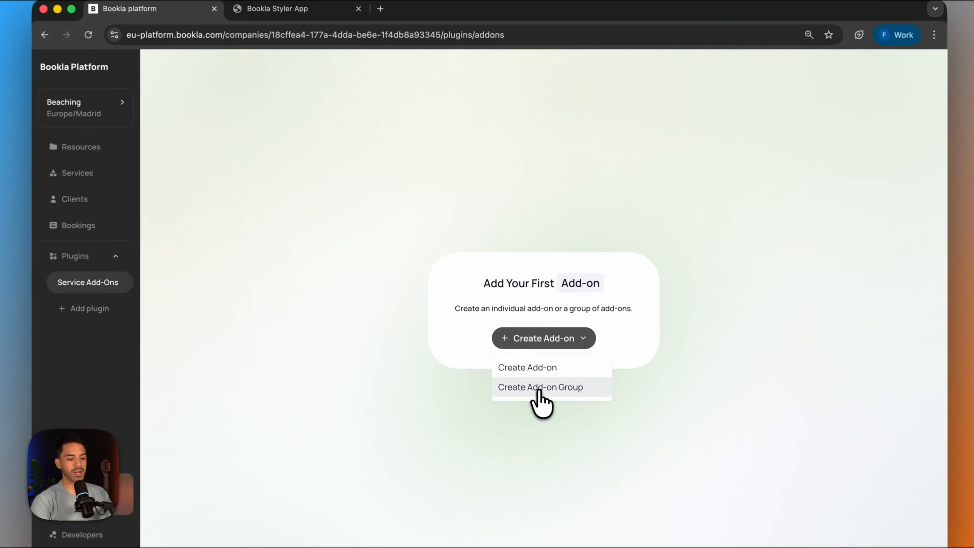
{"action": "left_click", "coordinate": [529, 361]}
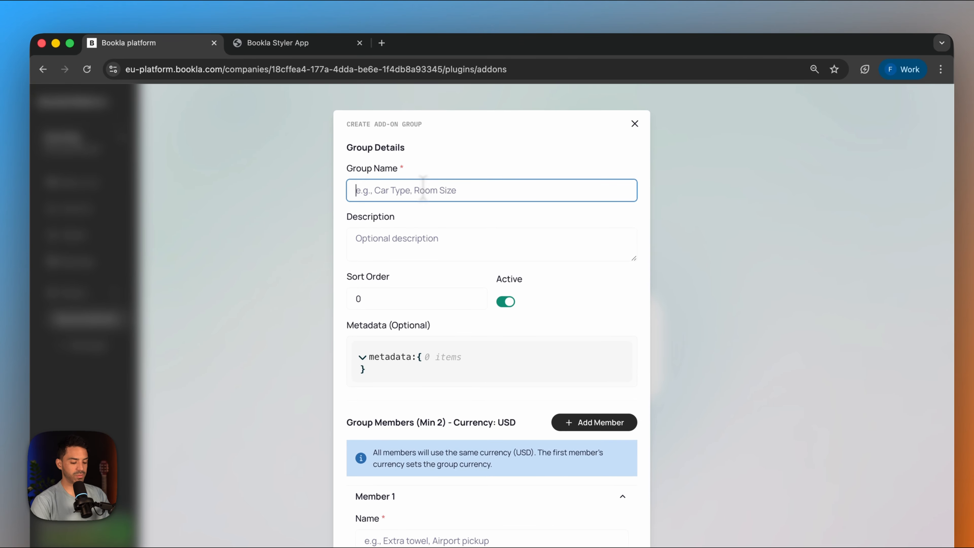
{"action": "type", "text": "Jet ski Type"}
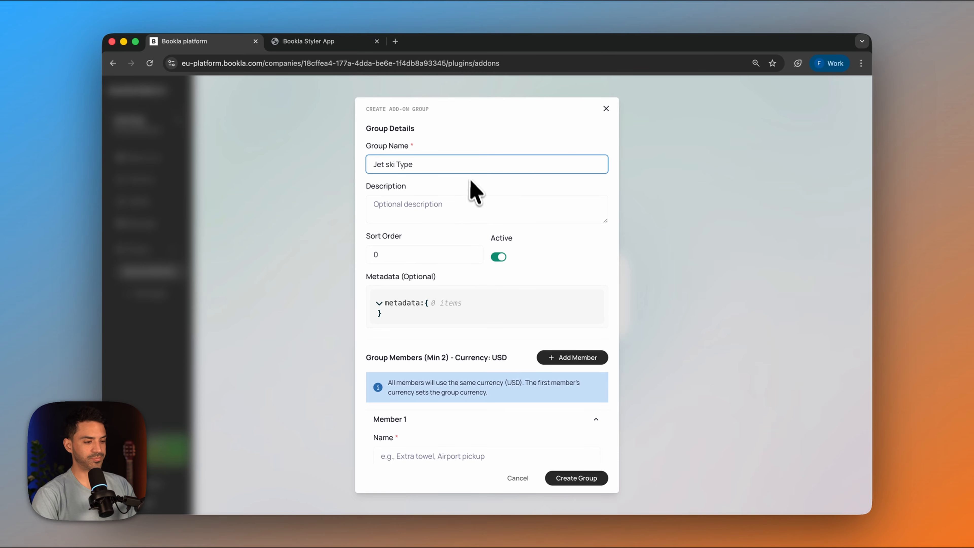
- Name the first member of the Jet ski Type group Standart
{"action": "scroll", "coordinate": [453, 276], "scroll_direction": "down", "scroll_amount": 5}
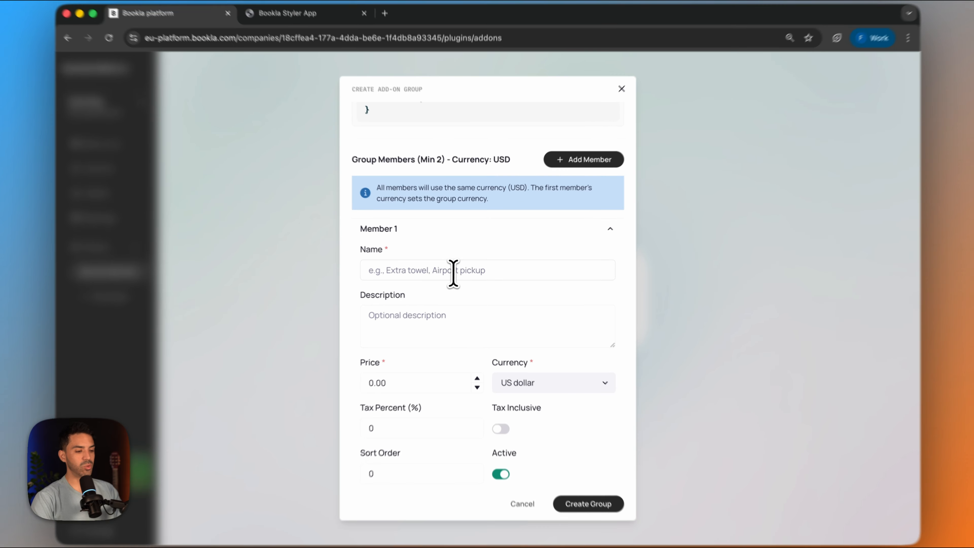
{"action": "left_click", "coordinate": [453, 274]}
{"action": "scroll", "coordinate": [452, 275], "scroll_direction": "up", "scroll_amount": 6}
{"action": "scroll", "coordinate": [453, 276], "scroll_direction": "down", "scroll_amount": 10}
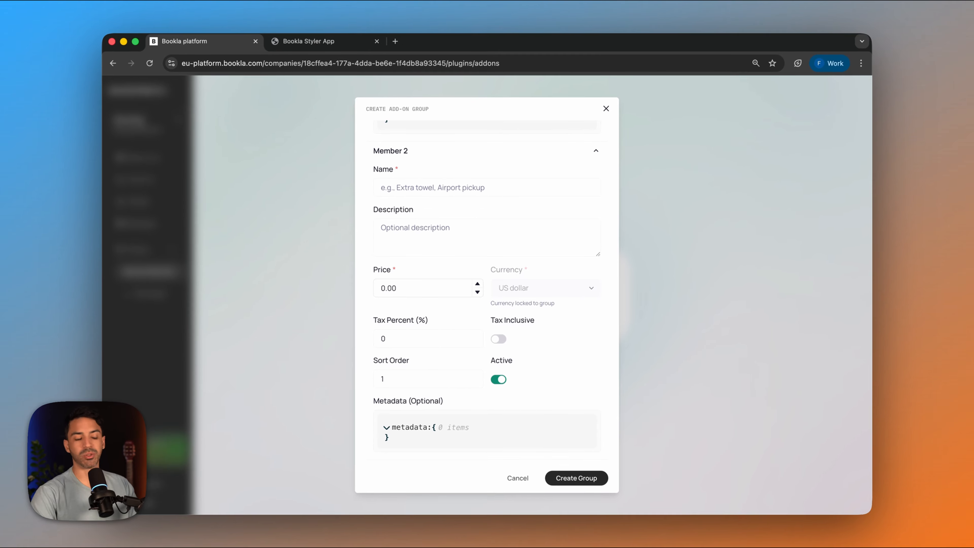
{"action": "scroll", "coordinate": [452, 273], "scroll_direction": "up", "scroll_amount": 10}
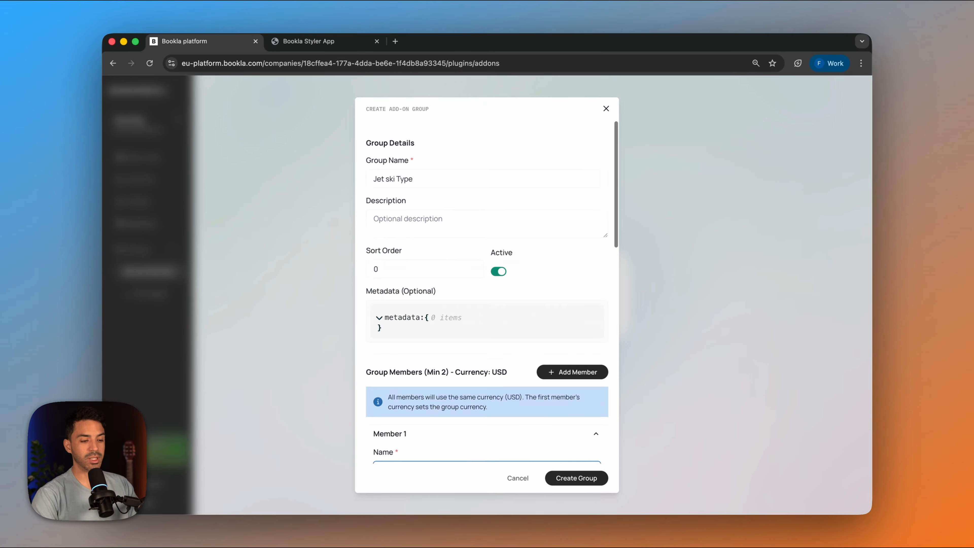
{"action": "scroll", "coordinate": [569, 296], "scroll_direction": "down", "scroll_amount": 3}
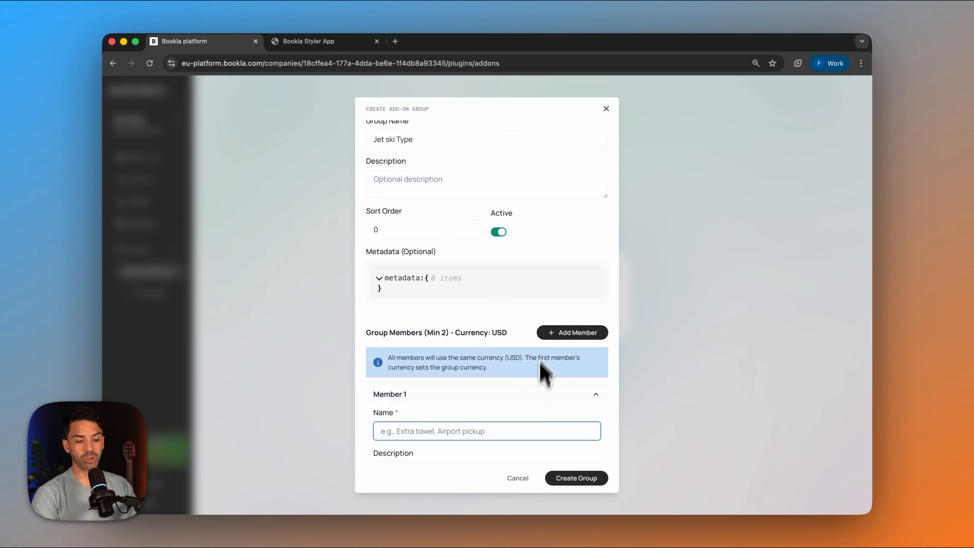
{"action": "left_click", "coordinate": [575, 334]}
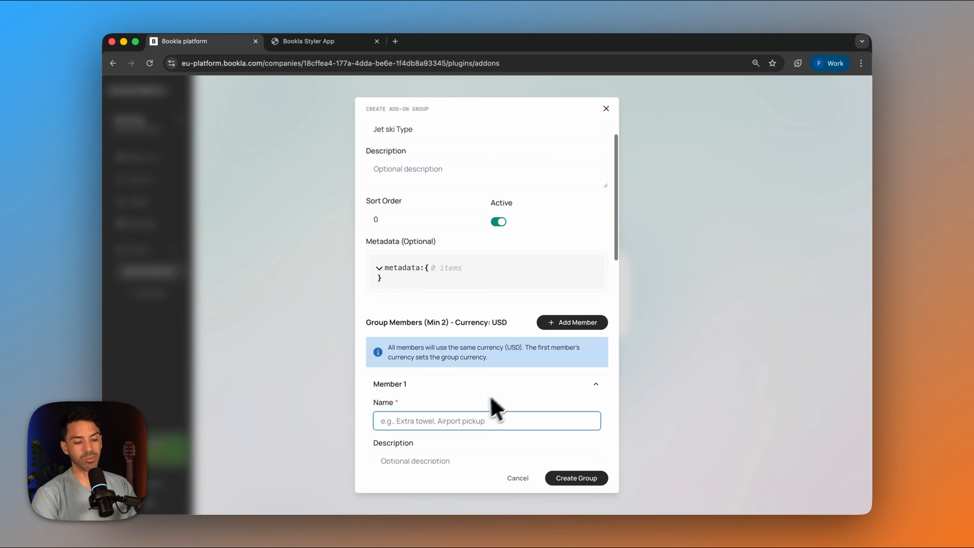
{"action": "scroll", "coordinate": [484, 413], "scroll_direction": "down", "scroll_amount": 10}
{"action": "scroll", "coordinate": [487, 410], "scroll_direction": "up", "scroll_amount": 10}
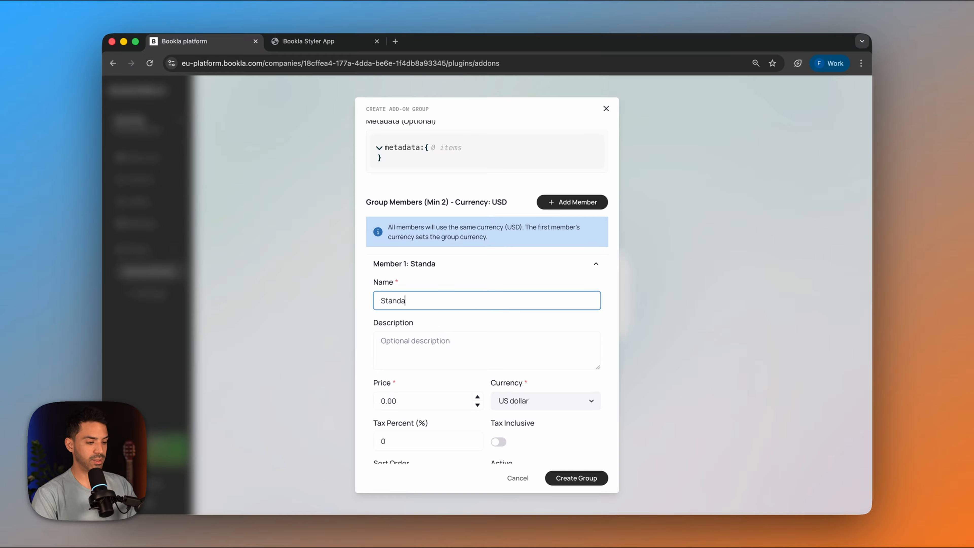
{"action": "scroll", "coordinate": [446, 333], "scroll_direction": "down", "scroll_amount": 3}
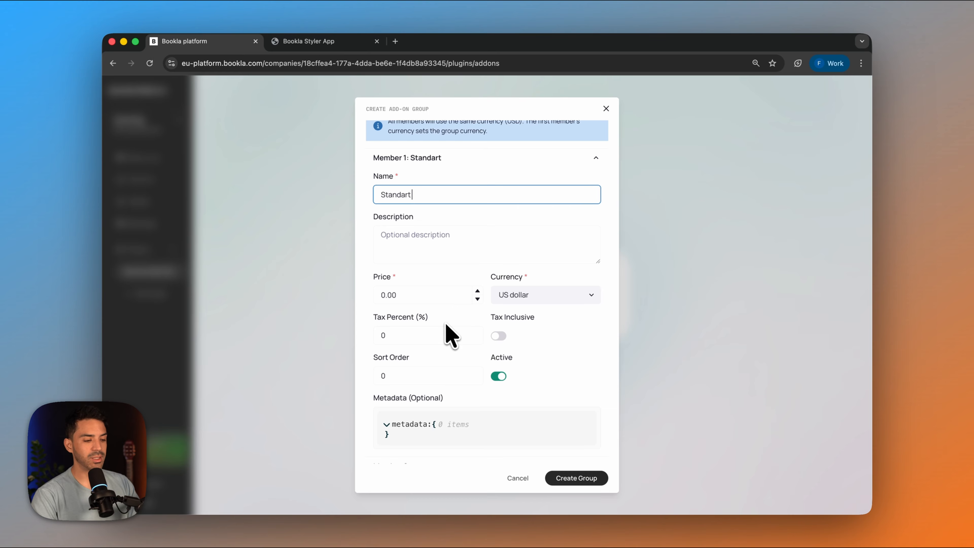
- Give the second group member the description Super Fast and a price of 100.00, and try to create the group
{"action": "scroll", "coordinate": [447, 334], "scroll_direction": "down", "scroll_amount": 9}
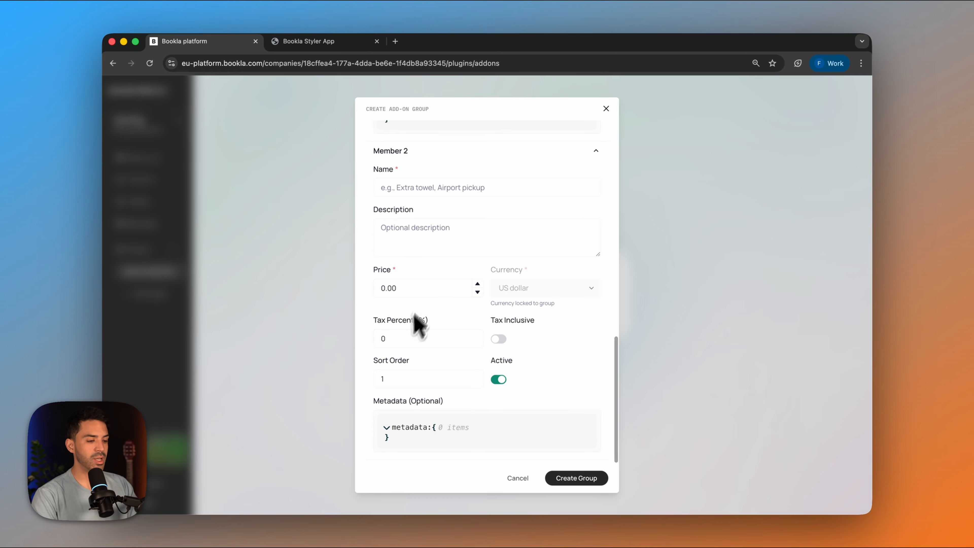
{"action": "left_click", "coordinate": [418, 238]}
{"action": "type", "text": "Super Fast"}
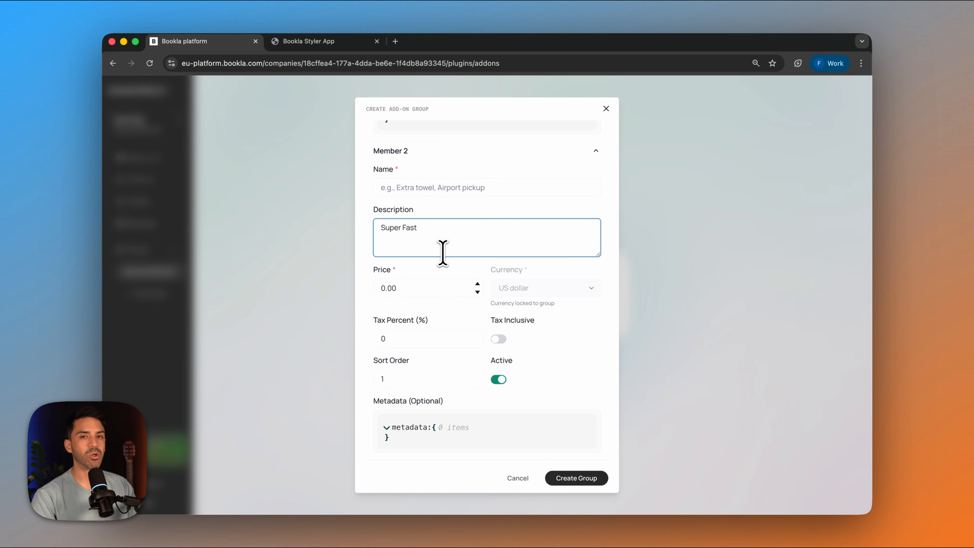
{"action": "key", "text": "Tab"}
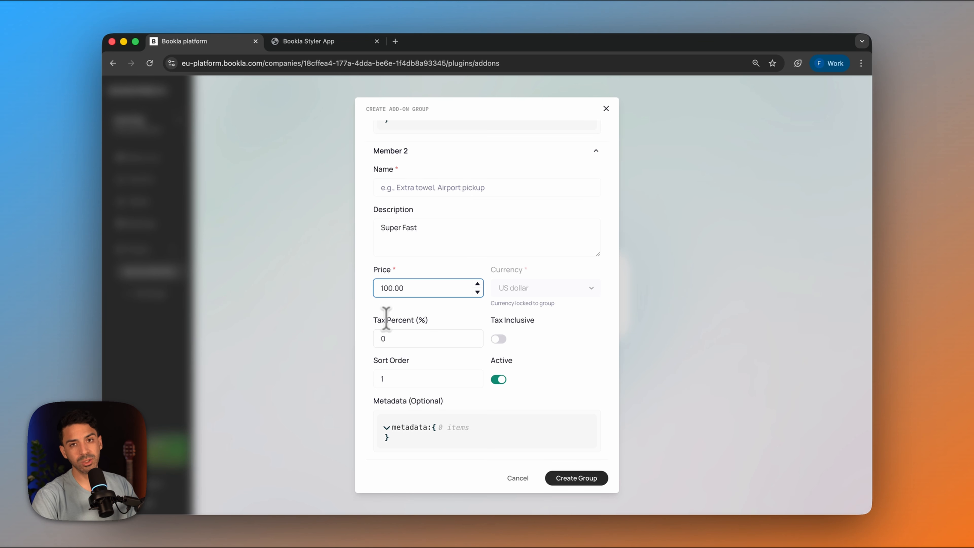
{"action": "scroll", "coordinate": [416, 358], "scroll_direction": "down", "scroll_amount": 1}
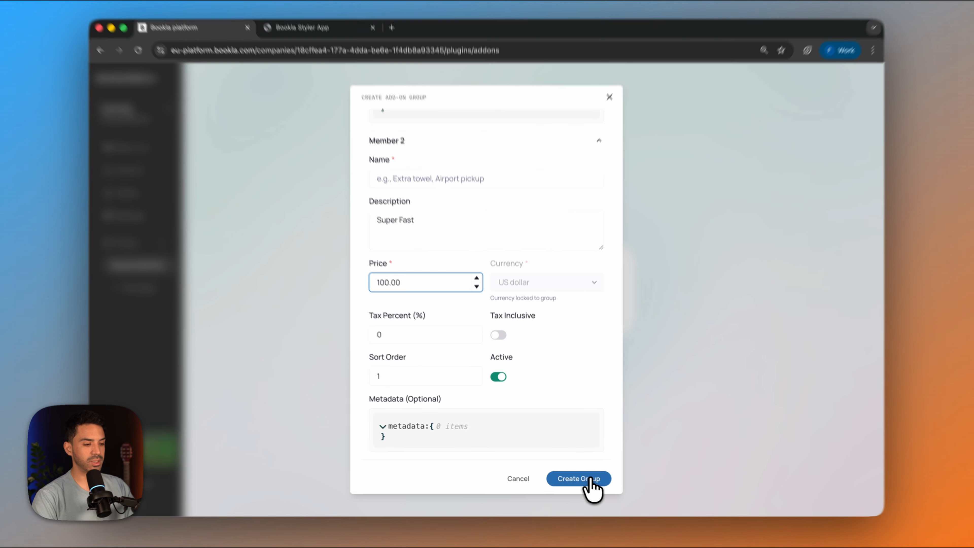
{"action": "left_click", "coordinate": [589, 487]}
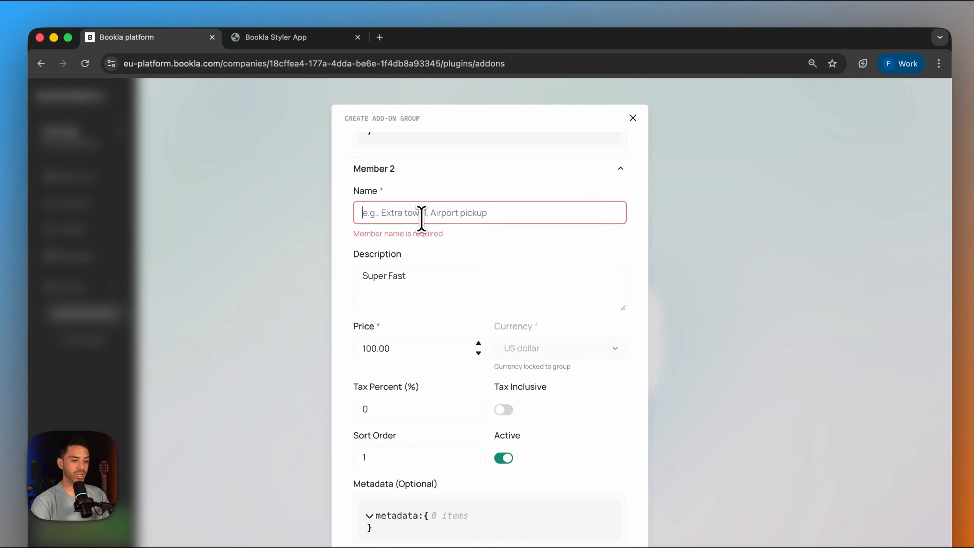
- Move the text Super Fast from the second member's description to its name and create the add-on group
{"action": "left_click", "coordinate": [419, 208]}
{"action": "scroll", "coordinate": [421, 209], "scroll_direction": "up", "scroll_amount": 2}
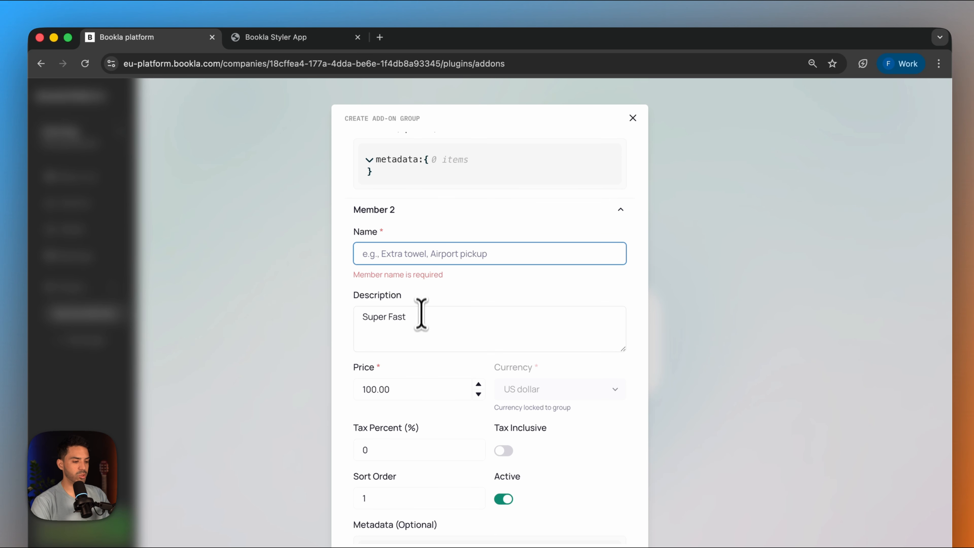
{"action": "left_click_drag", "start_coordinate": [420, 317], "coordinate": [277, 324]}
{"action": "key", "text": "cmd+c"}
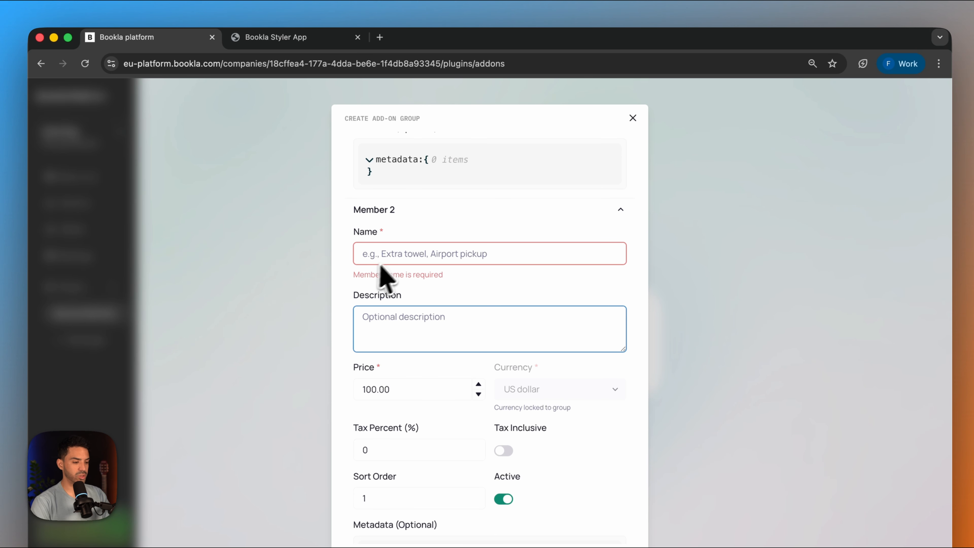
{"action": "left_click", "coordinate": [391, 254]}
{"action": "key", "text": "cmd+v"}
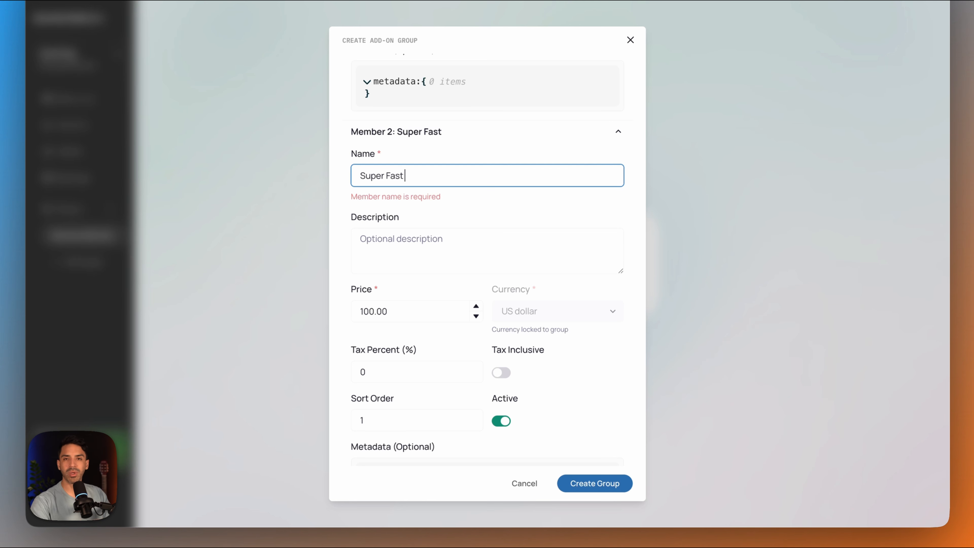
{"action": "left_click", "coordinate": [590, 491]}
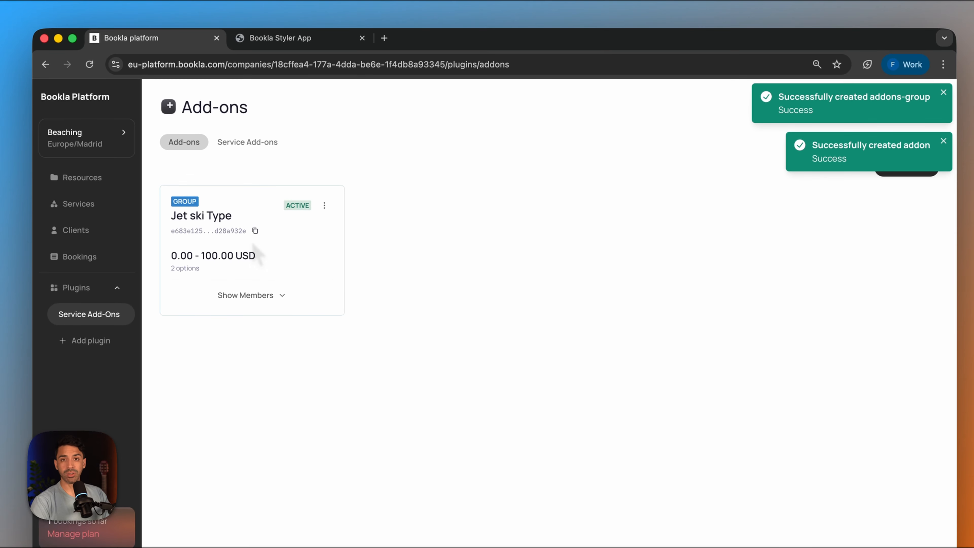
- Link the Jet ski Type add-on group to the Jet Ski Rental service
{"action": "left_click", "coordinate": [221, 144]}
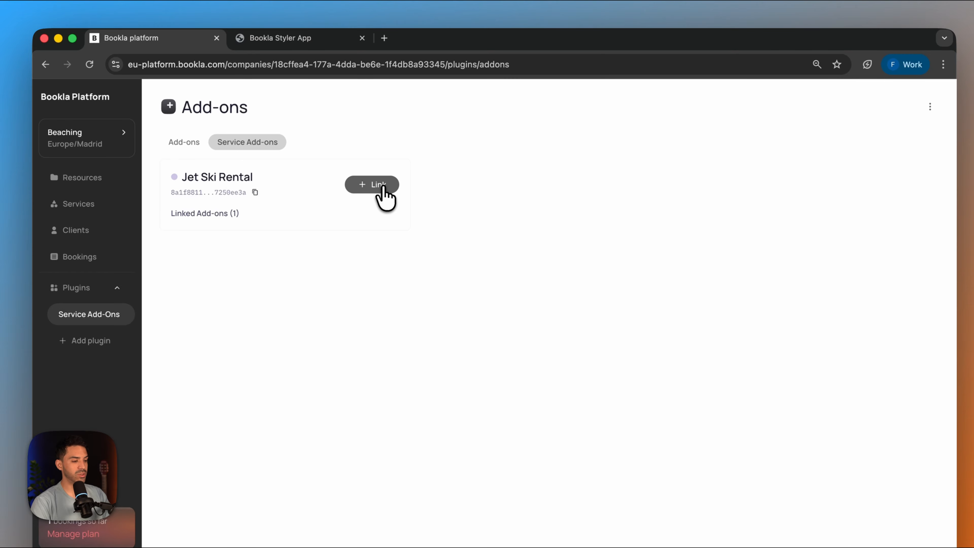
{"action": "left_click", "coordinate": [380, 185]}
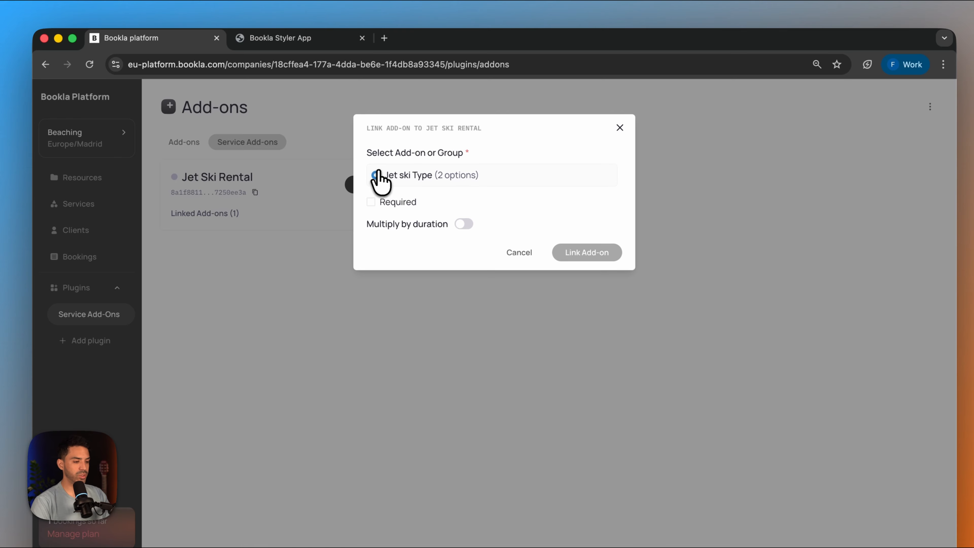
{"action": "left_click", "coordinate": [378, 176]}
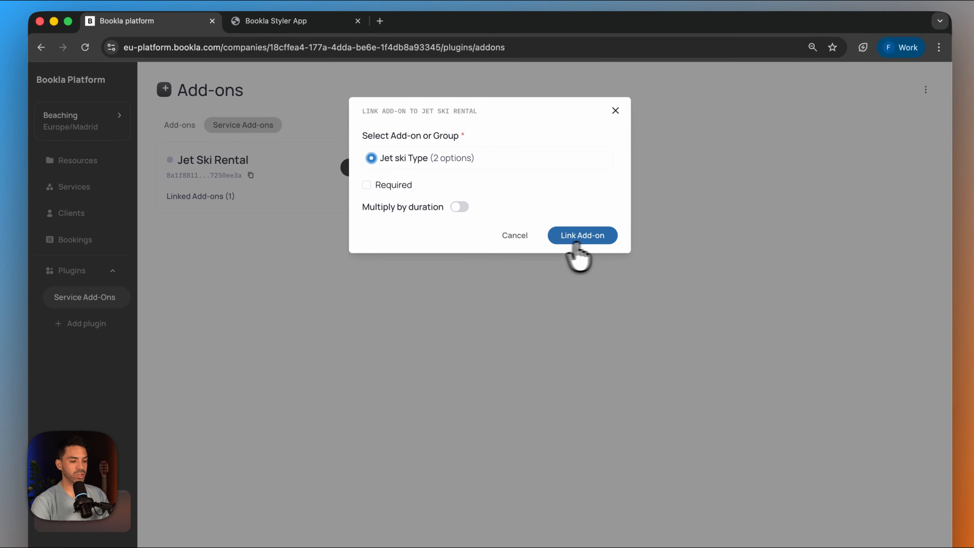
{"action": "left_click", "coordinate": [583, 237]}
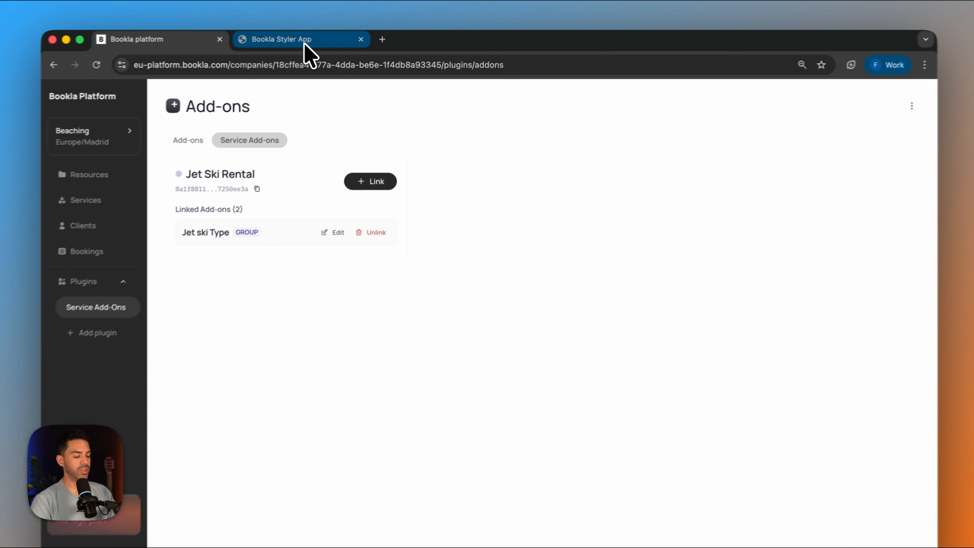
- Switch to the Bookla Styler App and test the booking preview with May 7, 8:00 AM and the Super Fast add-on
{"action": "left_click", "coordinate": [318, 42]}
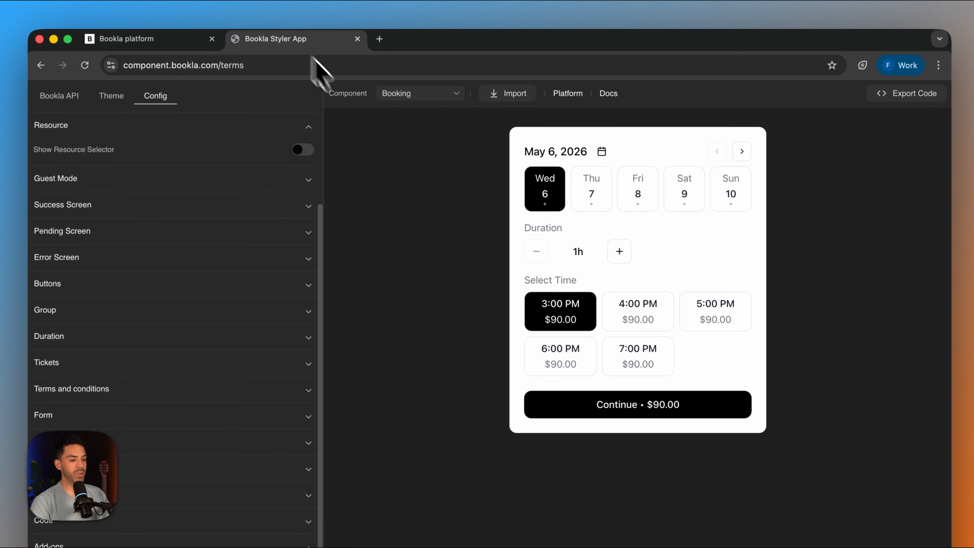
{"action": "left_click", "coordinate": [604, 407]}
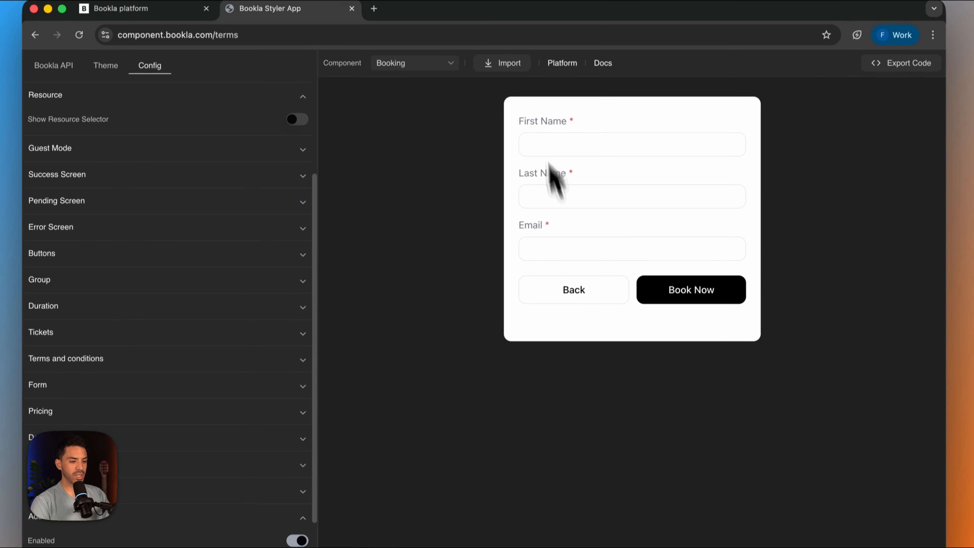
{"action": "left_click", "coordinate": [561, 294]}
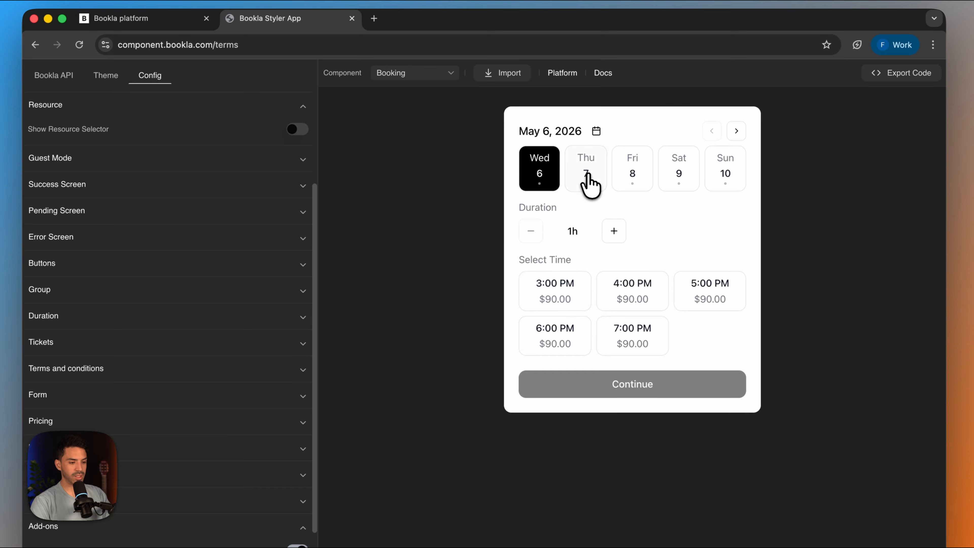
{"action": "left_click", "coordinate": [590, 184]}
{"action": "left_click", "coordinate": [560, 296]}
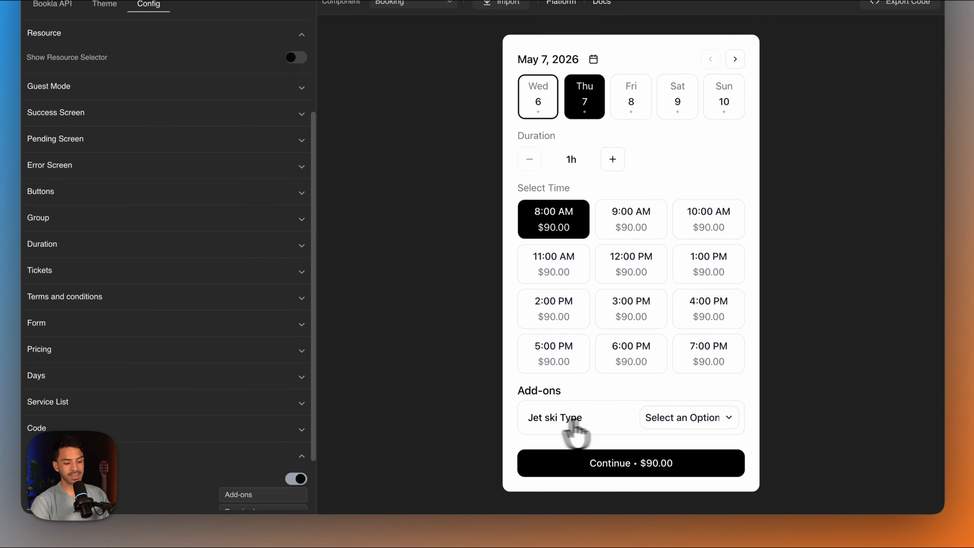
{"action": "left_click", "coordinate": [714, 420]}
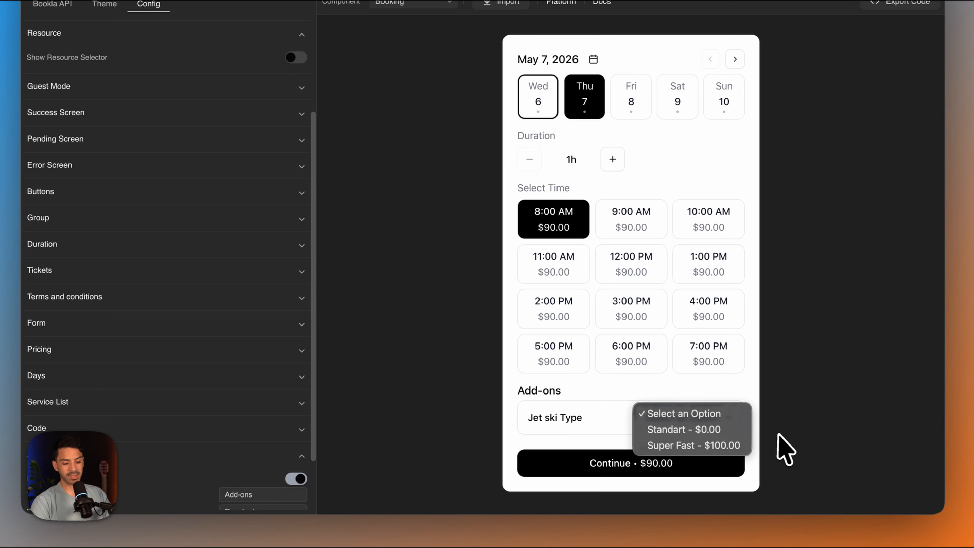
{"action": "left_click", "coordinate": [741, 446]}
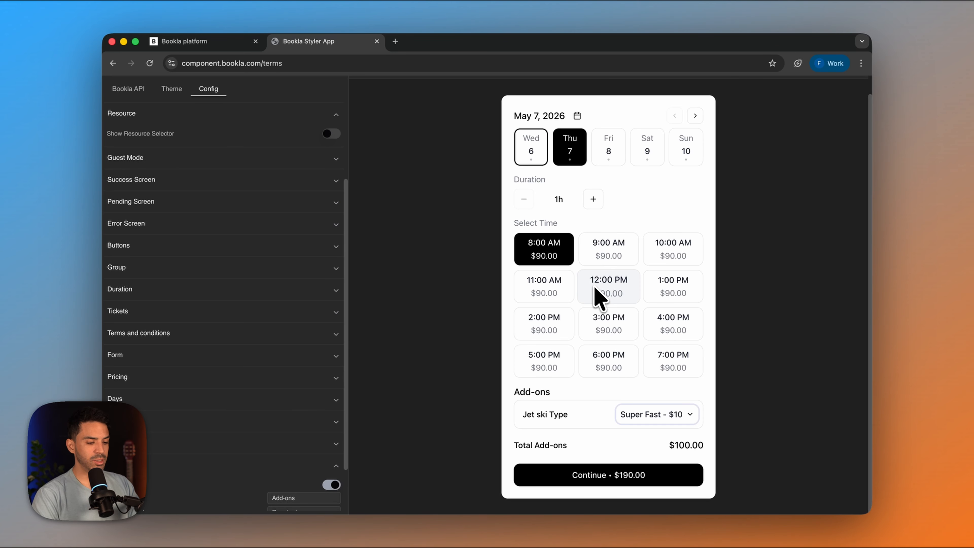
- Switch to the Bookla platform and make the Jet ski Type group required for Jet Ski Rental, saving the link
{"action": "left_click", "coordinate": [191, 41]}
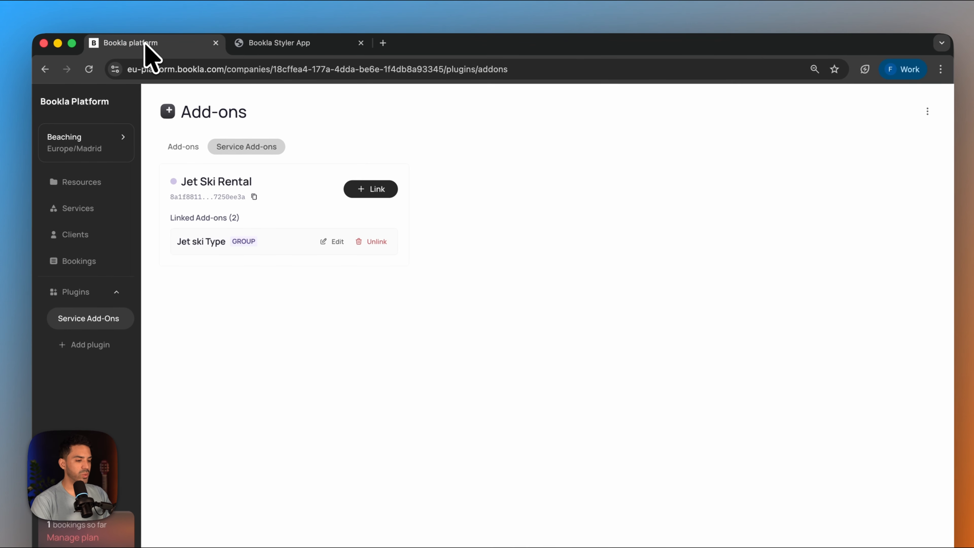
{"action": "left_click", "coordinate": [332, 242]}
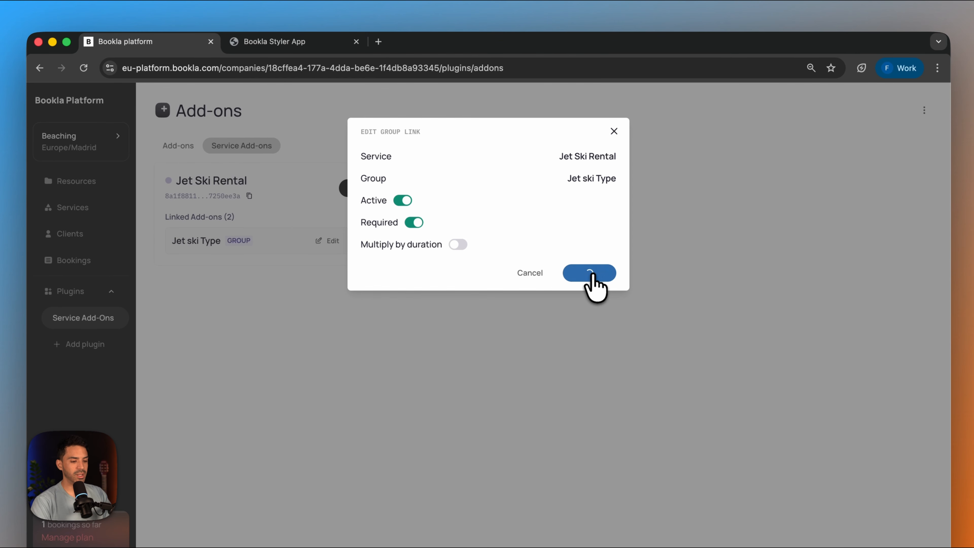
{"action": "left_click", "coordinate": [592, 275]}
- Switch to the Bookla Styler App and test the required add-on with May 6, 3:00 PM and the Super Fast option
{"action": "left_click", "coordinate": [302, 42]}
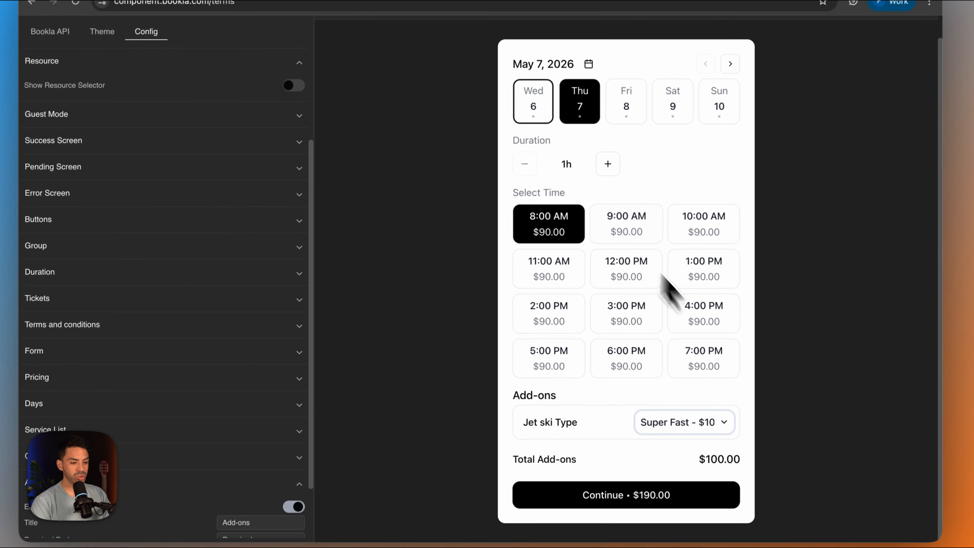
{"action": "left_click", "coordinate": [630, 98]}
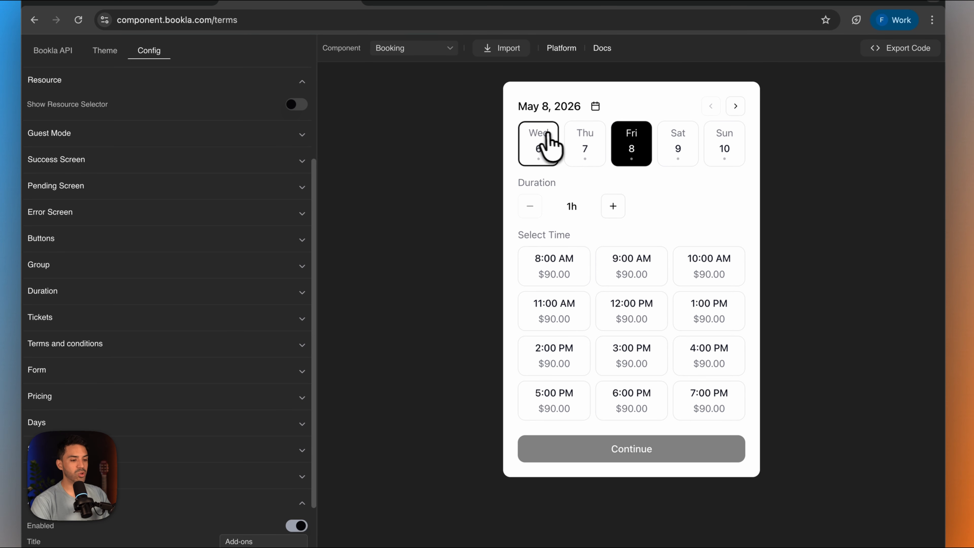
{"action": "left_click", "coordinate": [536, 98]}
{"action": "left_click", "coordinate": [557, 286]}
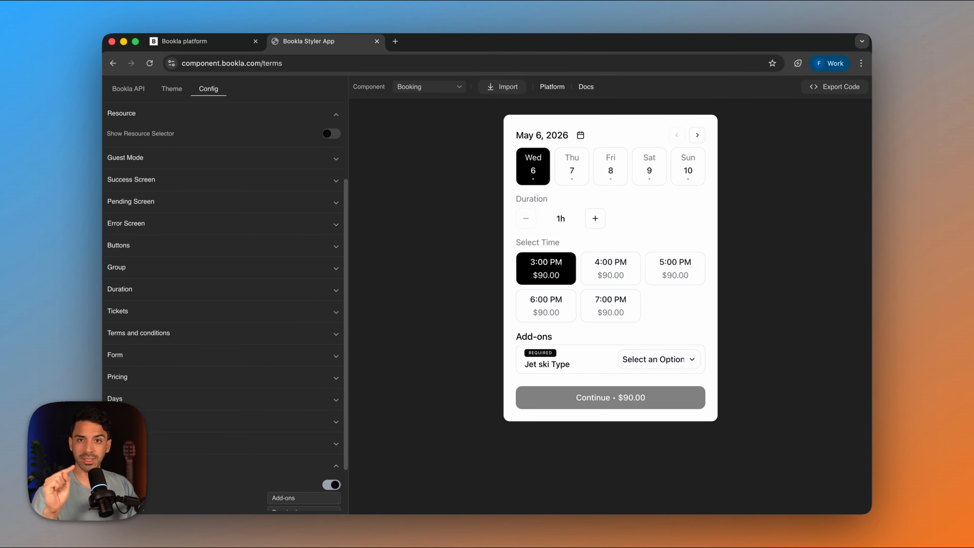
{"action": "left_click", "coordinate": [669, 362]}
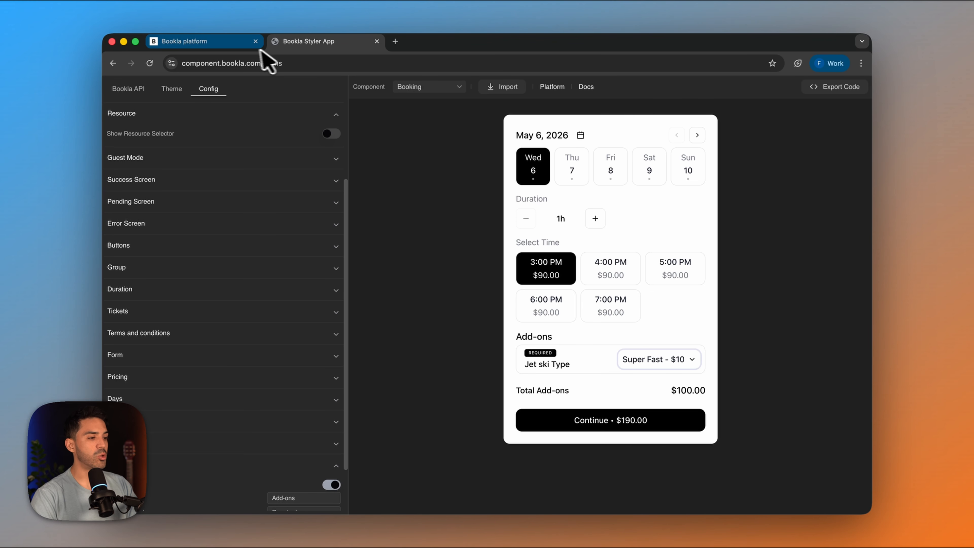
- Switch to the Bookla platform and add the Promo Codes plugin from the plugin marketplace
{"action": "left_click", "coordinate": [217, 43]}
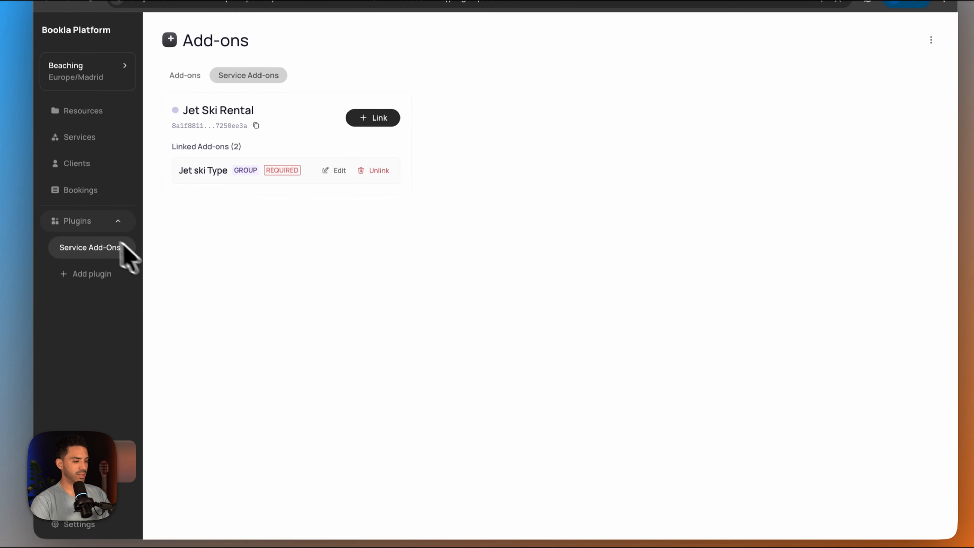
{"action": "left_click", "coordinate": [99, 281]}
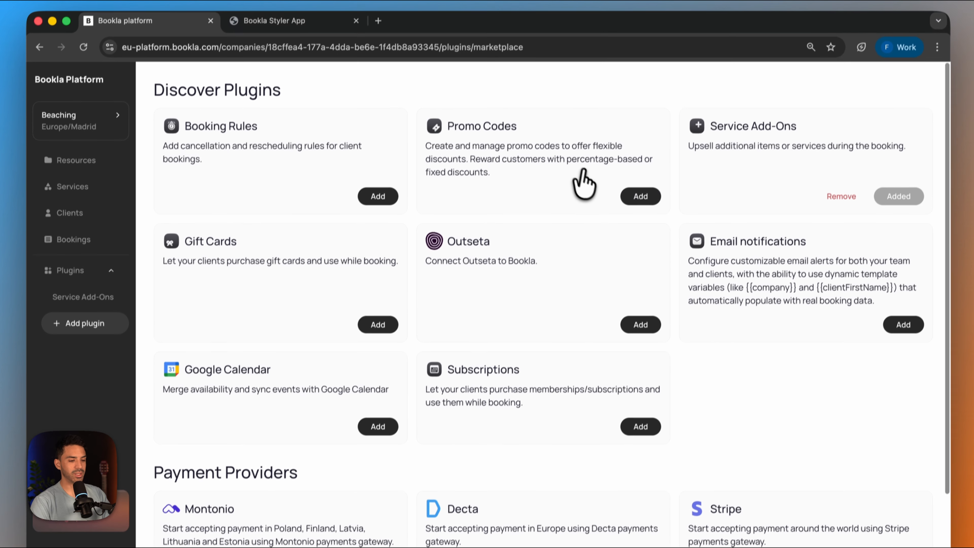
{"action": "left_click", "coordinate": [647, 144]}
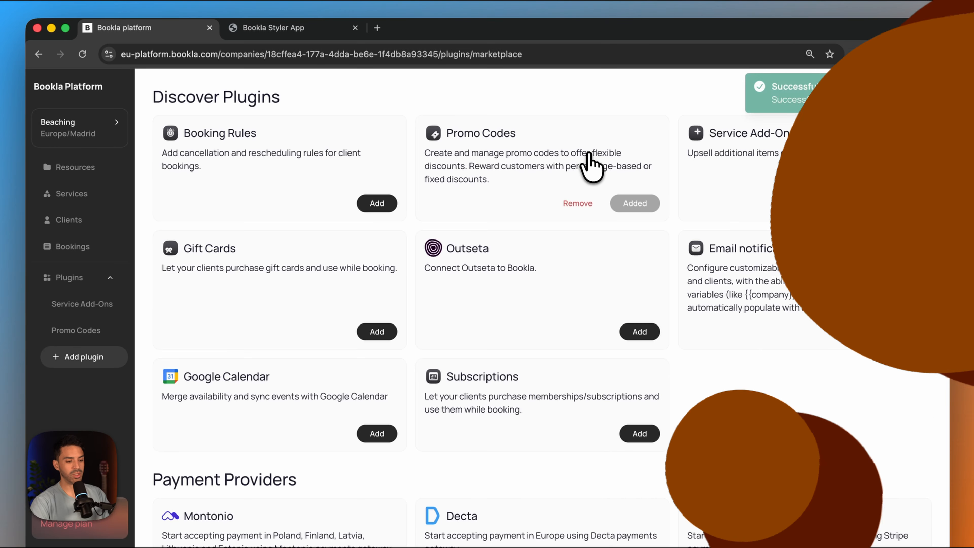
- Start a new promo code in the Promo Codes plugin with the code JETSKI and the title Discount
{"action": "left_click", "coordinate": [88, 330]}
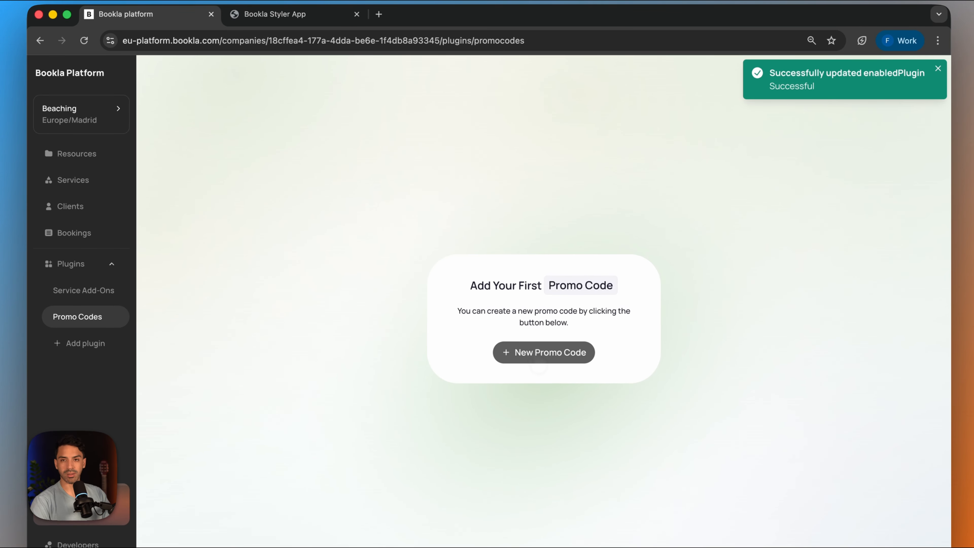
{"action": "left_click", "coordinate": [539, 352]}
{"action": "left_click", "coordinate": [396, 116]}
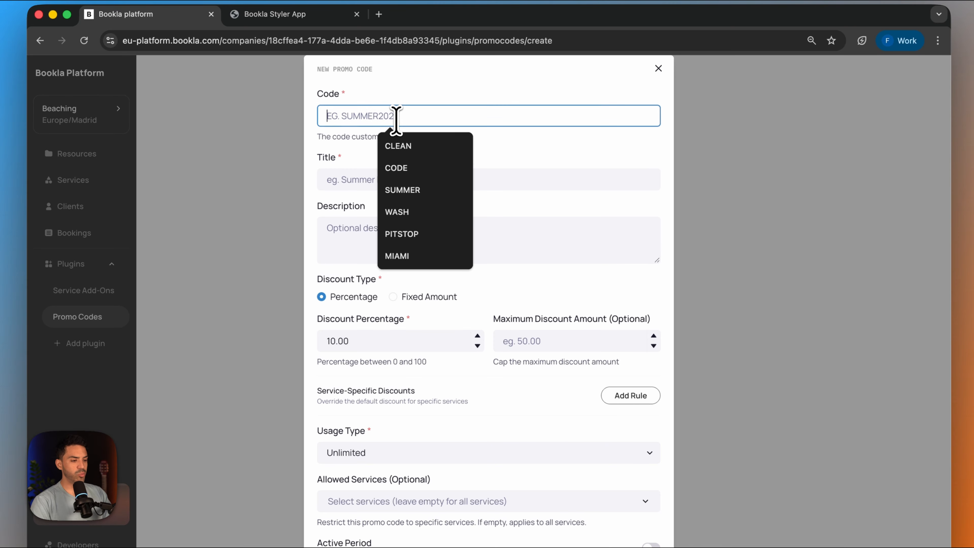
{"action": "type", "text": "JETSKI"}
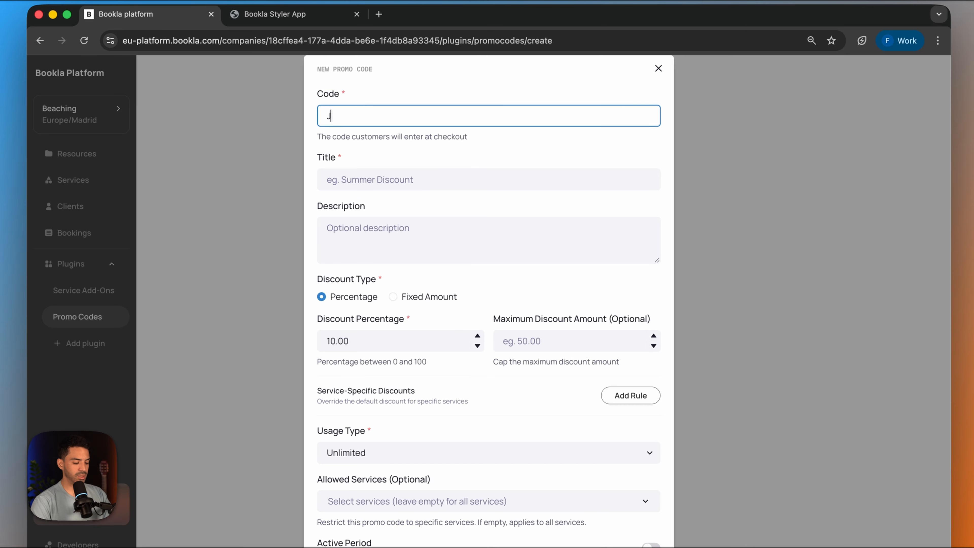
{"action": "left_click", "coordinate": [399, 179]}
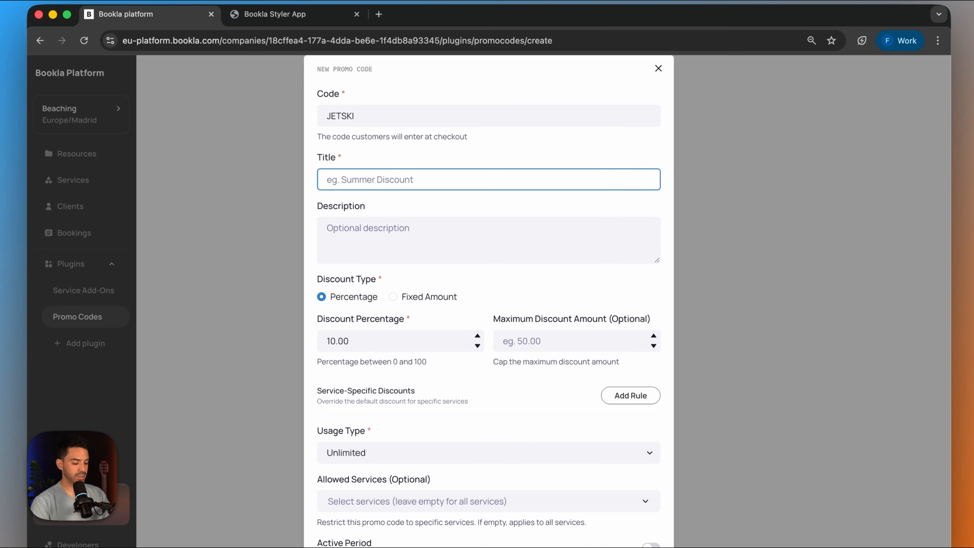
{"action": "type", "text": "Discount"}
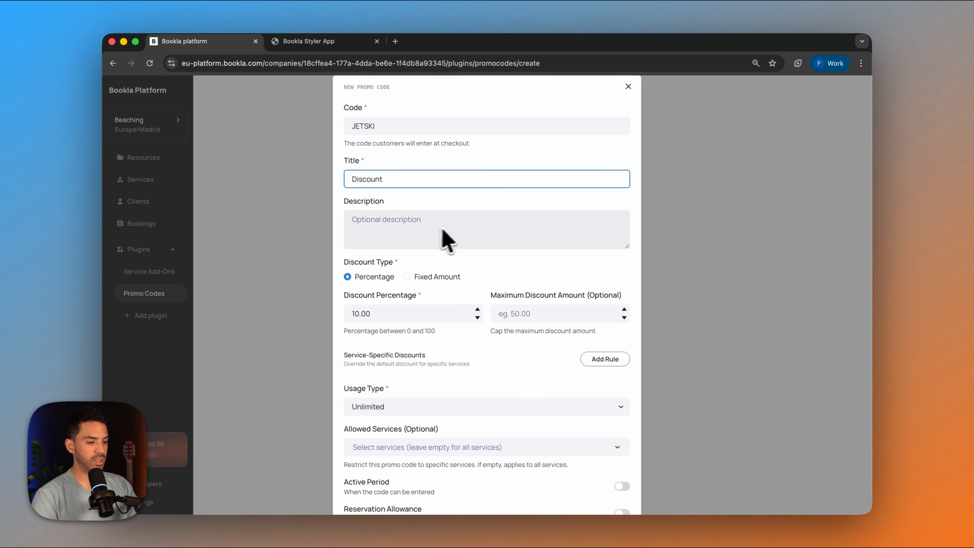
- Change the promo code's discount type to Fixed Amount and set the discount amount to 20 dollars
{"action": "scroll", "coordinate": [442, 229], "scroll_direction": "down", "scroll_amount": 2}
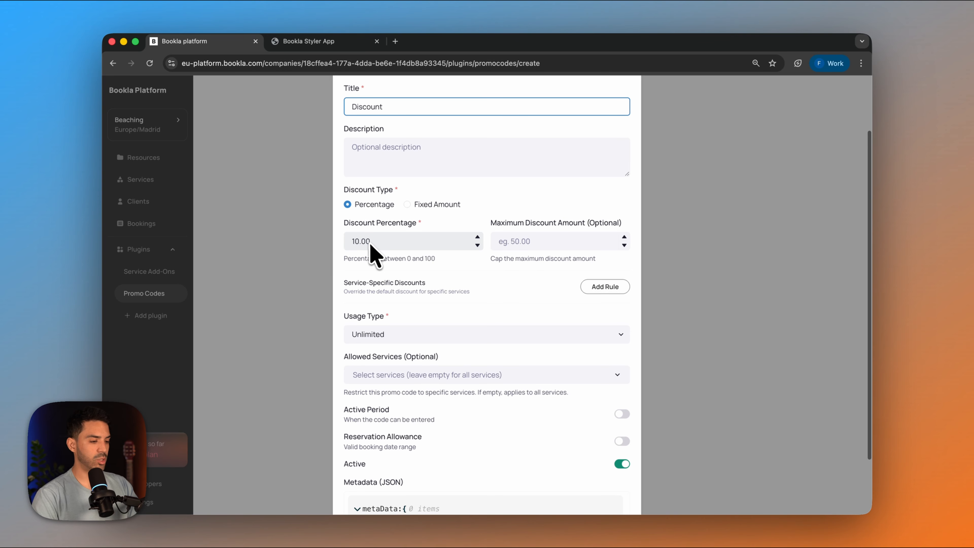
{"action": "scroll", "coordinate": [374, 255], "scroll_direction": "down", "scroll_amount": 1}
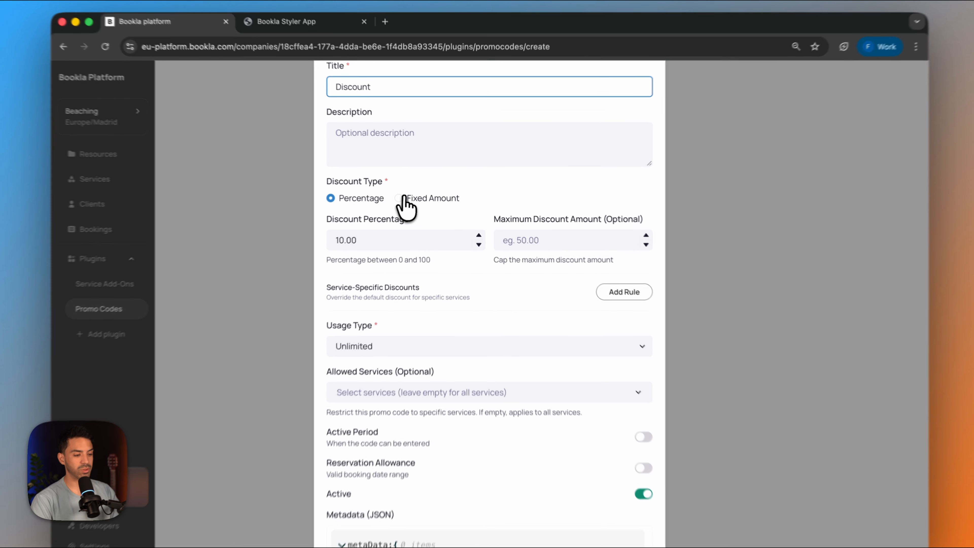
{"action": "left_click", "coordinate": [408, 197]}
{"action": "left_click", "coordinate": [361, 235]}
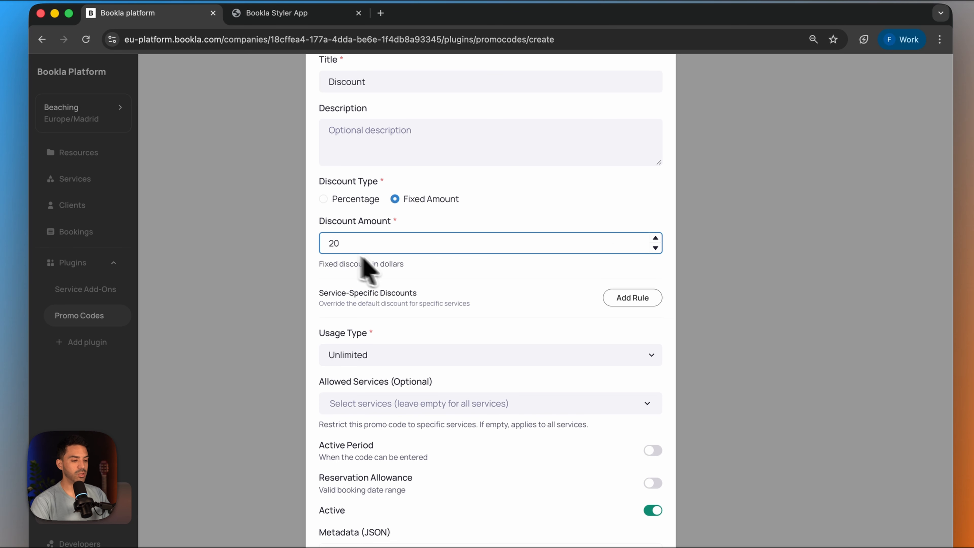
{"action": "left_click", "coordinate": [439, 278]}
{"action": "scroll", "coordinate": [440, 278], "scroll_direction": "down", "scroll_amount": 1}
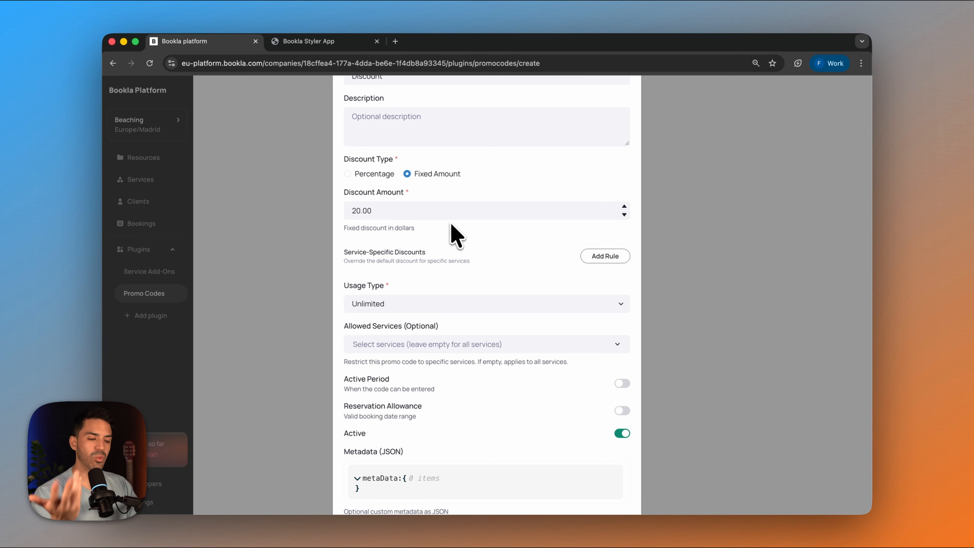
- Review the promo code's usage type options and keep Unlimited
{"action": "scroll", "coordinate": [451, 227], "scroll_direction": "down", "scroll_amount": 2}
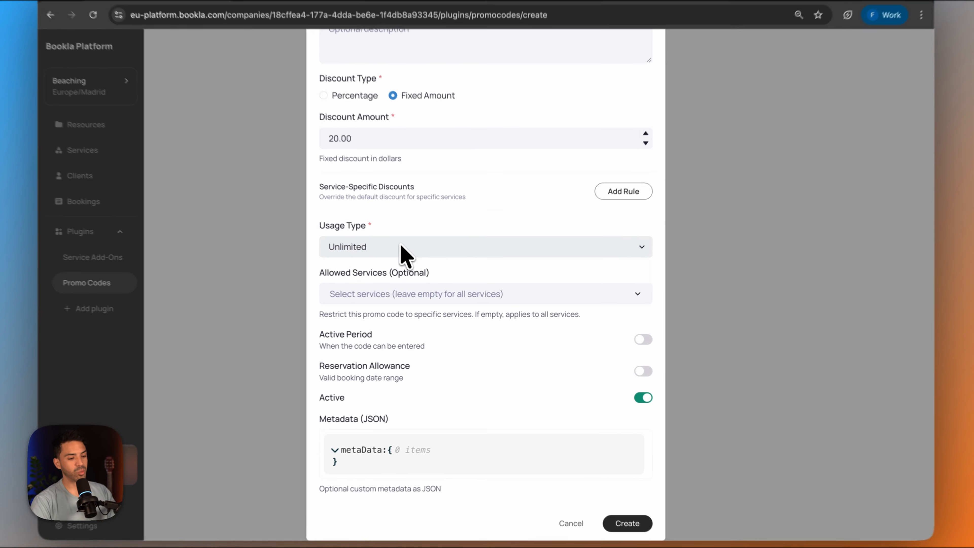
{"action": "left_click", "coordinate": [415, 265]}
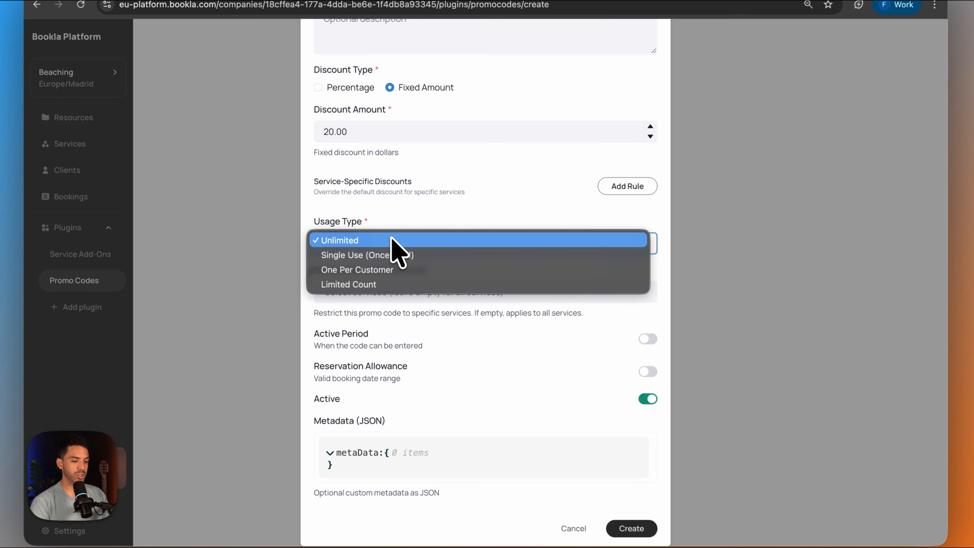
{"action": "left_click", "coordinate": [452, 218]}
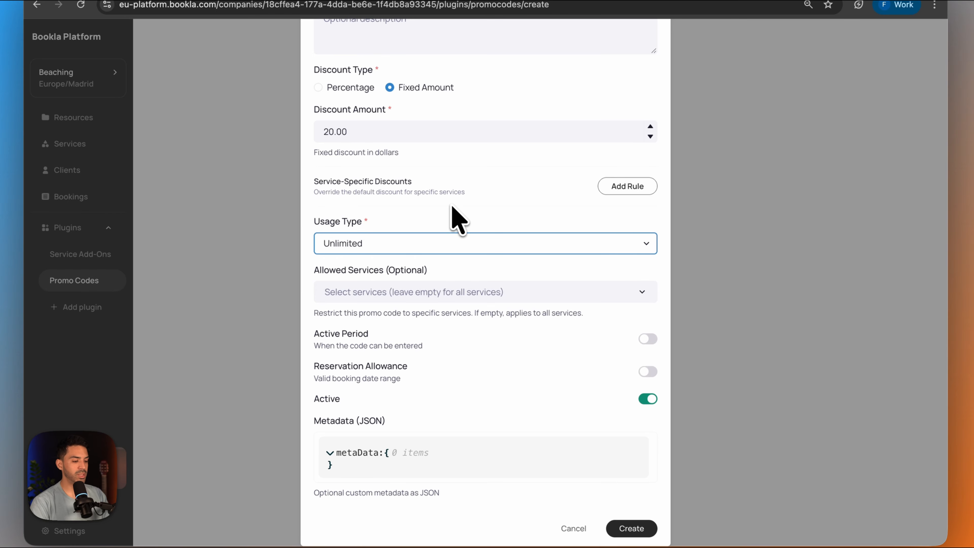
- Preview the promo code's Active Period date fields and leave the option switched off
{"action": "left_click", "coordinate": [647, 339]}
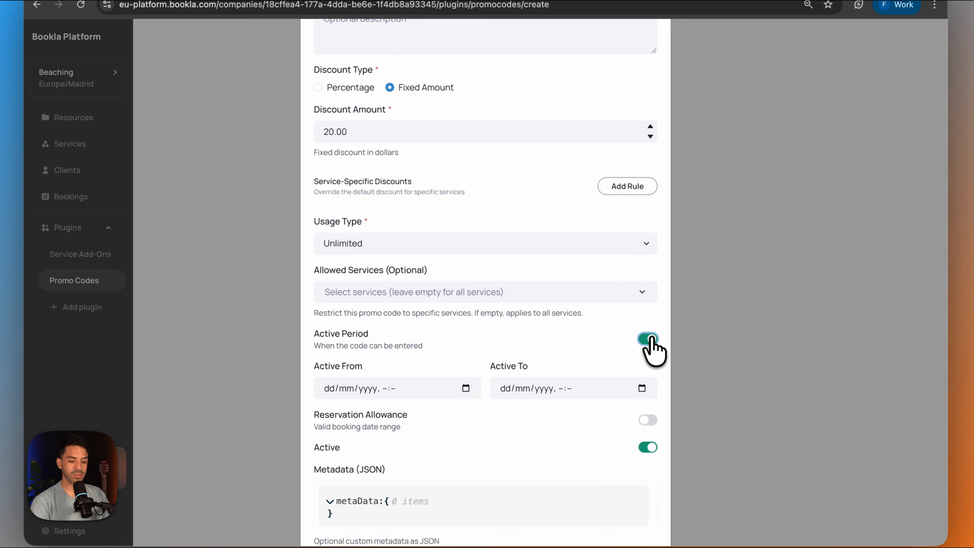
{"action": "scroll", "coordinate": [593, 399], "scroll_direction": "down", "scroll_amount": 2}
{"action": "left_click", "coordinate": [647, 292]}
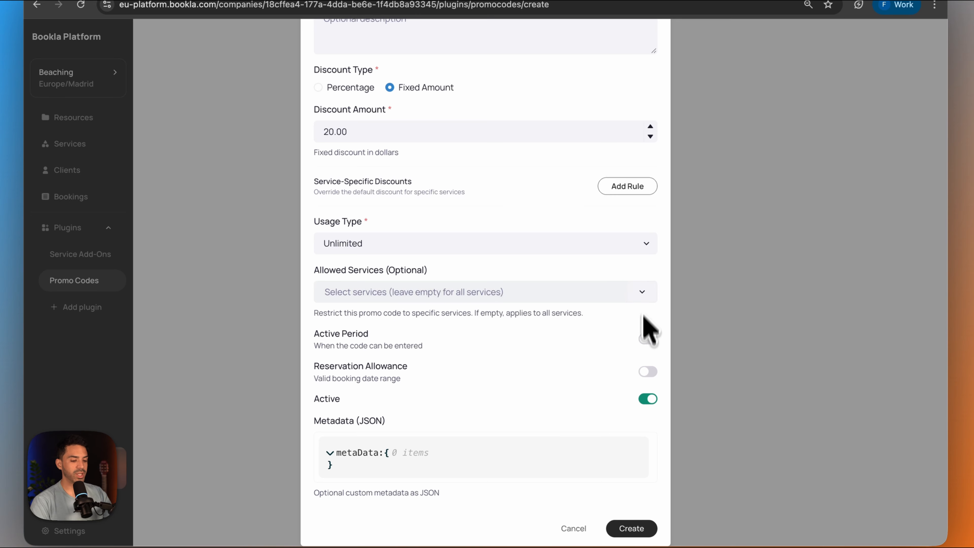
- Try adding a service-specific discount rule to the promo code, view its selectable services, and remove the rule
{"action": "scroll", "coordinate": [571, 412], "scroll_direction": "up", "scroll_amount": 5}
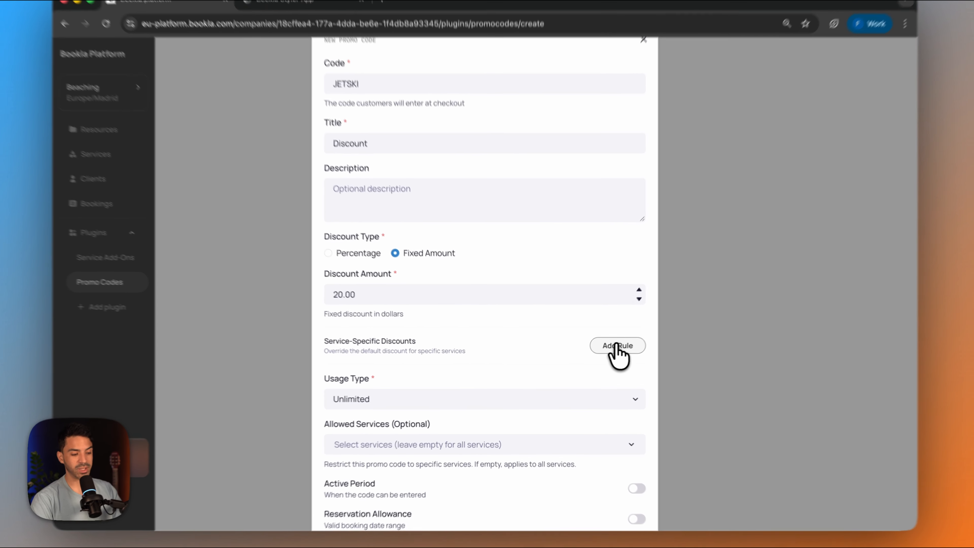
{"action": "left_click", "coordinate": [605, 350]}
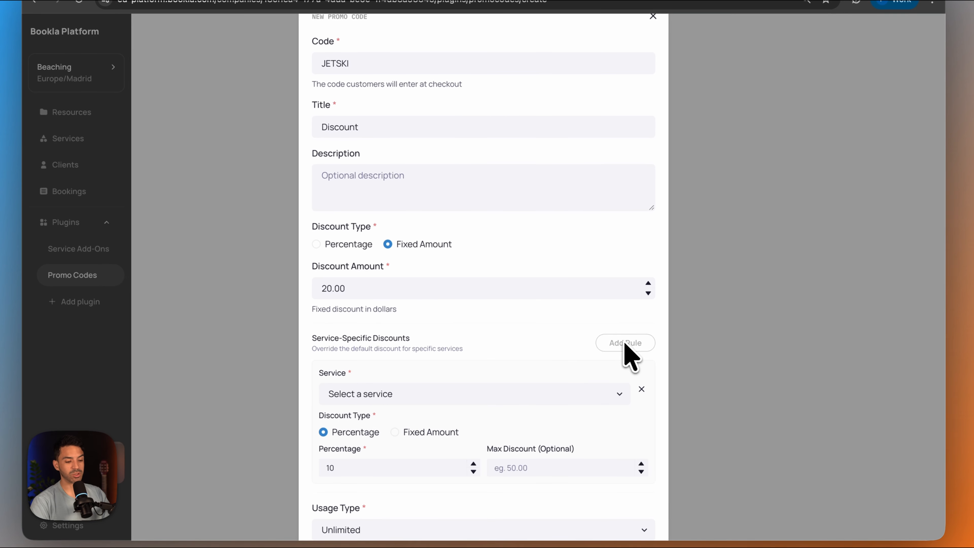
{"action": "scroll", "coordinate": [515, 387], "scroll_direction": "down", "scroll_amount": 2}
{"action": "left_click", "coordinate": [517, 301]}
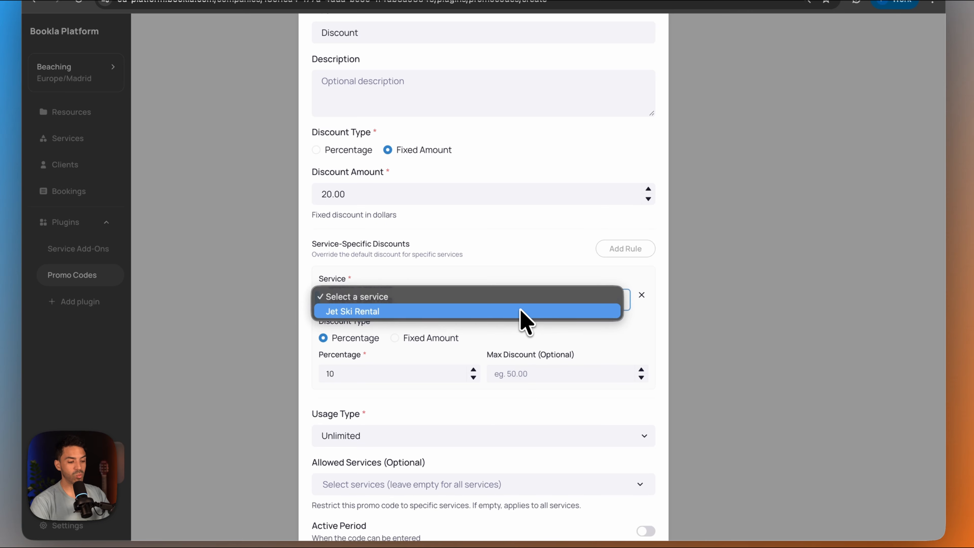
{"action": "left_click", "coordinate": [524, 290]}
{"action": "left_click", "coordinate": [641, 296]}
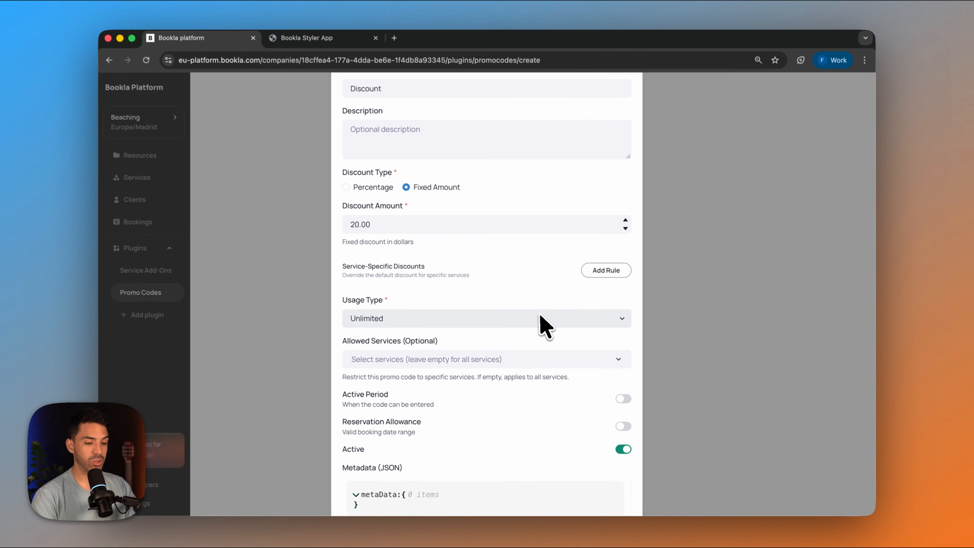
- Create the JETSKI promo code with the current settings
{"action": "scroll", "coordinate": [543, 310], "scroll_direction": "down", "scroll_amount": 3}
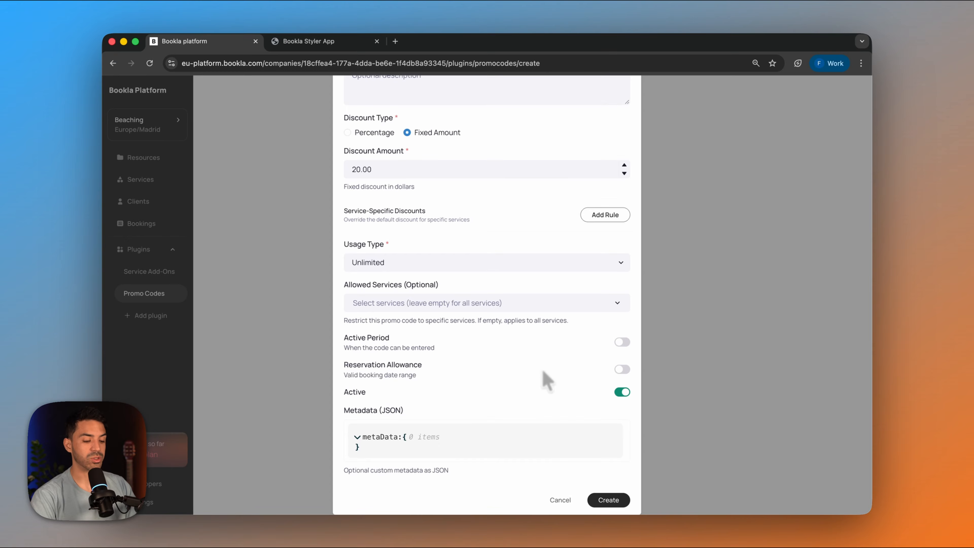
{"action": "left_click", "coordinate": [609, 499]}
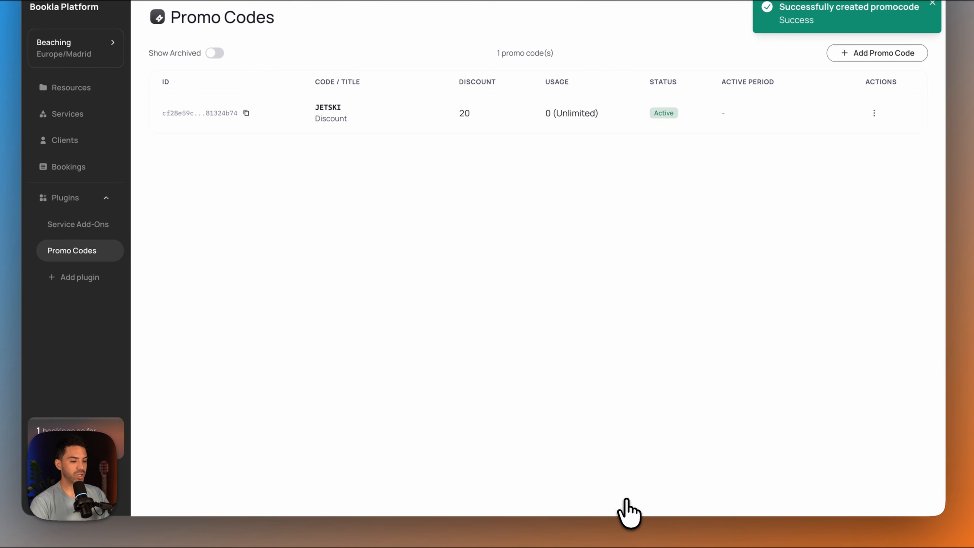
- Switch to the Bookla Styler App, enable the booking component's Code field, and test it with the promo code JETSKI
{"action": "left_click", "coordinate": [303, 41]}
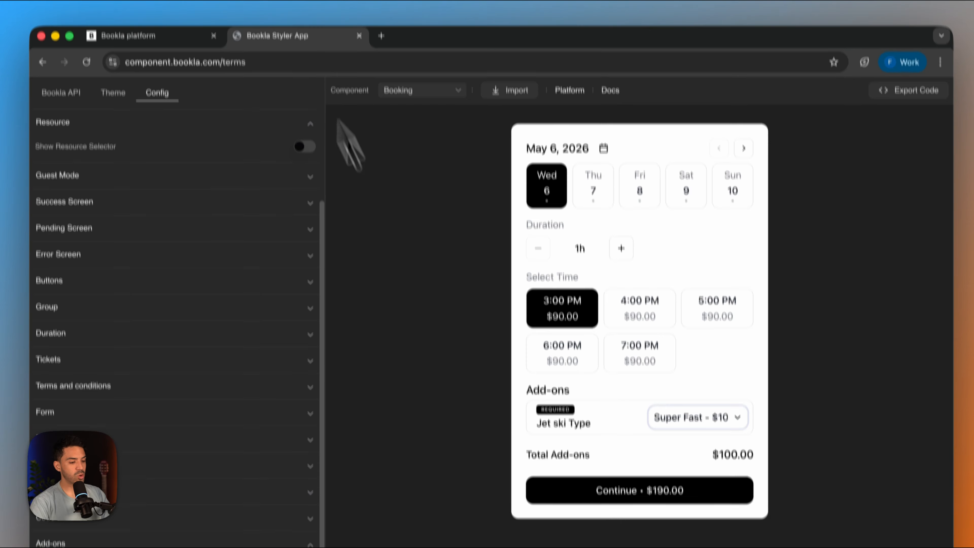
{"action": "scroll", "coordinate": [143, 286], "scroll_direction": "down", "scroll_amount": 3}
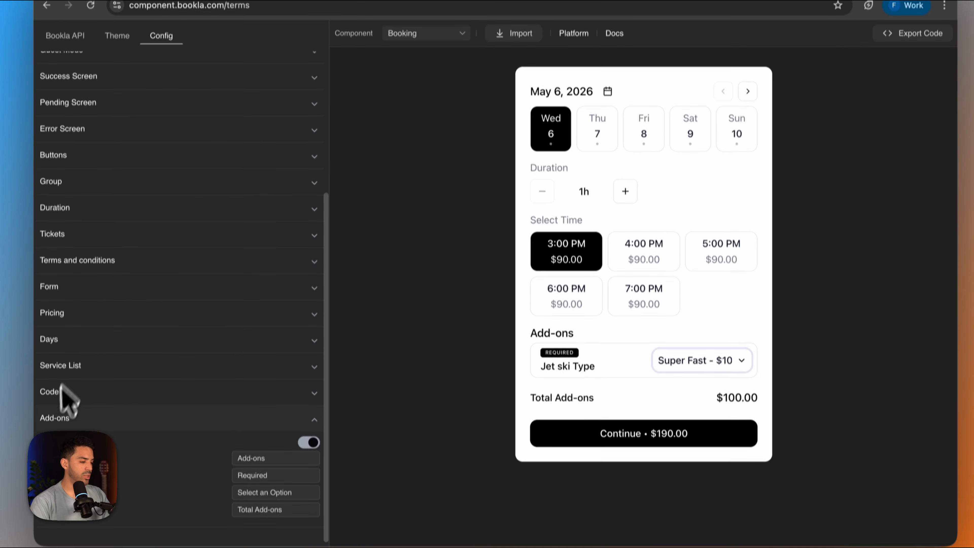
{"action": "left_click", "coordinate": [274, 449]}
{"action": "left_click", "coordinate": [307, 407]}
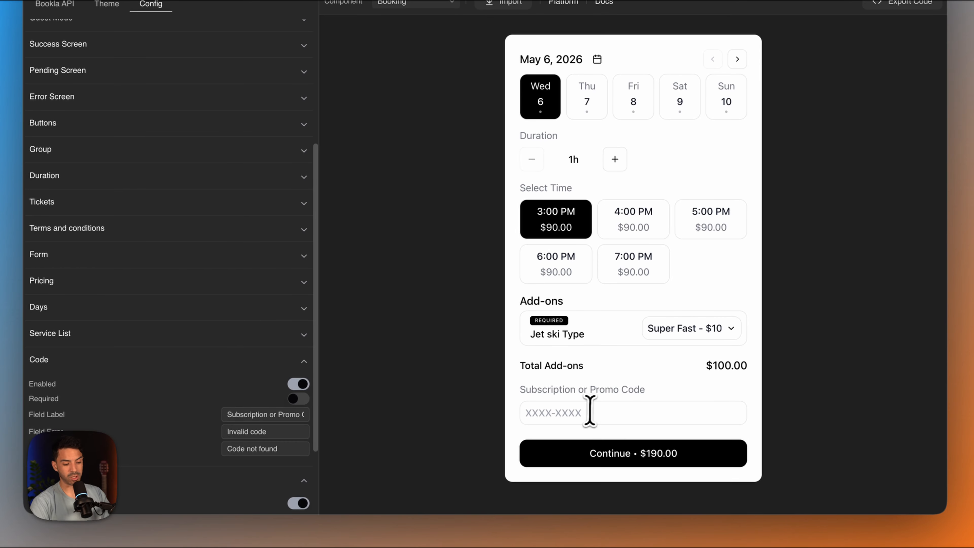
{"action": "left_click", "coordinate": [585, 413]}
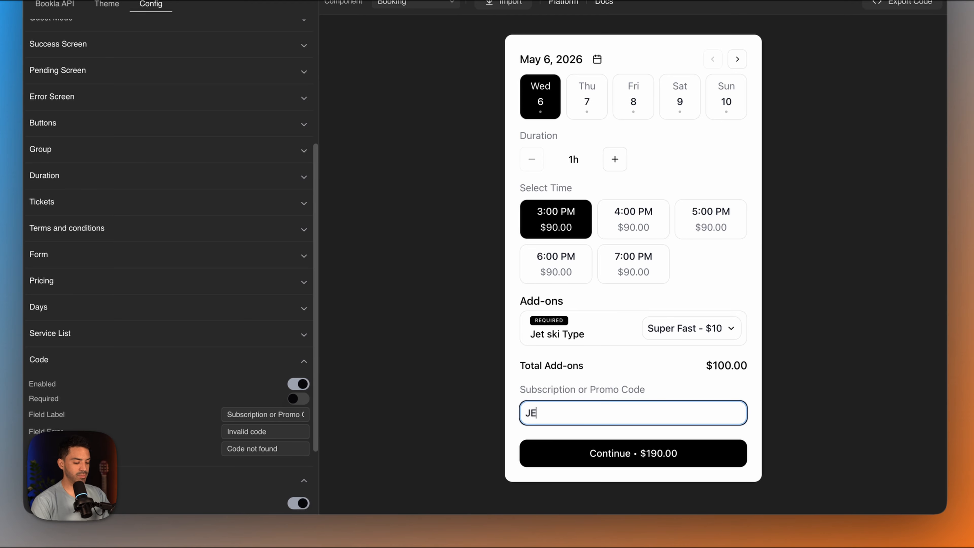
{"action": "type", "text": "JETSKI"}
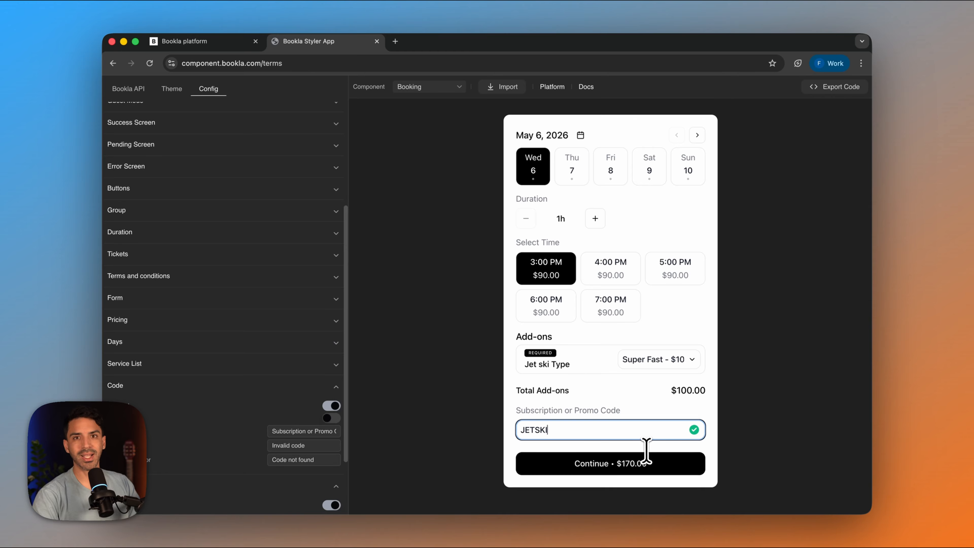
- Switch to the Bookla platform, add the Stripe payment provider plugin from the marketplace, and start connecting it
{"action": "left_click", "coordinate": [235, 40]}
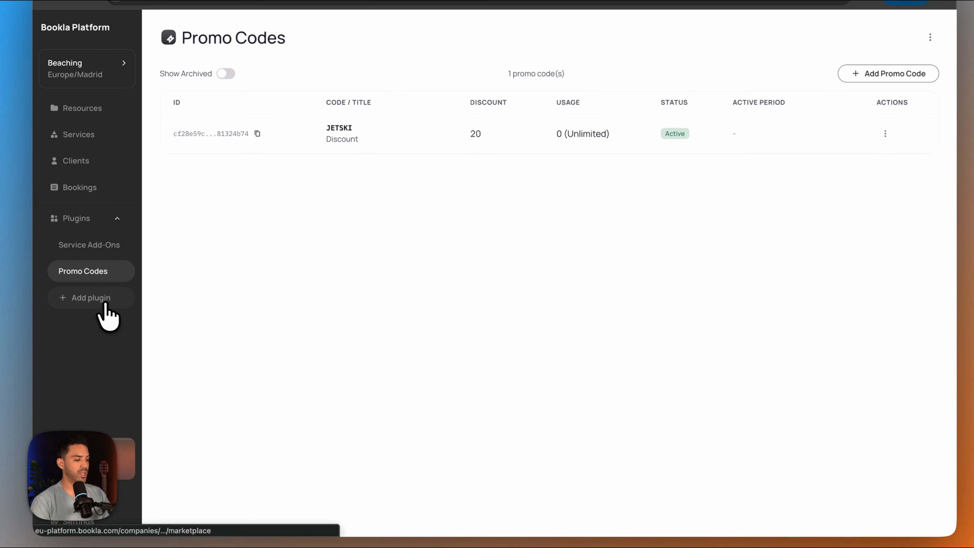
{"action": "left_click", "coordinate": [94, 355]}
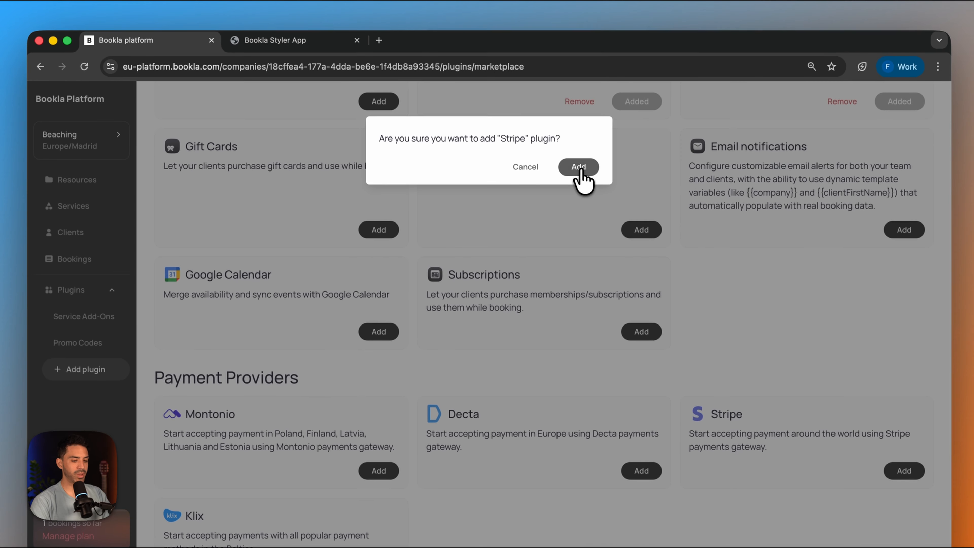
{"action": "left_click", "coordinate": [561, 144]}
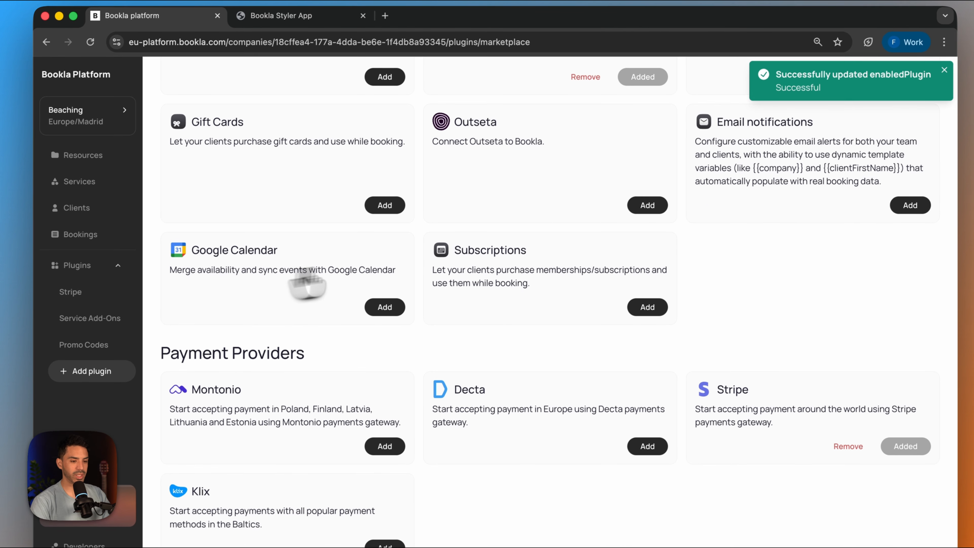
{"action": "left_click", "coordinate": [71, 292]}
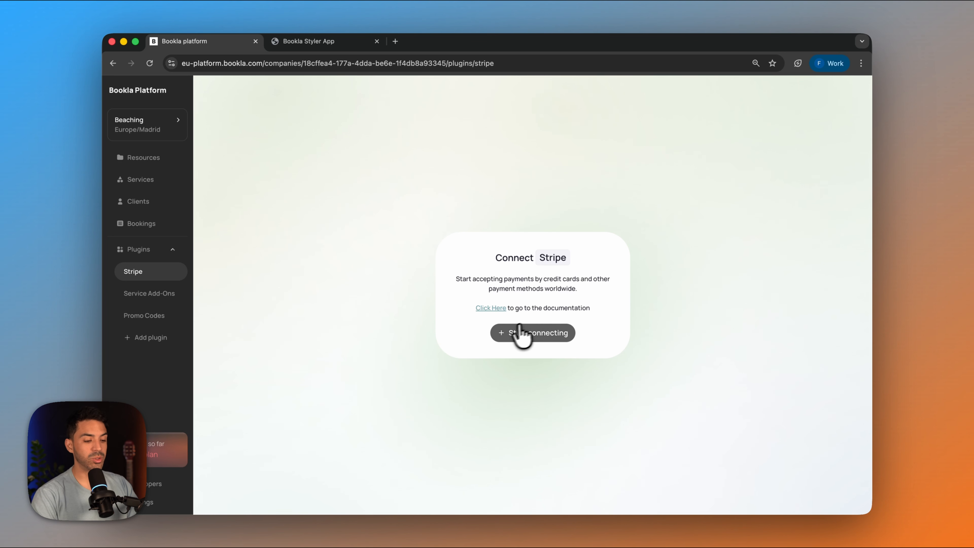
{"action": "left_click", "coordinate": [533, 332]}
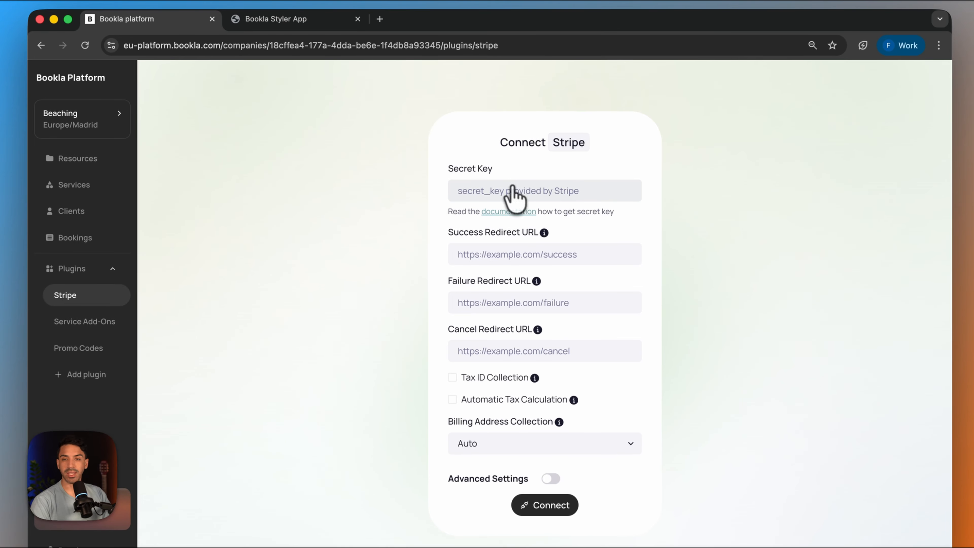
- Open the Stripe dashboard from stripe.com in a new browser tab
{"action": "left_click", "coordinate": [379, 19]}
{"action": "type", "text": "stripe.com"}
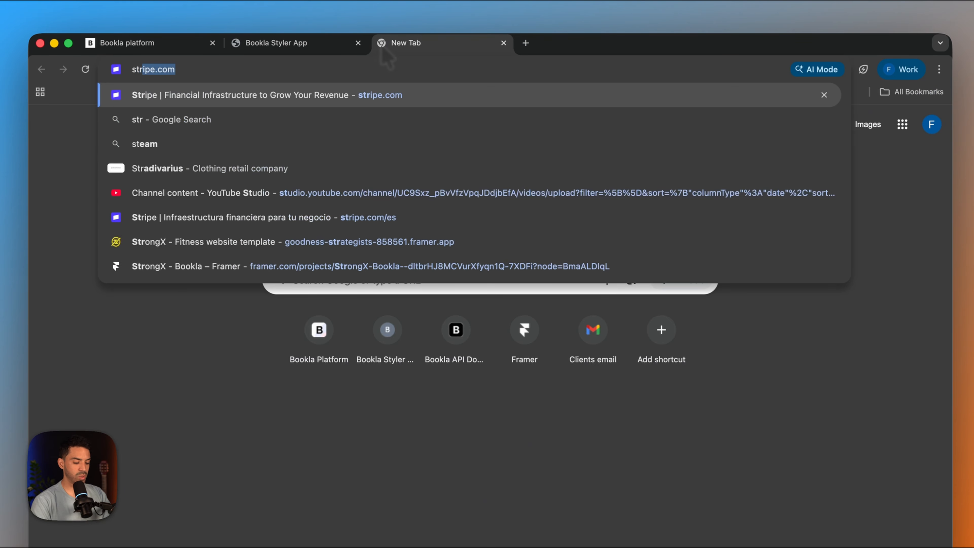
{"action": "left_click", "coordinate": [226, 96]}
{"action": "left_click", "coordinate": [743, 107]}
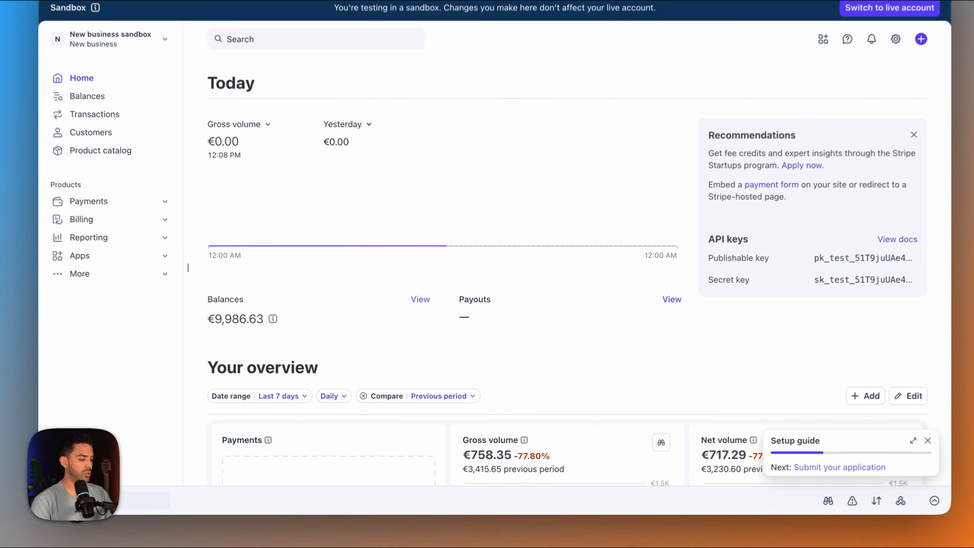
- Copy the standard secret key from Stripe's developer API keys and paste it into the Secret Key field of Bookla's Stripe connection
{"action": "left_click", "coordinate": [138, 502]}
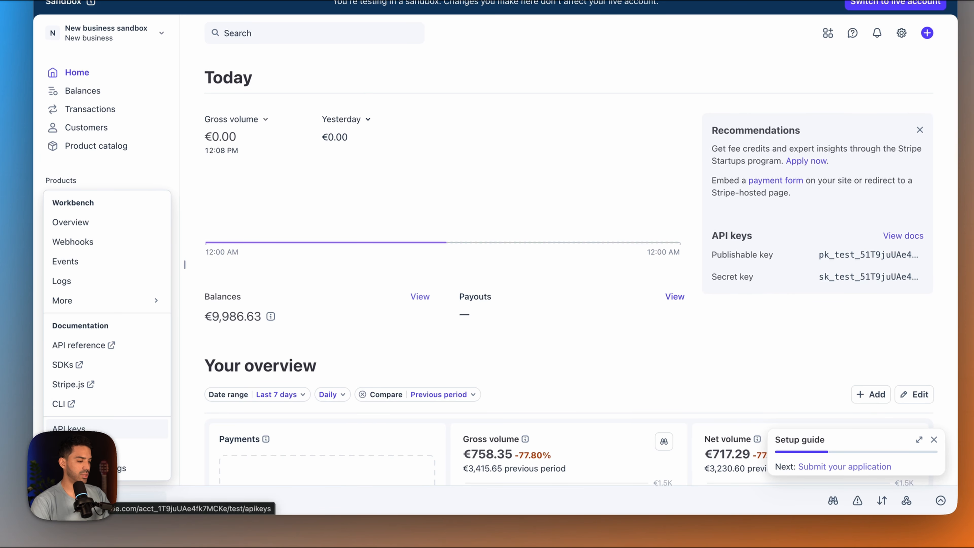
{"action": "left_click", "coordinate": [85, 433]}
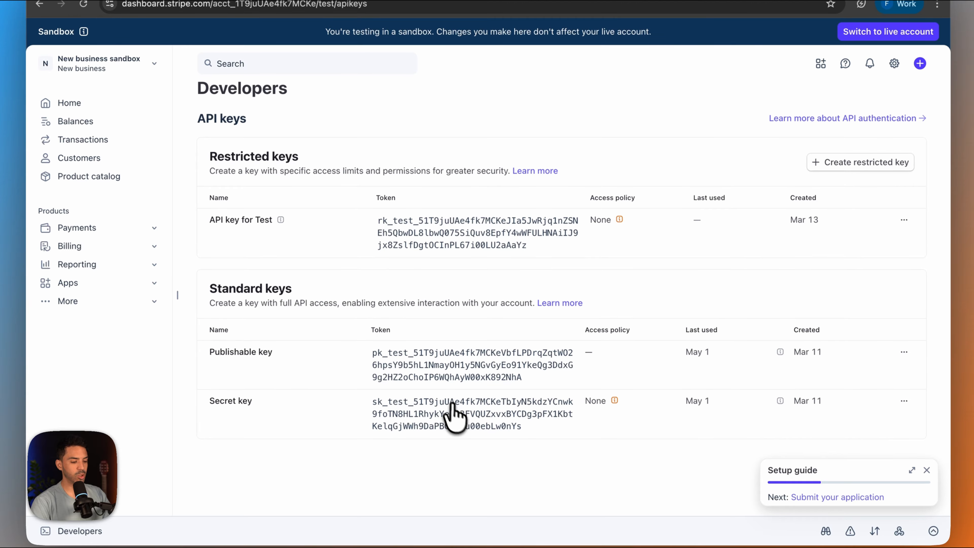
{"action": "left_click", "coordinate": [453, 404]}
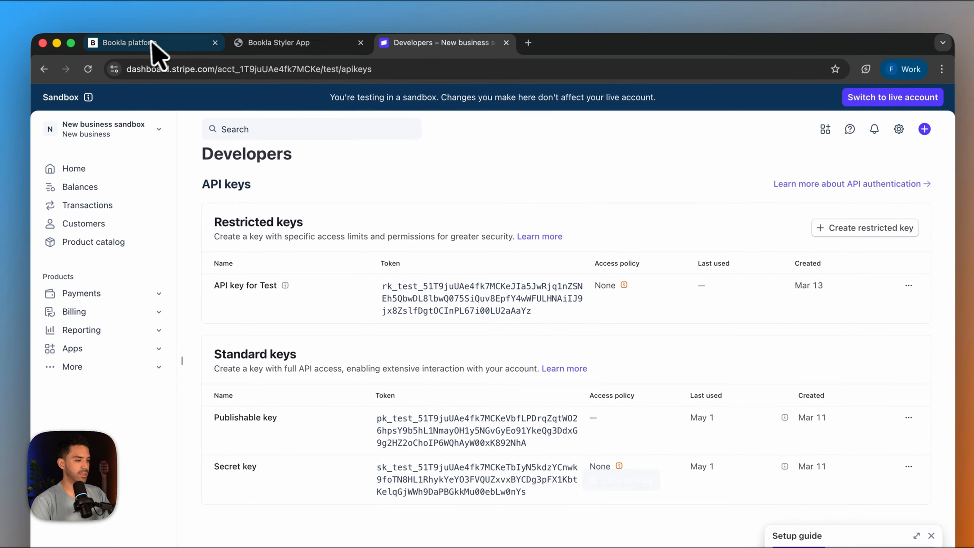
{"action": "left_click", "coordinate": [155, 54]}
{"action": "left_click", "coordinate": [523, 217]}
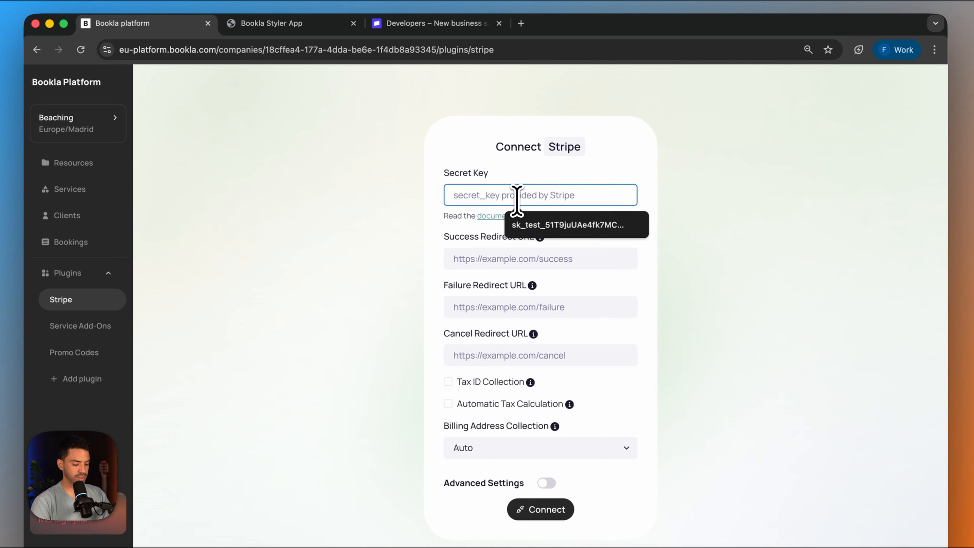
{"action": "key", "text": "super+v"}
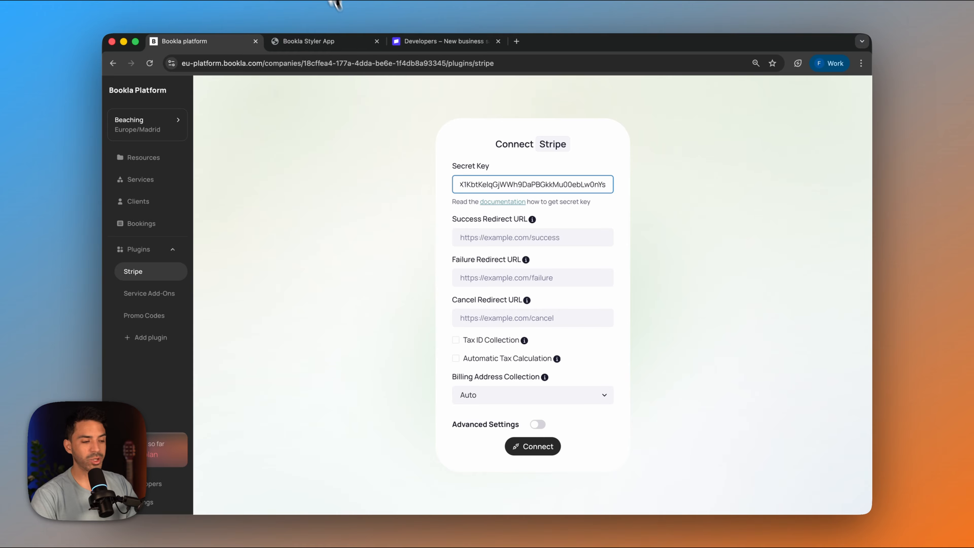
{"action": "left_click", "coordinate": [472, 237]}
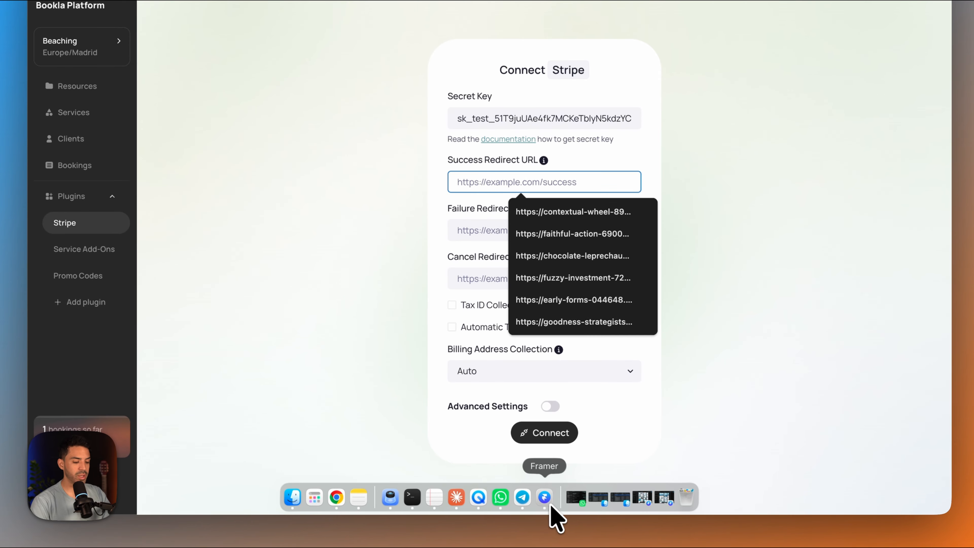
{"action": "left_click", "coordinate": [551, 506]}
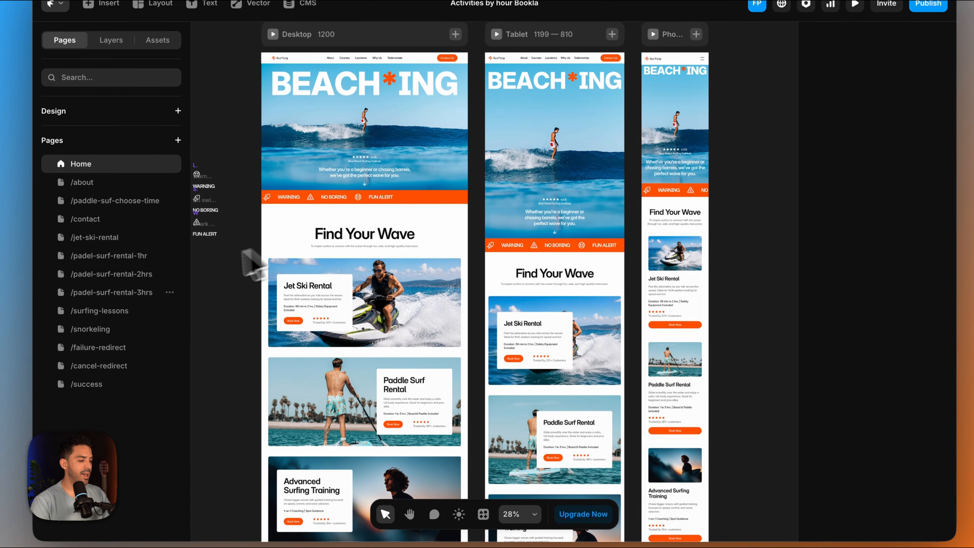
{"action": "left_click", "coordinate": [92, 386]}
{"action": "left_click", "coordinate": [928, 4]}
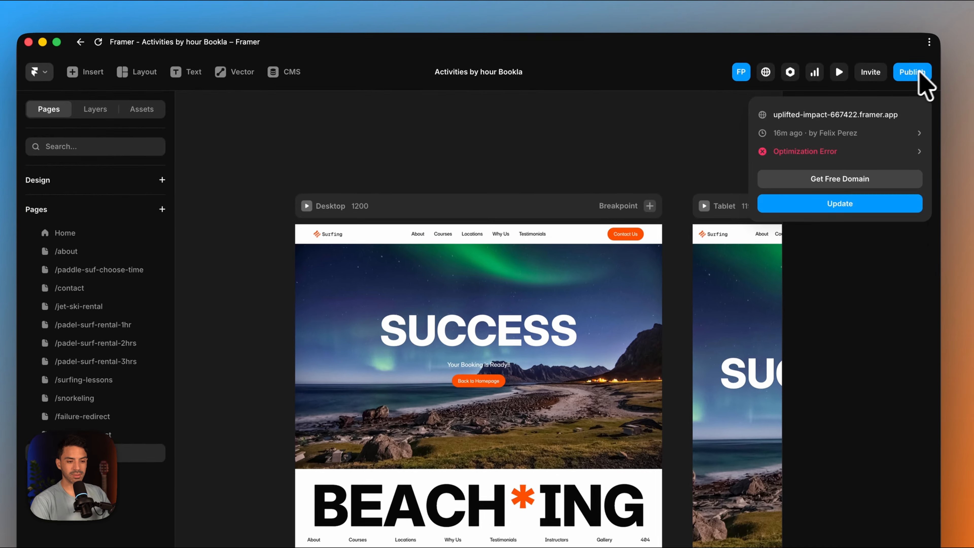
{"action": "left_click", "coordinate": [848, 83]}
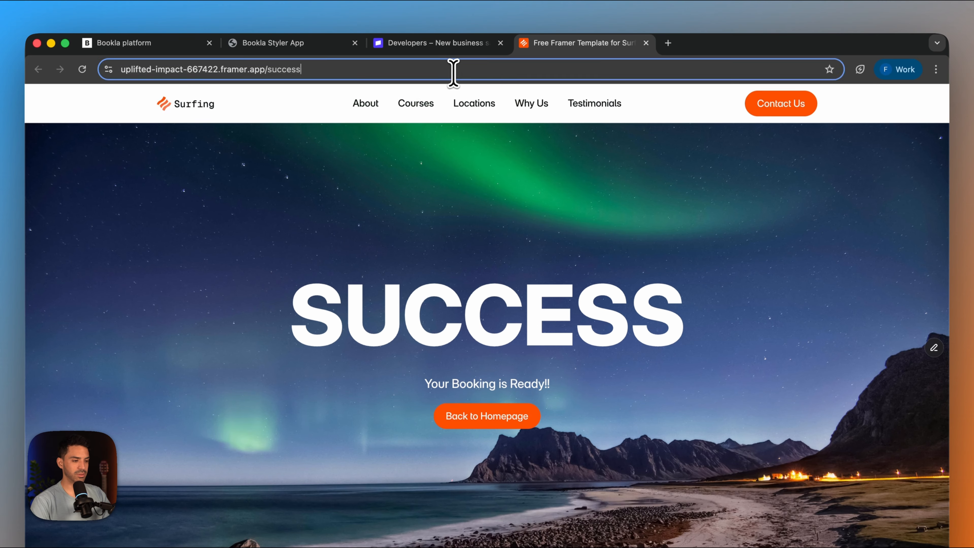
{"action": "left_click", "coordinate": [445, 70]}
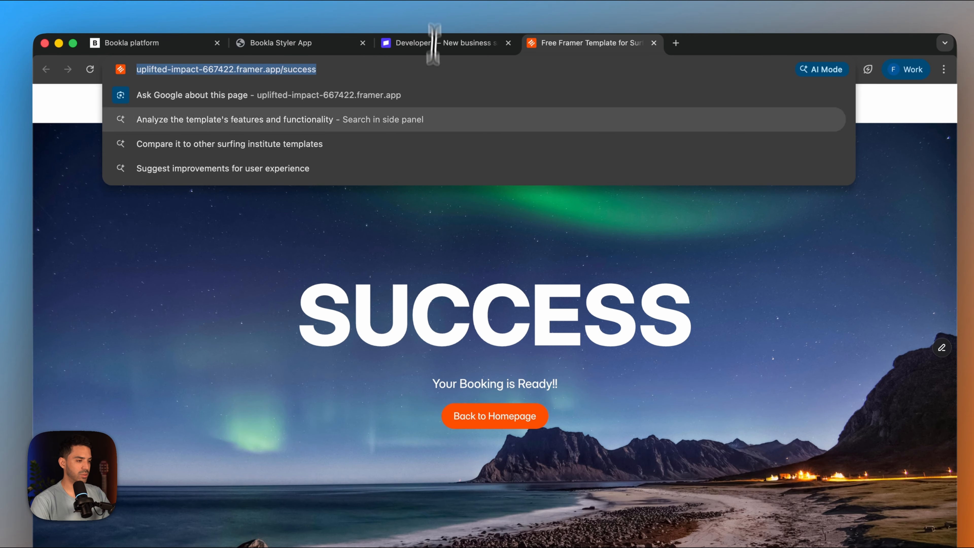
{"action": "left_click", "coordinate": [169, 44]}
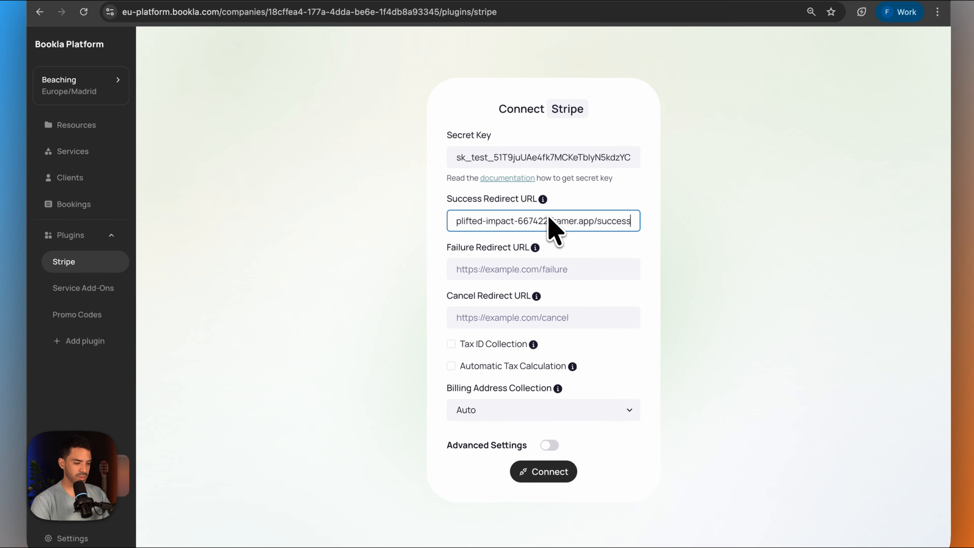
{"action": "left_click", "coordinate": [548, 269]}
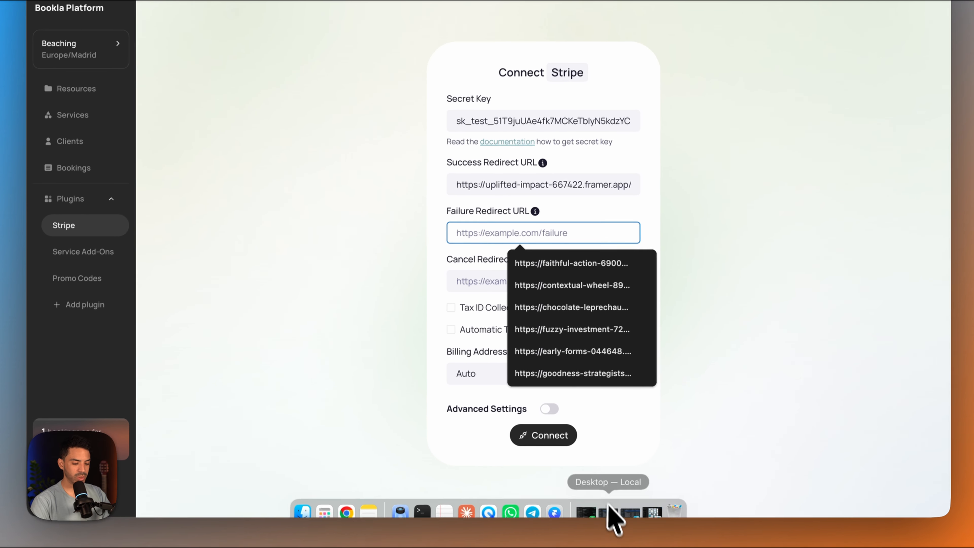
{"action": "left_click", "coordinate": [560, 509]}
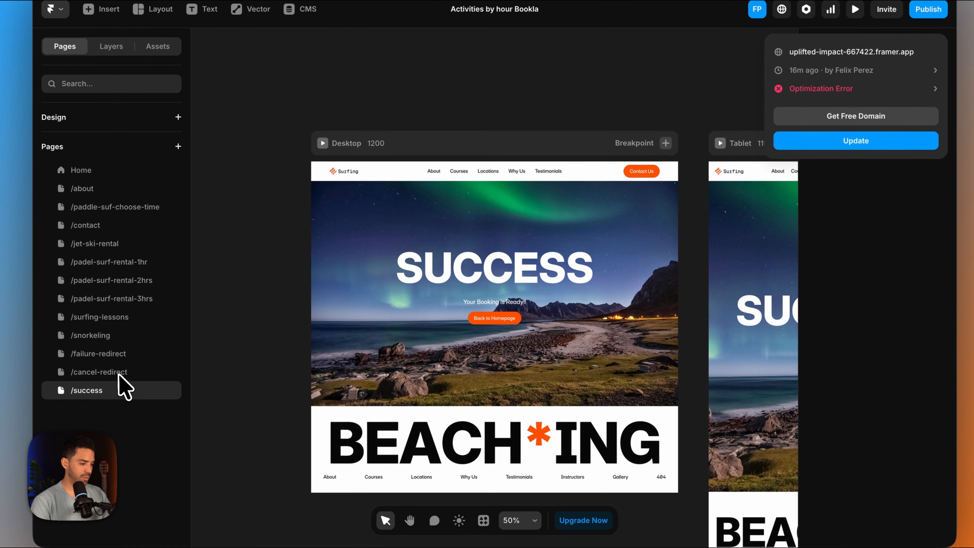
{"action": "left_click", "coordinate": [115, 355]}
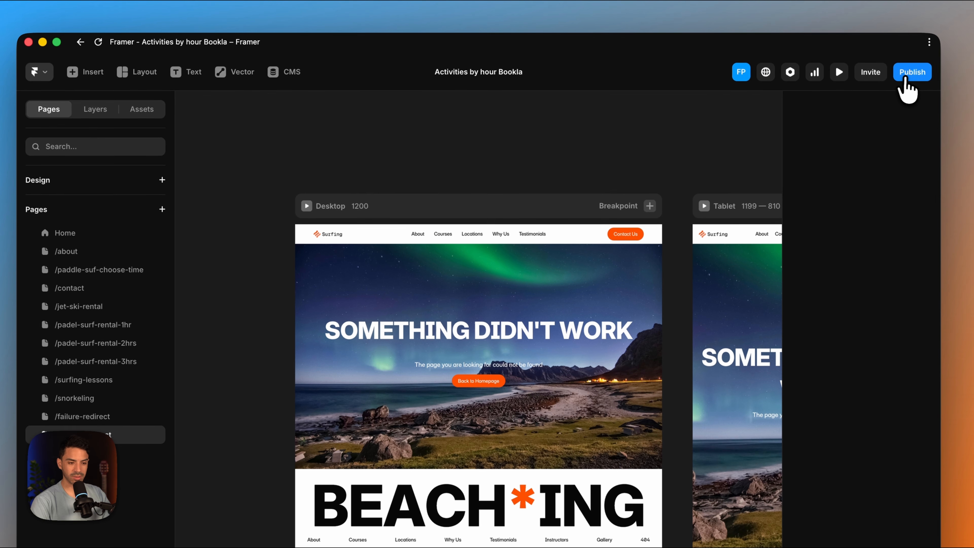
{"action": "left_click", "coordinate": [920, 38]}
{"action": "right_click", "coordinate": [872, 78]}
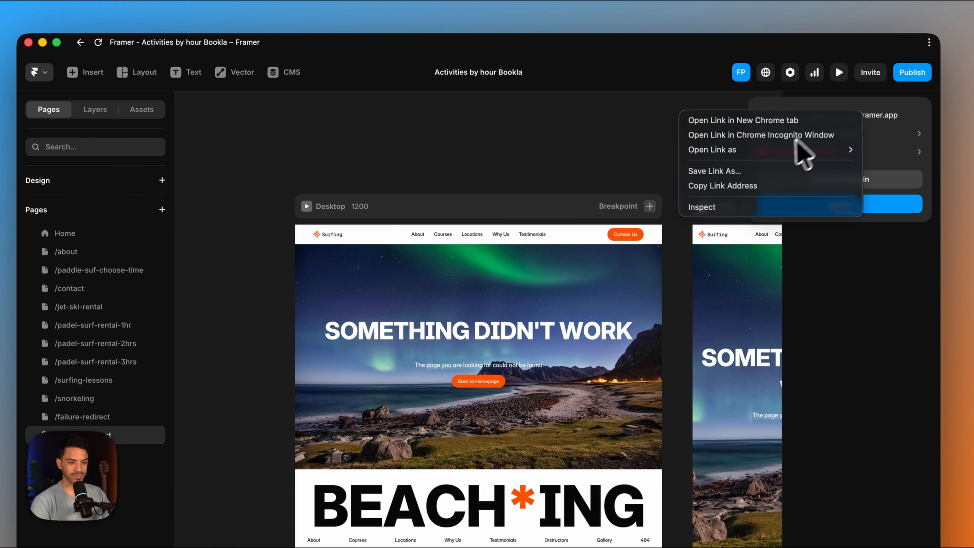
{"action": "left_click", "coordinate": [758, 187]}
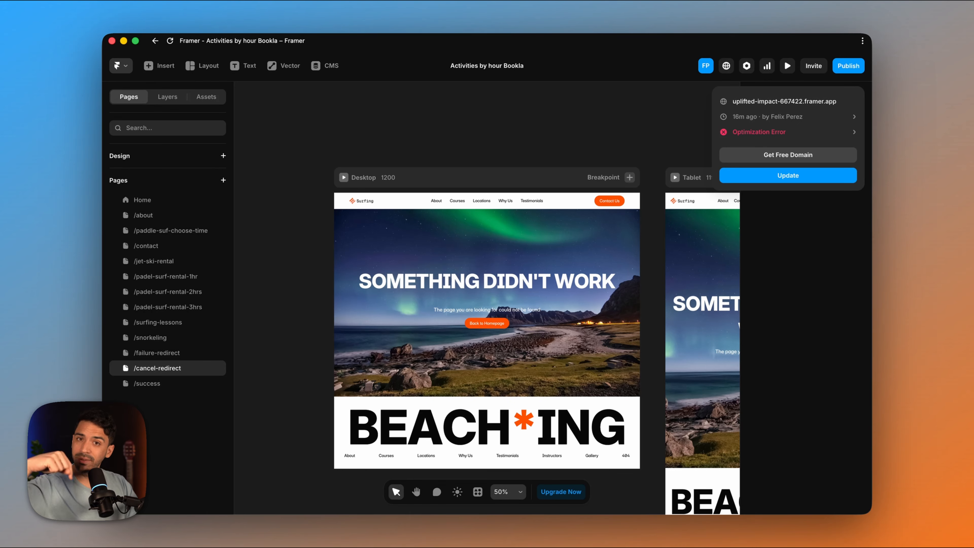
{"action": "mouse_move", "coordinate": [507, 522]}
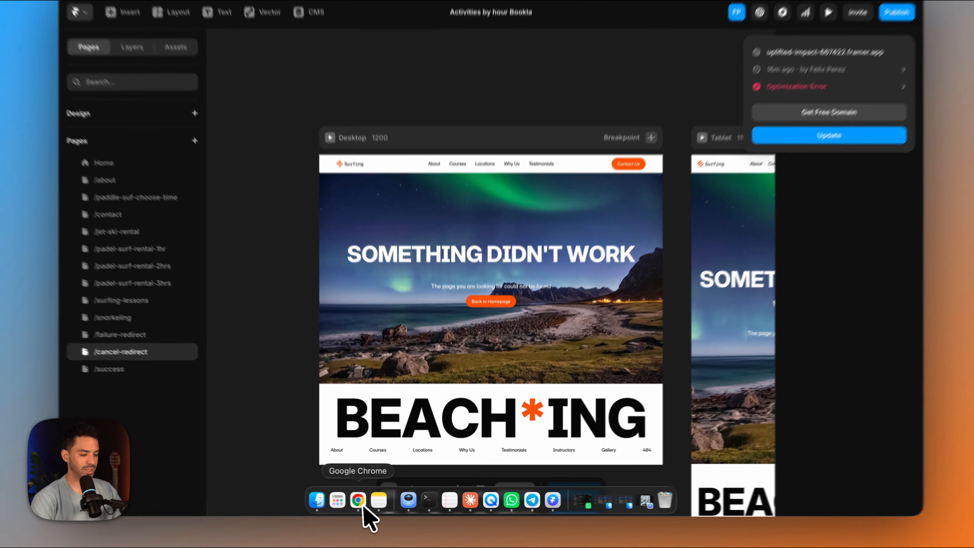
{"action": "left_click", "coordinate": [363, 507]}
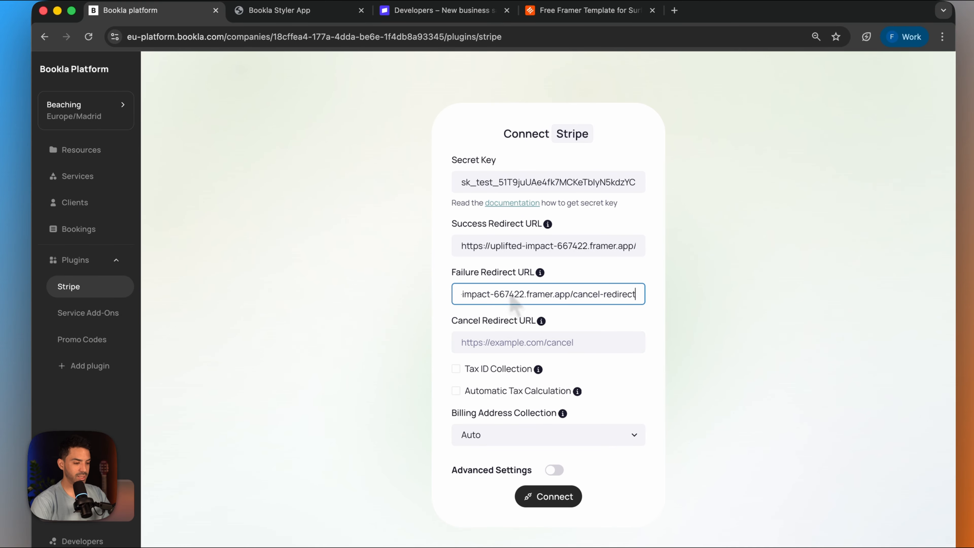
{"action": "left_click", "coordinate": [495, 340]}
{"action": "mouse_move", "coordinate": [320, 505]}
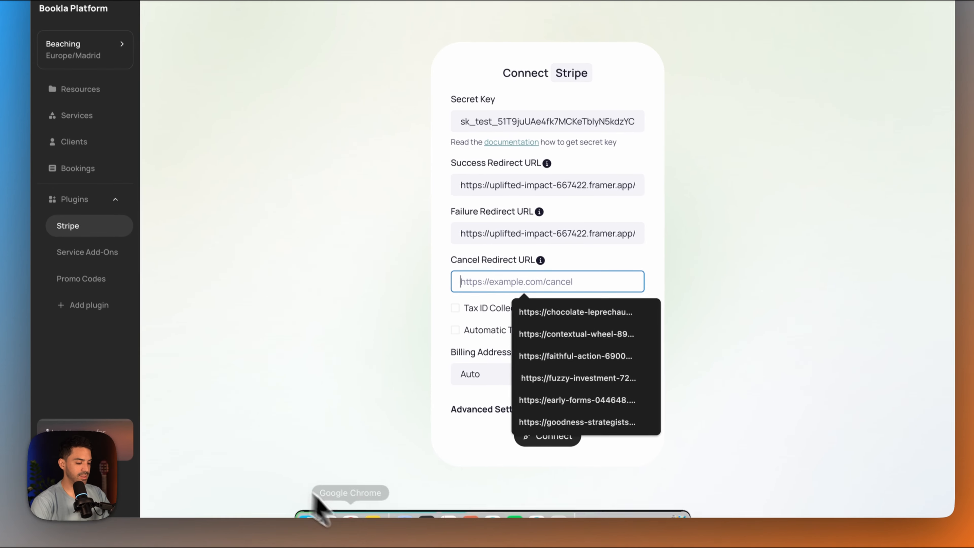
{"action": "left_click", "coordinate": [558, 498]}
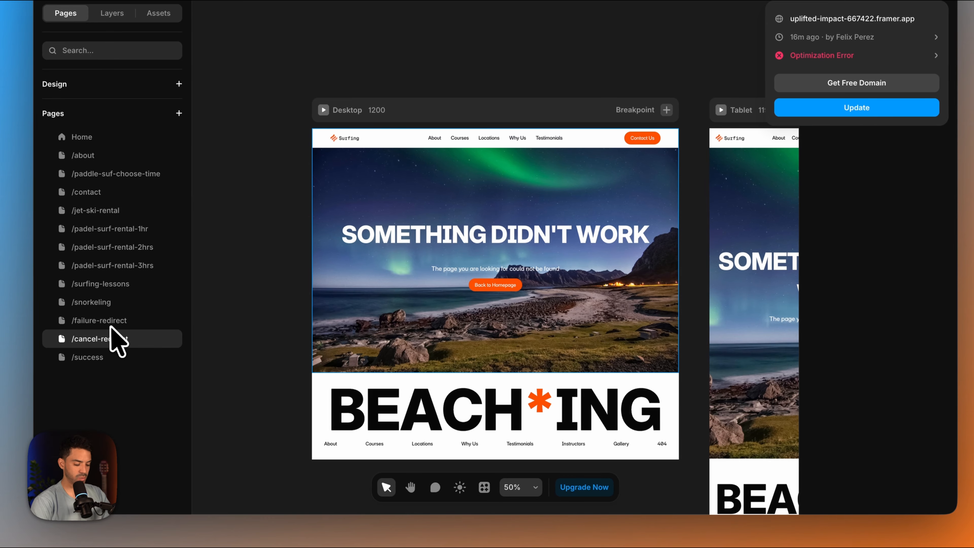
{"action": "left_click", "coordinate": [127, 321]}
{"action": "left_click", "coordinate": [913, 69]}
{"action": "left_click", "coordinate": [935, 18]}
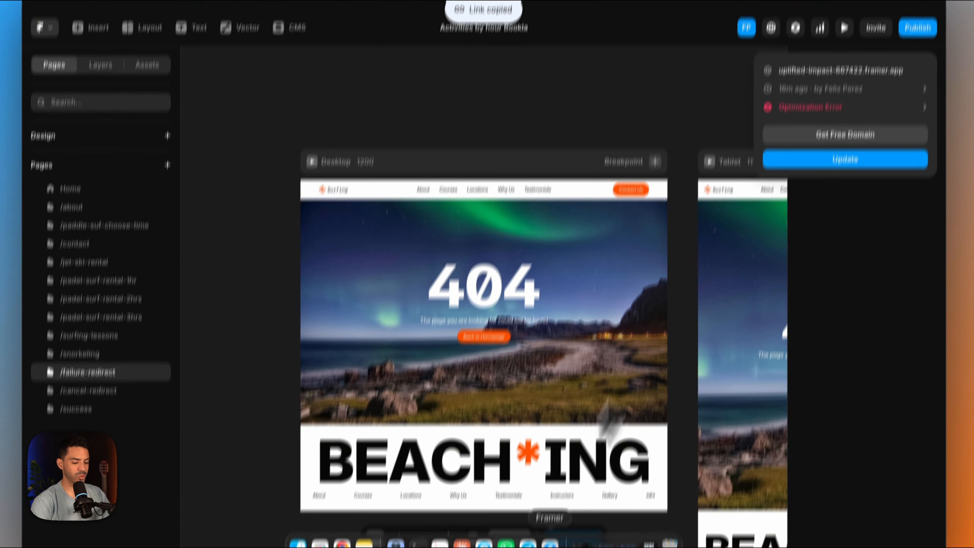
{"action": "left_click", "coordinate": [364, 542]}
{"action": "type", "text": "https://uplifted-impact-667422.framer.app/failure-redirect"}
{"action": "left_click", "coordinate": [544, 449]}
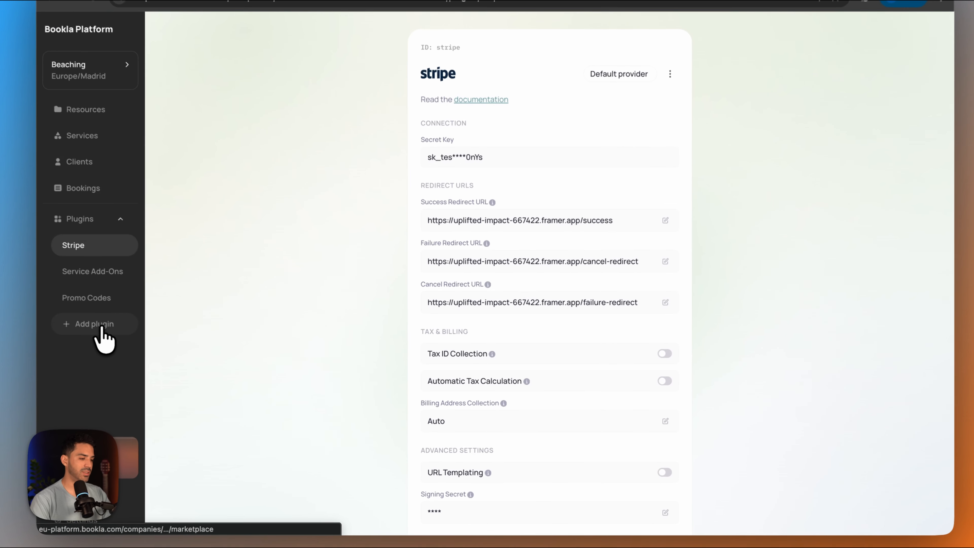
- Add the Booking Rules plugin from the plugin marketplace and open it
{"action": "left_click", "coordinate": [153, 338]}
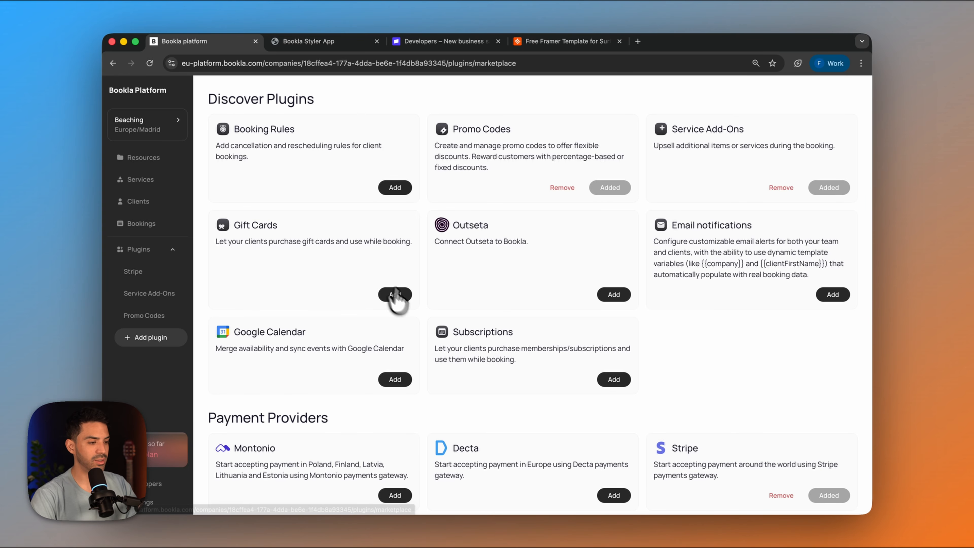
{"action": "scroll", "coordinate": [407, 311], "scroll_direction": "down", "scroll_amount": 1}
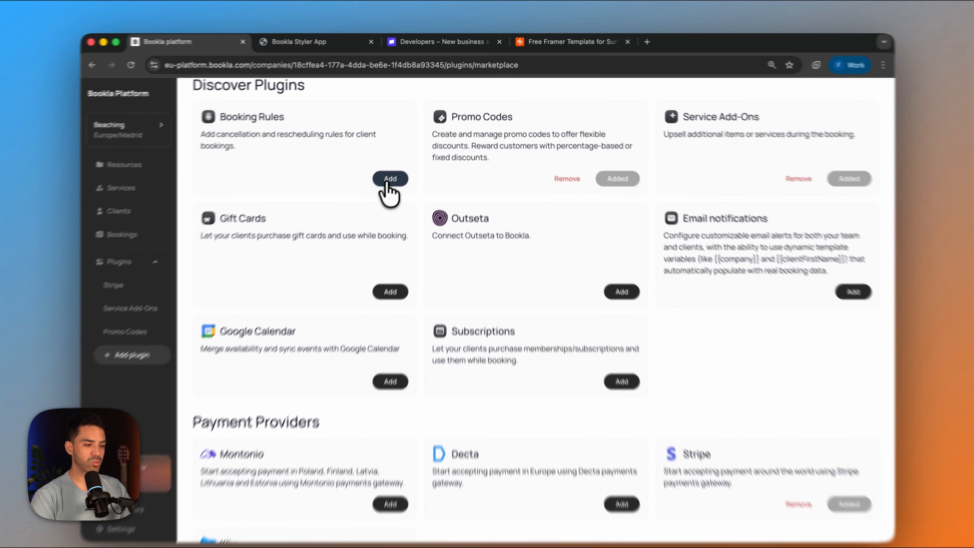
{"action": "left_click", "coordinate": [389, 184]}
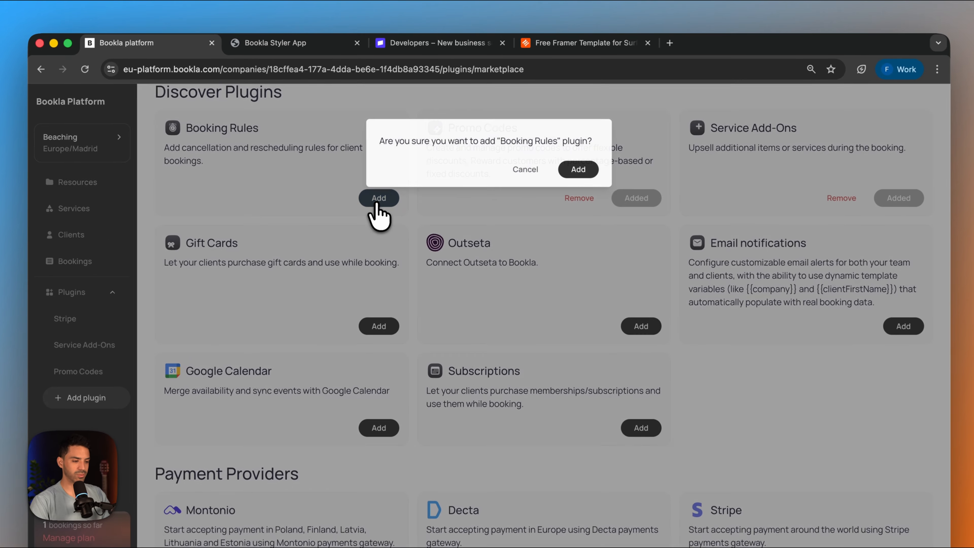
{"action": "left_click", "coordinate": [561, 141]}
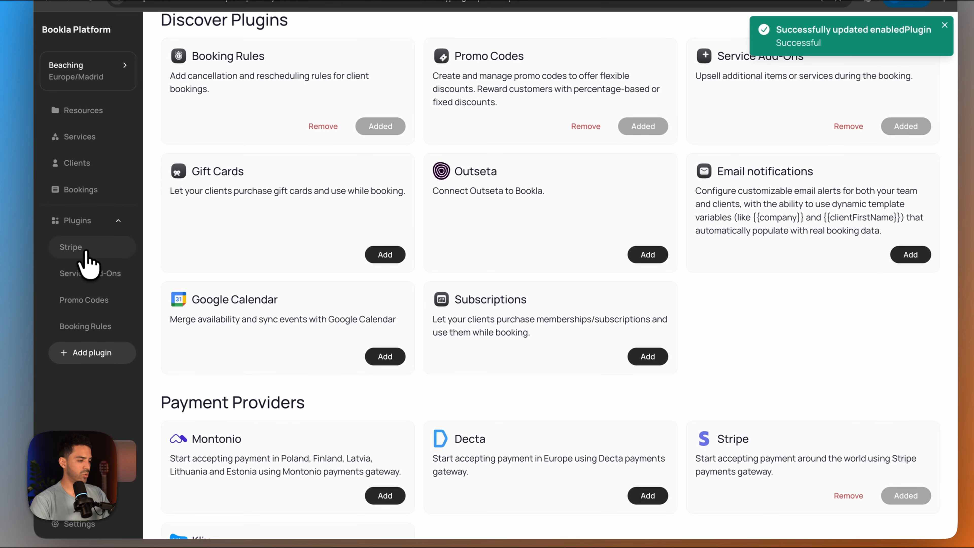
{"action": "left_click", "coordinate": [82, 327]}
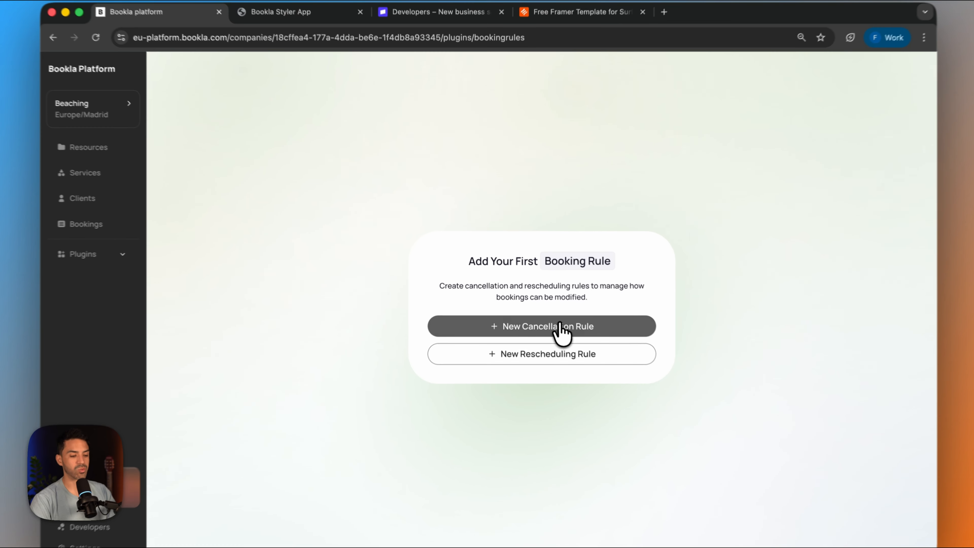
- Start a new cancellation rule named Cancellation Policy
{"action": "left_click", "coordinate": [561, 328]}
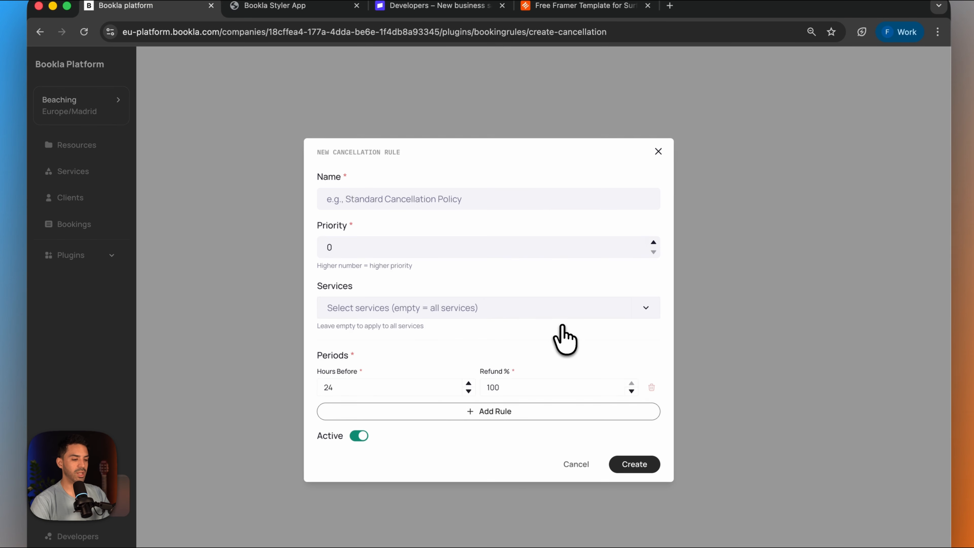
{"action": "left_click", "coordinate": [418, 200]}
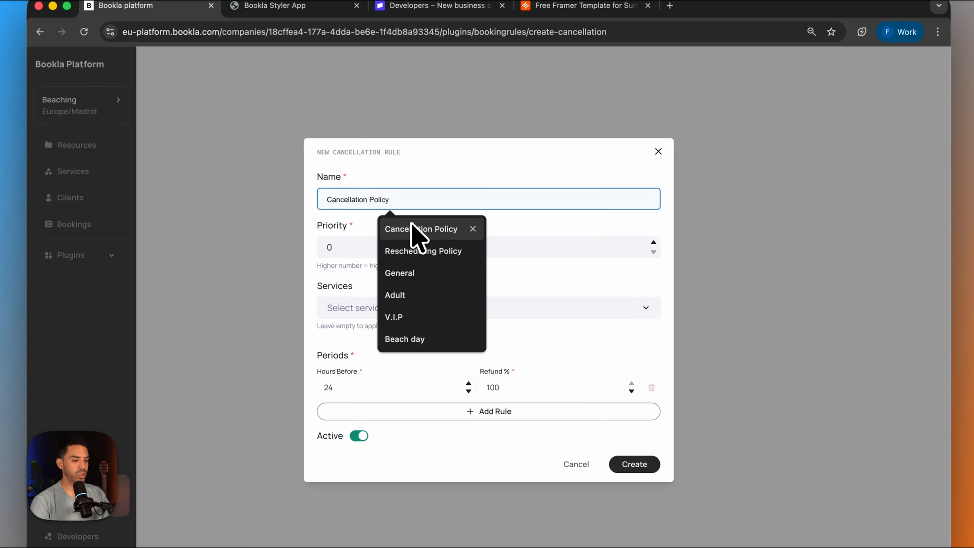
{"action": "left_click", "coordinate": [441, 229]}
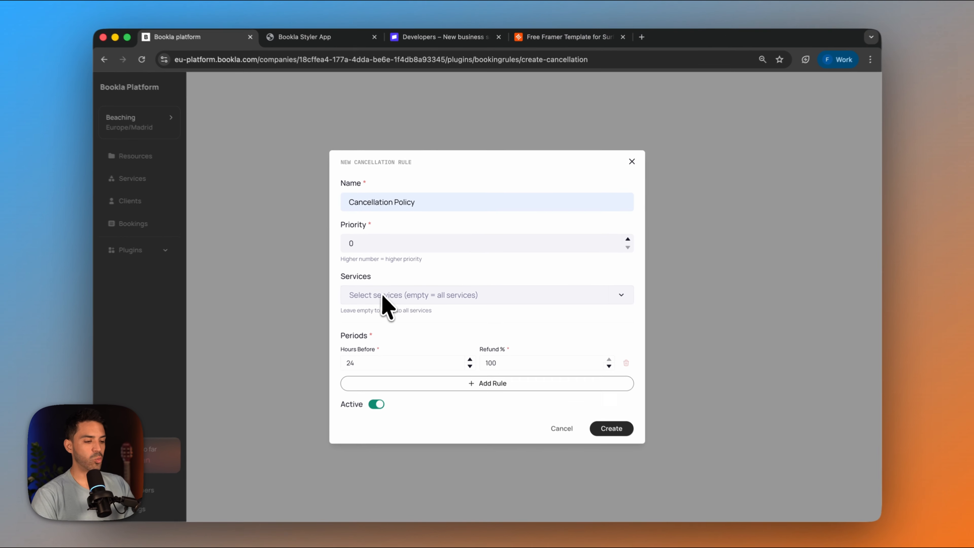
{"action": "left_click", "coordinate": [381, 310]}
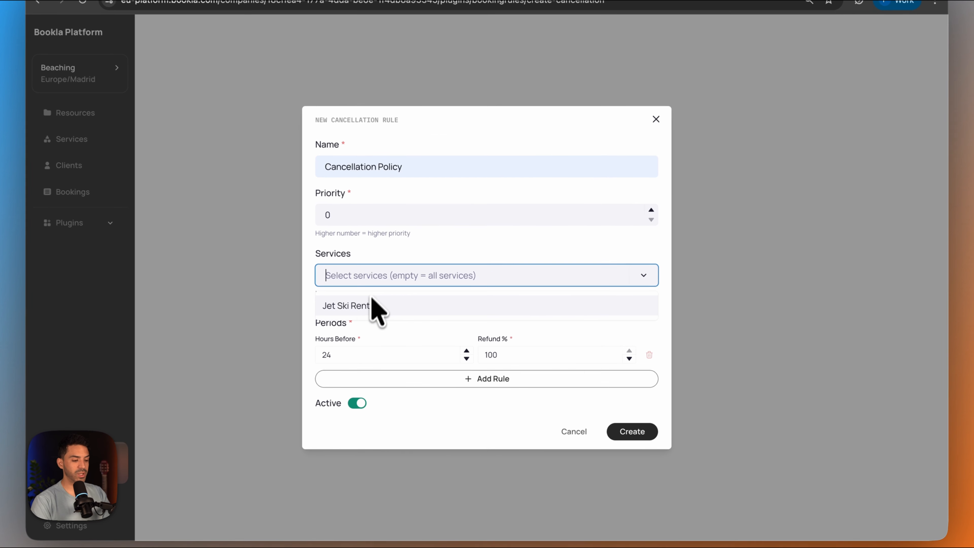
{"action": "left_click", "coordinate": [391, 318]}
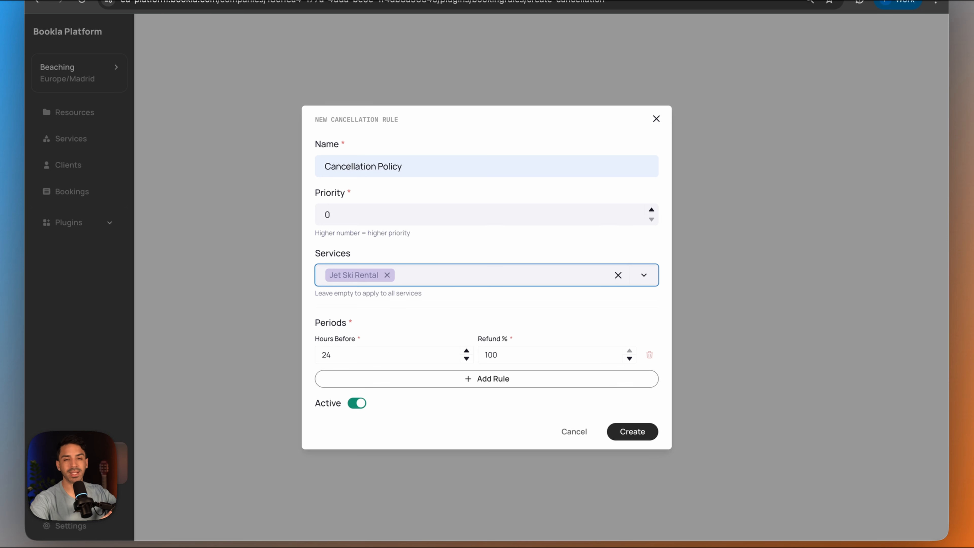
{"action": "left_click", "coordinate": [618, 275]}
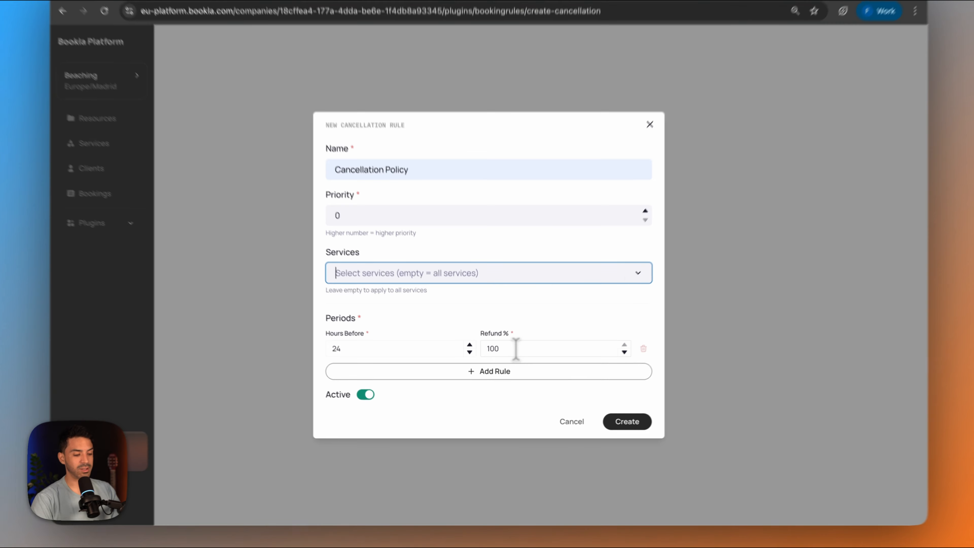
- Set the first cancellation period to 48 hours before the booking with a 95% refund
{"action": "double_click", "coordinate": [503, 359]}
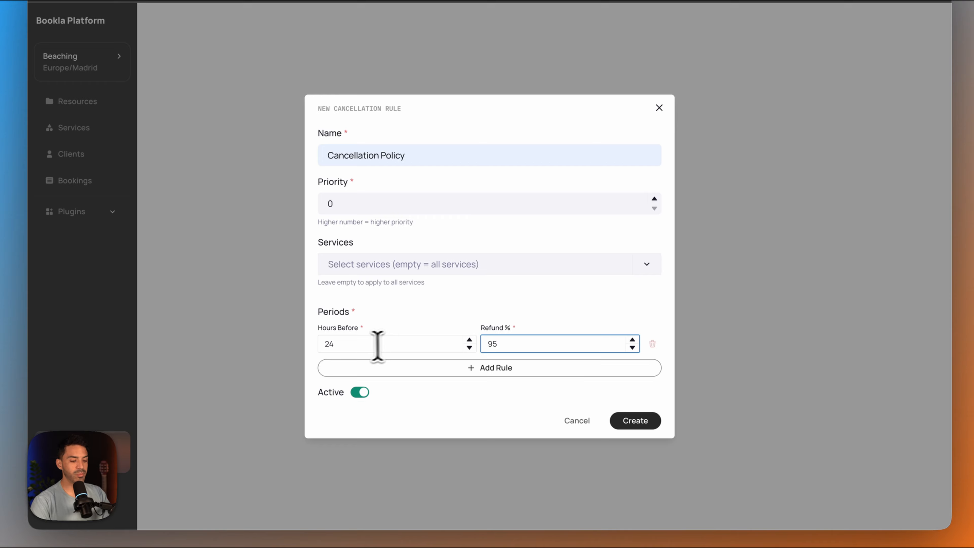
{"action": "left_click", "coordinate": [398, 344]}
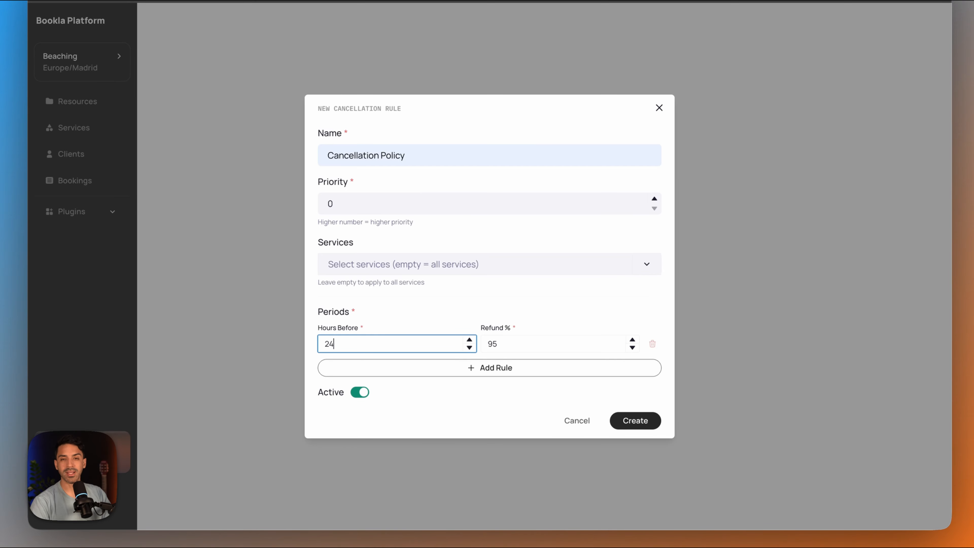
{"action": "left_click_drag", "start_coordinate": [398, 344], "coordinate": [232, 343]}
{"action": "type", "text": "48"}
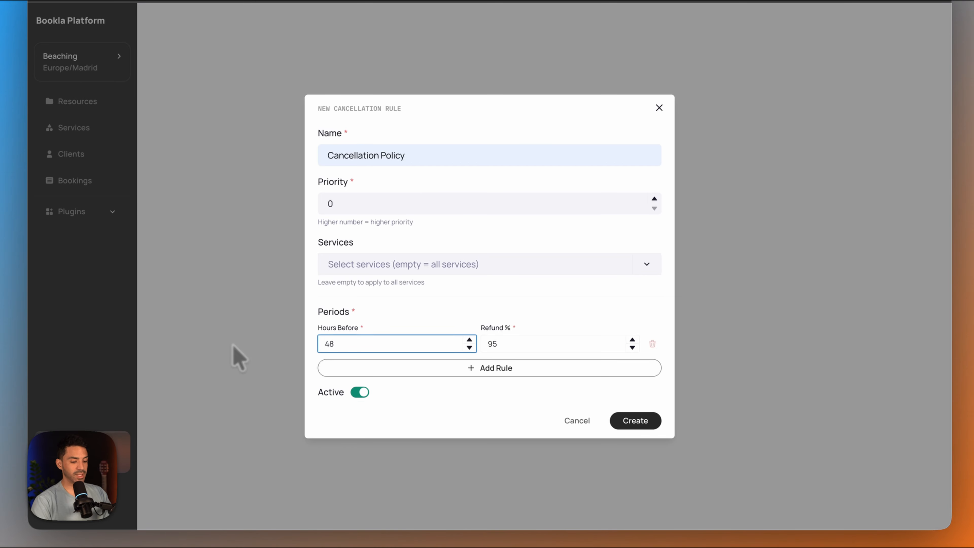
- Add a second cancellation period of 24 hours before the booking with an 80% refund
{"action": "left_click", "coordinate": [512, 368]}
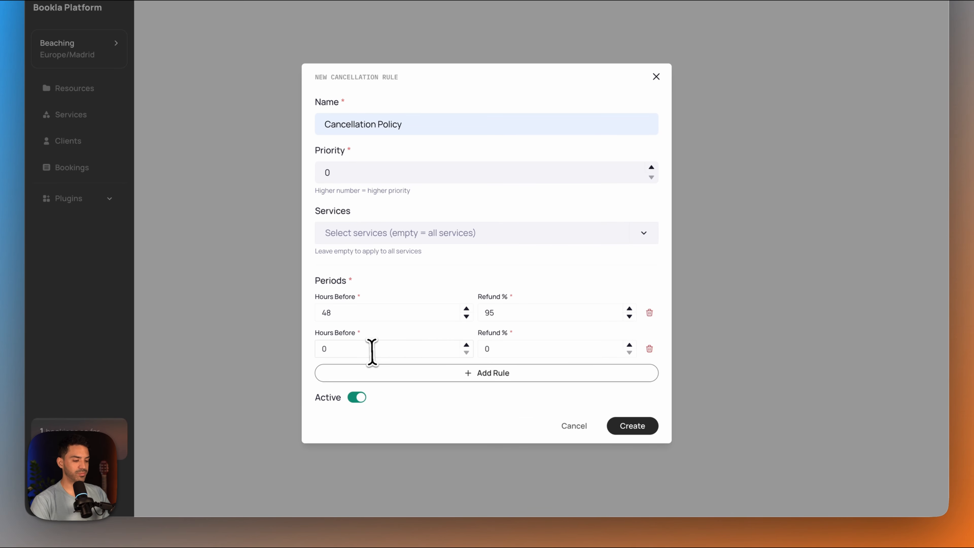
{"action": "left_click_drag", "start_coordinate": [371, 352], "coordinate": [282, 363]}
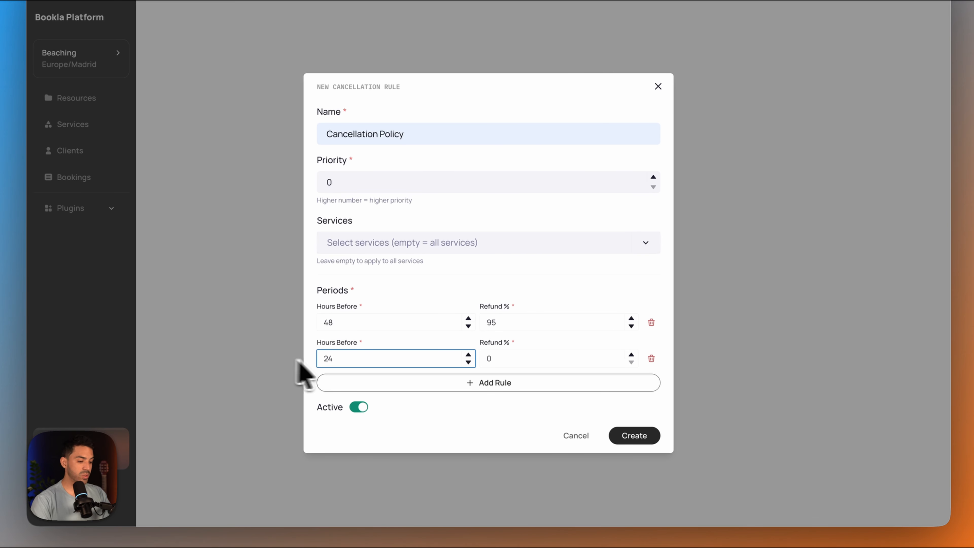
{"action": "left_click_drag", "start_coordinate": [497, 363], "coordinate": [464, 364]}
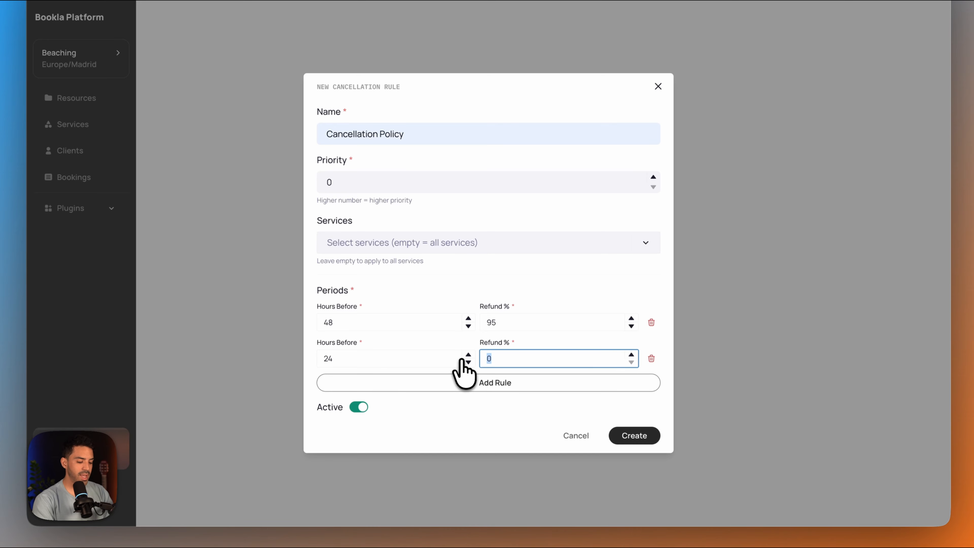
{"action": "type", "text": "80"}
- Add a third cancellation period of 0 hours before the booking with a 10% refund, and create the rule
{"action": "left_click", "coordinate": [458, 383]}
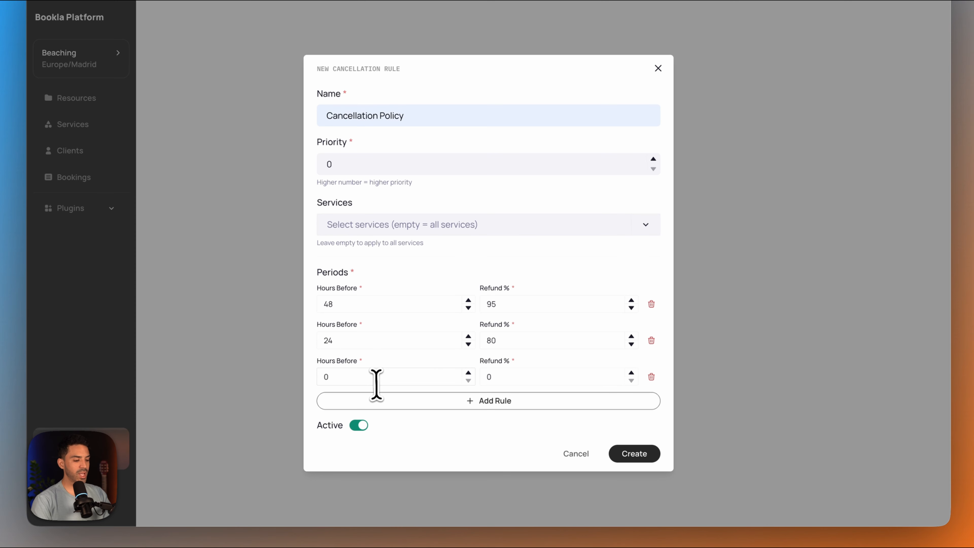
{"action": "left_click_drag", "start_coordinate": [379, 378], "coordinate": [322, 383]}
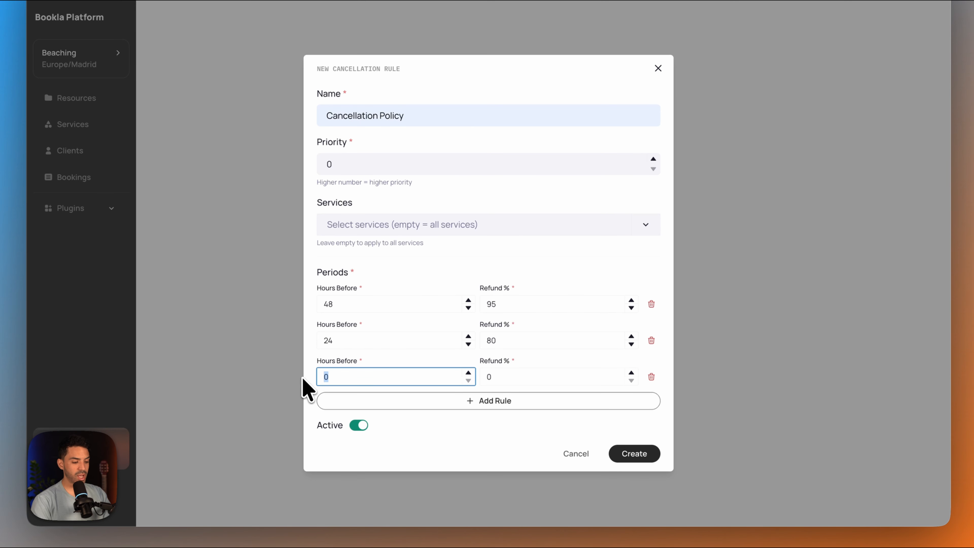
{"action": "left_click", "coordinate": [562, 380]}
{"action": "type", "text": "1"}
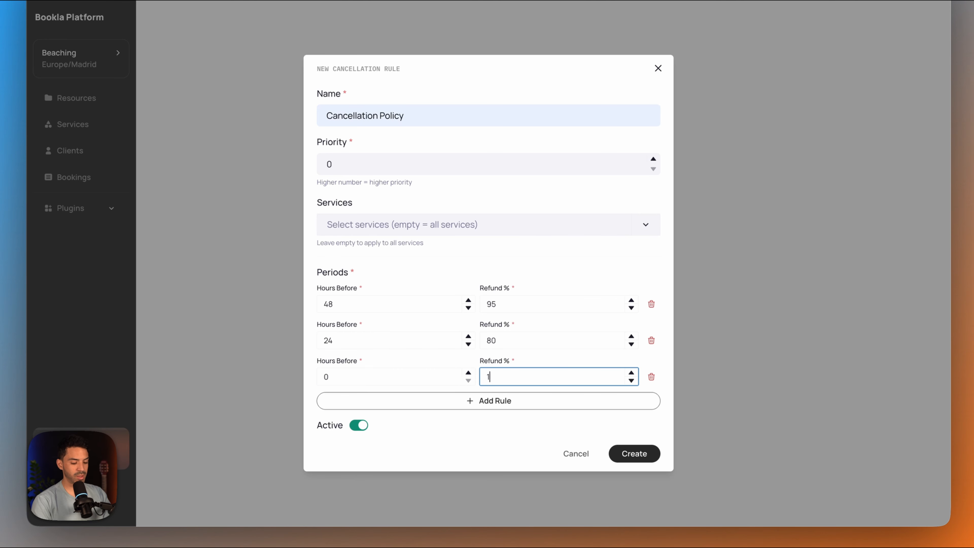
{"action": "type", "text": "0"}
{"action": "left_click", "coordinate": [569, 288]}
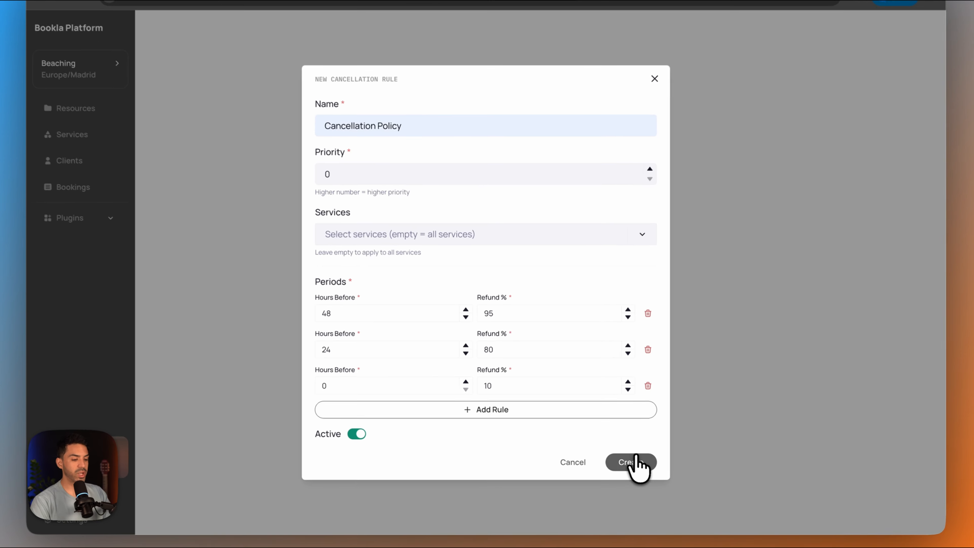
{"action": "left_click", "coordinate": [636, 460]}
- Create a rescheduling rule named Rescheduling Policy for all services, allowed up to 24 hours before booking
{"action": "left_click", "coordinate": [280, 73]}
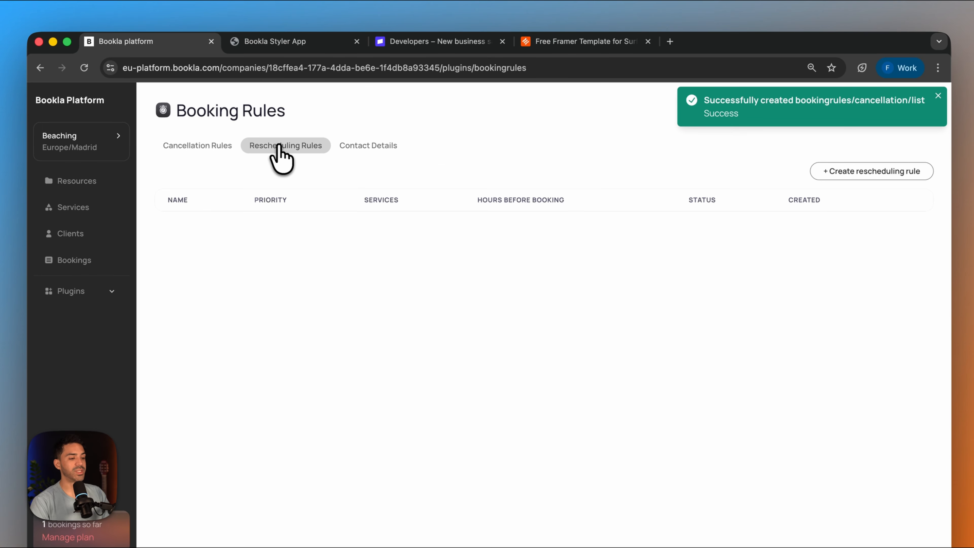
{"action": "left_click", "coordinate": [883, 174]}
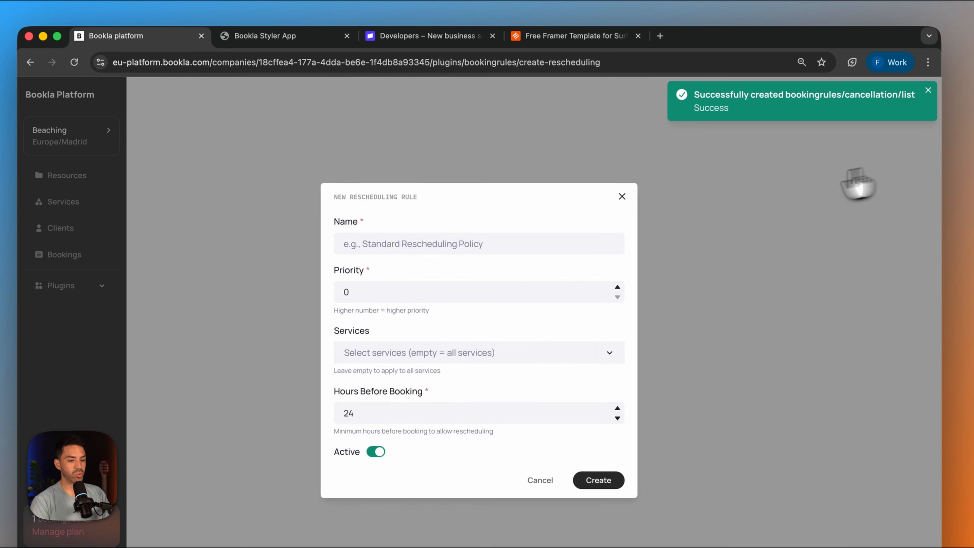
{"action": "left_click", "coordinate": [392, 244]}
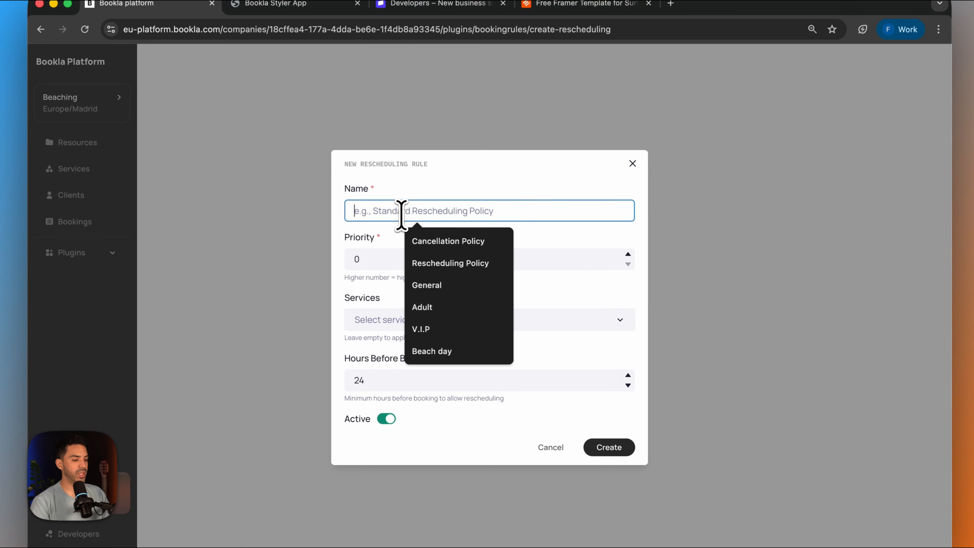
{"action": "left_click", "coordinate": [429, 263]}
{"action": "left_click", "coordinate": [460, 325]}
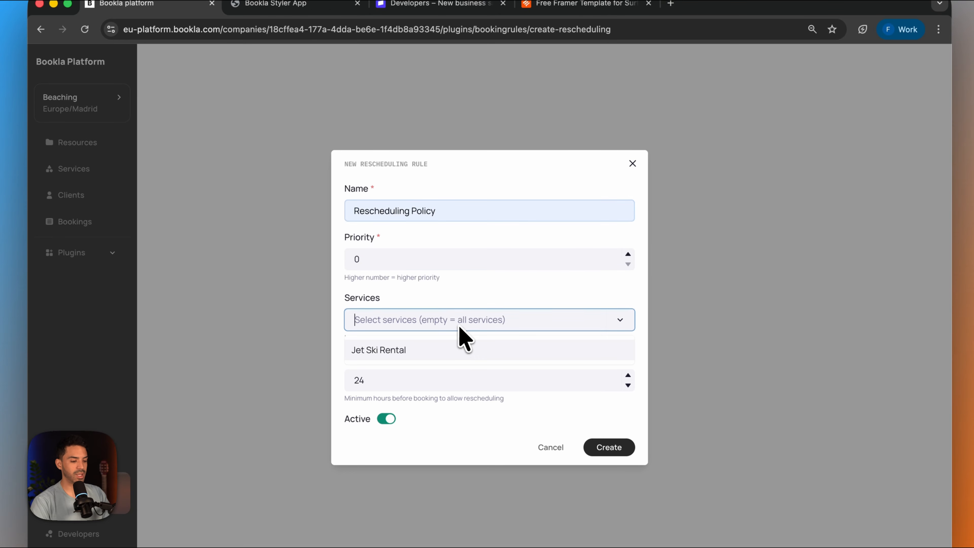
{"action": "left_click", "coordinate": [469, 294]}
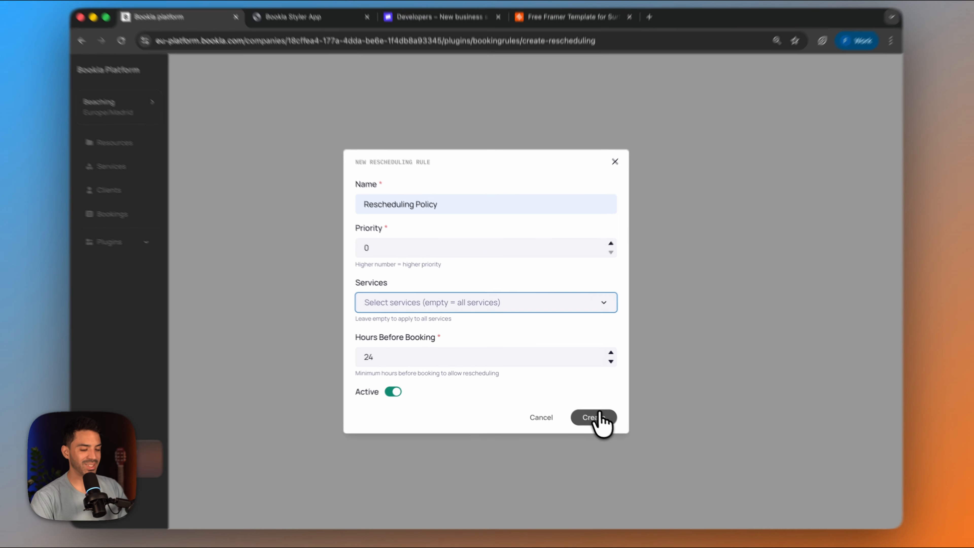
{"action": "left_click", "coordinate": [587, 412]}
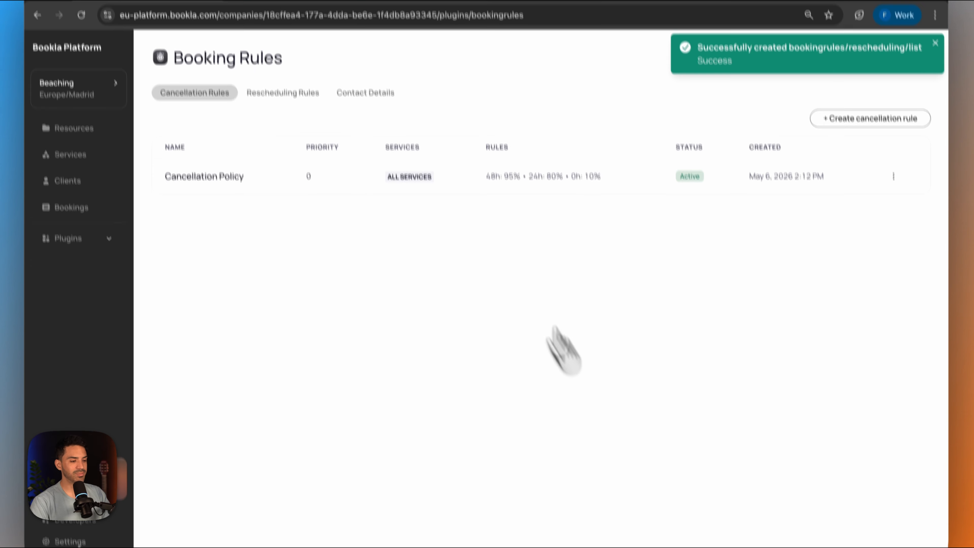
- Fill in the support email address and phone number in the Booking Rules contact details
{"action": "left_click", "coordinate": [351, 94]}
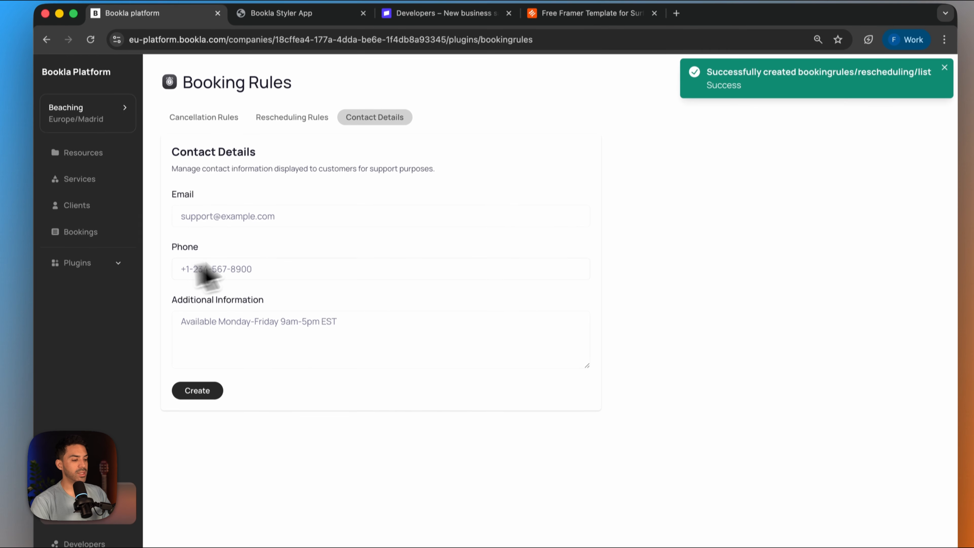
{"action": "left_click", "coordinate": [291, 251]}
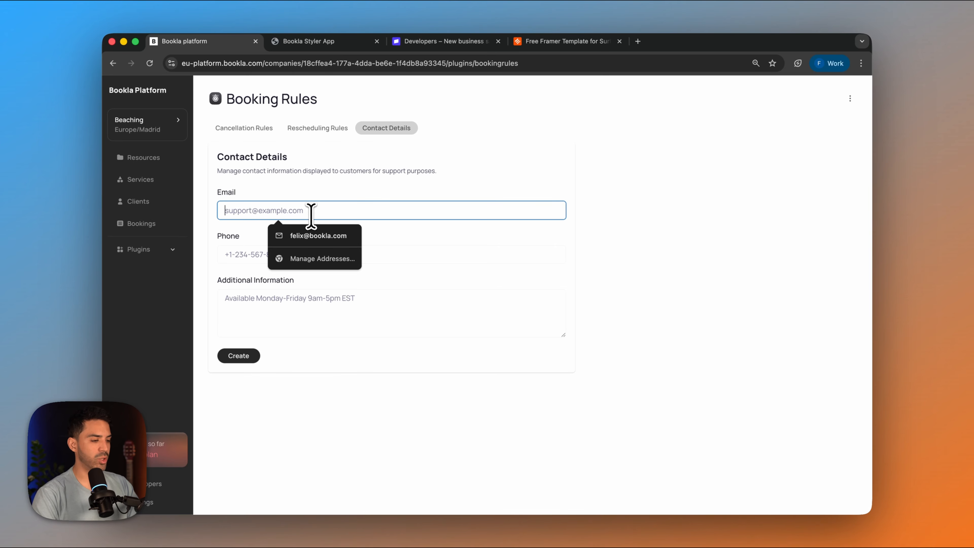
{"action": "type", "text": "fel"}
{"action": "left_click", "coordinate": [318, 236]}
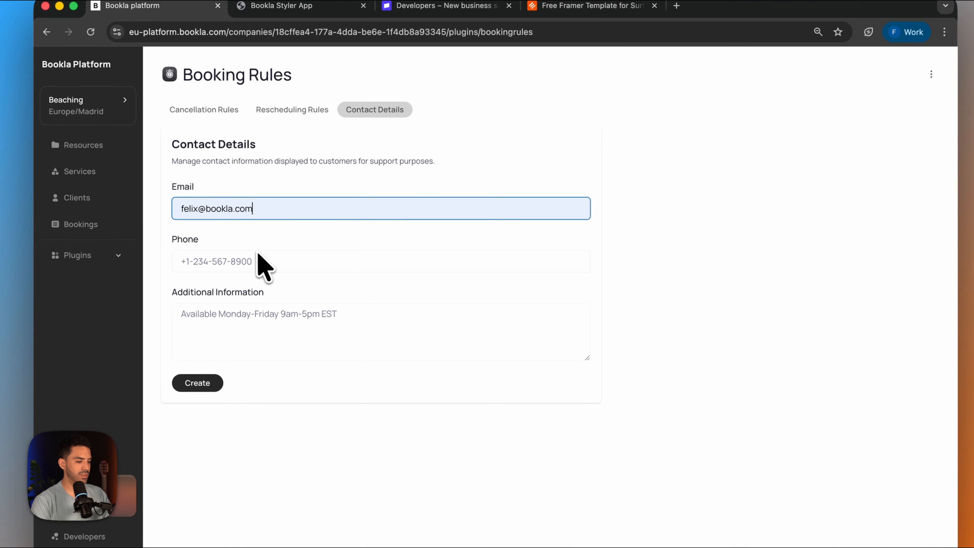
{"action": "left_click", "coordinate": [287, 249]}
{"action": "type", "text": "+1 234 567 8900"}
- Enter the additional information as working hours from Monday to Friday, 8 am. till 8 pm., and create the contact details
{"action": "left_click", "coordinate": [238, 314]}
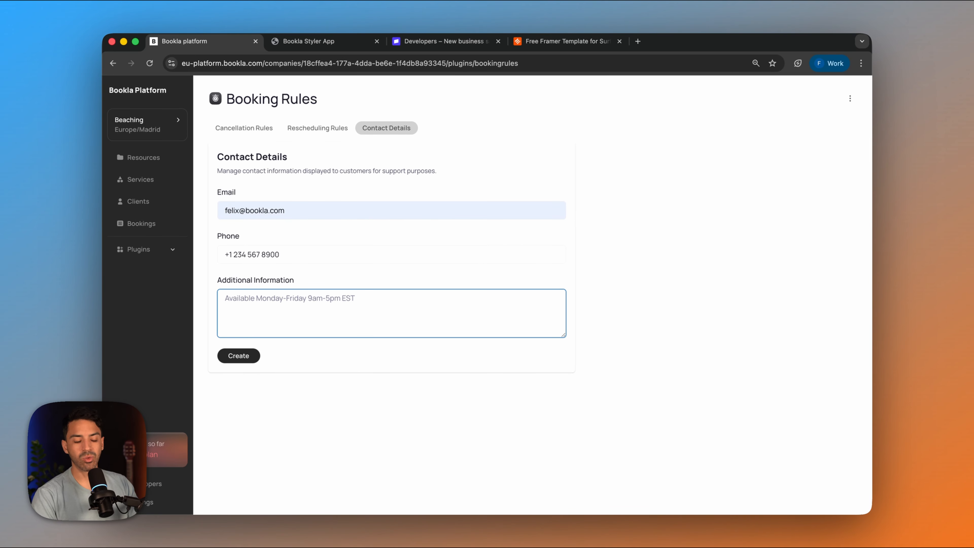
{"action": "type", "text": "W"}
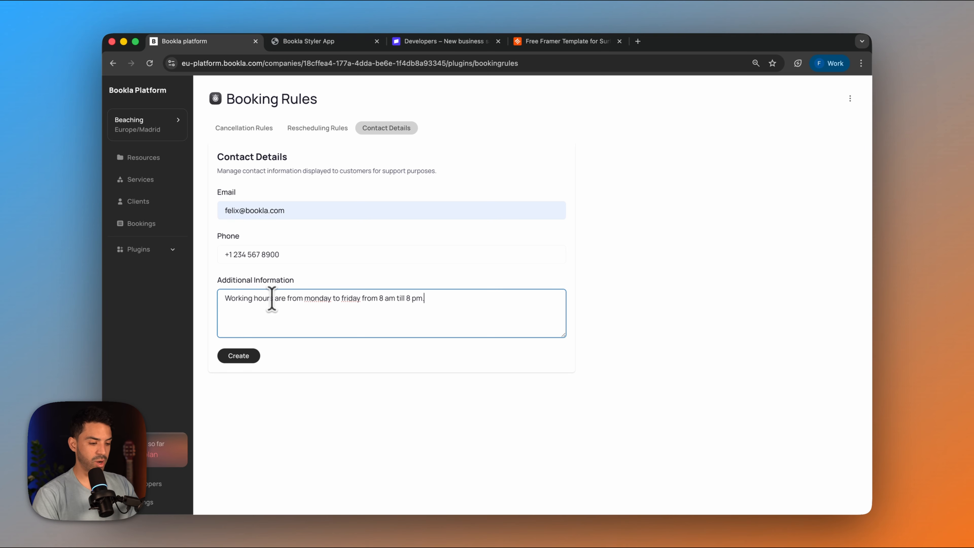
{"action": "left_click", "coordinate": [395, 299]}
{"action": "type", "text": "."}
{"action": "double_click", "coordinate": [352, 298]}
{"action": "type", "text": "Friday"}
{"action": "double_click", "coordinate": [317, 298]}
{"action": "type", "text": "Monday"}
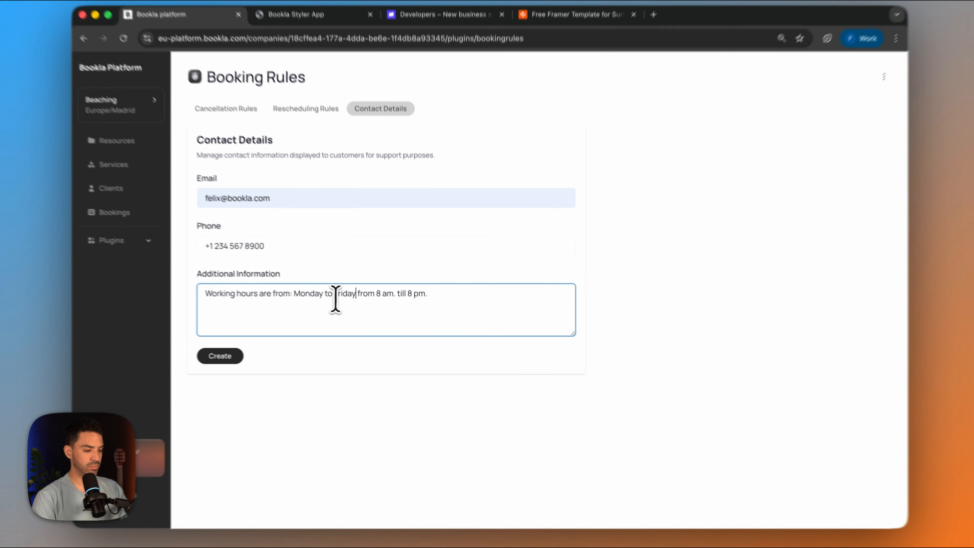
{"action": "left_click", "coordinate": [361, 298]}
{"action": "type", "text": "("}
{"action": "left_click", "coordinate": [198, 344]}
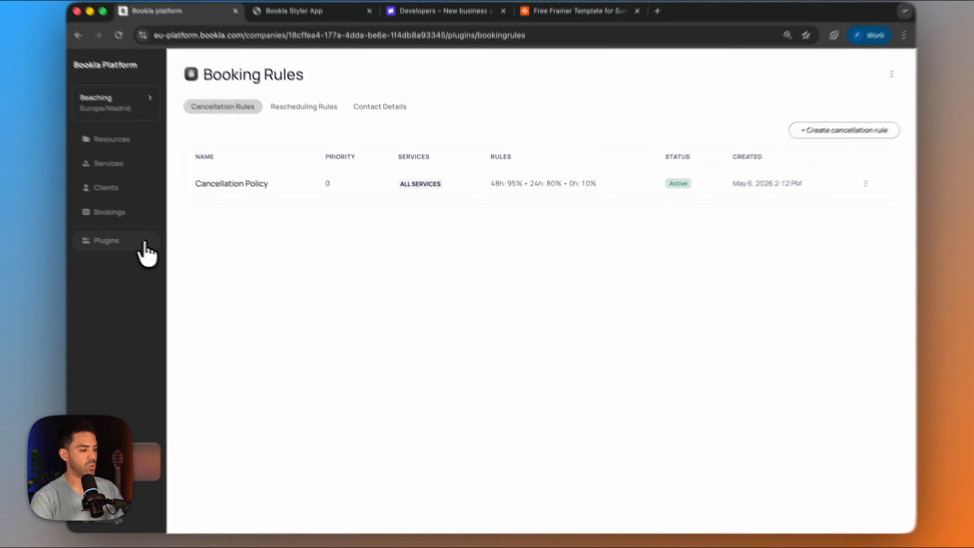
- Add the Email notifications plugin from the plugin marketplace and confirm the addition
{"action": "left_click", "coordinate": [144, 243]}
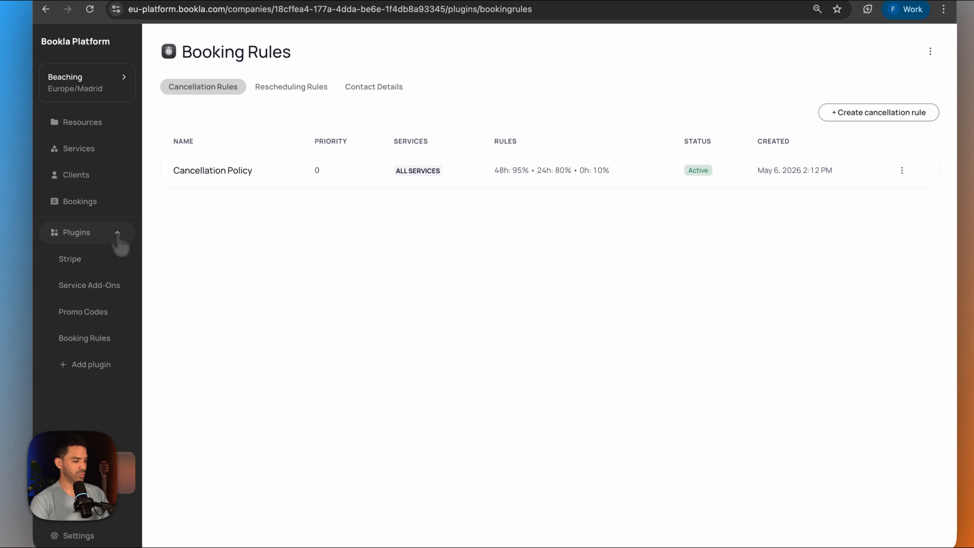
{"action": "left_click", "coordinate": [104, 368]}
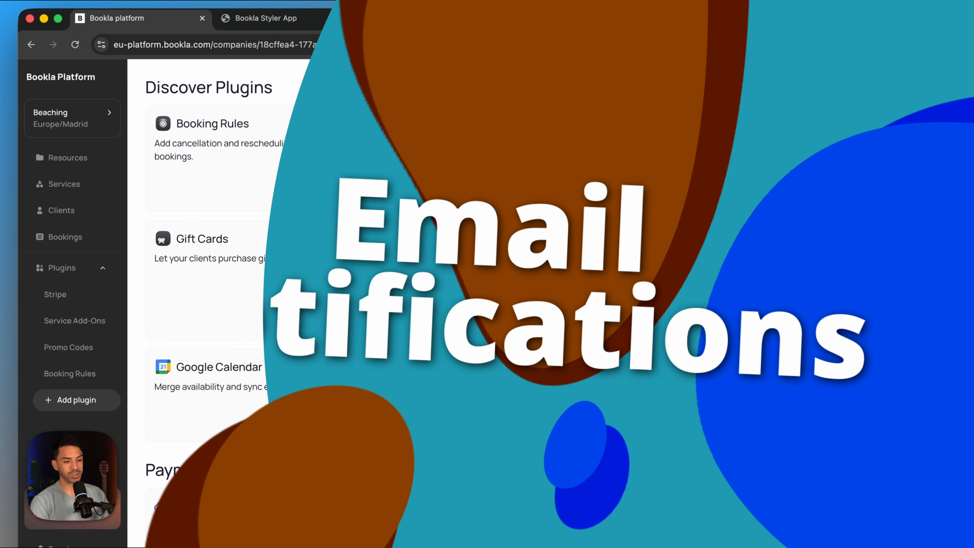
{"action": "left_click", "coordinate": [898, 315]}
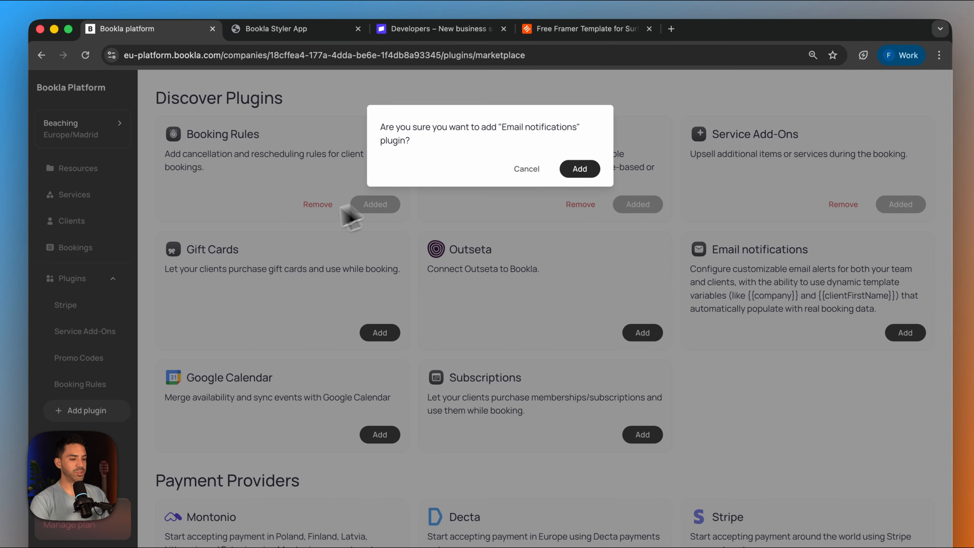
{"action": "left_click", "coordinate": [577, 161]}
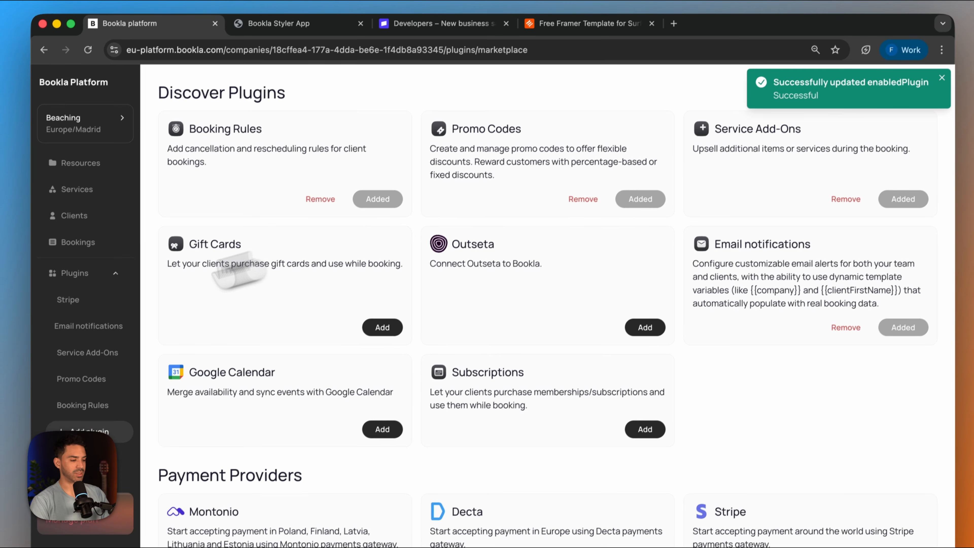
- Examine the Email notifications plugin's settings, including the reply-to and sender email forms, without changing them
{"action": "left_click", "coordinate": [82, 329]}
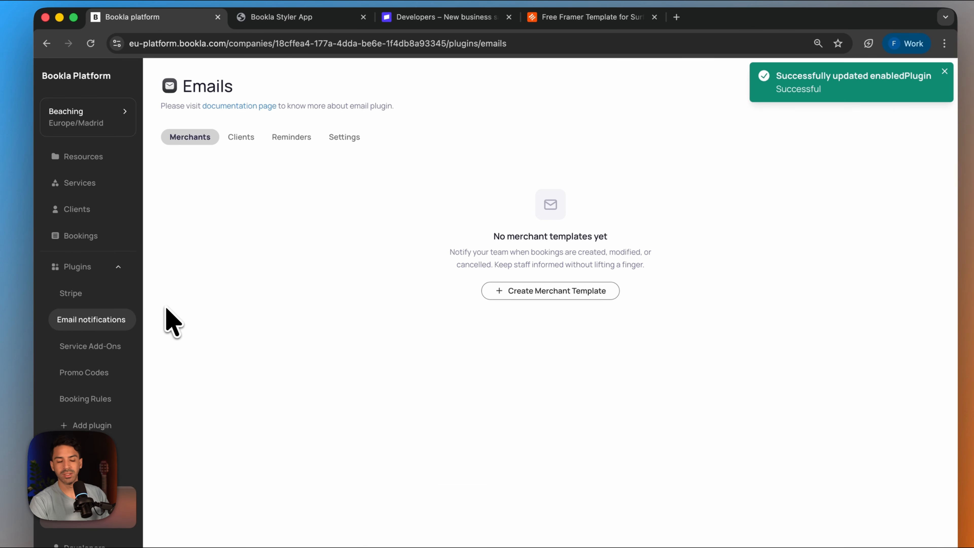
{"action": "left_click", "coordinate": [295, 139]}
{"action": "left_click", "coordinate": [195, 142]}
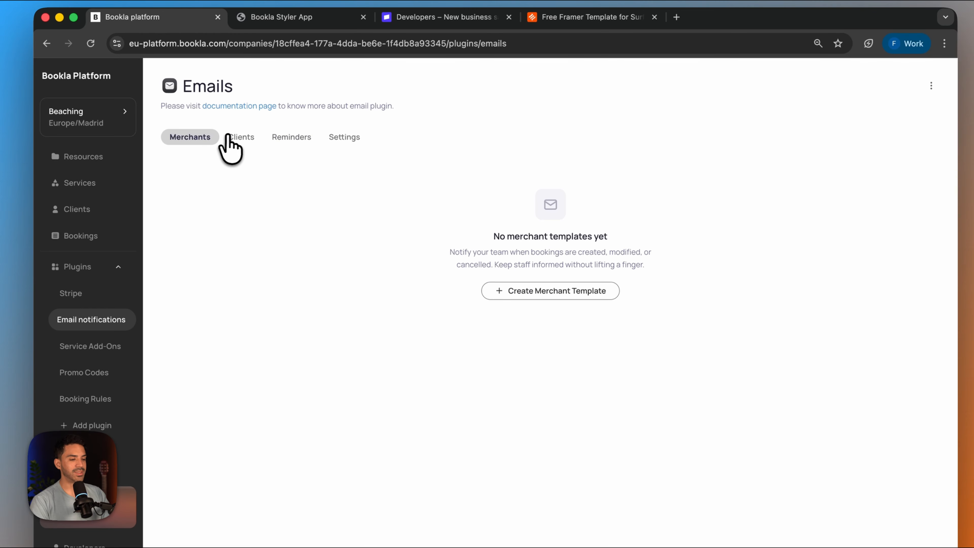
{"action": "left_click", "coordinate": [347, 134]}
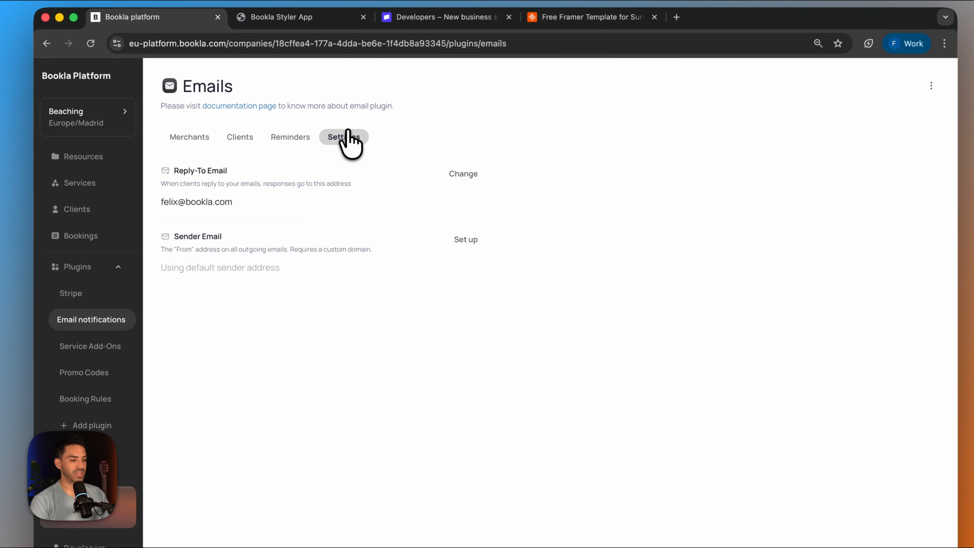
{"action": "left_click", "coordinate": [458, 174]}
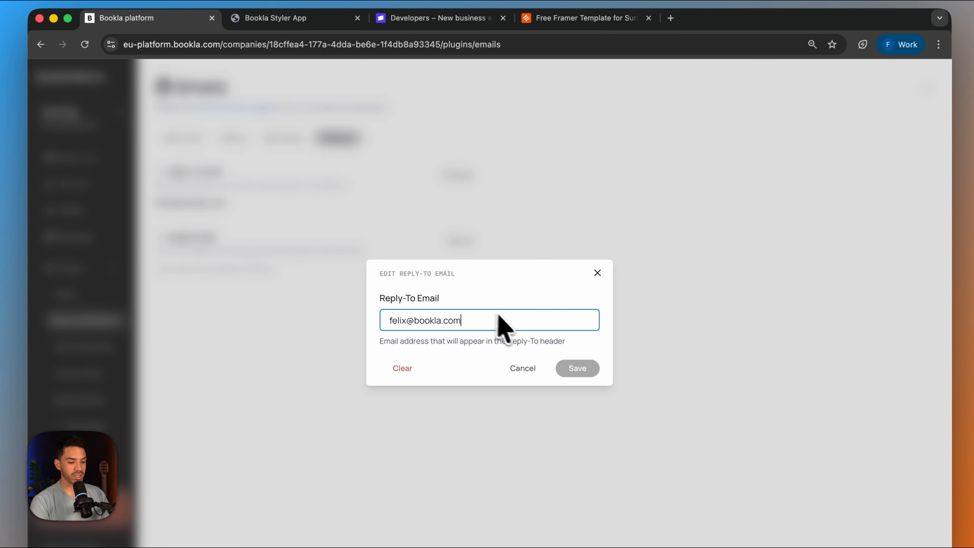
{"action": "left_click", "coordinate": [598, 272]}
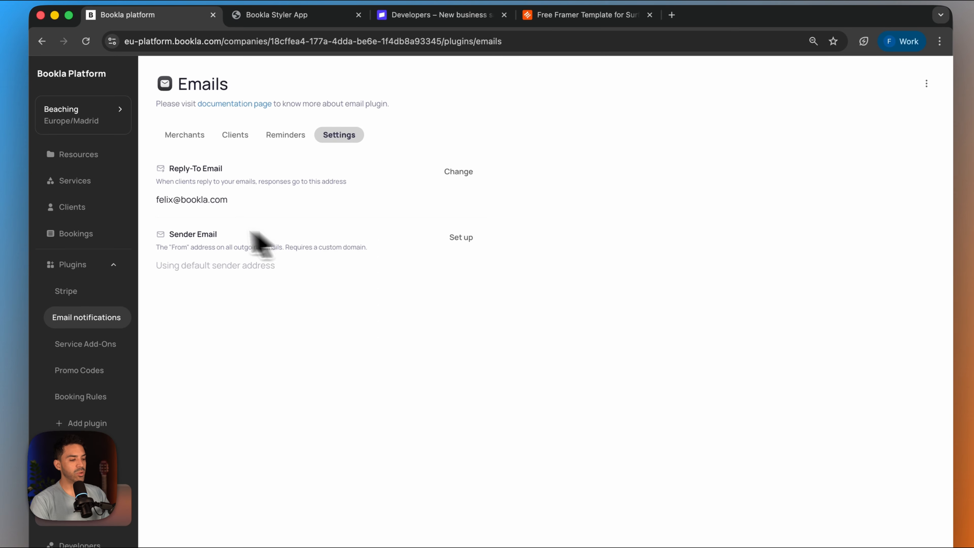
{"action": "left_click", "coordinate": [461, 237]}
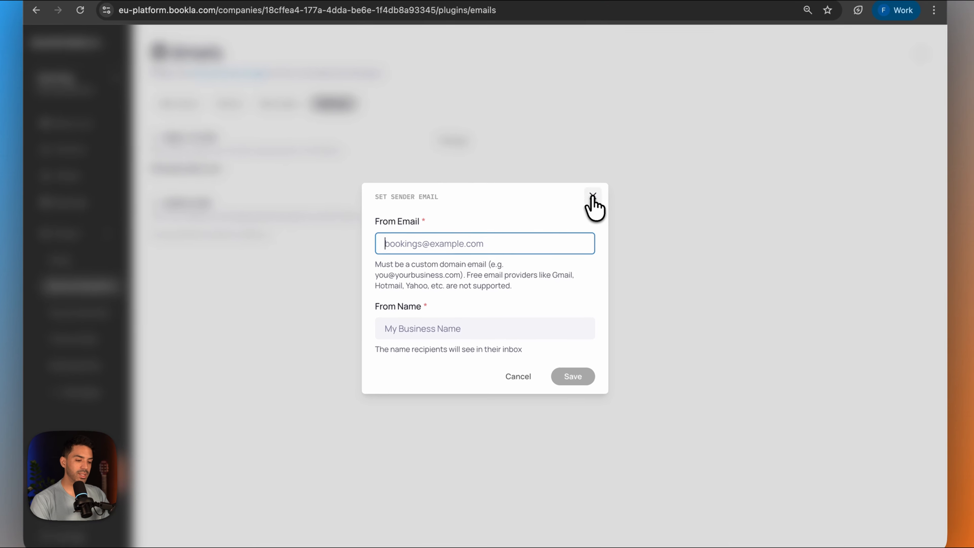
{"action": "left_click", "coordinate": [518, 367]}
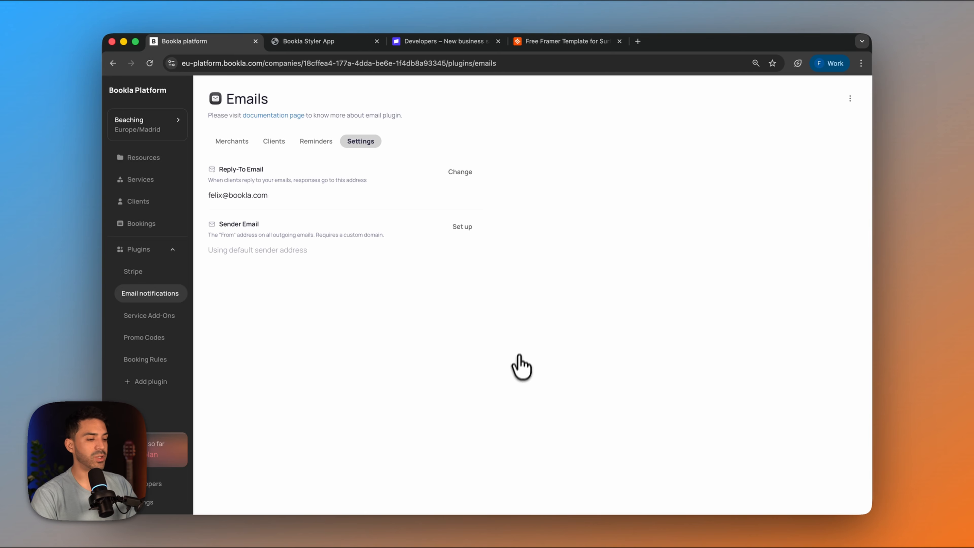
- Start a new client email template with template type Client and event type Booking Confirmed
{"action": "left_click", "coordinate": [274, 141]}
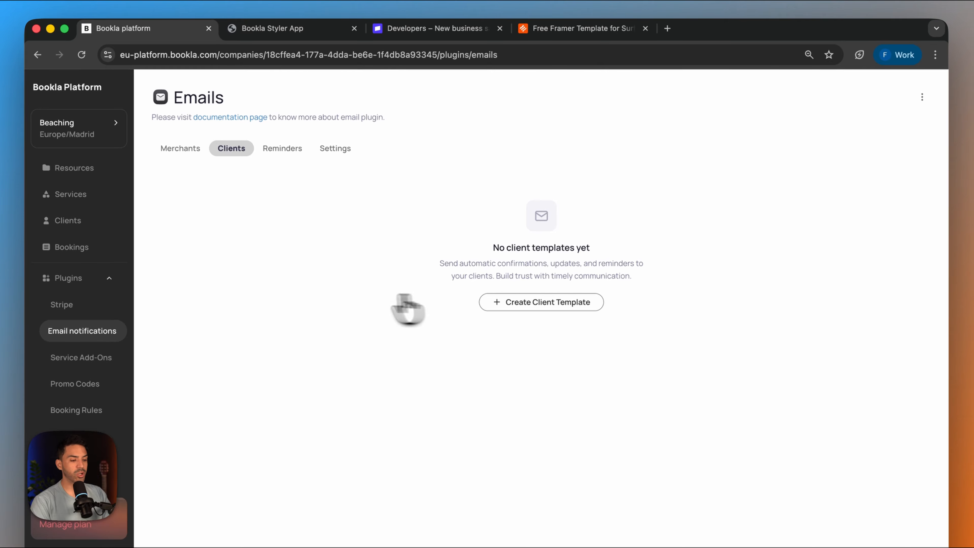
{"action": "left_click", "coordinate": [541, 302]}
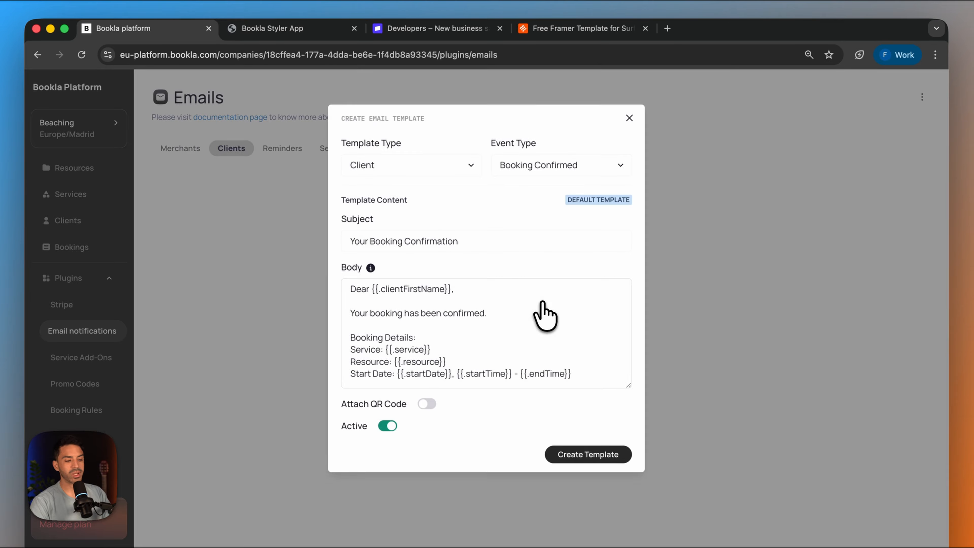
{"action": "left_click", "coordinate": [458, 175]}
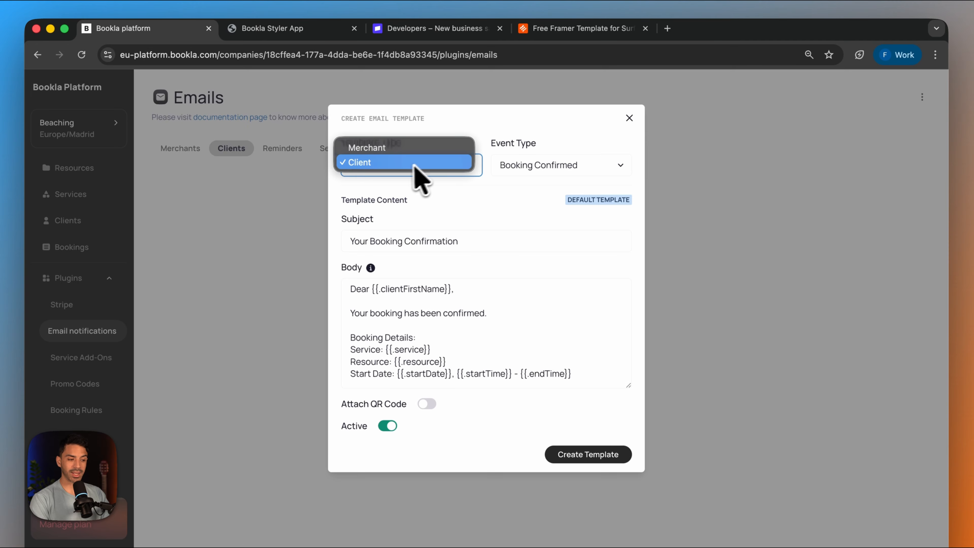
{"action": "left_click", "coordinate": [406, 161]}
{"action": "left_click", "coordinate": [573, 165]}
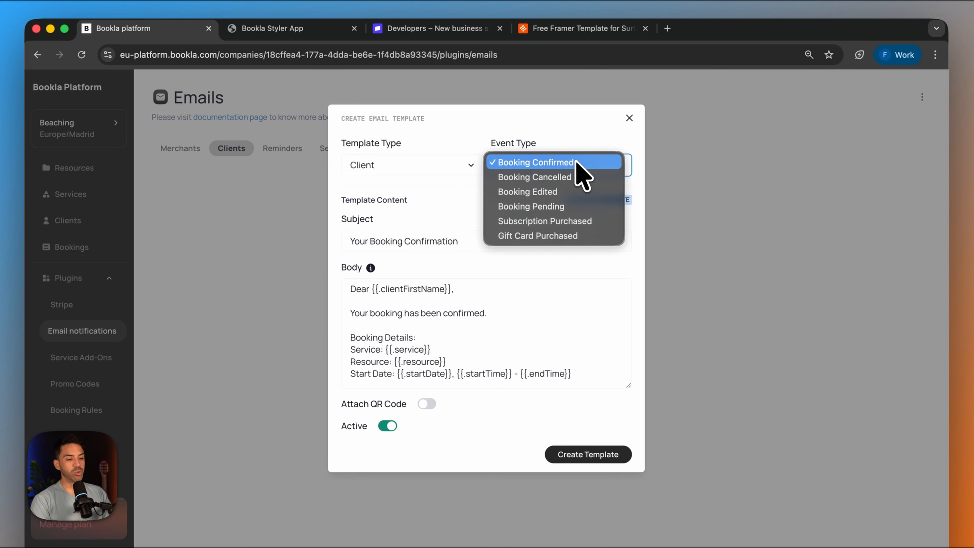
{"action": "left_click", "coordinate": [572, 145]}
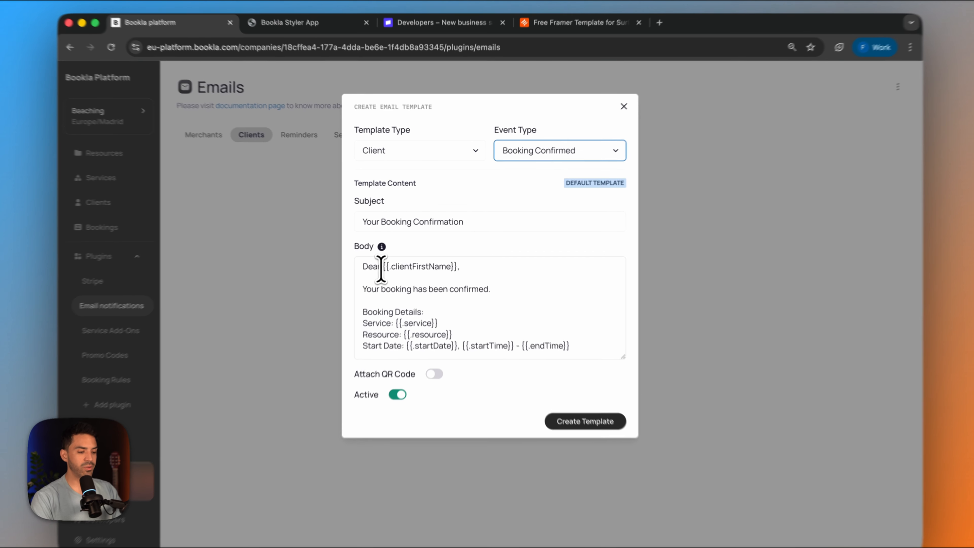
- Replace the template's subject with "Hello {{.clientFirstName}}", reusing the first-name variable from the body
{"action": "left_click_drag", "start_coordinate": [381, 268], "coordinate": [470, 266]}
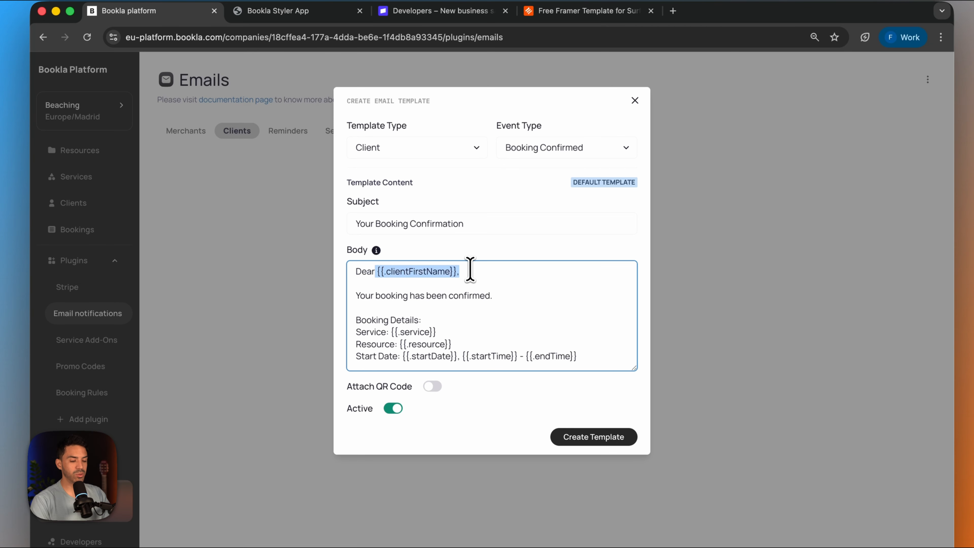
{"action": "left_click", "coordinate": [478, 280]}
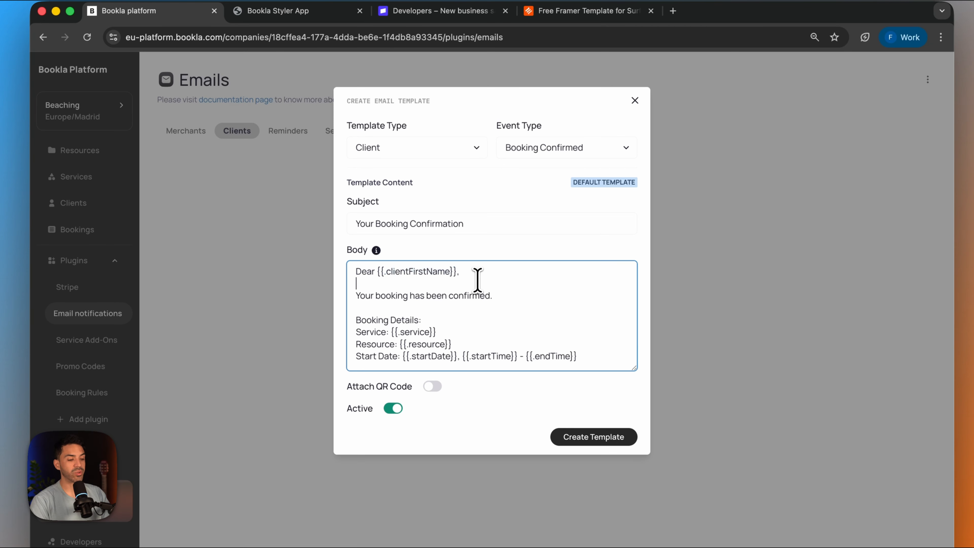
{"action": "triple_click", "coordinate": [478, 223]}
{"action": "type", "text": "Hello"}
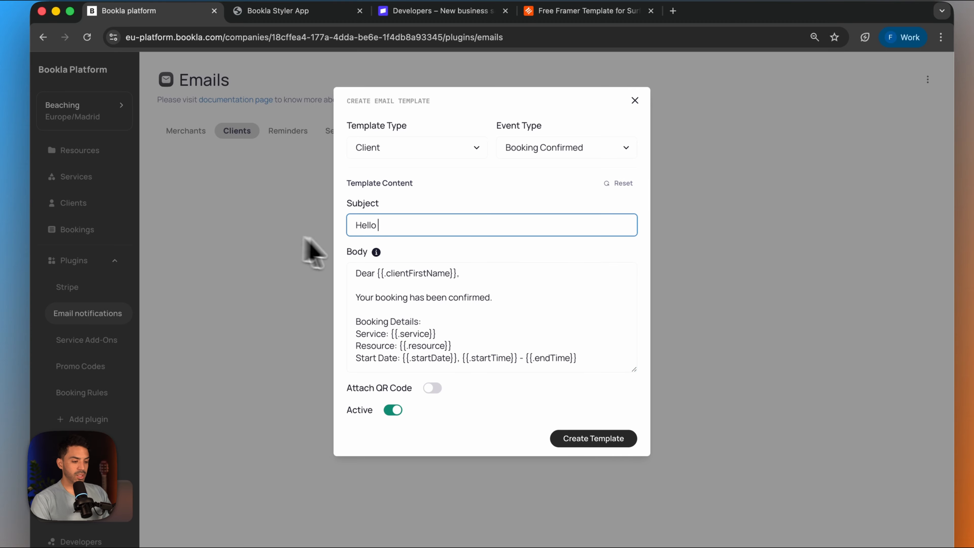
{"action": "left_click_drag", "start_coordinate": [457, 273], "coordinate": [377, 272]}
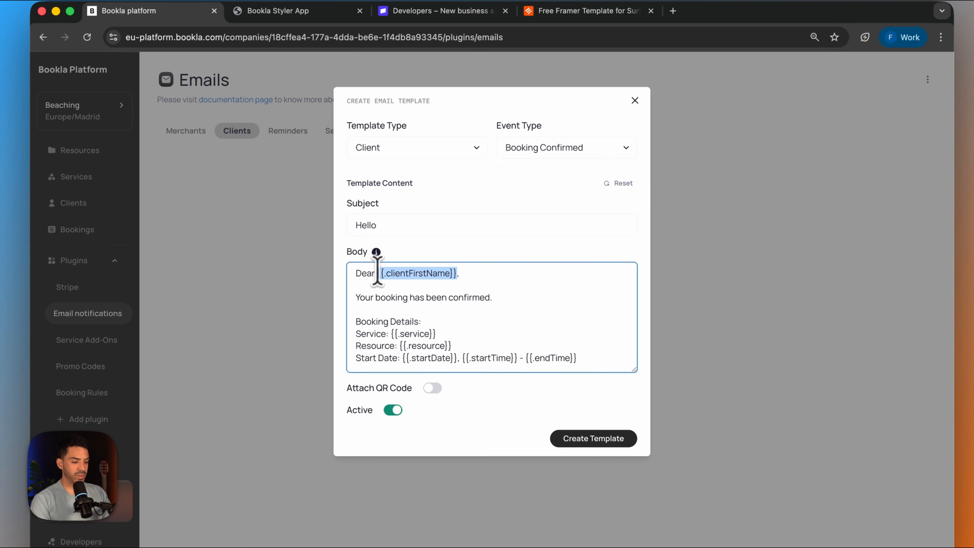
{"action": "key", "text": "super+c"}
{"action": "left_click", "coordinate": [429, 227]}
{"action": "key", "text": "super+v"}
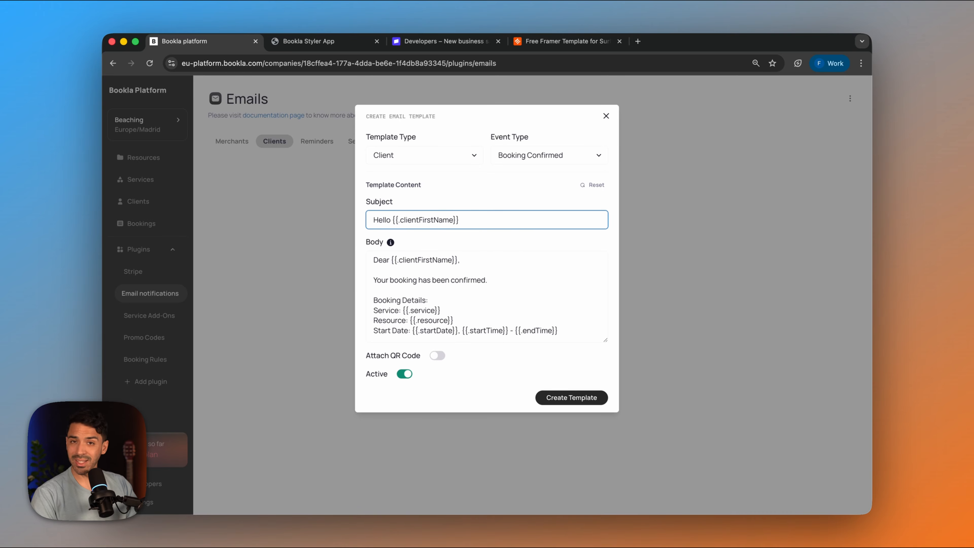
- Open docs.bookla.com in a new browser tab and look through its Start Guide introduction
{"action": "left_click", "coordinate": [637, 42]}
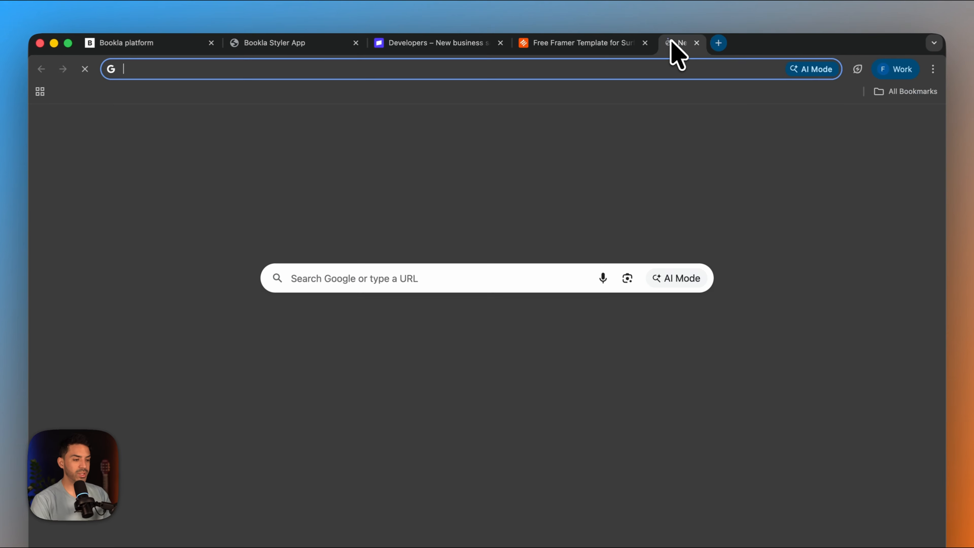
{"action": "type", "text": "docs"}
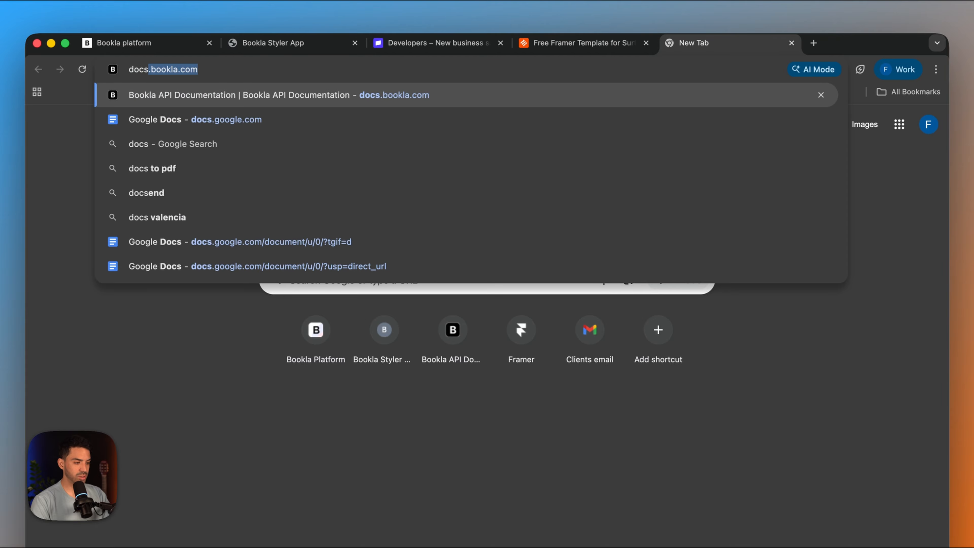
{"action": "key", "text": "Return"}
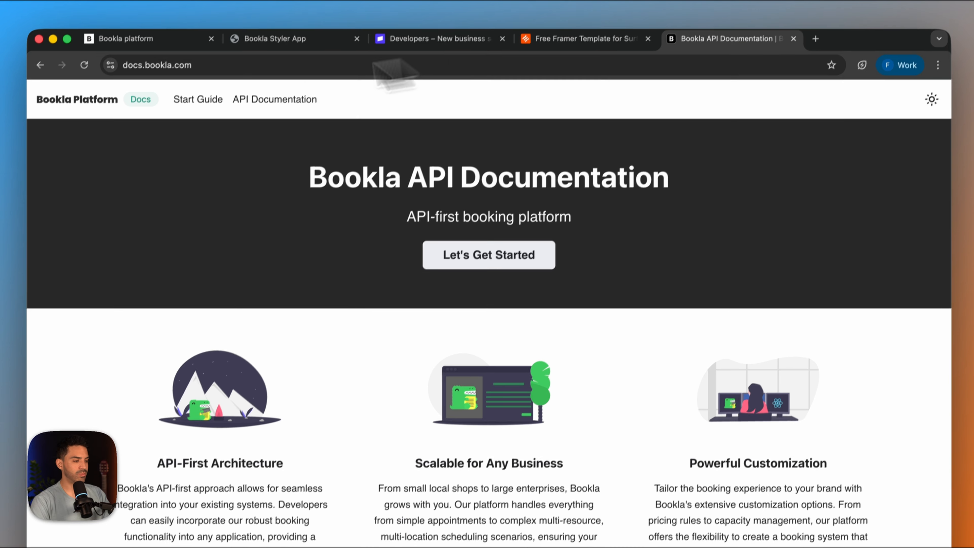
{"action": "left_click", "coordinate": [196, 103]}
{"action": "scroll", "coordinate": [296, 441], "scroll_direction": "down", "scroll_amount": 10}
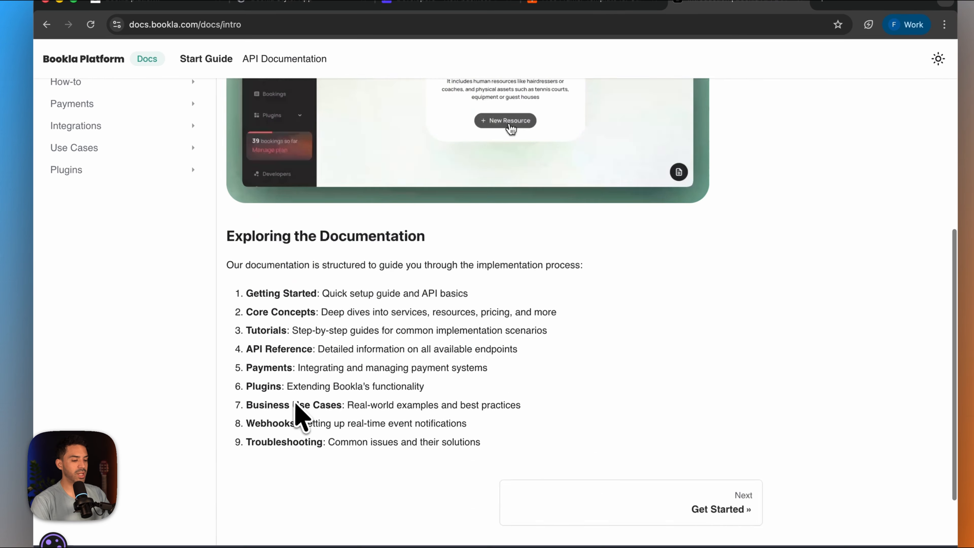
{"action": "scroll", "coordinate": [299, 415], "scroll_direction": "down", "scroll_amount": 5}
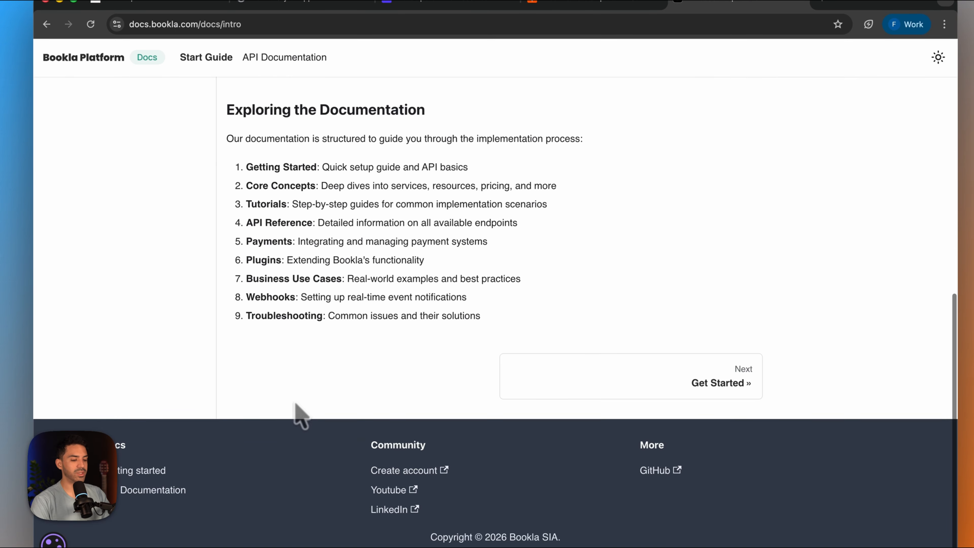
- Open the Notification Creation page in the docs' Email Notifications plugin section and copy the {{.clientLastName}} variable from Template Variables
{"action": "scroll", "coordinate": [295, 411], "scroll_direction": "up", "scroll_amount": 15}
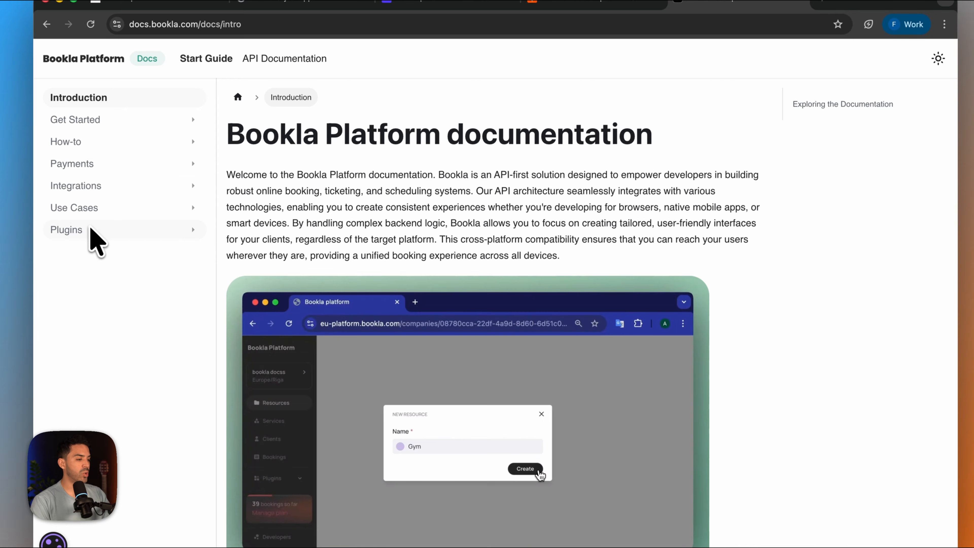
{"action": "left_click", "coordinate": [99, 143]}
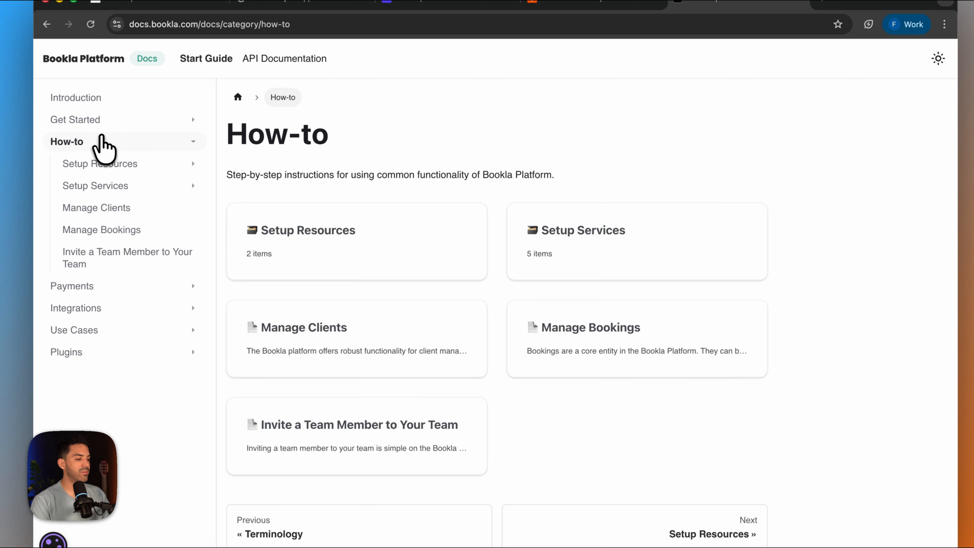
{"action": "left_click", "coordinate": [97, 351]}
{"action": "scroll", "coordinate": [324, 364], "scroll_direction": "down", "scroll_amount": 10}
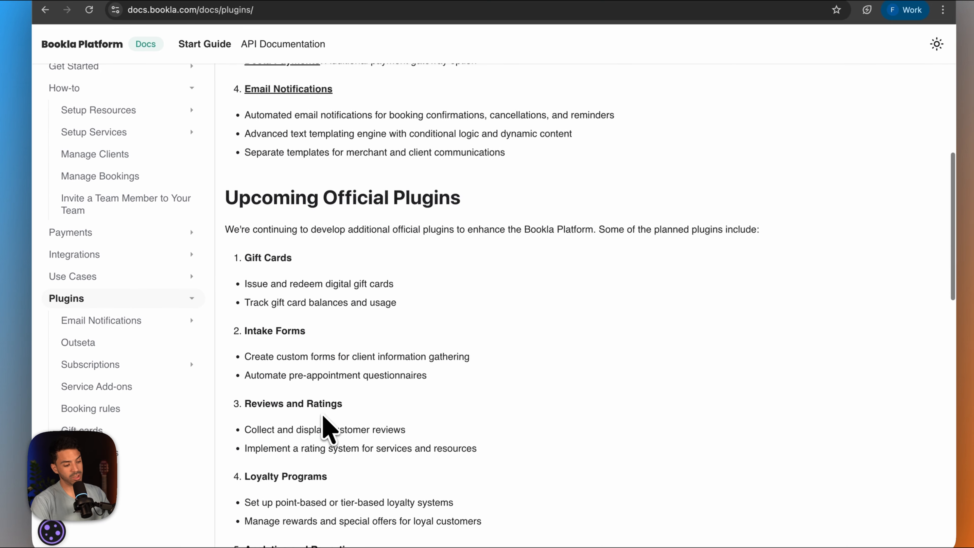
{"action": "scroll", "coordinate": [326, 429], "scroll_direction": "down", "scroll_amount": 15}
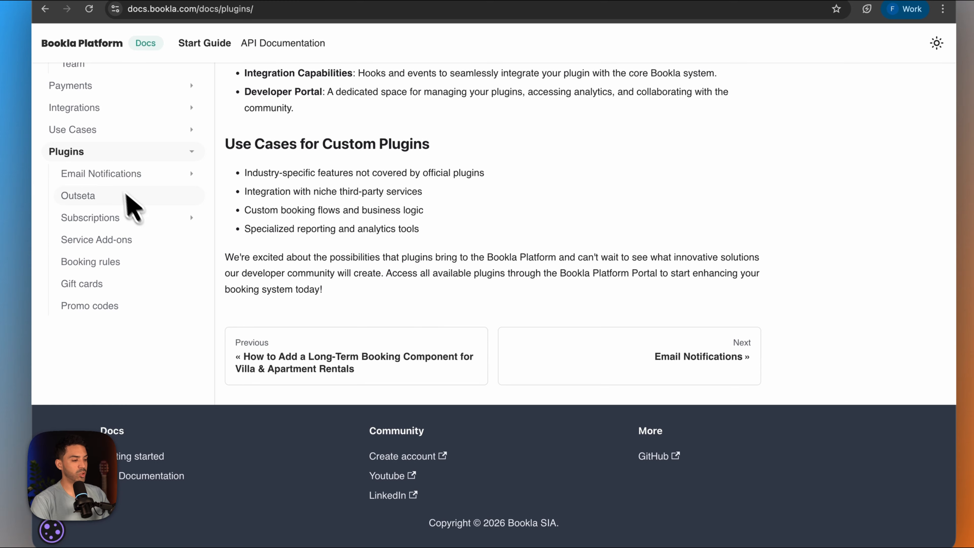
{"action": "left_click", "coordinate": [115, 174]}
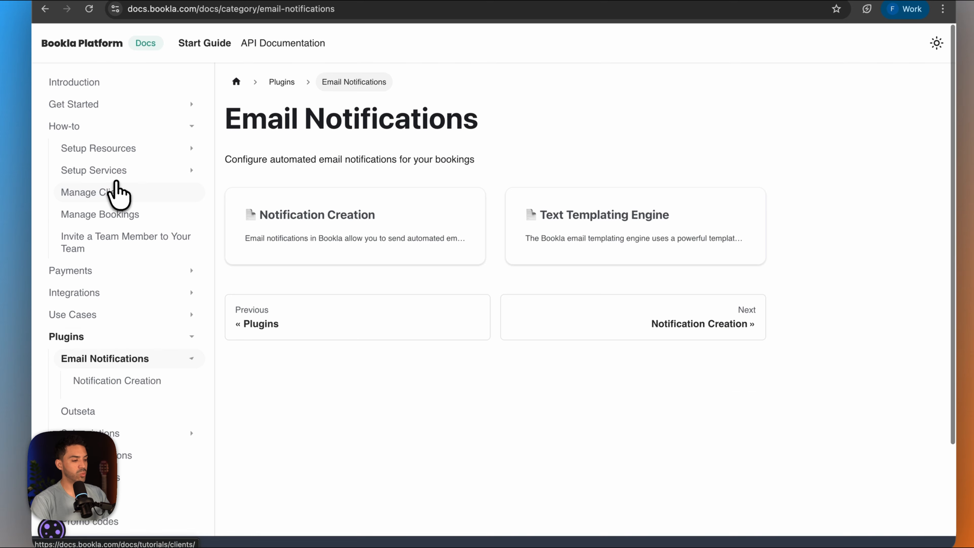
{"action": "left_click", "coordinate": [254, 222]}
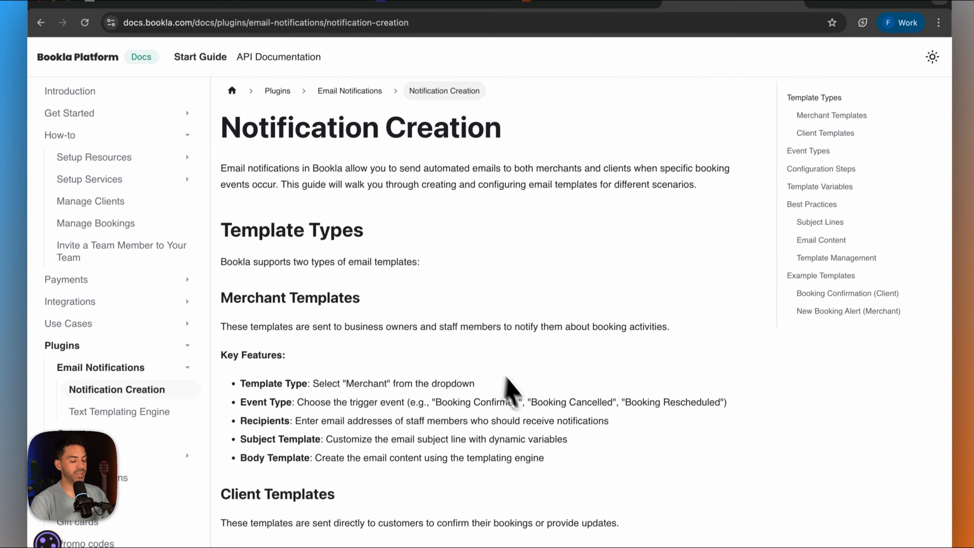
{"action": "scroll", "coordinate": [510, 388], "scroll_direction": "down", "scroll_amount": 15}
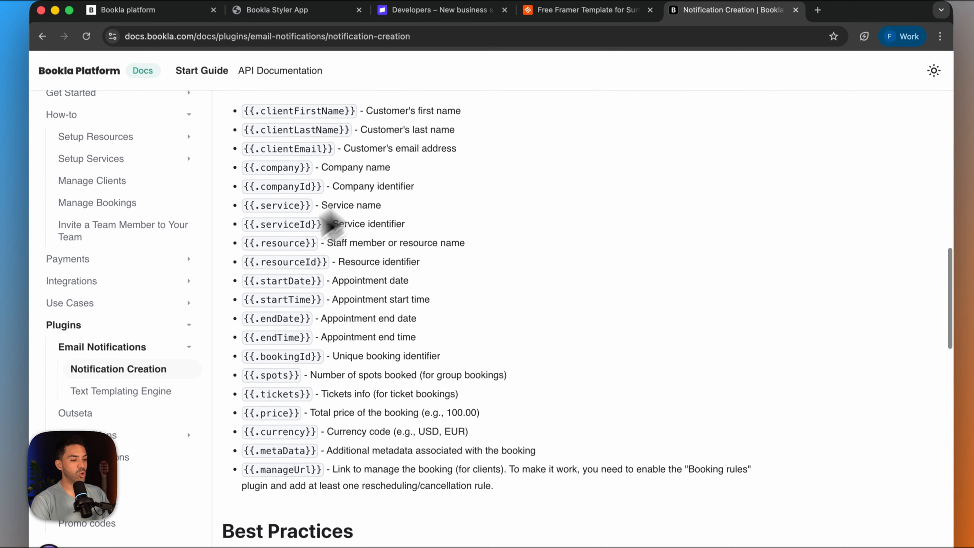
{"action": "scroll", "coordinate": [445, 194], "scroll_direction": "up", "scroll_amount": 2}
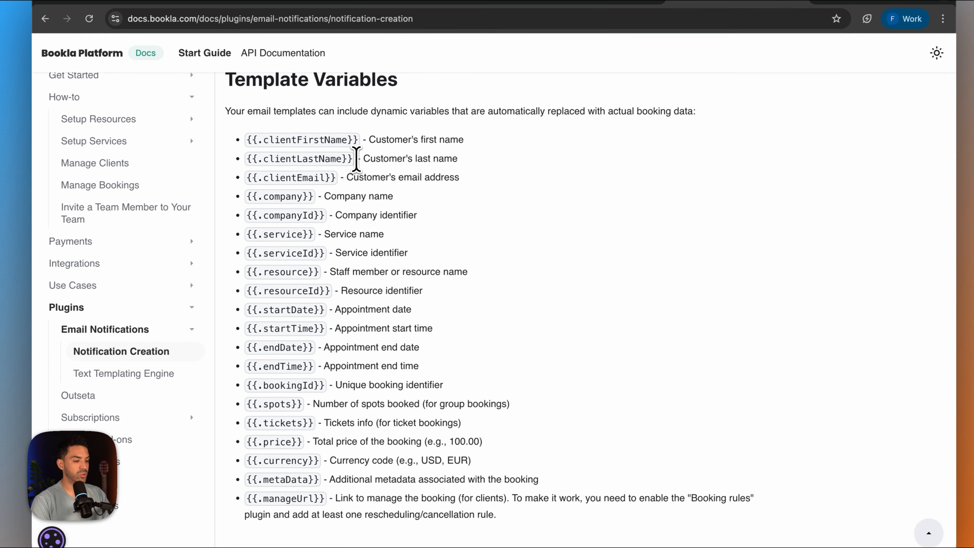
{"action": "left_click_drag", "start_coordinate": [356, 159], "coordinate": [242, 159]}
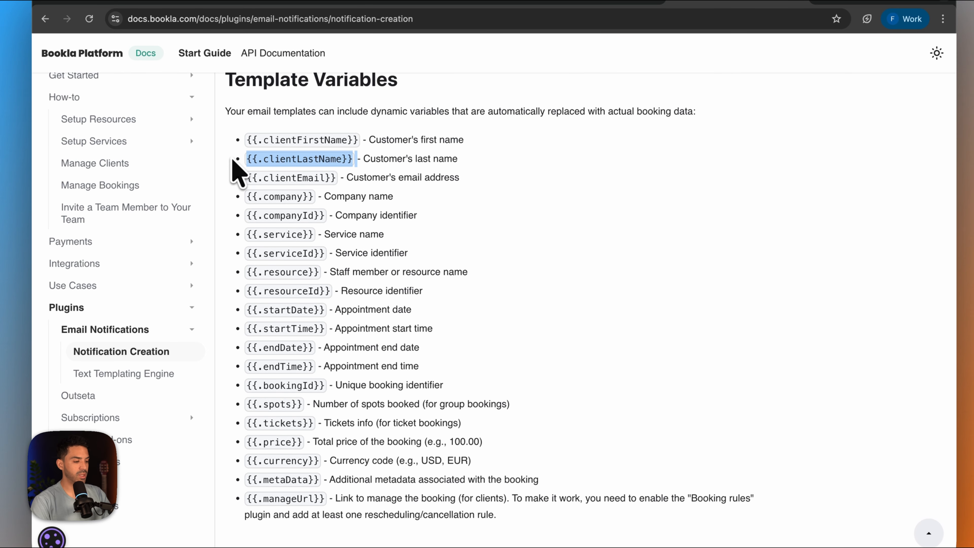
- Examine the Text Templating Engine docs page, including its interactive template preview, generated output and sample data
{"action": "left_click", "coordinate": [135, 374]}
{"action": "scroll", "coordinate": [496, 387], "scroll_direction": "down", "scroll_amount": 8}
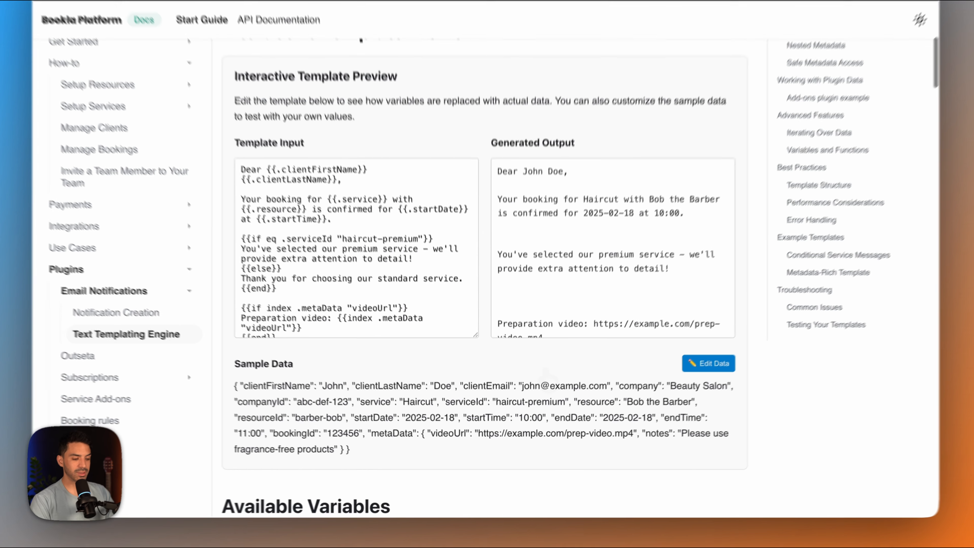
{"action": "scroll", "coordinate": [546, 369], "scroll_direction": "up", "scroll_amount": 1}
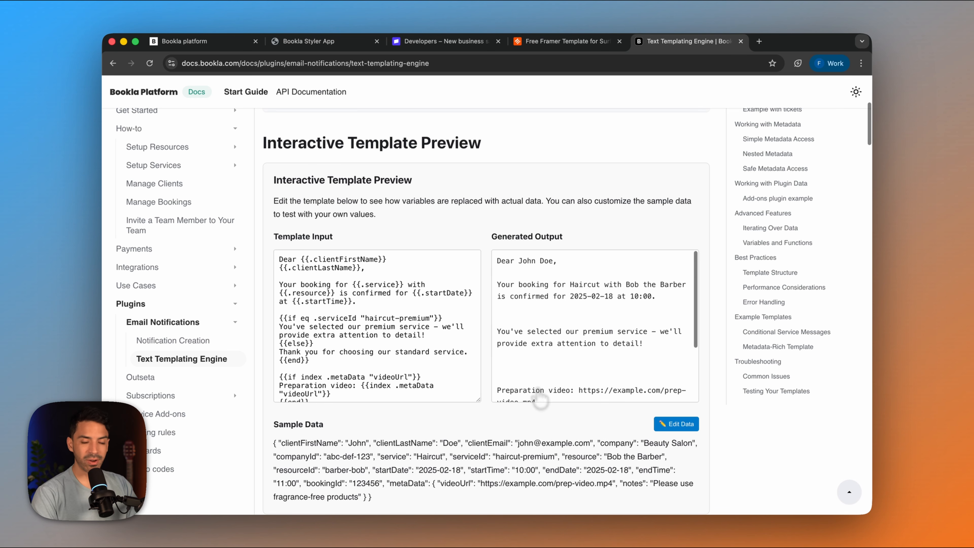
{"action": "scroll", "coordinate": [539, 389], "scroll_direction": "down", "scroll_amount": 1}
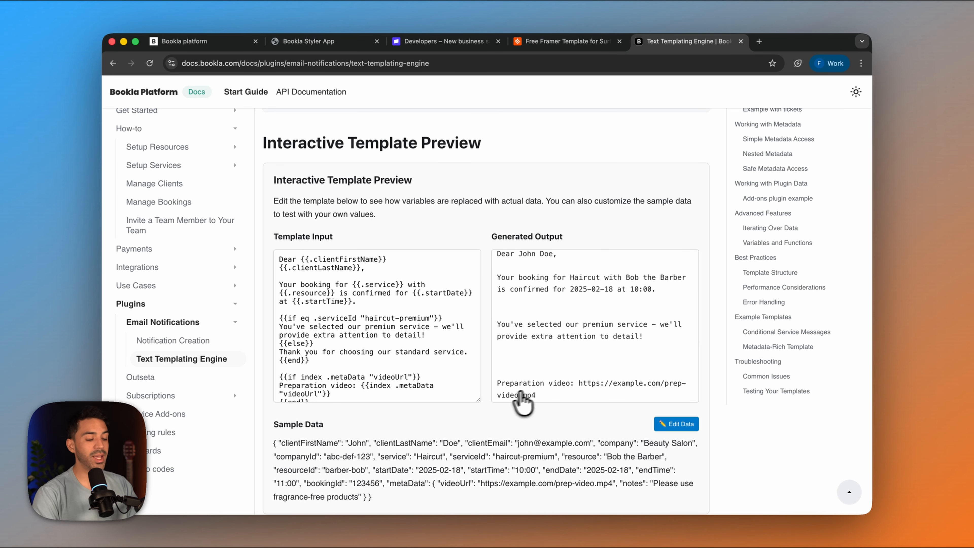
{"action": "scroll", "coordinate": [524, 399], "scroll_direction": "down", "scroll_amount": 3}
{"action": "scroll", "coordinate": [500, 409], "scroll_direction": "down", "scroll_amount": 3}
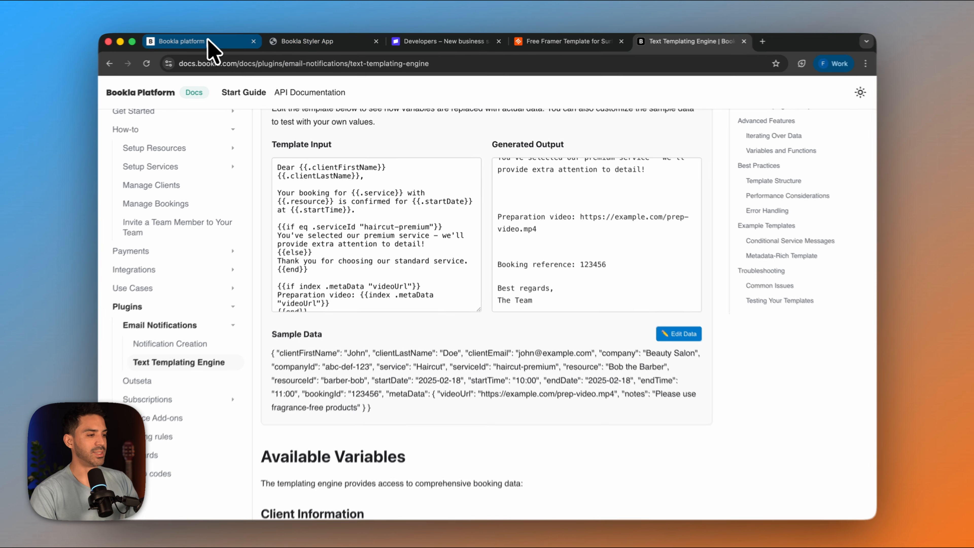
- Back in the Bookla platform's email template, extend the subject with "{{.clientLastName}} your booking is confirmed"
{"action": "left_click", "coordinate": [209, 40]}
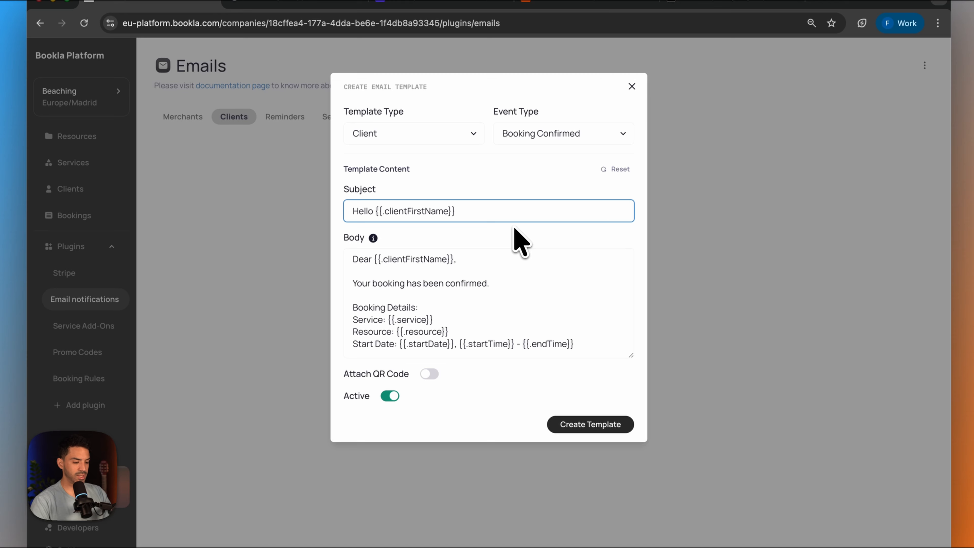
{"action": "key", "text": "super+v"}
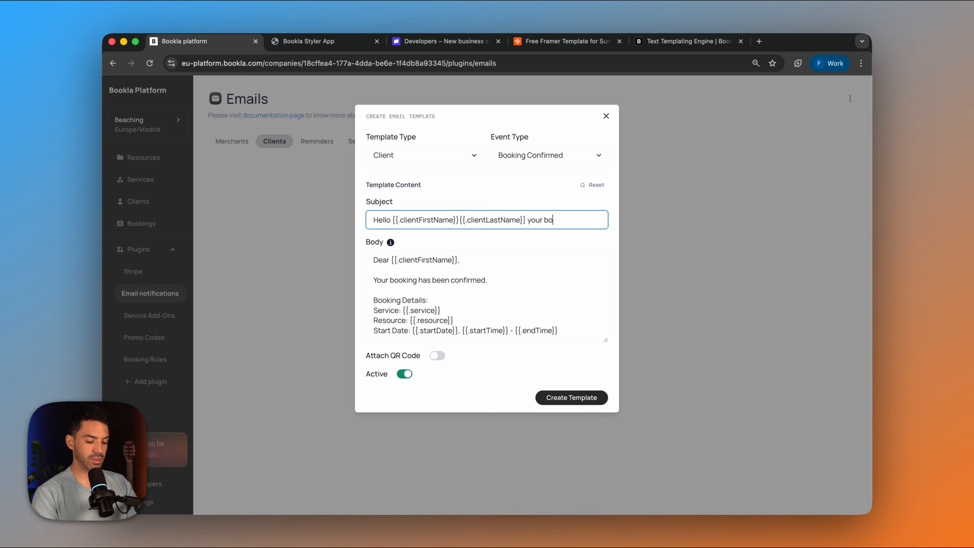
{"action": "type", "text": "your booking is confirmed"}
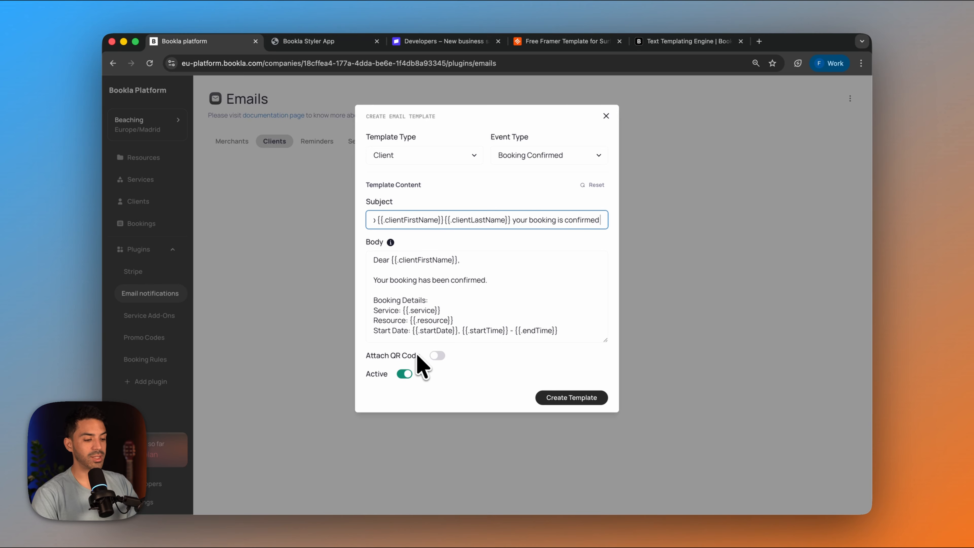
- Enable attaching a QR code to the Booking Confirmed email and create the template
{"action": "left_click", "coordinate": [436, 356]}
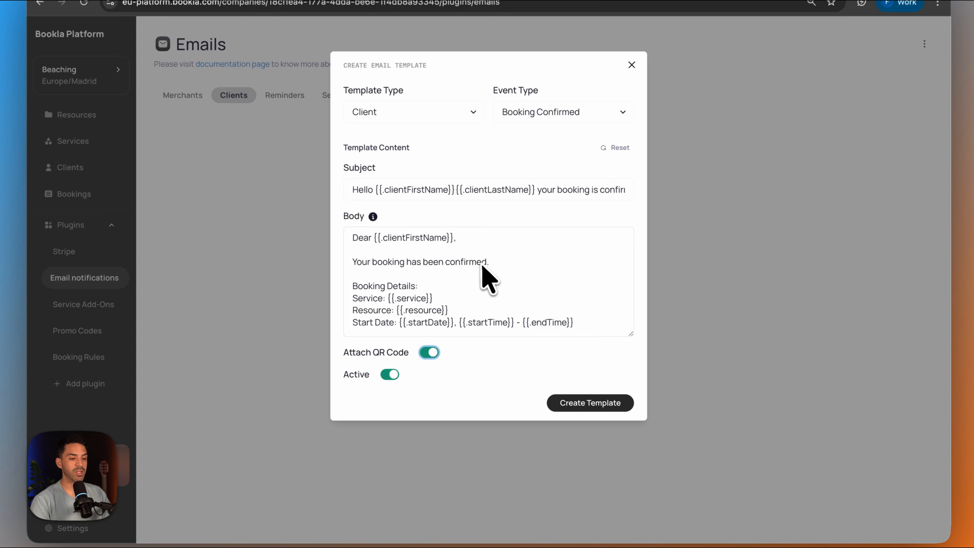
{"action": "left_click", "coordinate": [577, 407]}
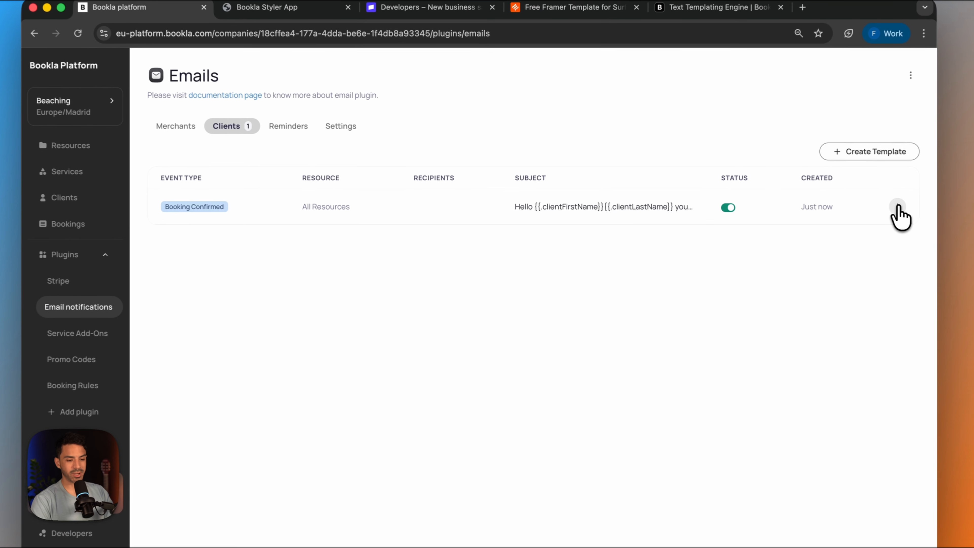
- Reopen the Booking Confirmed client template for editing and delete the "Resource: {{.resource}}" line from its body
{"action": "left_click", "coordinate": [839, 209]}
{"action": "left_click", "coordinate": [825, 208]}
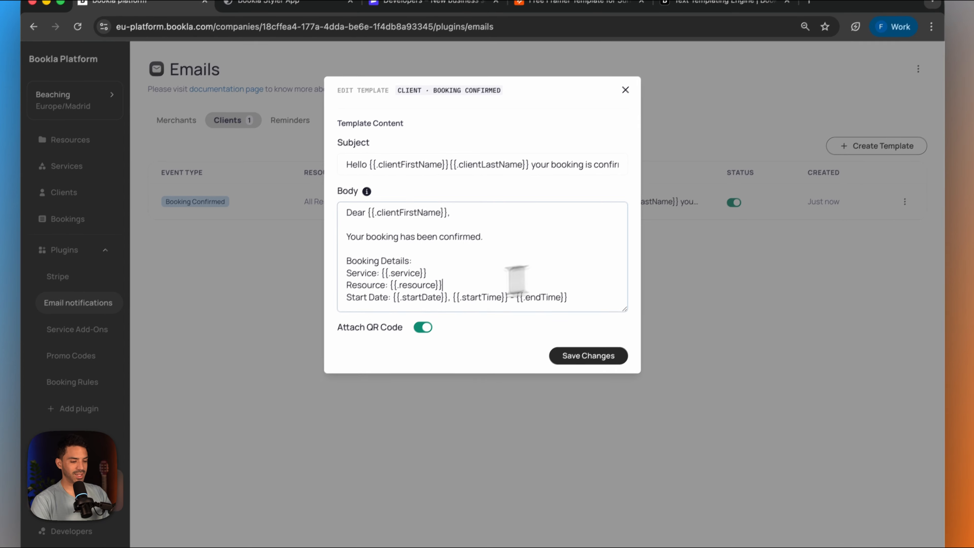
{"action": "left_click_drag", "start_coordinate": [439, 290], "coordinate": [285, 288]}
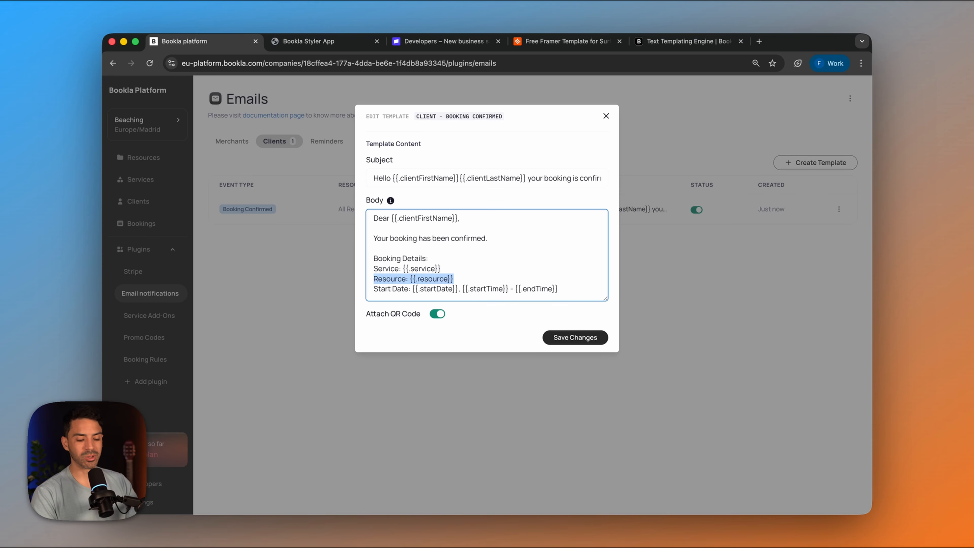
{"action": "key", "text": "BackSpace"}
{"action": "key", "text": "BackSpace"}
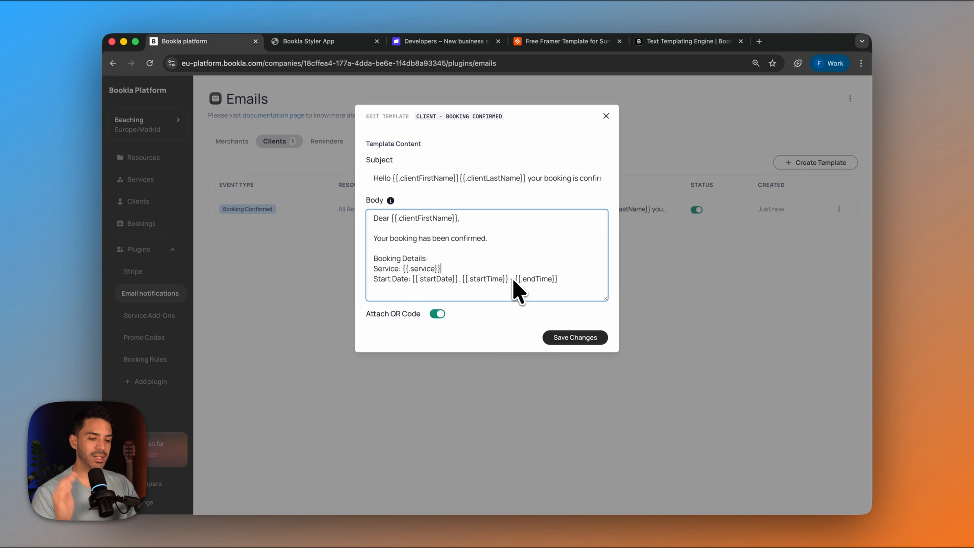
- Add a "Find us here:" line to the email body, one blank line below the Start Date line
{"action": "left_click", "coordinate": [583, 279]}
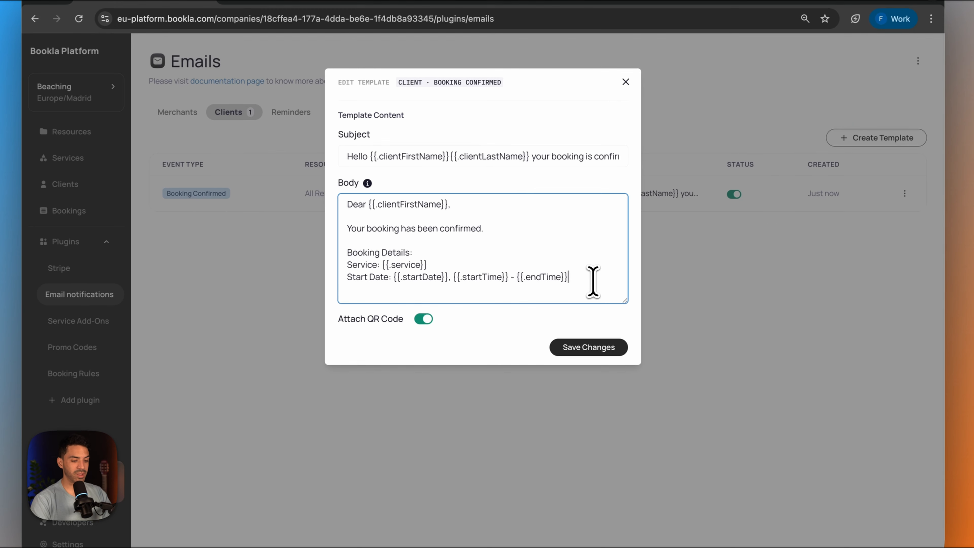
{"action": "key", "text": "Return"}
{"action": "key", "text": "Return"}
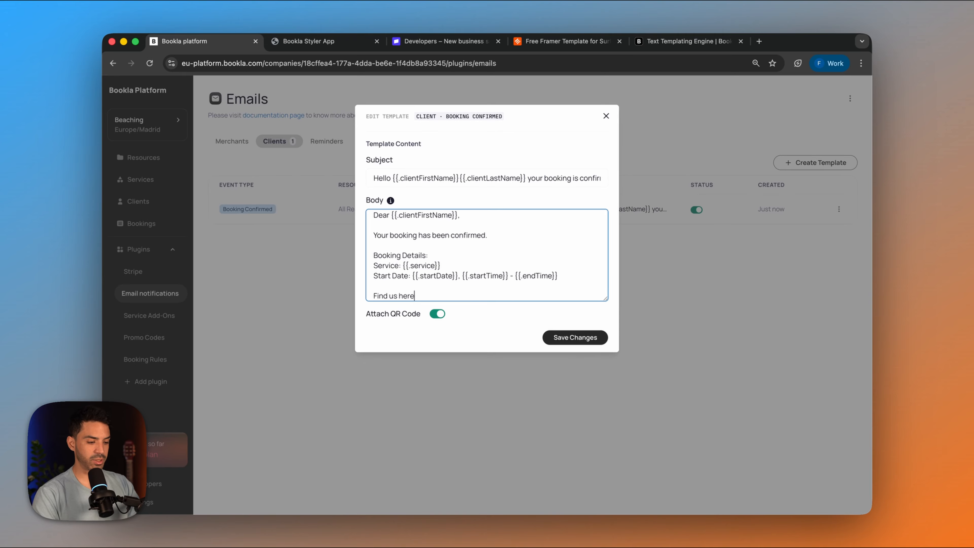
- Open Google Maps in a new browser tab and copy the share link for Platja de Llevant beach
{"action": "left_click", "coordinate": [760, 41]}
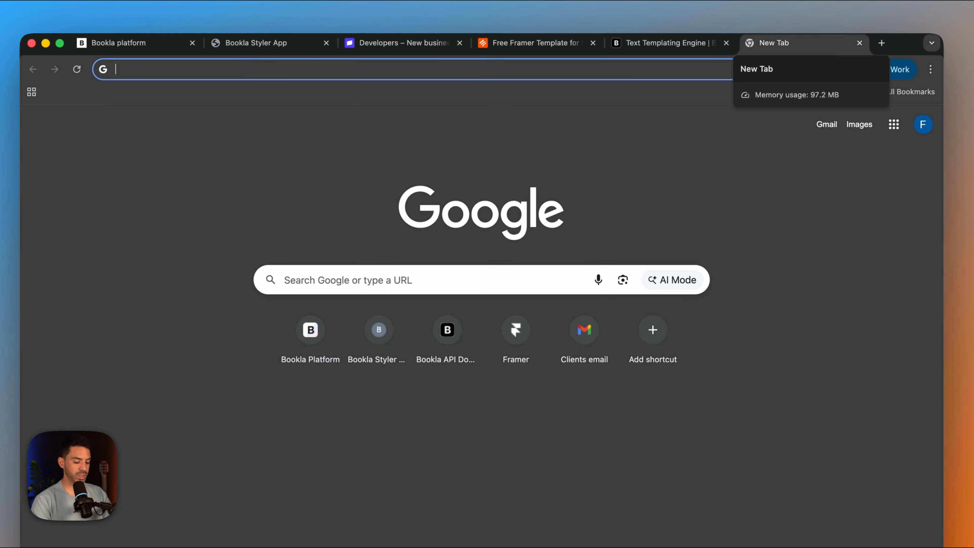
{"action": "type", "text": "maps"}
{"action": "key", "text": "Return"}
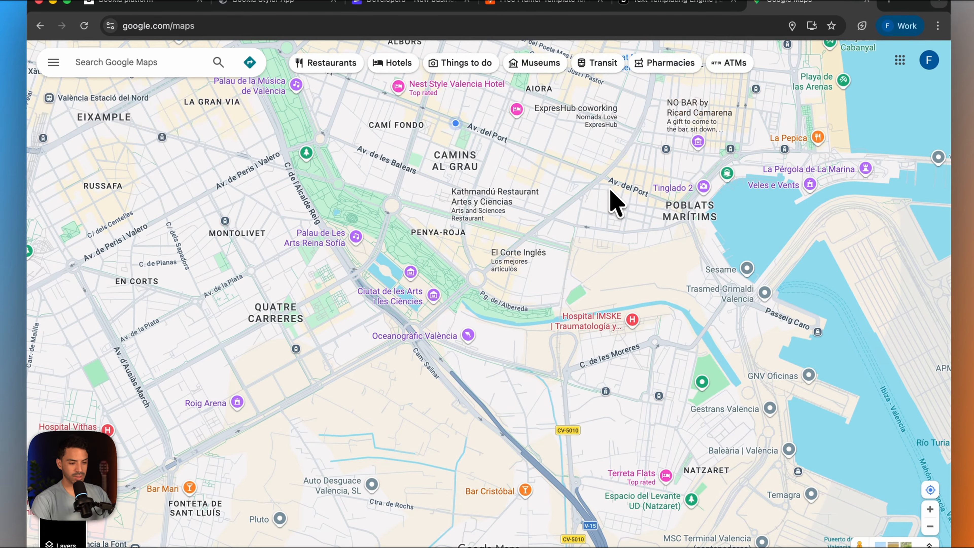
{"action": "left_click_drag", "start_coordinate": [609, 245], "coordinate": [370, 472]}
{"action": "left_click", "coordinate": [609, 297]}
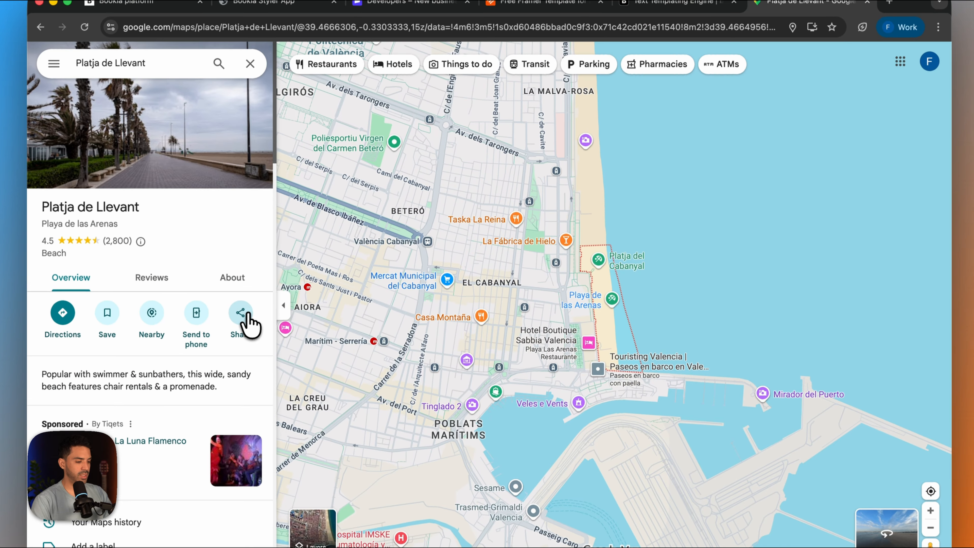
{"action": "left_click", "coordinate": [243, 349]}
{"action": "left_click", "coordinate": [587, 325]}
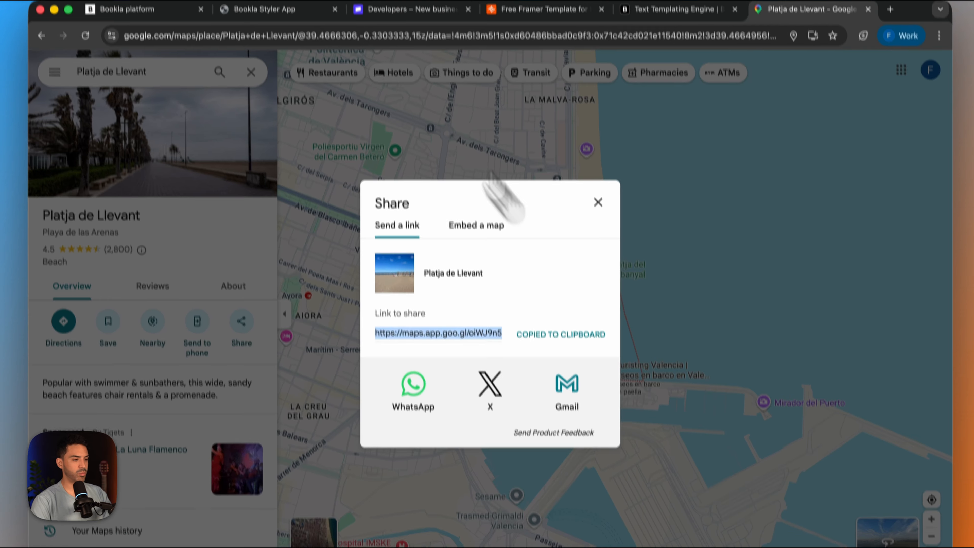
- Paste the copied Google Maps link after "Find us here:" in the email body and leave a blank line below it
{"action": "left_click", "coordinate": [127, 3]}
{"action": "left_click", "coordinate": [577, 312]}
{"action": "key", "text": "super+v"}
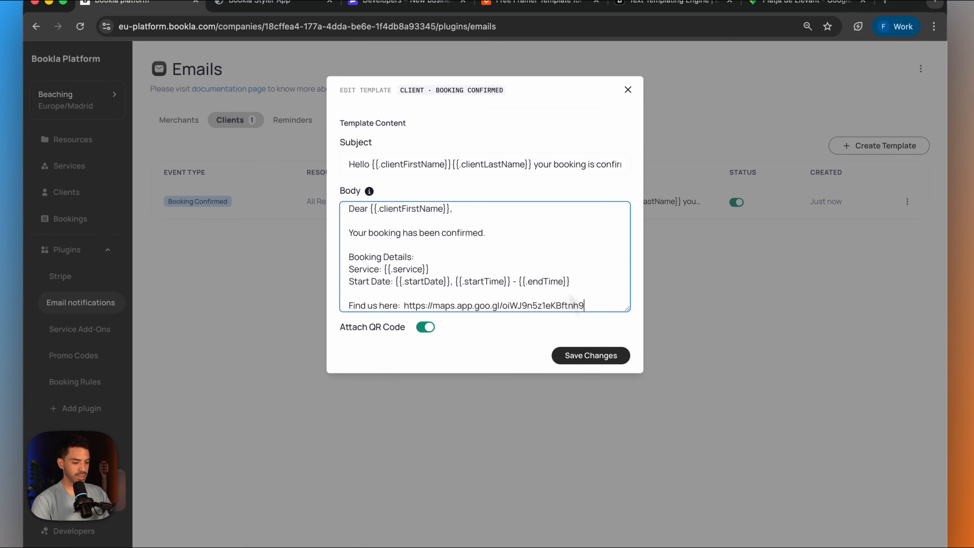
{"action": "key", "text": "Return"}
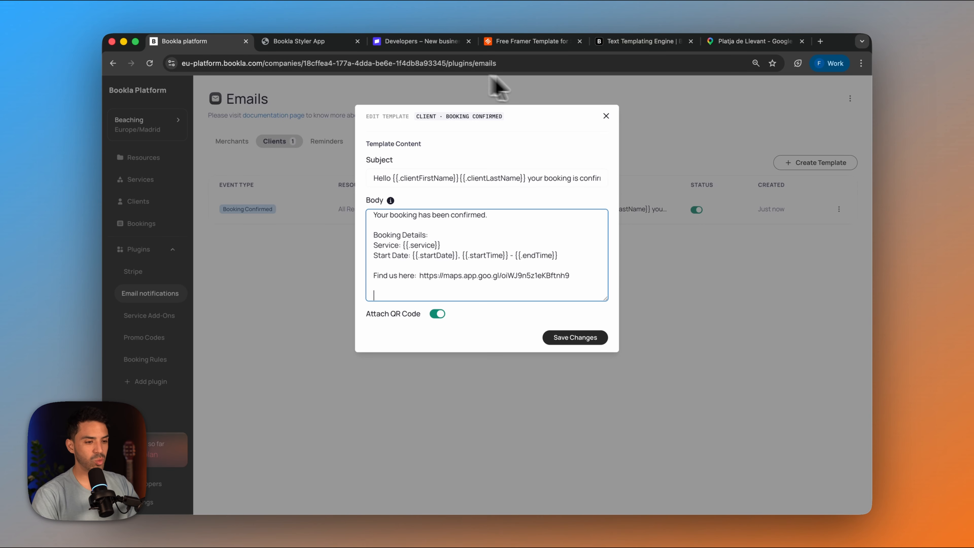
- Return to the Notification Creation docs page and copy the {{.manageUrl}} variable from Template Variables
{"action": "left_click", "coordinate": [614, 42]}
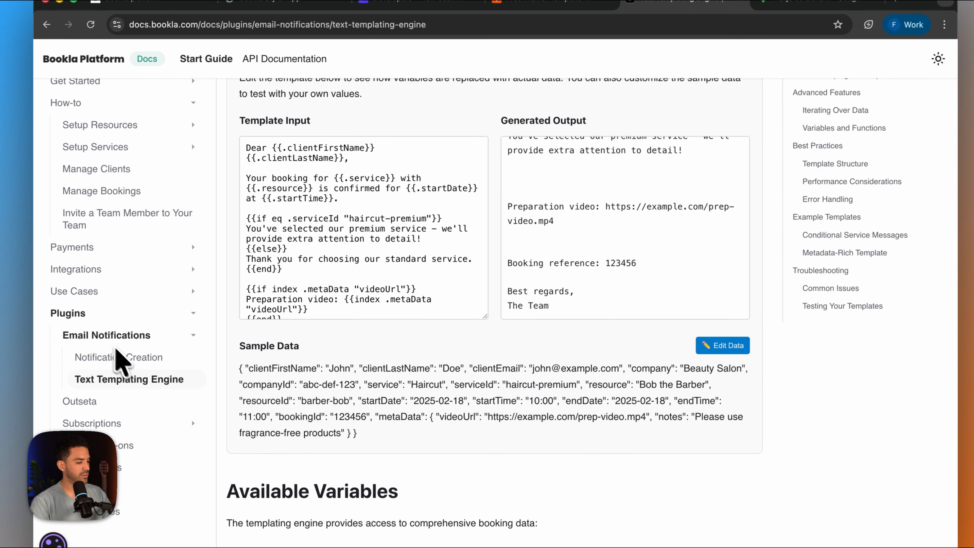
{"action": "left_click", "coordinate": [122, 365]}
{"action": "scroll", "coordinate": [422, 418], "scroll_direction": "down", "scroll_amount": 20}
{"action": "scroll", "coordinate": [391, 422], "scroll_direction": "up", "scroll_amount": 1}
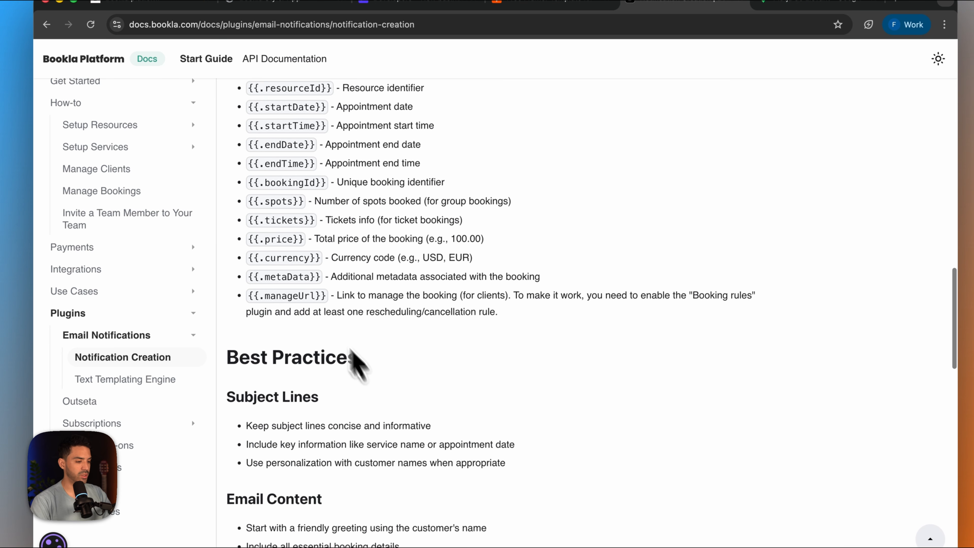
{"action": "left_click_drag", "start_coordinate": [332, 296], "coordinate": [249, 296]}
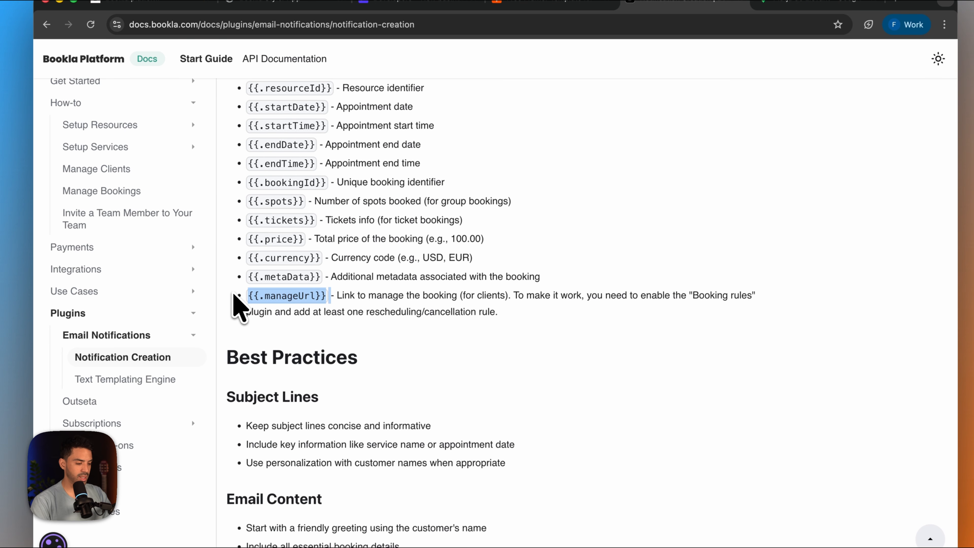
- End the email body with "If you need to manage your booking click here: {{.manageUrl}}" and save the template
{"action": "left_click", "coordinate": [168, 2]}
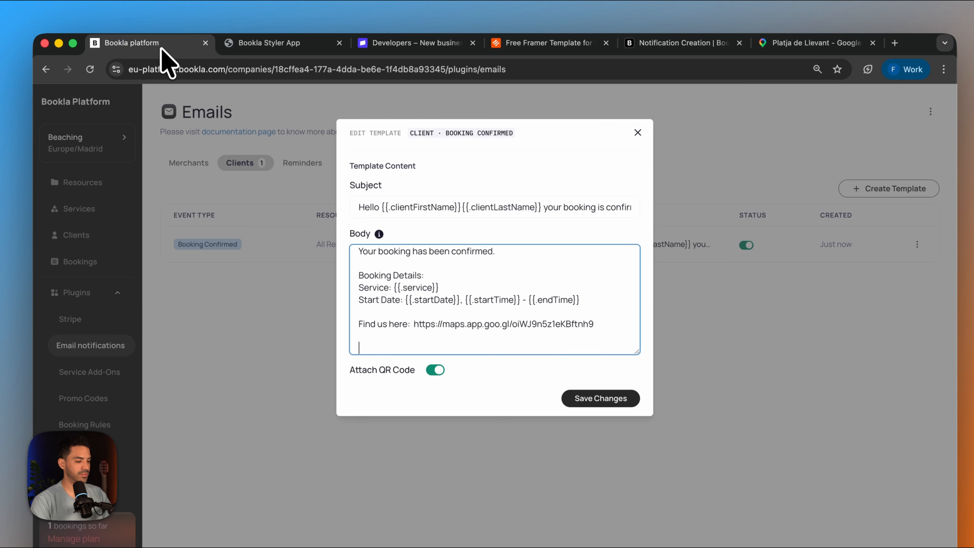
{"action": "type", "text": "need to manage your booking click here: {{.manageUrl"}
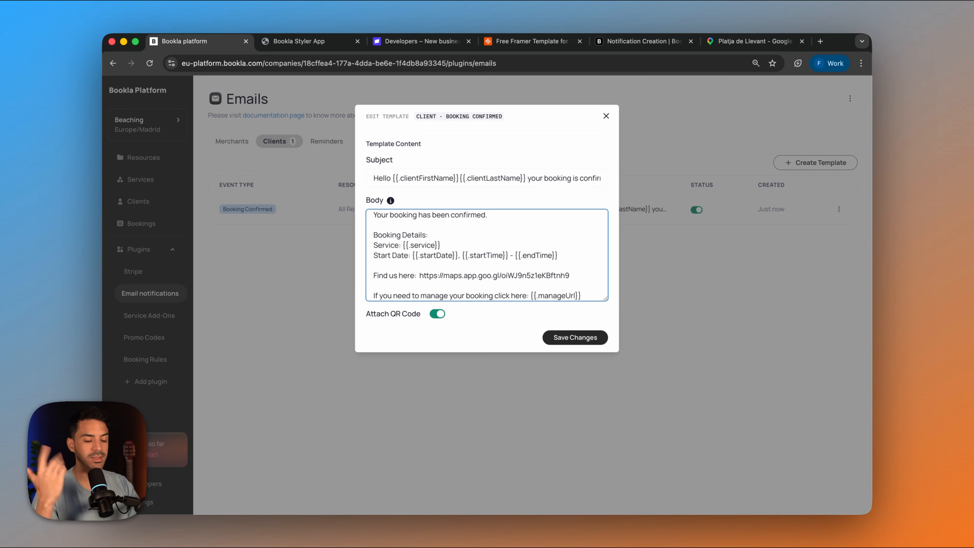
{"action": "left_click", "coordinate": [569, 339]}
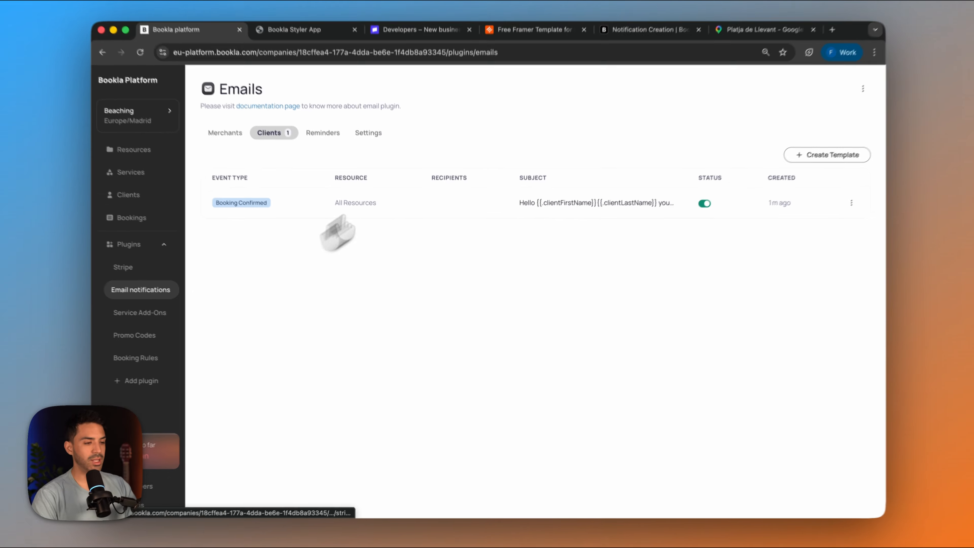
- In the Bookla Styler preview, select a 2h booking at 3:00 PM on May 6 and try the promo code kjdfkhjbdf before clearing it
{"action": "left_click", "coordinate": [285, 42]}
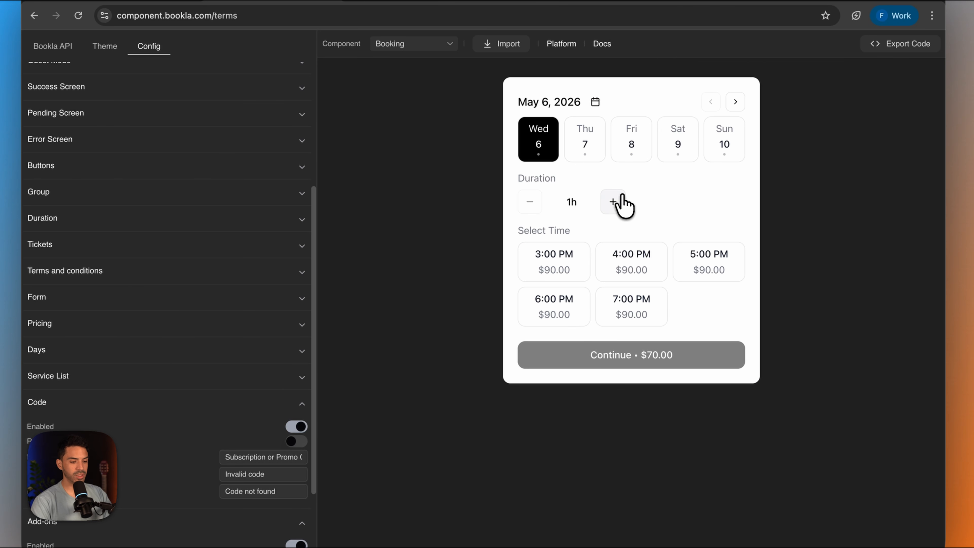
{"action": "left_click", "coordinate": [564, 263]}
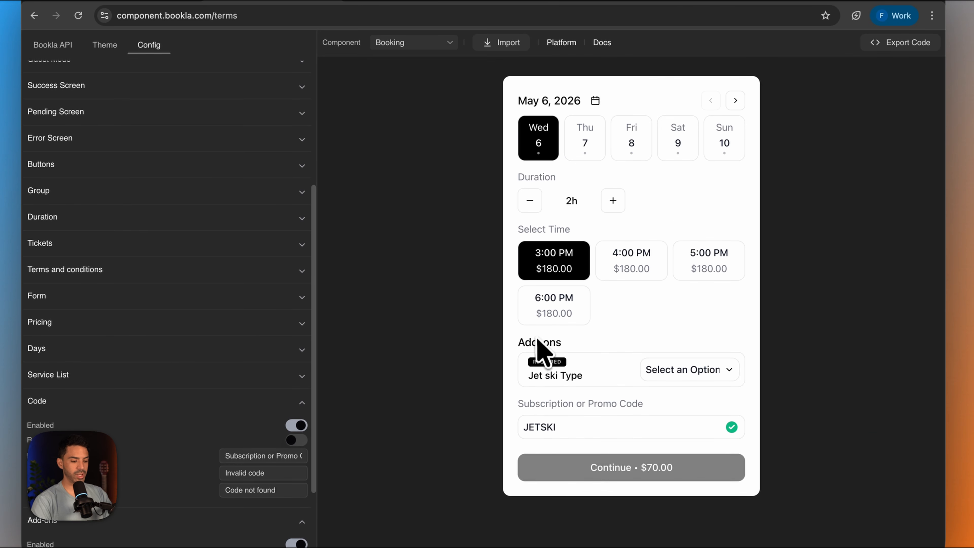
{"action": "left_click_drag", "start_coordinate": [696, 428], "coordinate": [424, 423]}
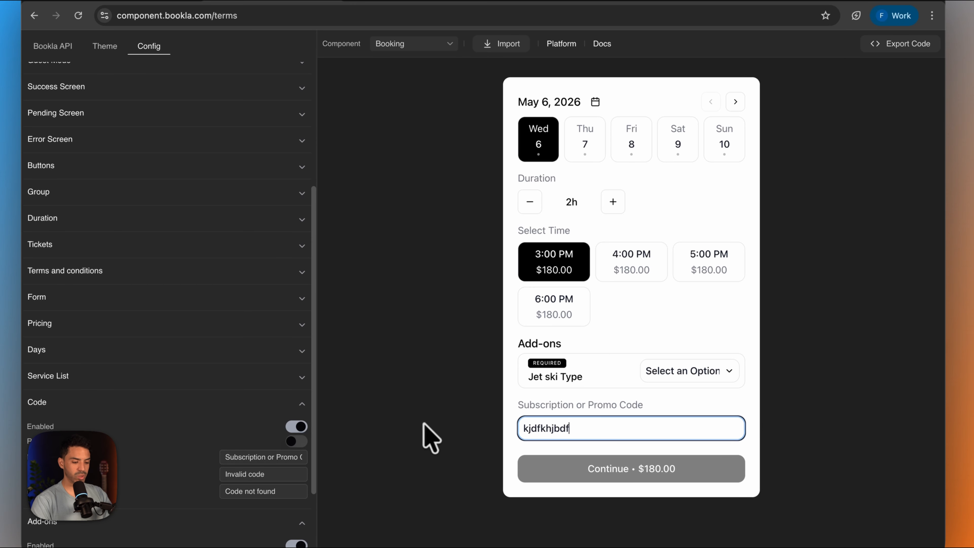
{"action": "type", "text": "kjdfkhjbdf"}
{"action": "key", "text": "BackSpace"}
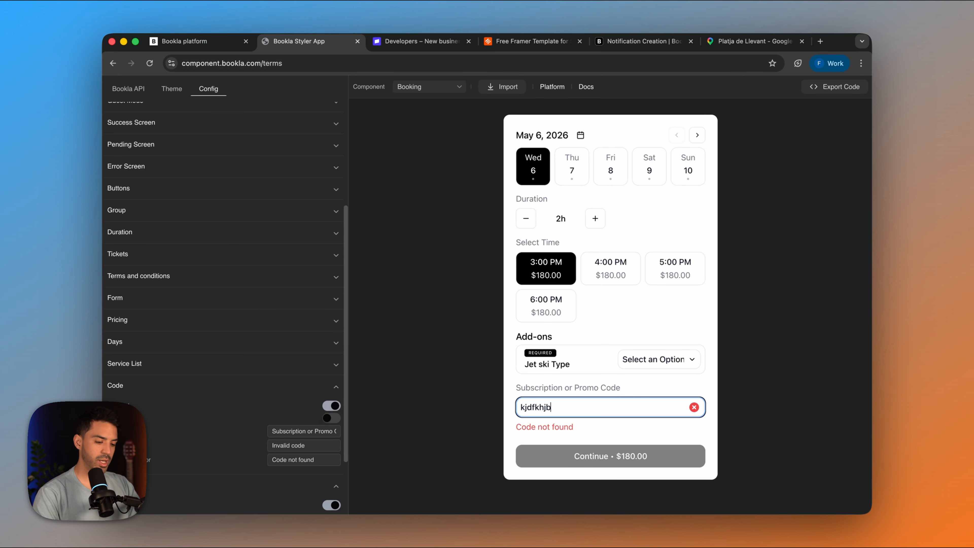
- Choose the Super Fast option as the required Jet ski Type add-on and continue to the contact form
{"action": "left_click", "coordinate": [675, 359]}
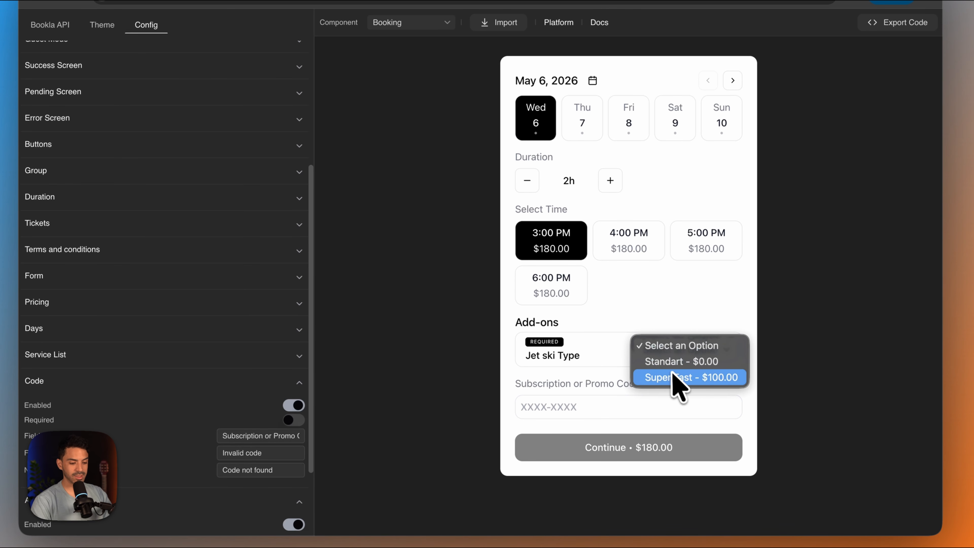
{"action": "left_click", "coordinate": [685, 376]}
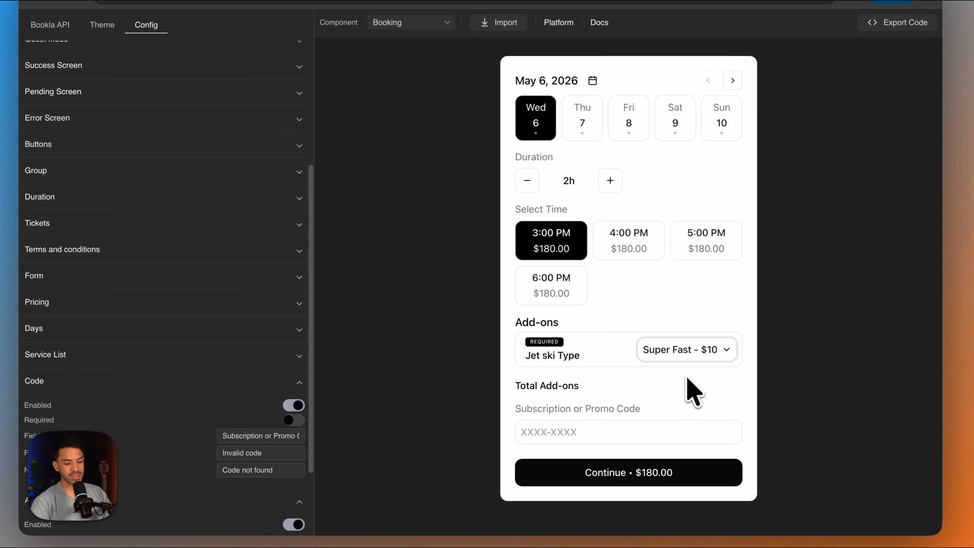
{"action": "left_click", "coordinate": [605, 480]}
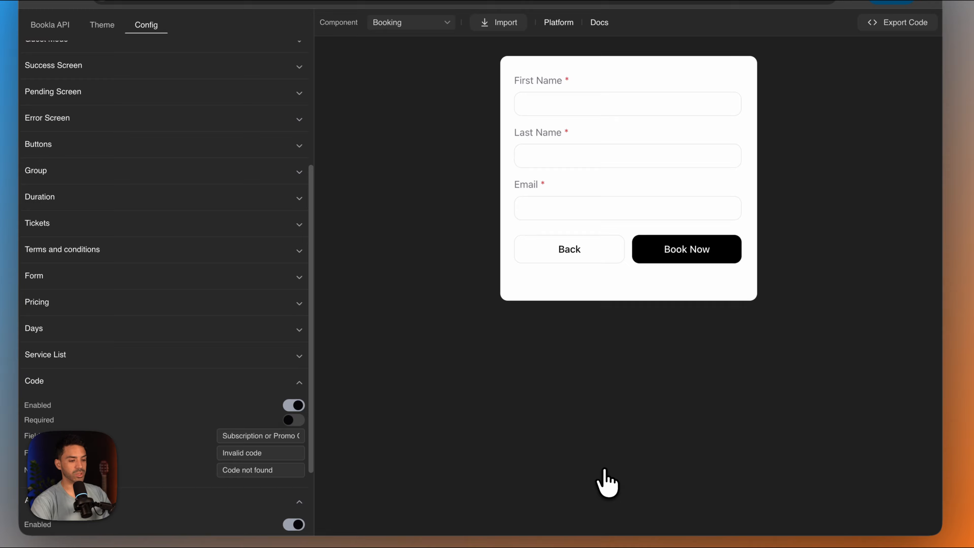
- Fill in the client's first name, last name and email, submit the booking and return to a fresh booking form
{"action": "left_click", "coordinate": [571, 103]}
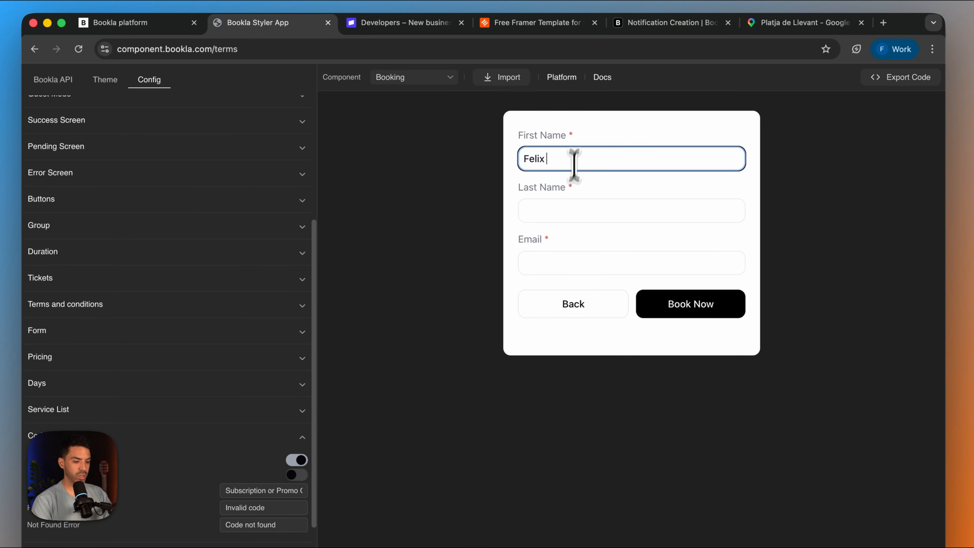
{"action": "left_click", "coordinate": [565, 214]}
{"action": "key", "text": "Tab"}
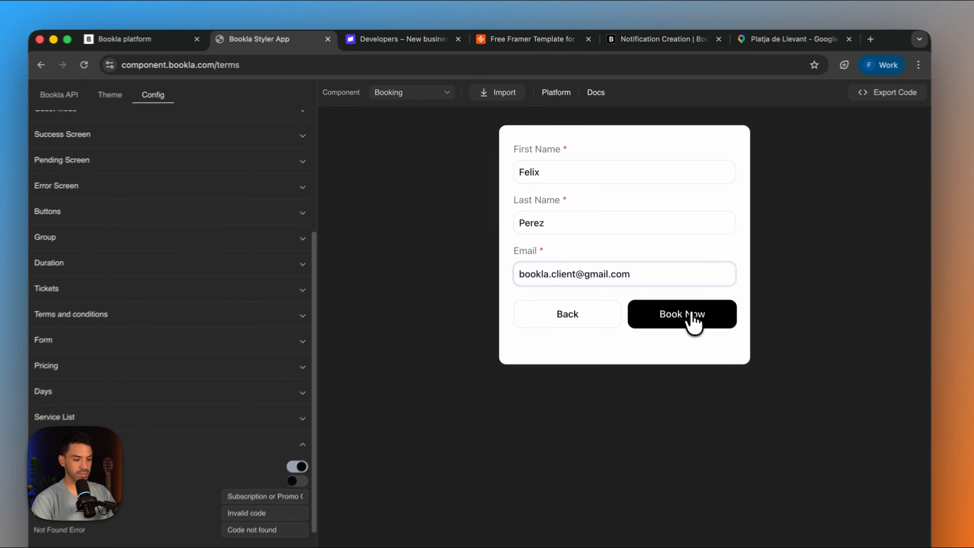
{"action": "left_click", "coordinate": [665, 280]}
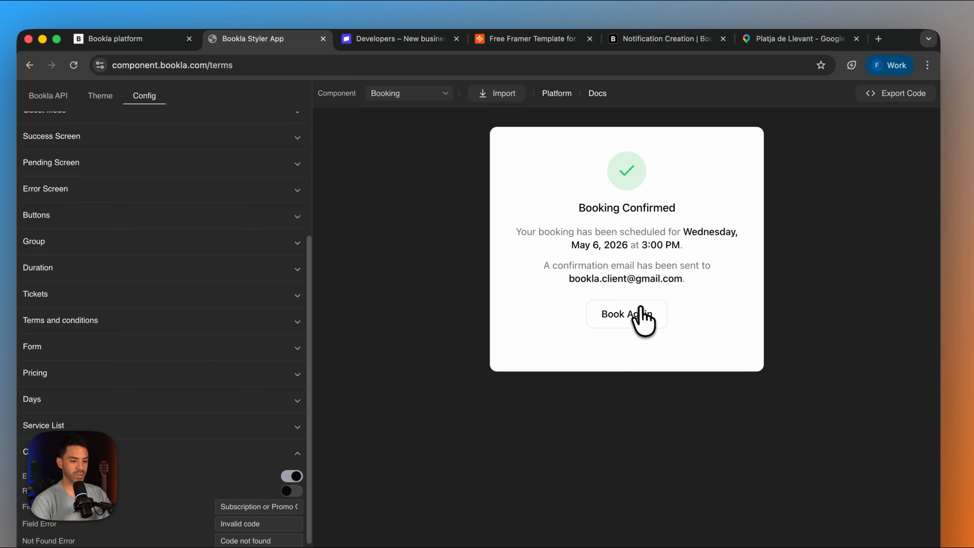
{"action": "left_click", "coordinate": [643, 318]}
- Open the client's Gmail inbox in a new browser tab and read the booking confirmation email from Bookla
{"action": "left_click", "coordinate": [878, 38]}
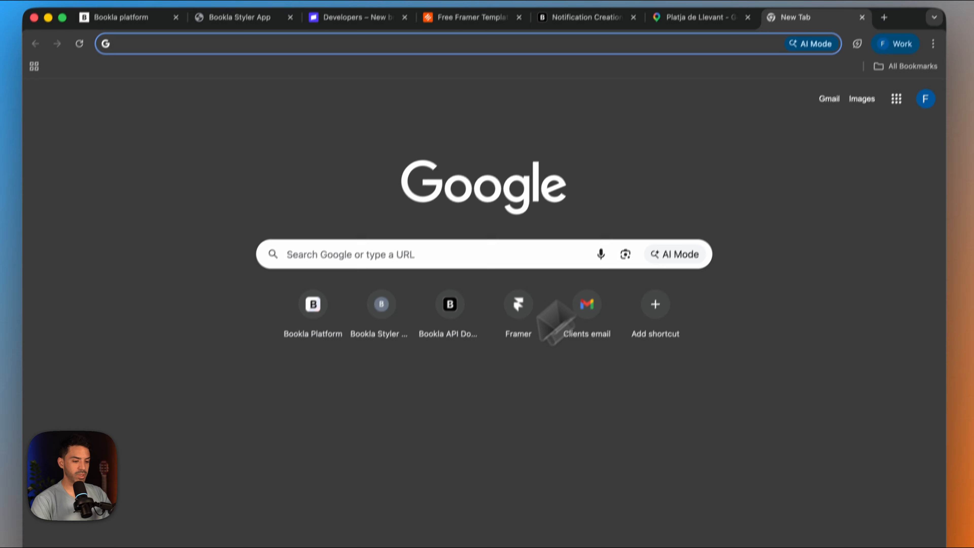
{"action": "left_click", "coordinate": [589, 314]}
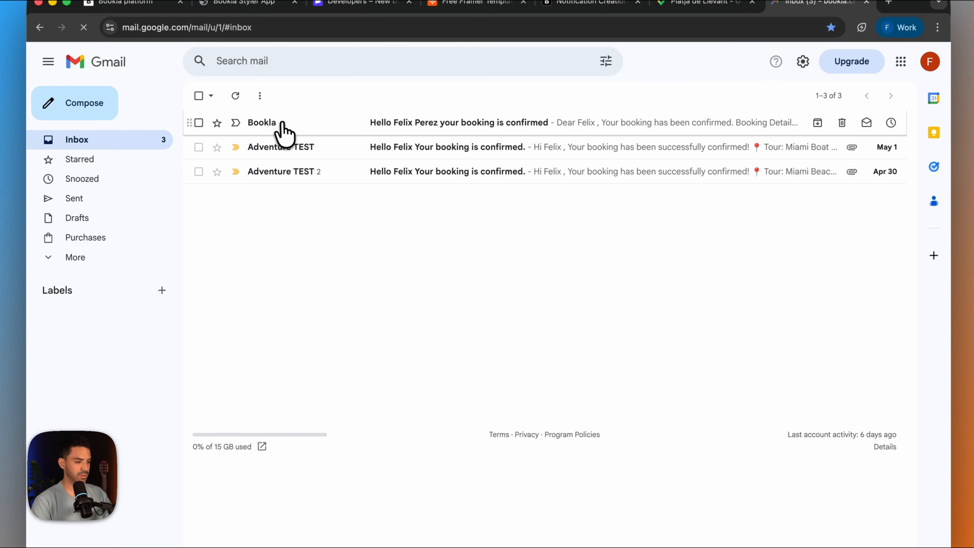
{"action": "left_click", "coordinate": [284, 133]}
{"action": "mouse_move", "coordinate": [335, 404]}
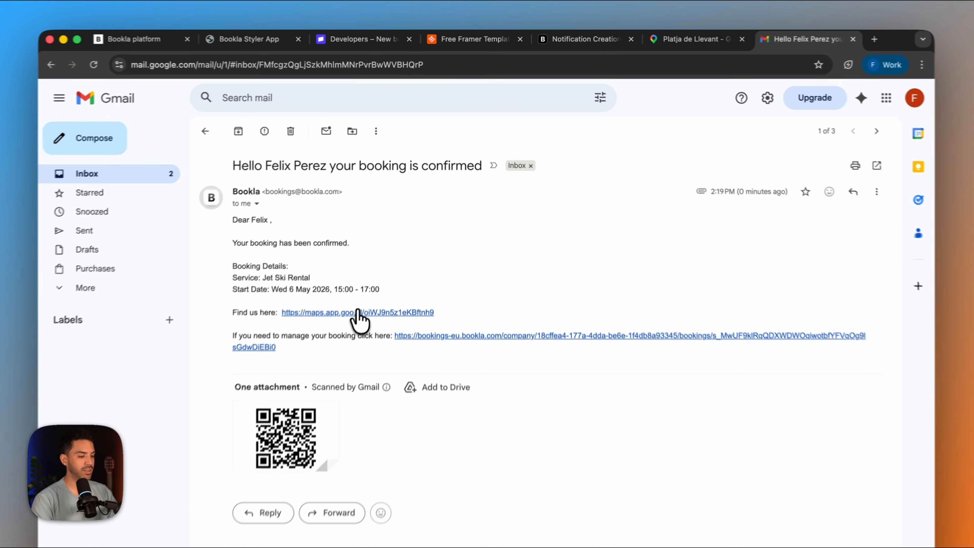
- Test the email's Google Maps link and its manage-booking link, and review the booking details, cancellation option and help section
{"action": "left_click", "coordinate": [374, 277]}
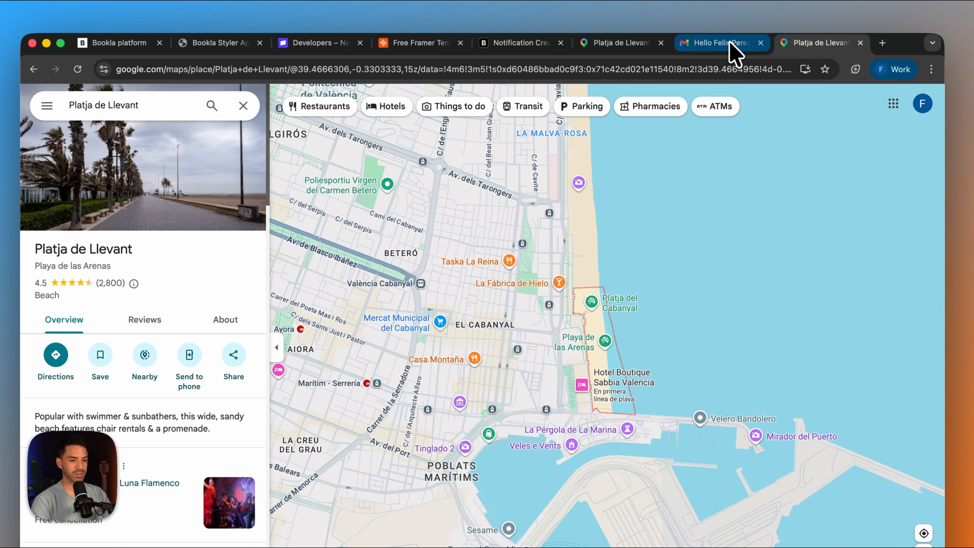
{"action": "left_click", "coordinate": [729, 39]}
{"action": "left_click", "coordinate": [491, 329]}
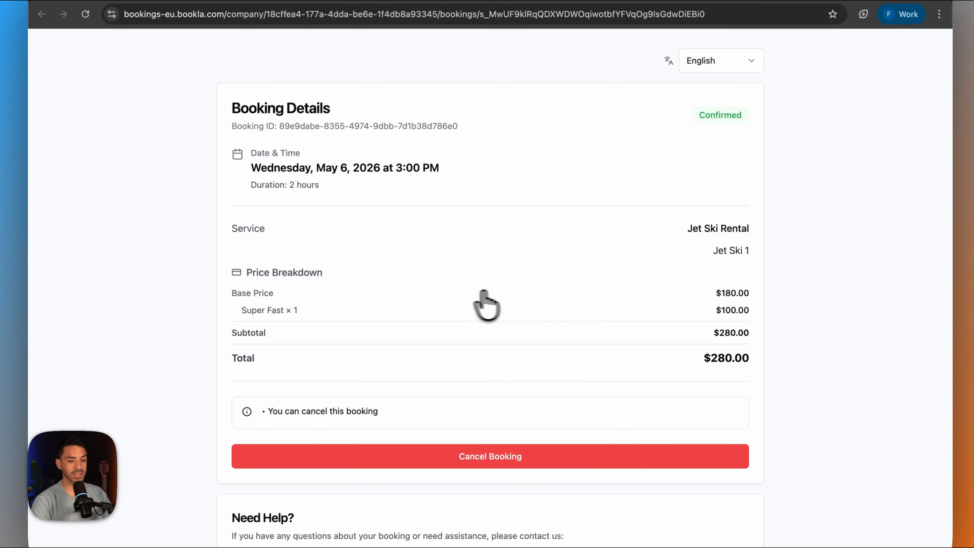
{"action": "scroll", "coordinate": [450, 322], "scroll_direction": "down", "scroll_amount": 5}
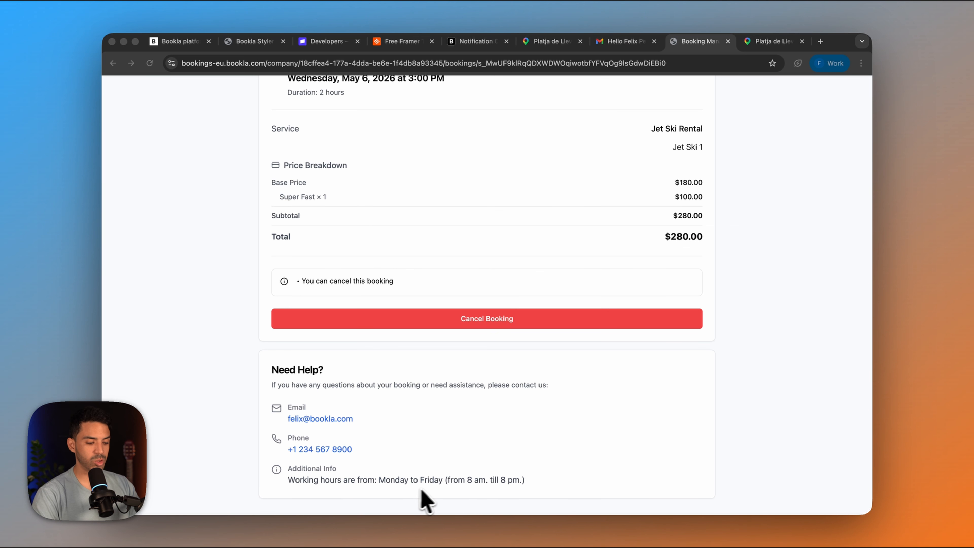
{"action": "scroll", "coordinate": [376, 435], "scroll_direction": "up", "scroll_amount": 3}
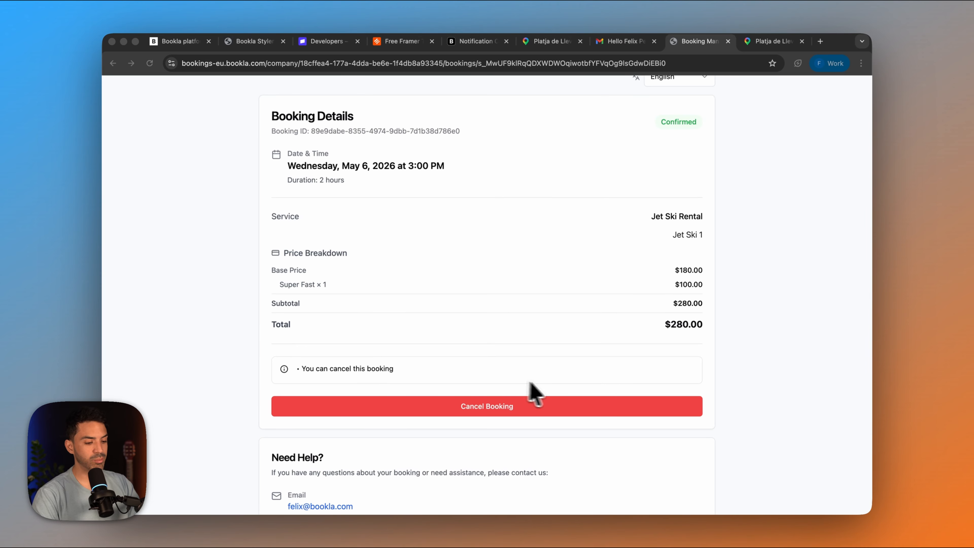
{"action": "scroll", "coordinate": [553, 385], "scroll_direction": "up", "scroll_amount": 1}
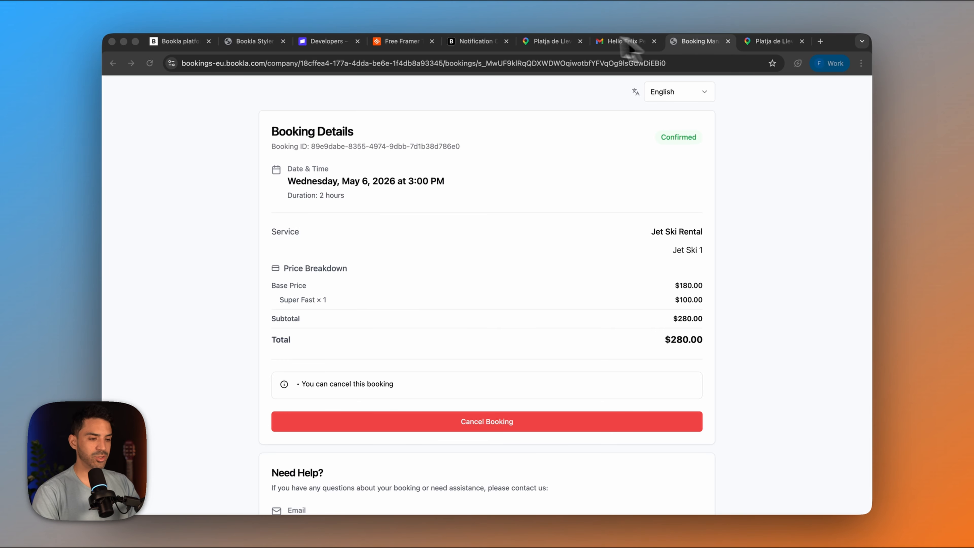
- In Bookla Platform, change the Jet Ski Rental service's booking policy to Needs prepayment and save it
{"action": "left_click", "coordinate": [176, 41]}
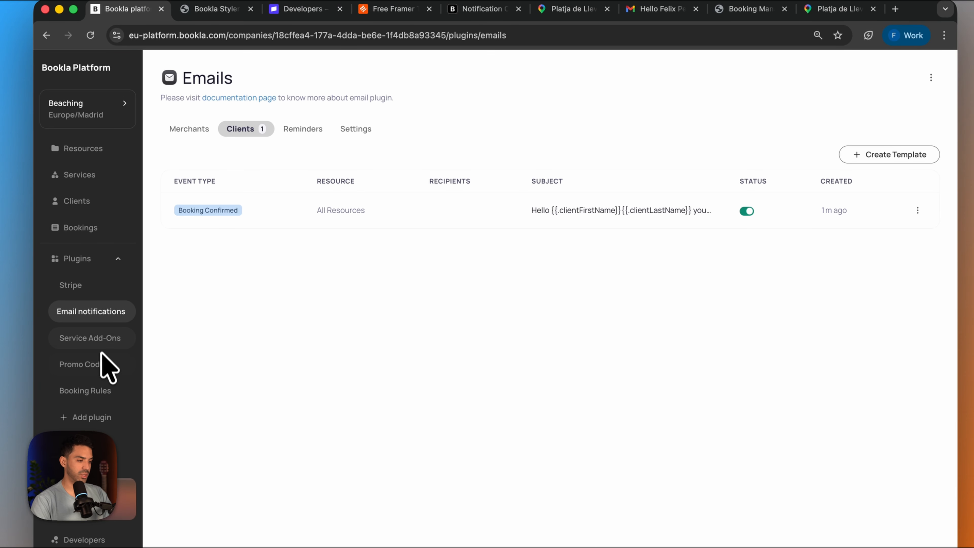
{"action": "left_click", "coordinate": [79, 175]}
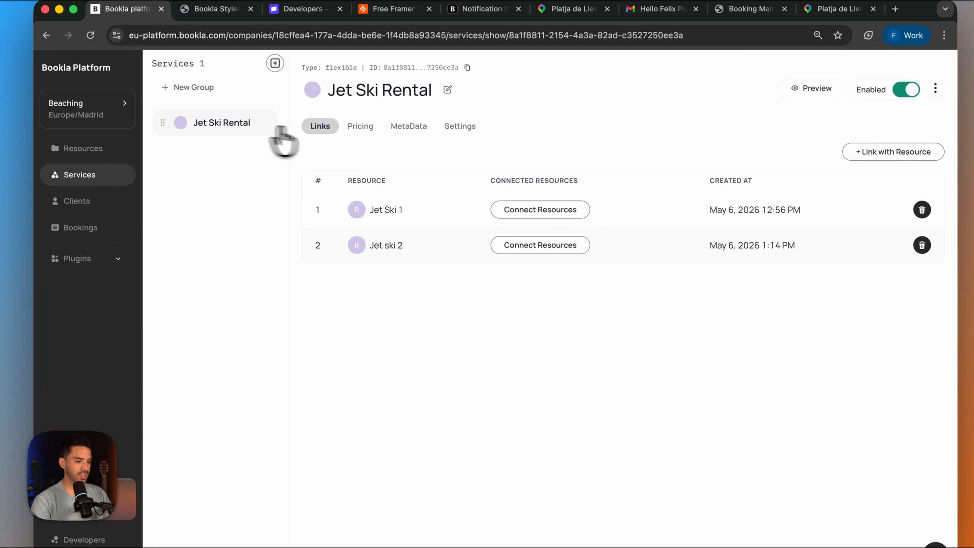
{"action": "left_click", "coordinate": [463, 129]}
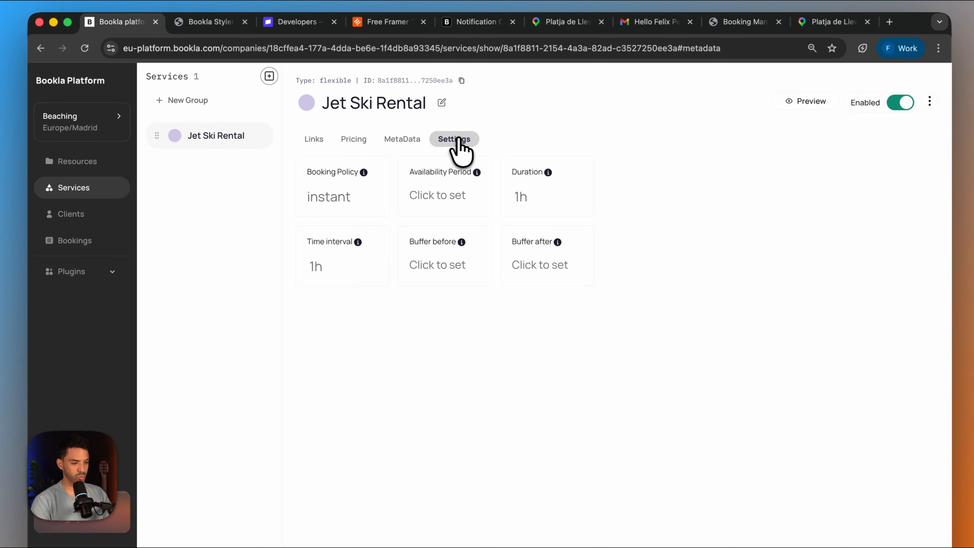
{"action": "left_click", "coordinate": [334, 200]}
{"action": "left_click", "coordinate": [491, 332]}
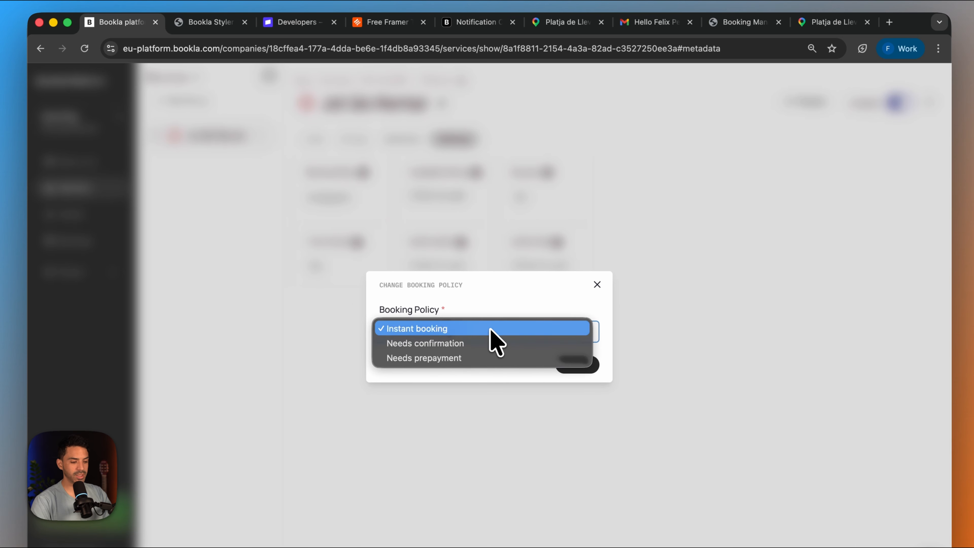
{"action": "left_click", "coordinate": [473, 358]}
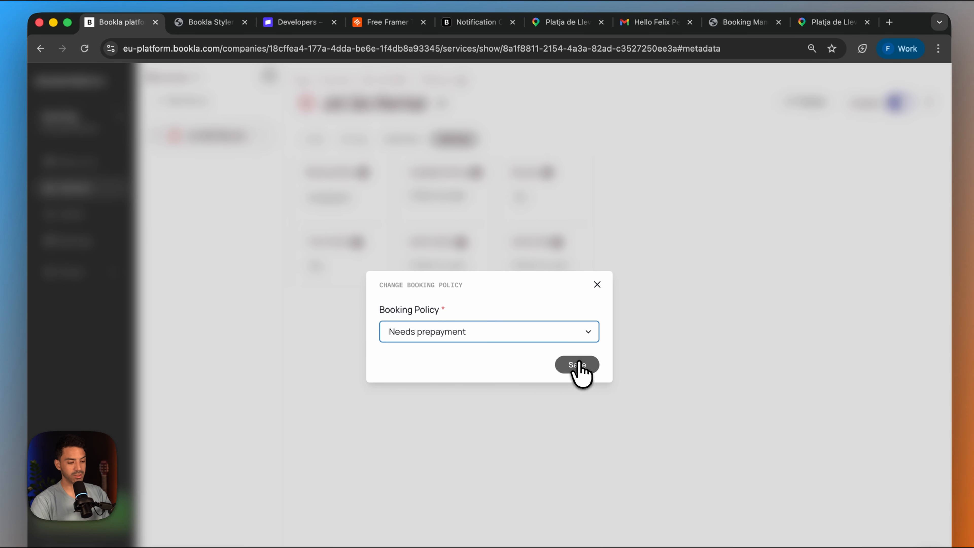
{"action": "left_click", "coordinate": [579, 365]}
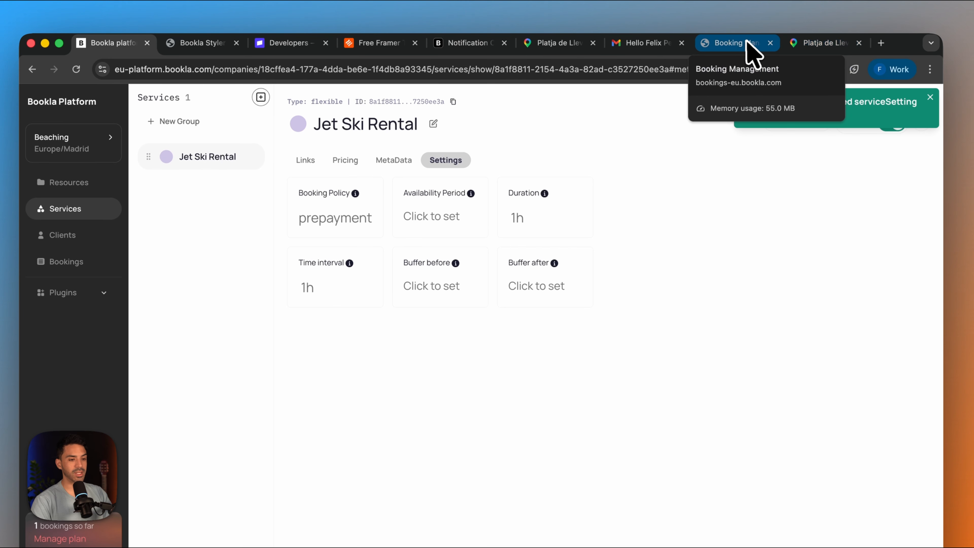
- Return to the Bookla Styler preview and select Saturday, May 9 at 8:00 AM for a new test booking
{"action": "left_click", "coordinate": [748, 42]}
{"action": "left_click", "coordinate": [179, 45]}
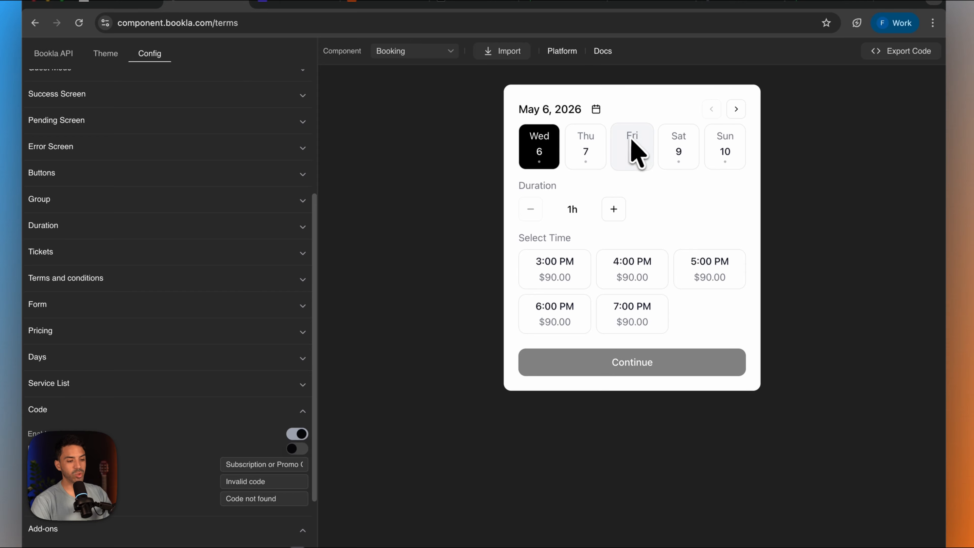
{"action": "left_click", "coordinate": [692, 155]}
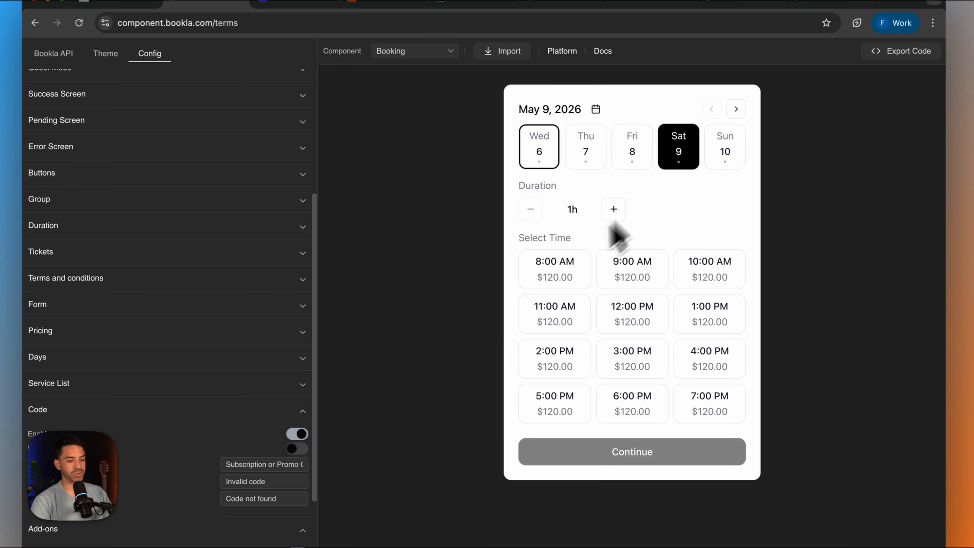
{"action": "left_click", "coordinate": [560, 275]}
{"action": "scroll", "coordinate": [587, 338], "scroll_direction": "down", "scroll_amount": 2}
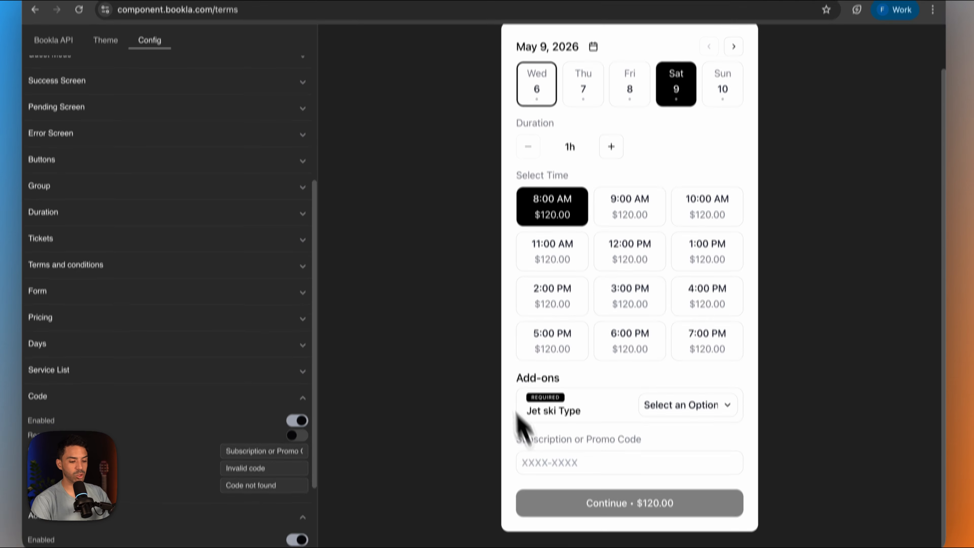
- Apply the promo code JETSKI and choose the Super Fast option for Jet ski Type
{"action": "left_click", "coordinate": [603, 472]}
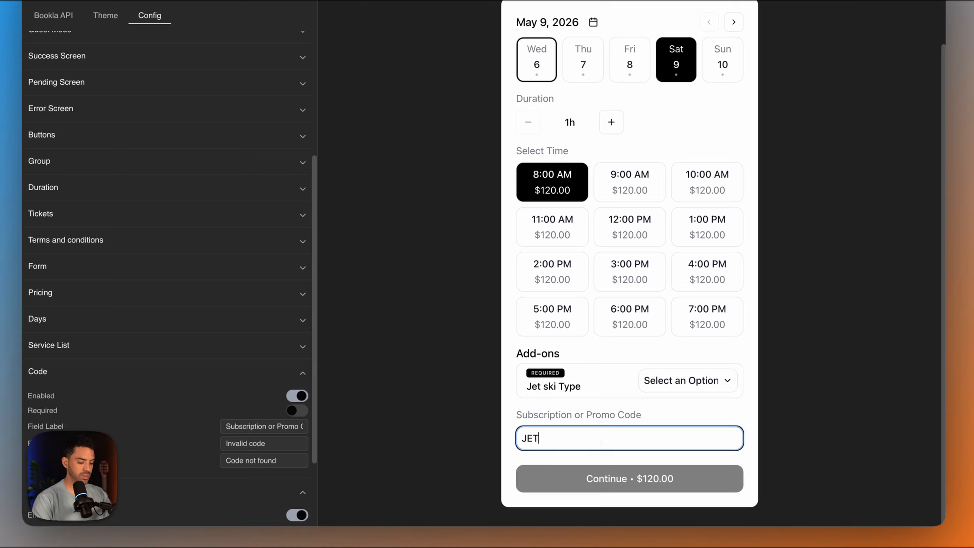
{"action": "type", "text": "JETSKI"}
{"action": "left_click", "coordinate": [687, 381]}
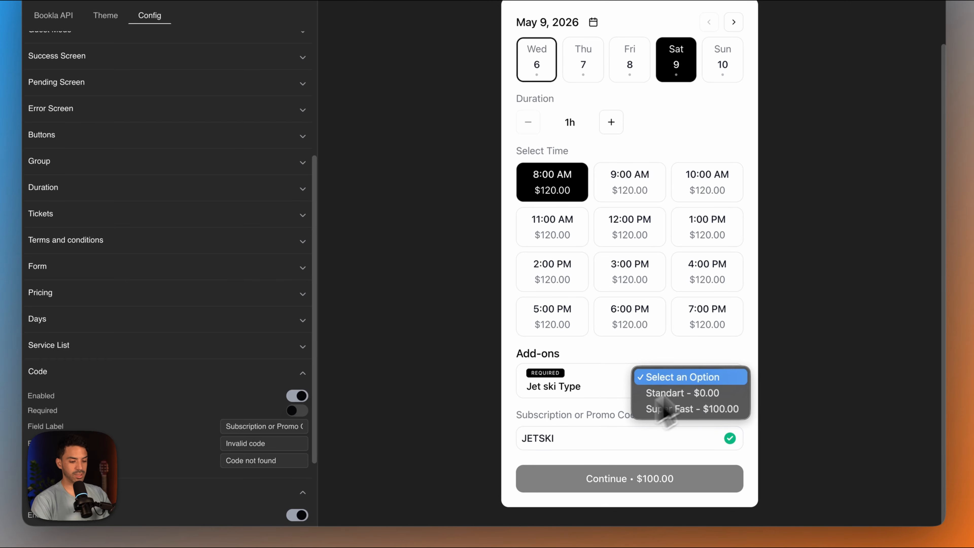
{"action": "left_click", "coordinate": [692, 407]}
- Increase the booking duration to 3h, reselect the 8:00 AM slot and continue to the contact form
{"action": "left_click", "coordinate": [611, 125]}
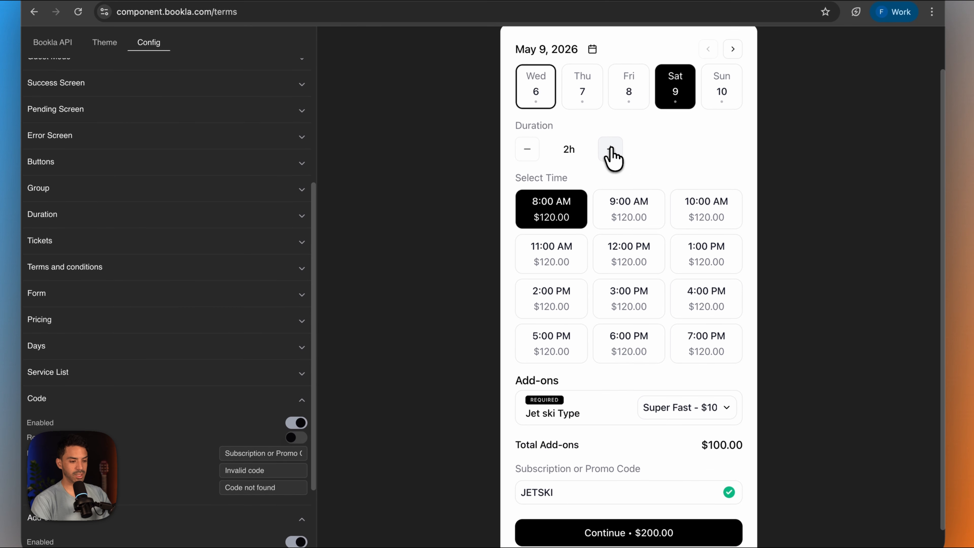
{"action": "left_click", "coordinate": [611, 125]}
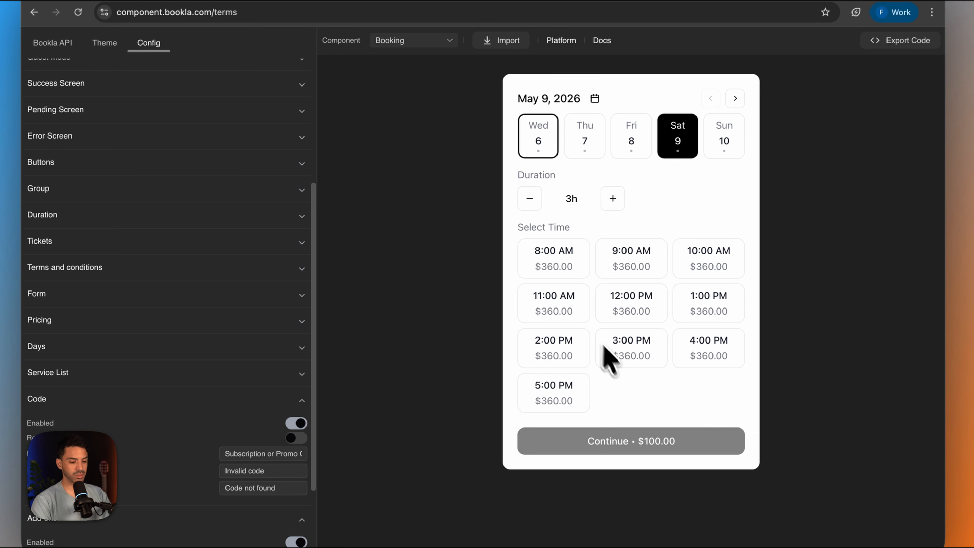
{"action": "left_click", "coordinate": [570, 269]}
{"action": "scroll", "coordinate": [596, 370], "scroll_direction": "down", "scroll_amount": 3}
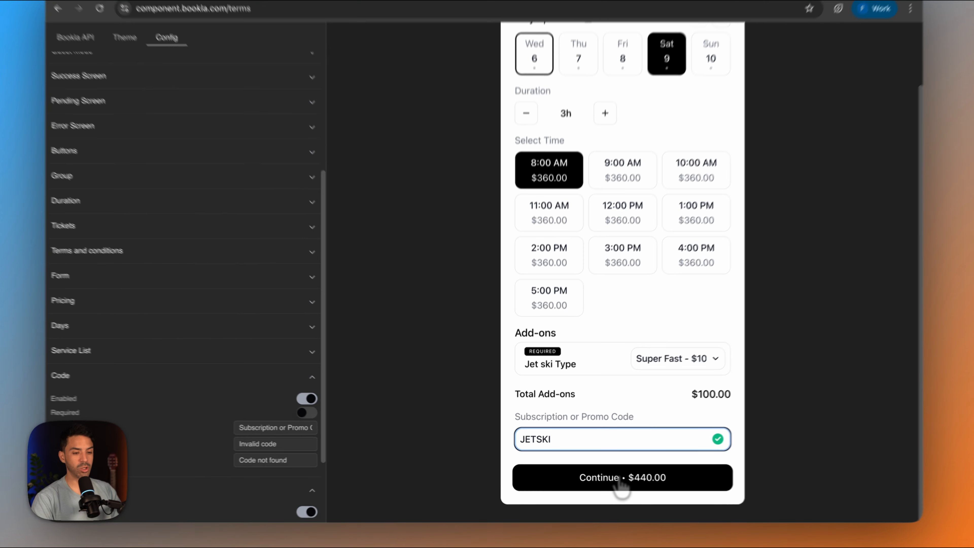
{"action": "left_click", "coordinate": [607, 478]}
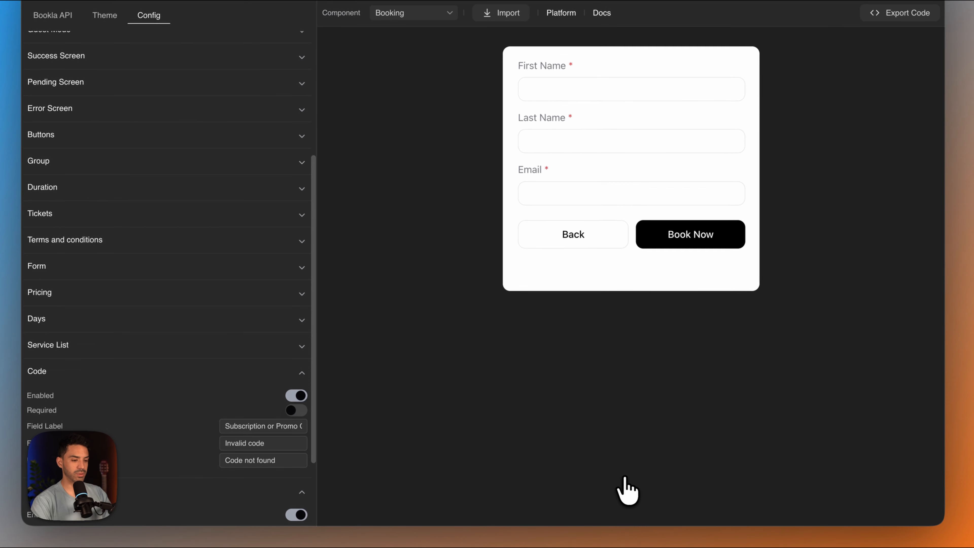
- Enter the client's first name, last name and email, and submit the booking to reach the Stripe checkout
{"action": "left_click", "coordinate": [540, 158]}
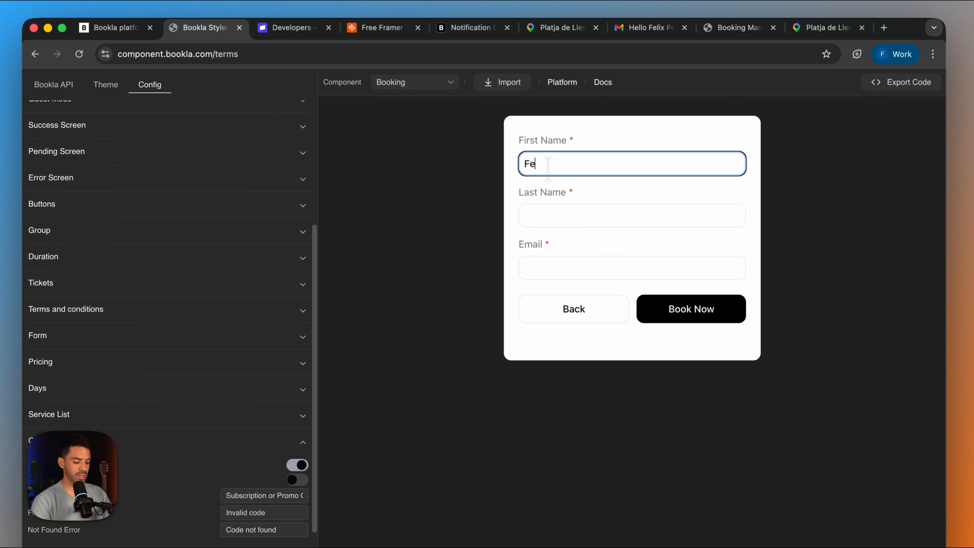
{"action": "left_click", "coordinate": [591, 215]}
{"action": "type", "text": "Perez"}
{"action": "key", "text": "Tab"}
{"action": "left_click", "coordinate": [690, 307]}
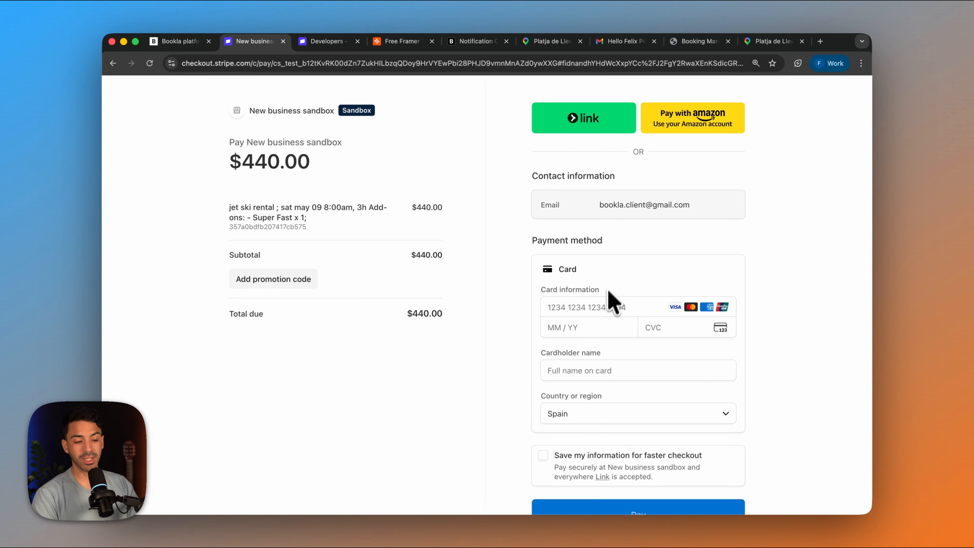
- Enter the test card number, expiry date, CVC and cardholder name in the Stripe checkout, and pay for the jet ski booking
{"action": "scroll", "coordinate": [613, 305], "scroll_direction": "down", "scroll_amount": 2}
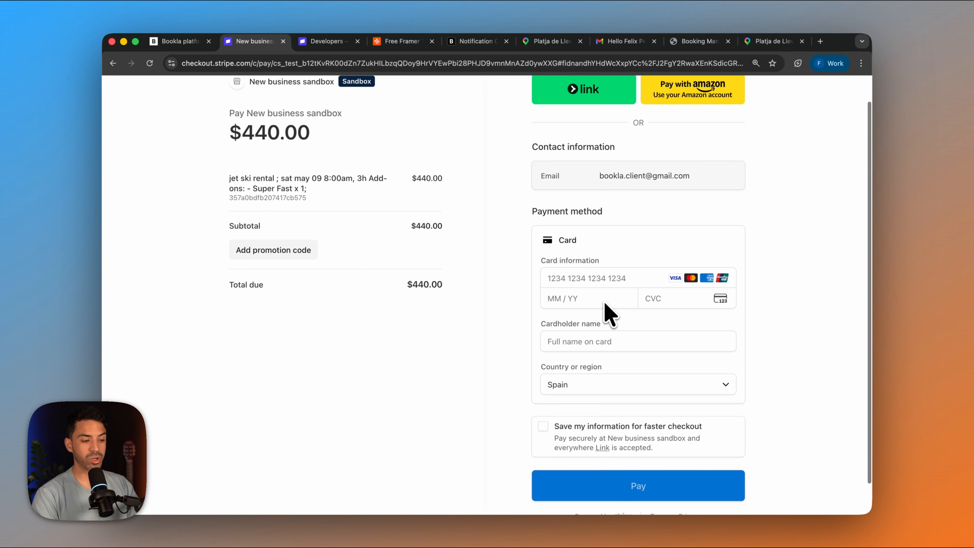
{"action": "scroll", "coordinate": [569, 284], "scroll_direction": "up", "scroll_amount": 2}
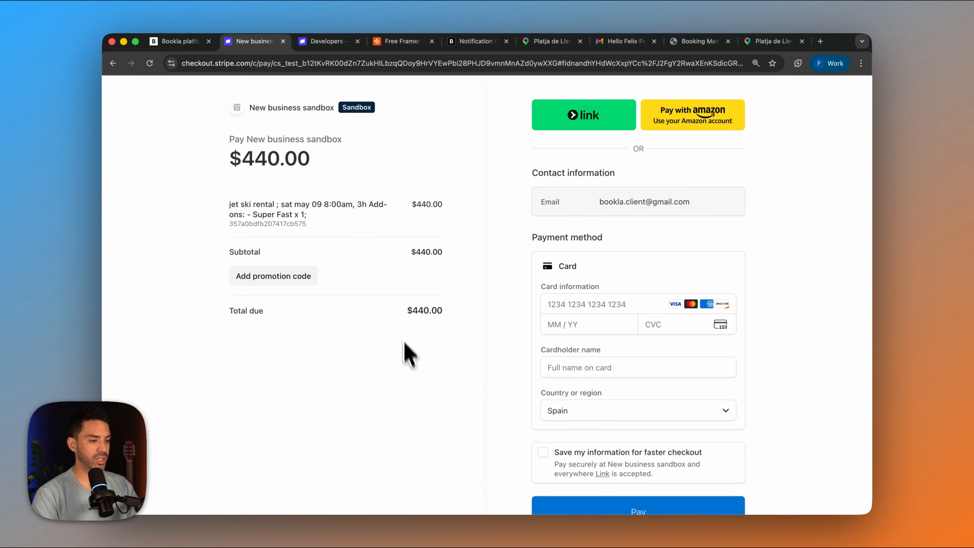
{"action": "scroll", "coordinate": [407, 361], "scroll_direction": "down", "scroll_amount": 3}
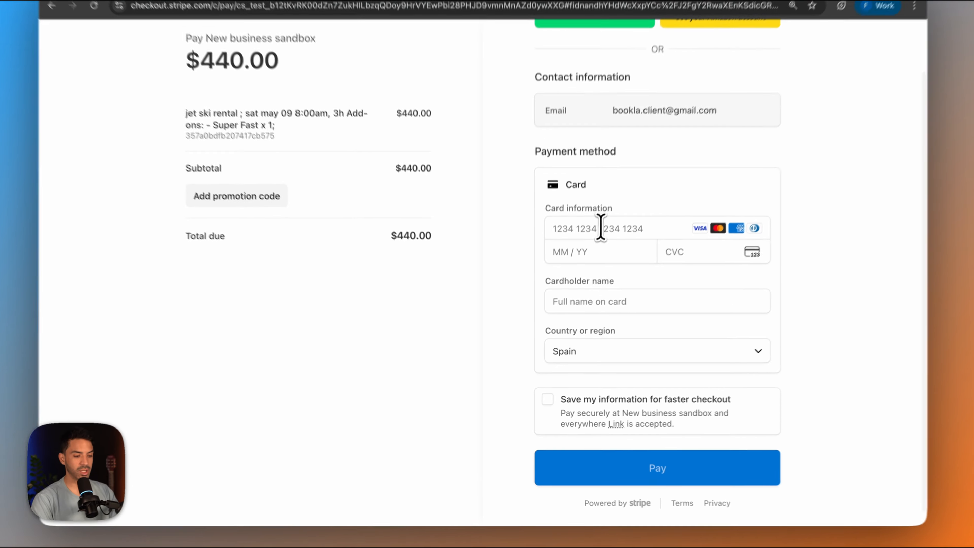
{"action": "left_click", "coordinate": [590, 243]}
{"action": "type", "text": "4242 4242 4242 4242"}
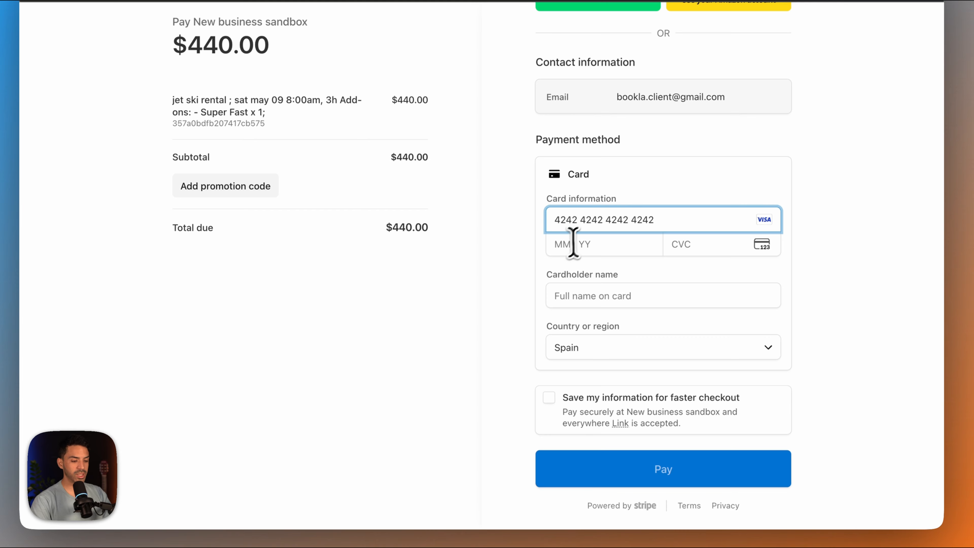
{"action": "left_click", "coordinate": [566, 245]}
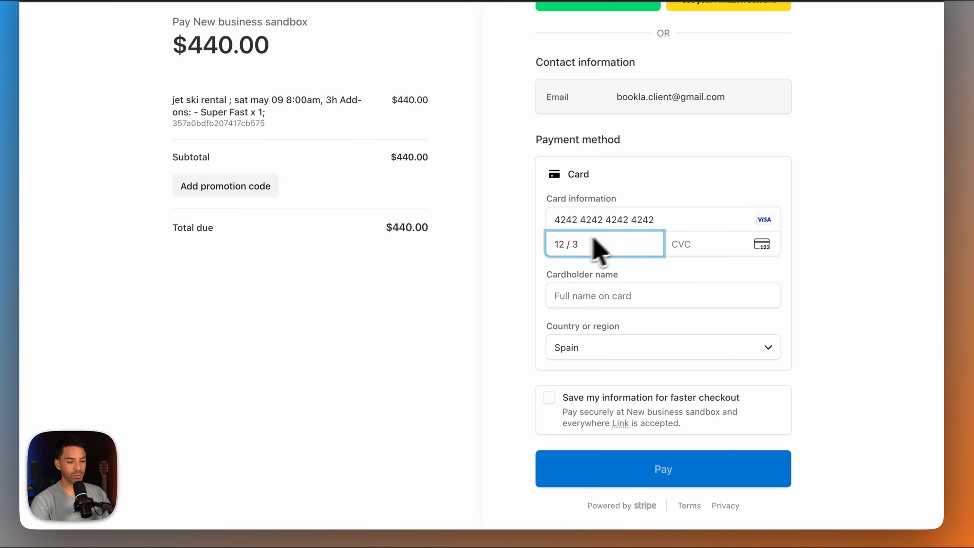
{"action": "type", "text": "12341"}
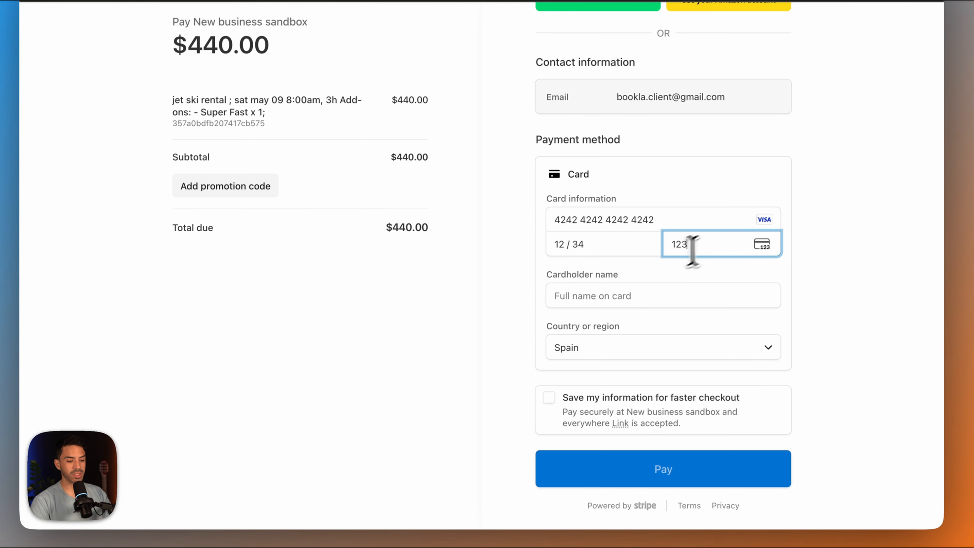
{"action": "left_click", "coordinate": [583, 296]}
{"action": "left_click", "coordinate": [616, 325]}
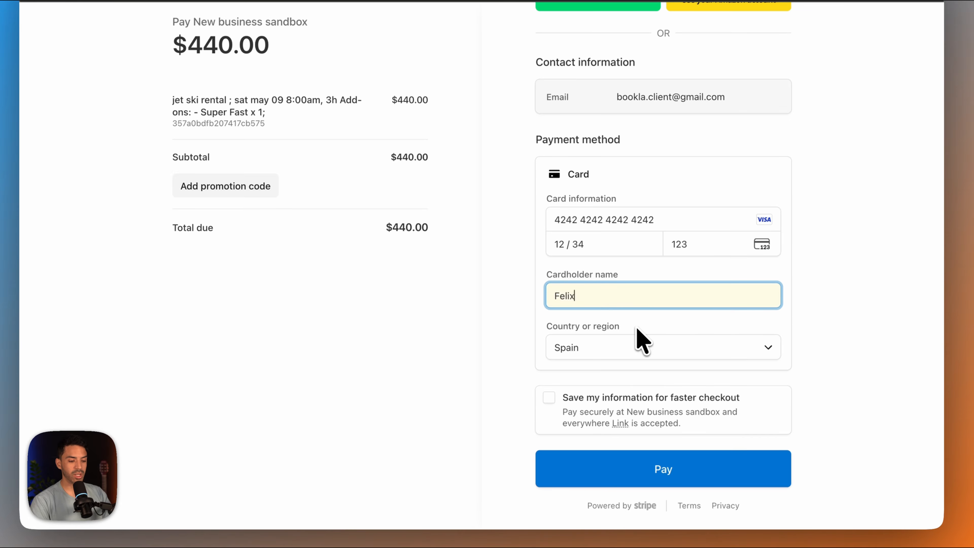
{"action": "left_click", "coordinate": [634, 469]}
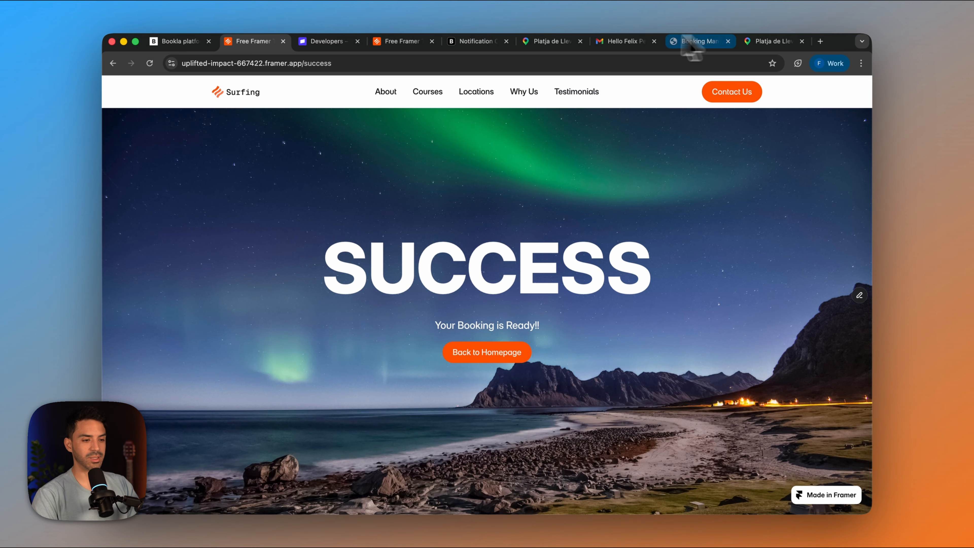
- Switch to Gmail, open the confirmation email for the May 9 booking and follow its manage-booking link to review the booking details
{"action": "left_click", "coordinate": [623, 41]}
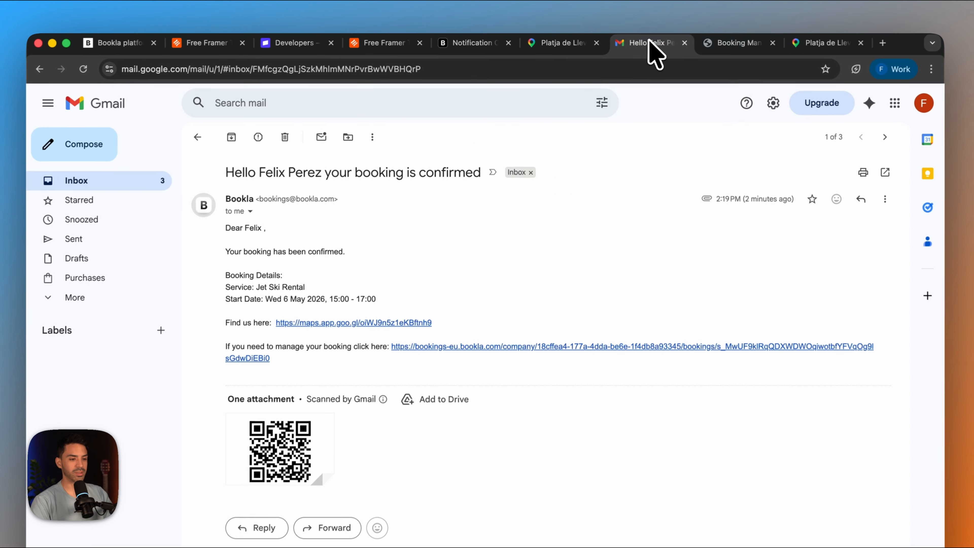
{"action": "left_click", "coordinate": [188, 162]}
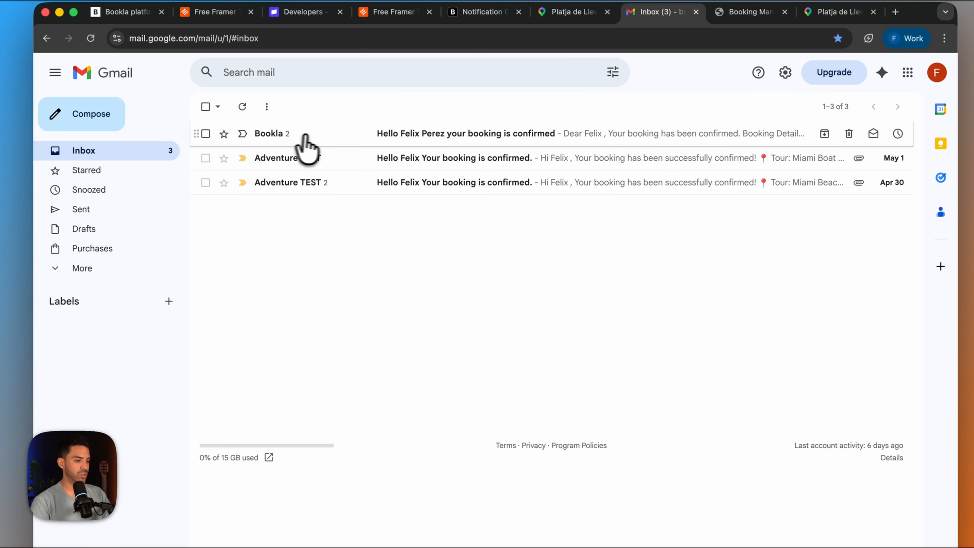
{"action": "left_click", "coordinate": [306, 143]}
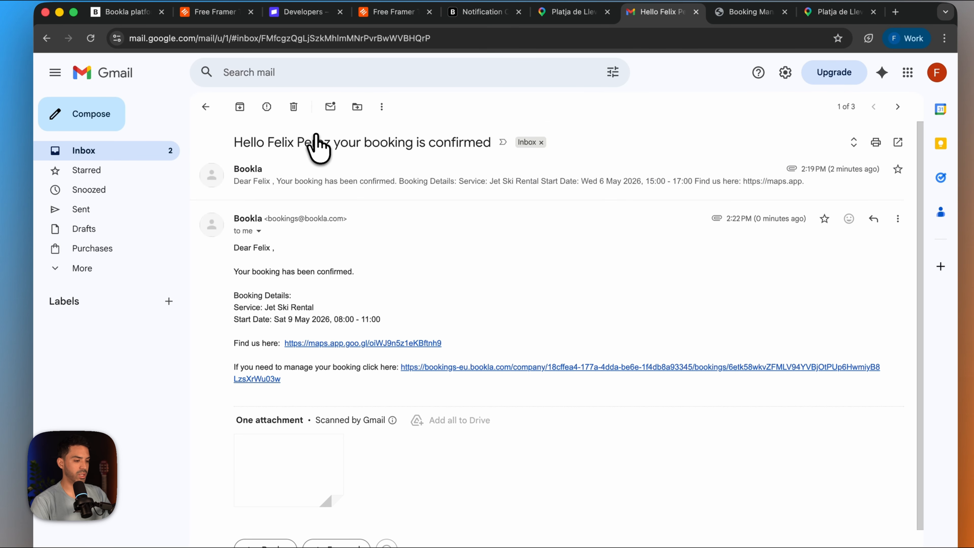
{"action": "scroll", "coordinate": [413, 365], "scroll_direction": "down", "scroll_amount": 3}
{"action": "scroll", "coordinate": [353, 174], "scroll_direction": "up", "scroll_amount": 2}
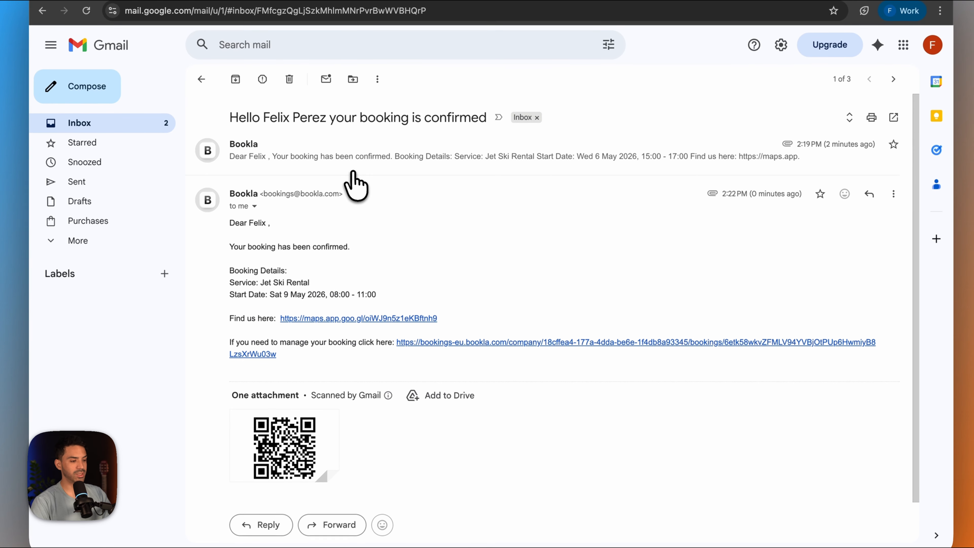
{"action": "scroll", "coordinate": [353, 175], "scroll_direction": "down", "scroll_amount": 3}
{"action": "left_click", "coordinate": [443, 295]}
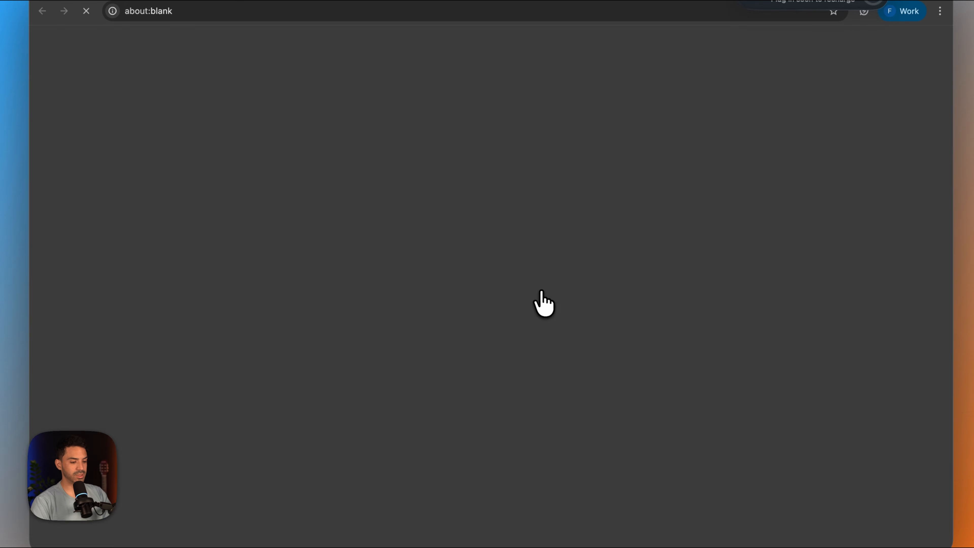
{"action": "scroll", "coordinate": [530, 330], "scroll_direction": "down", "scroll_amount": 3}
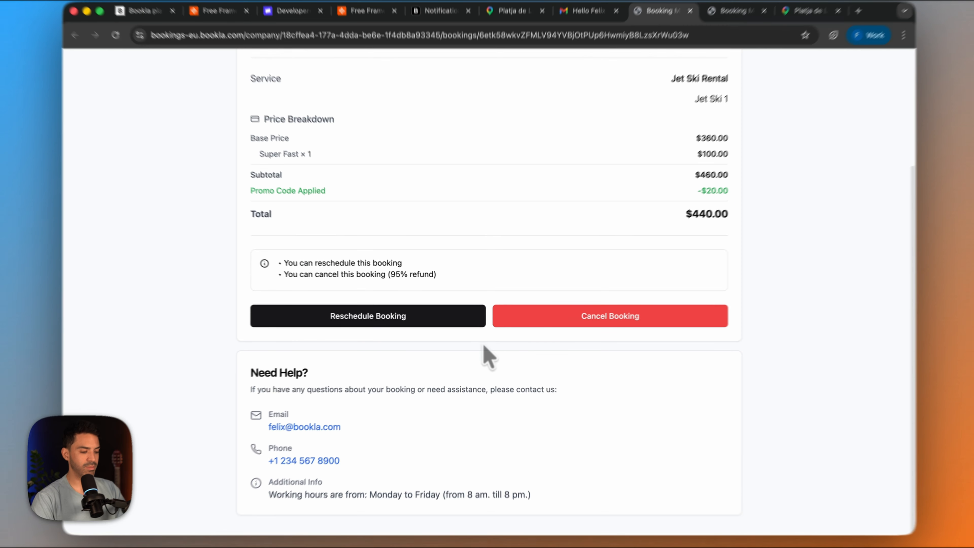
{"action": "scroll", "coordinate": [478, 348], "scroll_direction": "up", "scroll_amount": 2}
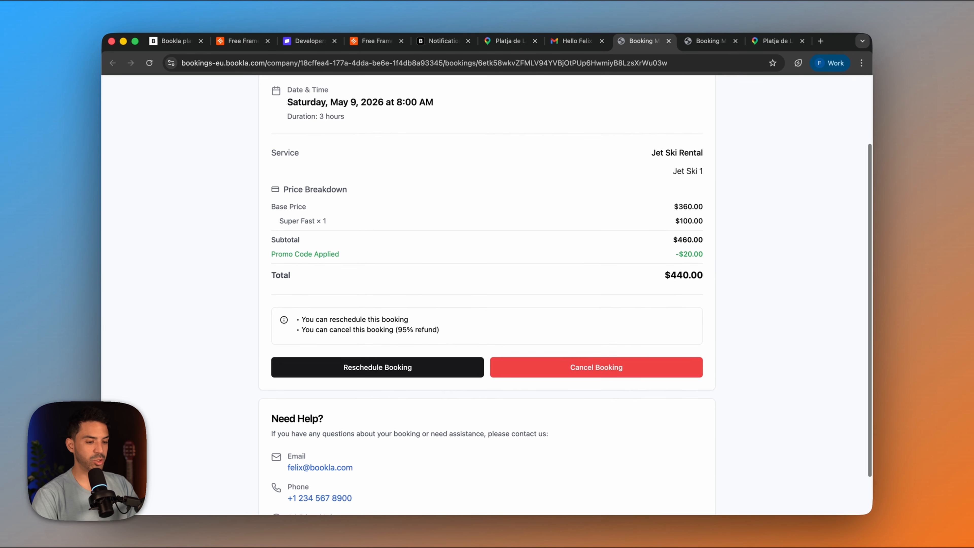
{"action": "scroll", "coordinate": [469, 345], "scroll_direction": "down", "scroll_amount": 2}
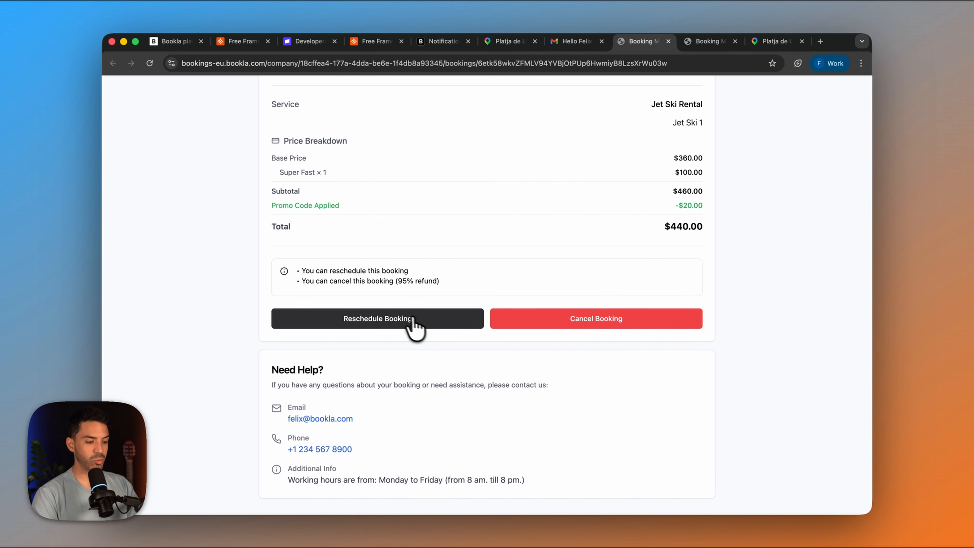
- Try rescheduling the booking to Wednesday, May 13, 2026 at 11:00 AM, and close the dialog without confirming
{"action": "left_click", "coordinate": [413, 326]}
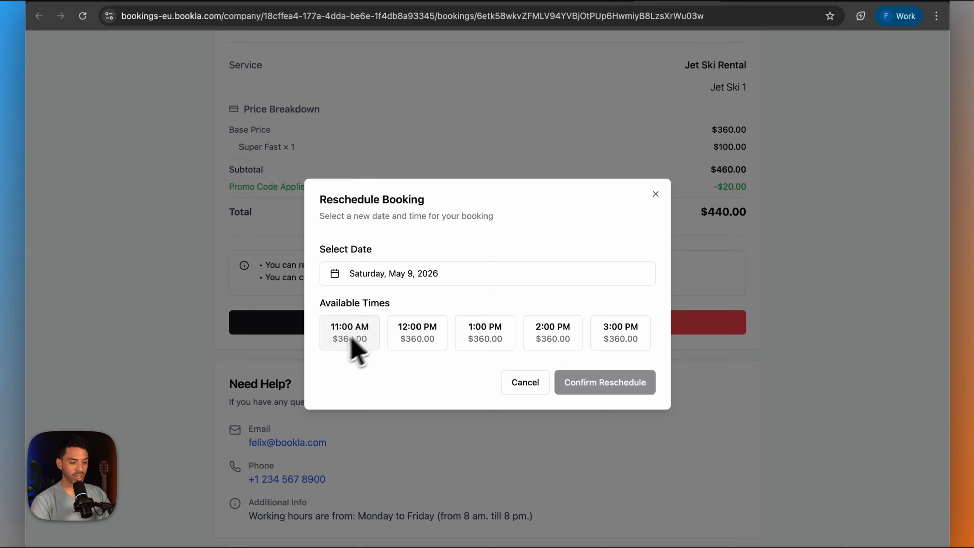
{"action": "left_click", "coordinate": [460, 279]}
{"action": "left_click", "coordinate": [405, 403]}
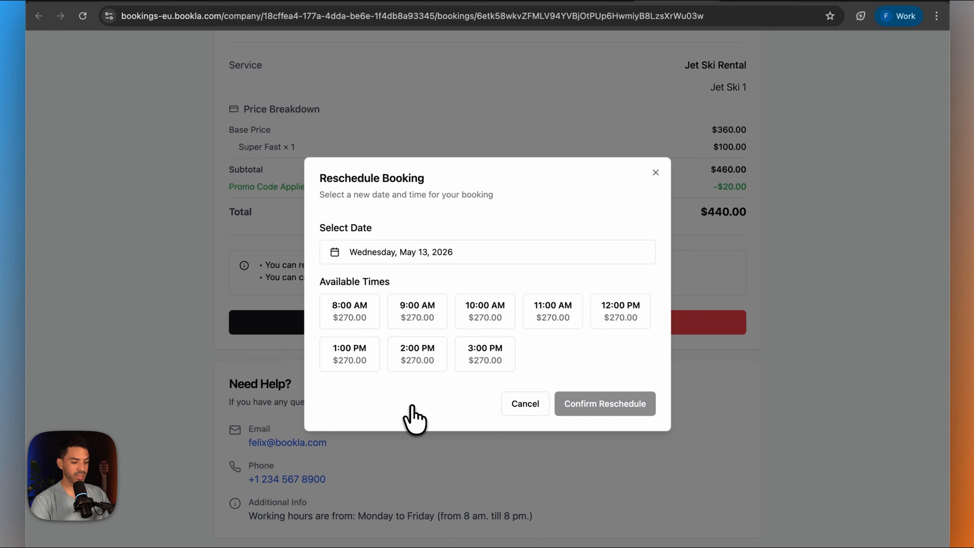
{"action": "left_click", "coordinate": [374, 315]}
{"action": "left_click", "coordinate": [420, 311]}
{"action": "left_click", "coordinate": [478, 320]}
{"action": "left_click", "coordinate": [546, 319]}
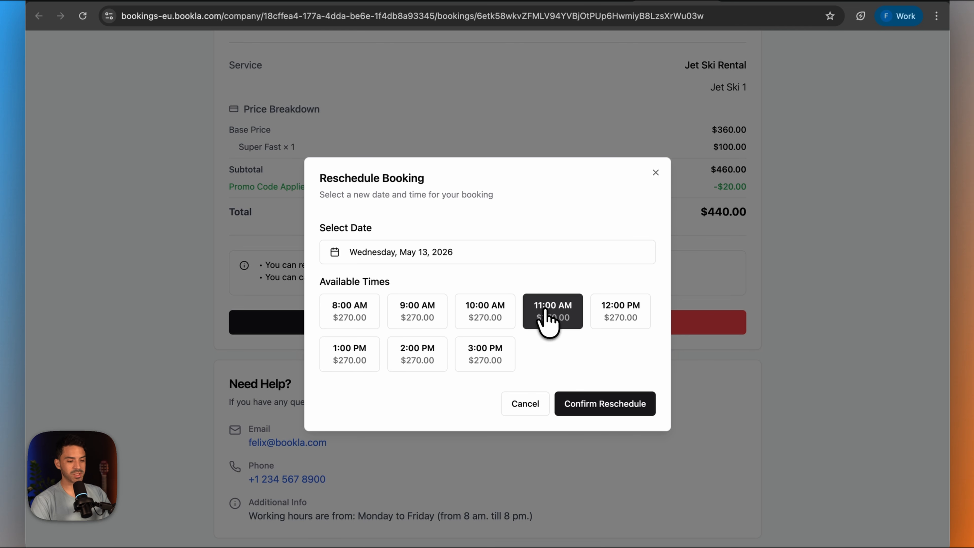
{"action": "left_click", "coordinate": [655, 172]}
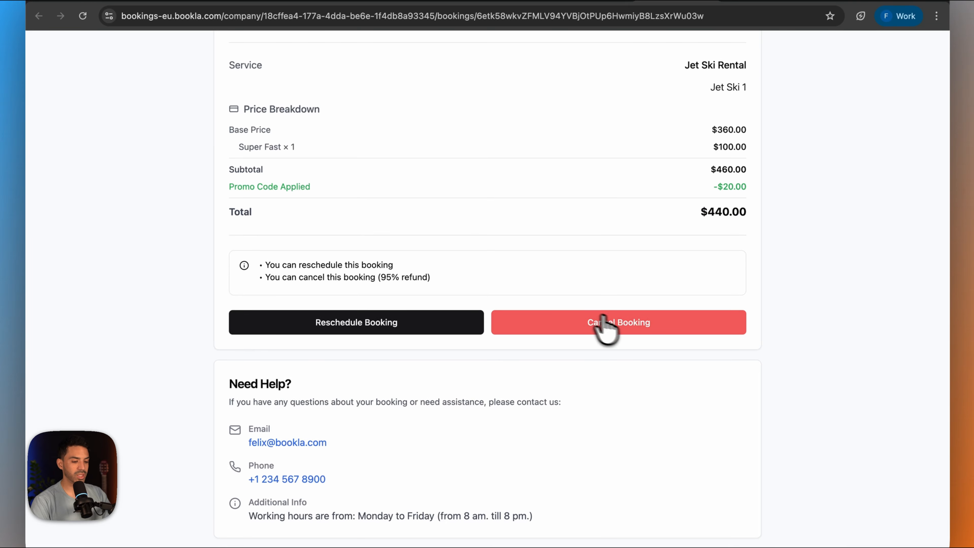
- Cancel the jet ski booking from its management page and confirm the cancellation
{"action": "left_click", "coordinate": [622, 324]}
{"action": "left_click", "coordinate": [623, 167]}
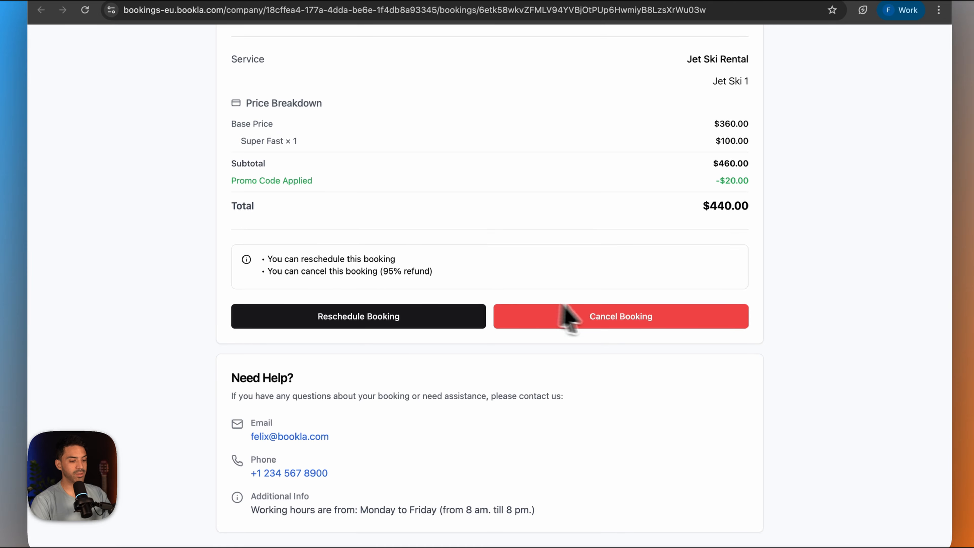
{"action": "left_click", "coordinate": [569, 317]}
{"action": "left_click", "coordinate": [580, 406]}
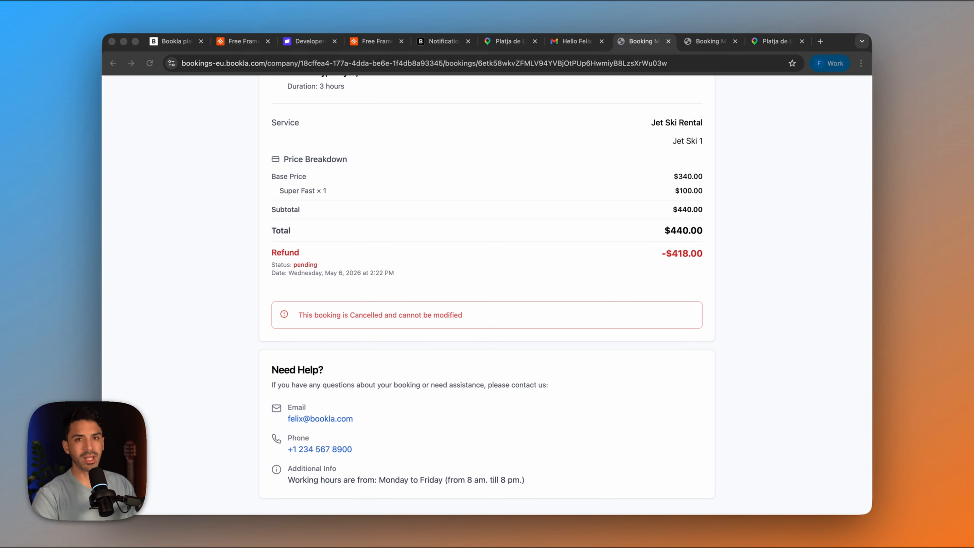
- Switch to the Claude desktop app and start voice dictation for a new Cowork task
{"action": "mouse_move", "coordinate": [528, 509]}
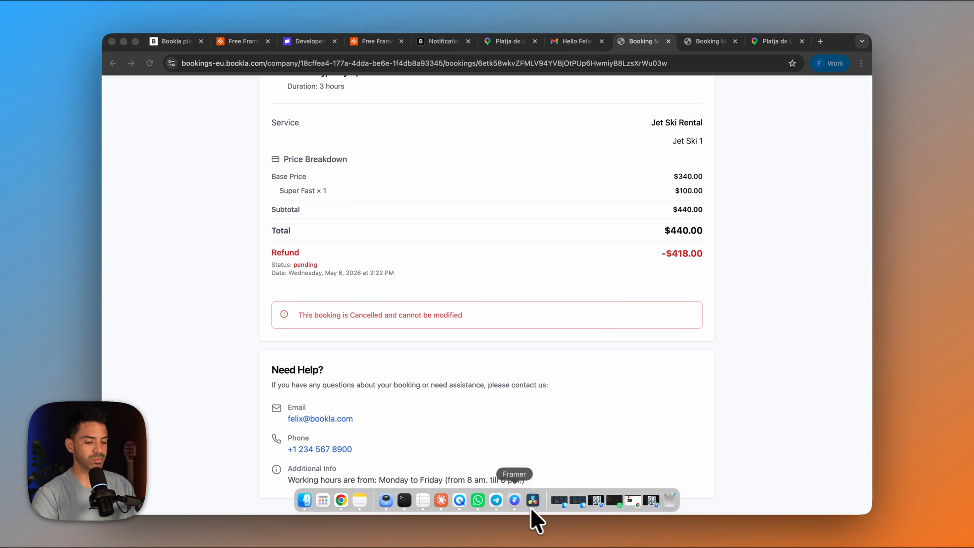
{"action": "left_click", "coordinate": [442, 500]}
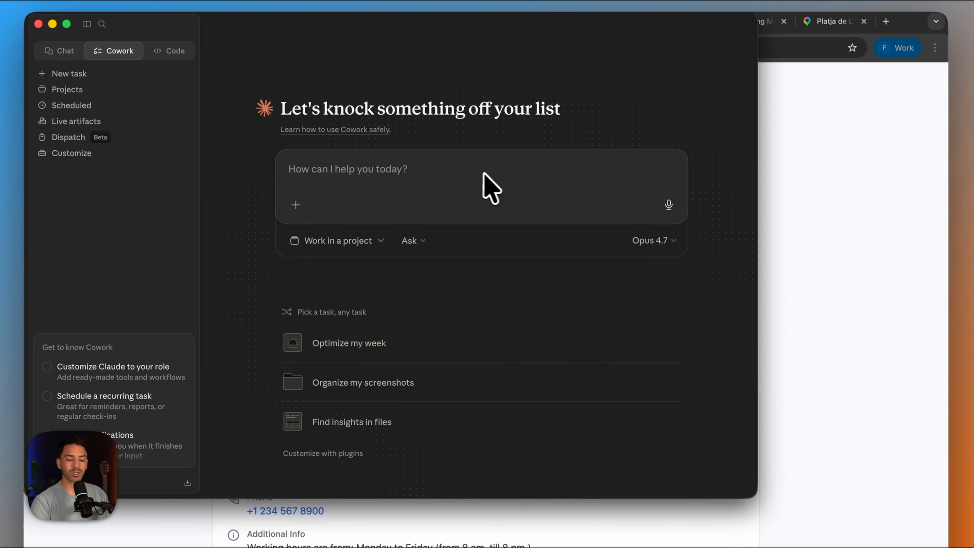
{"action": "left_click", "coordinate": [670, 206]}
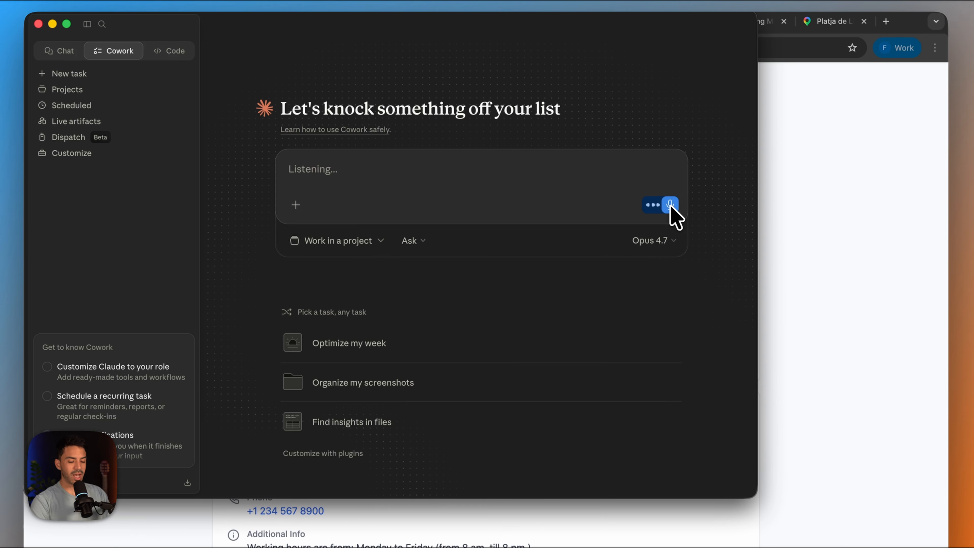
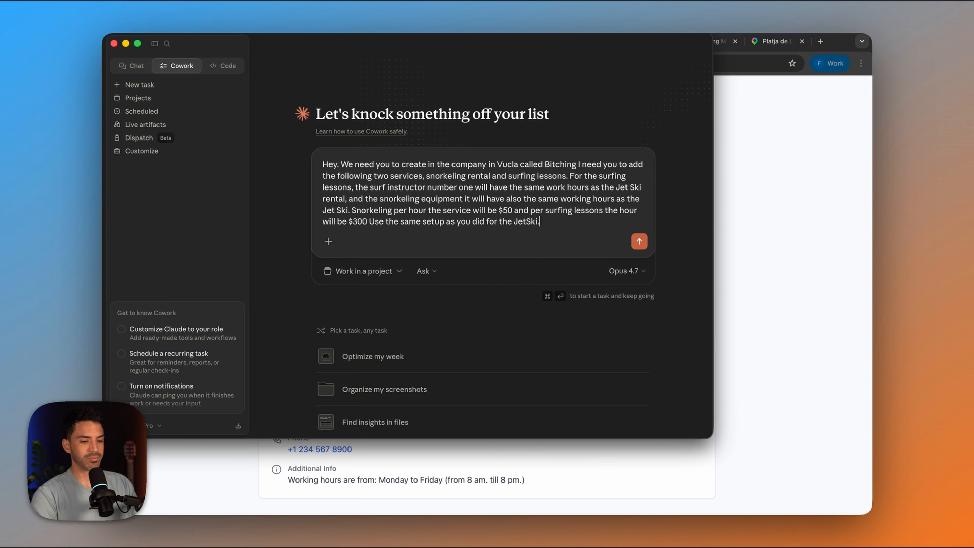
- Submit the Cowork request for the snorkeling rental and surfing lessons services, and switch to Framer's /jet-ski-rental page
{"action": "key", "text": "Return"}
{"action": "key", "text": "super+Tab"}
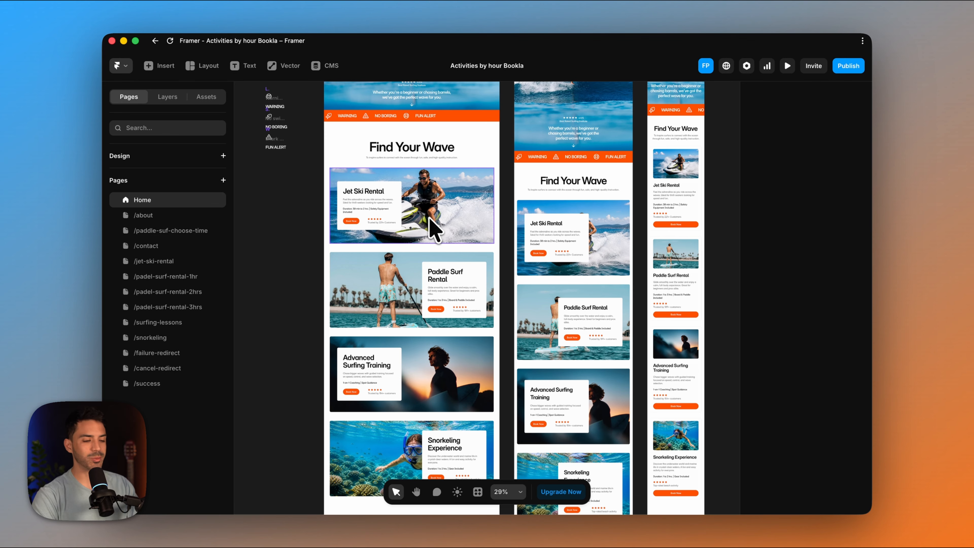
{"action": "left_click", "coordinate": [428, 228]}
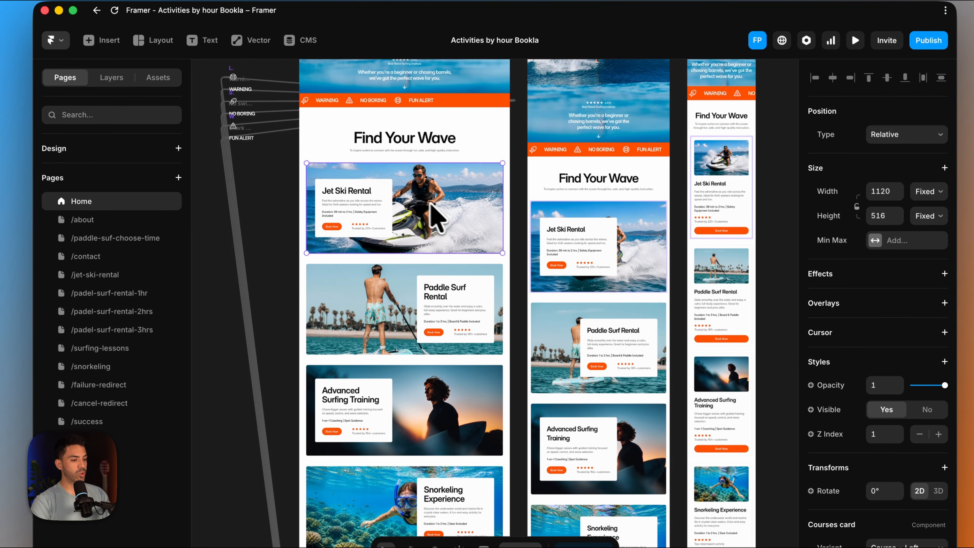
{"action": "left_click", "coordinate": [95, 273]}
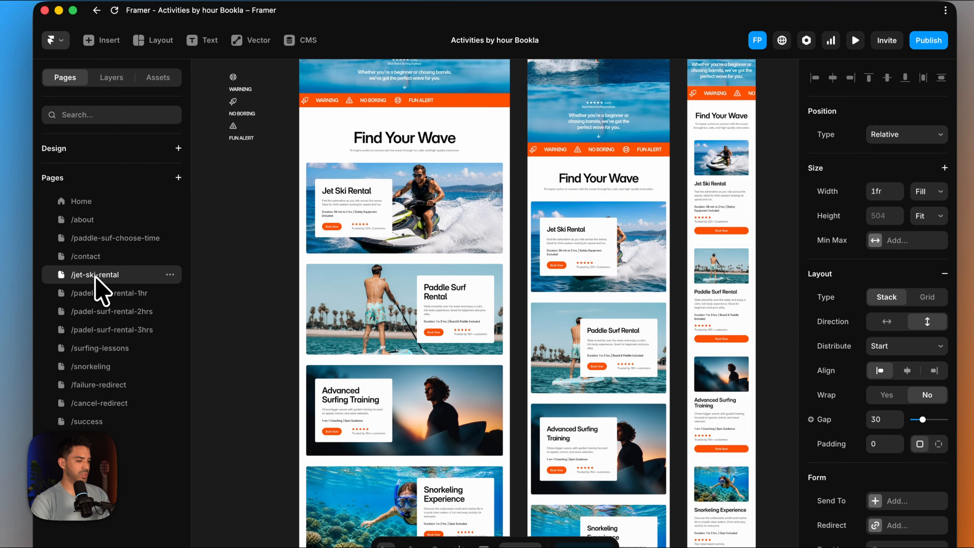
{"action": "scroll", "coordinate": [511, 319], "scroll_direction": "down", "scroll_amount": 5}
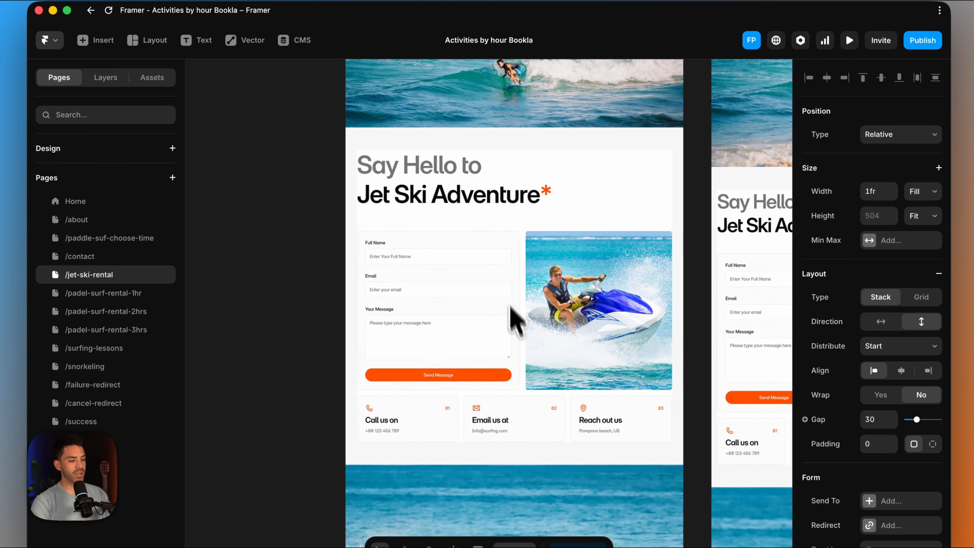
{"action": "scroll", "coordinate": [414, 247], "scroll_direction": "up", "scroll_amount": 5}
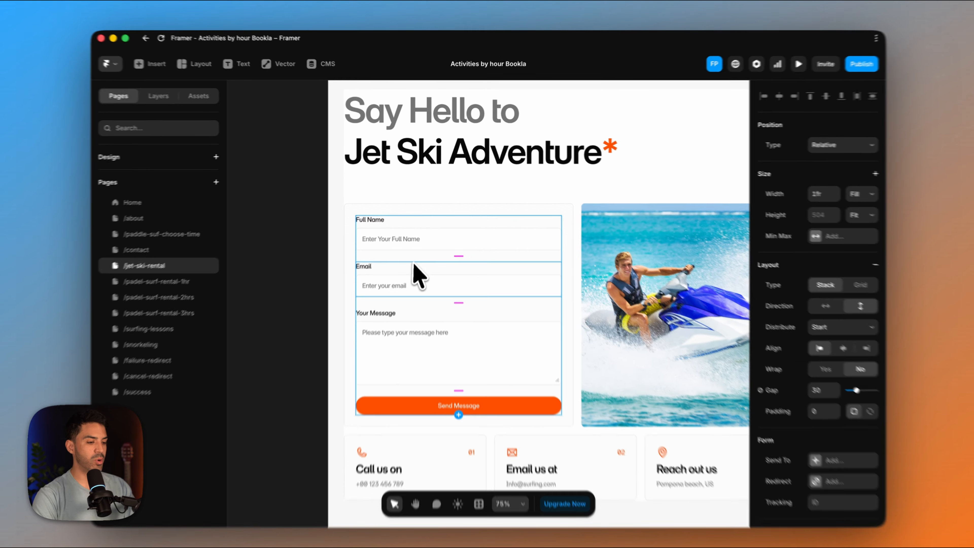
{"action": "left_click", "coordinate": [414, 265]}
{"action": "left_click", "coordinate": [168, 97]}
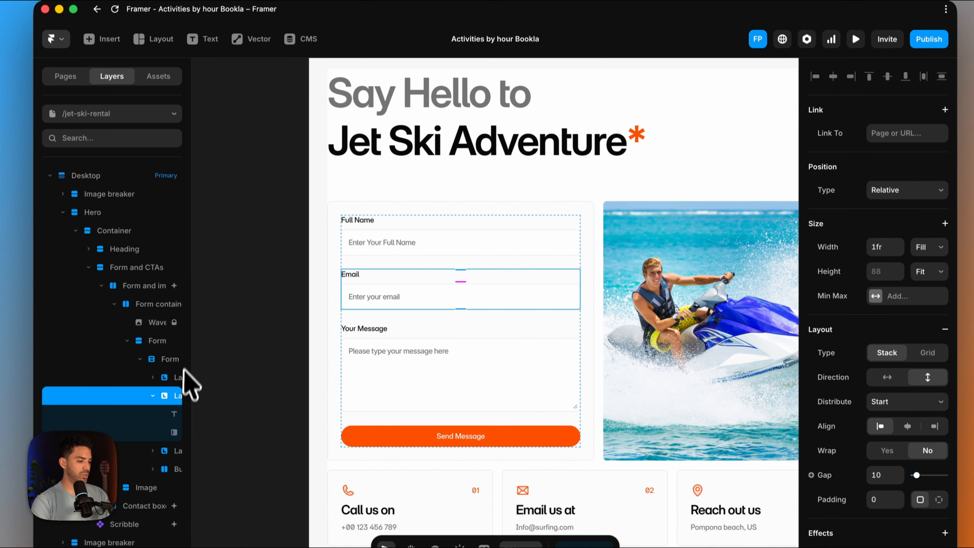
{"action": "left_click", "coordinate": [154, 336]}
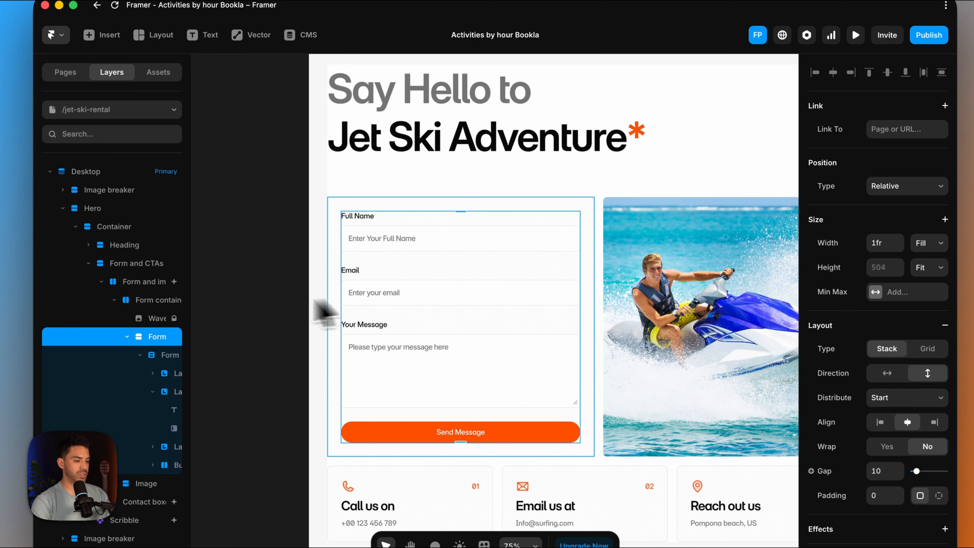
{"action": "right_click", "coordinate": [134, 337]}
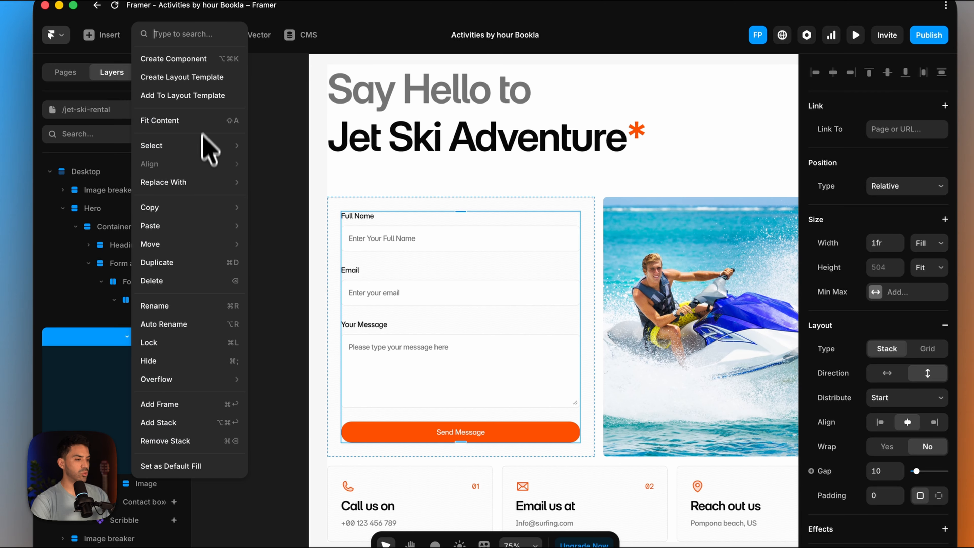
{"action": "left_click", "coordinate": [298, 161]}
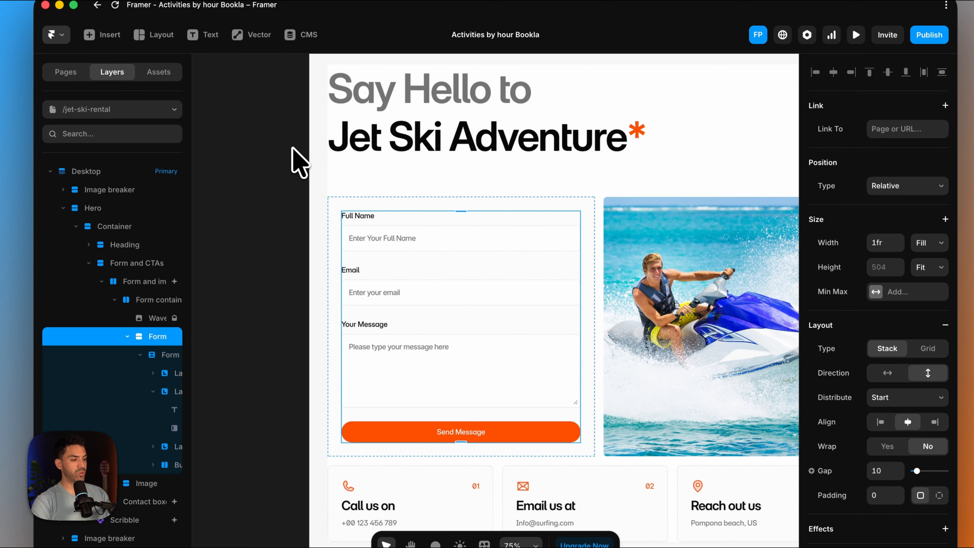
- Run the Bookla plugin, add its Flexible booking component to the canvas, and close the plugin
{"action": "left_click", "coordinate": [54, 35]}
{"action": "mouse_move", "coordinate": [120, 294]}
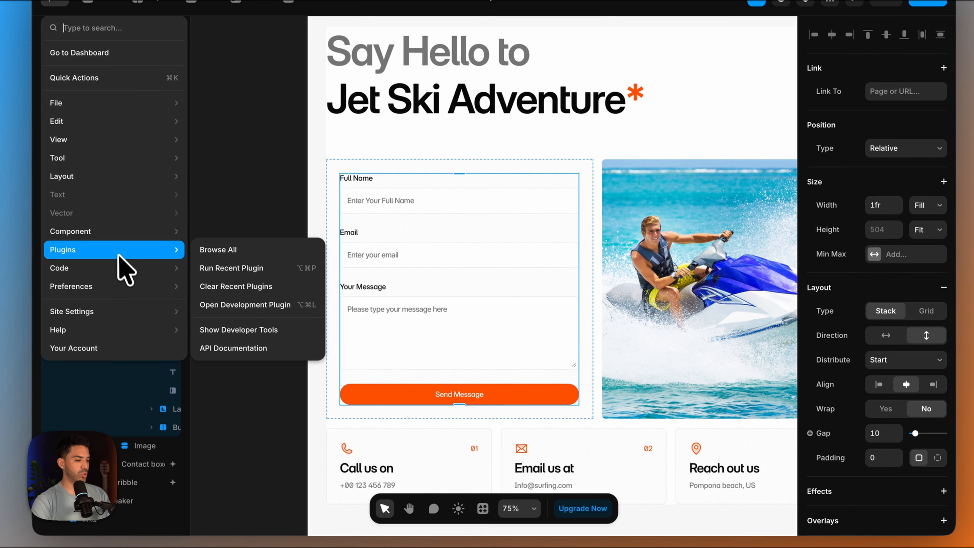
{"action": "left_click", "coordinate": [249, 265]}
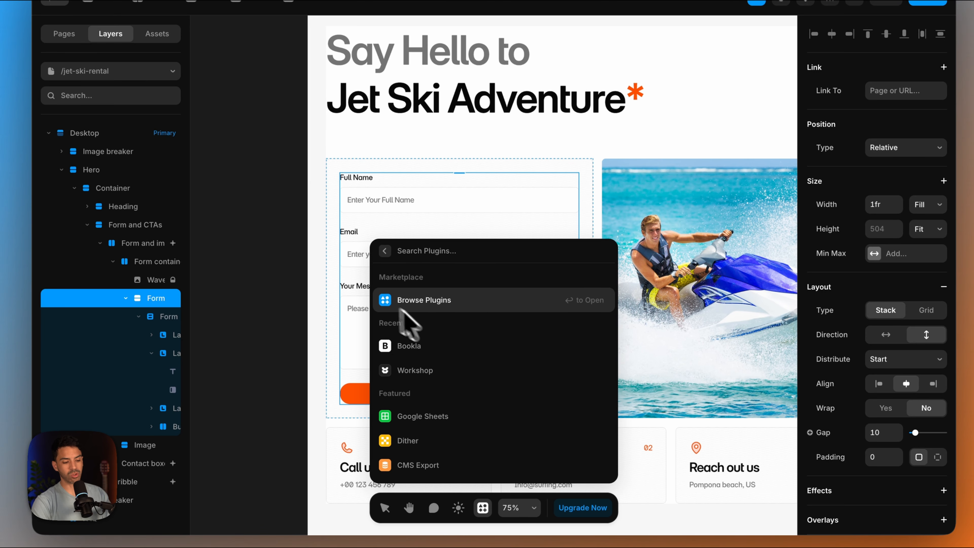
{"action": "left_click", "coordinate": [416, 347]}
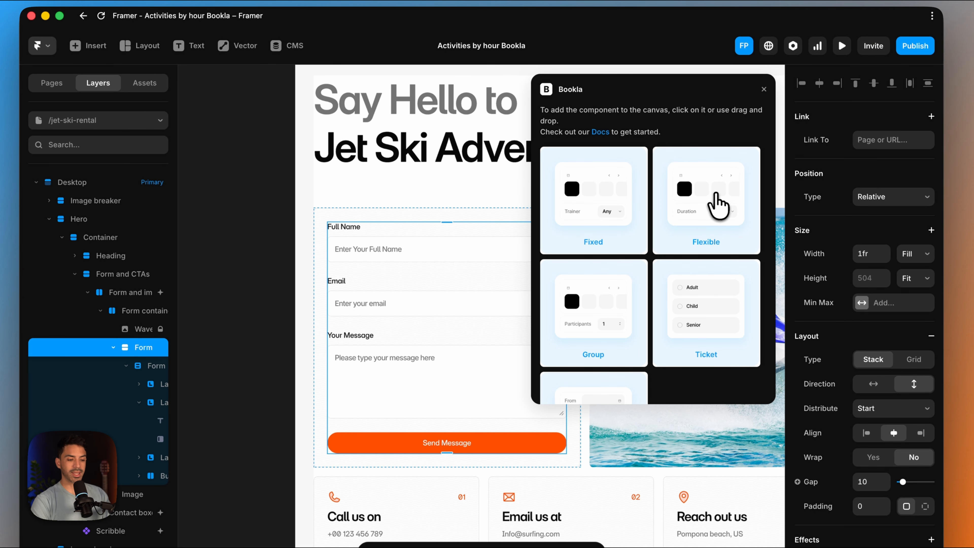
{"action": "left_click", "coordinate": [717, 205]}
{"action": "left_click", "coordinate": [764, 90]}
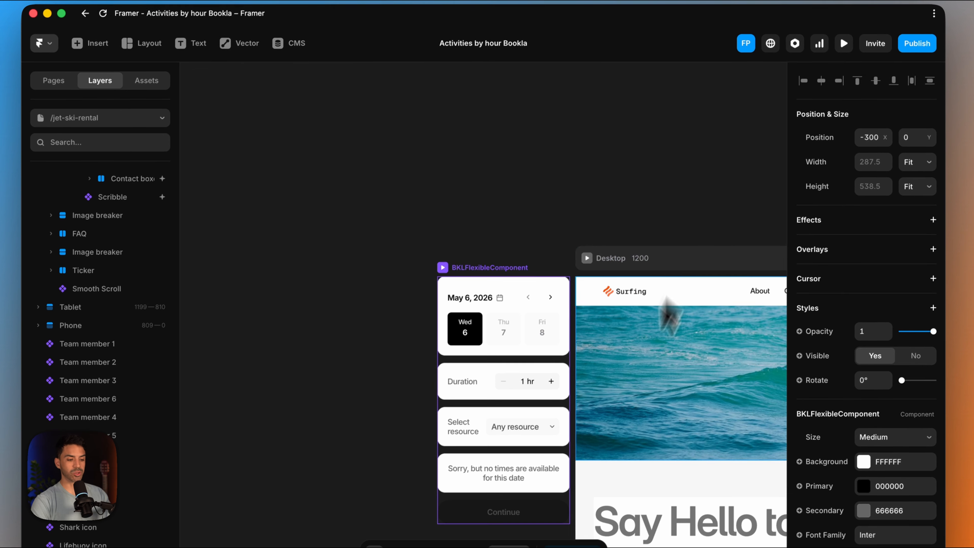
- Replace the contact form in the desktop layout with the BKLFlexibleComponent from Bookla Workspace
{"action": "scroll", "coordinate": [631, 390], "scroll_direction": "down", "scroll_amount": 4}
{"action": "scroll", "coordinate": [630, 391], "scroll_direction": "down", "scroll_amount": 4}
{"action": "scroll", "coordinate": [613, 378], "scroll_direction": "right", "scroll_amount": 4}
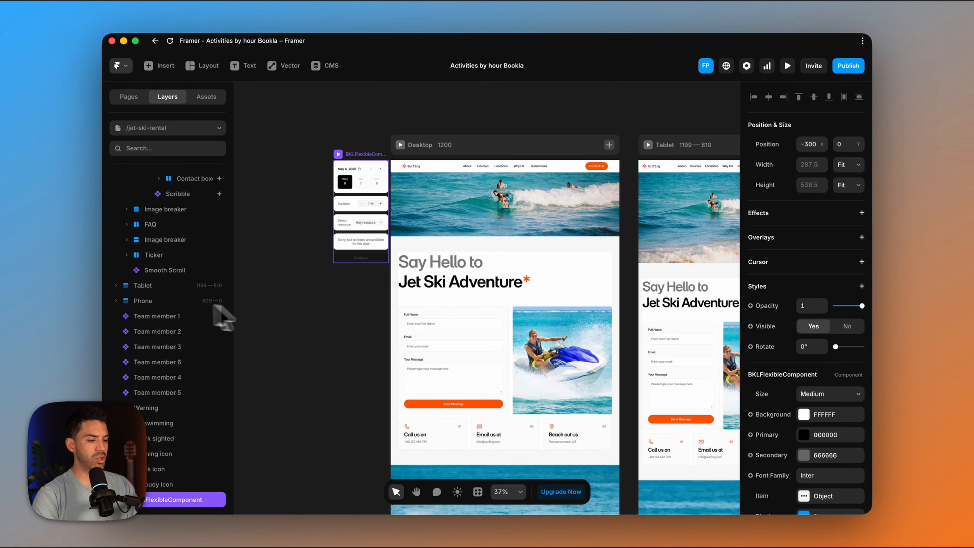
{"action": "left_click", "coordinate": [437, 342]}
{"action": "right_click", "coordinate": [436, 342]}
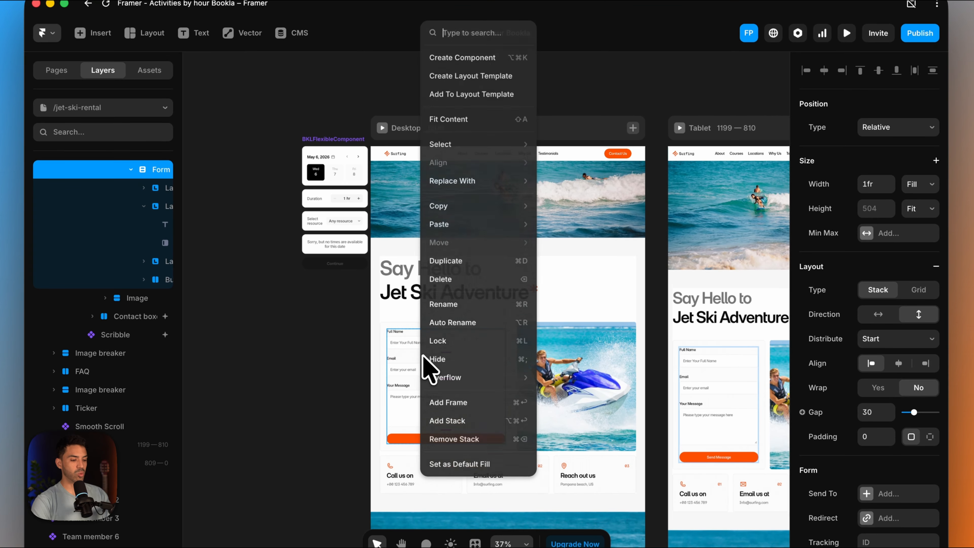
{"action": "mouse_move", "coordinate": [492, 191]}
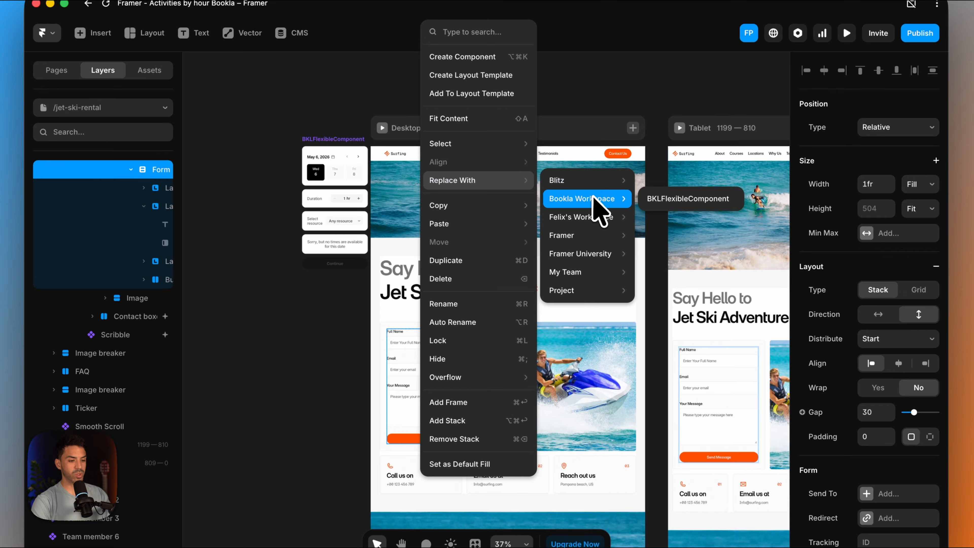
{"action": "left_click", "coordinate": [687, 199]}
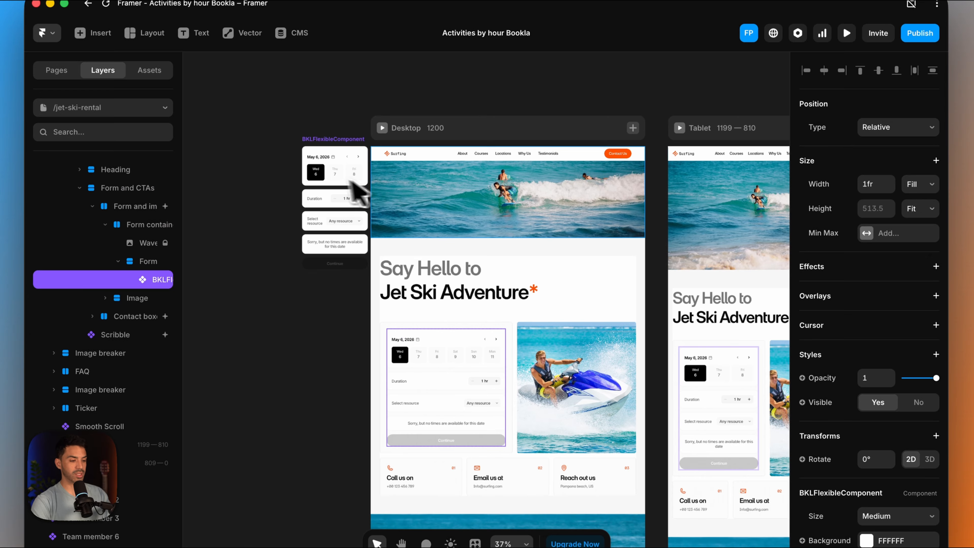
- Delete the stray copy of the booking component standing beside the desktop frame
{"action": "left_click", "coordinate": [328, 178]}
{"action": "key", "text": "BackSpace"}
{"action": "scroll", "coordinate": [496, 348], "scroll_direction": "up", "scroll_amount": 10}
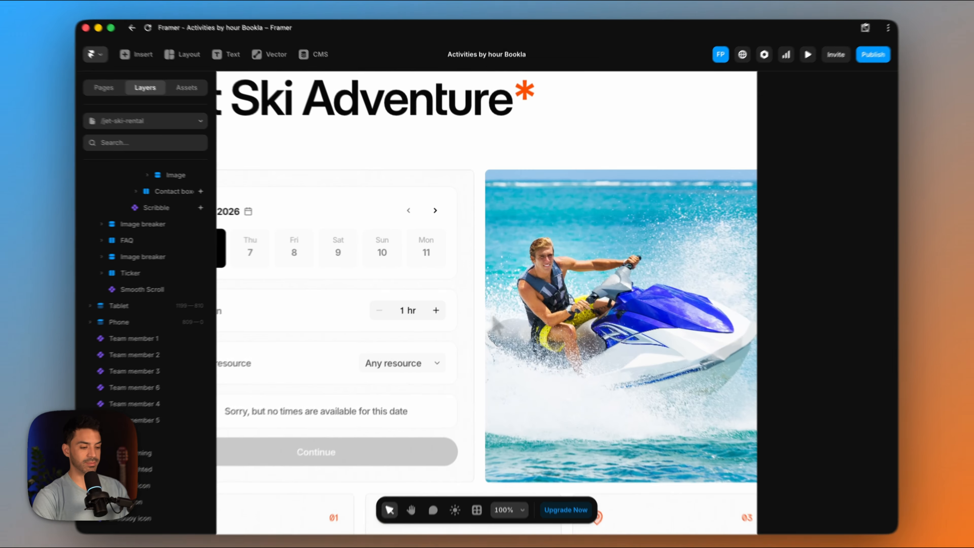
{"action": "scroll", "coordinate": [495, 325], "scroll_direction": "left", "scroll_amount": 3}
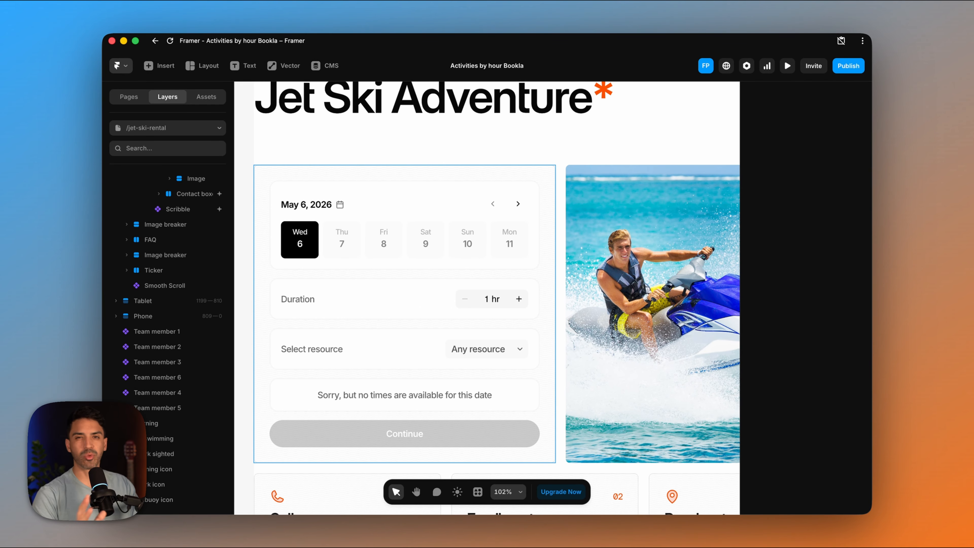
{"action": "scroll", "coordinate": [460, 288], "scroll_direction": "down", "scroll_amount": 5}
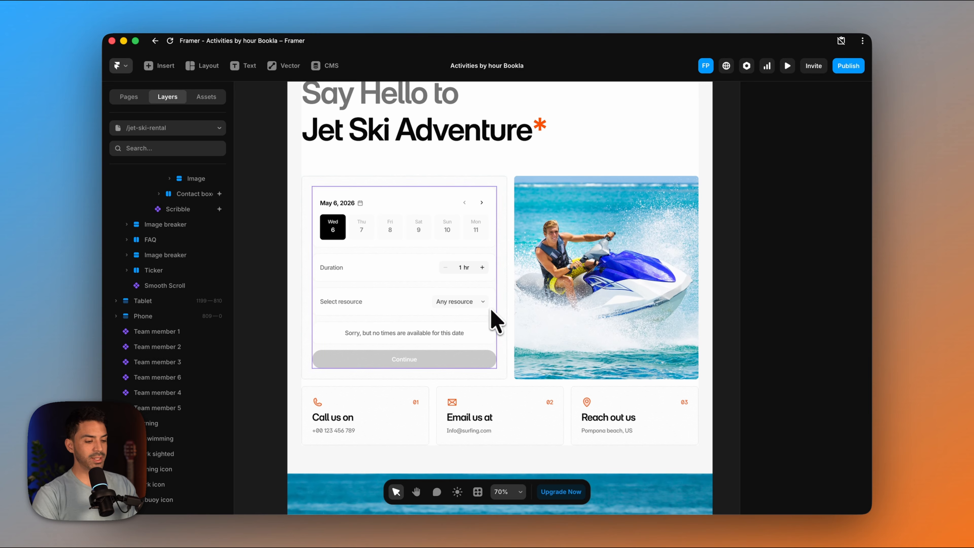
{"action": "scroll", "coordinate": [429, 227], "scroll_direction": "down", "scroll_amount": 4}
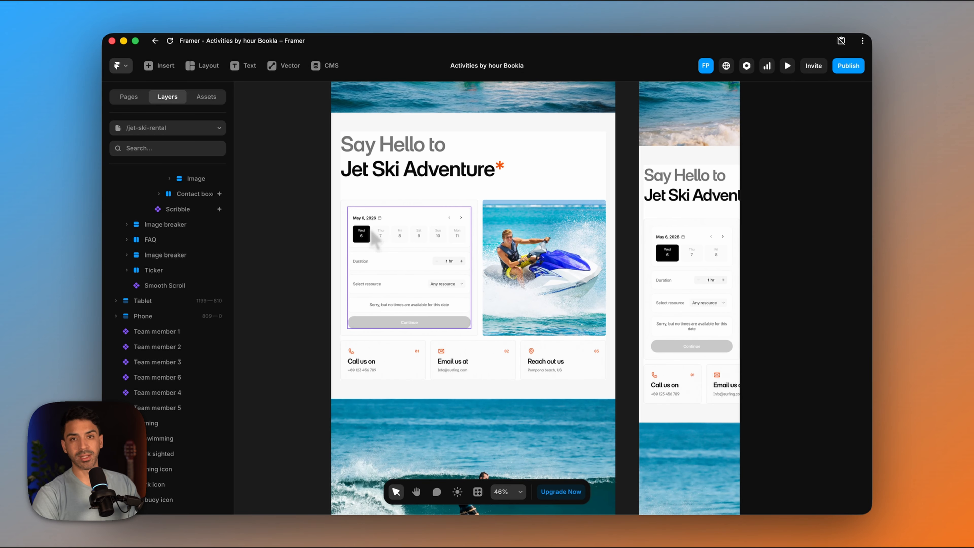
- Set the size of the booking component on the jet ski page to Small
{"action": "left_click", "coordinate": [435, 259]}
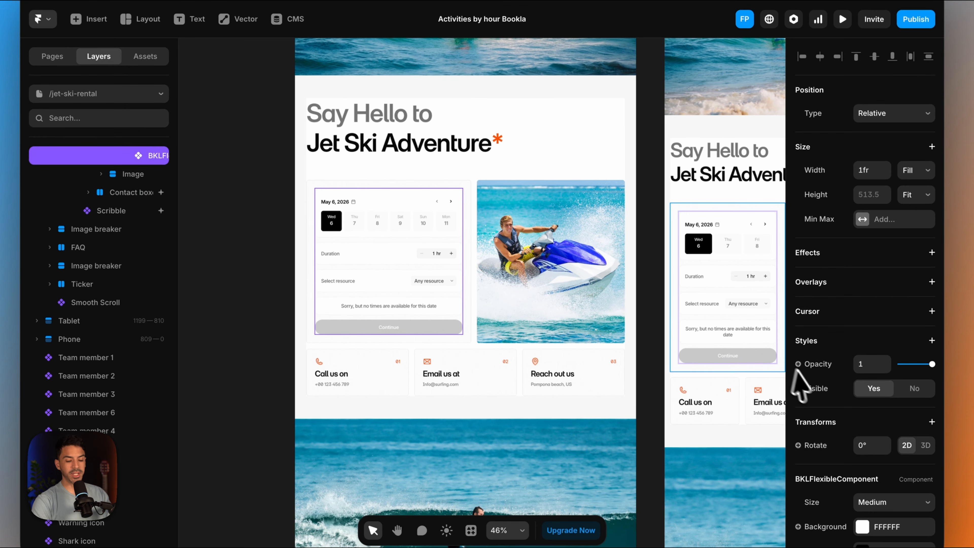
{"action": "scroll", "coordinate": [824, 415], "scroll_direction": "down", "scroll_amount": 4}
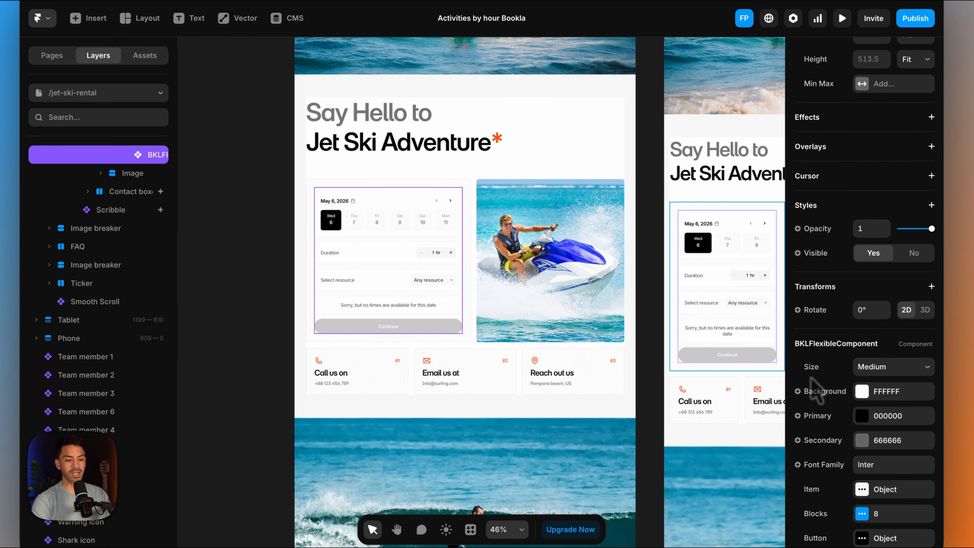
{"action": "scroll", "coordinate": [813, 383], "scroll_direction": "up", "scroll_amount": 3}
{"action": "scroll", "coordinate": [814, 384], "scroll_direction": "down", "scroll_amount": 15}
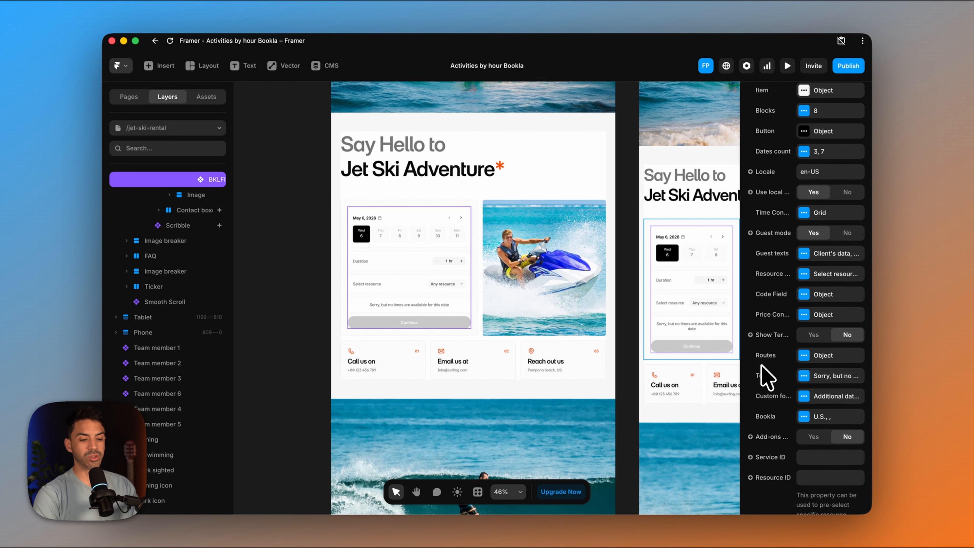
{"action": "scroll", "coordinate": [767, 380], "scroll_direction": "up", "scroll_amount": 8}
{"action": "left_click", "coordinate": [833, 213]}
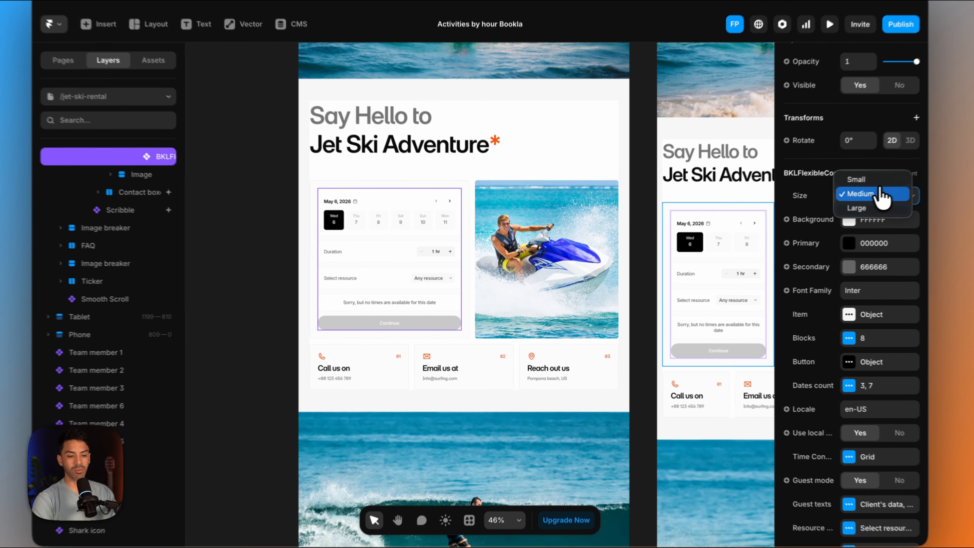
{"action": "left_click", "coordinate": [857, 179]}
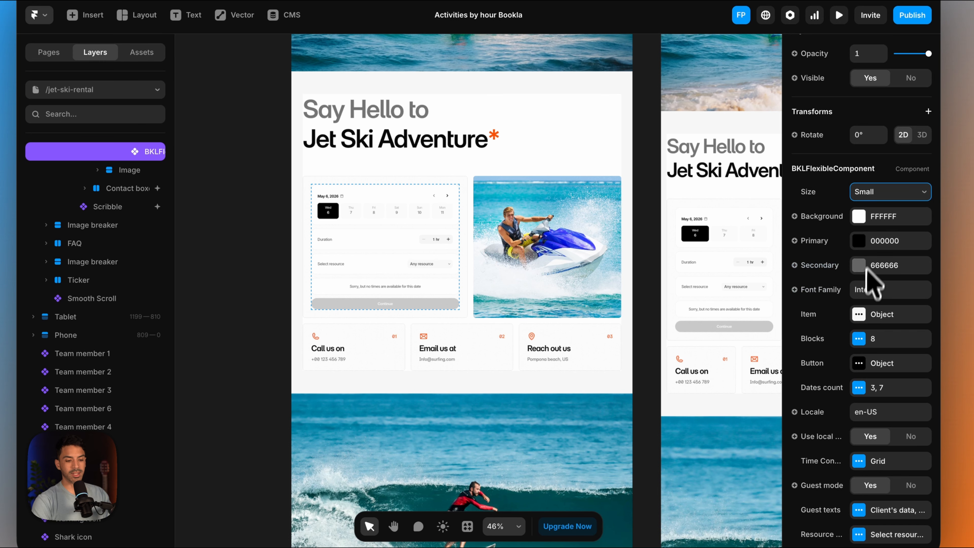
- Set the Brand color in the booking component's Item settings to the Orange style
{"action": "scroll", "coordinate": [872, 307], "scroll_direction": "down", "scroll_amount": 1}
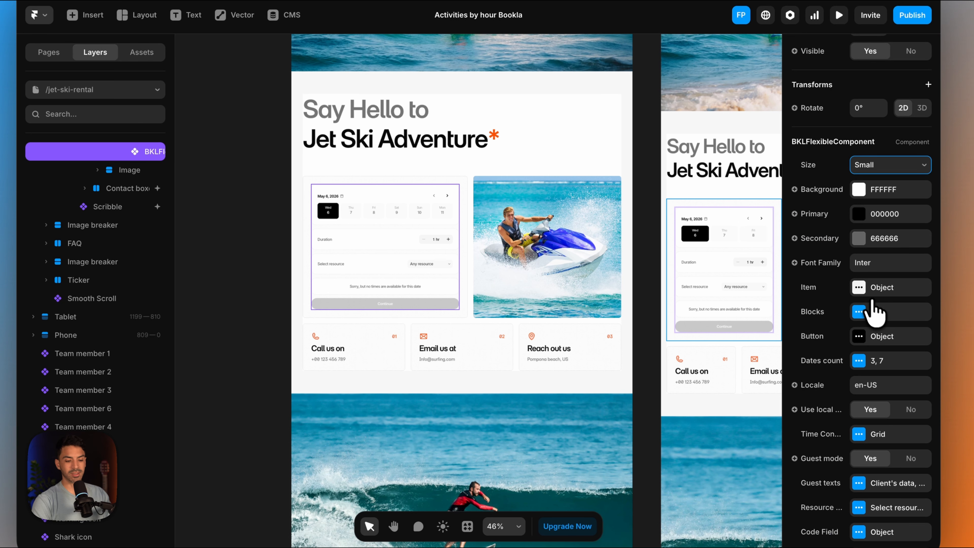
{"action": "left_click", "coordinate": [859, 288]}
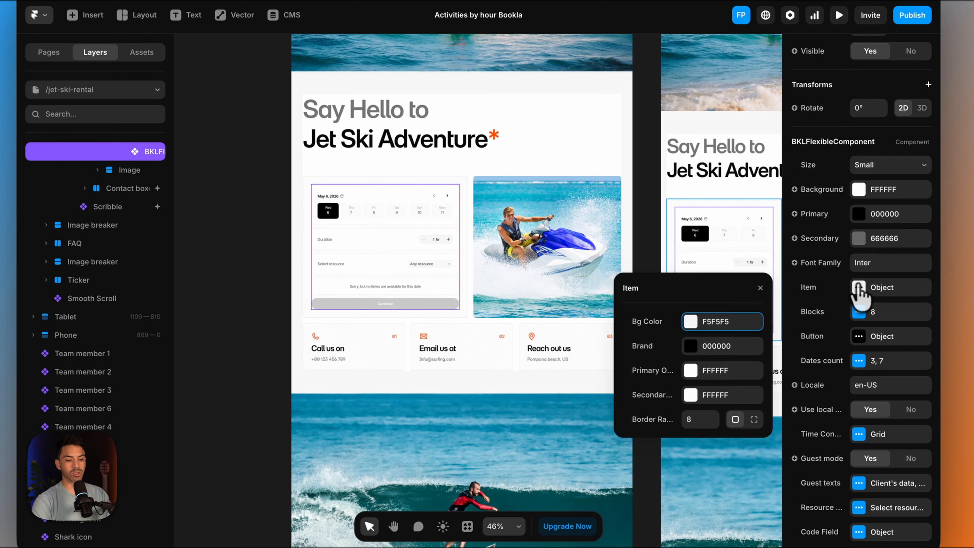
{"action": "left_click", "coordinate": [691, 346]}
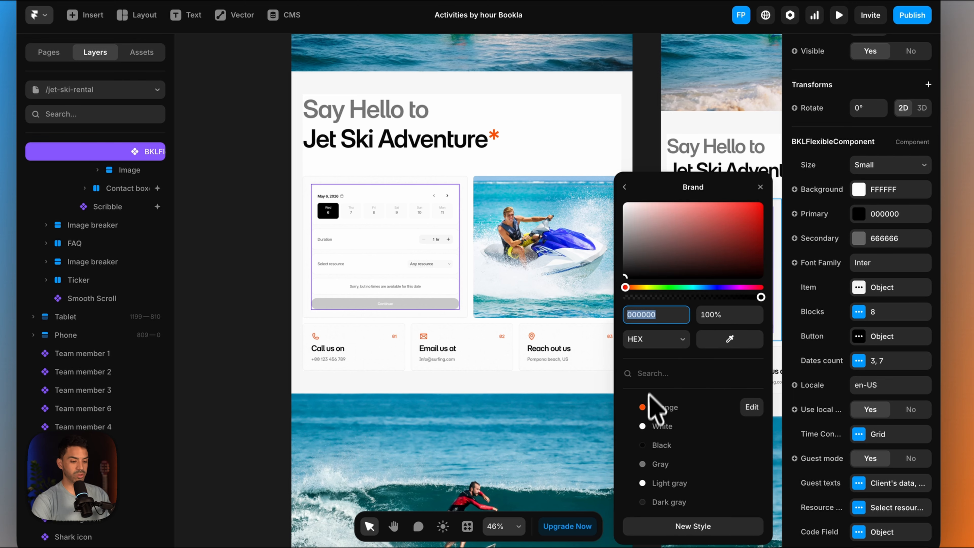
{"action": "left_click", "coordinate": [654, 407]}
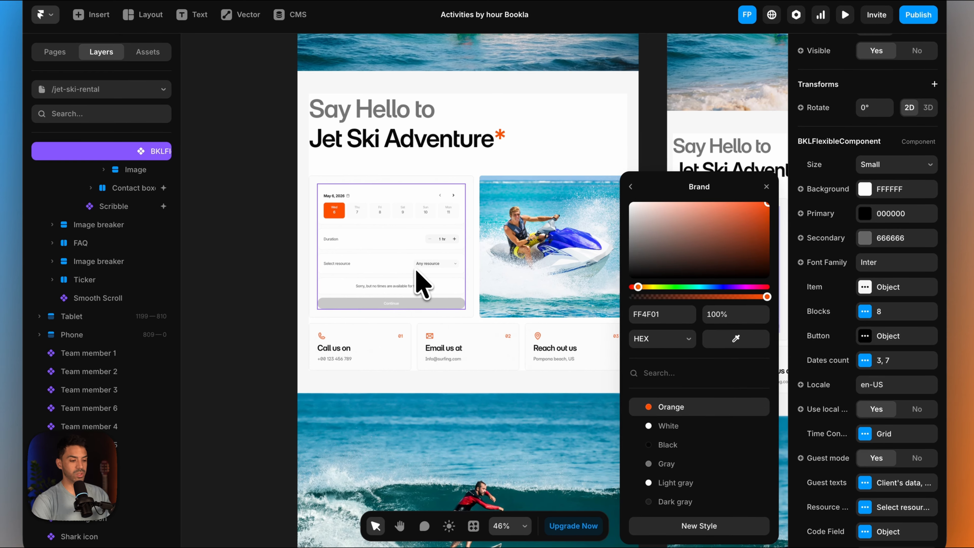
{"action": "left_click", "coordinate": [766, 187]}
- Set the background color of the booking component's button to the Orange style
{"action": "left_click", "coordinate": [864, 337]}
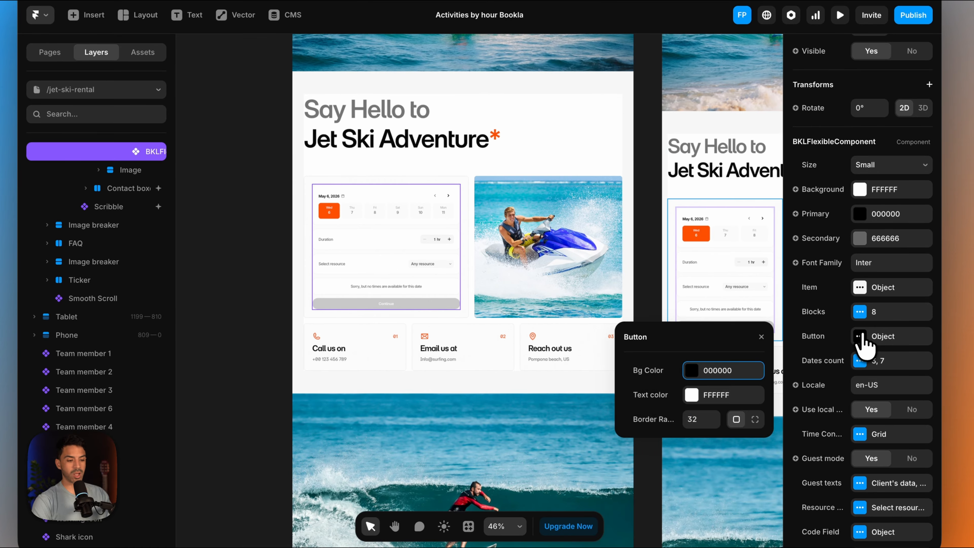
{"action": "left_click", "coordinate": [689, 374]}
{"action": "left_click", "coordinate": [654, 408]}
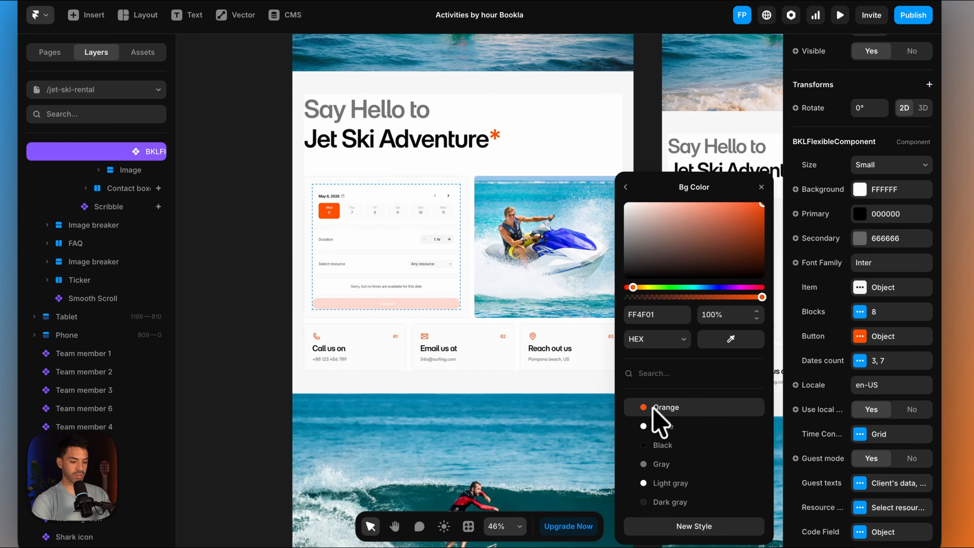
{"action": "left_click", "coordinate": [762, 187]}
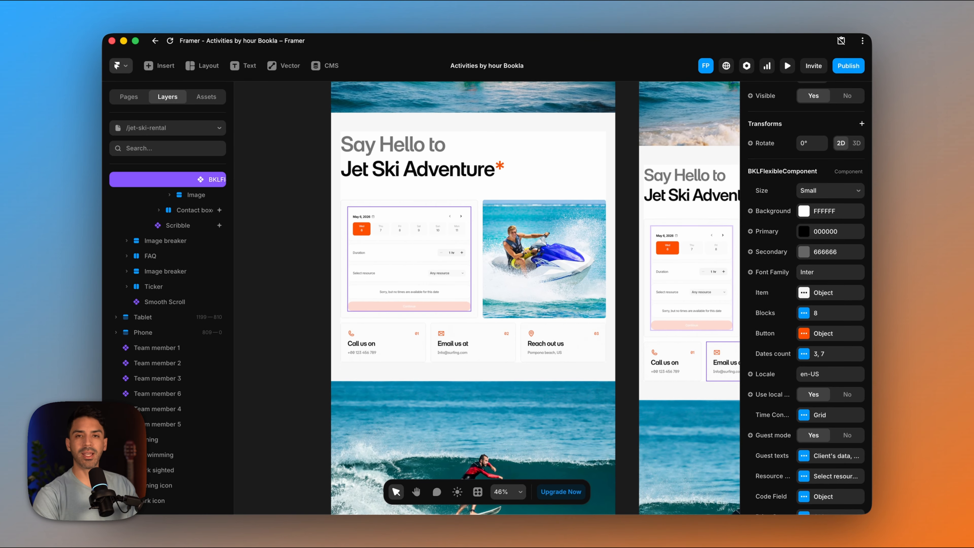
- Set the API region in the booking component's Bookla settings to Europe and paste the API key
{"action": "scroll", "coordinate": [785, 395], "scroll_direction": "down", "scroll_amount": 8}
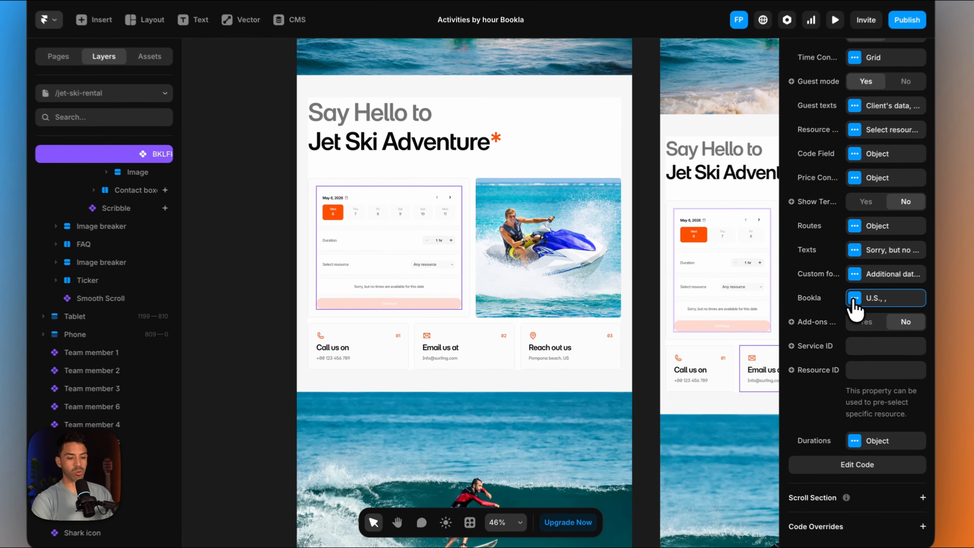
{"action": "left_click", "coordinate": [804, 301]}
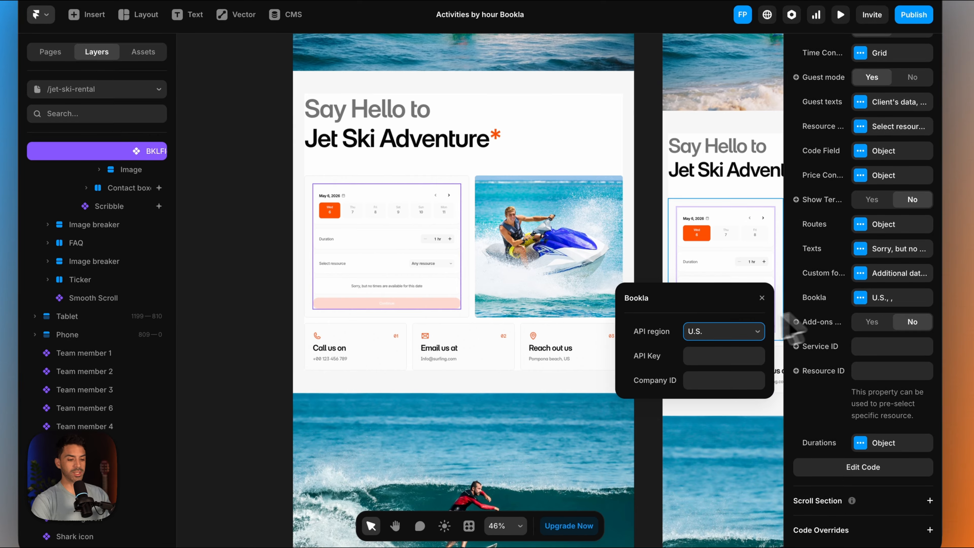
{"action": "left_click", "coordinate": [684, 330]}
{"action": "left_click", "coordinate": [701, 343]}
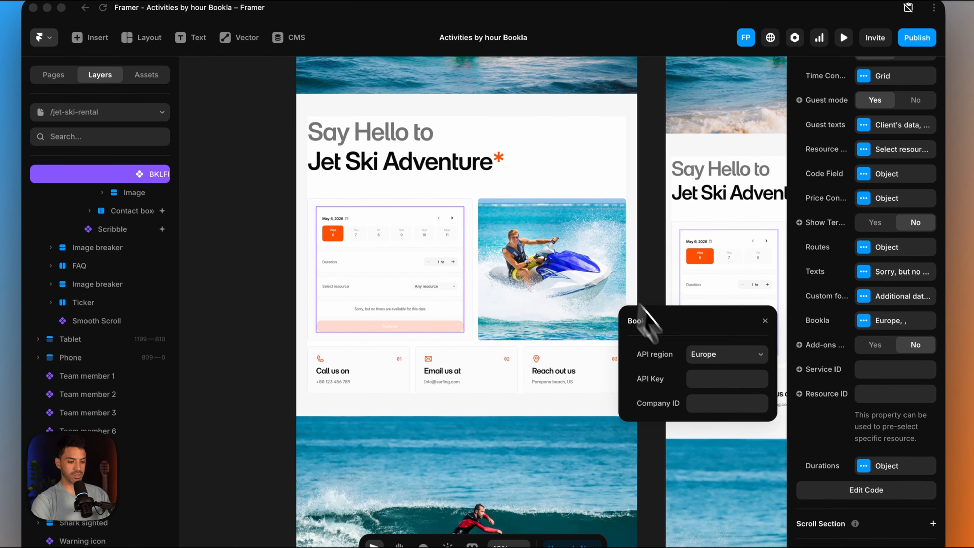
{"action": "left_click", "coordinate": [713, 411]}
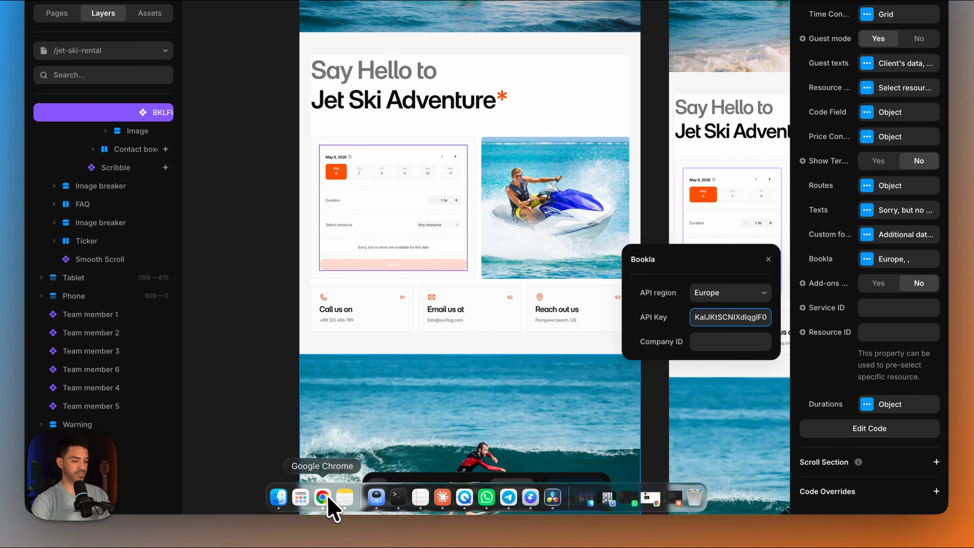
- Copy the Beaching company's ID from the Bookla platform in Chrome and paste it as the Company ID in Framer's Bookla settings
{"action": "left_click", "coordinate": [324, 523]}
{"action": "left_click", "coordinate": [111, 42]}
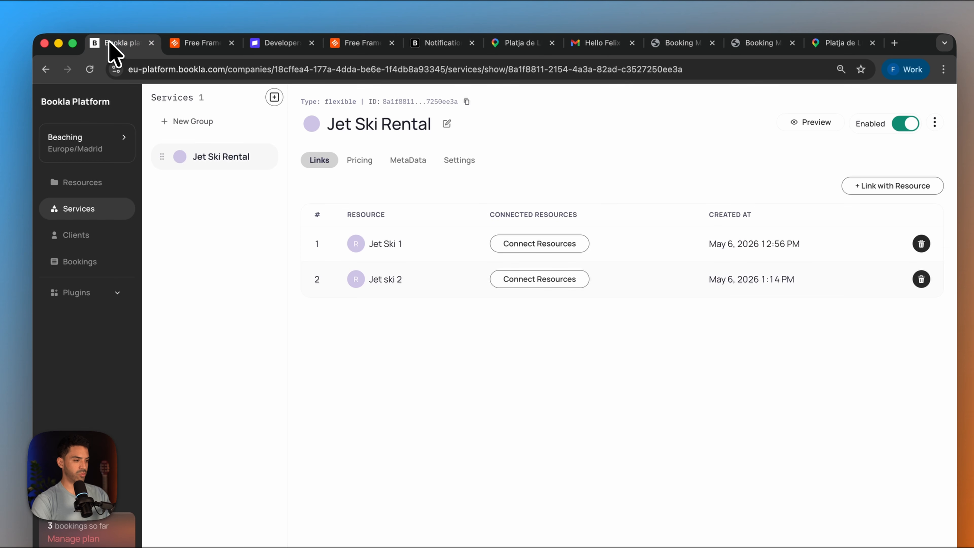
{"action": "left_click", "coordinate": [96, 146]}
{"action": "left_click", "coordinate": [477, 130]}
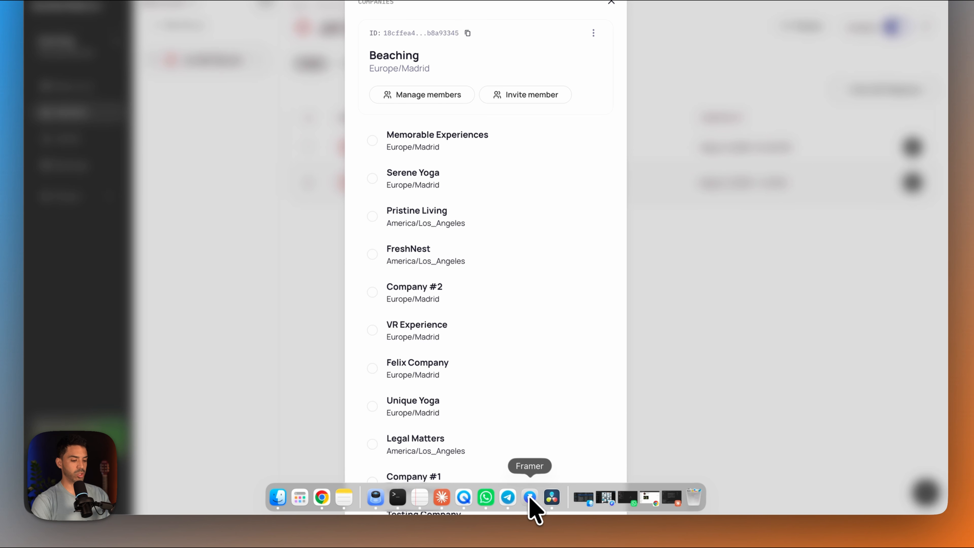
{"action": "left_click", "coordinate": [530, 499]}
{"action": "left_click", "coordinate": [711, 343]}
{"action": "key", "text": "super+v"}
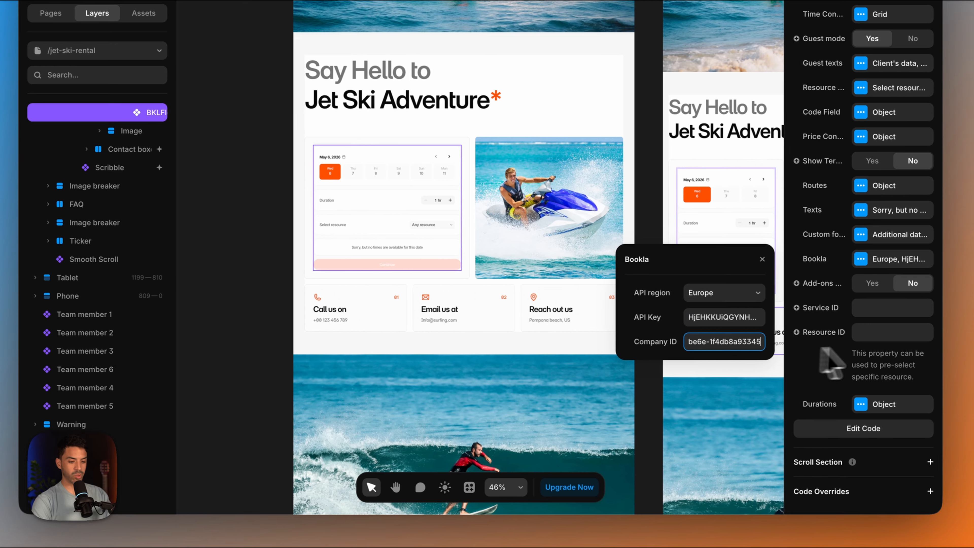
- Copy the Jet Ski Rental service's ID from the Bookla platform and paste it as the booking component's Service ID in Framer
{"action": "left_click", "coordinate": [886, 312]}
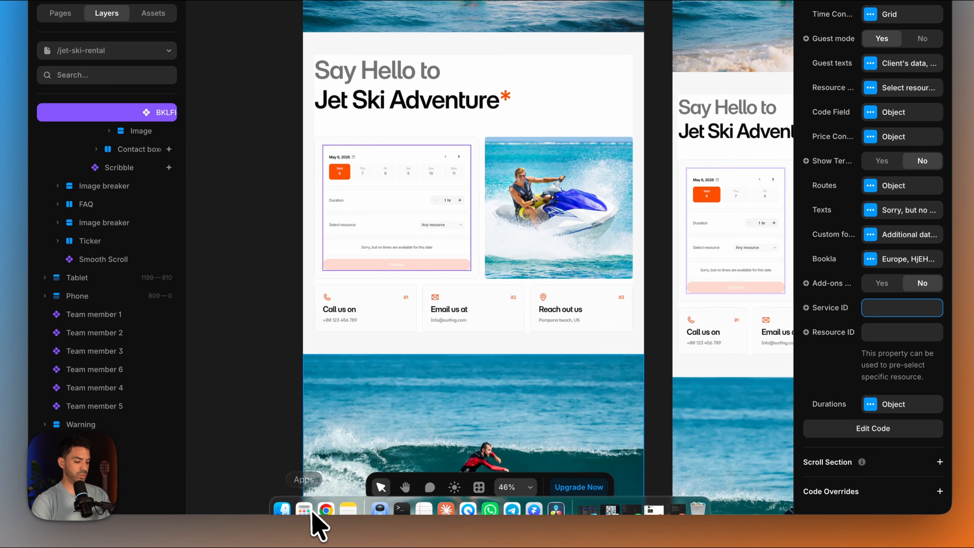
{"action": "left_click", "coordinate": [326, 510]}
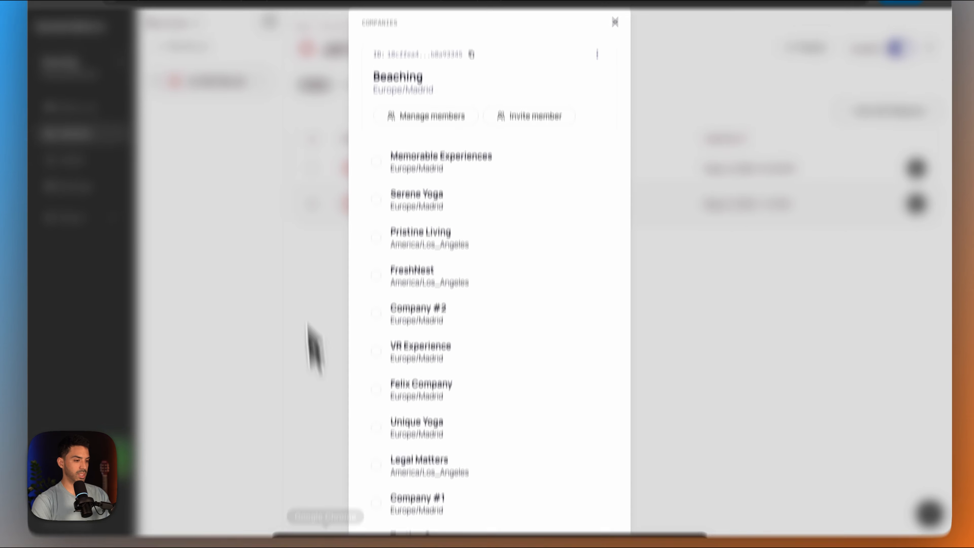
{"action": "left_click", "coordinate": [615, 92]}
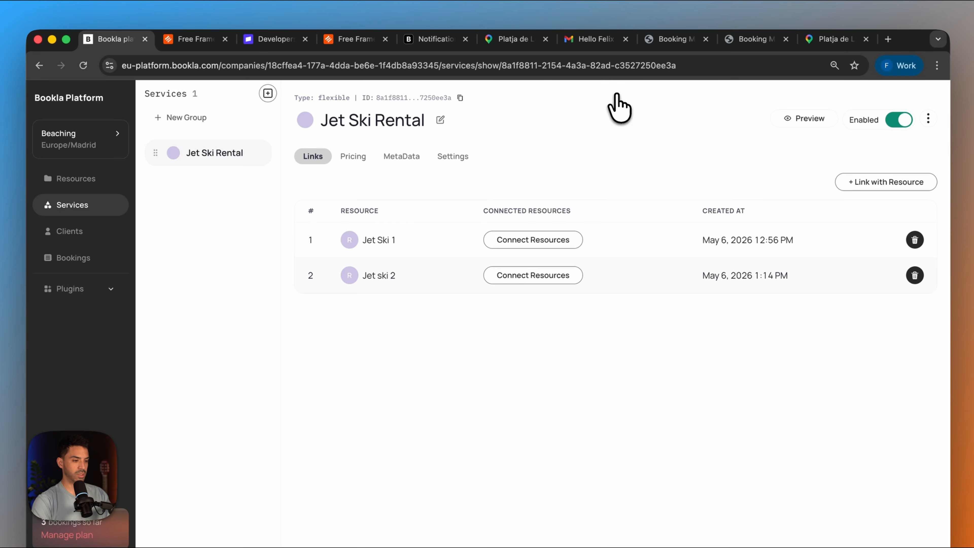
{"action": "left_click", "coordinate": [461, 99]}
{"action": "left_click", "coordinate": [528, 506]}
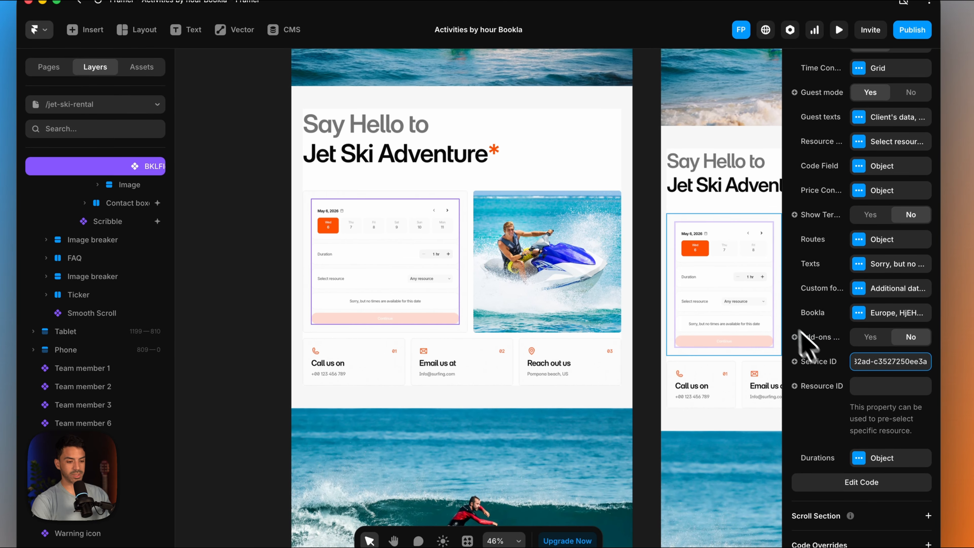
{"action": "left_click", "coordinate": [592, 167]}
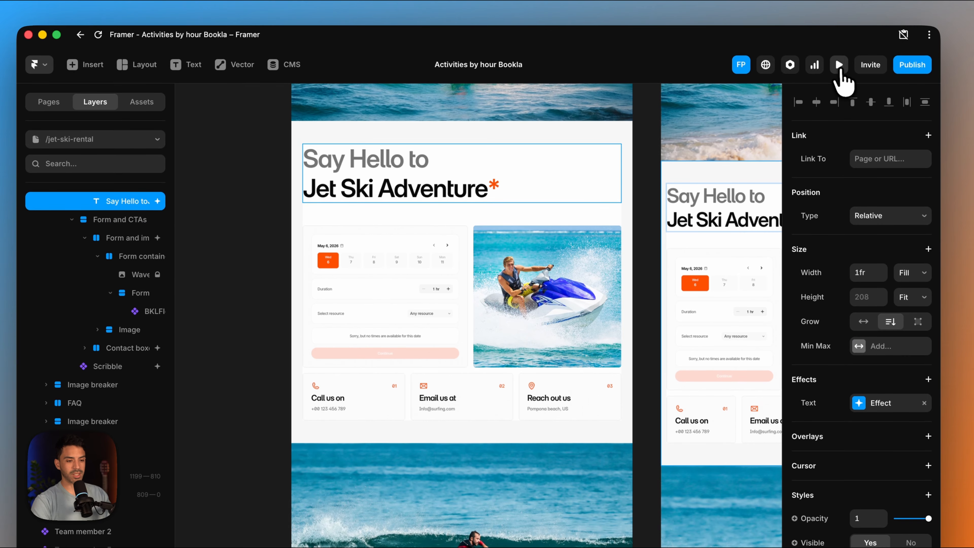
- Preview the jet ski page and try different booking dates and times, ending on Saturday, May 9 at 10:00 AM
{"action": "left_click", "coordinate": [838, 30]}
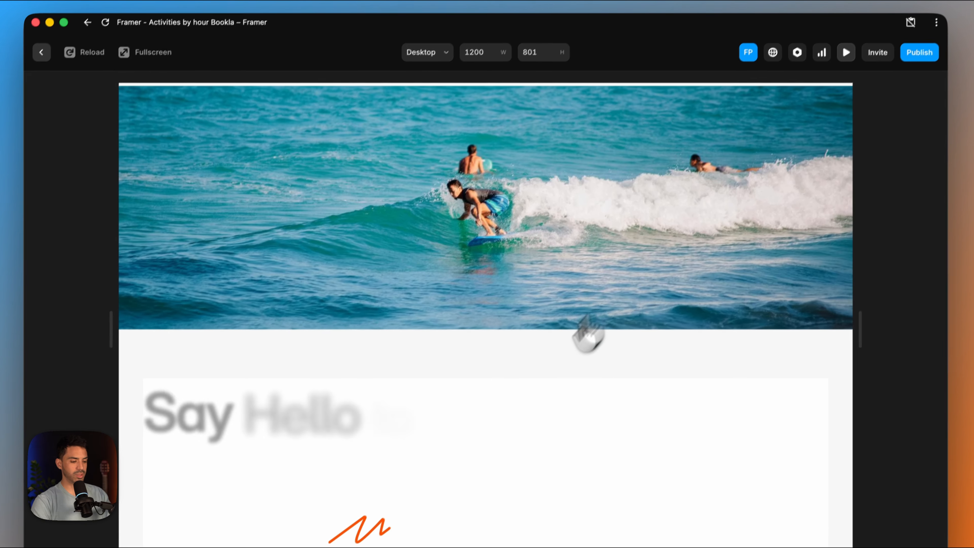
{"action": "scroll", "coordinate": [588, 336], "scroll_direction": "down", "scroll_amount": 10}
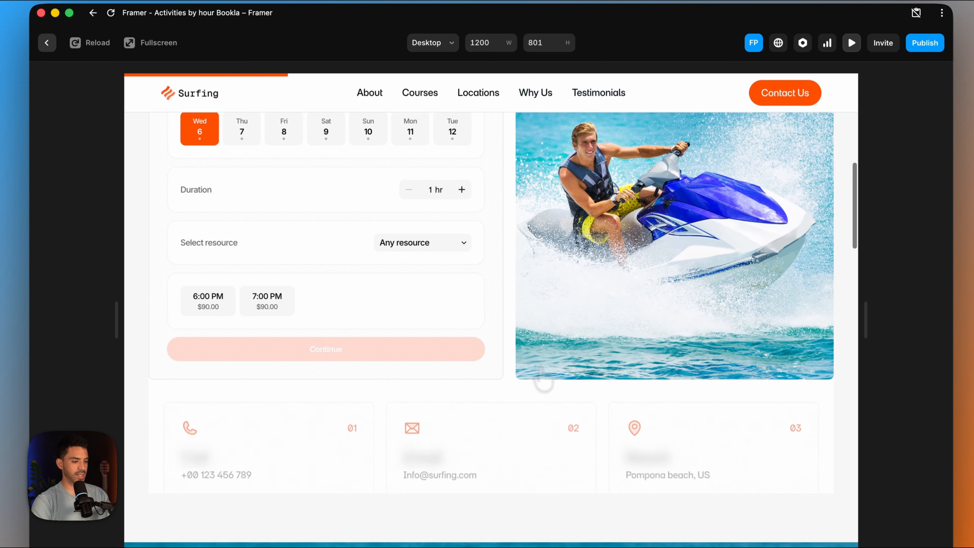
{"action": "left_click", "coordinate": [240, 209]}
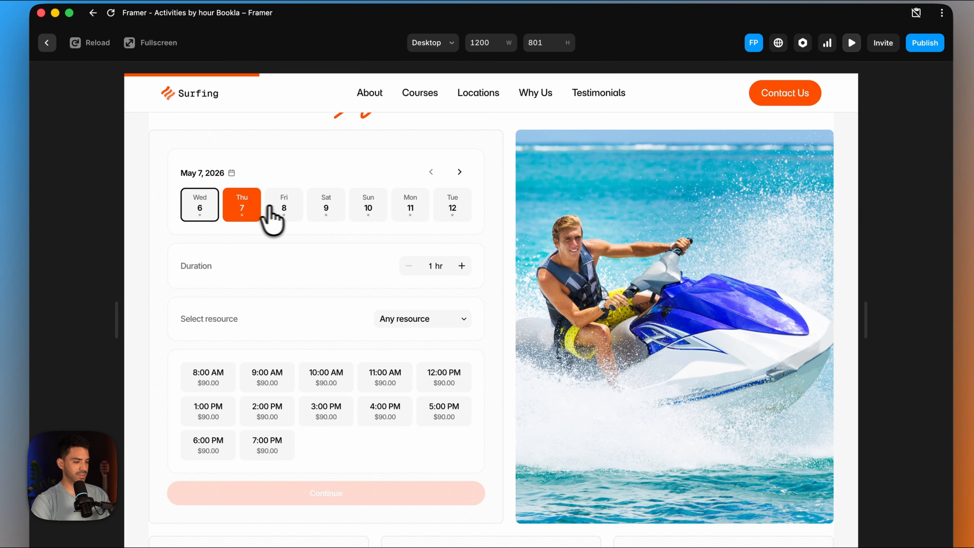
{"action": "left_click", "coordinate": [282, 209]}
{"action": "left_click", "coordinate": [328, 215]}
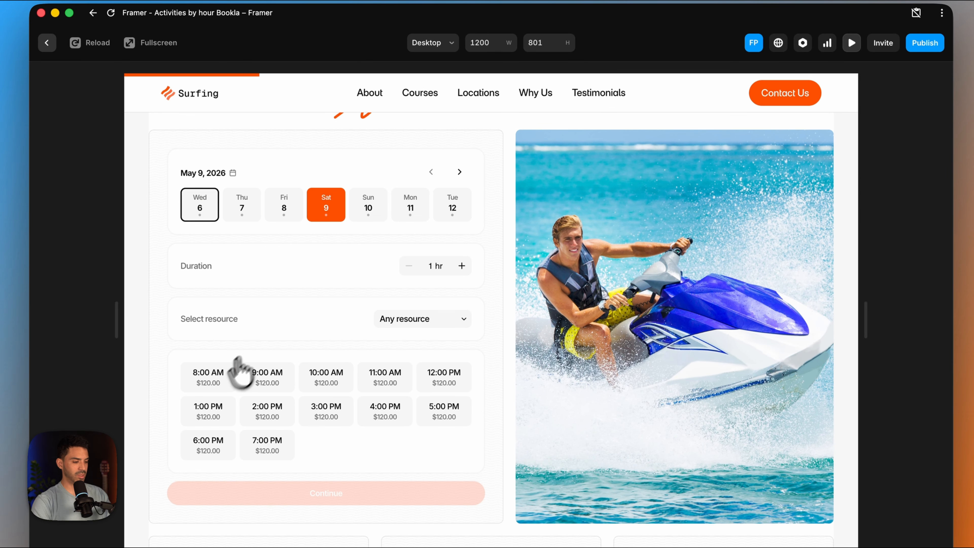
{"action": "left_click", "coordinate": [228, 374]}
{"action": "left_click", "coordinate": [282, 378]}
{"action": "left_click", "coordinate": [326, 378]}
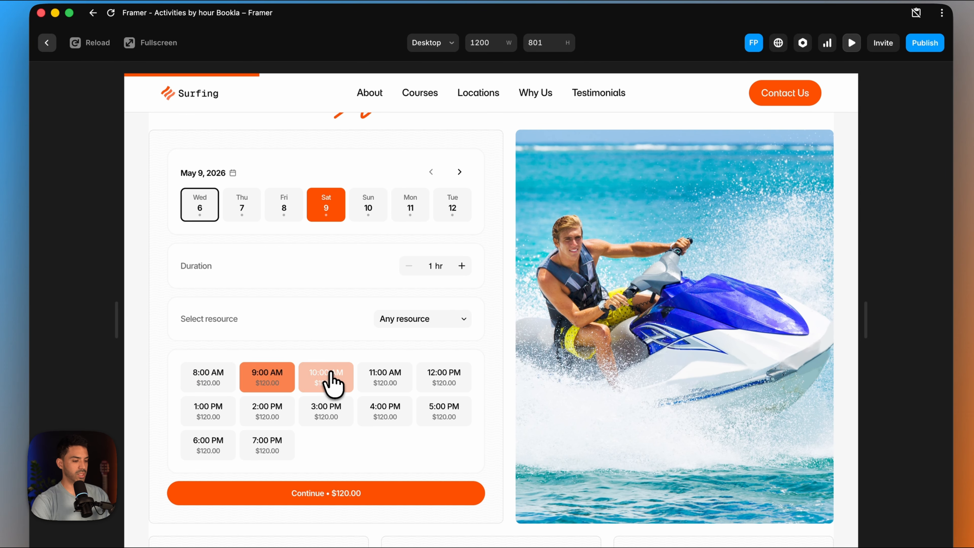
- Test the Jet Ski 1 resource with a 2-hour duration in the booking form and leave the preview
{"action": "left_click", "coordinate": [458, 322]}
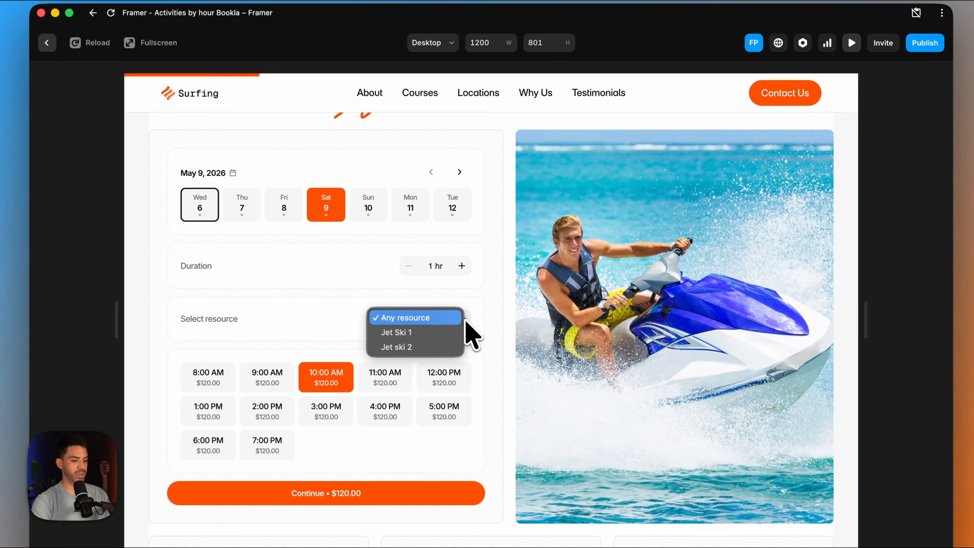
{"action": "left_click", "coordinate": [427, 336]}
{"action": "left_click", "coordinate": [463, 266]}
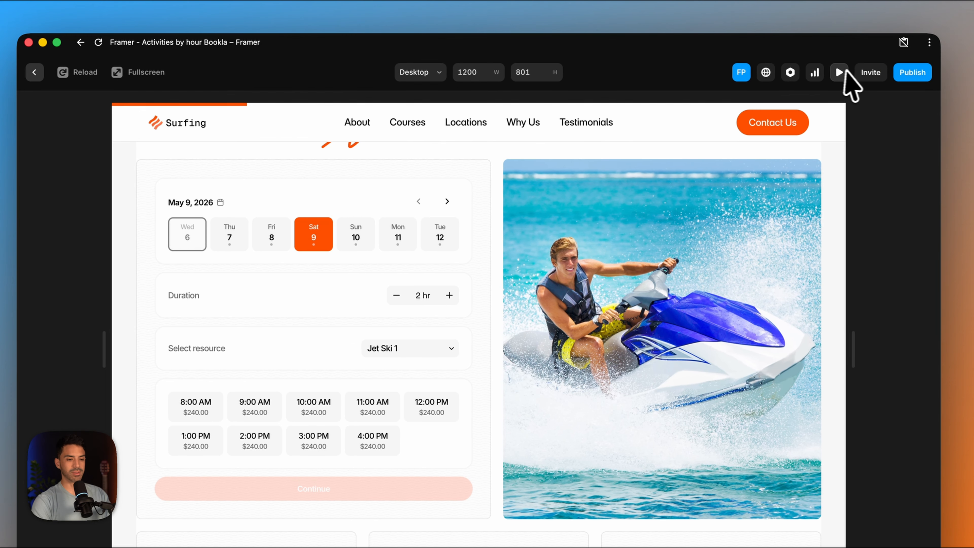
{"action": "left_click", "coordinate": [852, 43]}
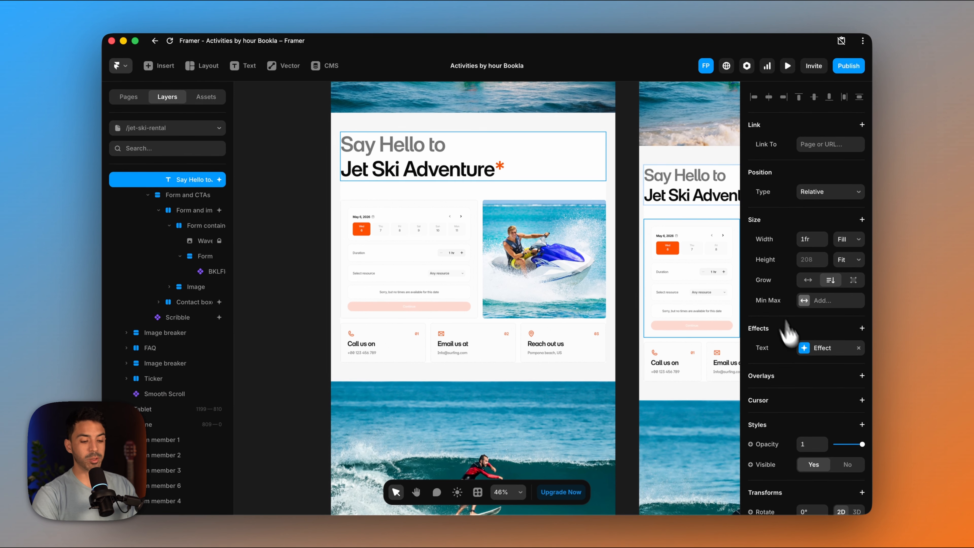
- Set the duration step of the booking component to 1 hour and 0 minutes
{"action": "scroll", "coordinate": [791, 338], "scroll_direction": "down", "scroll_amount": 5}
{"action": "left_click", "coordinate": [441, 292]}
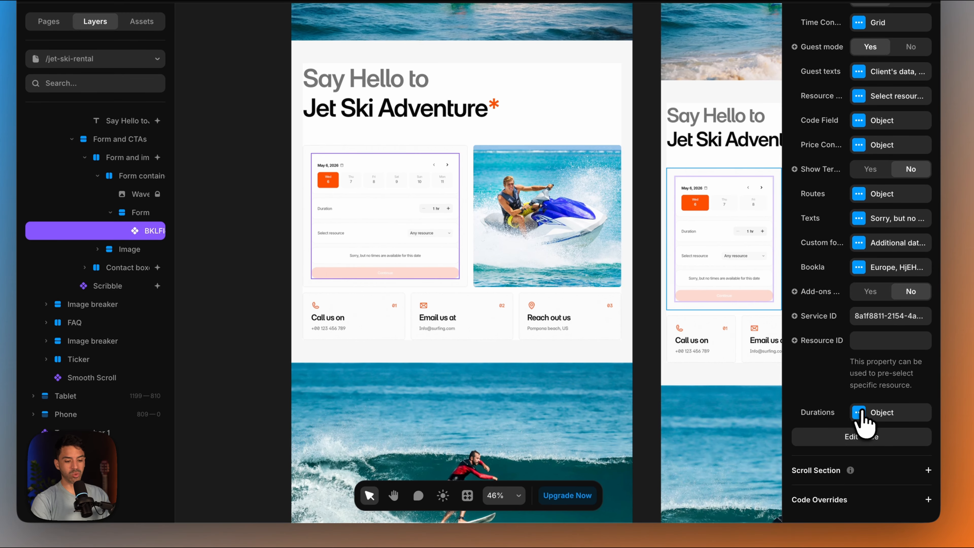
{"action": "left_click", "coordinate": [859, 413]}
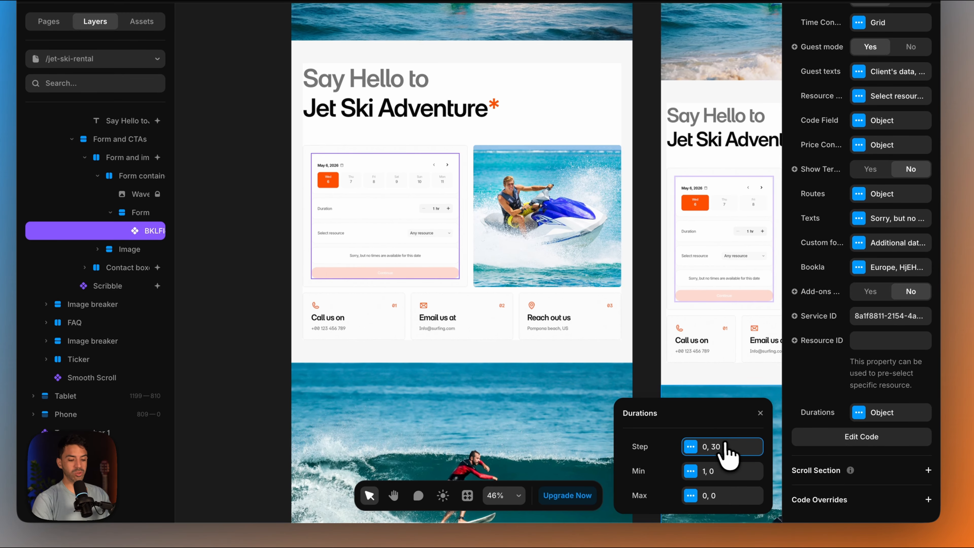
{"action": "left_click", "coordinate": [724, 446]}
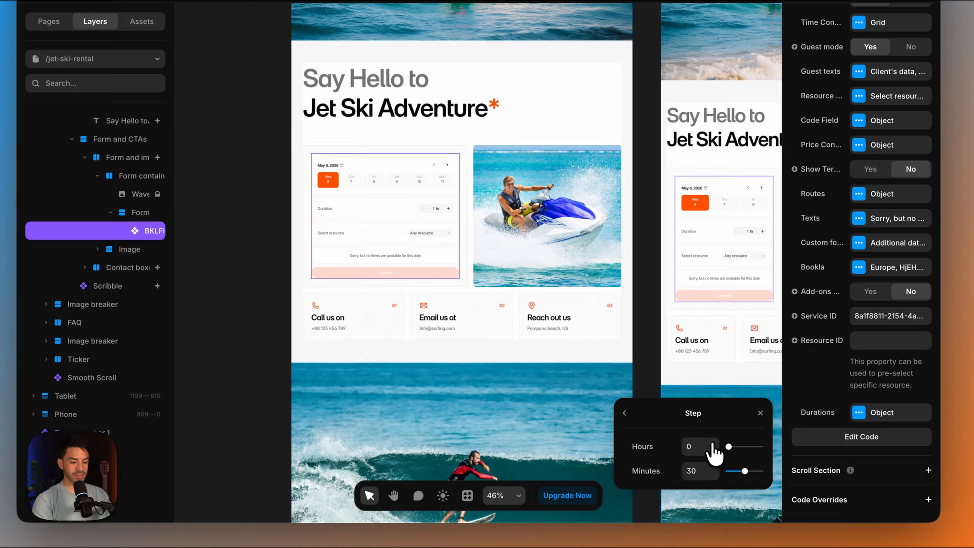
{"action": "left_click", "coordinate": [712, 444]}
{"action": "left_click_drag", "start_coordinate": [707, 473], "coordinate": [675, 471]}
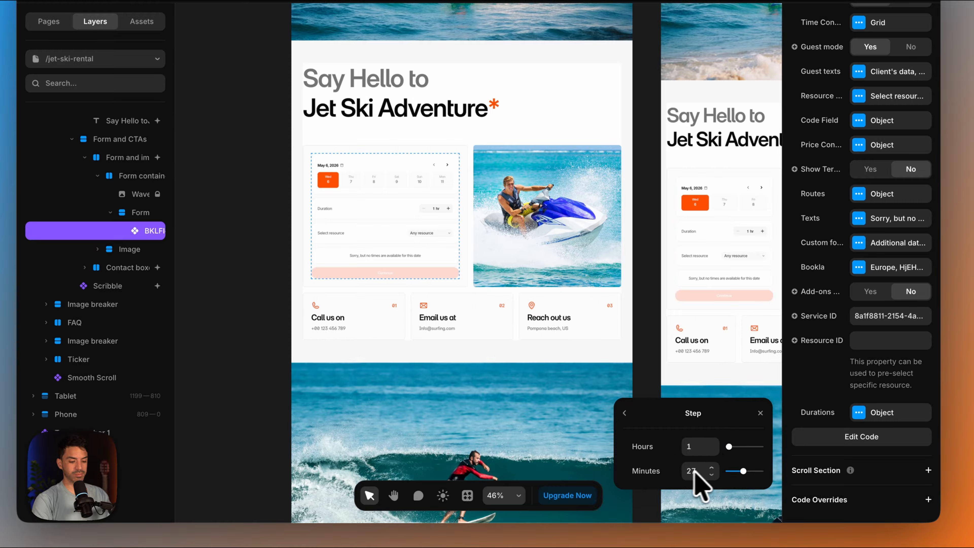
{"action": "left_click_drag", "start_coordinate": [743, 472], "coordinate": [682, 462]}
{"action": "left_click", "coordinate": [625, 415]}
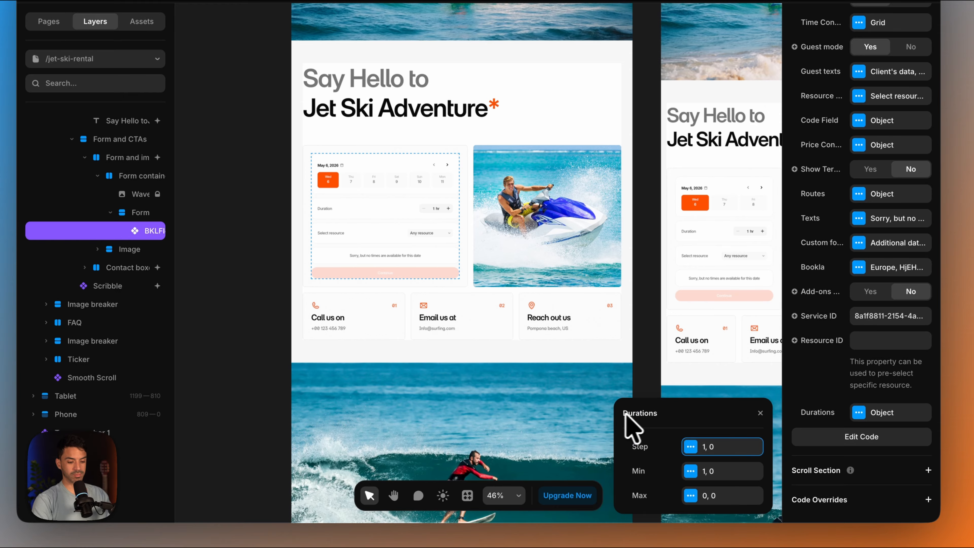
- Check the booking component's minimum duration and raise the hours of its maximum duration
{"action": "left_click", "coordinate": [701, 465]}
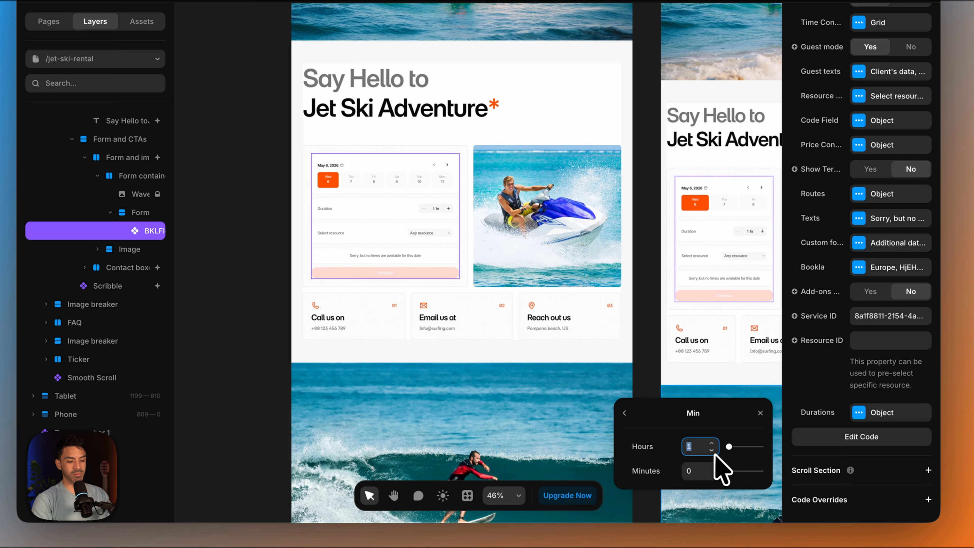
{"action": "left_click", "coordinate": [625, 414]}
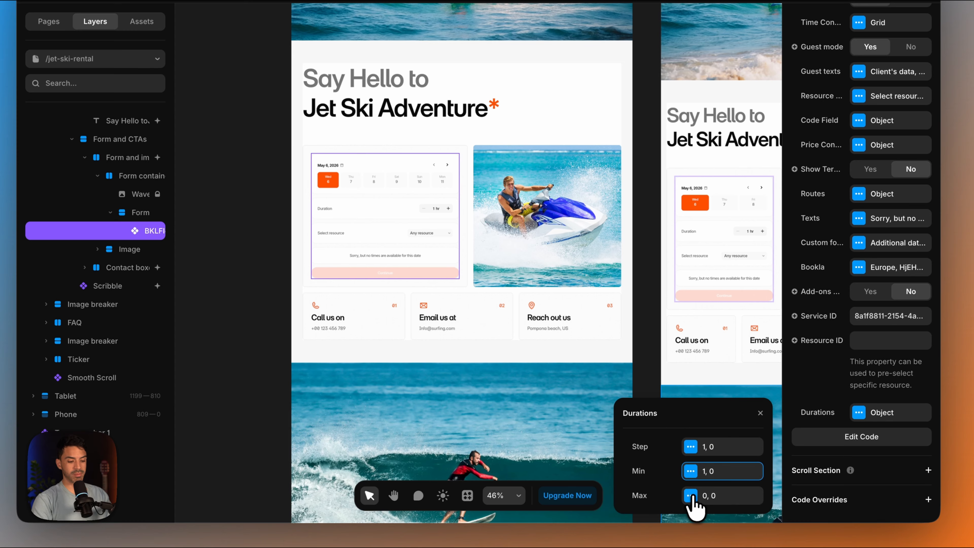
{"action": "left_click", "coordinate": [692, 495]}
{"action": "left_click", "coordinate": [712, 444]}
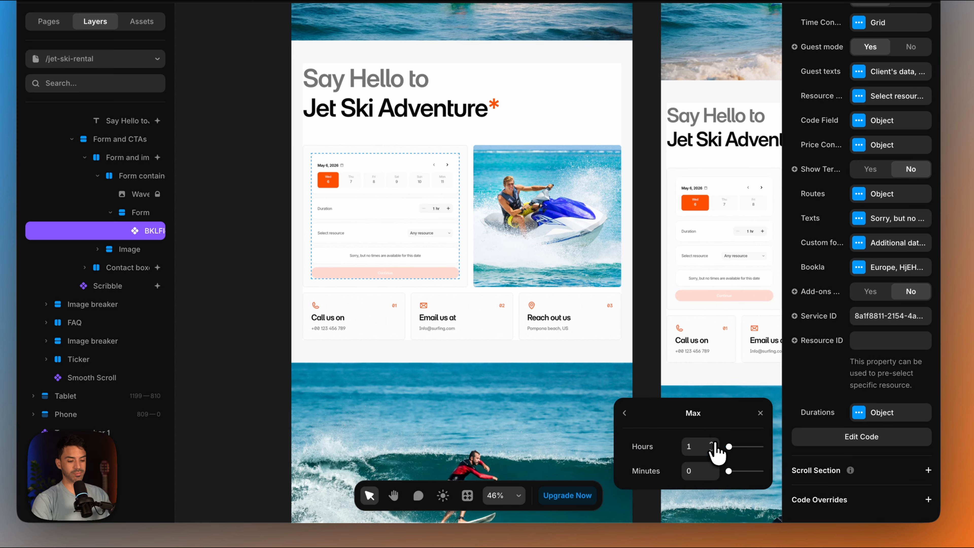
{"action": "left_click", "coordinate": [626, 413]}
{"action": "key", "text": "Escape"}
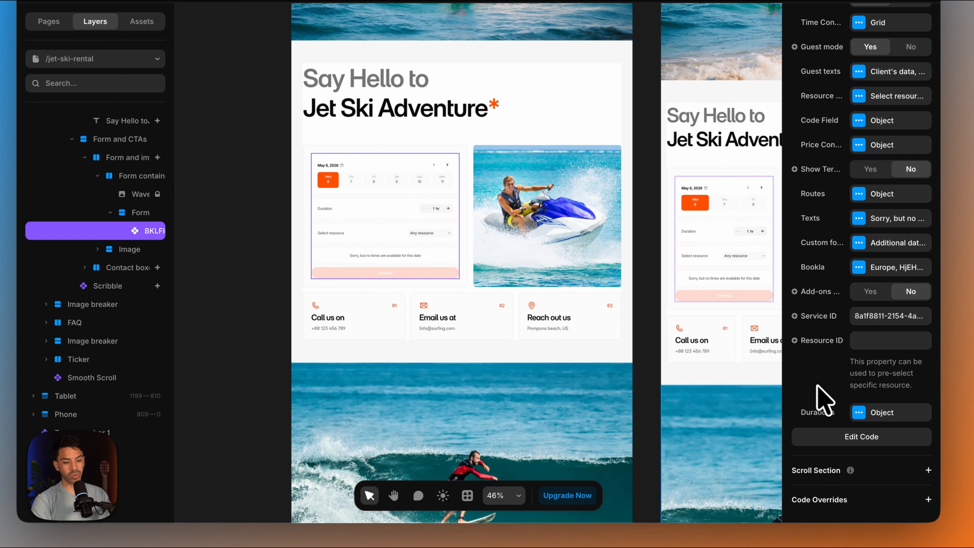
- Enable the promo code field and the add-ons in the booking component
{"action": "scroll", "coordinate": [854, 188], "scroll_direction": "up", "scroll_amount": 1}
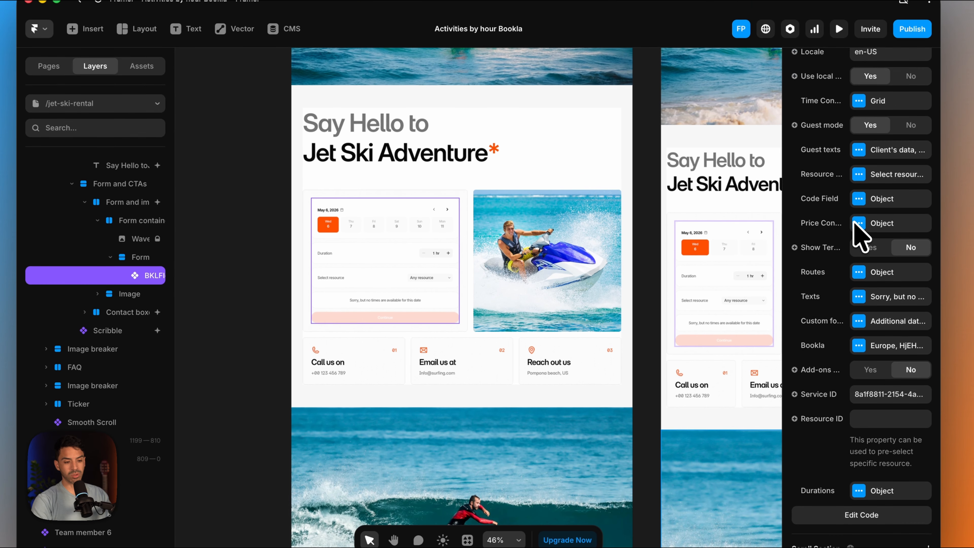
{"action": "left_click", "coordinate": [860, 200]}
{"action": "left_click", "coordinate": [702, 232]}
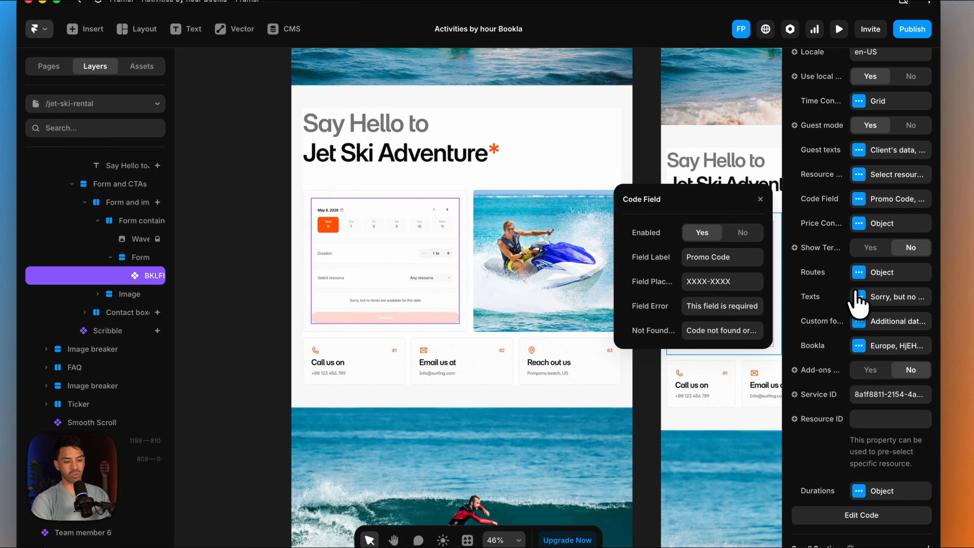
{"action": "left_click", "coordinate": [865, 370]}
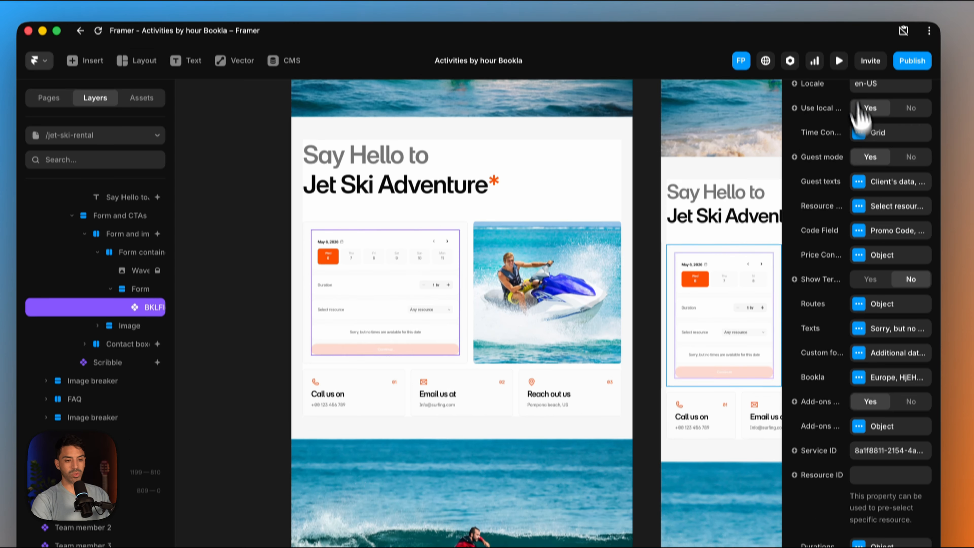
- Preview the page and select a 3-hour booking on Thursday, May 7 at 8:00 AM to check the add-ons and promo code fields
{"action": "left_click", "coordinate": [839, 29]}
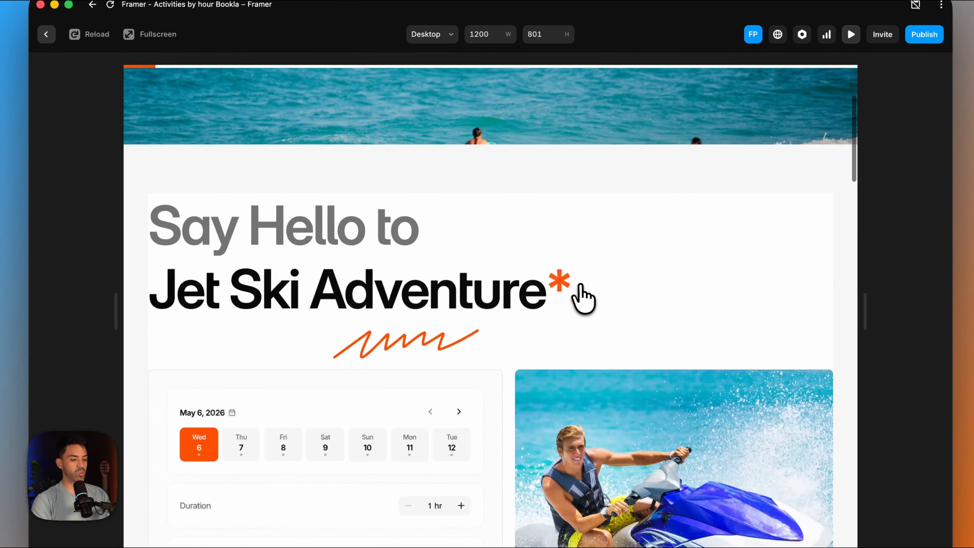
{"action": "scroll", "coordinate": [580, 286], "scroll_direction": "down", "scroll_amount": 6}
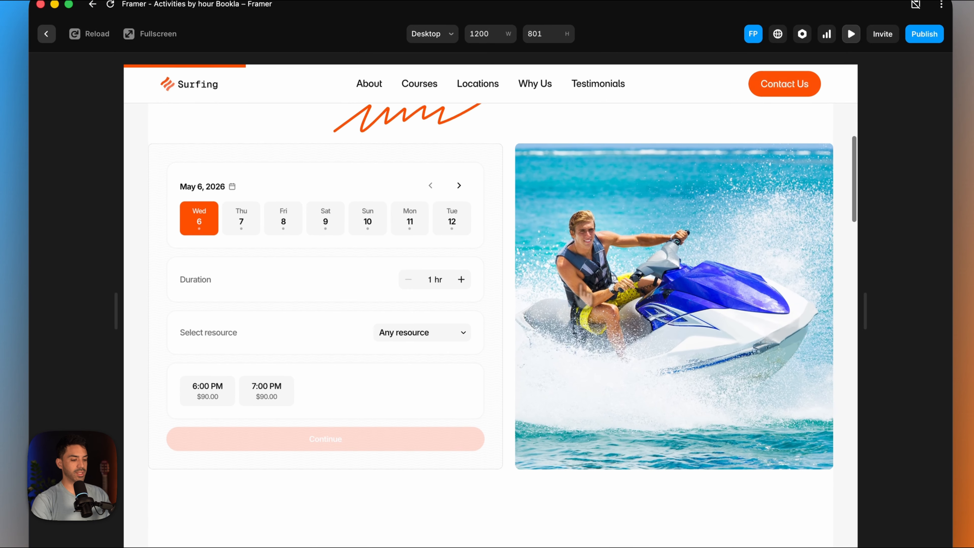
{"action": "left_click", "coordinate": [242, 205]}
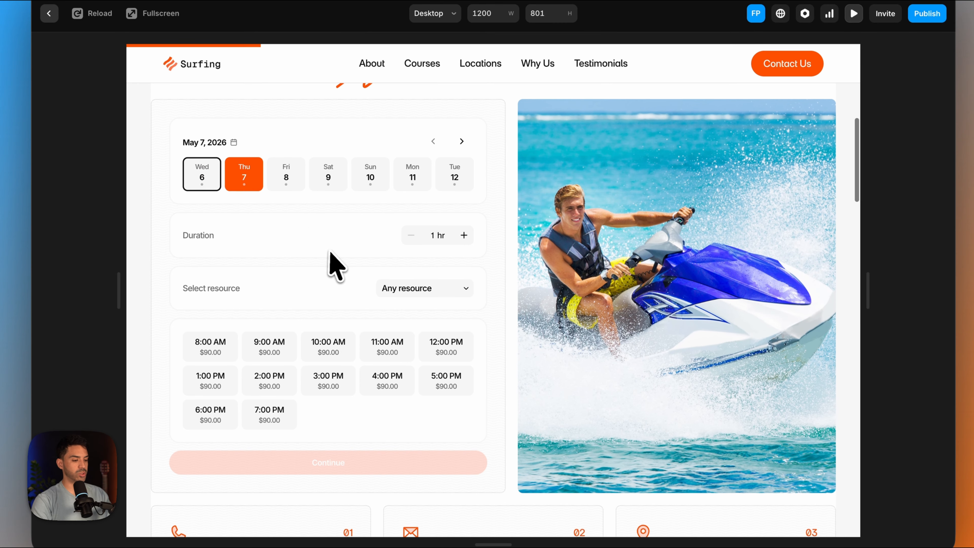
{"action": "scroll", "coordinate": [383, 257], "scroll_direction": "down", "scroll_amount": 1}
{"action": "left_click", "coordinate": [464, 220]}
{"action": "left_click", "coordinate": [464, 219]}
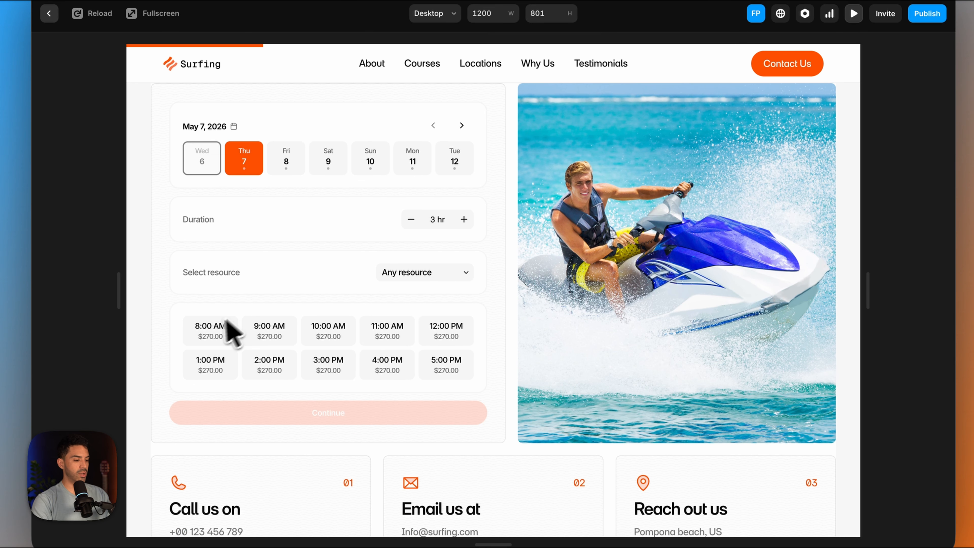
{"action": "left_click", "coordinate": [219, 327]}
{"action": "scroll", "coordinate": [251, 355], "scroll_direction": "down", "scroll_amount": 3}
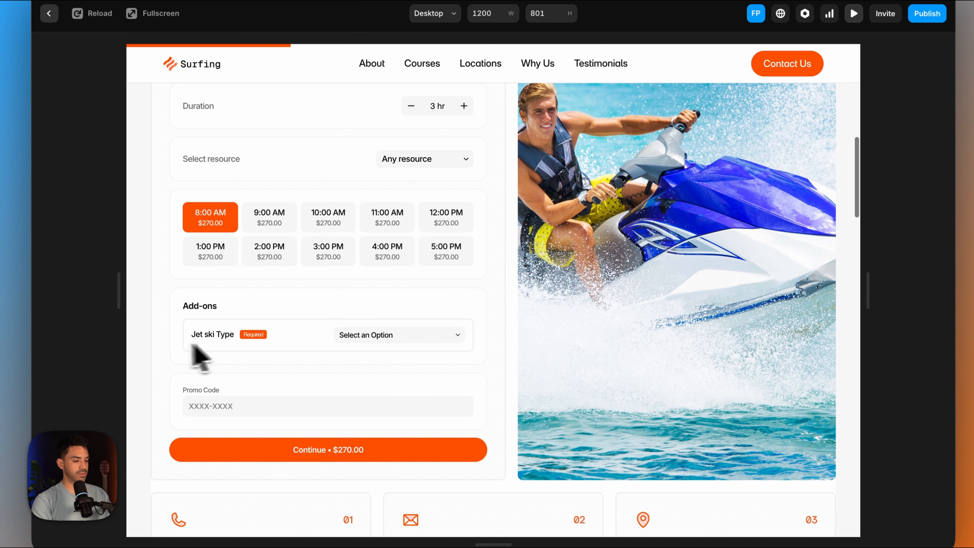
- View the Jet ski Type add-on options in the preview and test the promo code JETSKI on the booking
{"action": "left_click", "coordinate": [439, 339]}
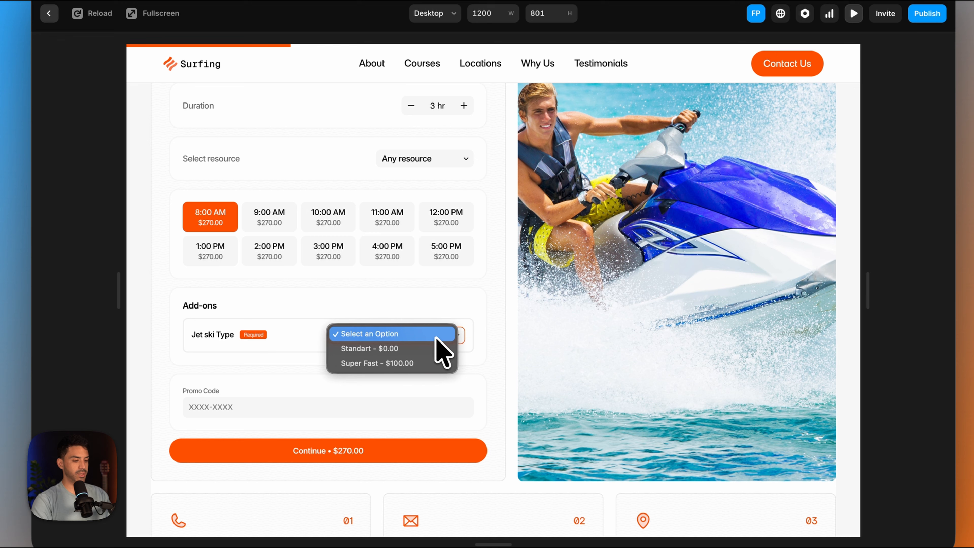
{"action": "left_click", "coordinate": [293, 409]}
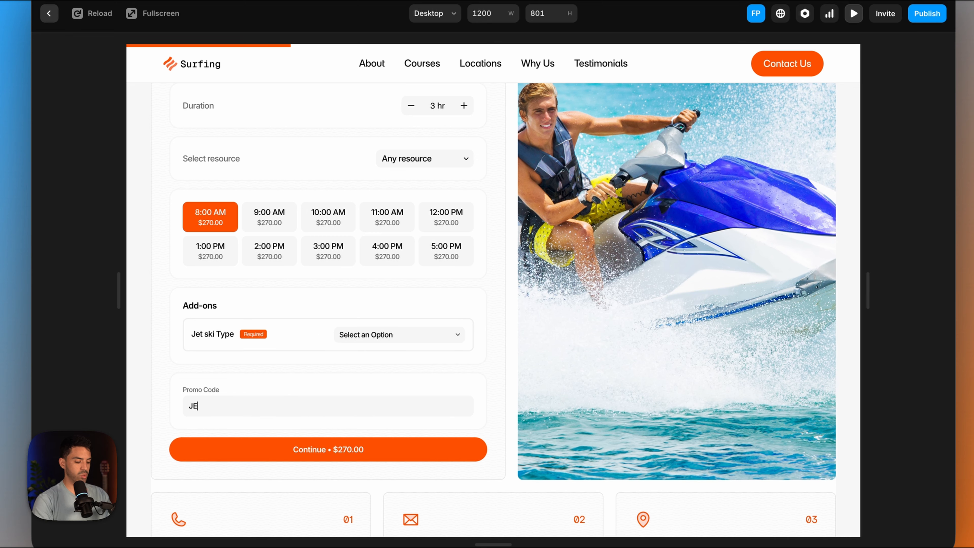
{"action": "type", "text": "SKI"}
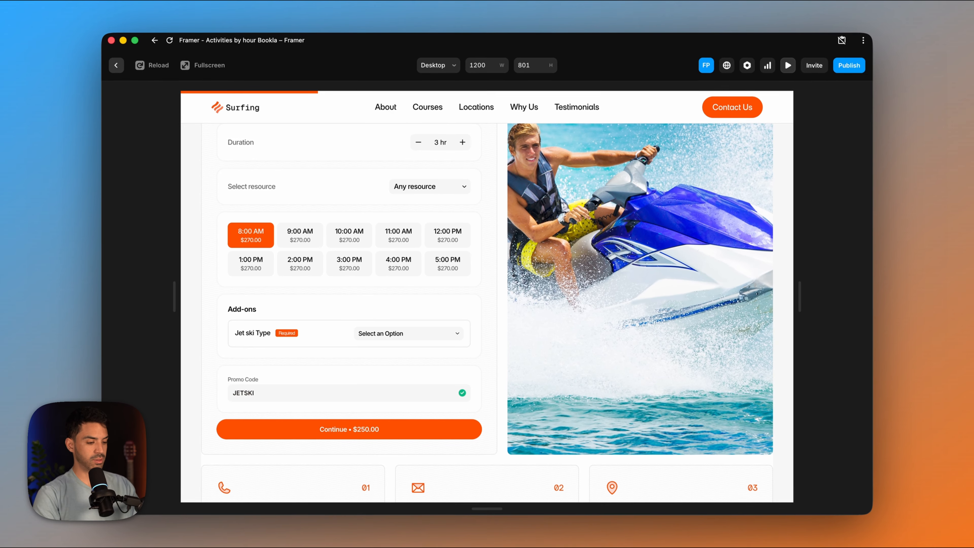
{"action": "scroll", "coordinate": [434, 408], "scroll_direction": "up", "scroll_amount": 3}
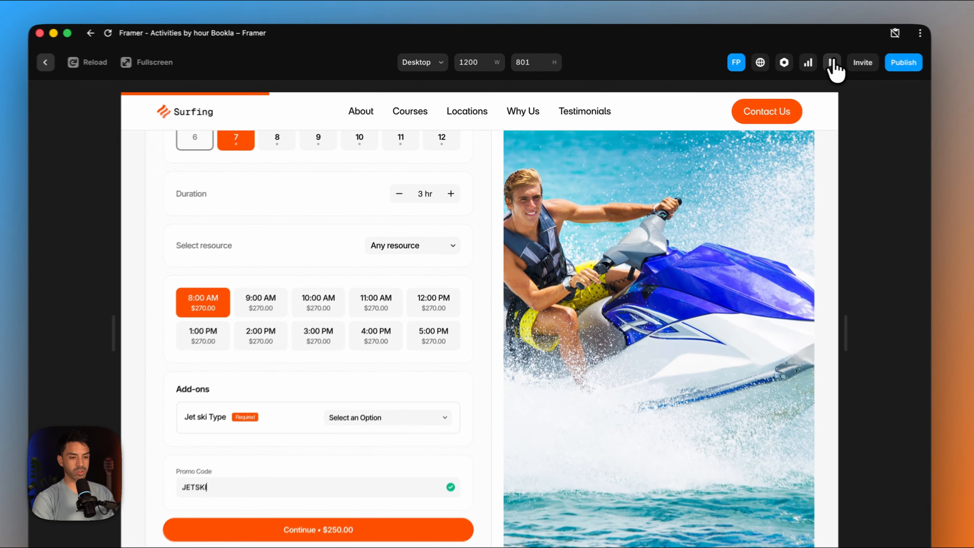
- Return to the editor, hide the booking component's resource selector and check its promo code field settings
{"action": "left_click", "coordinate": [787, 65]}
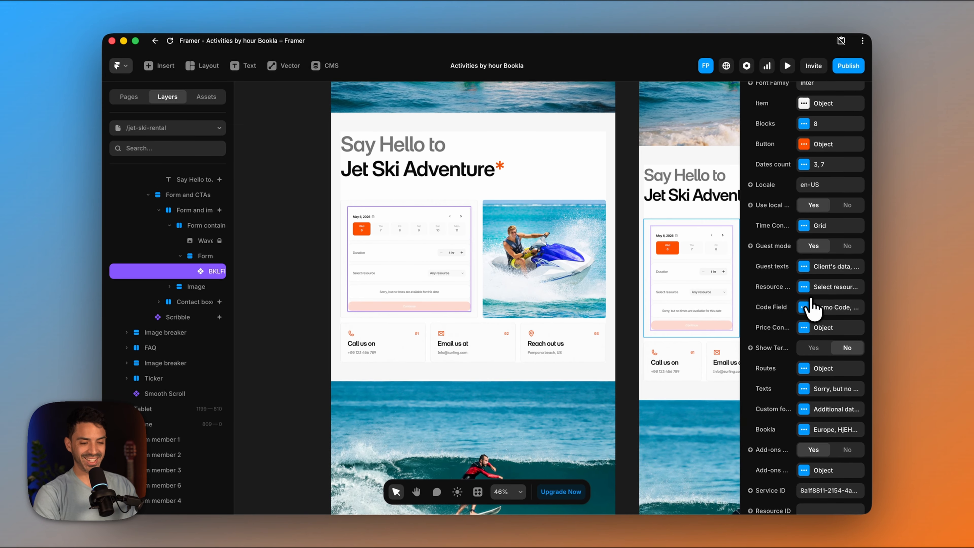
{"action": "scroll", "coordinate": [869, 142], "scroll_direction": "up", "scroll_amount": 3}
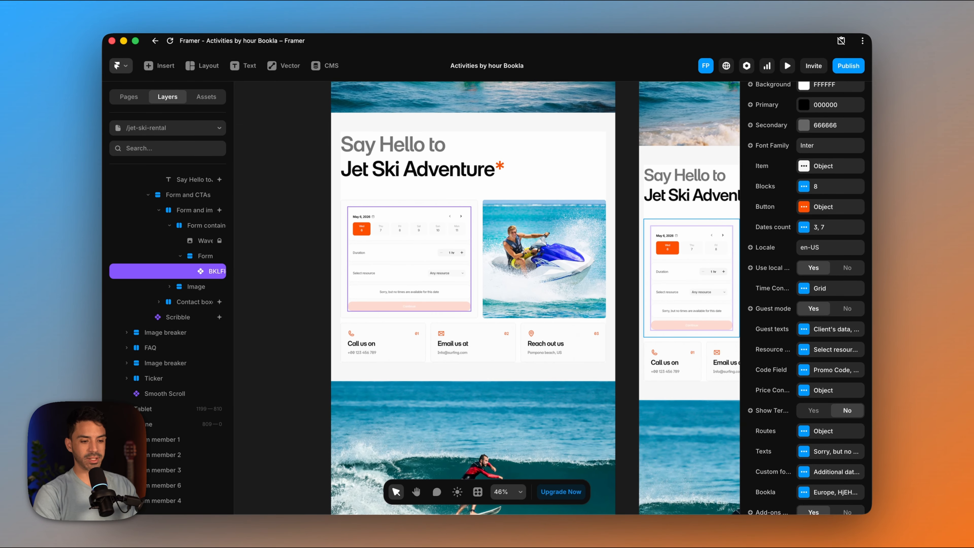
{"action": "left_click", "coordinate": [804, 349]}
{"action": "left_click", "coordinate": [707, 377]}
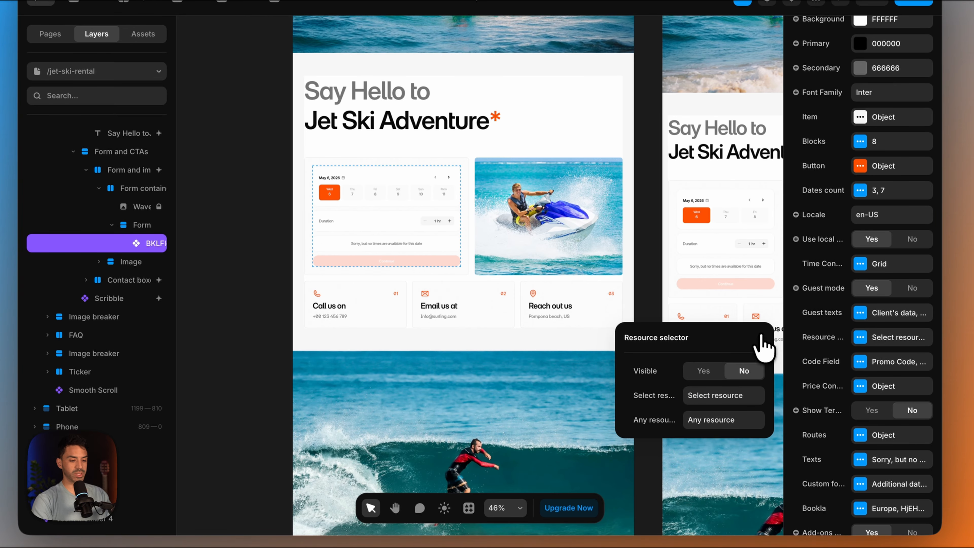
{"action": "left_click", "coordinate": [761, 337]}
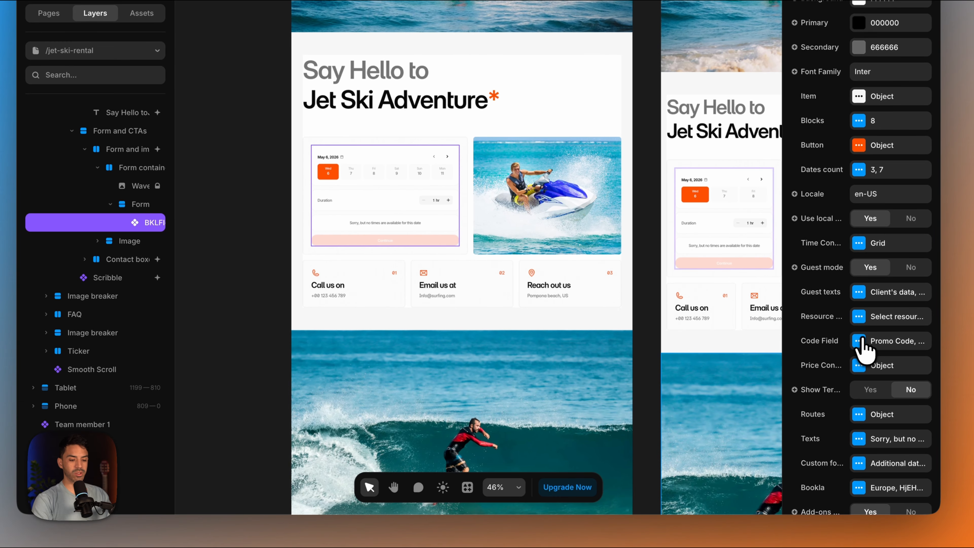
{"action": "left_click", "coordinate": [859, 340]}
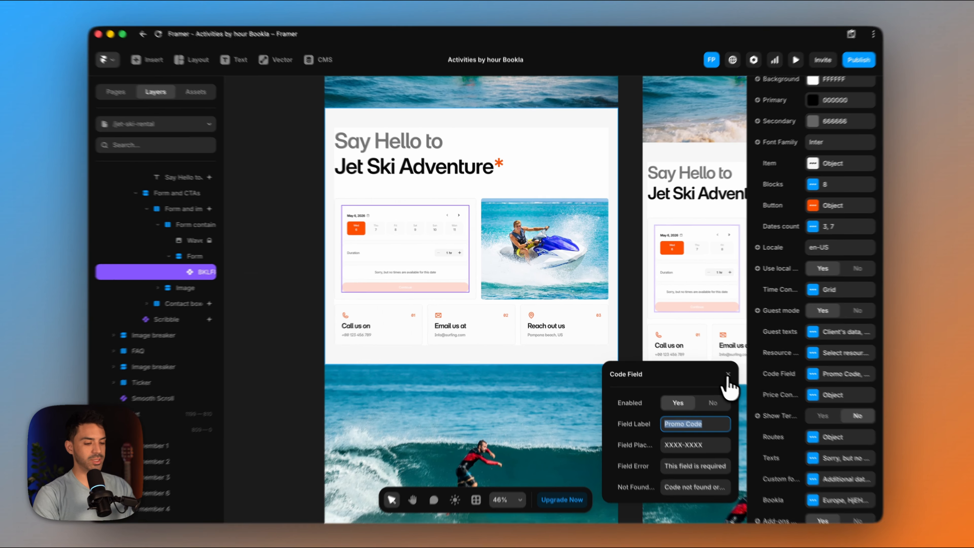
{"action": "left_click", "coordinate": [722, 371]}
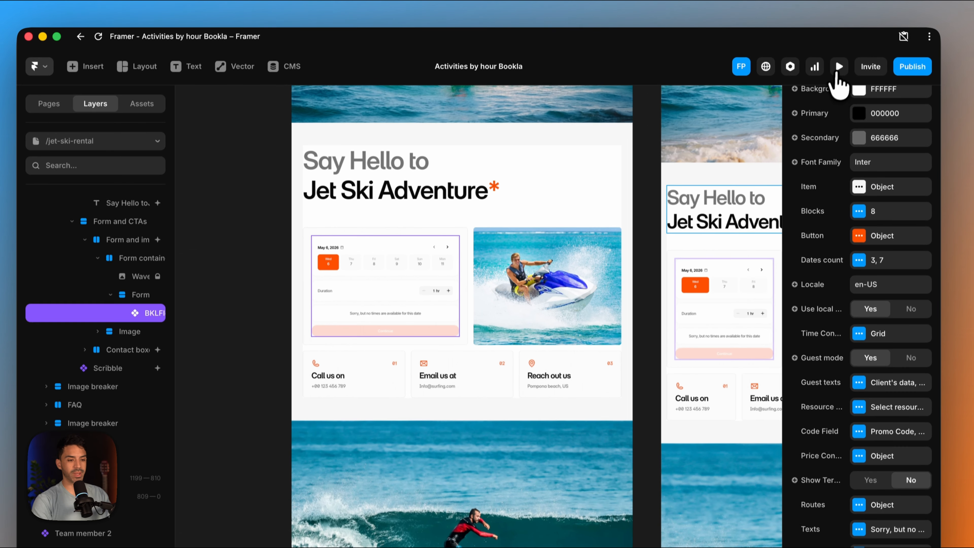
- Preview the page and select a 4-hour booking on Friday, May 8 at 11:00 AM to review the booking form
{"action": "left_click", "coordinate": [839, 29]}
{"action": "scroll", "coordinate": [522, 328], "scroll_direction": "down", "scroll_amount": 5}
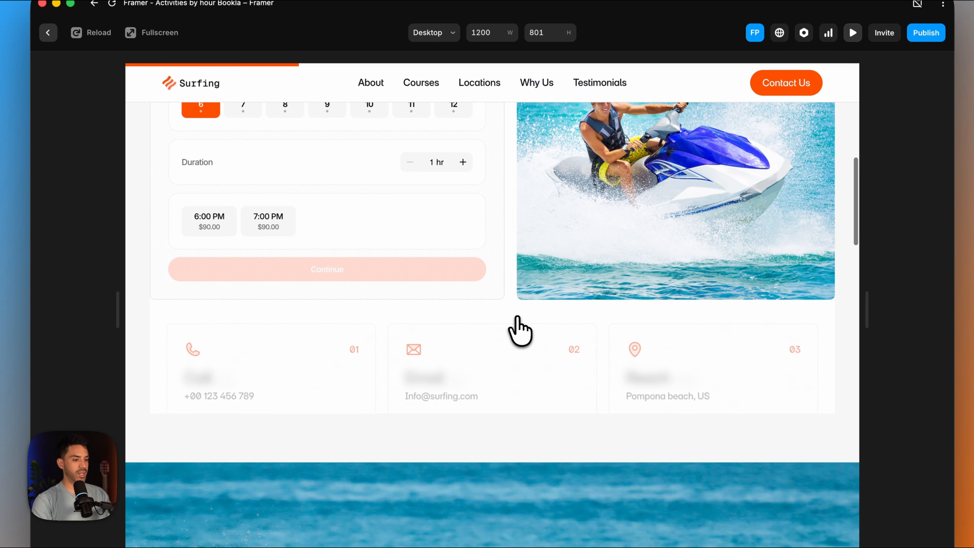
{"action": "left_click", "coordinate": [463, 176]}
{"action": "left_click", "coordinate": [463, 176]}
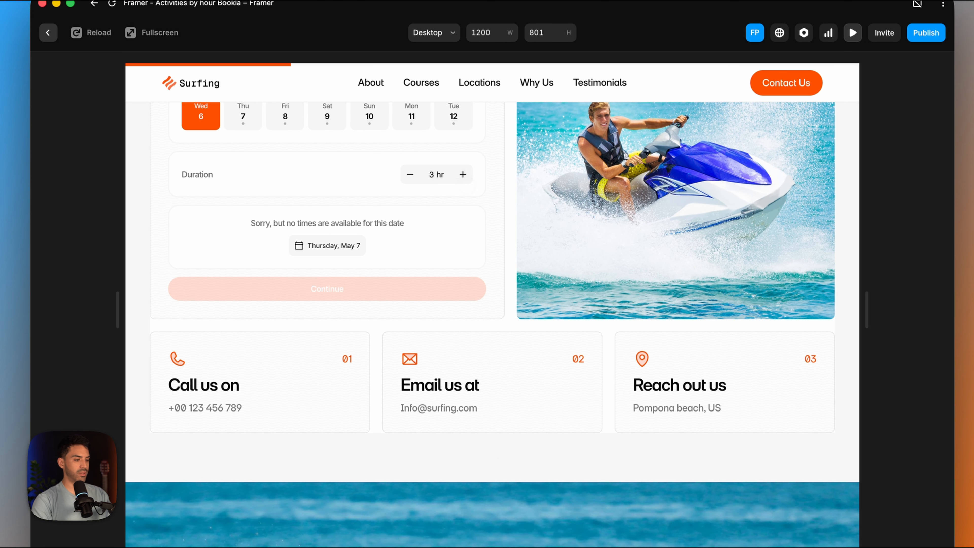
{"action": "scroll", "coordinate": [456, 185], "scroll_direction": "up", "scroll_amount": 3}
{"action": "left_click", "coordinate": [283, 160]}
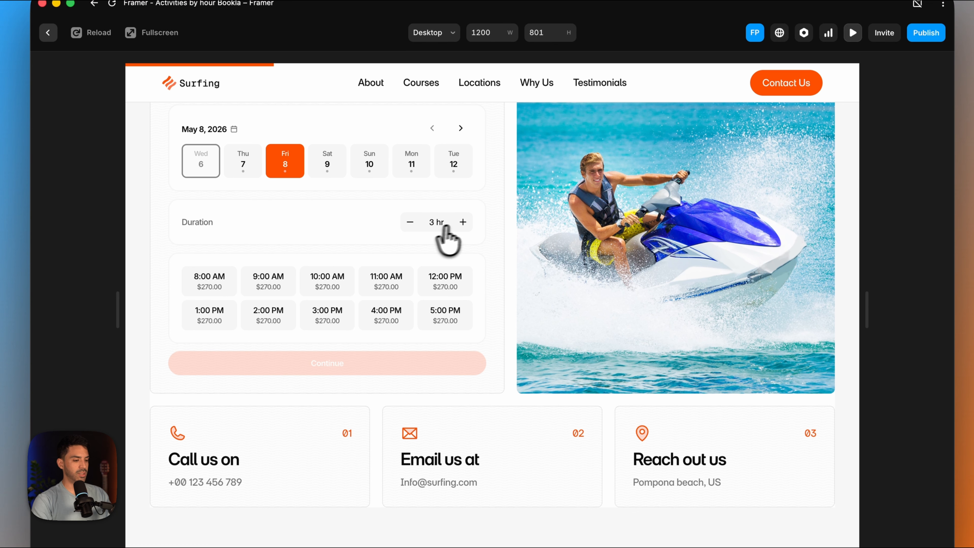
{"action": "left_click", "coordinate": [463, 222]}
{"action": "left_click", "coordinate": [385, 282]}
{"action": "scroll", "coordinate": [370, 357], "scroll_direction": "down", "scroll_amount": 2}
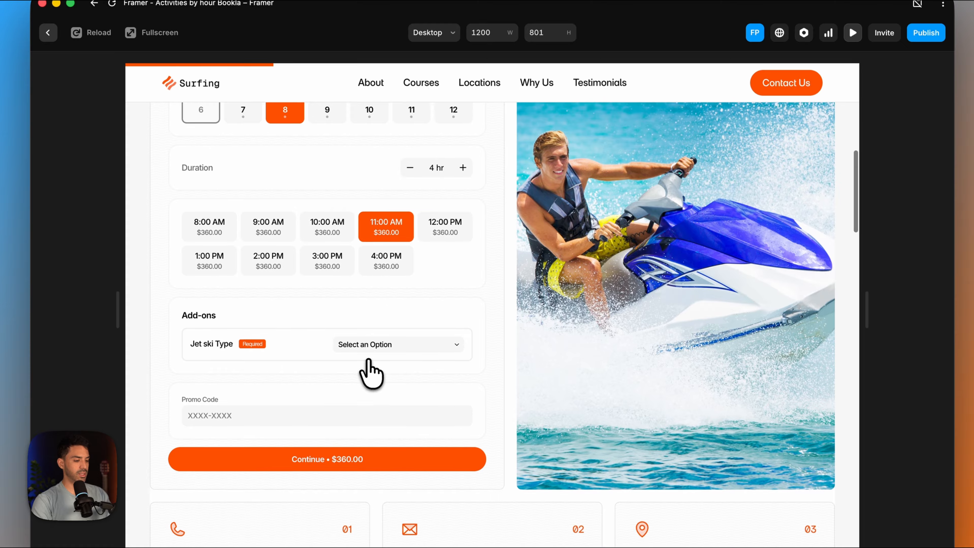
{"action": "scroll", "coordinate": [358, 343], "scroll_direction": "up", "scroll_amount": 2}
{"action": "scroll", "coordinate": [361, 324], "scroll_direction": "down", "scroll_amount": 1}
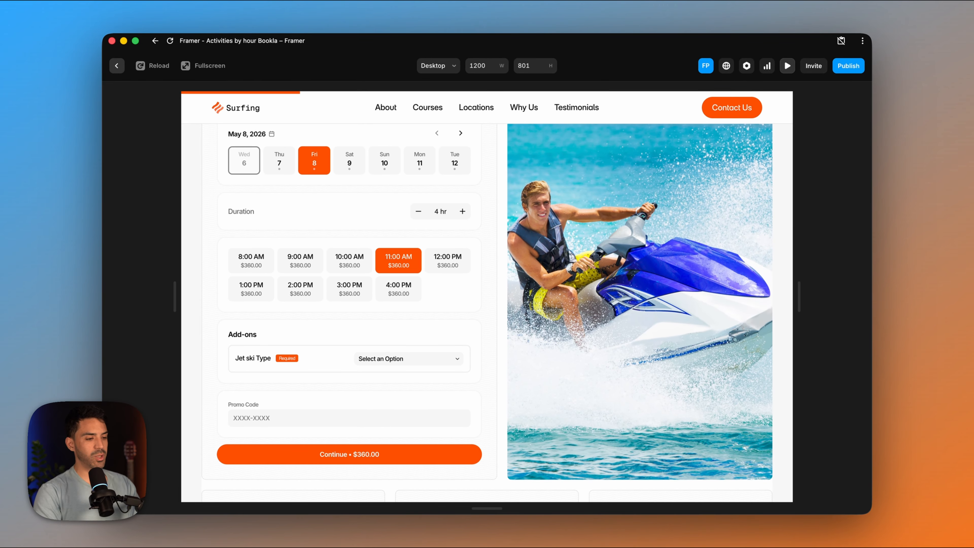
{"action": "scroll", "coordinate": [397, 353], "scroll_direction": "up", "scroll_amount": 1}
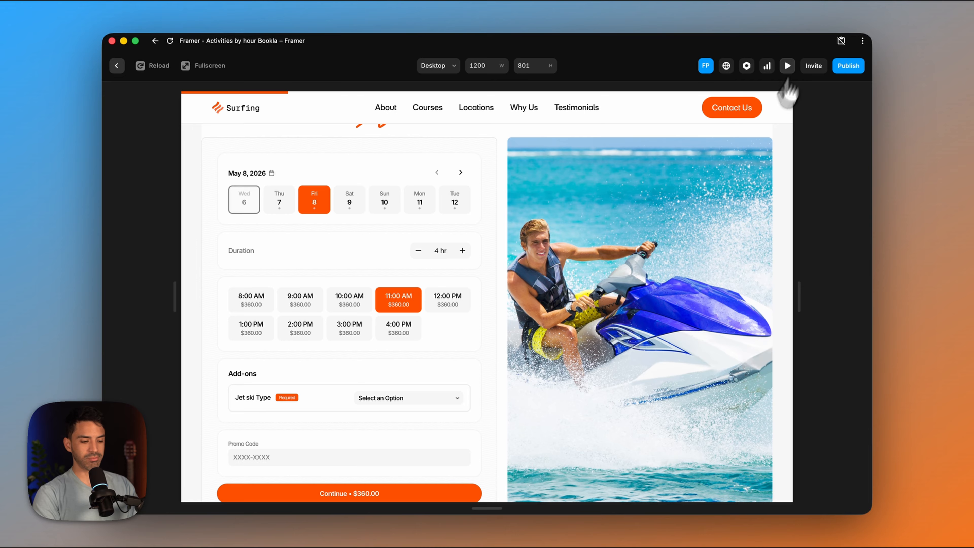
- Switch to Claude and read its summary of the snorkeling and surfing services it set up
{"action": "left_click", "coordinate": [452, 515]}
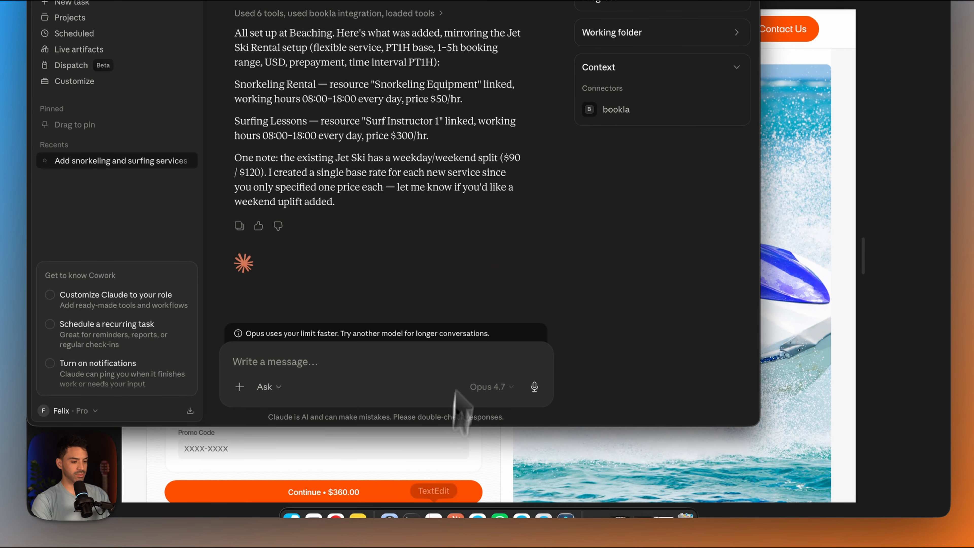
{"action": "scroll", "coordinate": [388, 127], "scroll_direction": "up", "scroll_amount": 3}
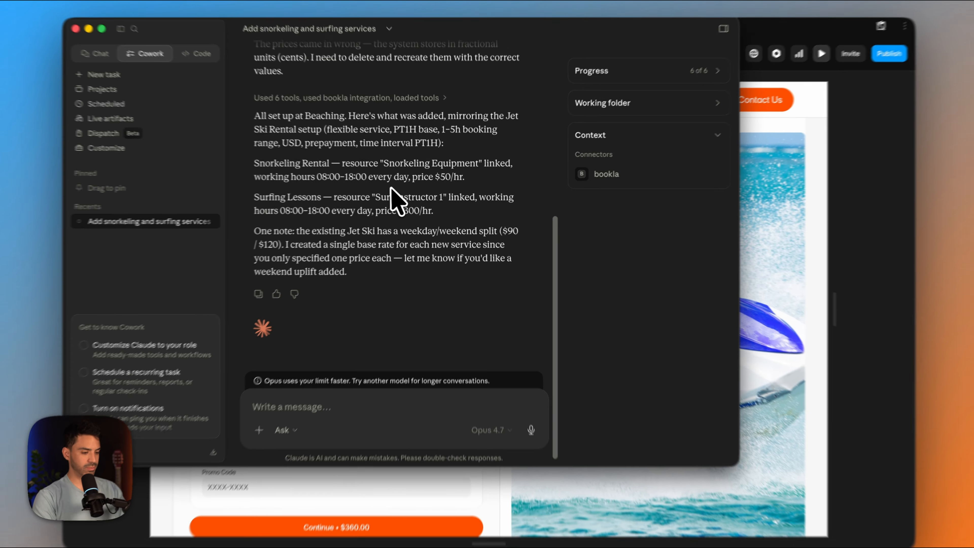
{"action": "scroll", "coordinate": [379, 123], "scroll_direction": "down", "scroll_amount": 3}
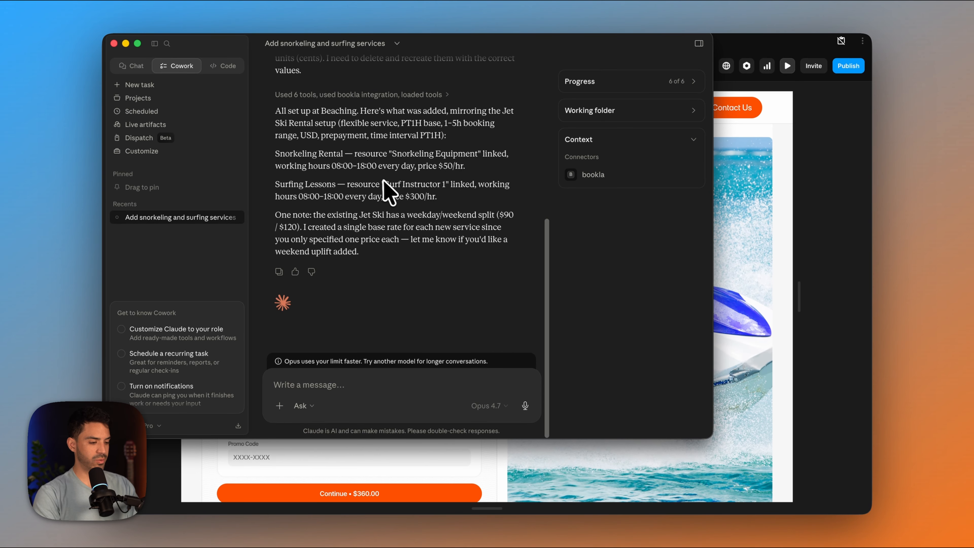
{"action": "scroll", "coordinate": [381, 179], "scroll_direction": "up", "scroll_amount": 1}
{"action": "scroll", "coordinate": [379, 179], "scroll_direction": "down", "scroll_amount": 1}
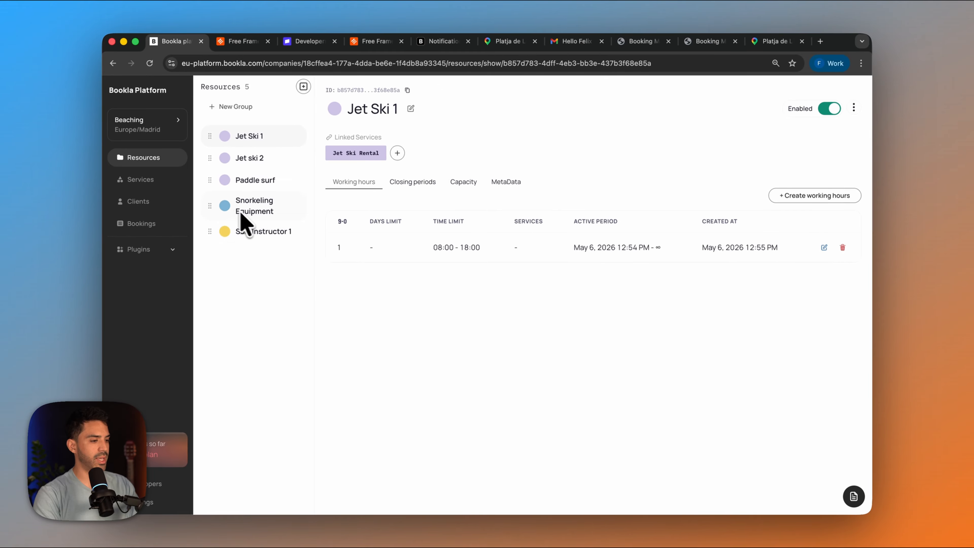
- In the Bookla platform, set the Snorkeling Rental service's tax rate to 15%, inclusive
{"action": "left_click", "coordinate": [152, 180]}
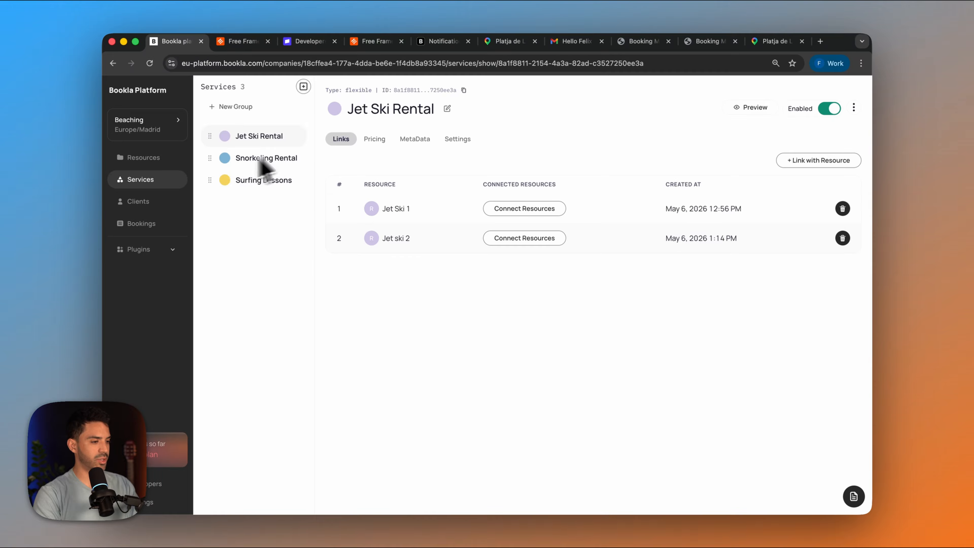
{"action": "left_click", "coordinate": [286, 168]}
{"action": "left_click", "coordinate": [372, 149]}
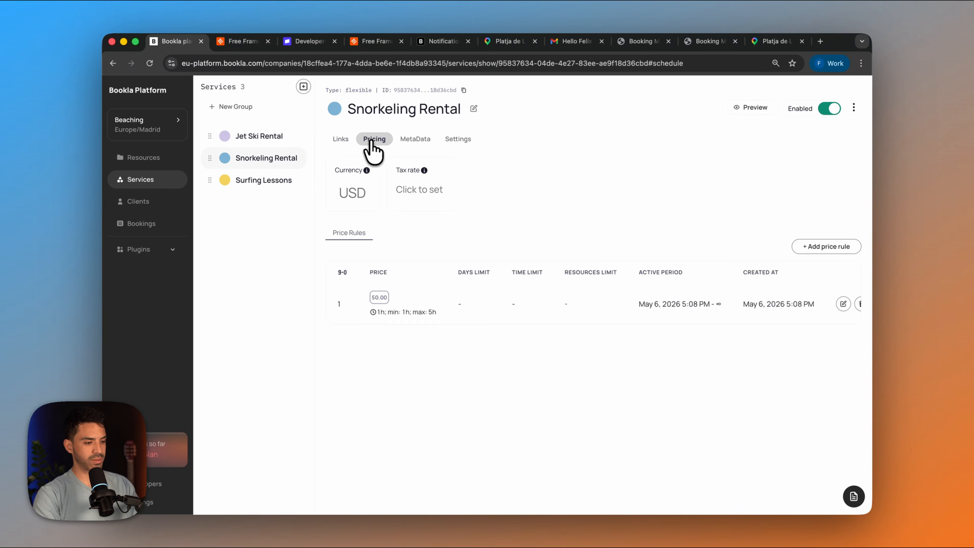
{"action": "left_click", "coordinate": [417, 196]}
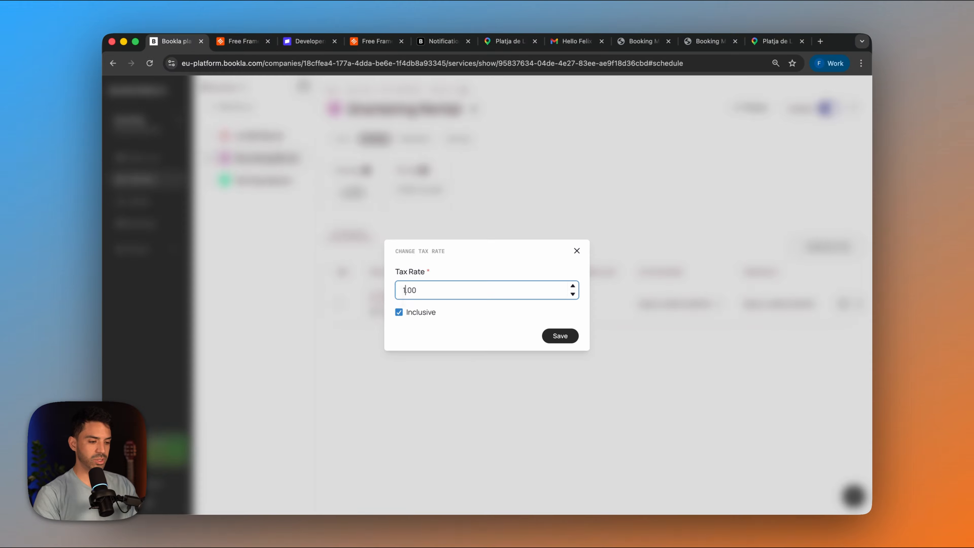
{"action": "left_click", "coordinate": [555, 339]}
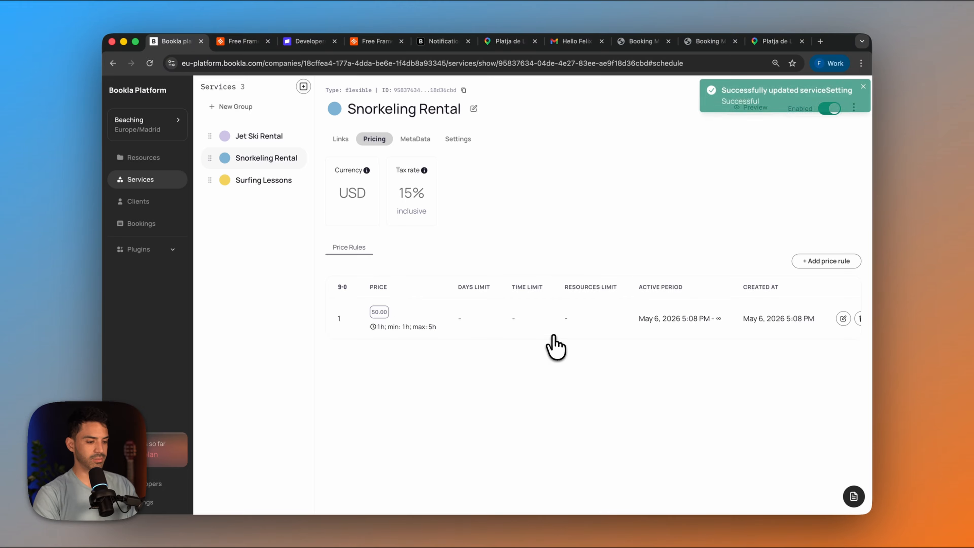
{"action": "left_click", "coordinate": [461, 141]}
- Set and save a tax rate in the pricing of the Surfing Lessons service
{"action": "left_click", "coordinate": [216, 200]}
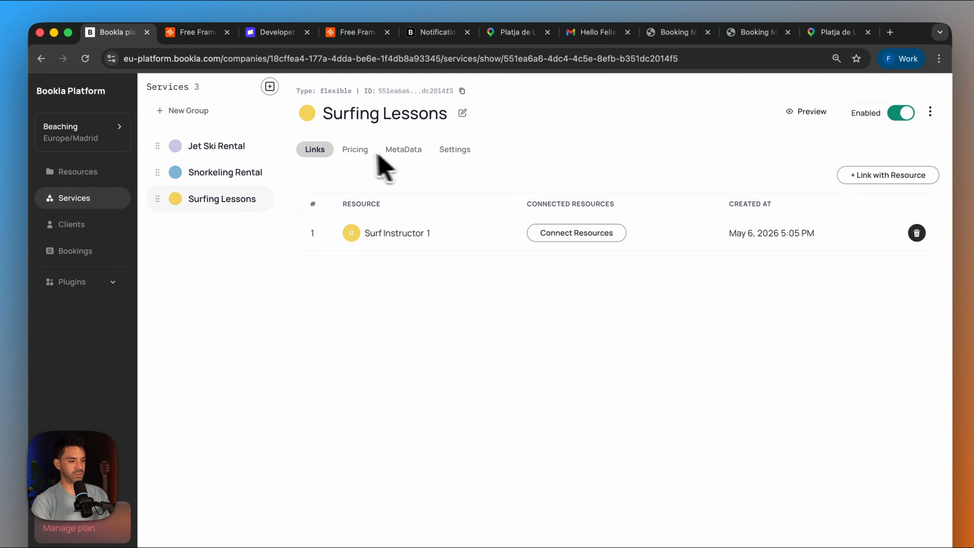
{"action": "left_click", "coordinate": [355, 149]}
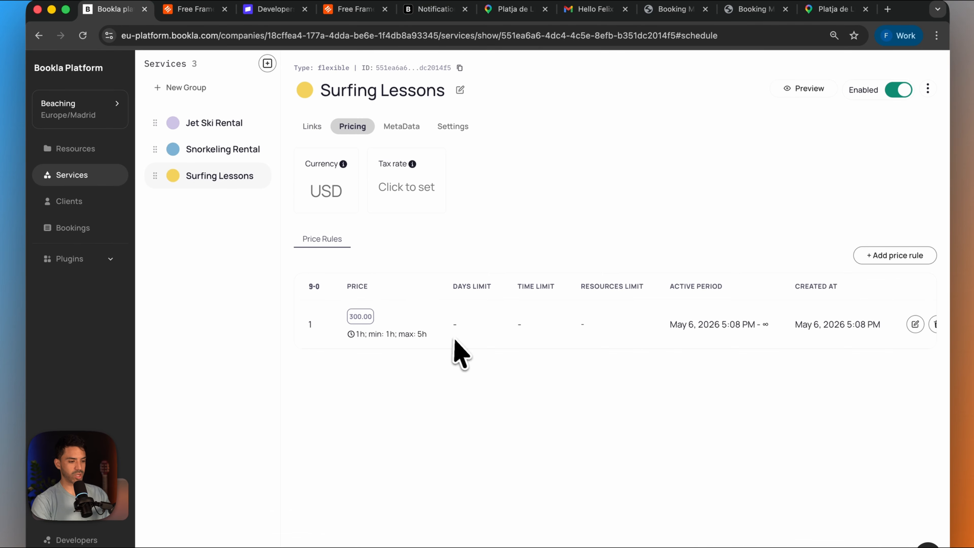
{"action": "left_click", "coordinate": [420, 190]}
{"action": "left_click_drag", "start_coordinate": [392, 307], "coordinate": [371, 306]}
{"action": "type", "text": "15.00"}
{"action": "left_click", "coordinate": [576, 362]}
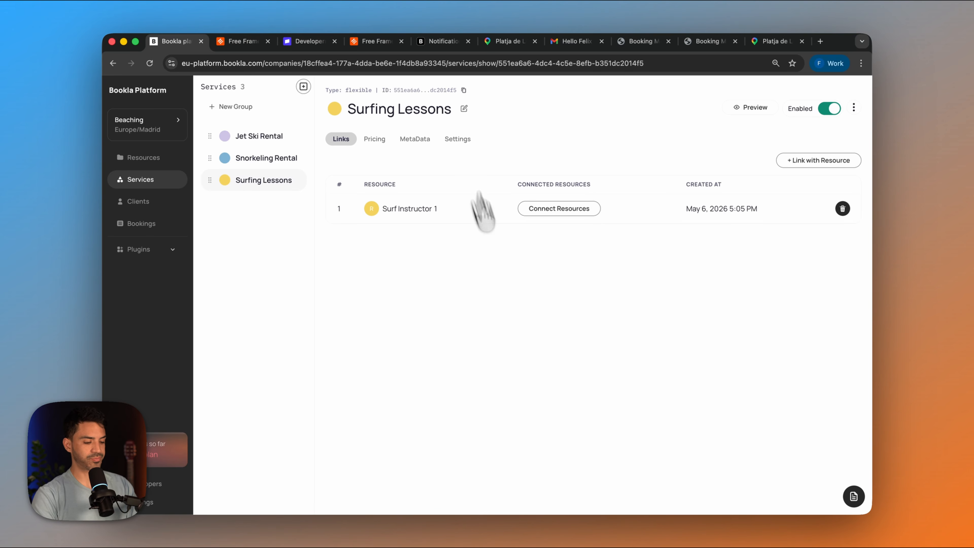
- In Framer, replace the contact form on the /surfing-lessons page with the copied booking component
{"action": "mouse_move", "coordinate": [698, 514]}
{"action": "left_click", "coordinate": [534, 500]}
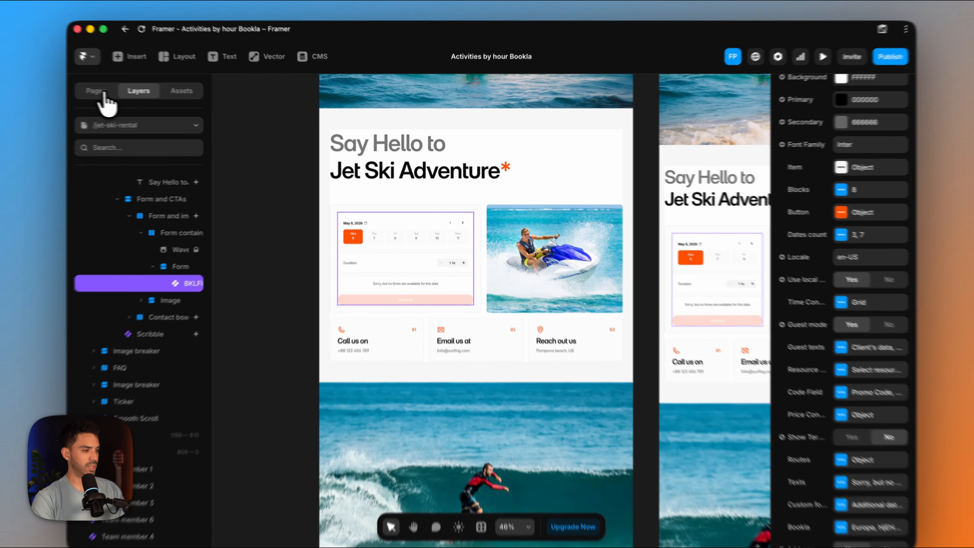
{"action": "left_click", "coordinate": [128, 96]}
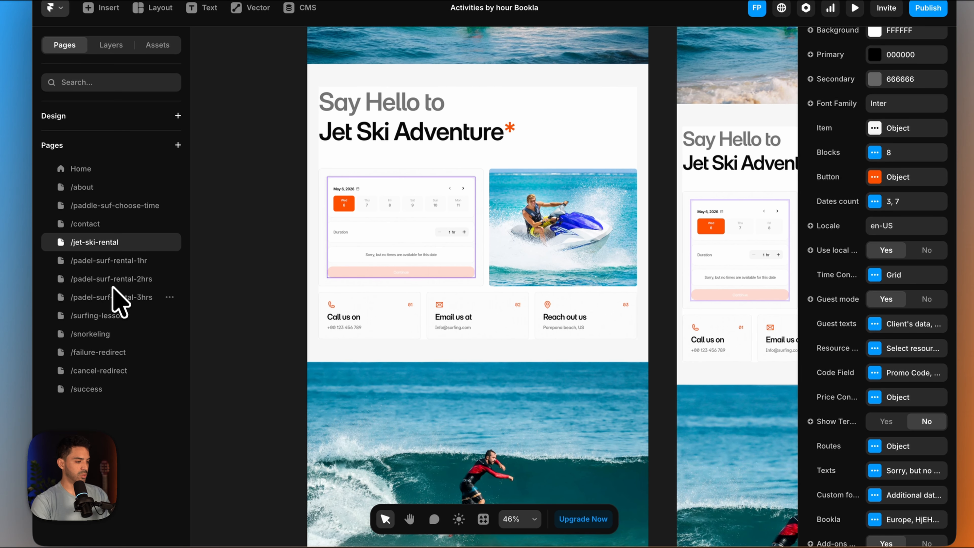
{"action": "left_click", "coordinate": [114, 316]}
{"action": "scroll", "coordinate": [434, 348], "scroll_direction": "down", "scroll_amount": 5}
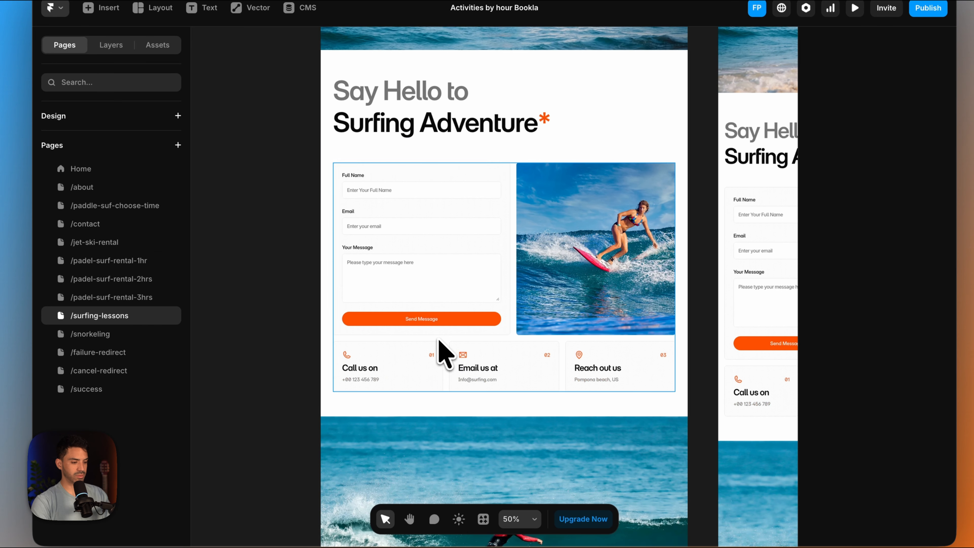
{"action": "key", "text": "ctrl+v"}
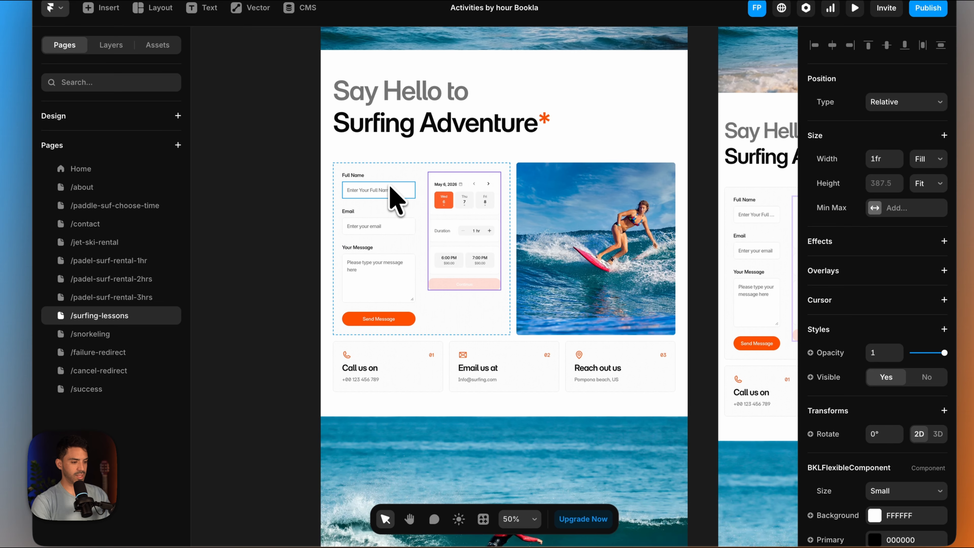
{"action": "left_click", "coordinate": [403, 192]}
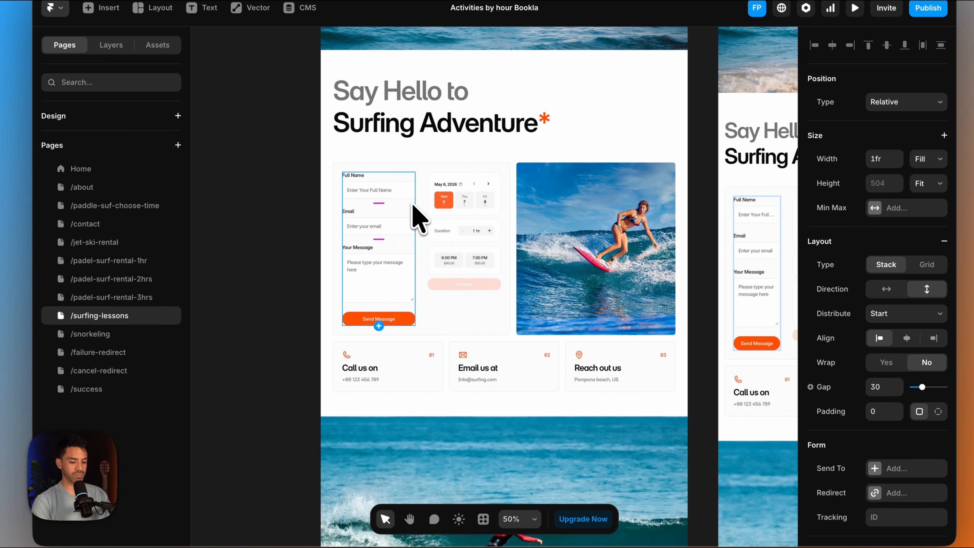
{"action": "key", "text": "Delete"}
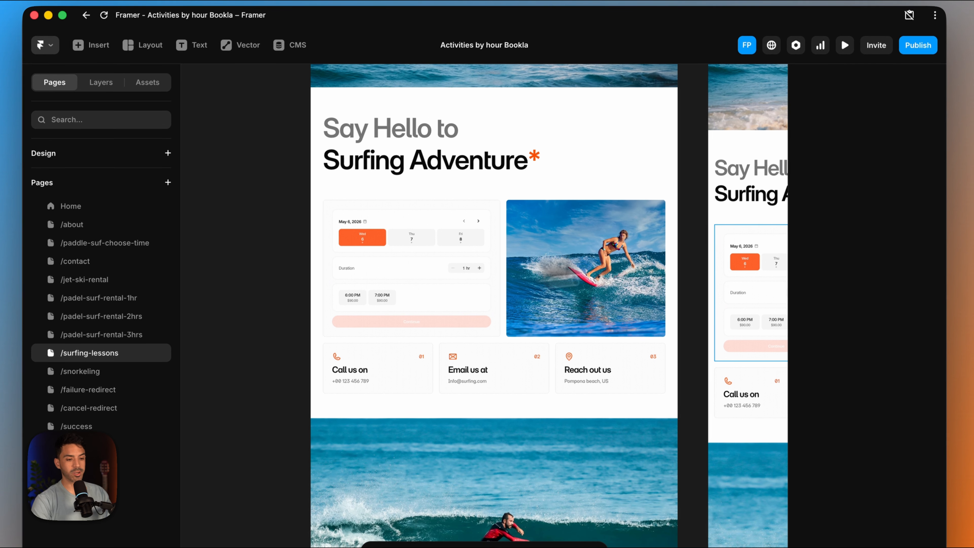
- Replace the surfing booking component's Service ID in Framer with the ID copied from the Surfing Lessons service in the Bookla platform
{"action": "left_click", "coordinate": [420, 272]}
{"action": "scroll", "coordinate": [854, 415], "scroll_direction": "down", "scroll_amount": 10}
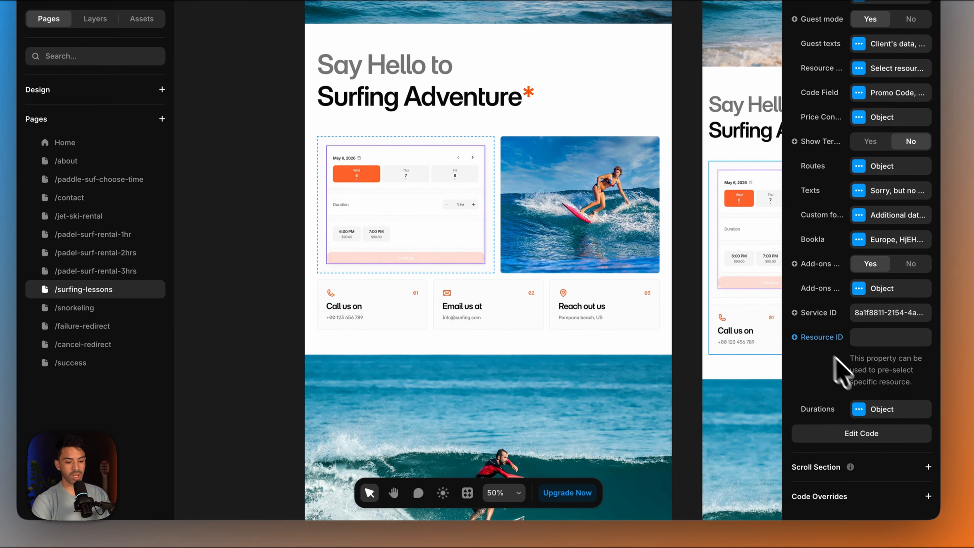
{"action": "left_click", "coordinate": [879, 313]}
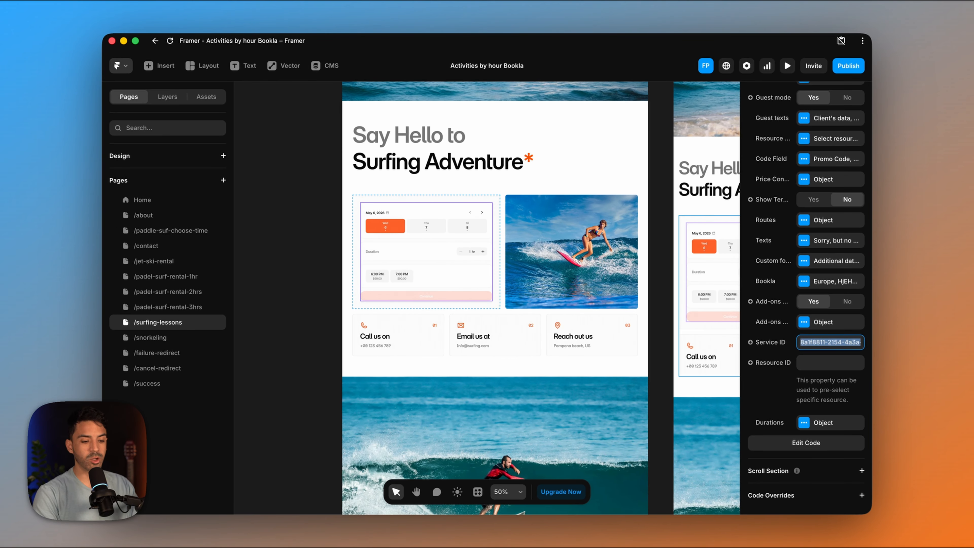
{"action": "mouse_move", "coordinate": [548, 512]}
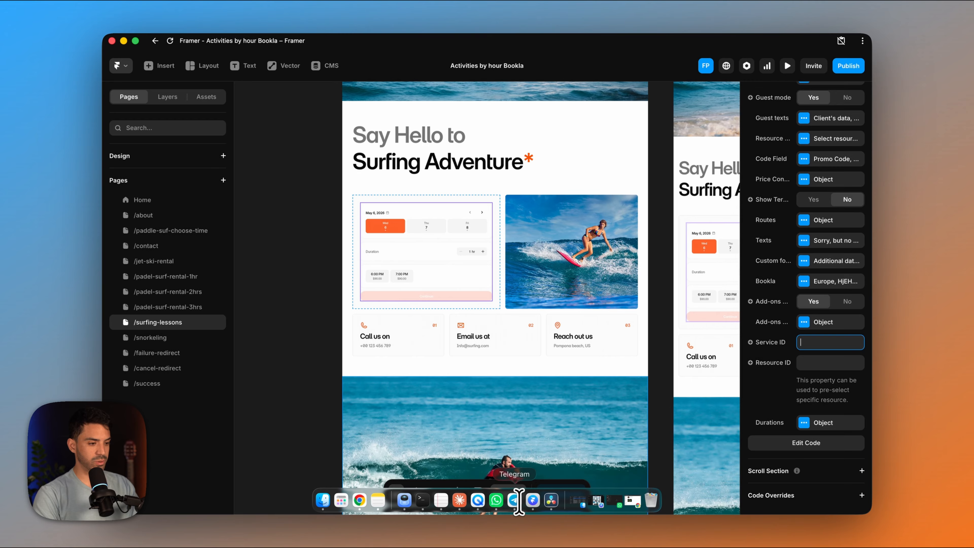
{"action": "left_click", "coordinate": [360, 500]}
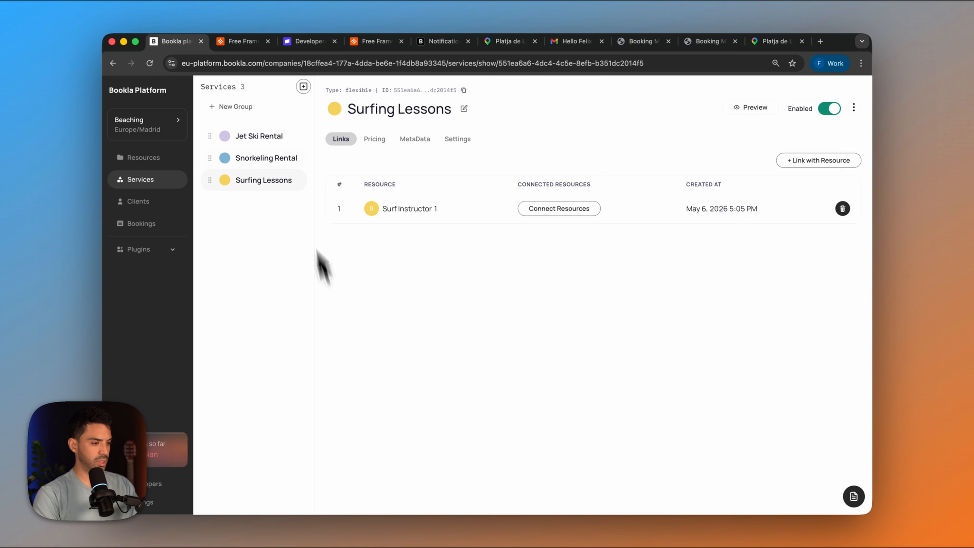
{"action": "left_click", "coordinate": [464, 91]}
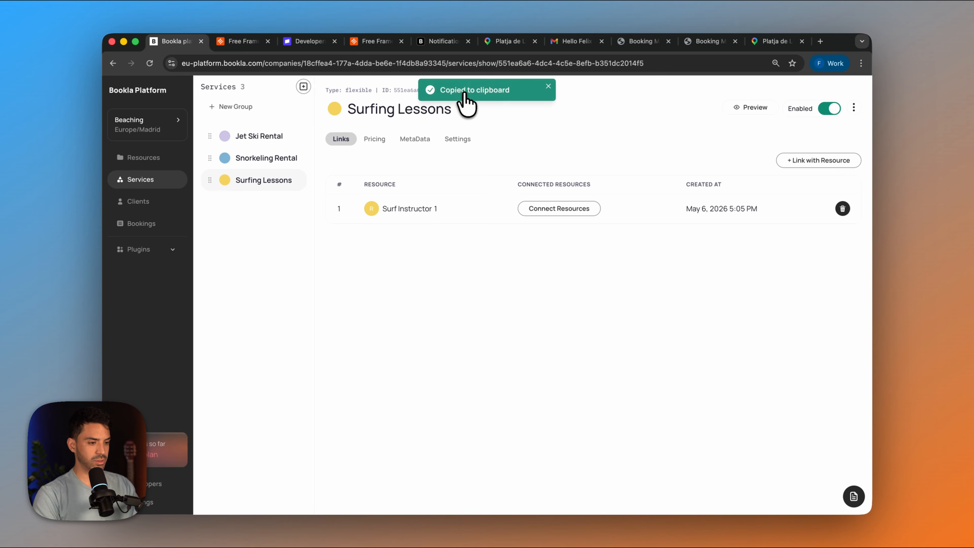
{"action": "mouse_move", "coordinate": [472, 518]}
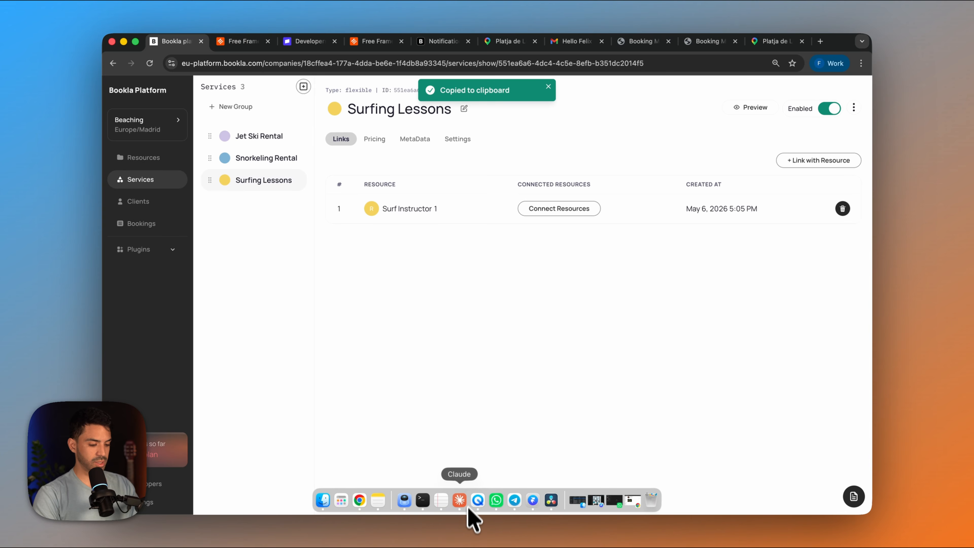
{"action": "left_click", "coordinate": [535, 501]}
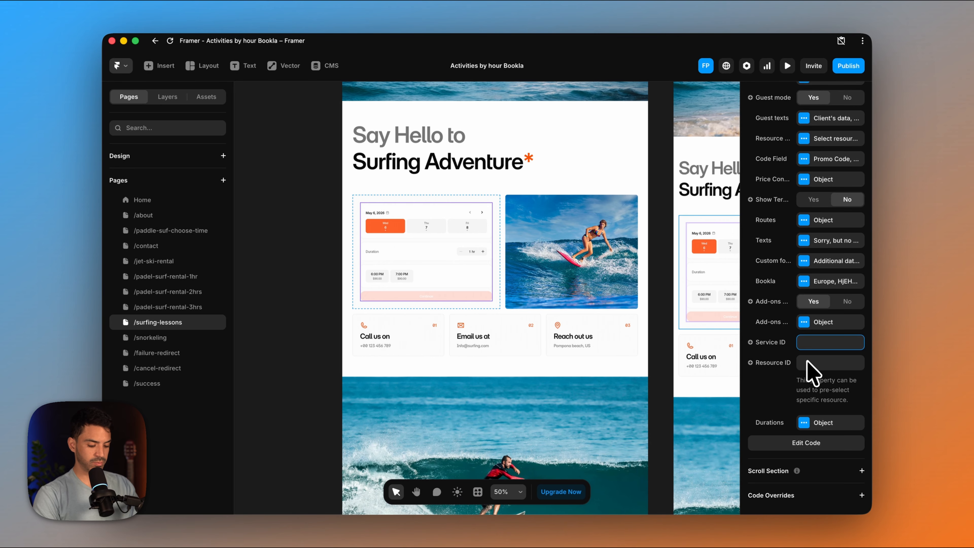
{"action": "left_click", "coordinate": [764, 389]}
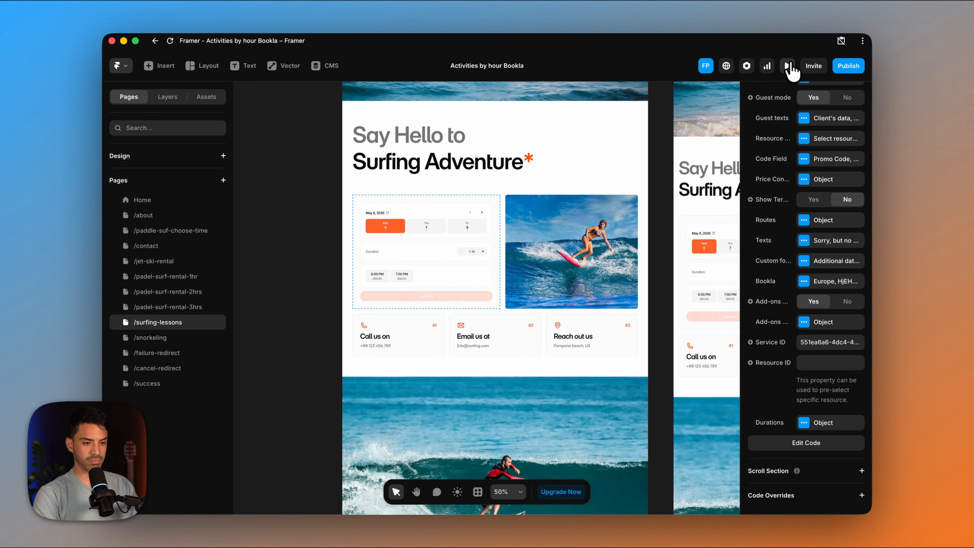
- Preview the surfing lessons page and test the booking form's duration at 1 hr 30 min and back at 1 hr
{"action": "left_click", "coordinate": [789, 65]}
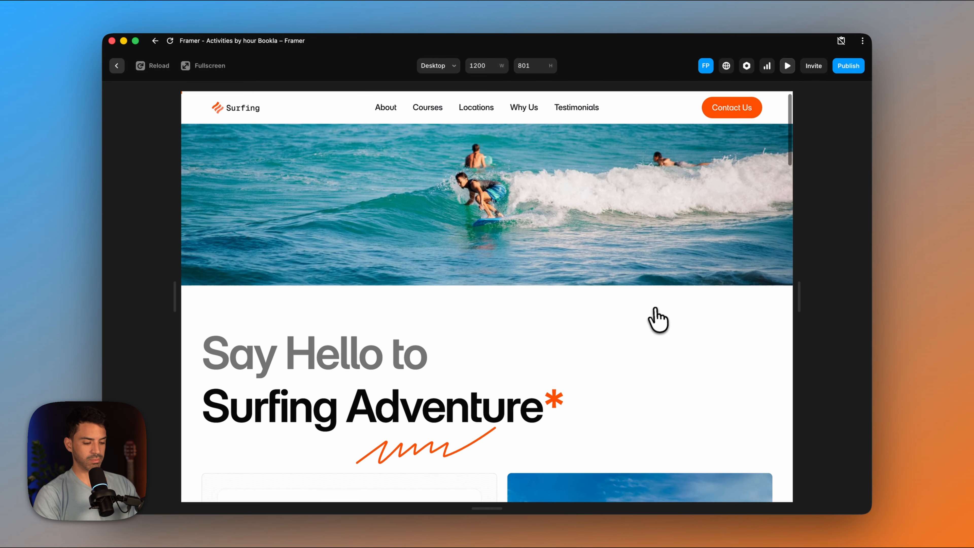
{"action": "scroll", "coordinate": [658, 320], "scroll_direction": "down", "scroll_amount": 10}
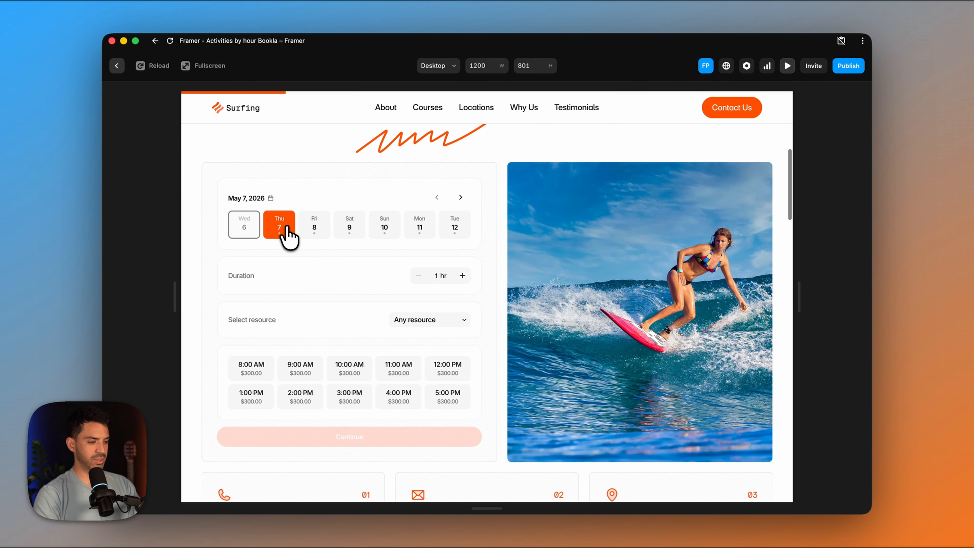
{"action": "scroll", "coordinate": [305, 273], "scroll_direction": "down", "scroll_amount": 2}
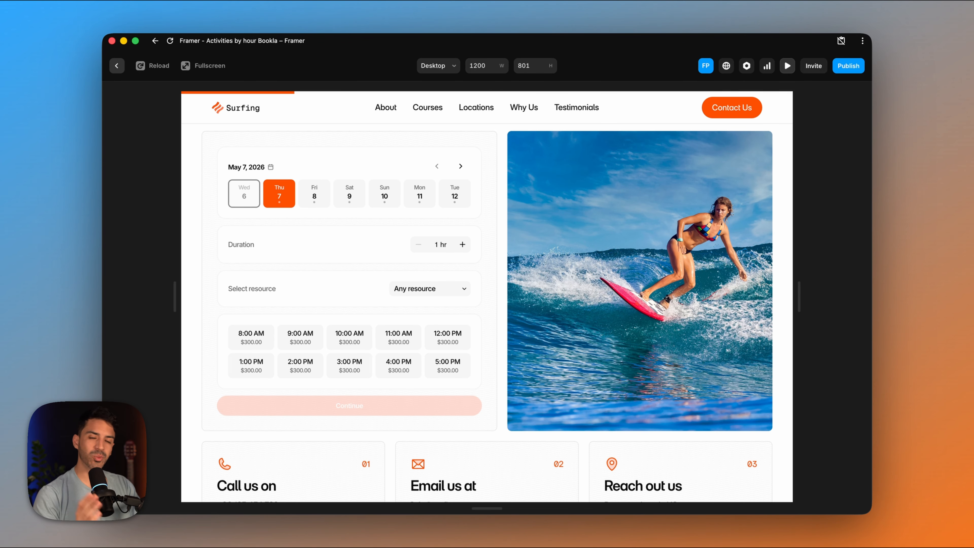
{"action": "left_click", "coordinate": [463, 245]}
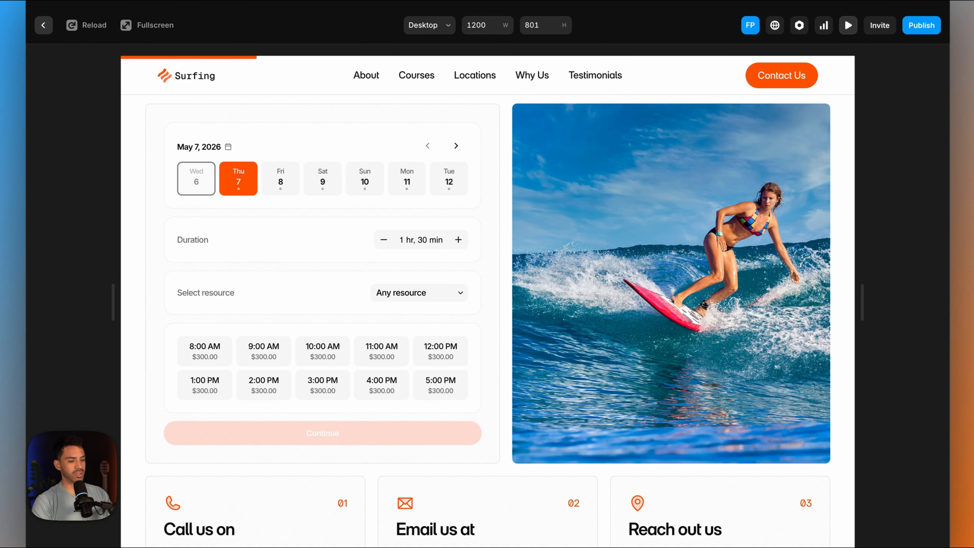
{"action": "left_click", "coordinate": [463, 245]}
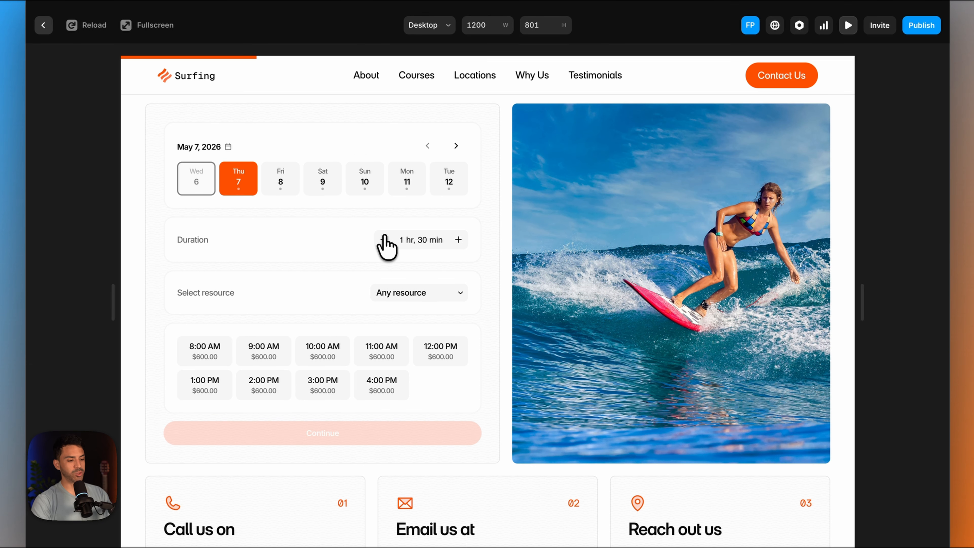
{"action": "left_click", "coordinate": [384, 240]}
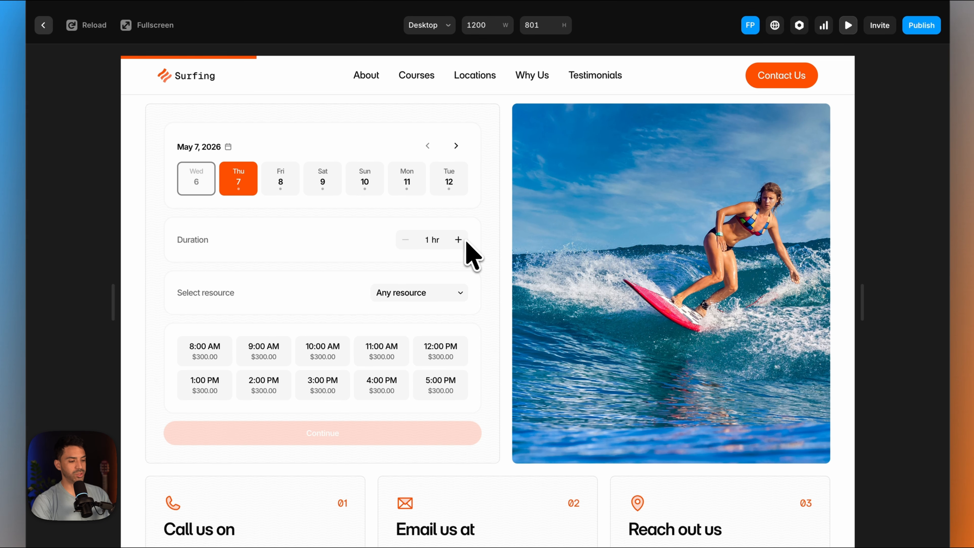
- Check the form's resource options, choose the 10:00 AM slot for May 7, and leave the preview
{"action": "left_click", "coordinate": [443, 294]}
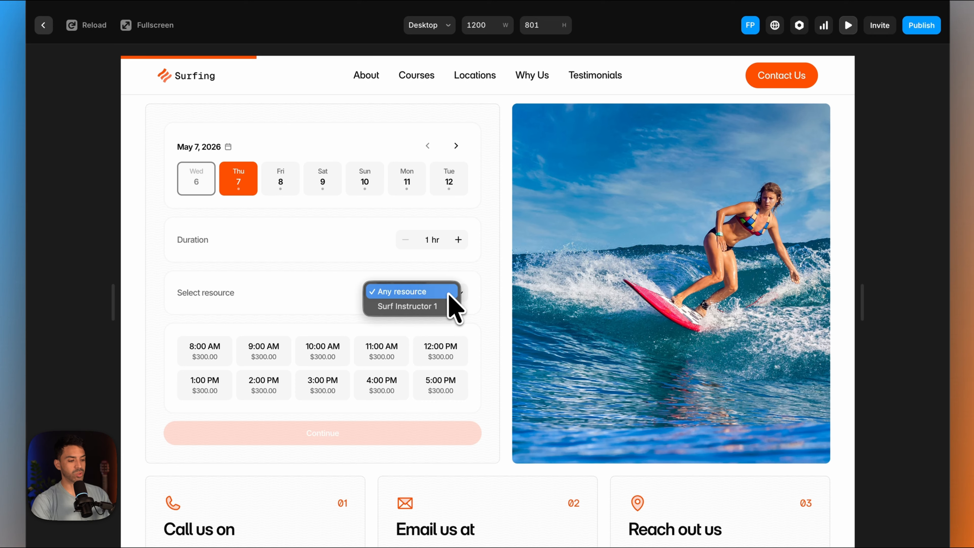
{"action": "left_click", "coordinate": [352, 301]}
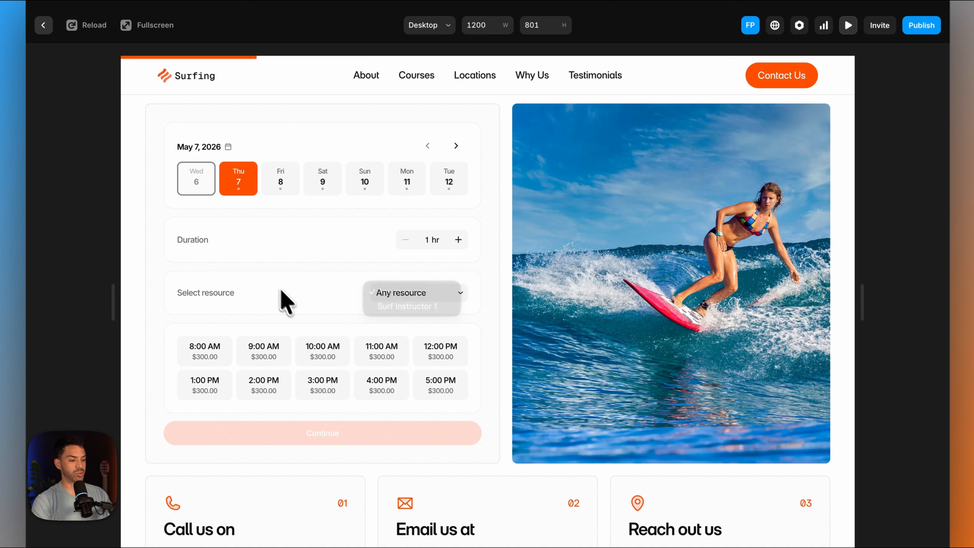
{"action": "left_click", "coordinate": [324, 347]}
{"action": "scroll", "coordinate": [324, 361], "scroll_direction": "down", "scroll_amount": 2}
{"action": "scroll", "coordinate": [324, 357], "scroll_direction": "up", "scroll_amount": 3}
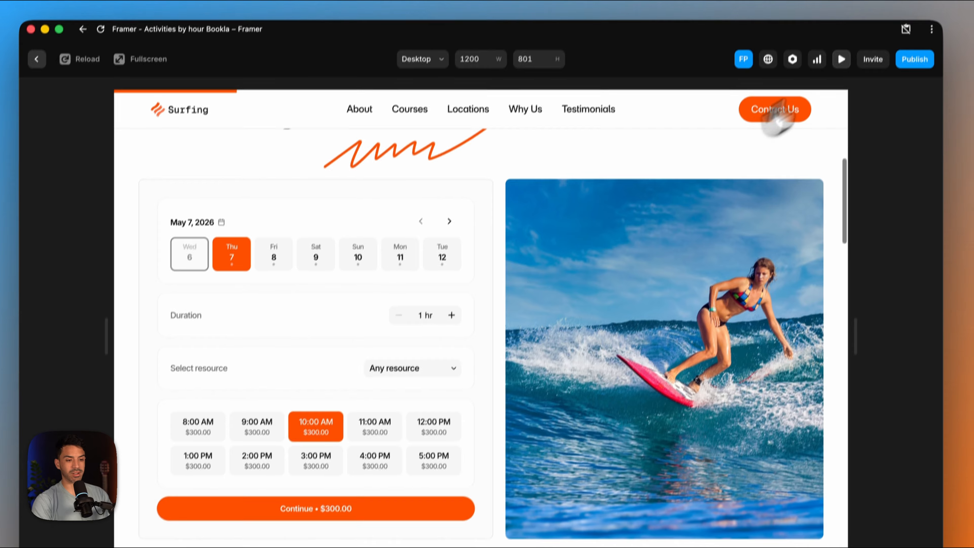
{"action": "left_click", "coordinate": [849, 26]}
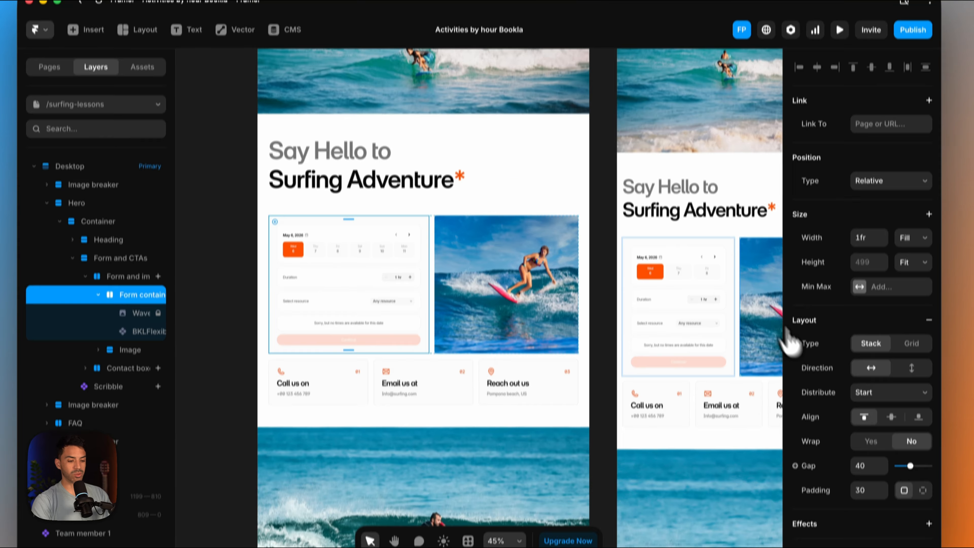
- Set the surfing booking component's duration step to 1 hour and its maximum duration to 4 hours
{"action": "scroll", "coordinate": [821, 384], "scroll_direction": "down", "scroll_amount": 10}
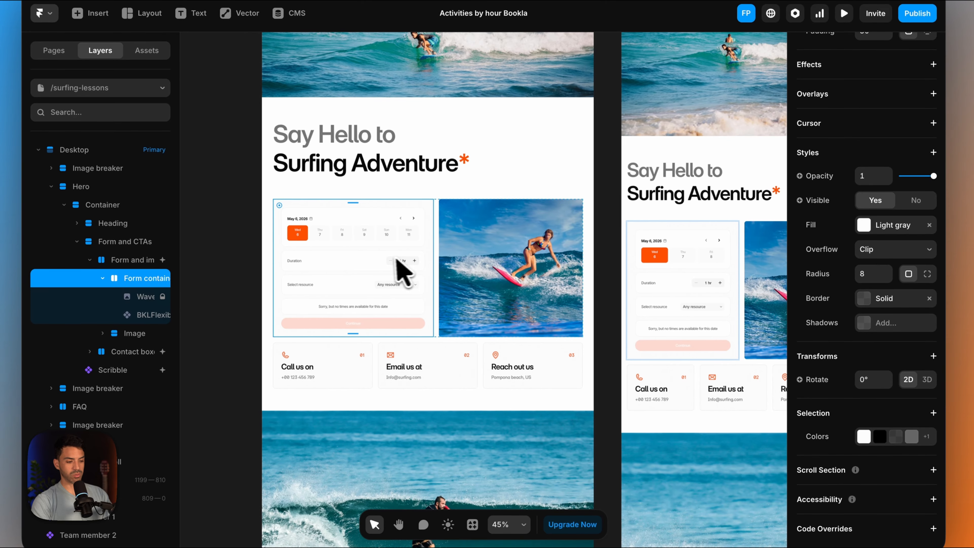
{"action": "left_click", "coordinate": [401, 272]}
{"action": "scroll", "coordinate": [855, 399], "scroll_direction": "down", "scroll_amount": 5}
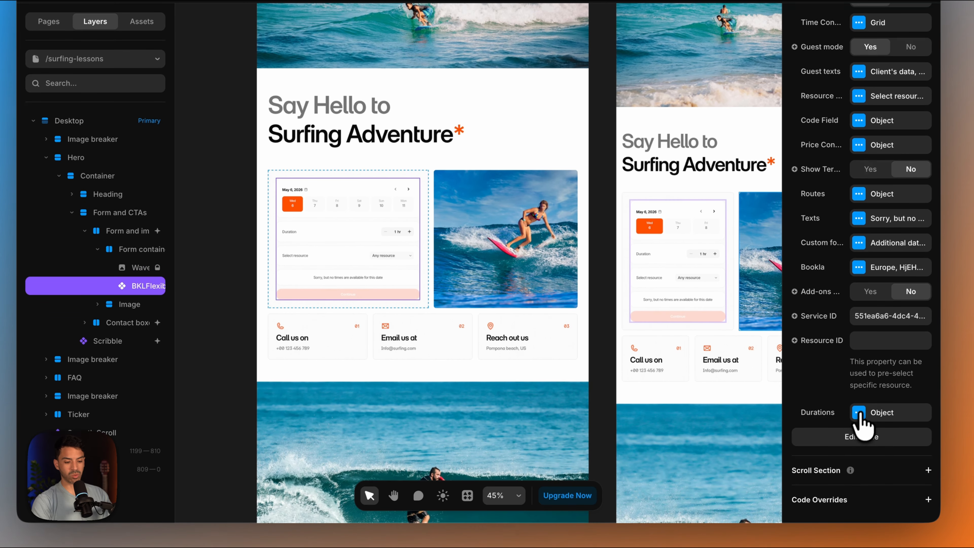
{"action": "left_click", "coordinate": [859, 413]}
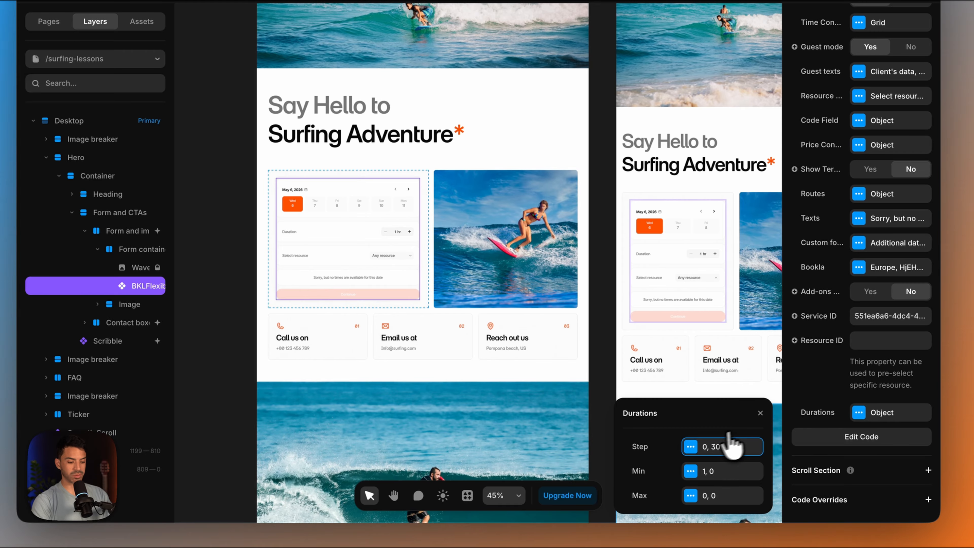
{"action": "left_click", "coordinate": [693, 448]}
{"action": "left_click", "coordinate": [713, 443]}
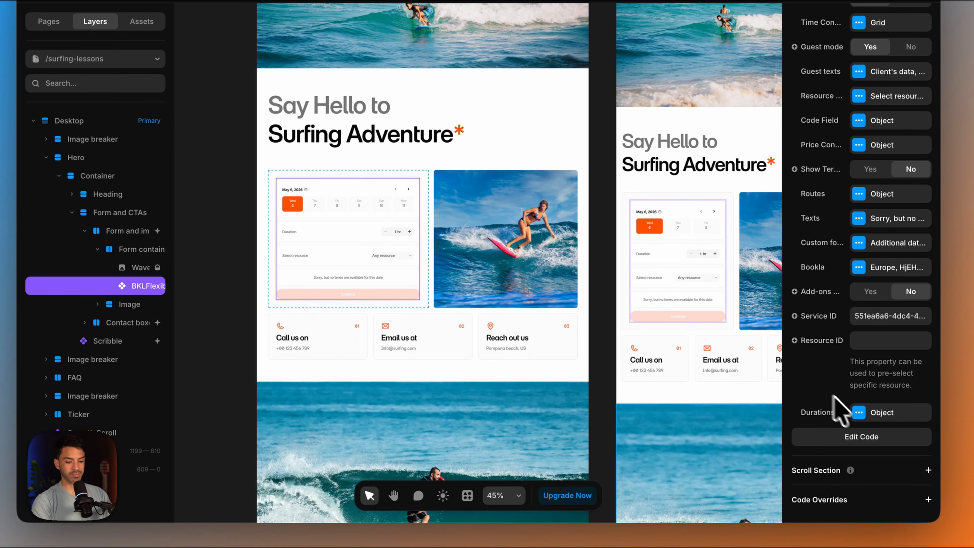
{"action": "left_click", "coordinate": [859, 413]}
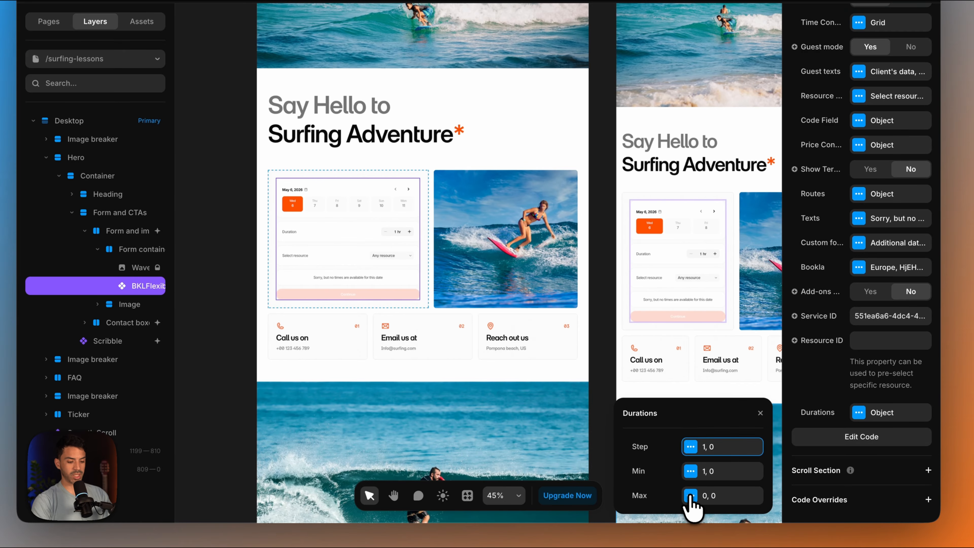
{"action": "left_click", "coordinate": [690, 497]}
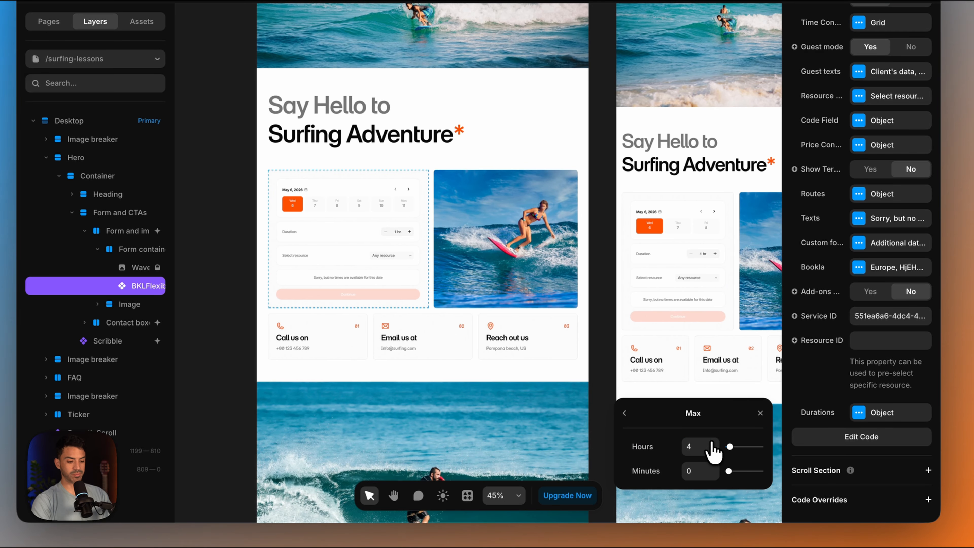
{"action": "left_click", "coordinate": [801, 409]}
- Hide the resource selector in the surfing booking component
{"action": "scroll", "coordinate": [840, 338], "scroll_direction": "up", "scroll_amount": 3}
{"action": "scroll", "coordinate": [841, 330], "scroll_direction": "up", "scroll_amount": 2}
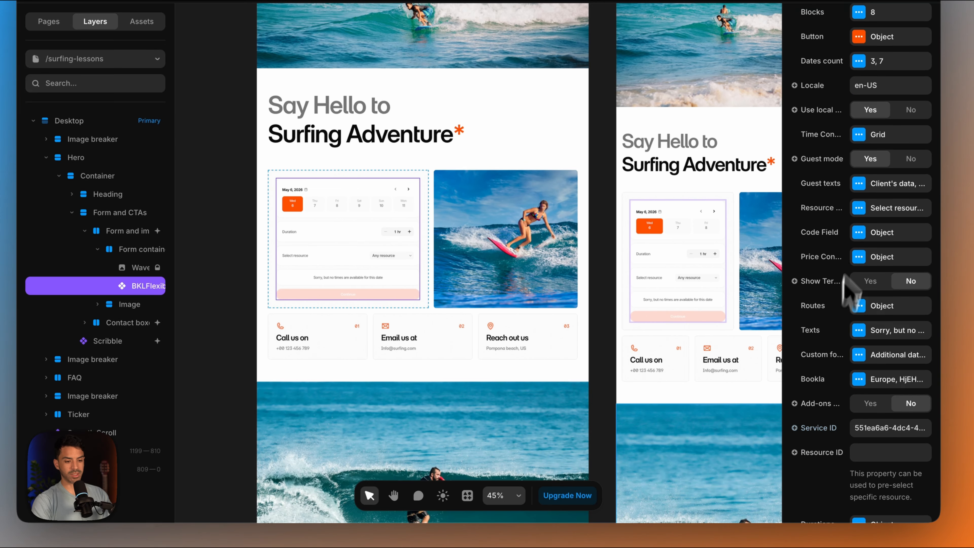
{"action": "left_click", "coordinate": [859, 209]}
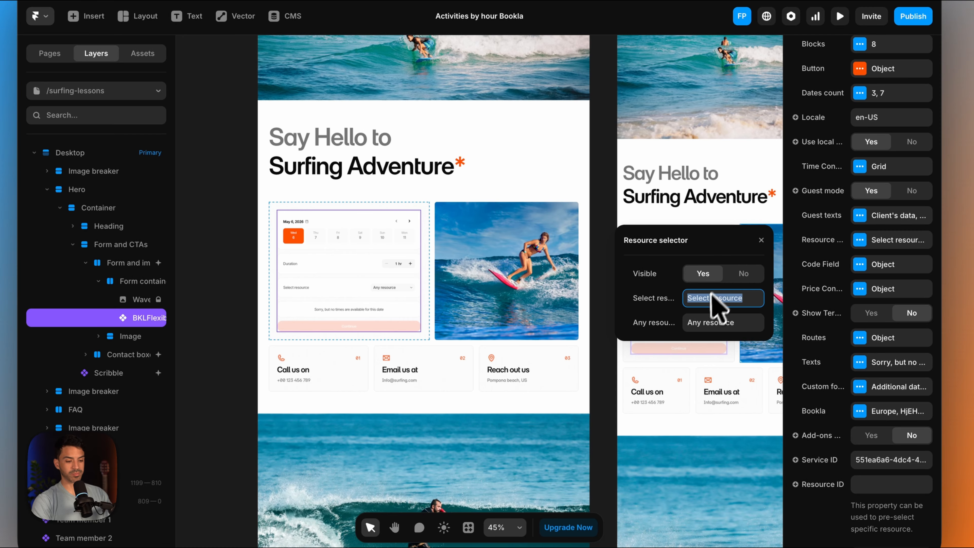
{"action": "left_click", "coordinate": [743, 273]}
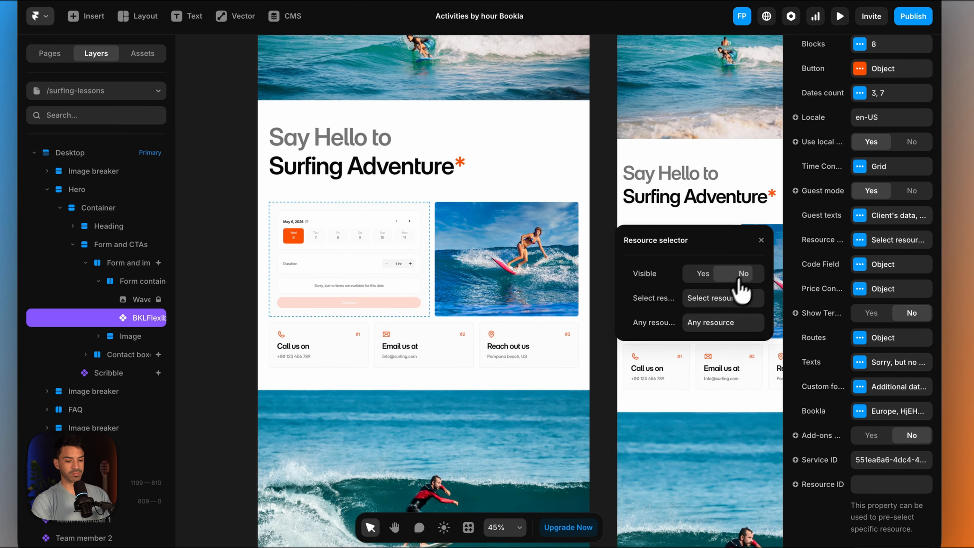
{"action": "left_click", "coordinate": [842, 365]}
- Enable add-ons and the promo code field in the surfing booking component
{"action": "scroll", "coordinate": [844, 370], "scroll_direction": "down", "scroll_amount": 2}
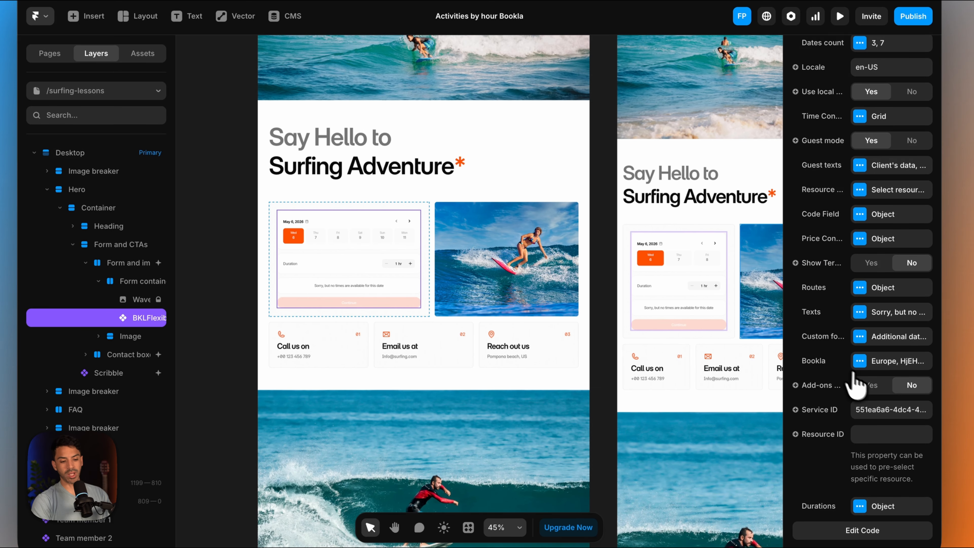
{"action": "left_click", "coordinate": [869, 385]}
{"action": "left_click", "coordinate": [860, 215]}
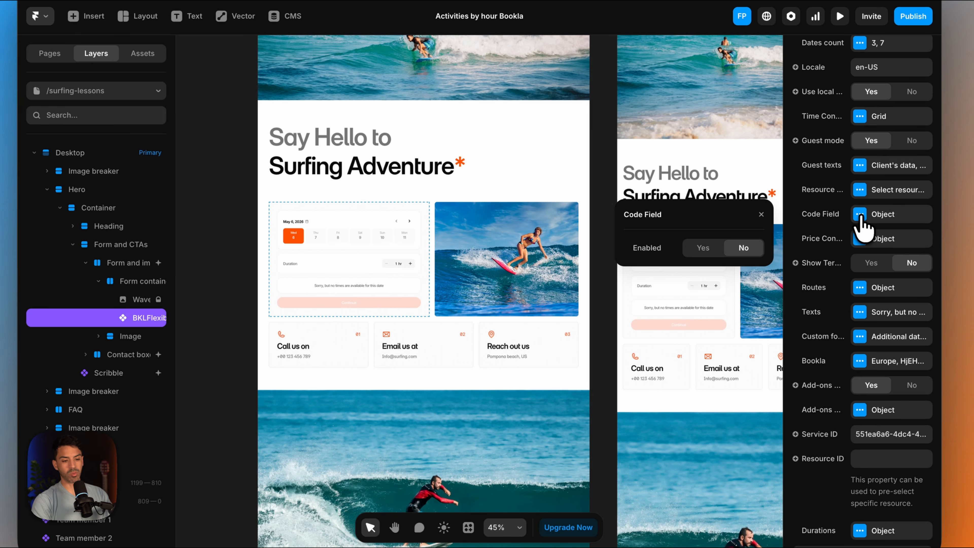
{"action": "left_click", "coordinate": [702, 248]}
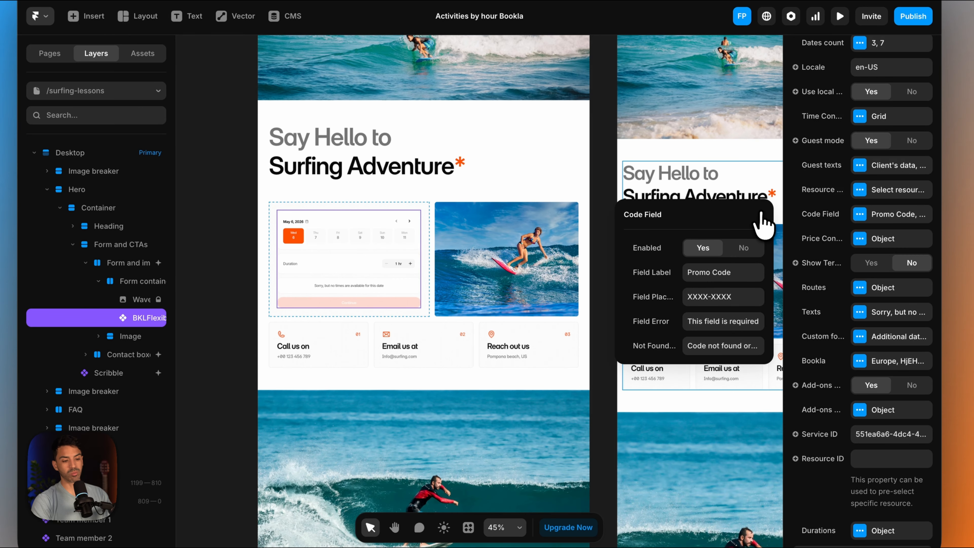
{"action": "left_click", "coordinate": [761, 214]}
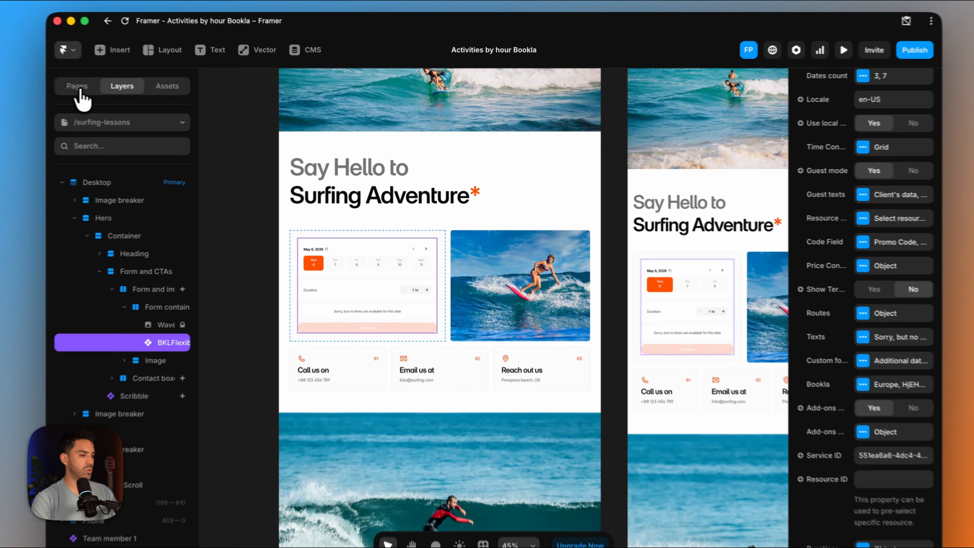
- Replace the contact form on the /snorkeling page with the booking component and preview the page
{"action": "left_click", "coordinate": [79, 89]}
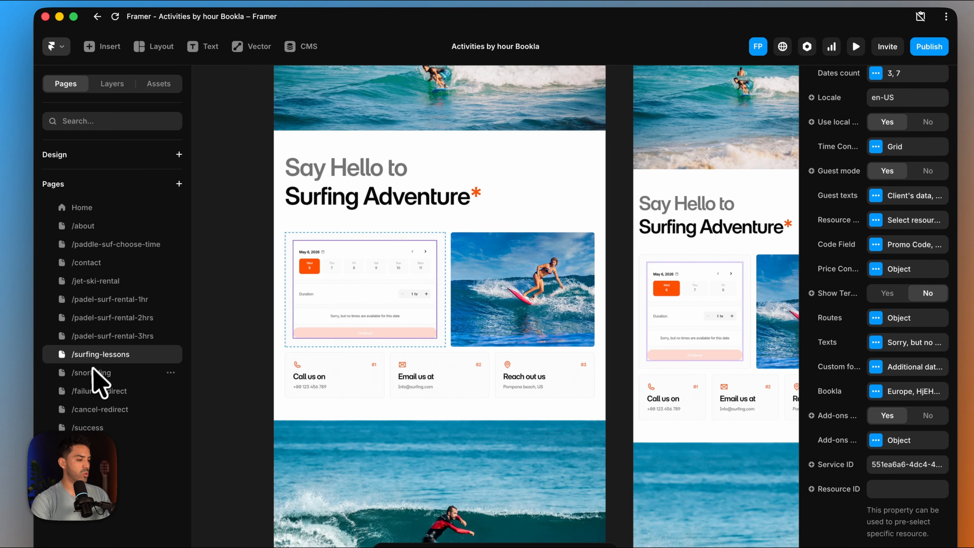
{"action": "left_click", "coordinate": [93, 370]}
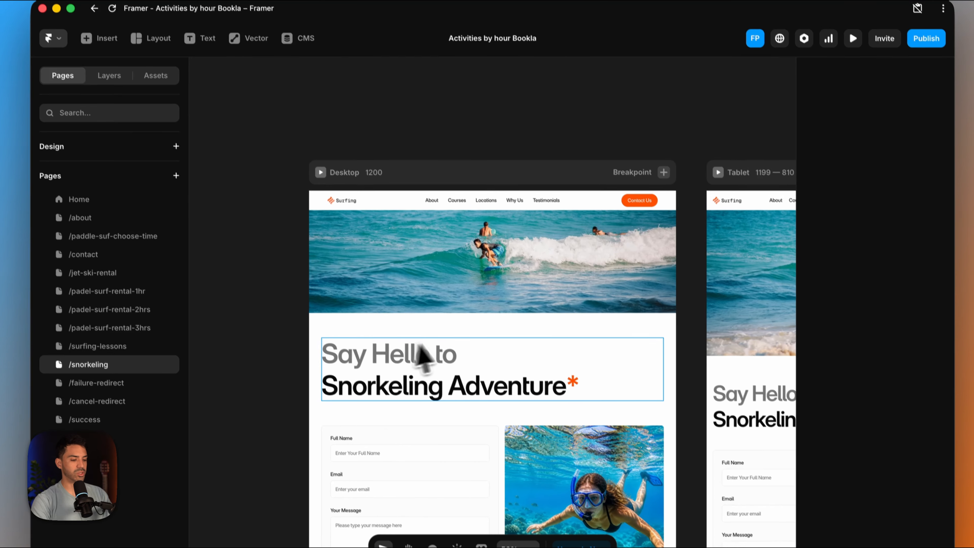
{"action": "scroll", "coordinate": [446, 292], "scroll_direction": "down", "scroll_amount": 5}
{"action": "scroll", "coordinate": [446, 345], "scroll_direction": "up", "scroll_amount": 2}
{"action": "left_click", "coordinate": [447, 347]}
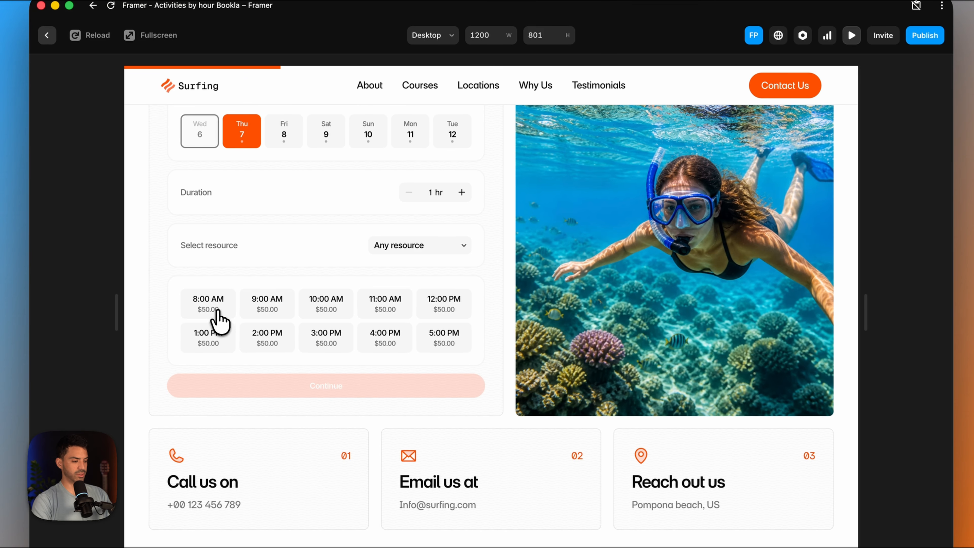
- Test the snorkeling booking form by trying the 8:00 AM to 11:00 AM slots and raising the duration to 4 hr
{"action": "left_click", "coordinate": [217, 311]}
{"action": "left_click", "coordinate": [272, 311]}
{"action": "left_click", "coordinate": [326, 309]}
{"action": "left_click", "coordinate": [378, 305]}
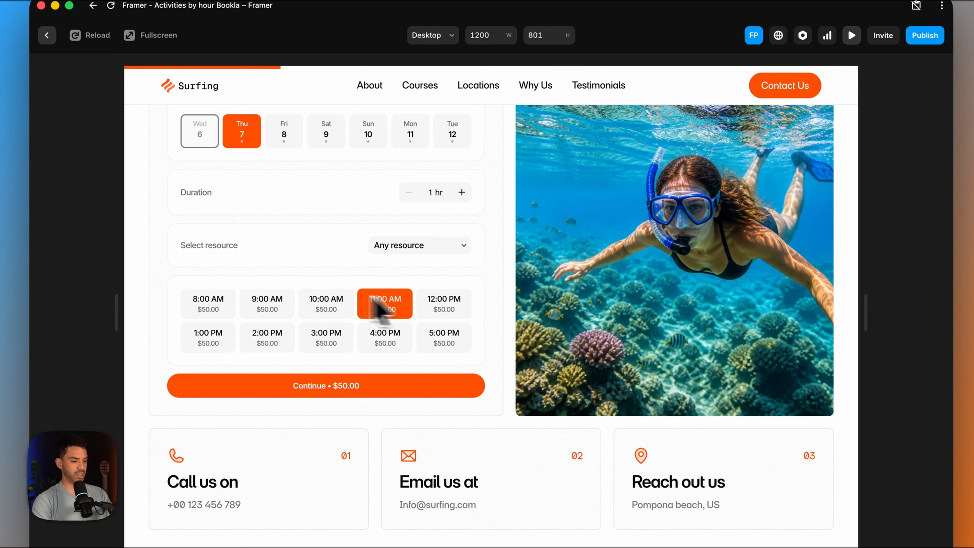
{"action": "left_click", "coordinate": [461, 192]}
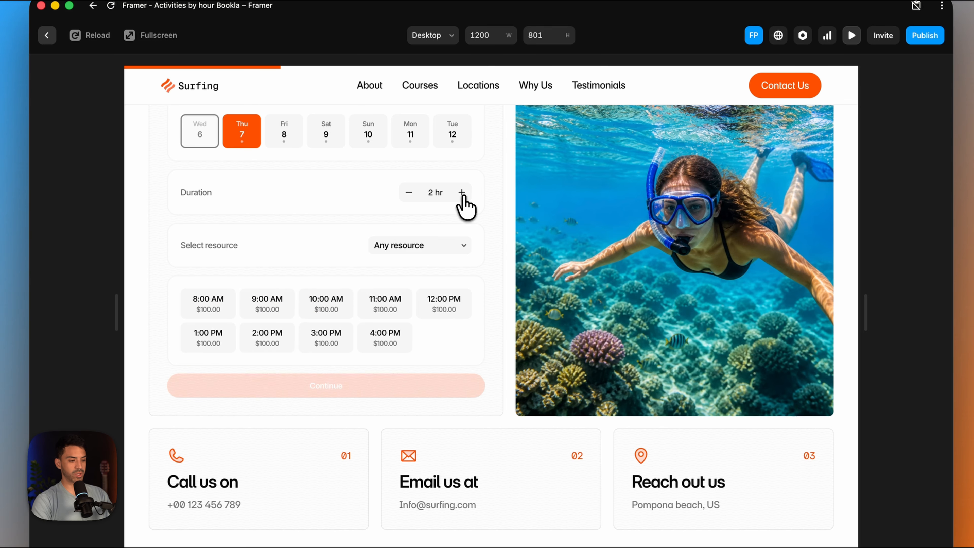
{"action": "left_click", "coordinate": [461, 193]}
{"action": "left_click", "coordinate": [462, 193]}
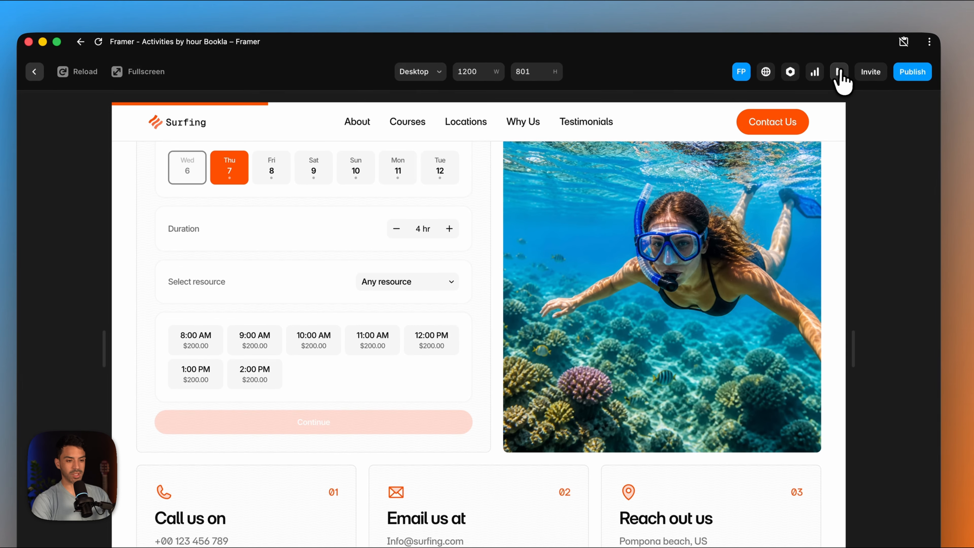
- Leave the preview and hide the resource selector in the snorkeling booking component
{"action": "left_click", "coordinate": [851, 35]}
{"action": "scroll", "coordinate": [833, 146], "scroll_direction": "up", "scroll_amount": 5}
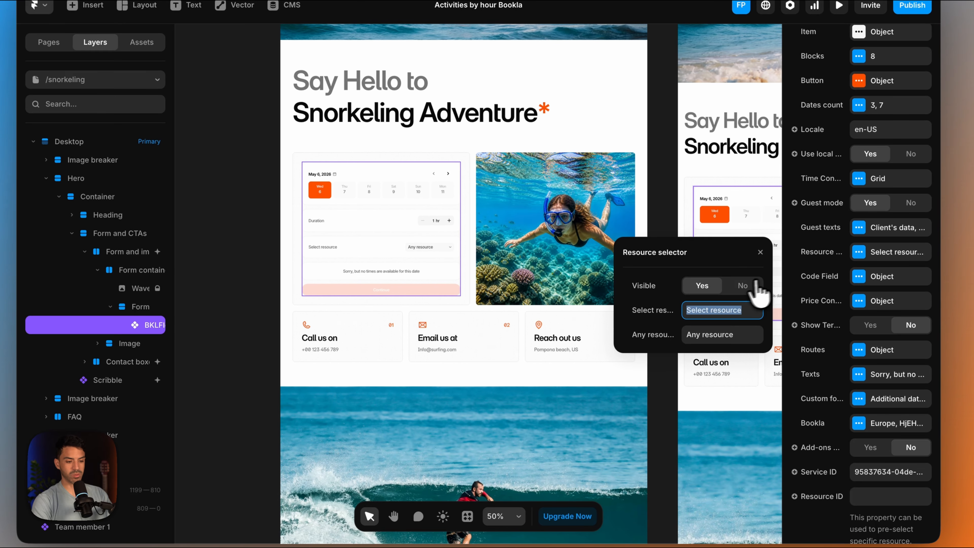
{"action": "left_click", "coordinate": [742, 286]}
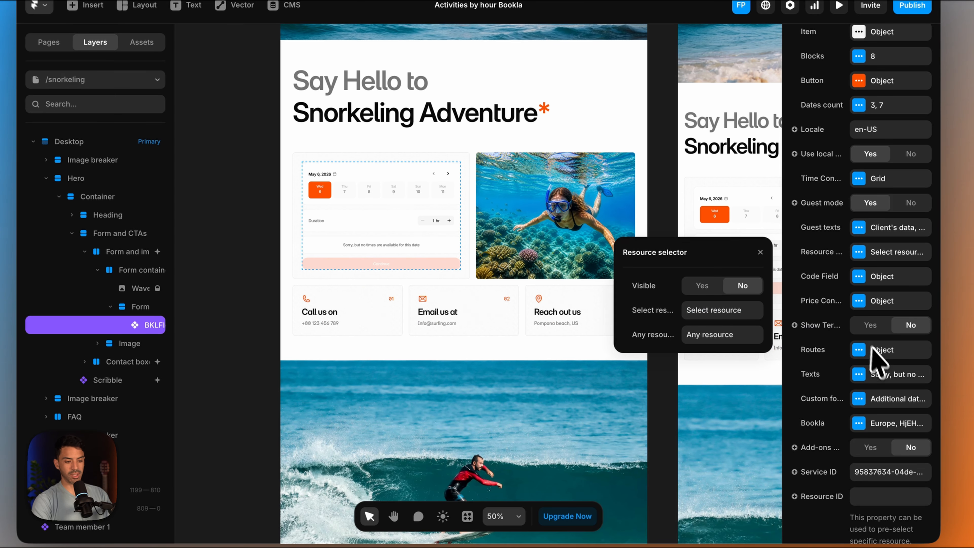
- Enable add-ons and the promo code field in the snorkeling booking component
{"action": "left_click", "coordinate": [870, 448]}
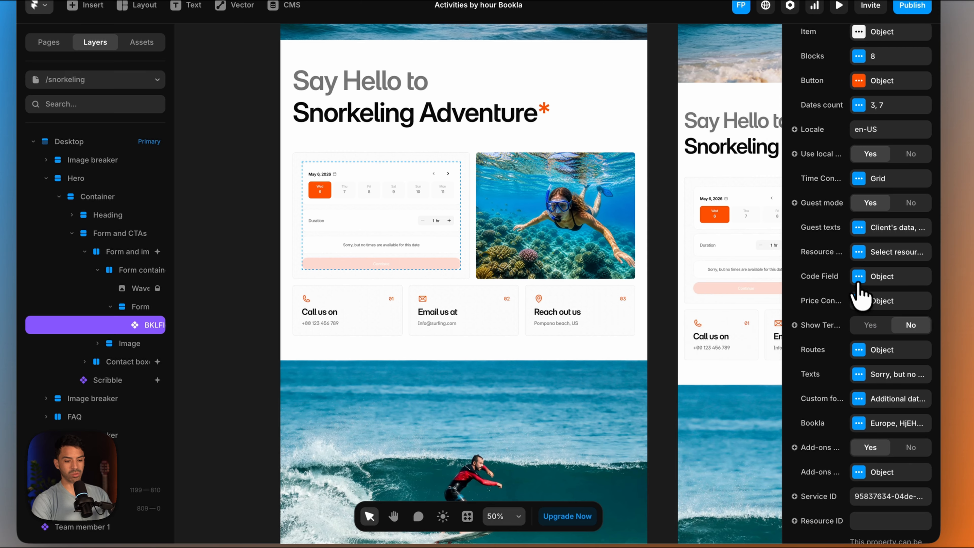
{"action": "left_click", "coordinate": [699, 310]}
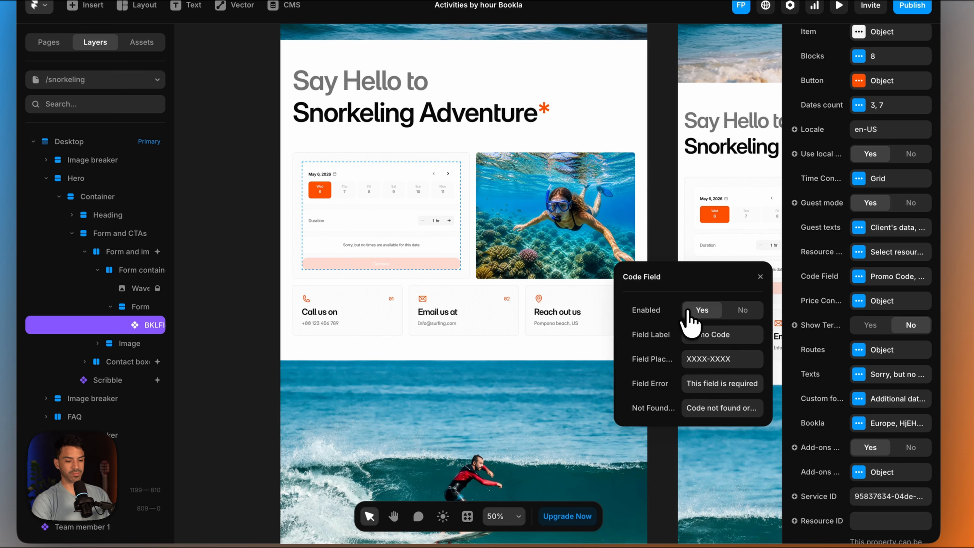
{"action": "left_click", "coordinate": [760, 277]}
- Preview the snorkeling page, test its booking form with Sunday, May 10, a 2 hr duration and the 11:00 AM slot, and exit the preview
{"action": "left_click", "coordinate": [839, 5]}
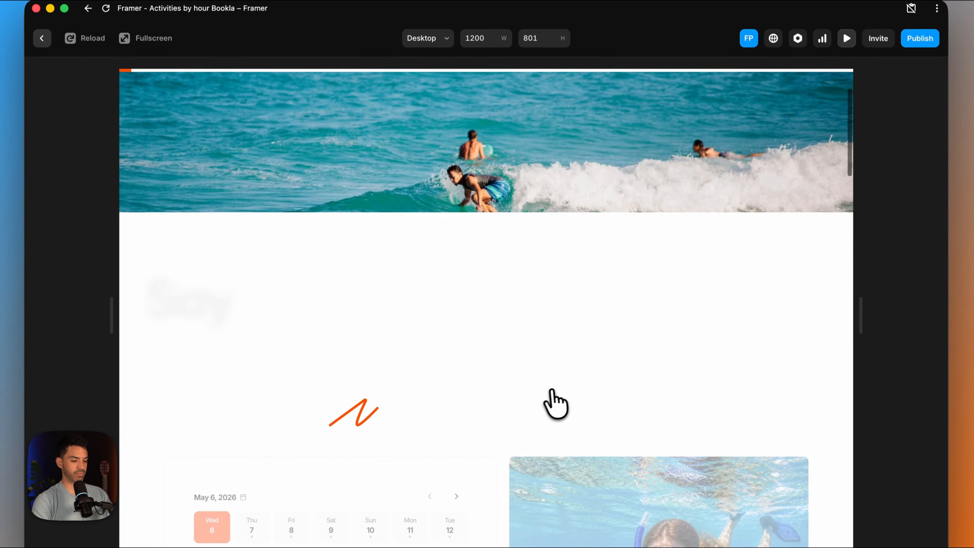
{"action": "scroll", "coordinate": [552, 404], "scroll_direction": "down", "scroll_amount": 10}
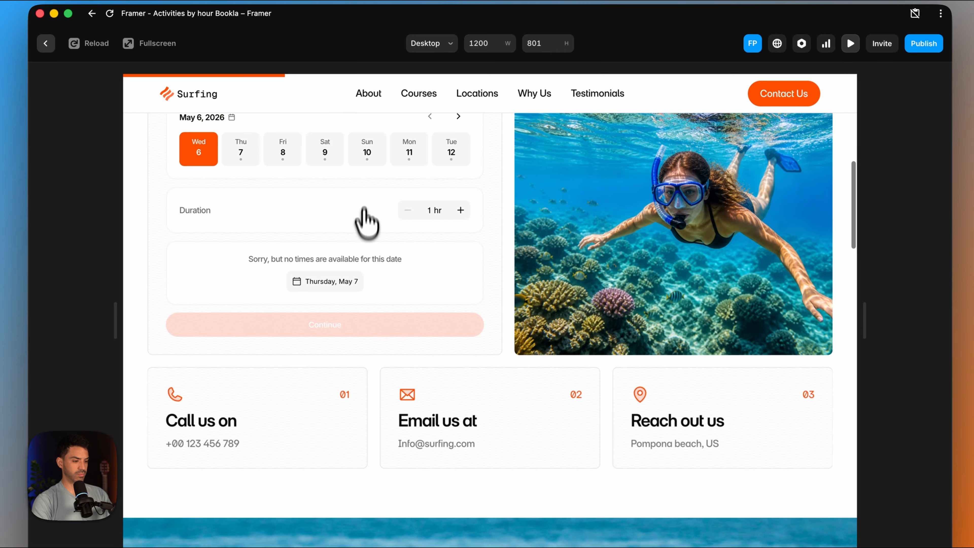
{"action": "scroll", "coordinate": [364, 192], "scroll_direction": "up", "scroll_amount": 1}
{"action": "left_click", "coordinate": [365, 176]}
{"action": "left_click", "coordinate": [460, 228]}
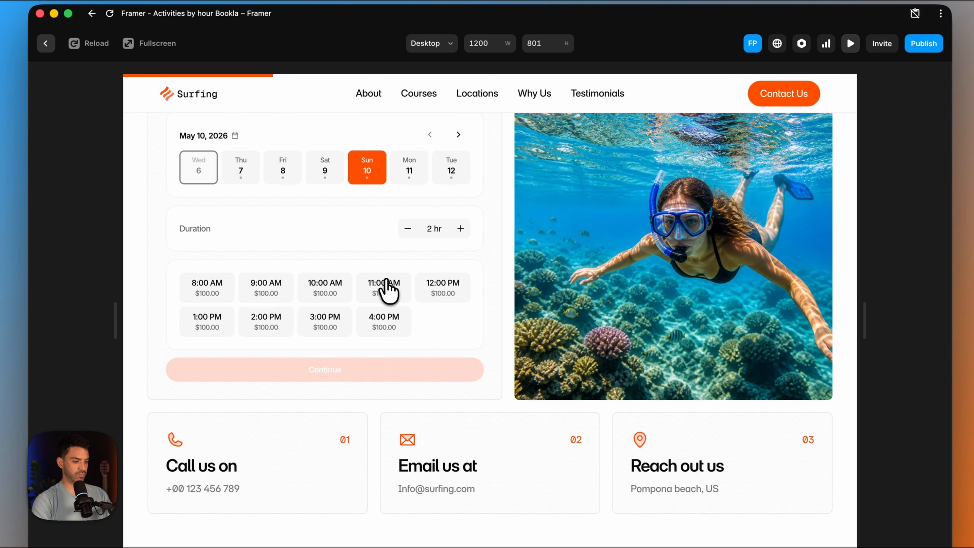
{"action": "left_click", "coordinate": [386, 288]}
{"action": "scroll", "coordinate": [338, 374], "scroll_direction": "down", "scroll_amount": 2}
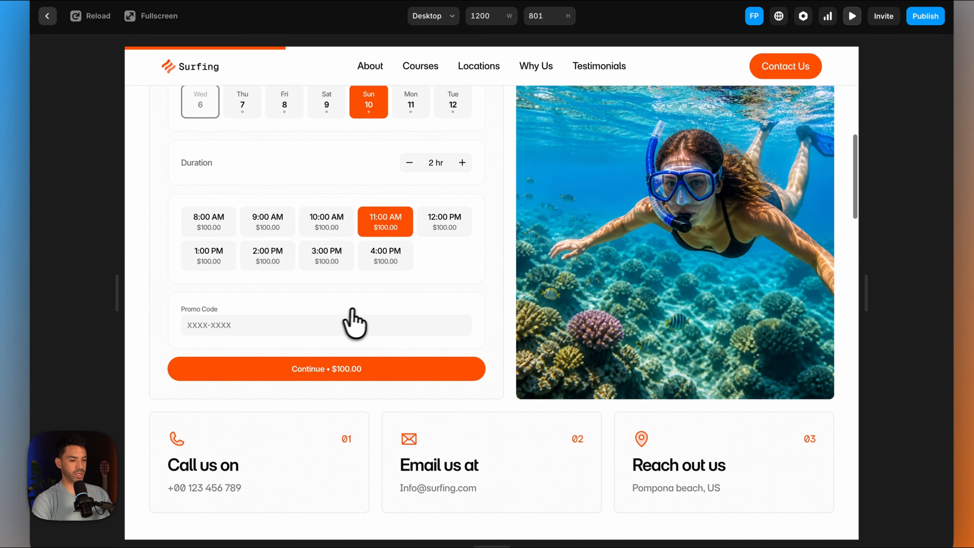
{"action": "scroll", "coordinate": [359, 322], "scroll_direction": "up", "scroll_amount": 2}
{"action": "left_click", "coordinate": [852, 16]}
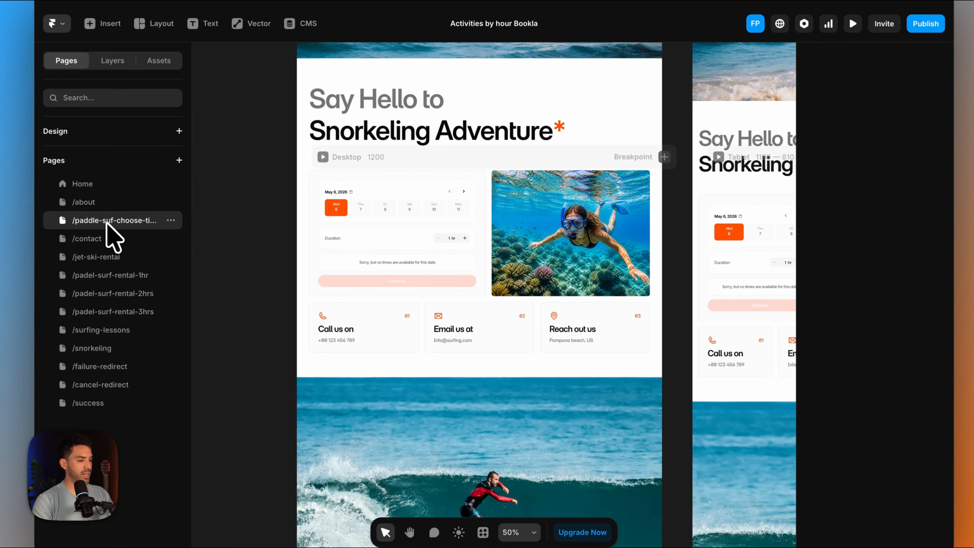
- Open the /paddle-suf-choose-time page and examine its rental duration cards under "How Much Time Do You Want ?"
{"action": "left_click", "coordinate": [166, 231]}
{"action": "scroll", "coordinate": [493, 323], "scroll_direction": "down", "scroll_amount": 10}
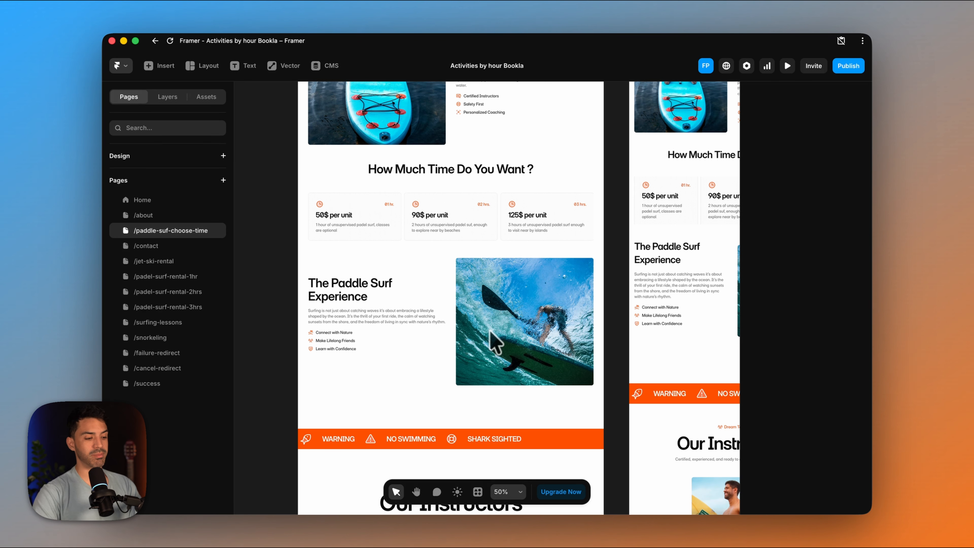
{"action": "scroll", "coordinate": [459, 283], "scroll_direction": "up", "scroll_amount": 5}
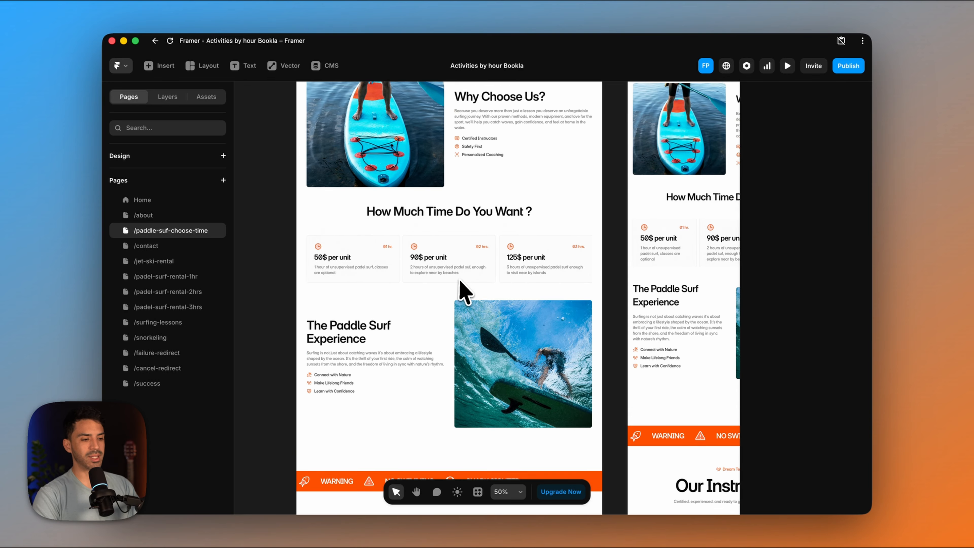
{"action": "scroll", "coordinate": [460, 288], "scroll_direction": "down", "scroll_amount": 5}
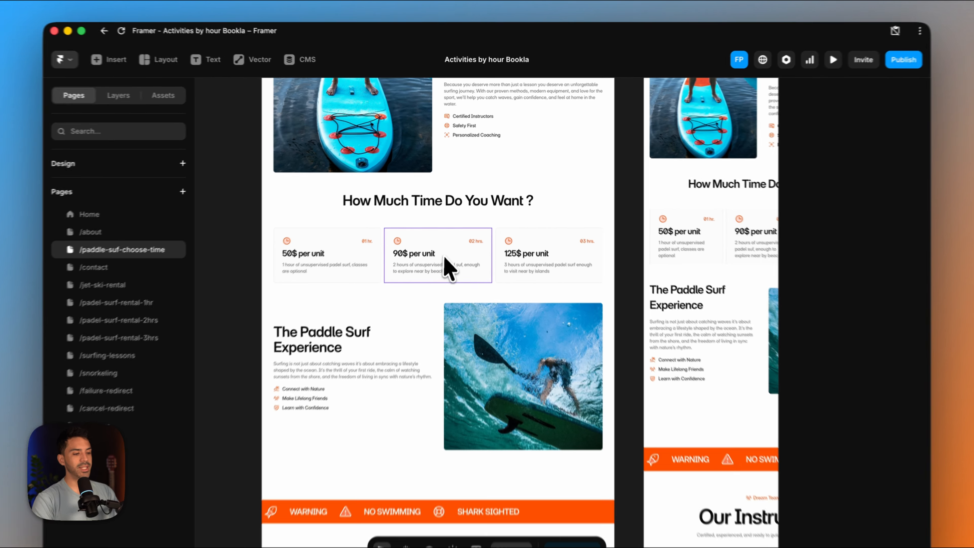
{"action": "left_click", "coordinate": [536, 238]}
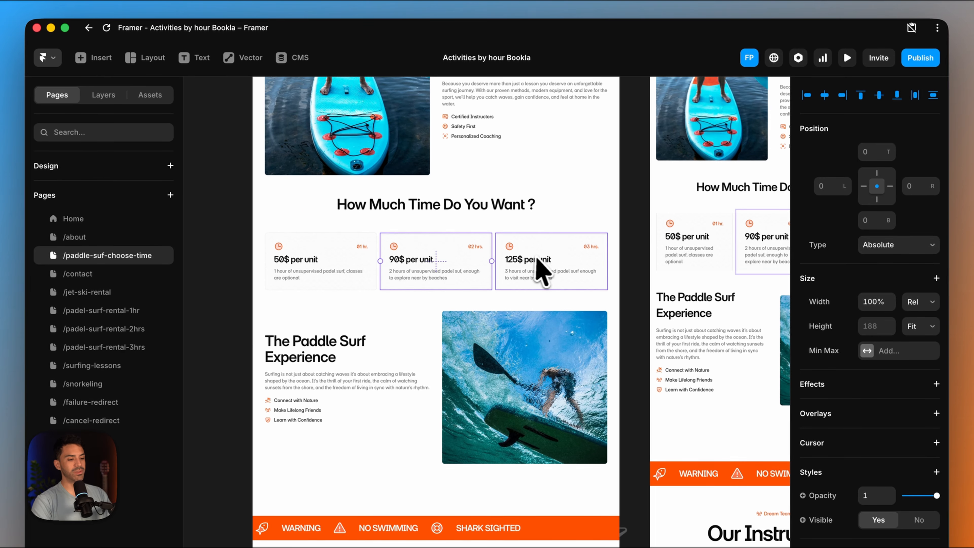
- Preview the paddle surf page and follow the 1 hr card to examine its rental page and contact form
{"action": "left_click", "coordinate": [840, 66]}
{"action": "scroll", "coordinate": [439, 372], "scroll_direction": "down", "scroll_amount": 10}
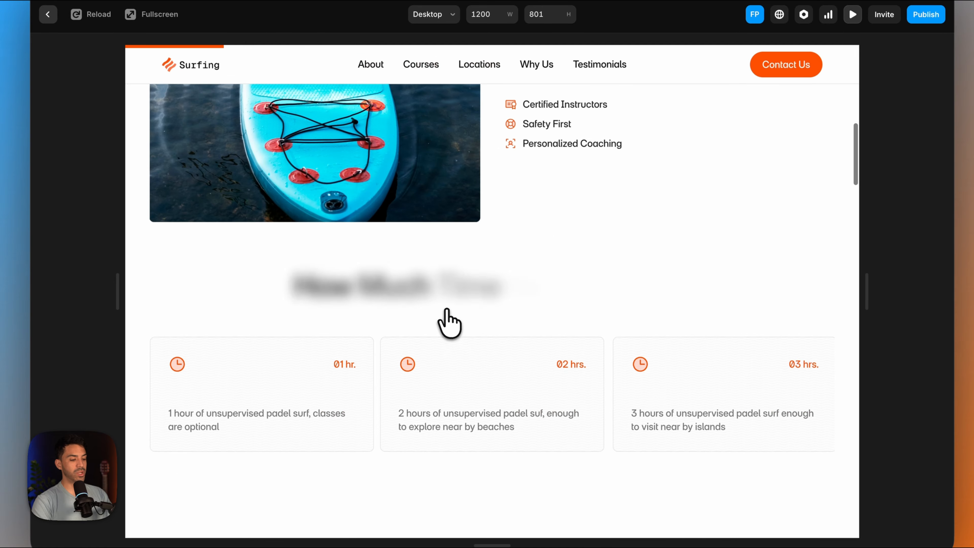
{"action": "scroll", "coordinate": [447, 310], "scroll_direction": "down", "scroll_amount": 3}
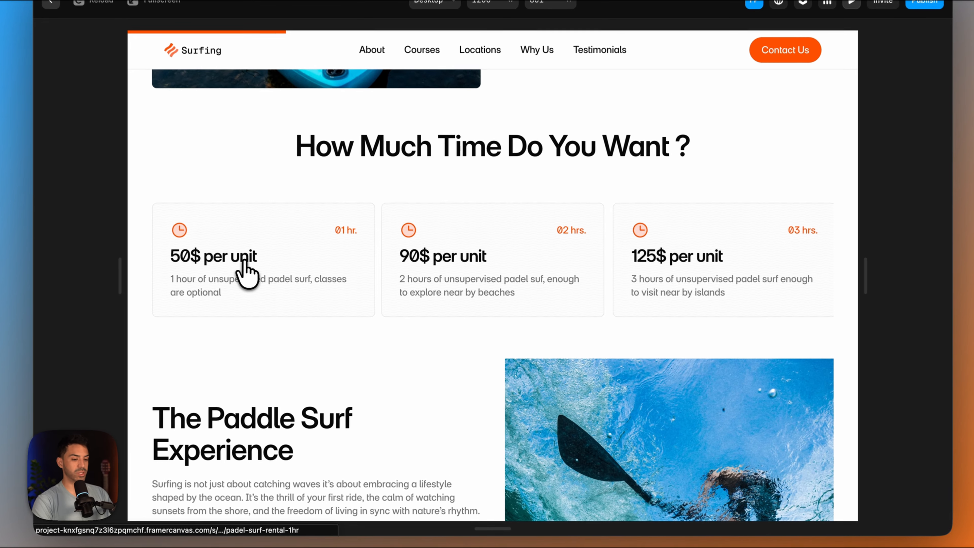
{"action": "left_click", "coordinate": [281, 296]}
{"action": "scroll", "coordinate": [426, 433], "scroll_direction": "down", "scroll_amount": 10}
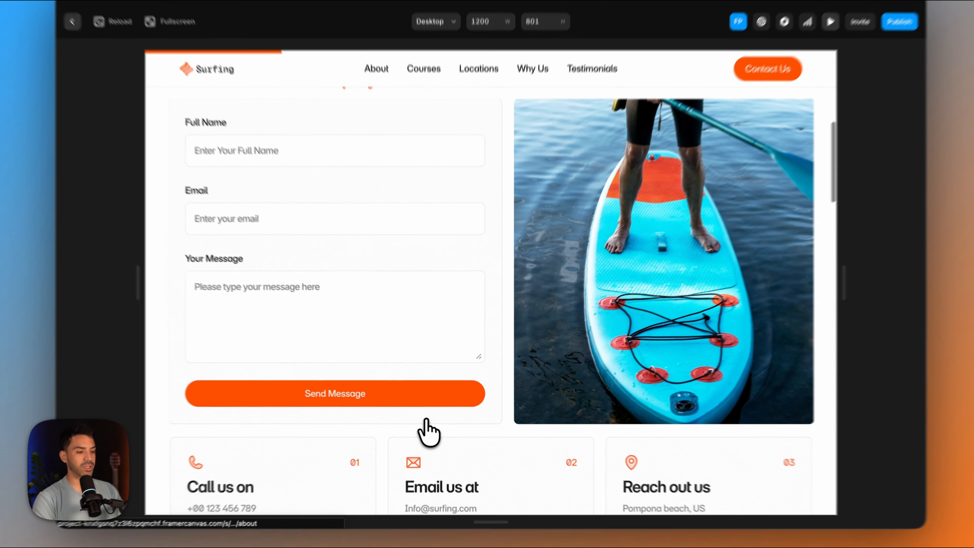
{"action": "scroll", "coordinate": [426, 420], "scroll_direction": "up", "scroll_amount": 1}
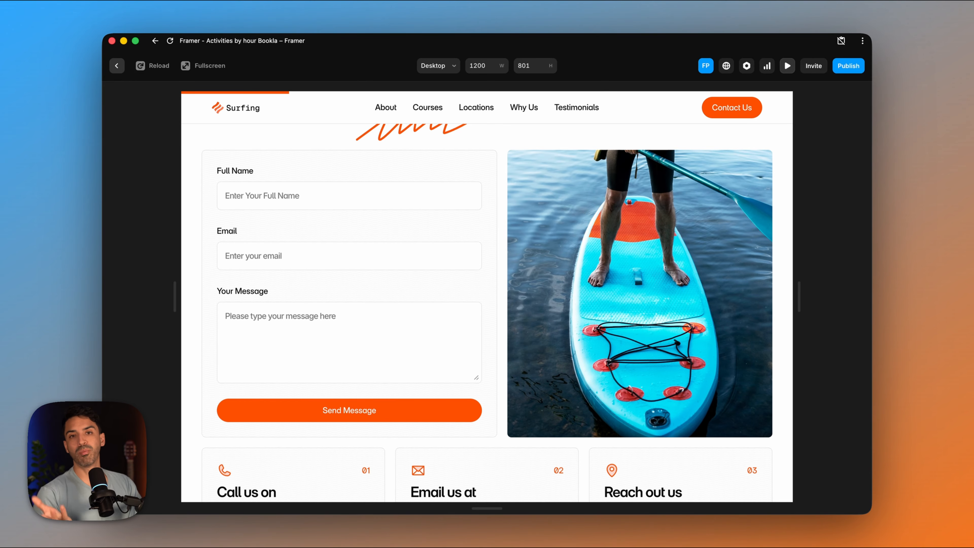
- Switch to the Bookla platform and start a new service named "Paddle surf 1 hr."
{"action": "mouse_move", "coordinate": [459, 509]}
{"action": "left_click", "coordinate": [359, 503]}
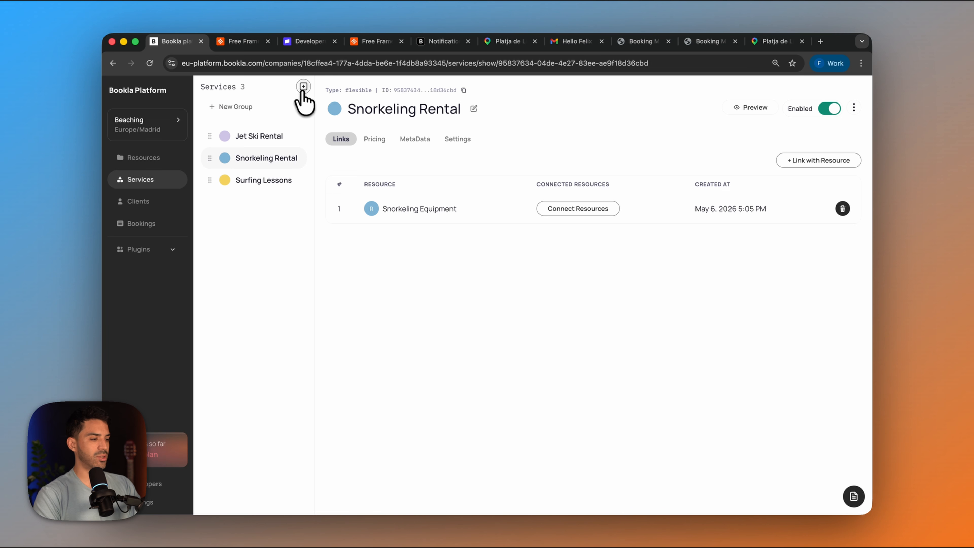
{"action": "left_click", "coordinate": [303, 88]}
{"action": "left_click", "coordinate": [431, 313]}
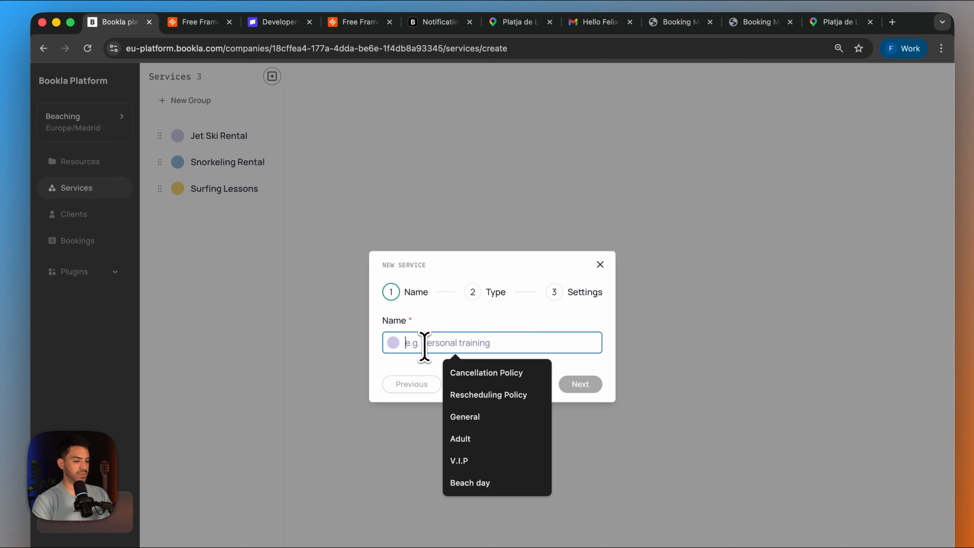
{"action": "type", "text": "Pa"}
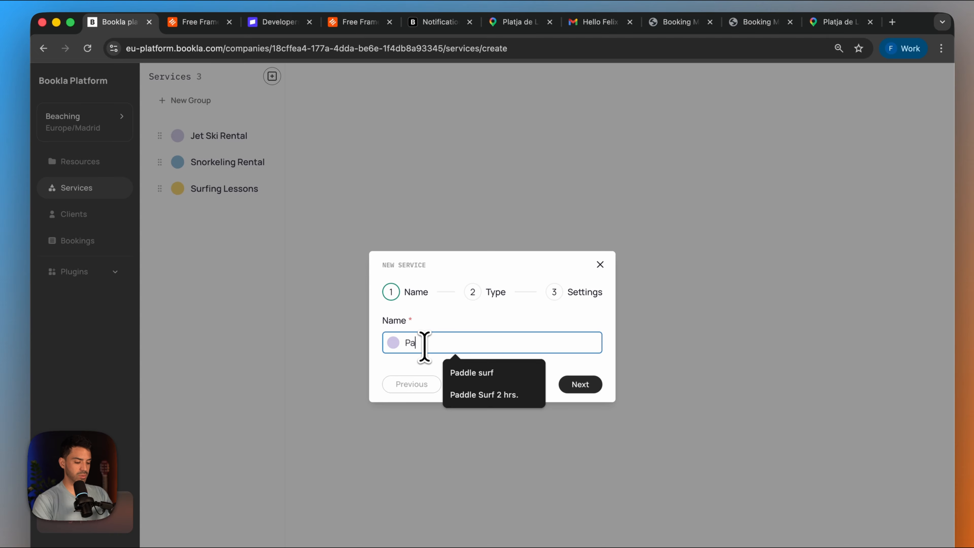
{"action": "left_click", "coordinate": [472, 373]}
{"action": "type", "text": "1 hr."}
{"action": "left_click", "coordinate": [578, 383]}
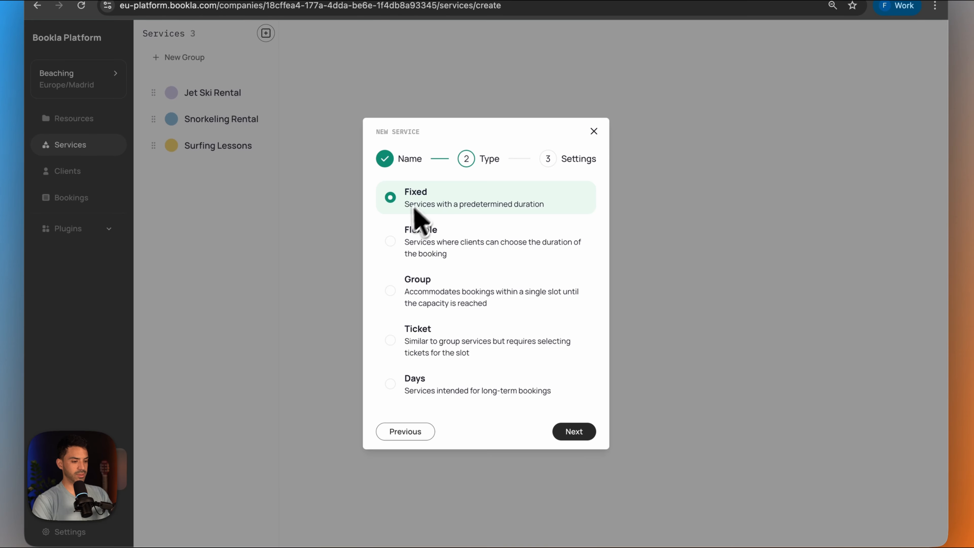
- Make the new service a Group type with the Needs prepayment booking policy and create it
{"action": "left_click", "coordinate": [391, 291]}
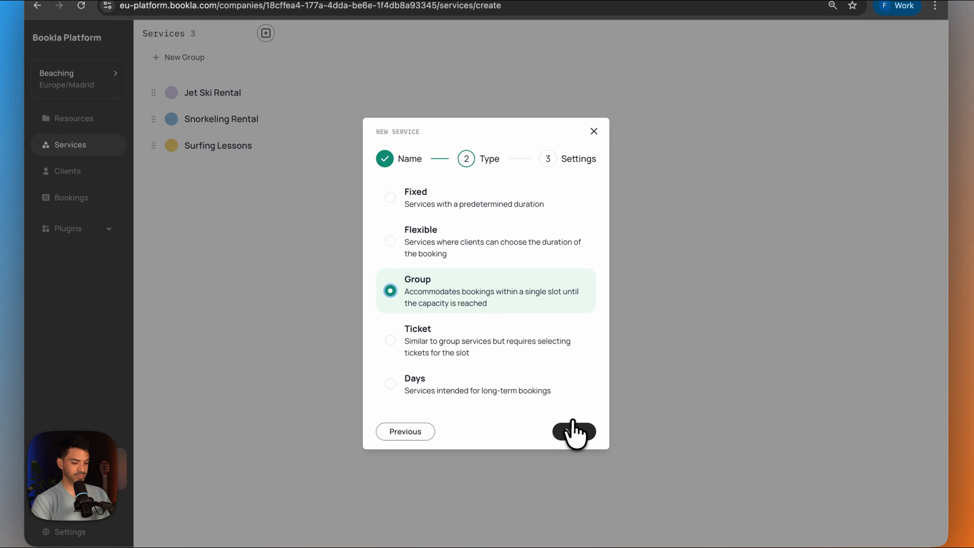
{"action": "left_click", "coordinate": [573, 430]}
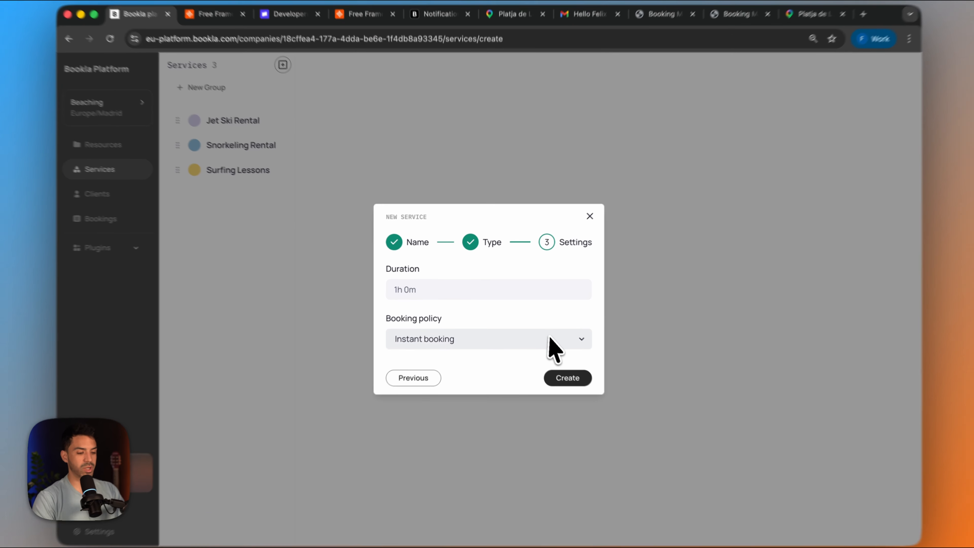
{"action": "left_click", "coordinate": [537, 331]}
{"action": "left_click", "coordinate": [468, 353]}
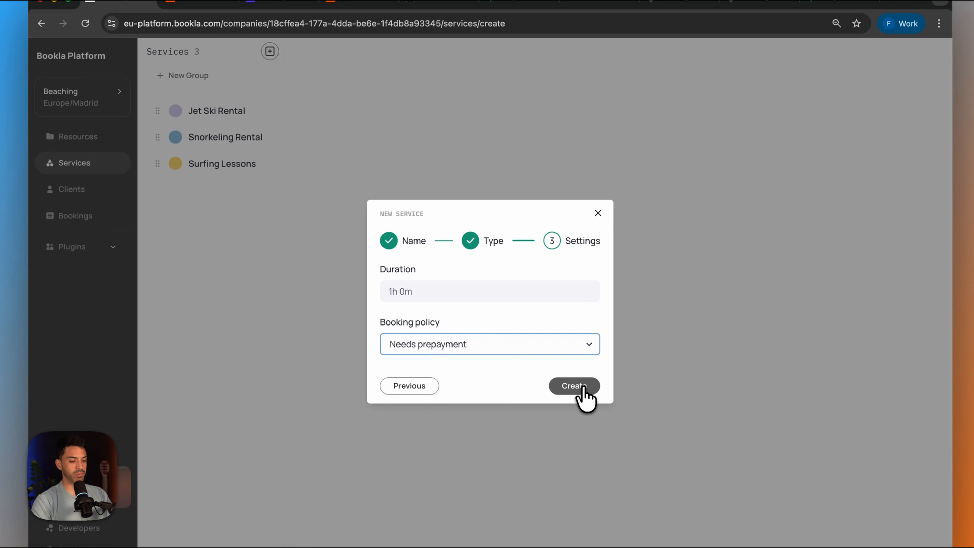
{"action": "left_click", "coordinate": [574, 386]}
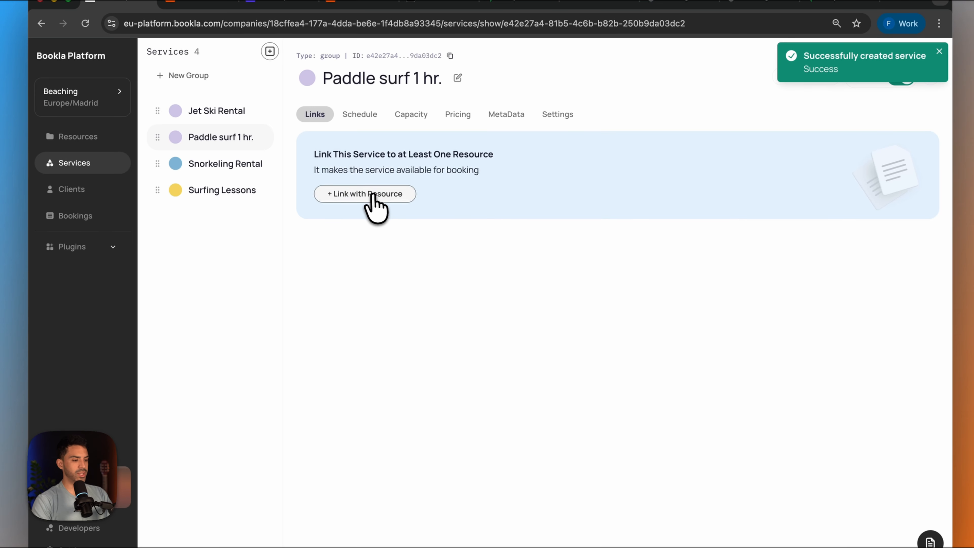
- Create a new resource named "Paddle surf"
{"action": "left_click", "coordinate": [76, 137]}
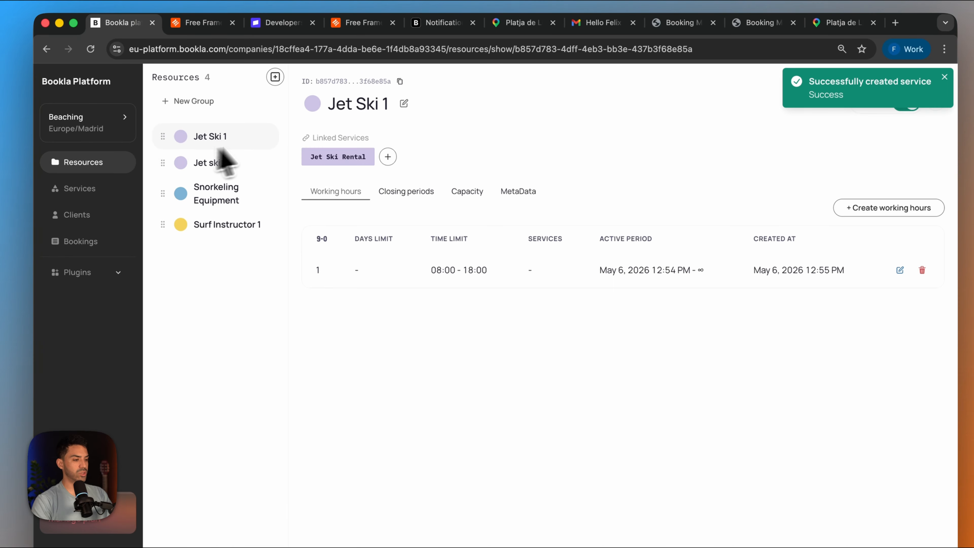
{"action": "left_click", "coordinate": [275, 77]}
{"action": "left_click", "coordinate": [459, 331]}
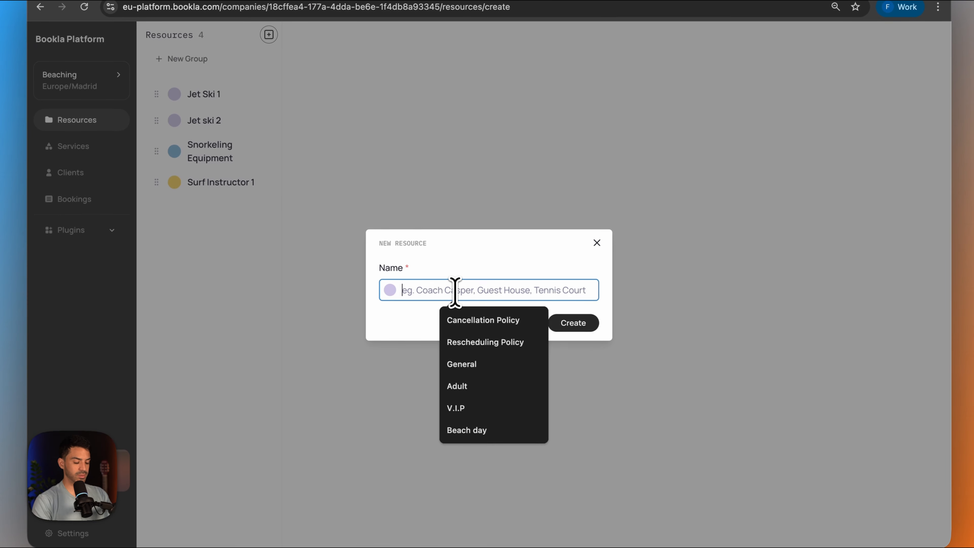
{"action": "type", "text": "Paddle"}
{"action": "left_click", "coordinate": [469, 320]}
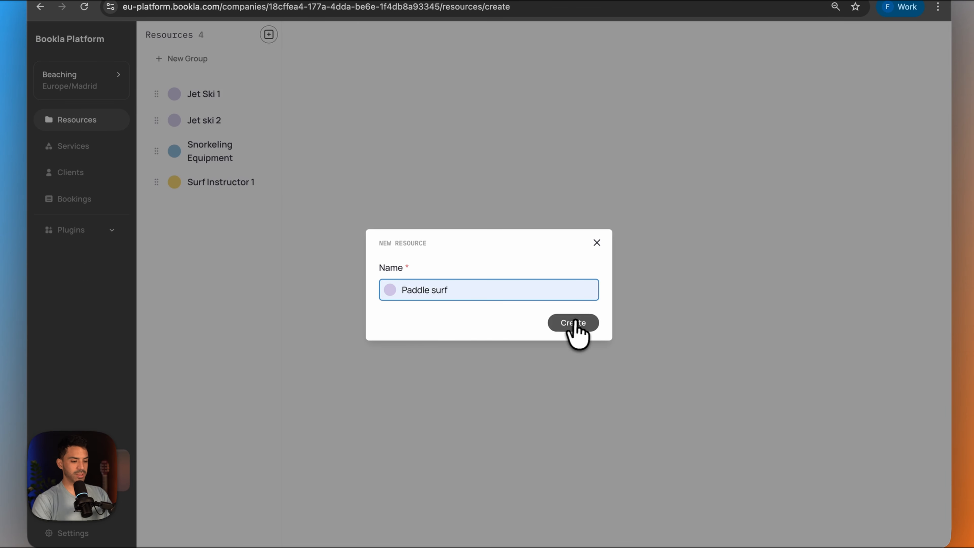
{"action": "left_click", "coordinate": [574, 330]}
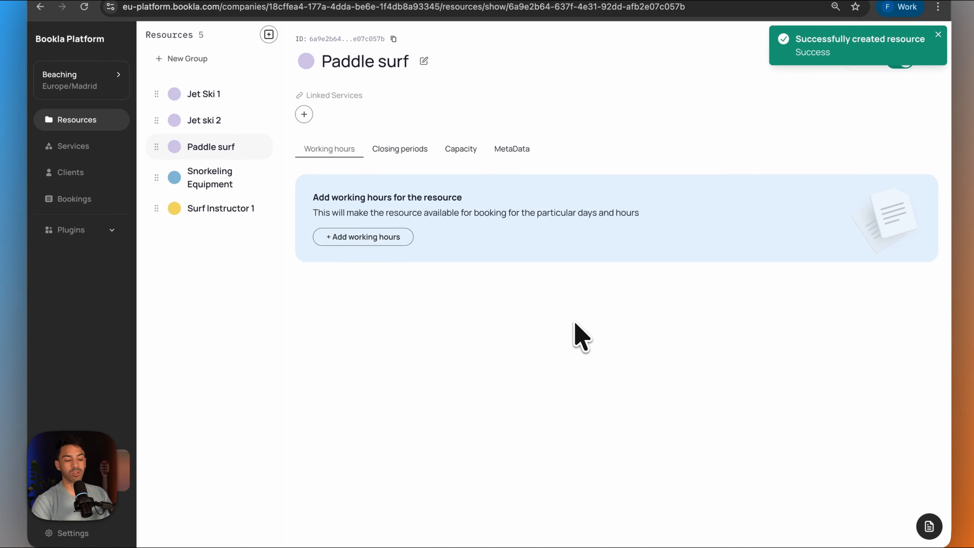
- Add working hours from 10:00 to 20:00 to the Paddle surf resource
{"action": "left_click", "coordinate": [376, 238]}
{"action": "left_click", "coordinate": [398, 239]}
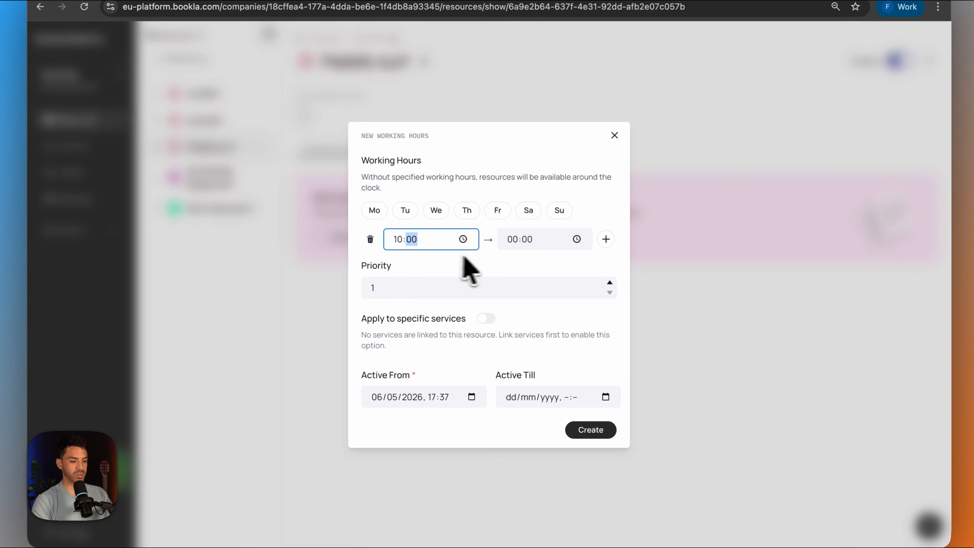
{"action": "type", "text": "10"}
{"action": "left_click", "coordinate": [513, 239]}
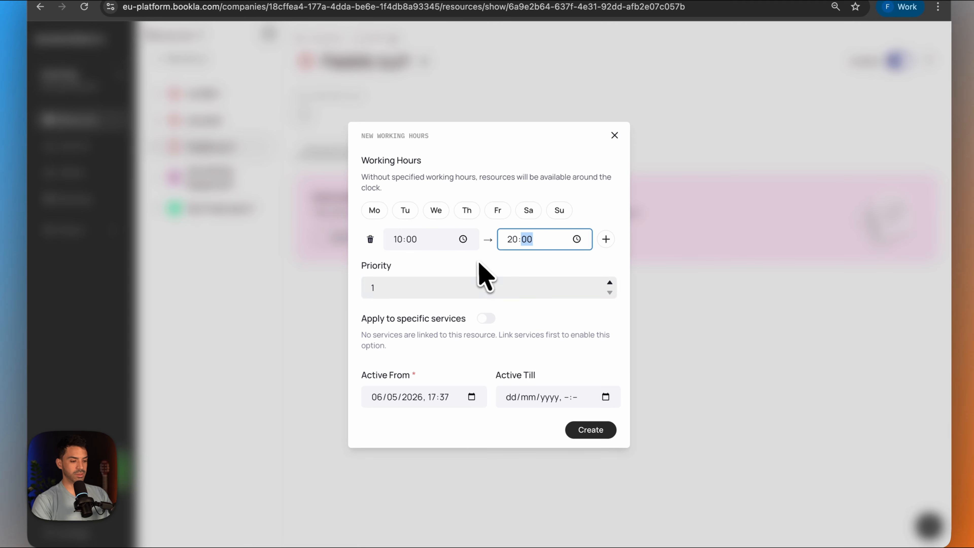
{"action": "left_click", "coordinate": [477, 279]}
{"action": "left_click", "coordinate": [600, 434]}
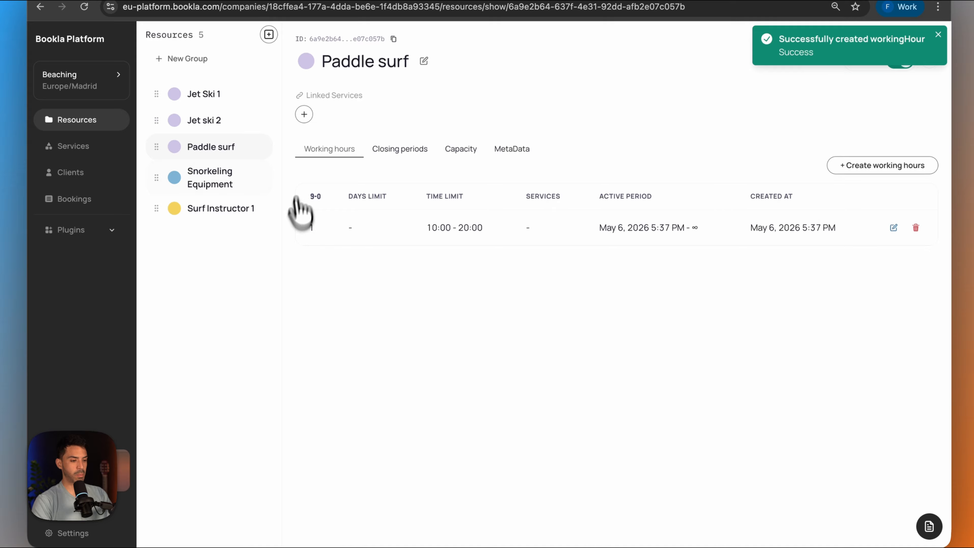
- Add a capacity rule to the Paddle surf resource
{"action": "left_click", "coordinate": [461, 150]}
{"action": "left_click", "coordinate": [368, 271]}
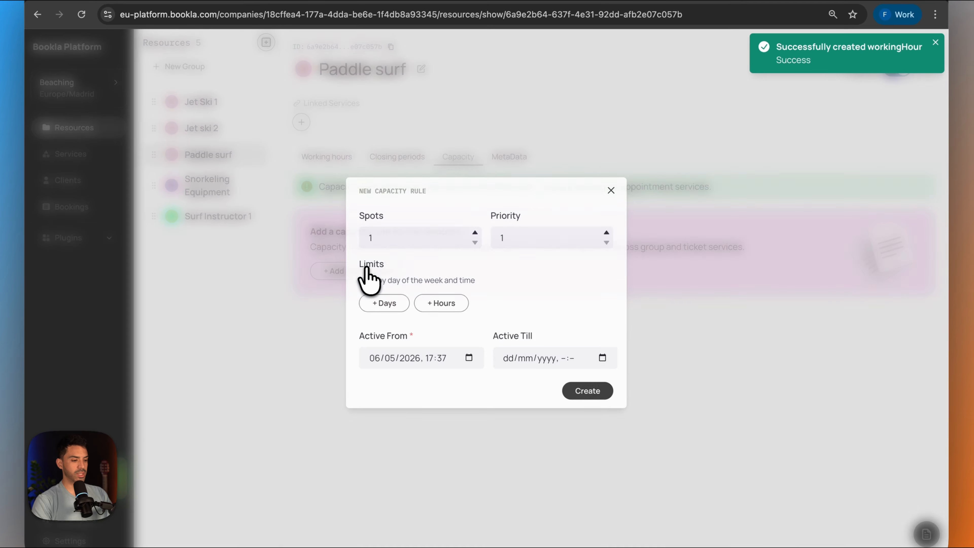
{"action": "left_click", "coordinate": [401, 234]}
{"action": "left_click", "coordinate": [584, 392]}
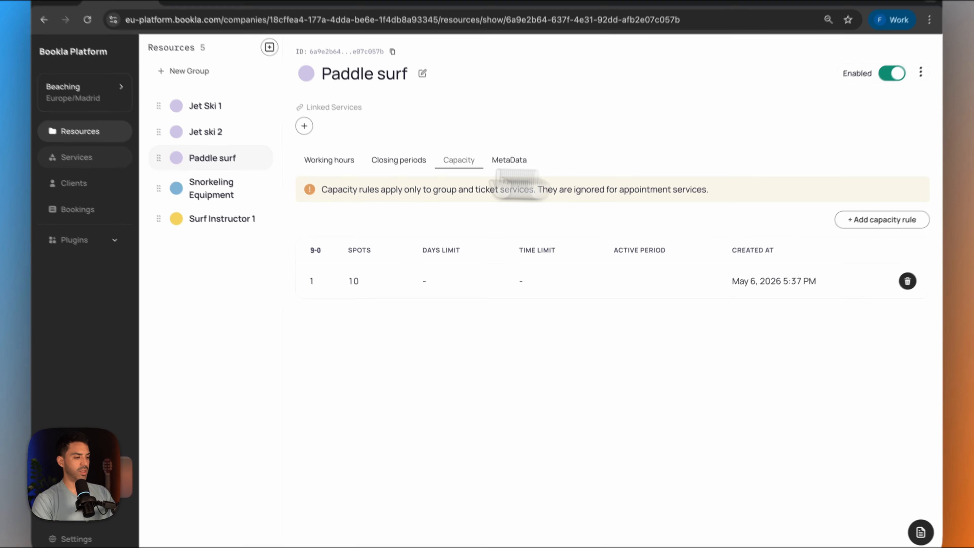
- Link the Paddle surf resource to the Paddle surf 1 hr. service
{"action": "left_click", "coordinate": [76, 157]}
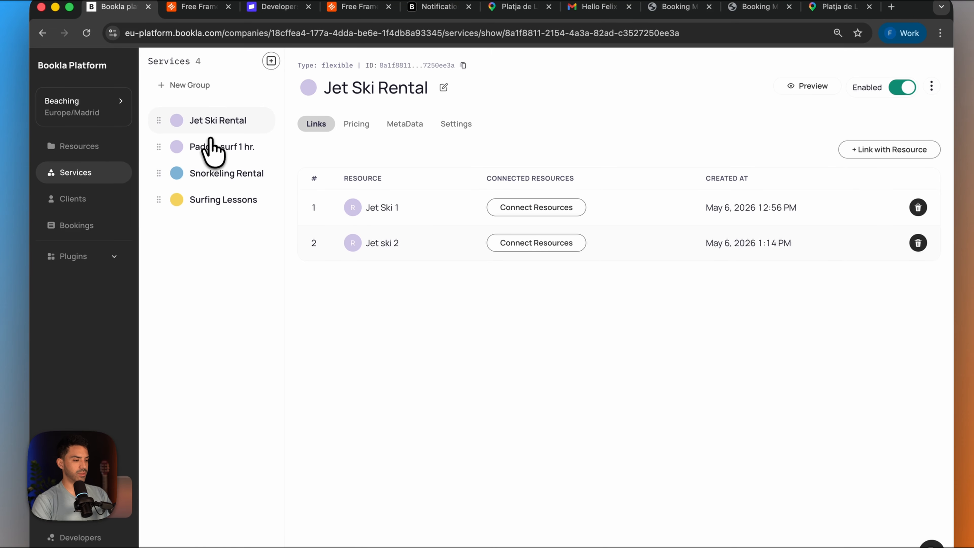
{"action": "left_click", "coordinate": [210, 148]}
{"action": "left_click", "coordinate": [380, 204]}
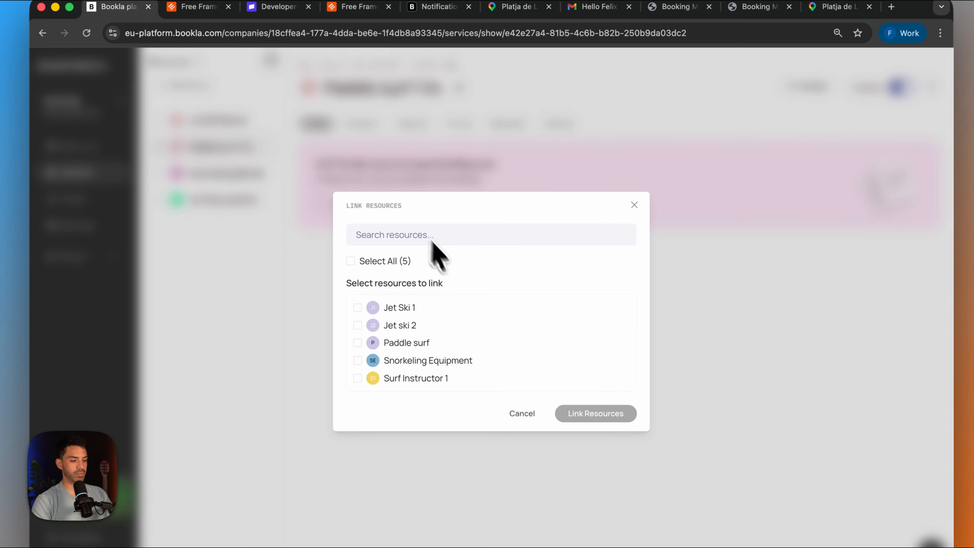
{"action": "left_click", "coordinate": [357, 343]}
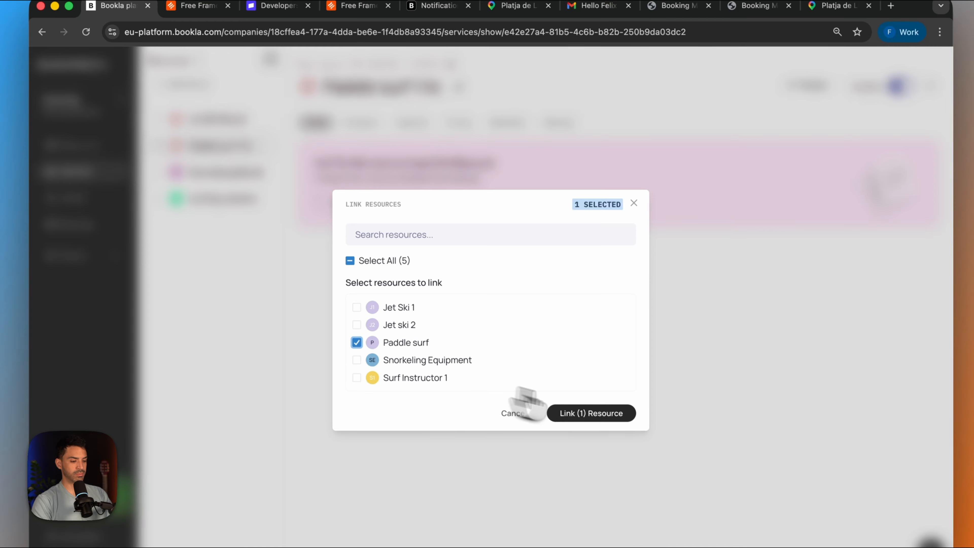
{"action": "left_click", "coordinate": [622, 413]}
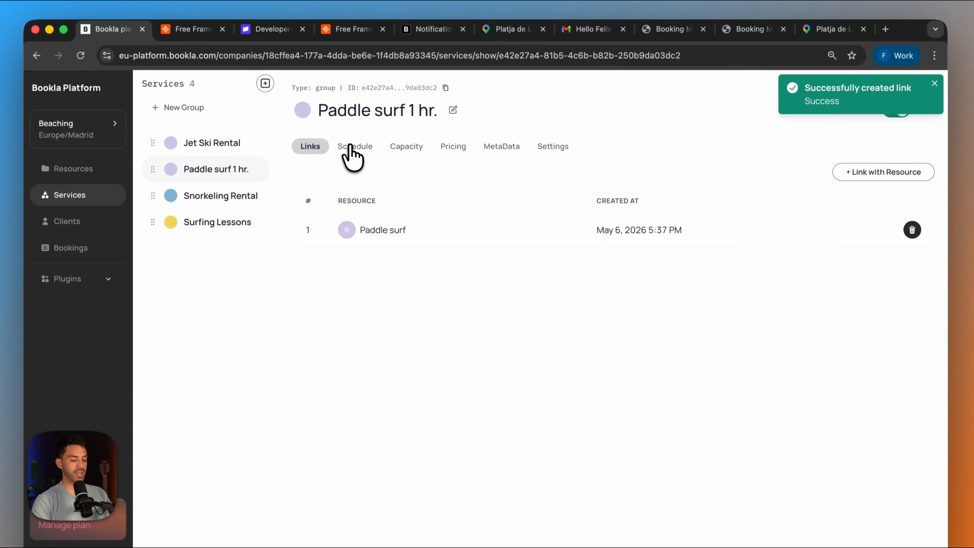
- Start a new schedule slot for the service with the Paddle surf resource, starting 07/05/2026 at 10:00
{"action": "left_click", "coordinate": [350, 114]}
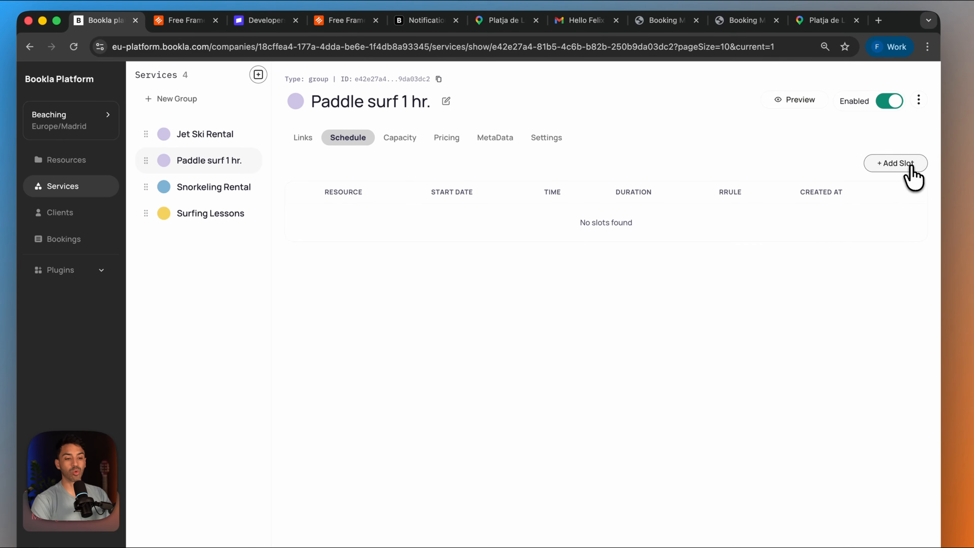
{"action": "left_click", "coordinate": [909, 169]}
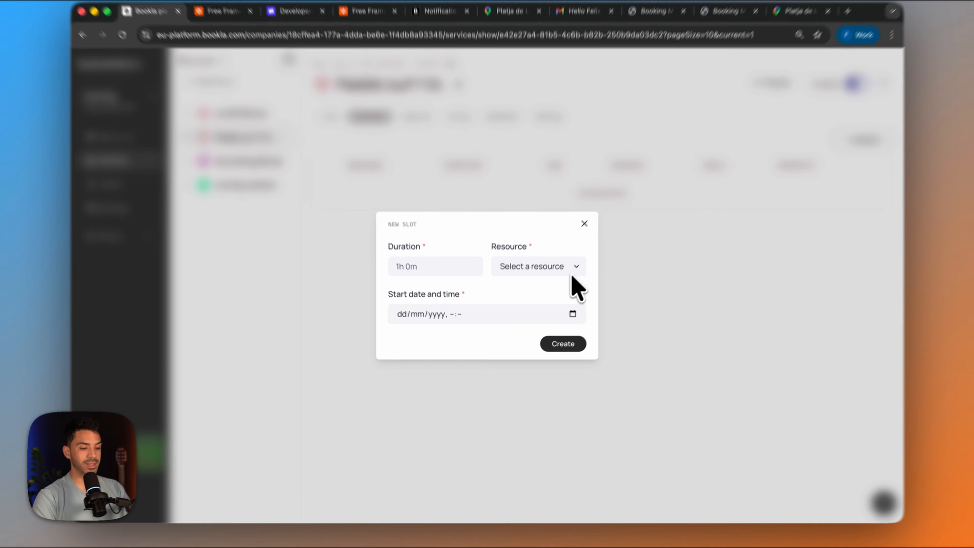
{"action": "left_click", "coordinate": [564, 279]}
{"action": "left_click", "coordinate": [557, 285]}
{"action": "left_click", "coordinate": [566, 321]}
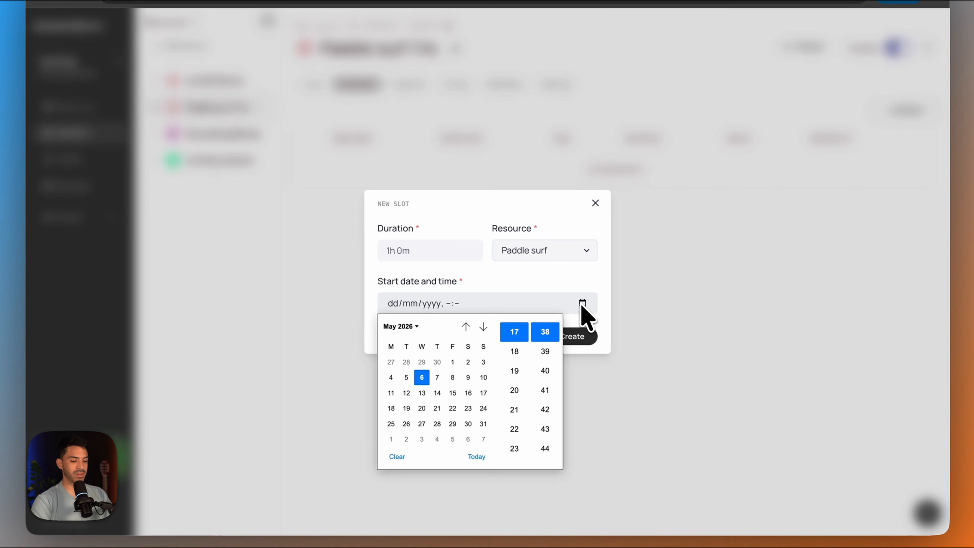
{"action": "left_click", "coordinate": [437, 378]}
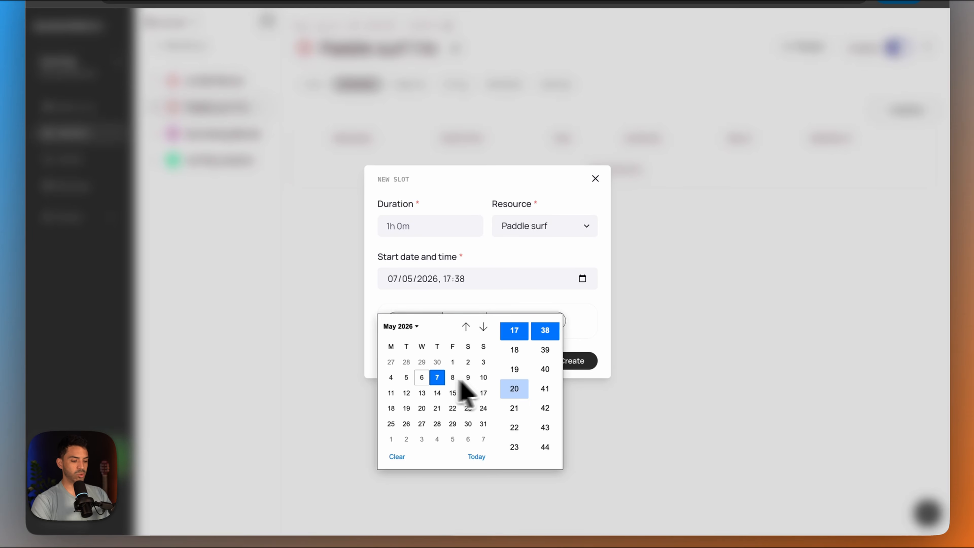
{"action": "scroll", "coordinate": [514, 374], "scroll_direction": "up", "scroll_amount": 3}
{"action": "scroll", "coordinate": [516, 366], "scroll_direction": "up", "scroll_amount": 2}
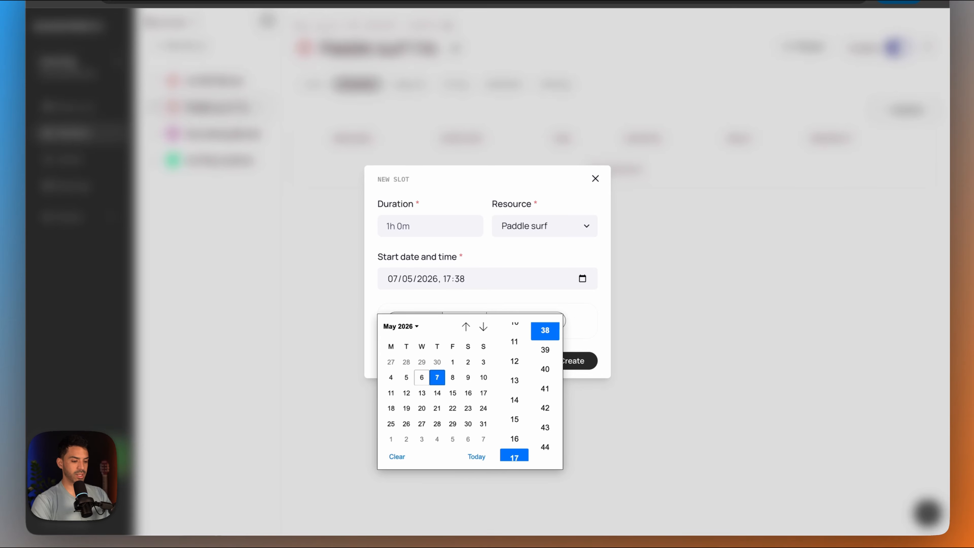
{"action": "left_click", "coordinate": [516, 351]}
{"action": "scroll", "coordinate": [544, 345], "scroll_direction": "down", "scroll_amount": 2}
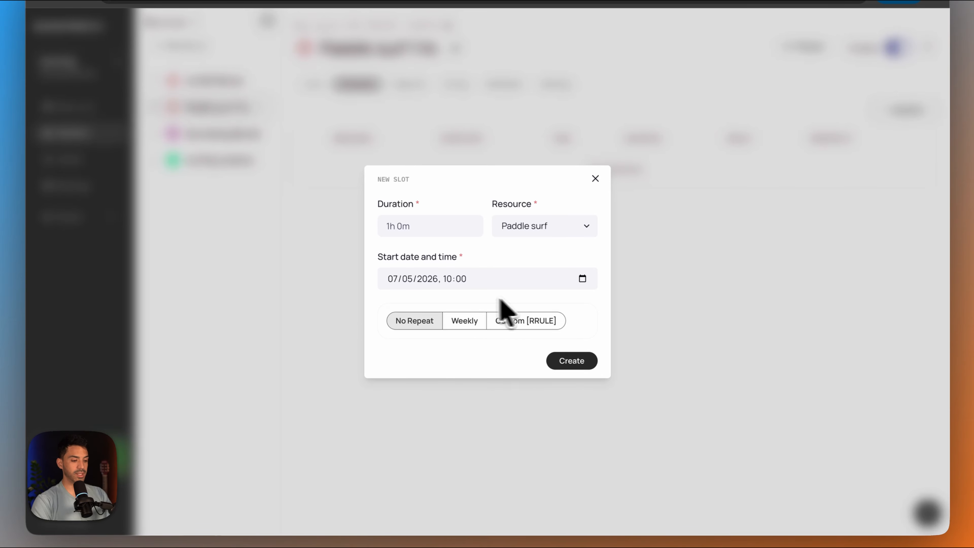
- Choose custom RRULE recurrence for the slot and generate an hourly rule with interval 1 in Textmagic's RRULE generator, copying the result
{"action": "left_click", "coordinate": [520, 322]}
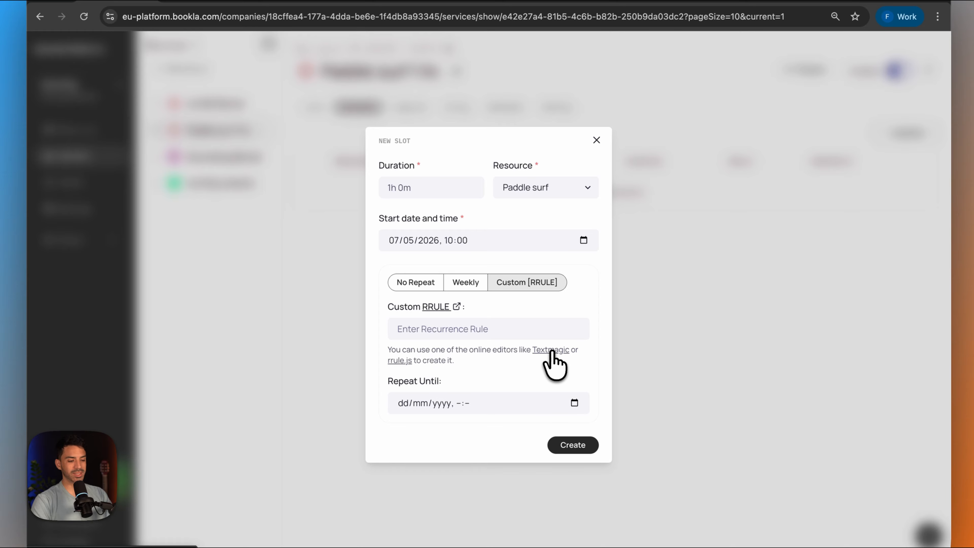
{"action": "left_click", "coordinate": [539, 341]}
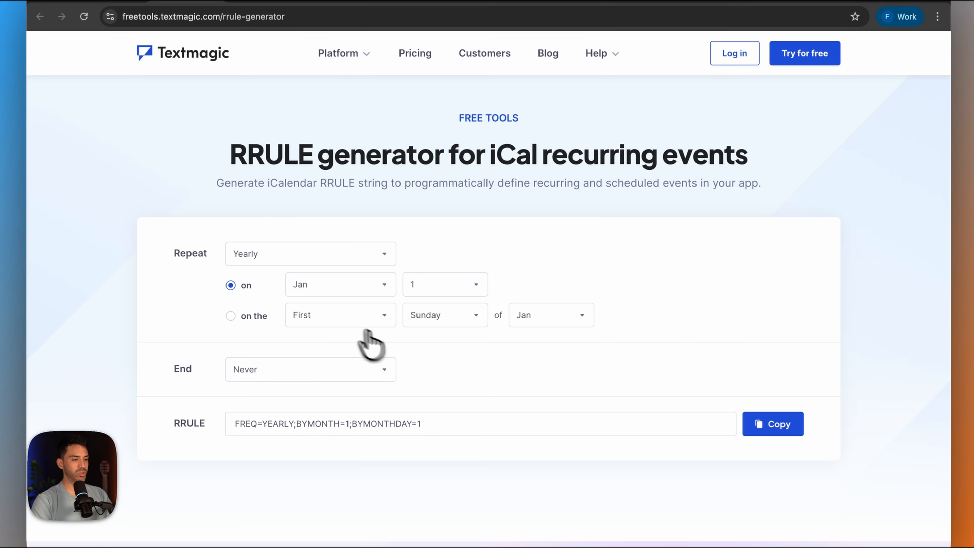
{"action": "scroll", "coordinate": [368, 334], "scroll_direction": "down", "scroll_amount": 1}
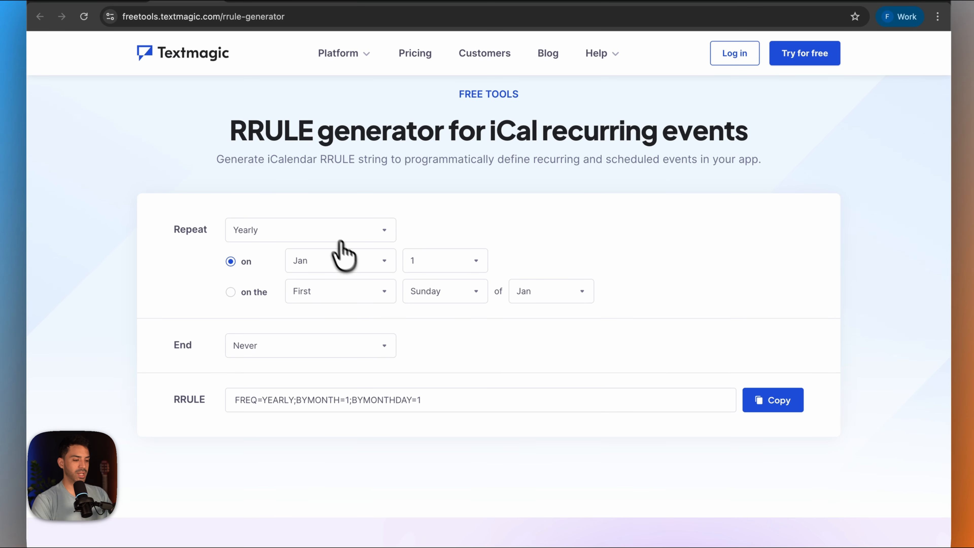
{"action": "left_click", "coordinate": [332, 232]}
{"action": "left_click", "coordinate": [293, 349]}
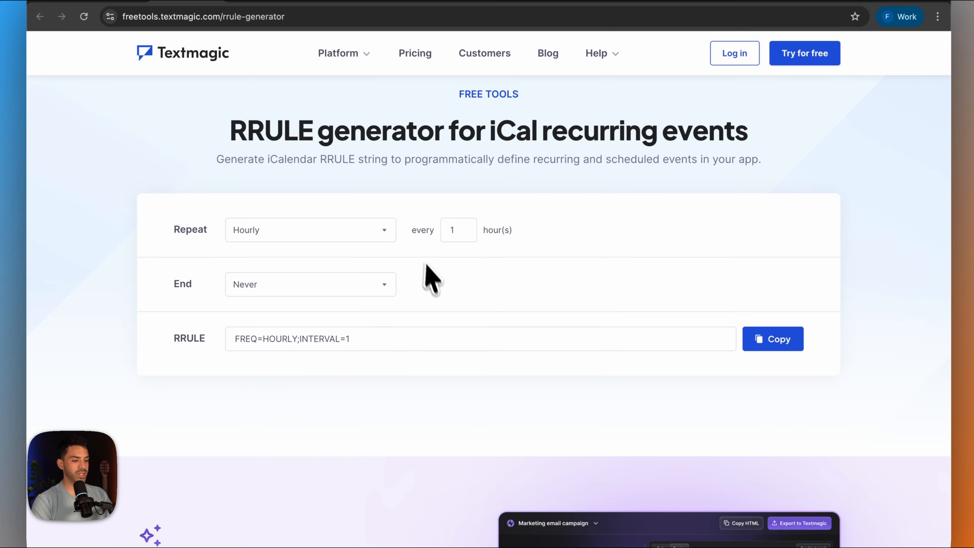
{"action": "left_click_drag", "start_coordinate": [351, 339], "coordinate": [199, 338]}
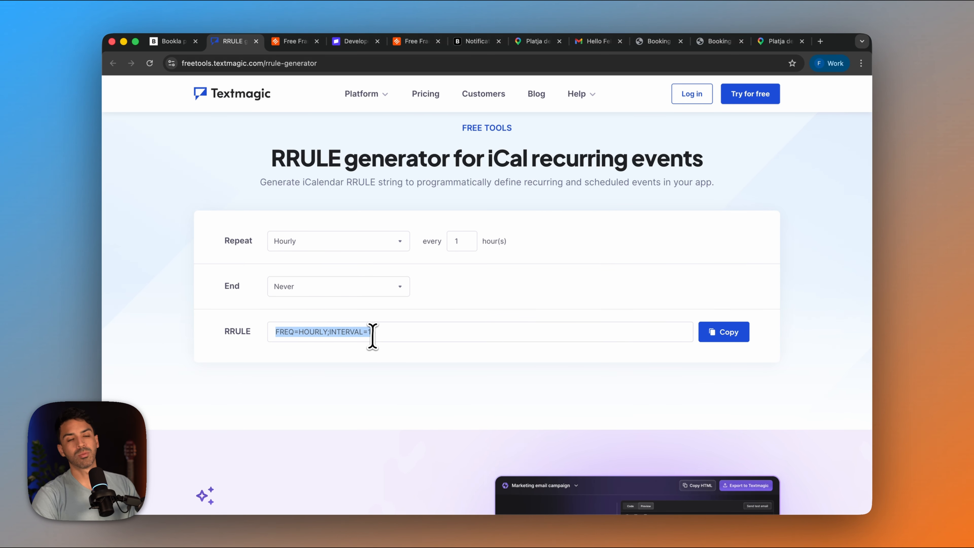
- Return to Bookla, enter FREQ=HOURLY;INTERVAL=1 as the slot's recurrence rule and create the slot
{"action": "left_click", "coordinate": [177, 47]}
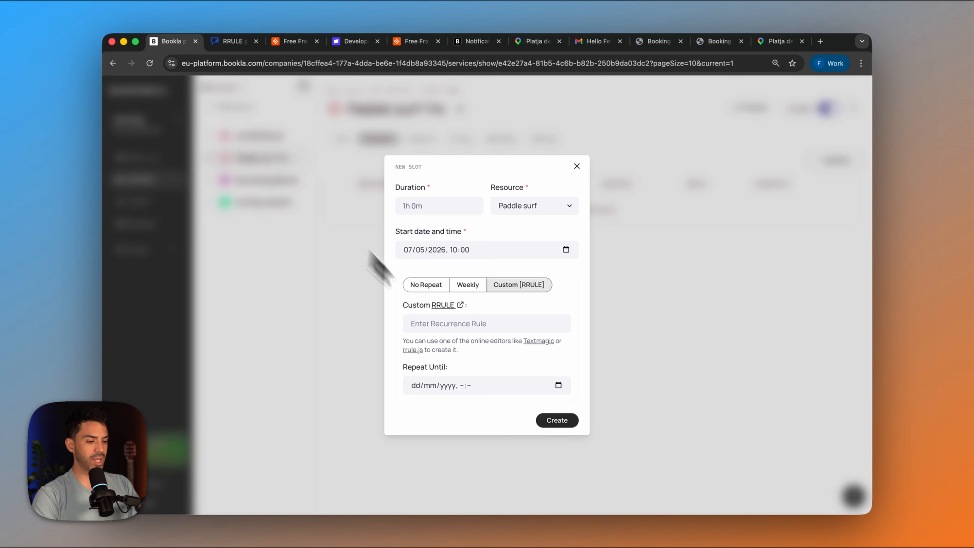
{"action": "left_click", "coordinate": [473, 324]}
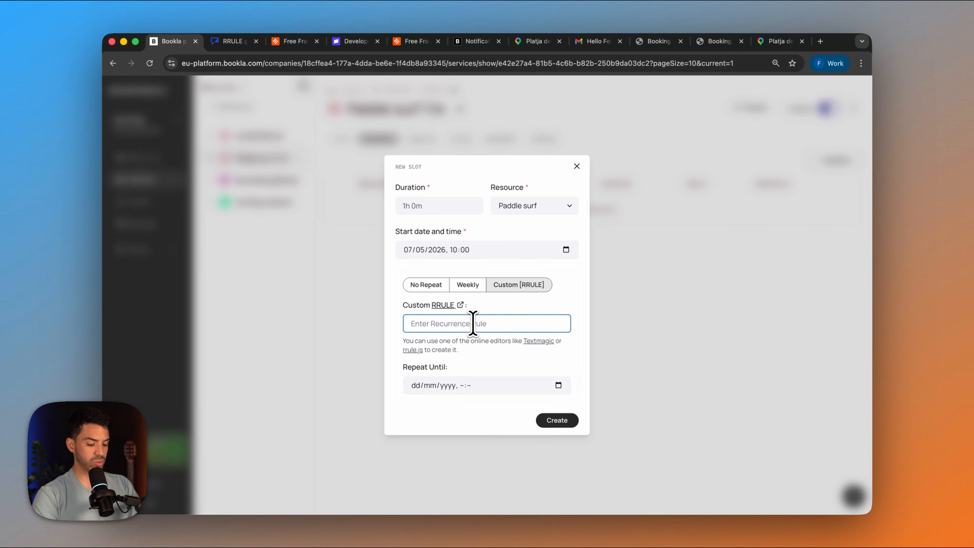
{"action": "left_click", "coordinate": [556, 420]}
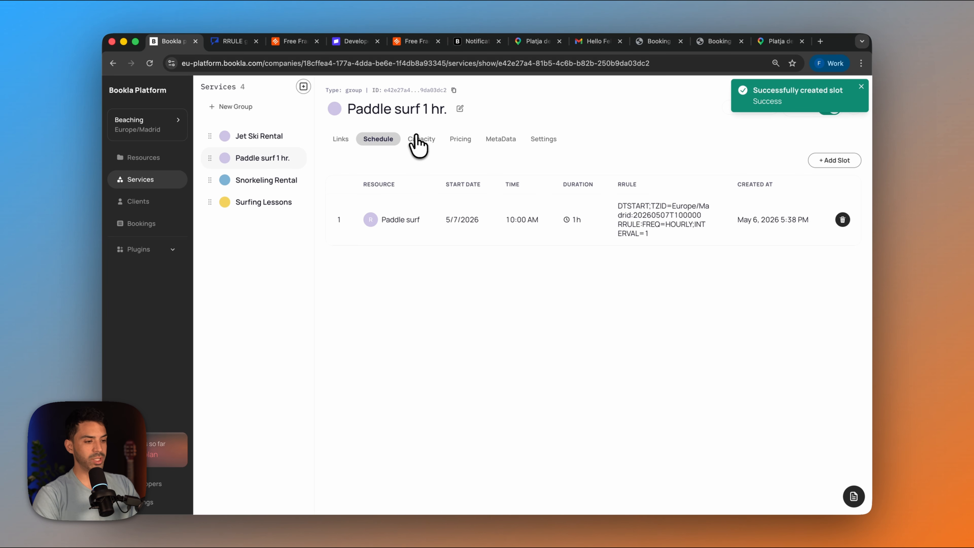
- Add a capacity rule with 10 spots to the Paddle surf 1 hr. service
{"action": "left_click", "coordinate": [417, 142]}
{"action": "left_click", "coordinate": [388, 206]}
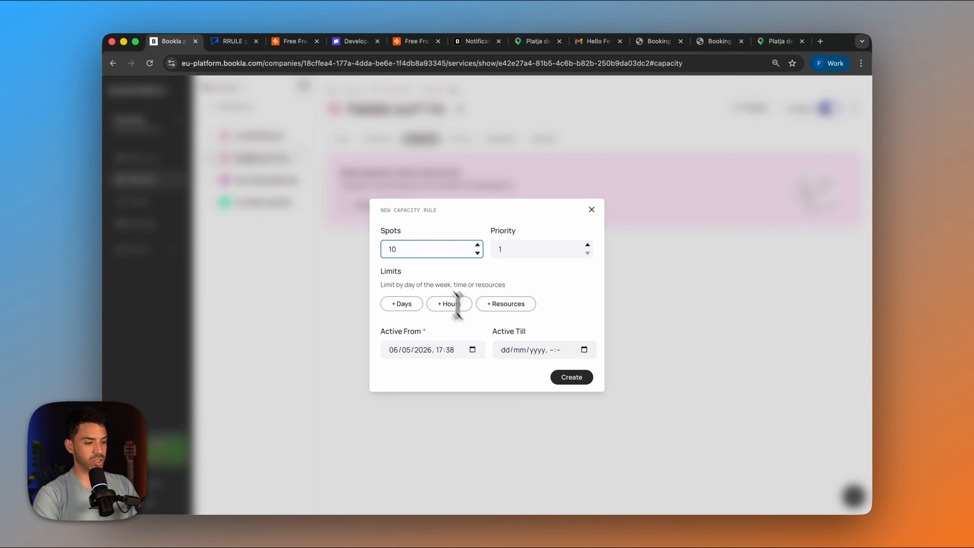
{"action": "left_click", "coordinate": [572, 377]}
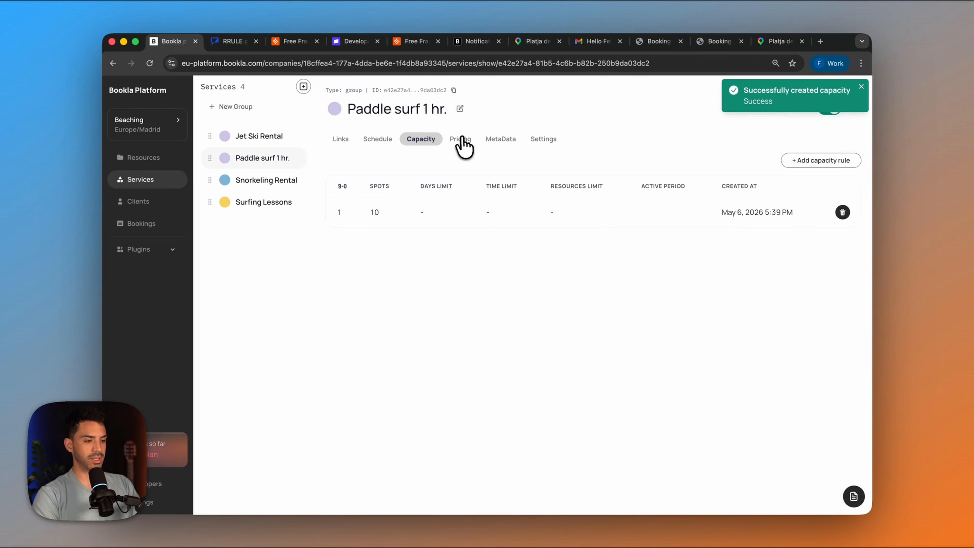
- Set the service's currency to US Dollar and its tax rate to 15% inclusive
{"action": "left_click", "coordinate": [463, 145]}
{"action": "left_click", "coordinate": [359, 202]}
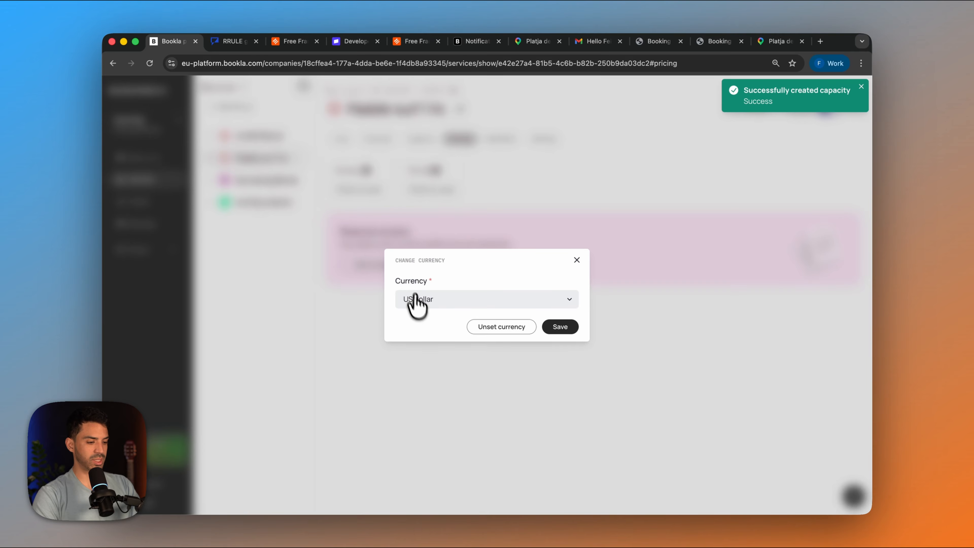
{"action": "left_click", "coordinate": [559, 325]}
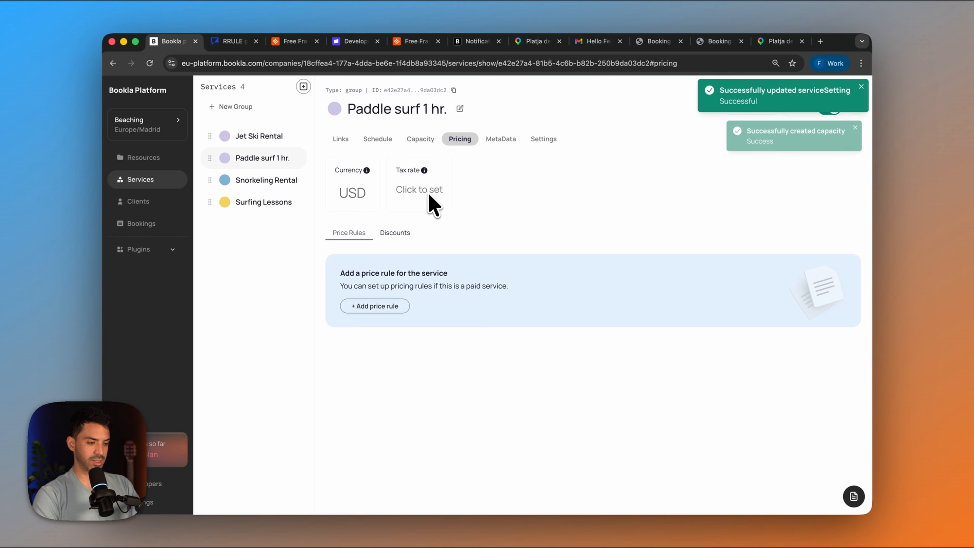
{"action": "left_click", "coordinate": [429, 192]}
{"action": "left_click", "coordinate": [405, 290]}
{"action": "left_click", "coordinate": [560, 336]}
- Add a price rule of 50.00 to the Paddle surf 1 hr. service and check the service's settings
{"action": "left_click", "coordinate": [370, 326]}
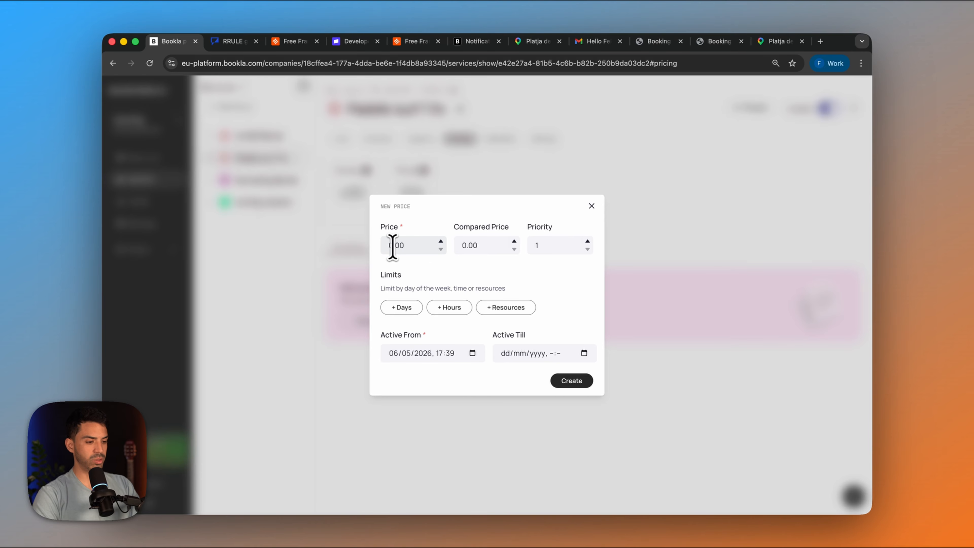
{"action": "left_click", "coordinate": [392, 246]}
{"action": "type", "text": "5"}
{"action": "left_click", "coordinate": [571, 382]}
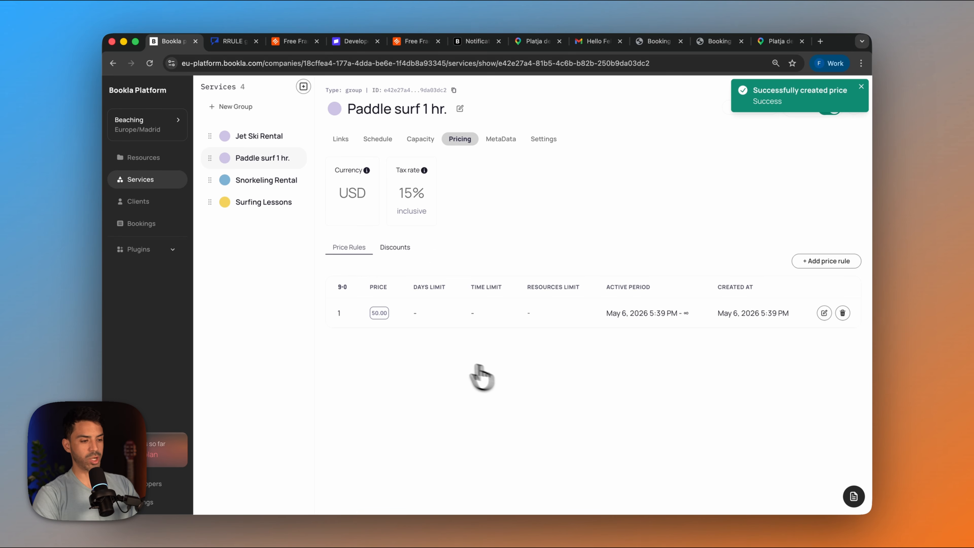
{"action": "left_click", "coordinate": [543, 139]}
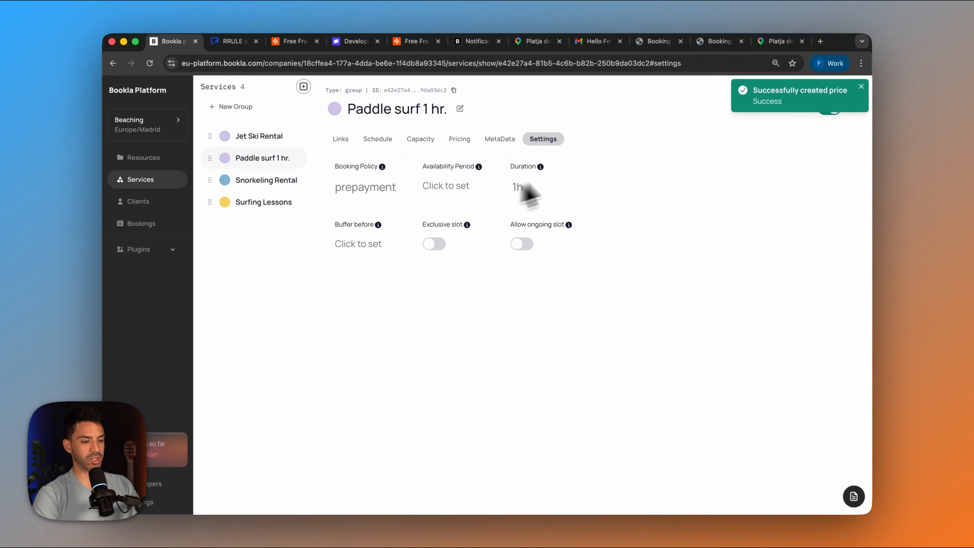
{"action": "left_click", "coordinate": [309, 157]}
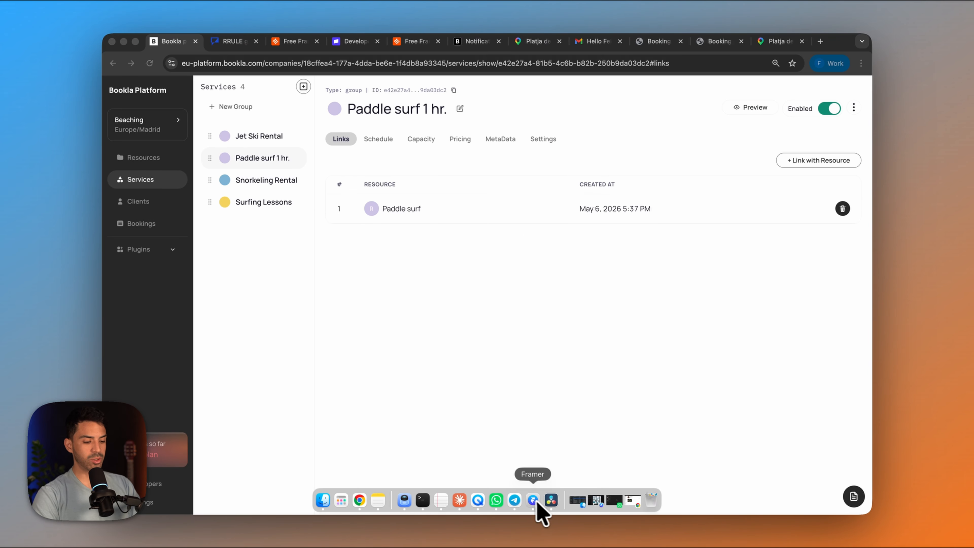
- Switch to Framer, leave the site preview and open the /padel-surf-rental-1hr page for editing
{"action": "left_click", "coordinate": [538, 504]}
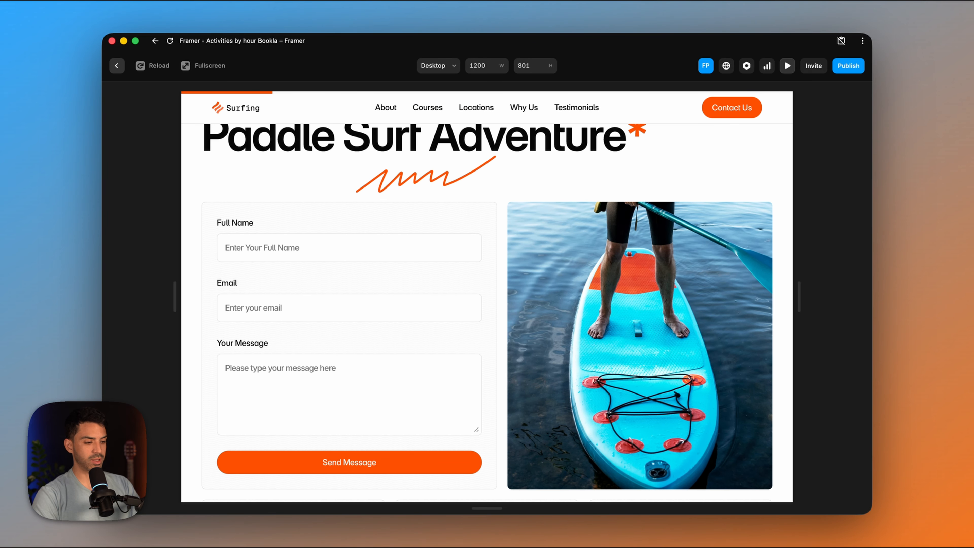
{"action": "left_click", "coordinate": [788, 66]}
{"action": "scroll", "coordinate": [518, 330], "scroll_direction": "down", "scroll_amount": 2}
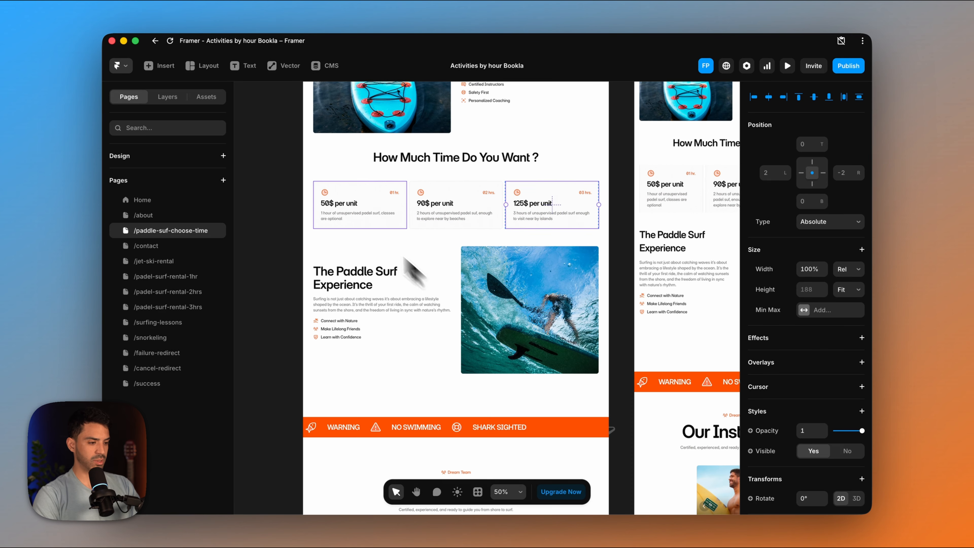
{"action": "left_click", "coordinate": [355, 217]}
{"action": "left_click", "coordinate": [161, 277]}
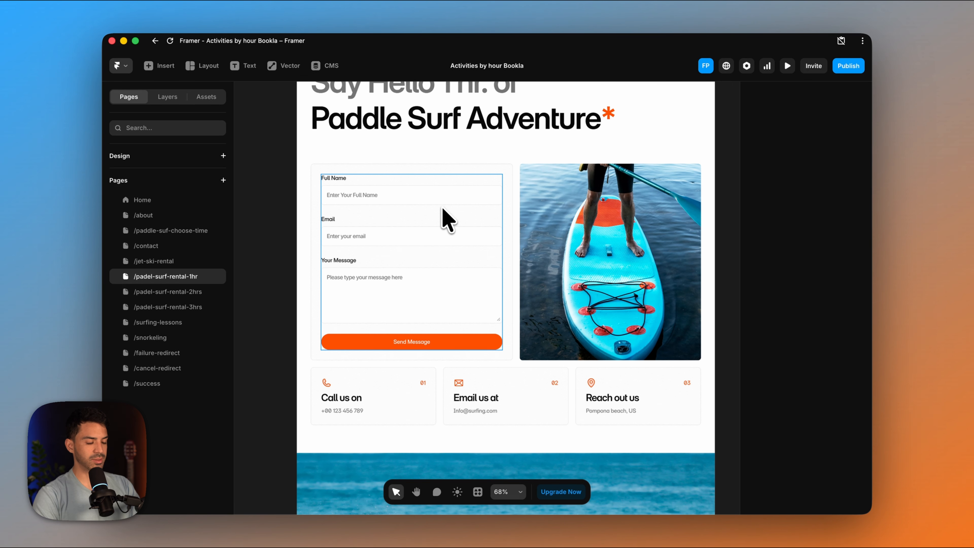
- Run the Bookla plugin and insert its Group booking component on the 1-hour paddle surf page, closing the plugin
{"action": "left_click", "coordinate": [126, 73]}
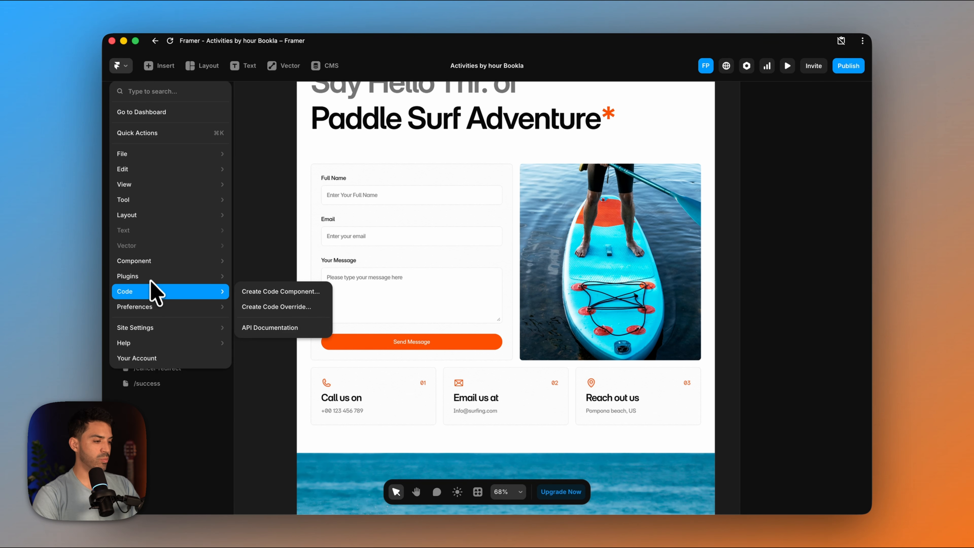
{"action": "mouse_move", "coordinate": [173, 261]}
{"action": "mouse_move", "coordinate": [194, 283]}
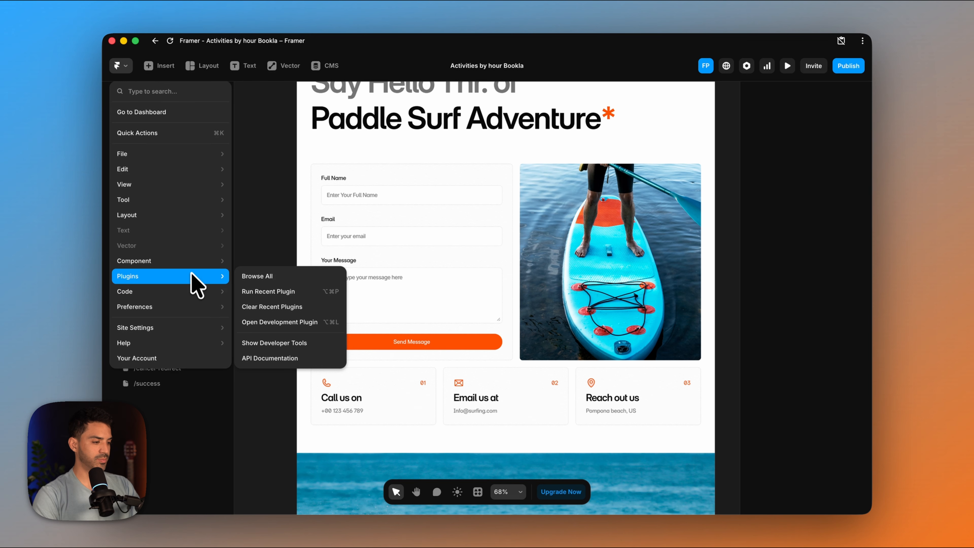
{"action": "left_click", "coordinate": [278, 293]}
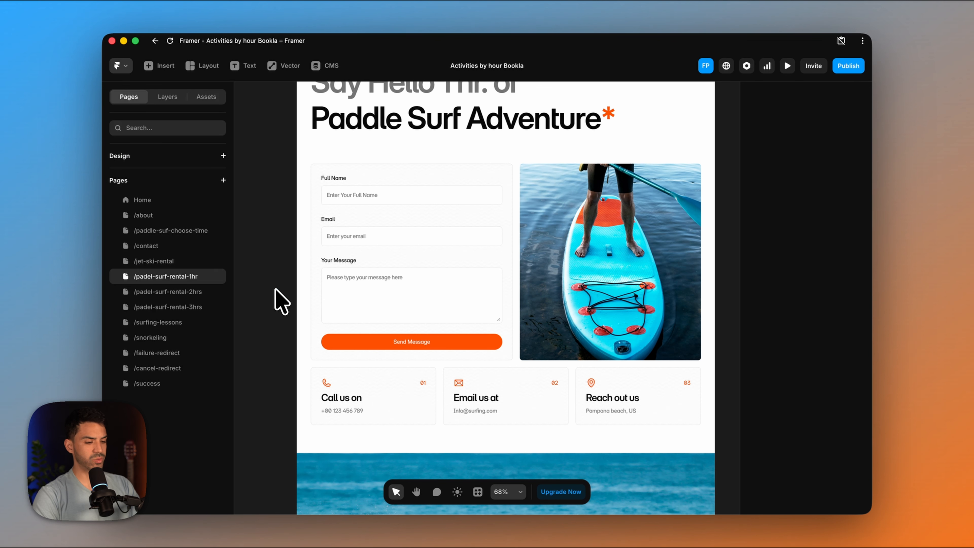
{"action": "scroll", "coordinate": [614, 293], "scroll_direction": "down", "scroll_amount": 1}
{"action": "scroll", "coordinate": [613, 295], "scroll_direction": "down", "scroll_amount": 1}
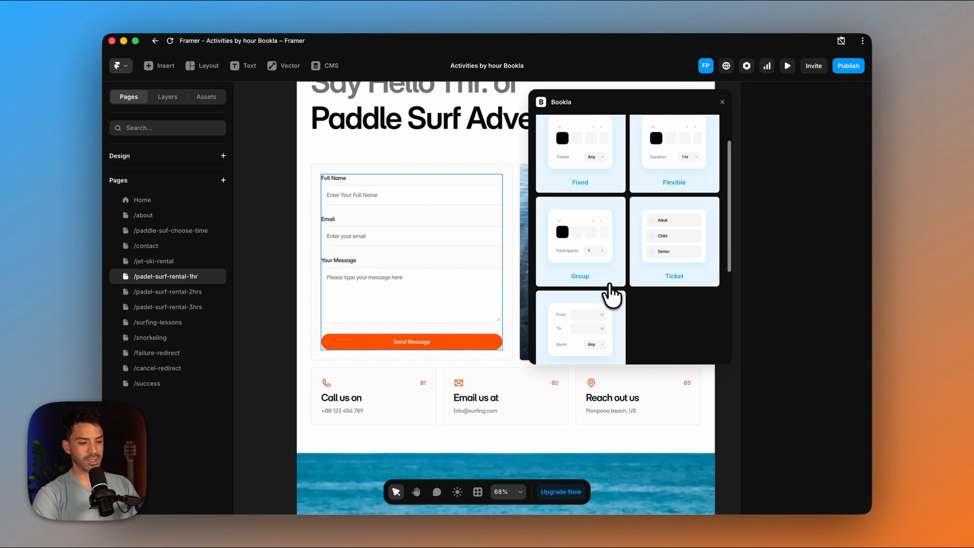
{"action": "left_click", "coordinate": [587, 241]}
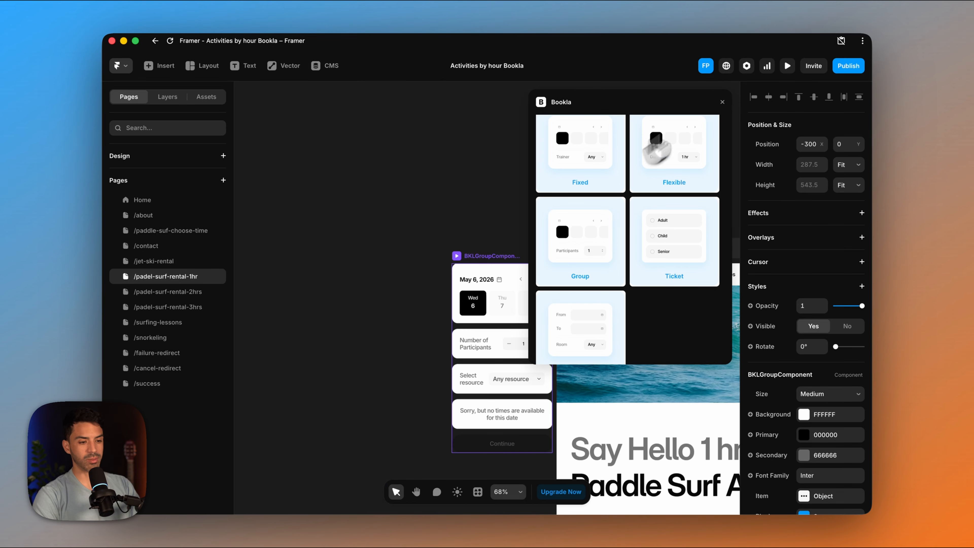
{"action": "left_click", "coordinate": [723, 102]}
{"action": "scroll", "coordinate": [637, 202], "scroll_direction": "down", "scroll_amount": 7}
{"action": "scroll", "coordinate": [637, 202], "scroll_direction": "right", "scroll_amount": 4}
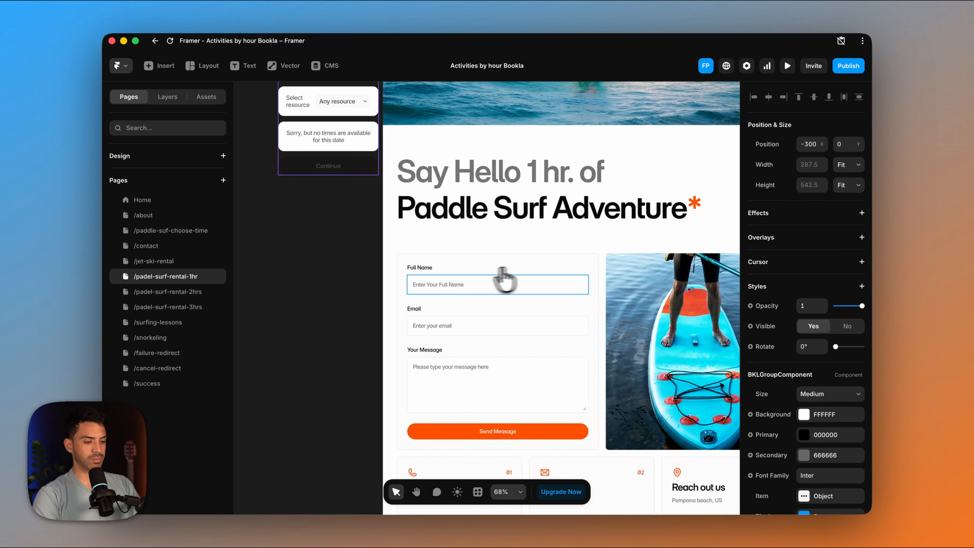
- Replace the contact form on the 1-hour paddle surf page with the BKLGroupComponent and delete the stray copy beside the Desktop frame
{"action": "left_click", "coordinate": [167, 97]}
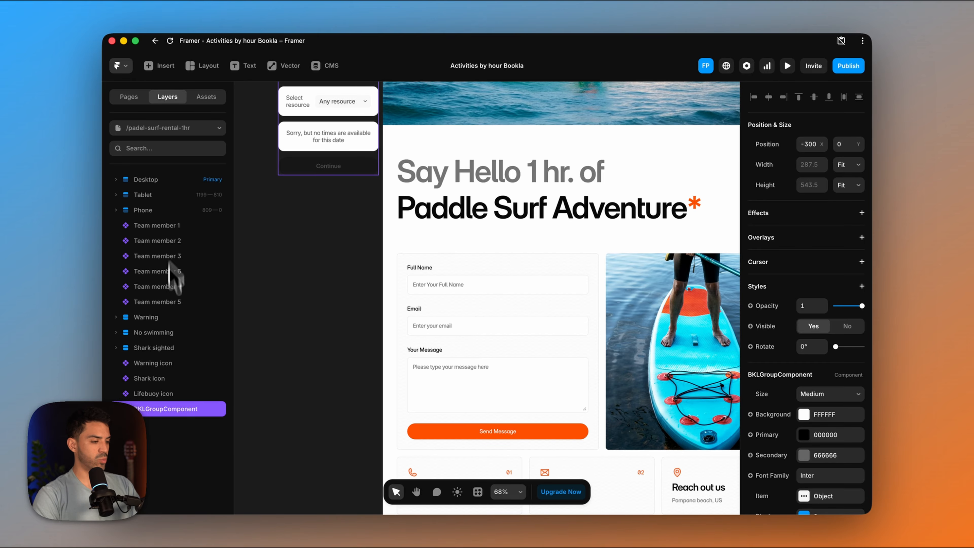
{"action": "left_click", "coordinate": [442, 301], "text": "super"}
{"action": "right_click", "coordinate": [202, 332]}
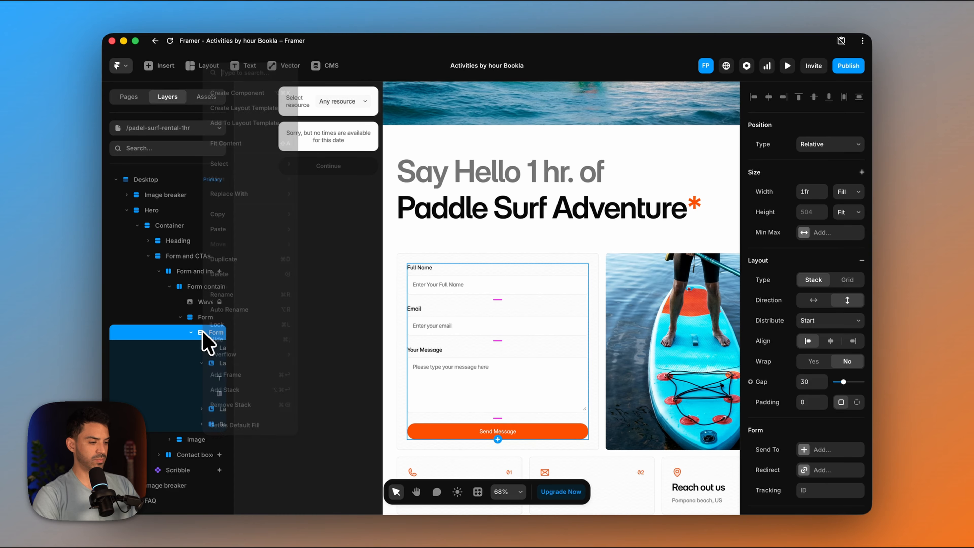
{"action": "mouse_move", "coordinate": [246, 190]}
{"action": "mouse_move", "coordinate": [335, 203]}
{"action": "left_click", "coordinate": [426, 219]}
{"action": "left_click", "coordinate": [350, 145]}
{"action": "key", "text": "Delete"}
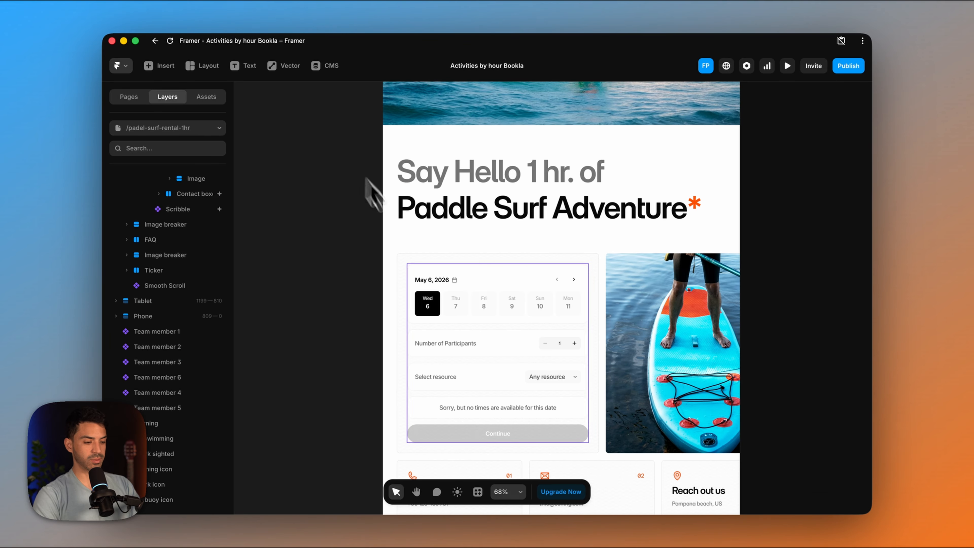
- Set the size of the placed booking component to Small
{"action": "scroll", "coordinate": [463, 292], "scroll_direction": "down", "scroll_amount": 2}
{"action": "scroll", "coordinate": [463, 292], "scroll_direction": "right", "scroll_amount": 1}
{"action": "left_click", "coordinate": [468, 263]}
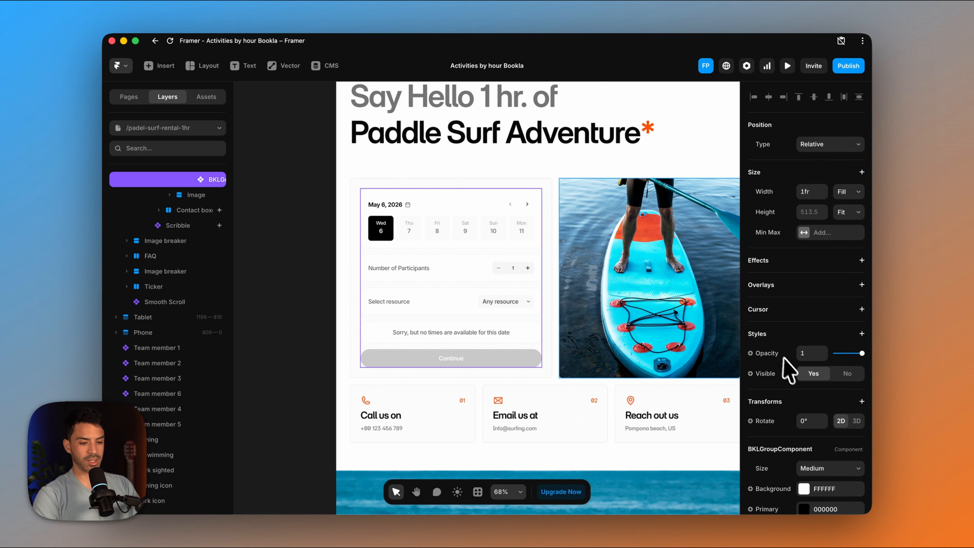
{"action": "scroll", "coordinate": [790, 368], "scroll_direction": "down", "scroll_amount": 5}
{"action": "left_click", "coordinate": [819, 307]}
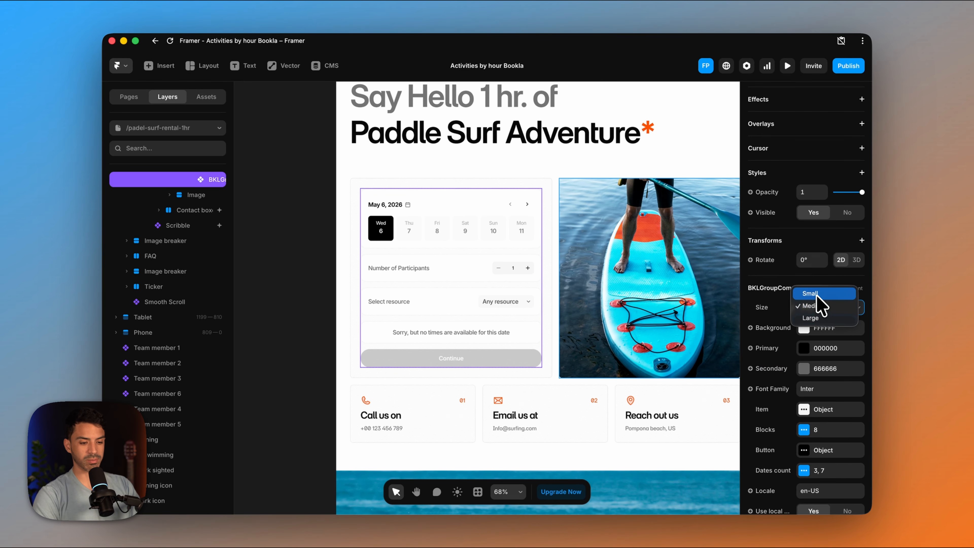
{"action": "left_click", "coordinate": [816, 294]}
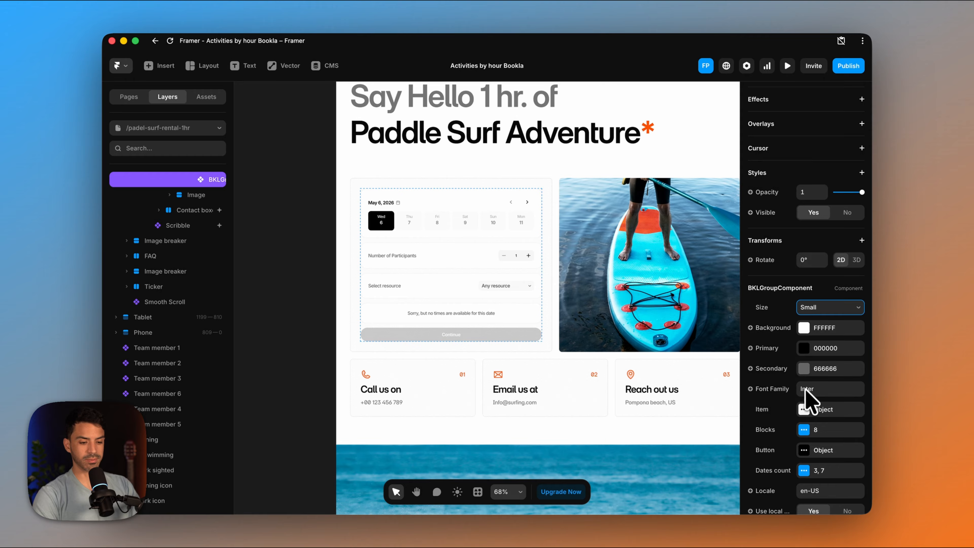
- Recolour the booking component's selected item and its button background to the site's orange
{"action": "left_click", "coordinate": [805, 409]}
{"action": "left_click", "coordinate": [668, 431]}
{"action": "left_click", "coordinate": [648, 393]}
{"action": "scroll", "coordinate": [800, 437], "scroll_direction": "down", "scroll_amount": 2}
{"action": "left_click", "coordinate": [804, 396]}
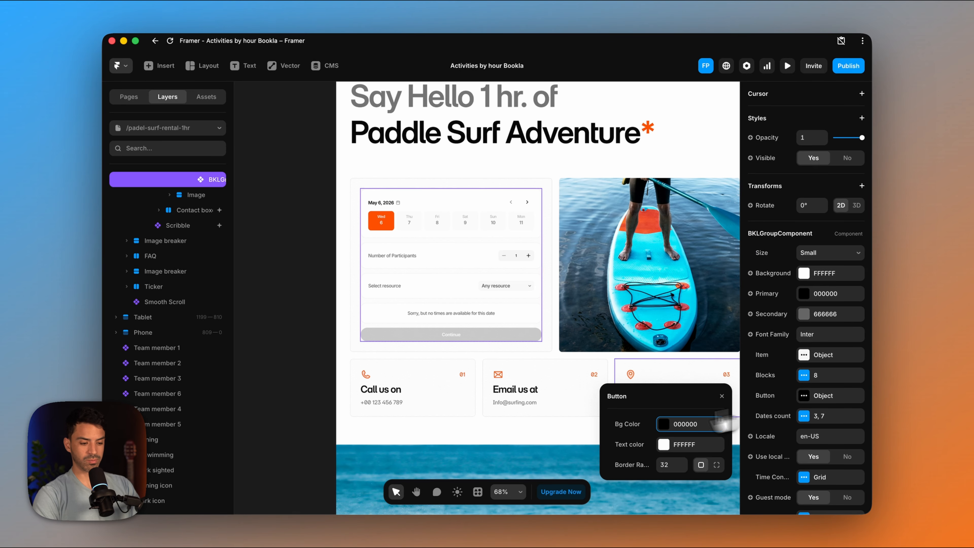
{"action": "left_click", "coordinate": [667, 426]}
{"action": "left_click", "coordinate": [653, 395]}
- Check the component's participant limits and set its Bookla API region to Europe
{"action": "scroll", "coordinate": [796, 406], "scroll_direction": "down", "scroll_amount": 10}
{"action": "left_click", "coordinate": [804, 403]}
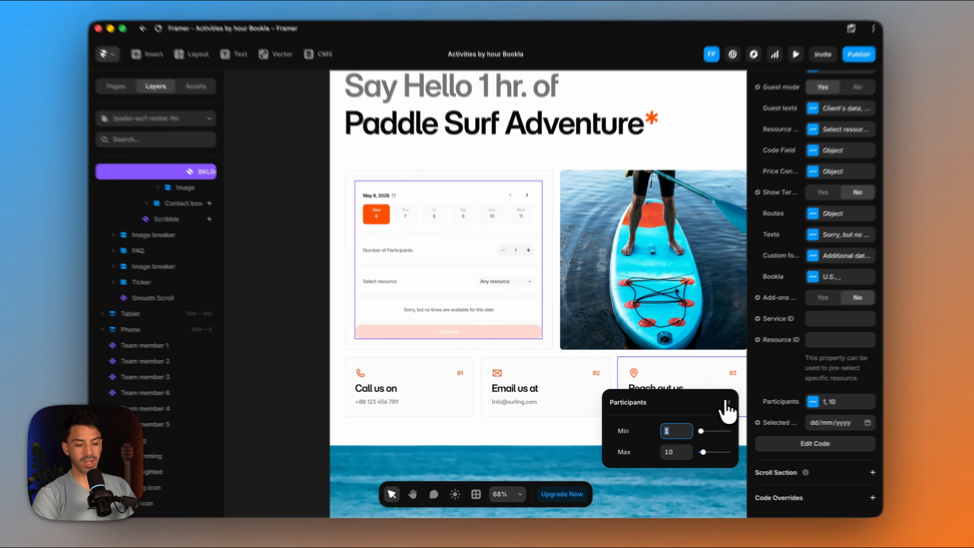
{"action": "left_click", "coordinate": [722, 403]}
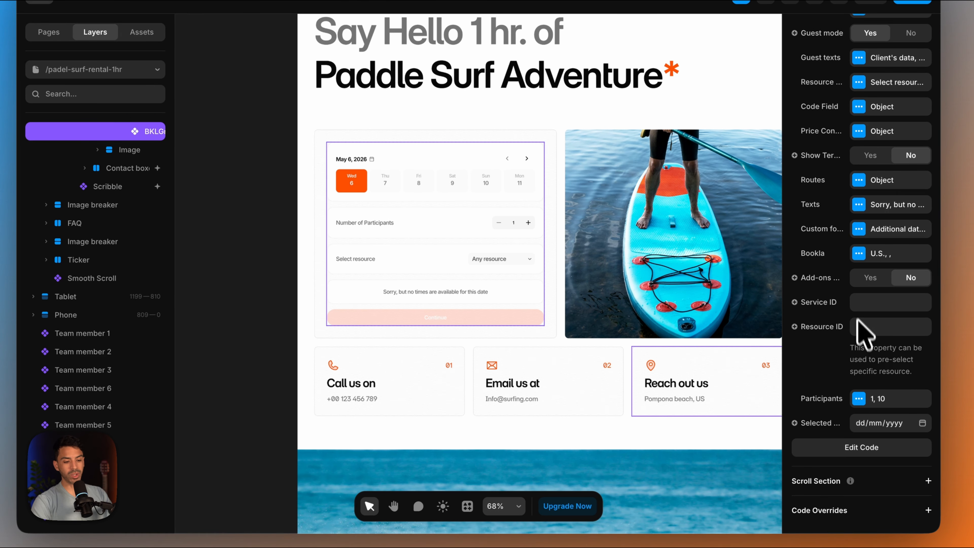
{"action": "left_click", "coordinate": [858, 254]}
{"action": "left_click", "coordinate": [744, 292]}
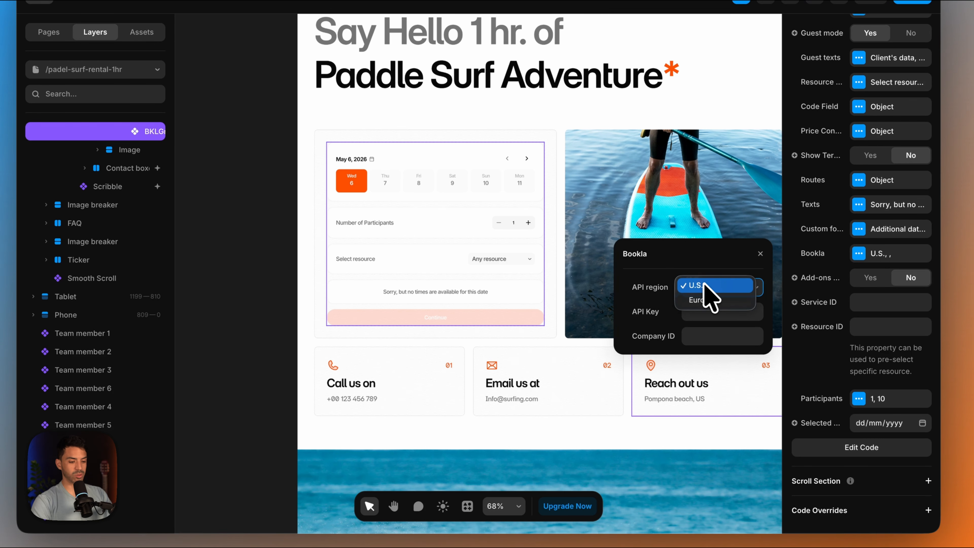
{"action": "left_click", "coordinate": [709, 303]}
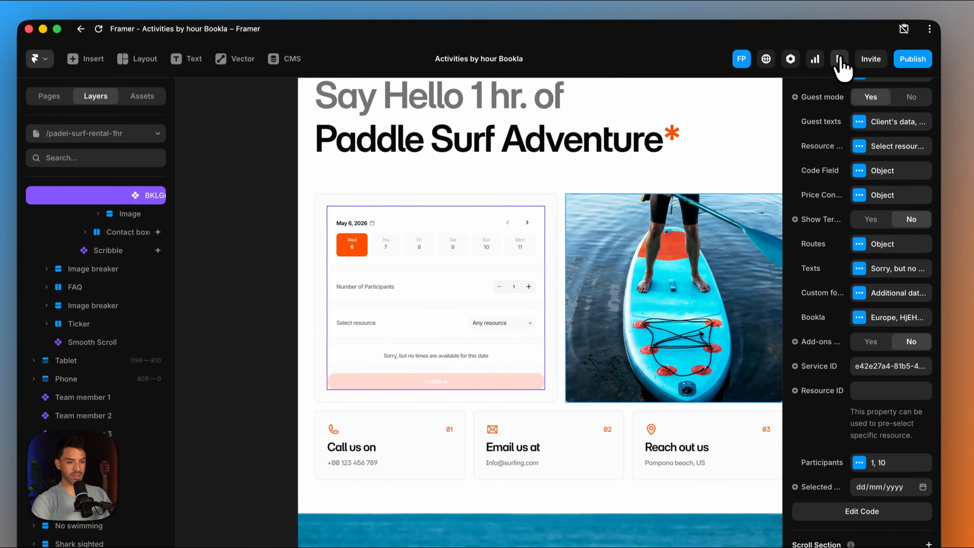
- Preview the 1-hour paddle surf page and look over the booking component with its time slots
{"action": "left_click", "coordinate": [839, 60]}
{"action": "scroll", "coordinate": [503, 343], "scroll_direction": "down", "scroll_amount": 9}
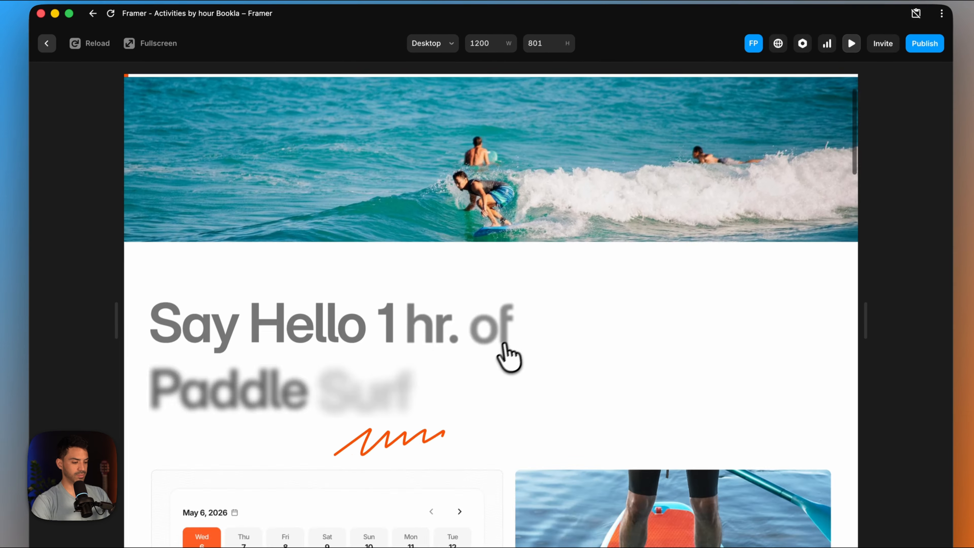
{"action": "scroll", "coordinate": [500, 348], "scroll_direction": "up", "scroll_amount": 1}
{"action": "left_click", "coordinate": [322, 293]}
{"action": "scroll", "coordinate": [316, 273], "scroll_direction": "up", "scroll_amount": 1}
{"action": "scroll", "coordinate": [303, 230], "scroll_direction": "up", "scroll_amount": 1}
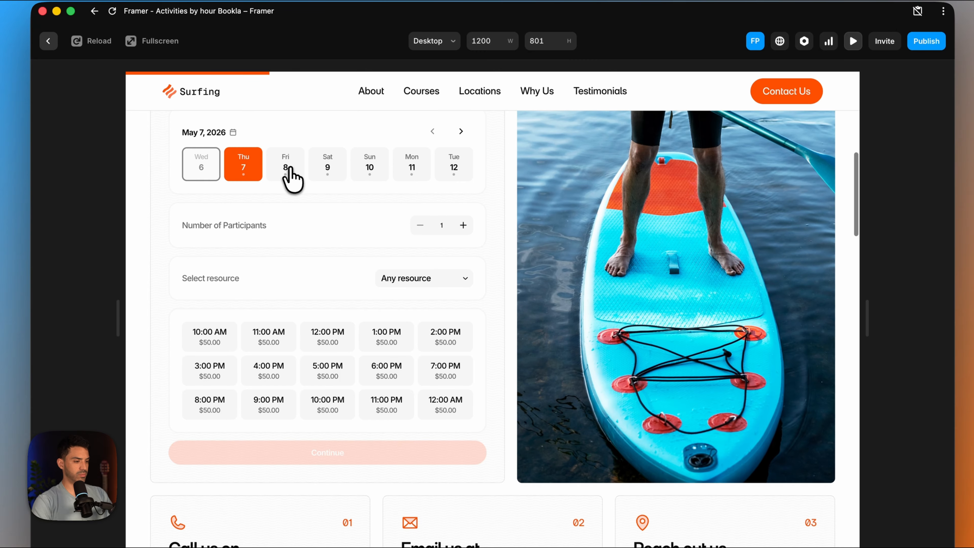
- Check the available time slots for each day from May 8 to May 12 in the preview
{"action": "left_click", "coordinate": [286, 168]}
{"action": "left_click", "coordinate": [332, 169]}
{"action": "left_click", "coordinate": [366, 173]}
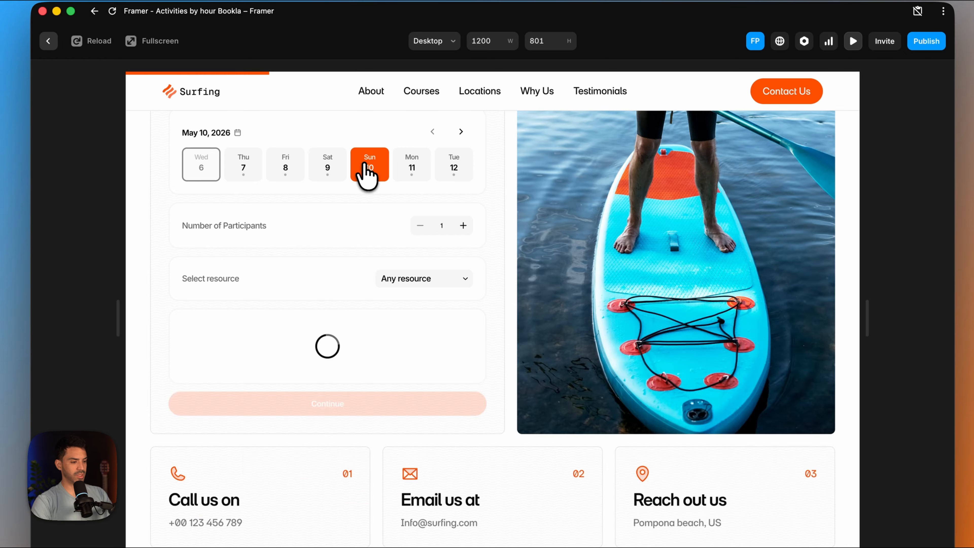
{"action": "left_click", "coordinate": [416, 177]}
{"action": "left_click", "coordinate": [458, 178]}
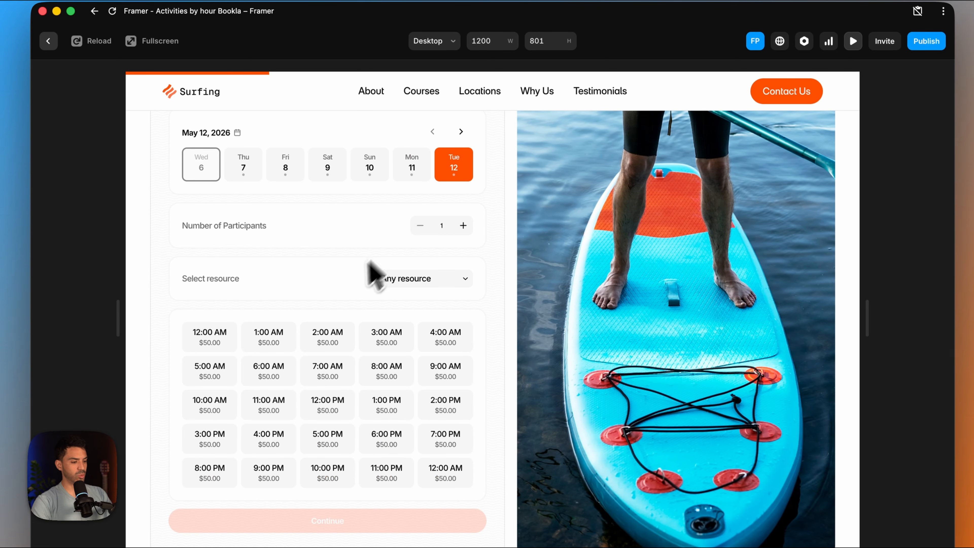
- Raise the number of participants to 4 and choose Thursday, May 7 as the booking date
{"action": "scroll", "coordinate": [368, 265], "scroll_direction": "down", "scroll_amount": 3}
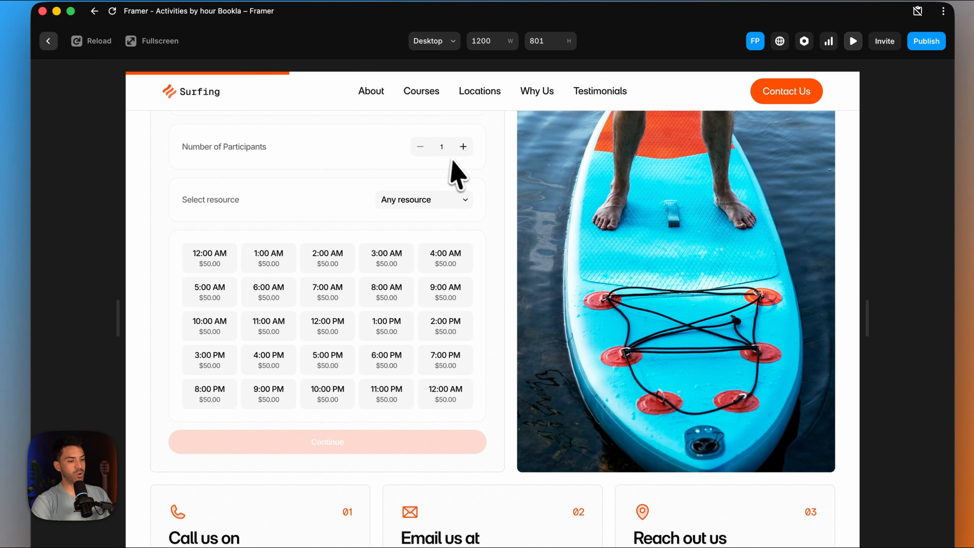
{"action": "left_click", "coordinate": [463, 147]}
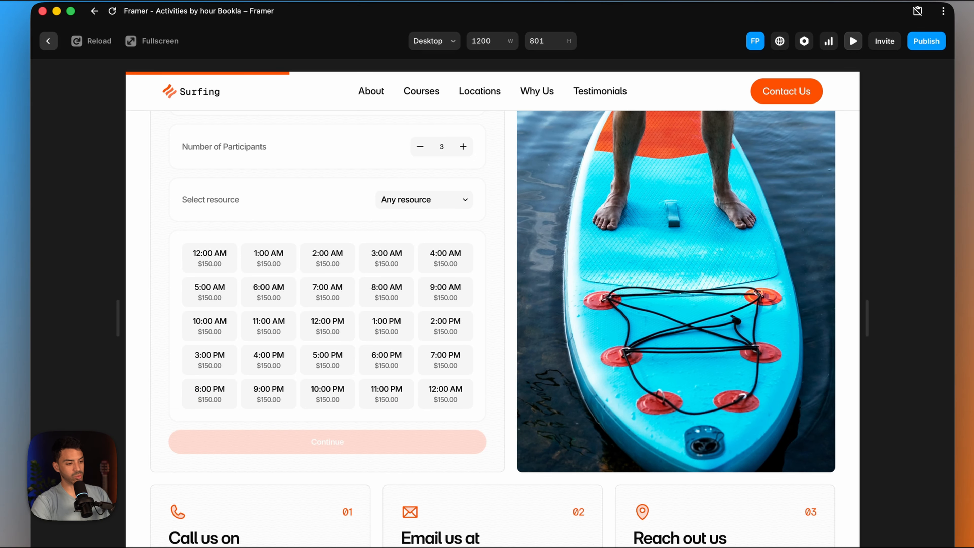
{"action": "left_click", "coordinate": [463, 147]}
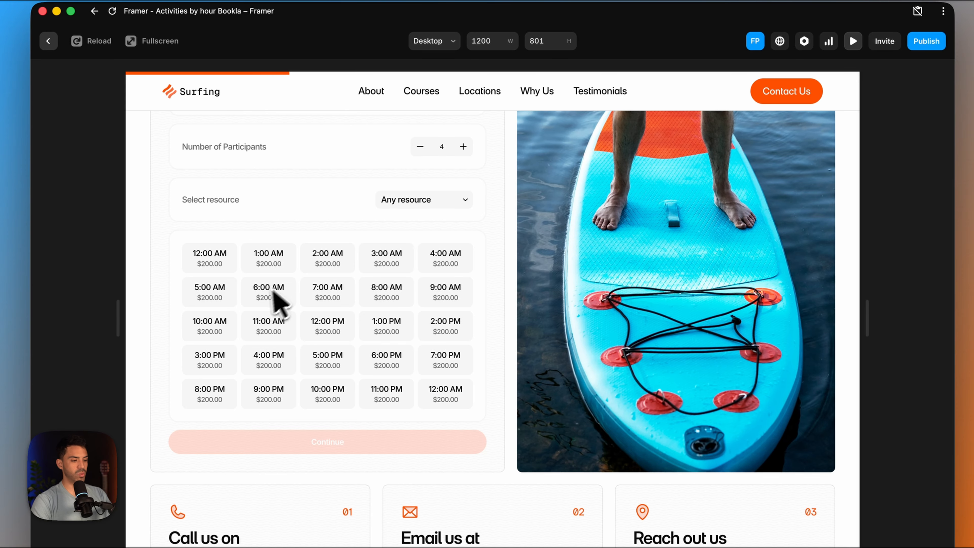
{"action": "scroll", "coordinate": [265, 284], "scroll_direction": "up", "scroll_amount": 1}
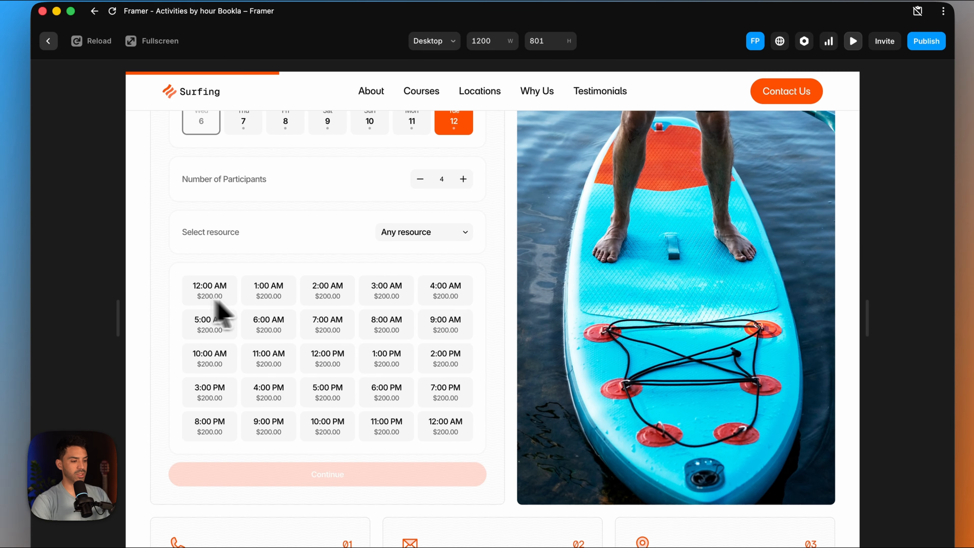
{"action": "scroll", "coordinate": [268, 307], "scroll_direction": "up", "scroll_amount": 1}
{"action": "left_click", "coordinate": [245, 162]}
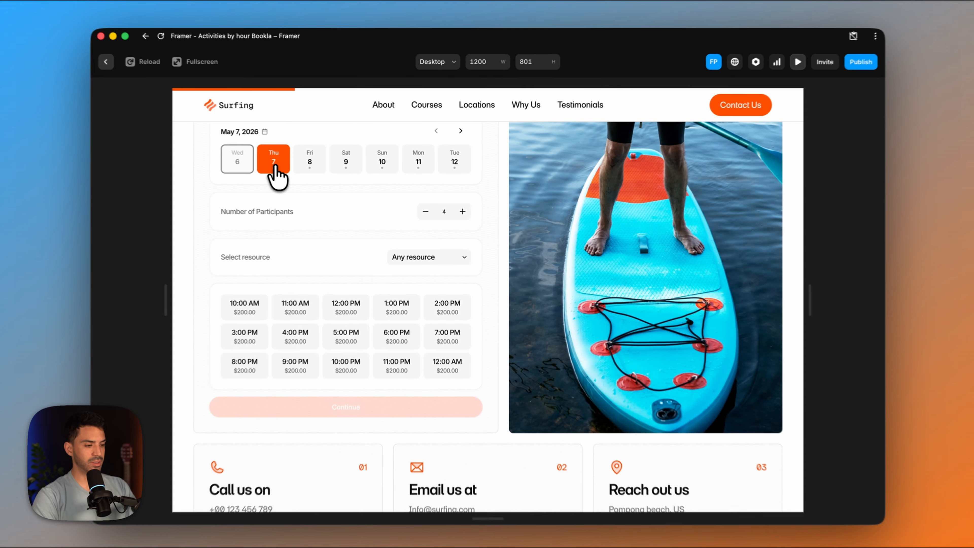
- Switch to the Bookla platform and change the Paddle surf 1 hr. service's booking policy to instant, saving it
{"action": "mouse_move", "coordinate": [525, 508]}
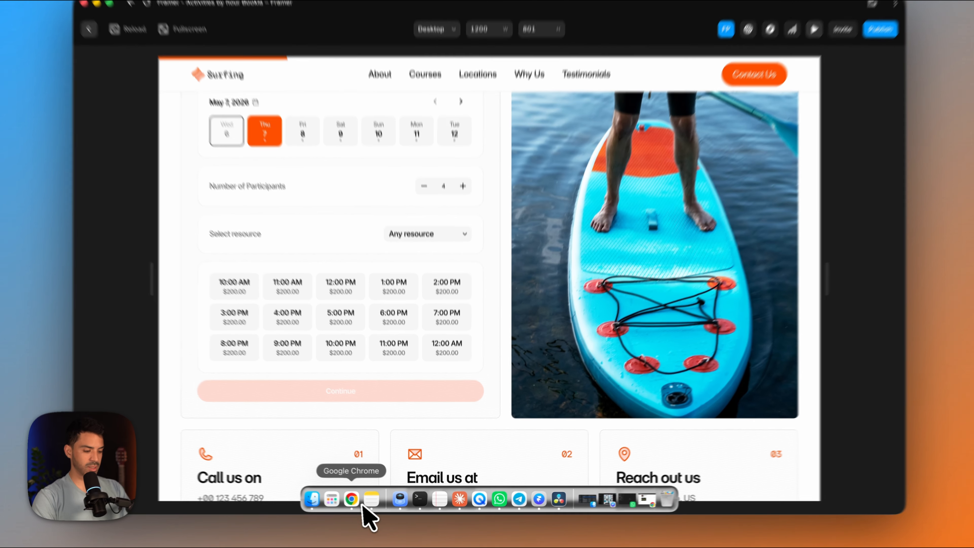
{"action": "left_click", "coordinate": [359, 500]}
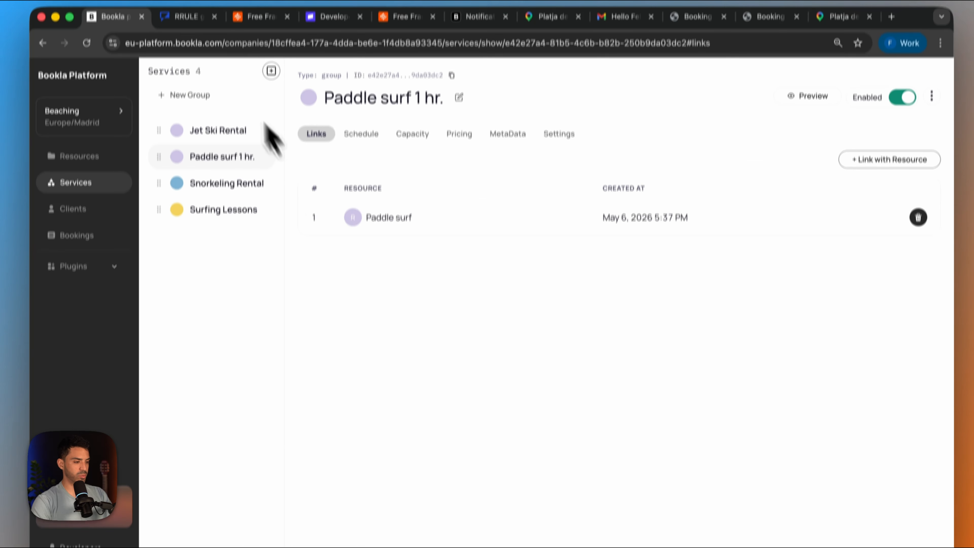
{"action": "left_click", "coordinate": [559, 153]}
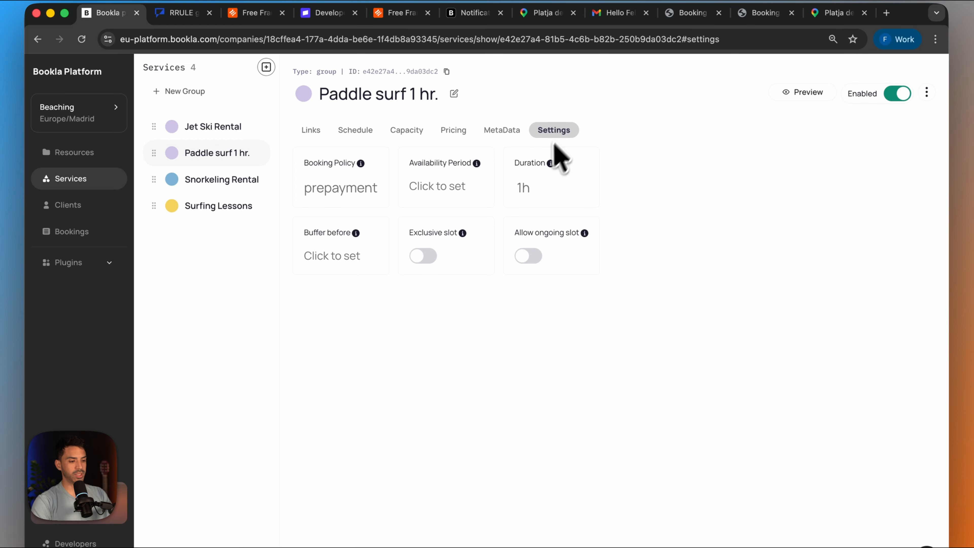
{"action": "left_click", "coordinate": [320, 200]}
{"action": "left_click", "coordinate": [431, 322]}
{"action": "key", "text": "Escape"}
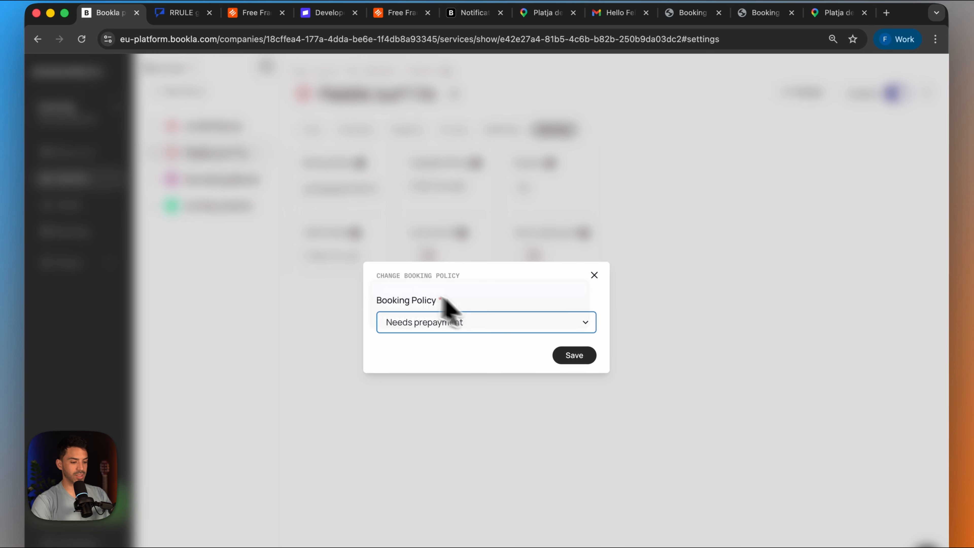
{"action": "left_click", "coordinate": [574, 355]}
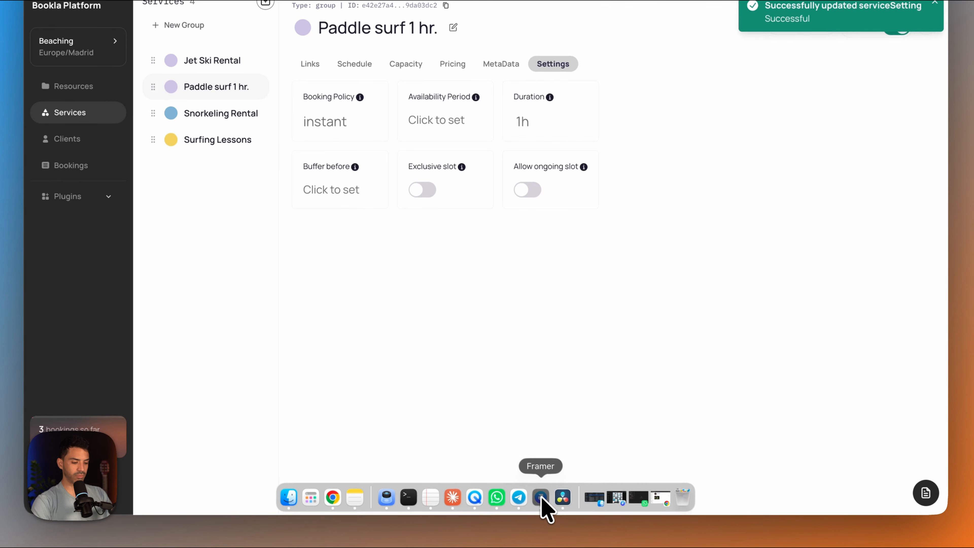
- Return to the Framer preview, set the number of participants to 7 and choose the 10:00 AM slot on May 7
{"action": "left_click", "coordinate": [542, 502]}
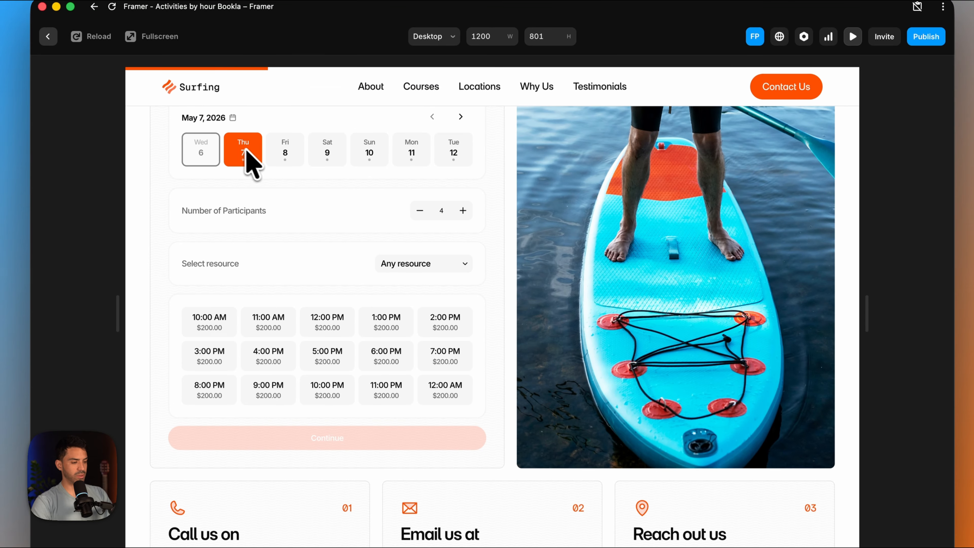
{"action": "left_click", "coordinate": [208, 333]}
{"action": "left_click", "coordinate": [466, 209]}
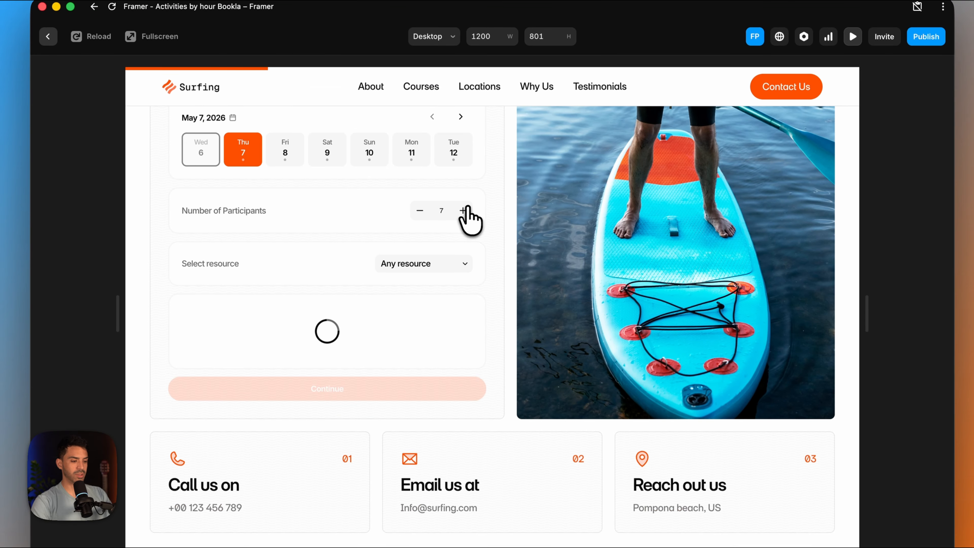
{"action": "left_click", "coordinate": [465, 209]}
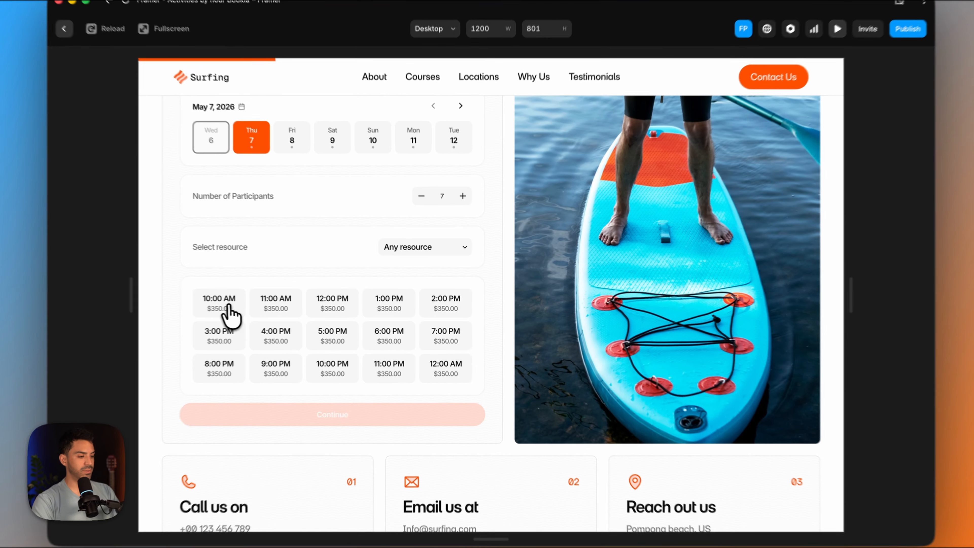
{"action": "left_click", "coordinate": [251, 303]}
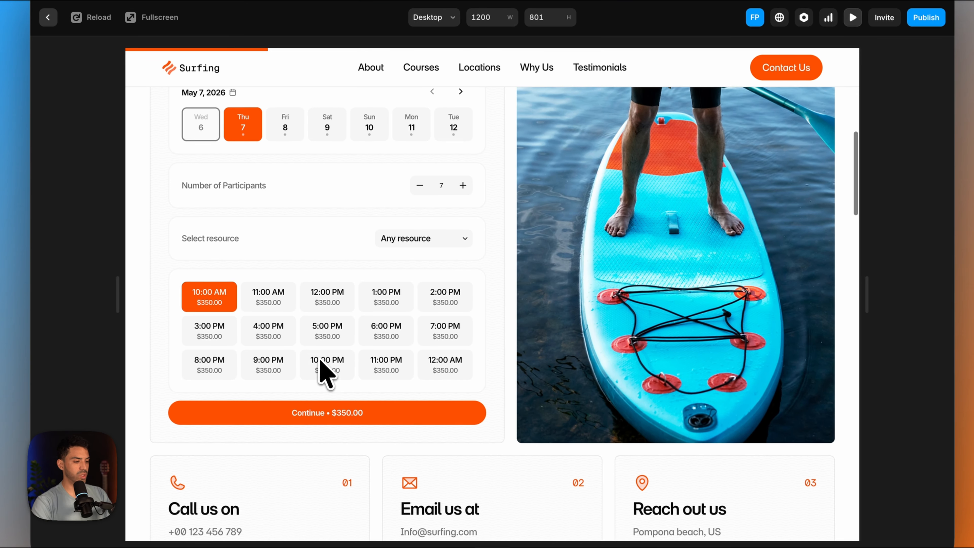
{"action": "scroll", "coordinate": [324, 375], "scroll_direction": "down", "scroll_amount": 1}
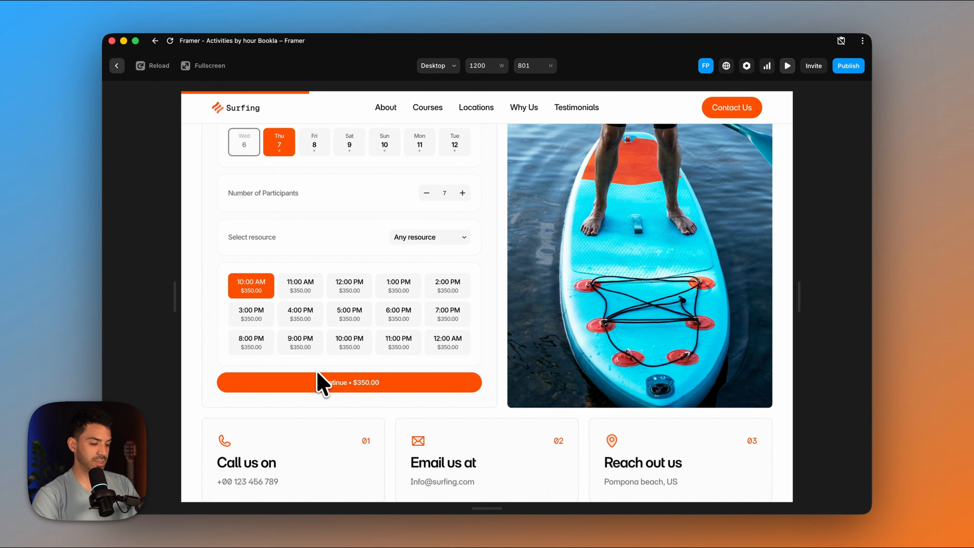
{"action": "scroll", "coordinate": [269, 318], "scroll_direction": "up", "scroll_amount": 1}
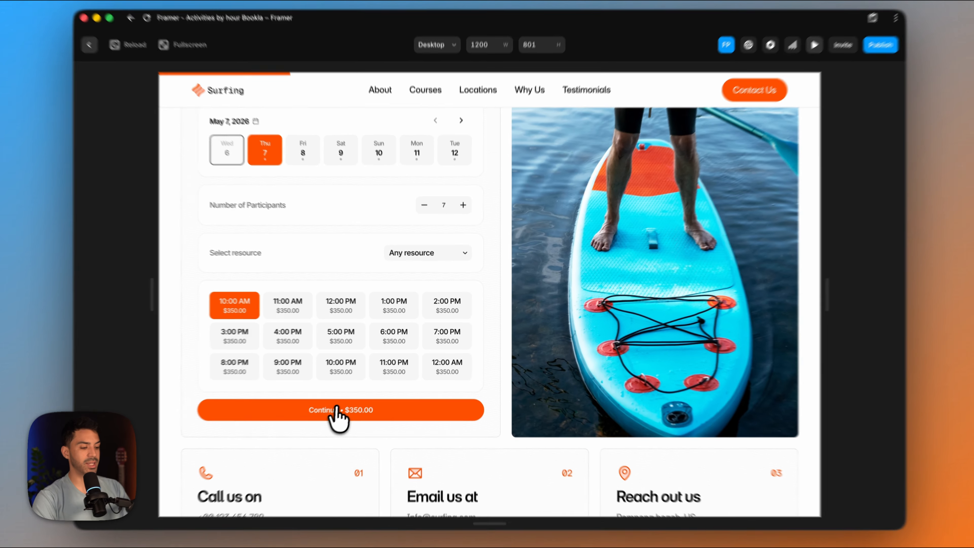
- Continue to the client's data form, fill in the client's name and e-mail, and make the test booking
{"action": "left_click", "coordinate": [335, 407]}
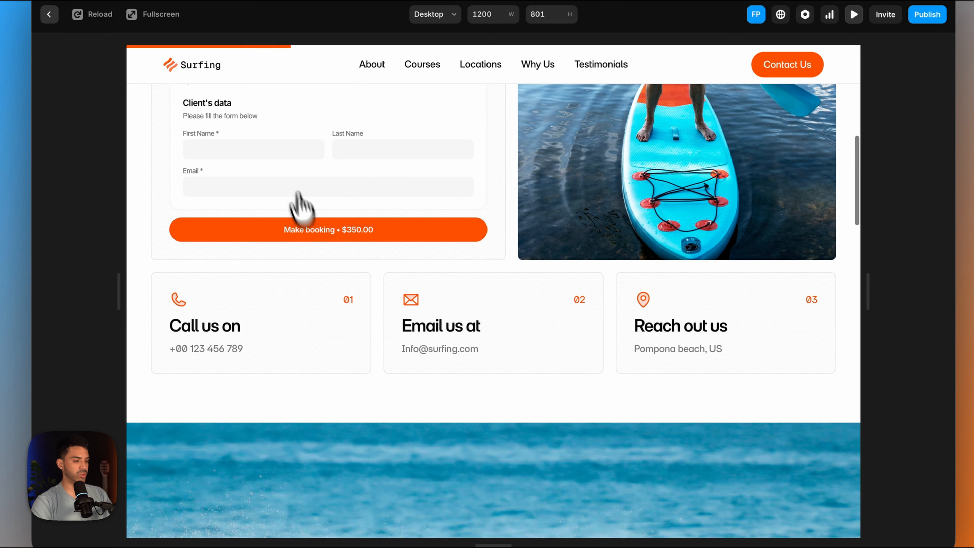
{"action": "left_click", "coordinate": [310, 182]}
{"action": "left_click", "coordinate": [284, 178]}
{"action": "left_click", "coordinate": [363, 153]}
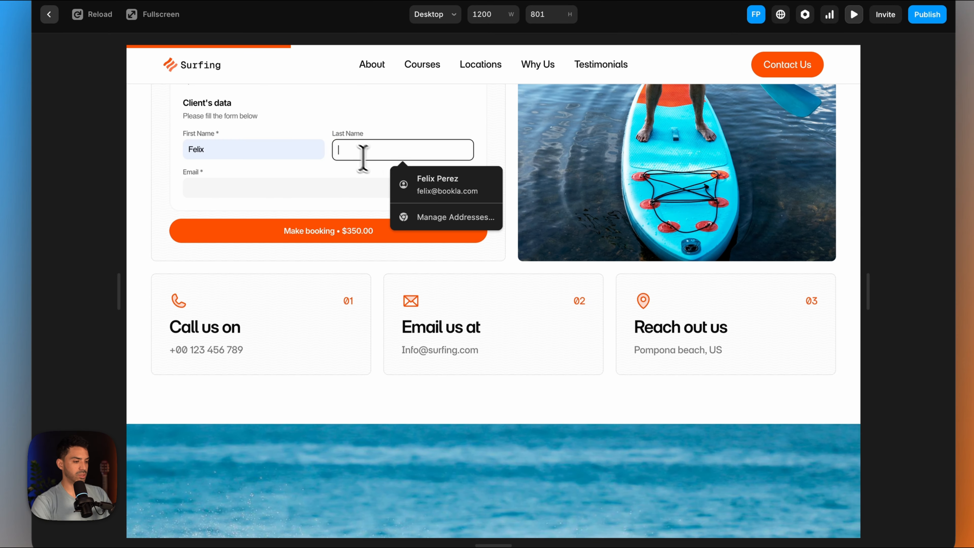
{"action": "left_click", "coordinate": [422, 198]}
{"action": "left_click", "coordinate": [389, 231]}
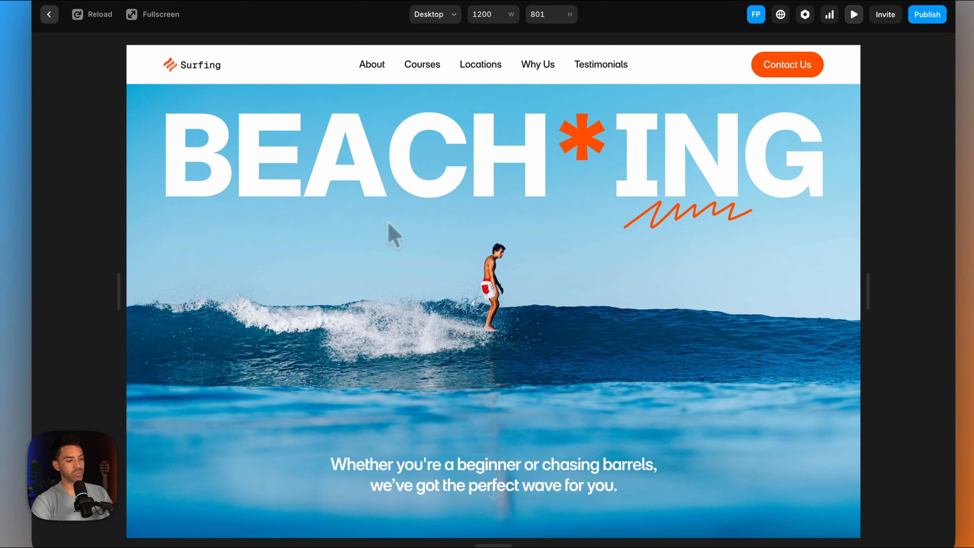
{"action": "scroll", "coordinate": [380, 232], "scroll_direction": "down", "scroll_amount": 10}
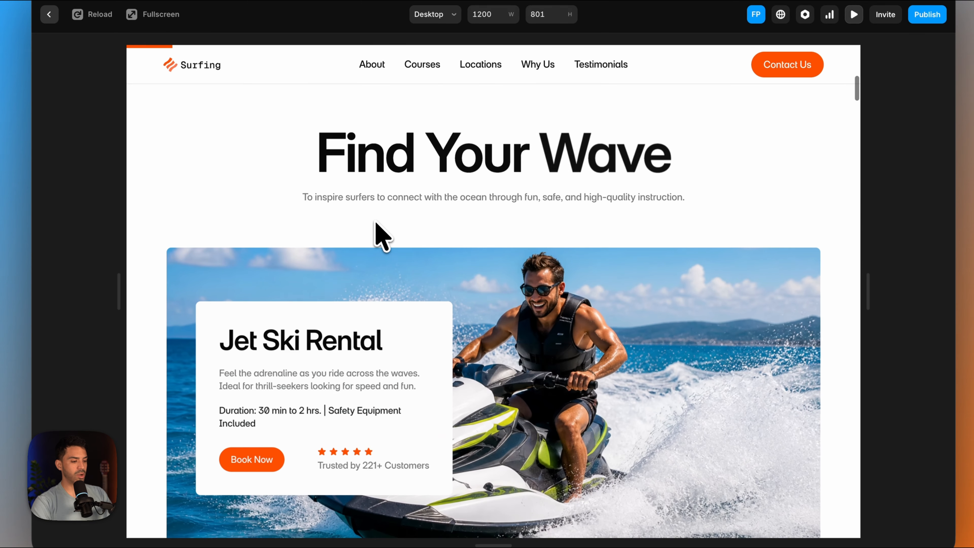
- Open the 1-hour paddle surf page from the preview's duration cards and choose the 10:00 AM slot on Thursday, May 7
{"action": "scroll", "coordinate": [376, 231], "scroll_direction": "down", "scroll_amount": 10}
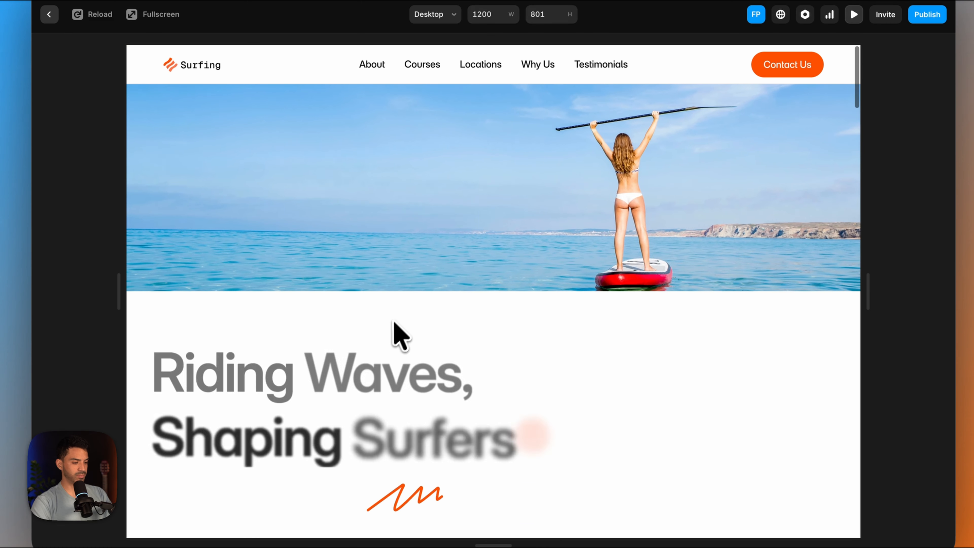
{"action": "scroll", "coordinate": [395, 339], "scroll_direction": "down", "scroll_amount": 10}
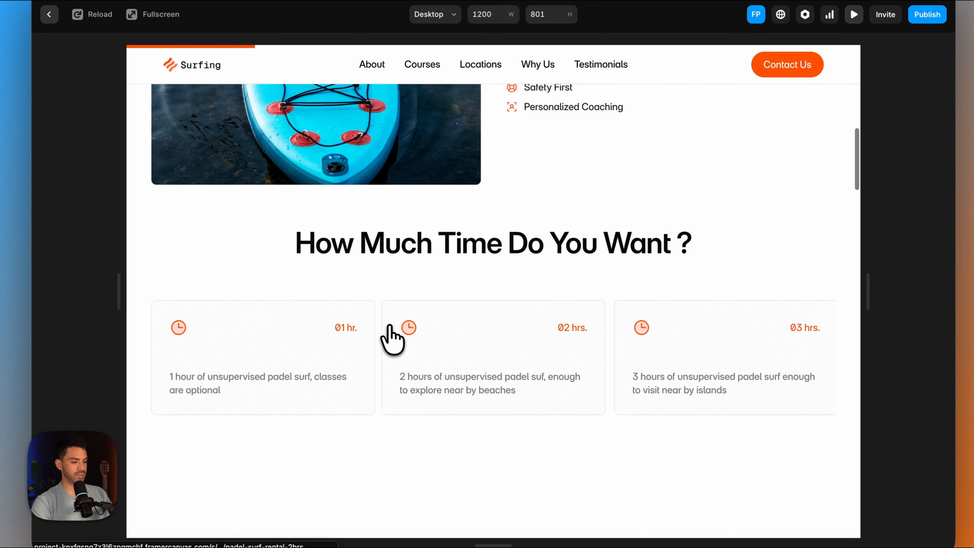
{"action": "left_click", "coordinate": [255, 336]}
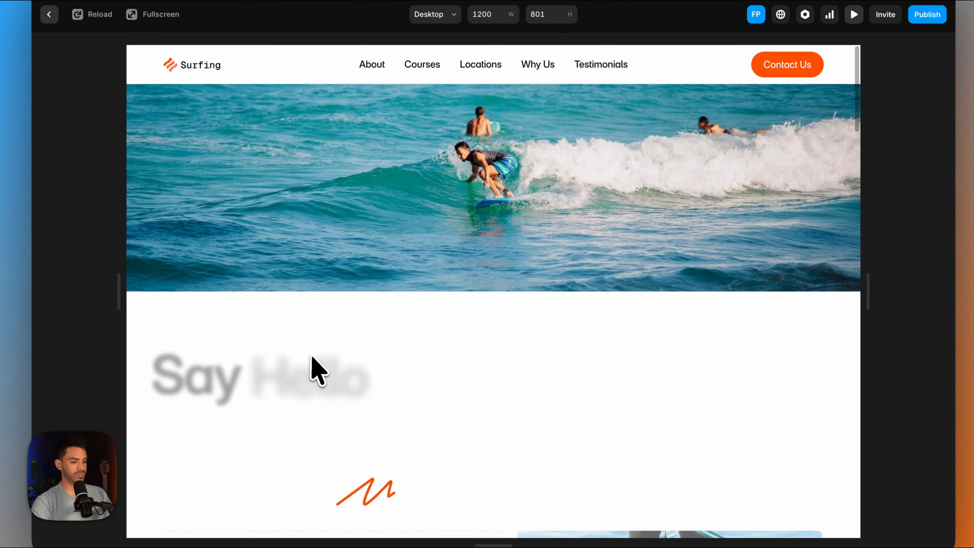
{"action": "scroll", "coordinate": [315, 369], "scroll_direction": "down", "scroll_amount": 5}
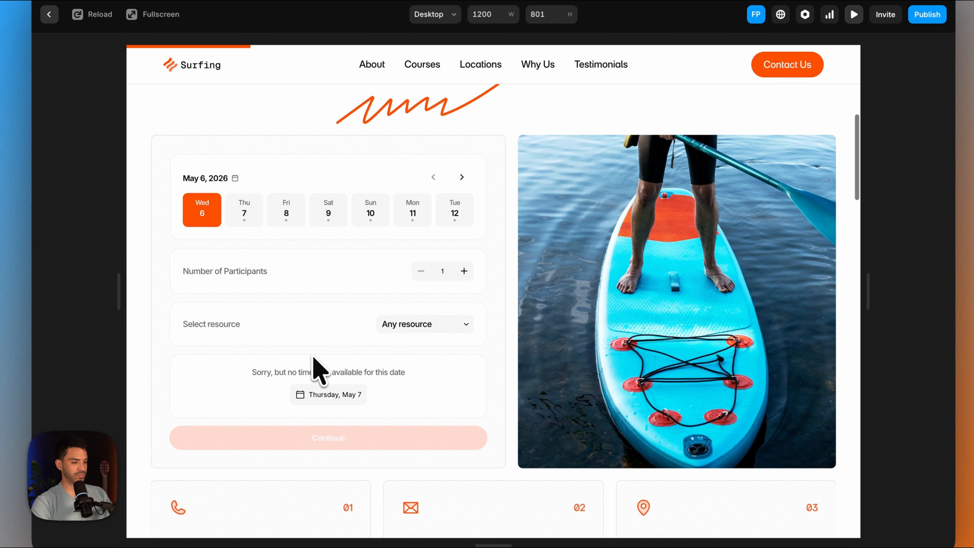
{"action": "left_click", "coordinate": [241, 215]}
{"action": "scroll", "coordinate": [246, 363], "scroll_direction": "down", "scroll_amount": 2}
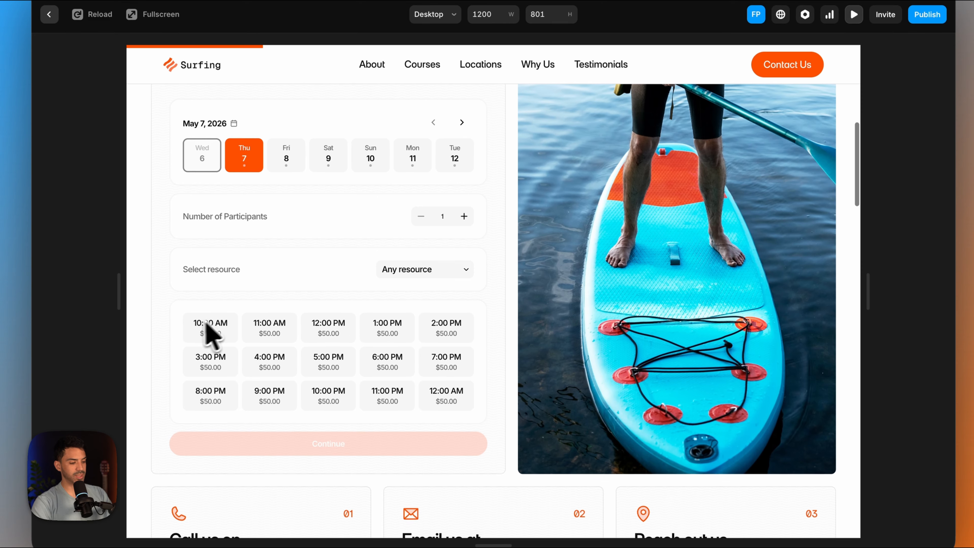
{"action": "left_click", "coordinate": [213, 334]}
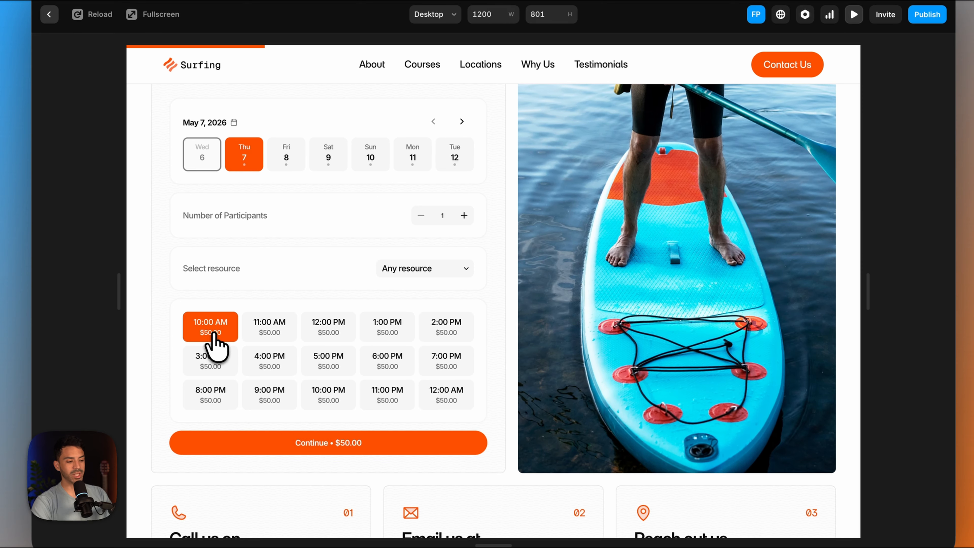
- Test the slot availability by raising the number of participants to 4, and select the 11:00 AM slot
{"action": "left_click", "coordinate": [463, 216]}
{"action": "left_click", "coordinate": [210, 325]}
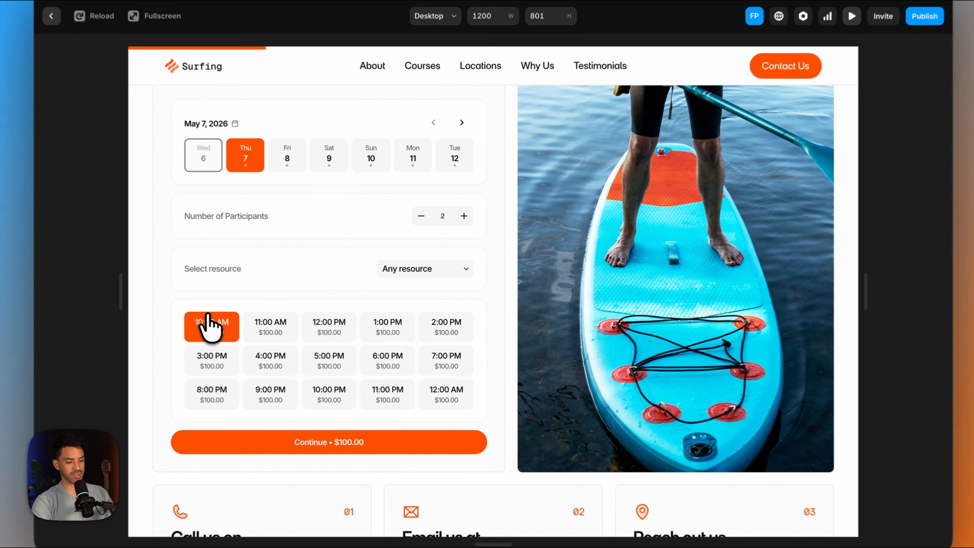
{"action": "left_click", "coordinate": [462, 215]}
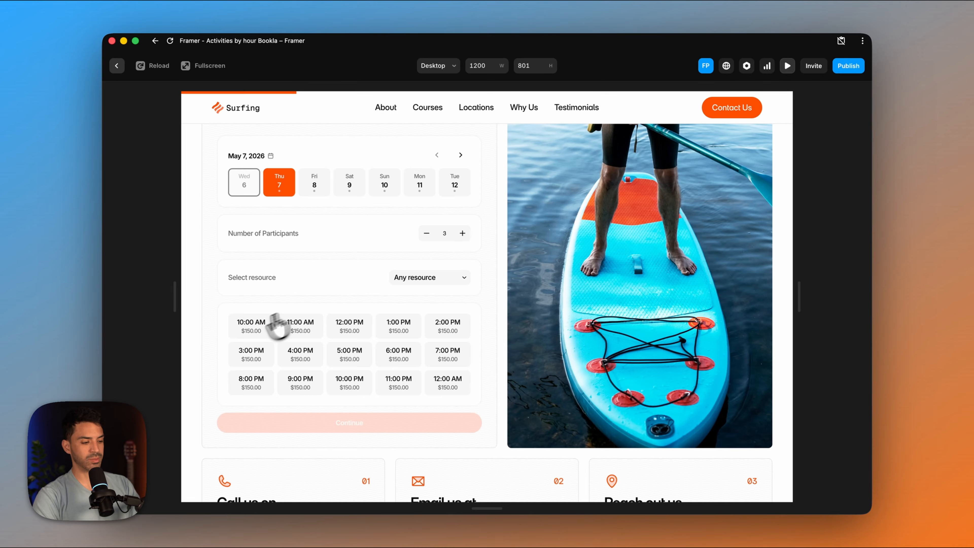
{"action": "left_click", "coordinate": [249, 330]}
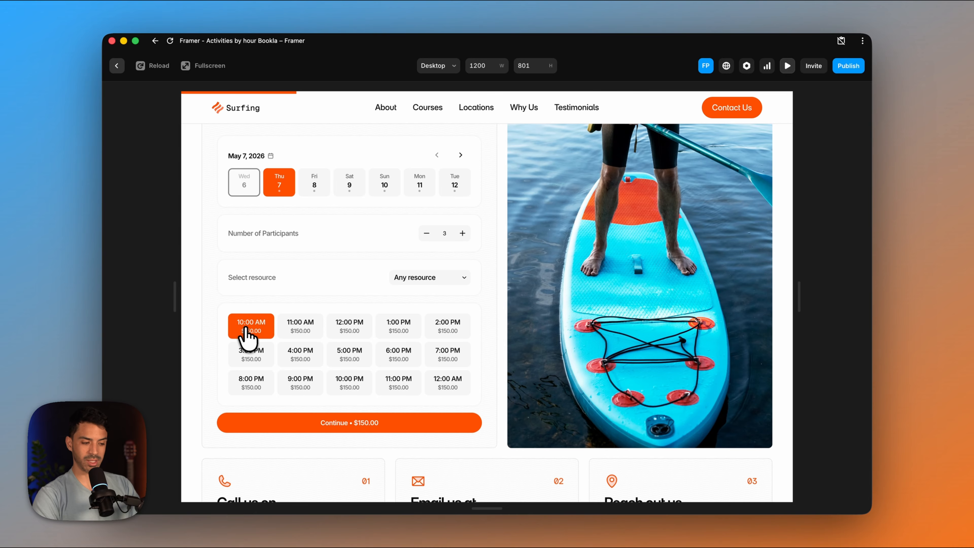
{"action": "left_click", "coordinate": [463, 233]}
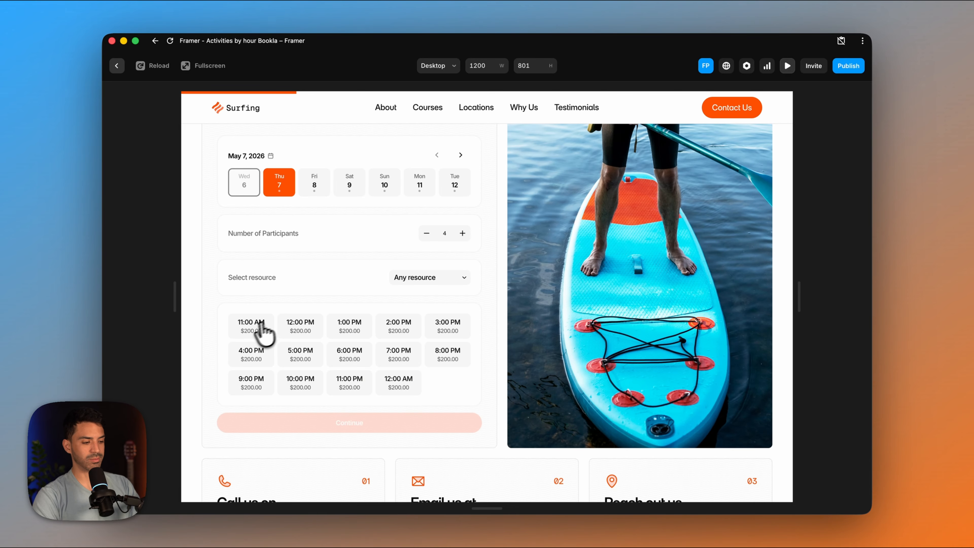
{"action": "left_click", "coordinate": [255, 334]}
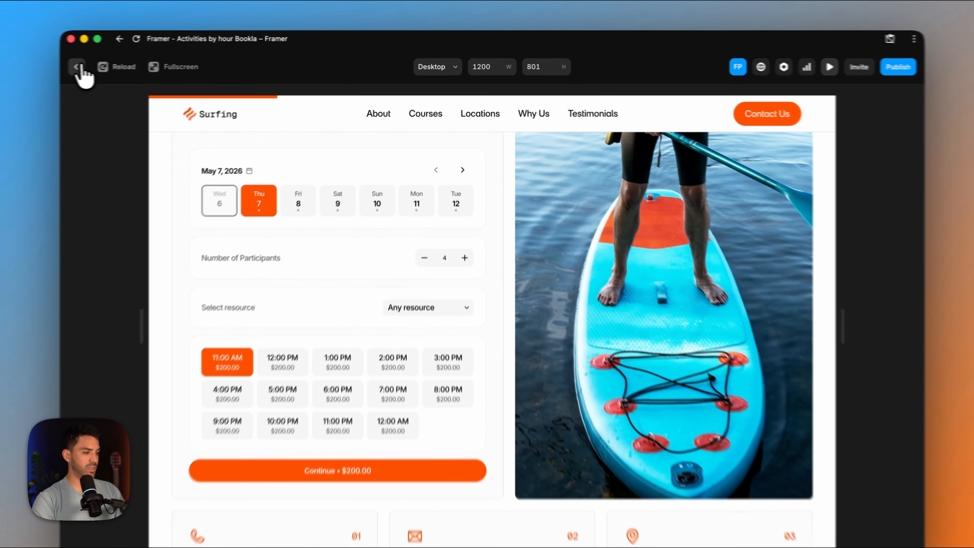
- Leave the preview, switch to the Bookla platform and begin a new service named Paddle Surf 2 hrs
{"action": "left_click", "coordinate": [117, 66]}
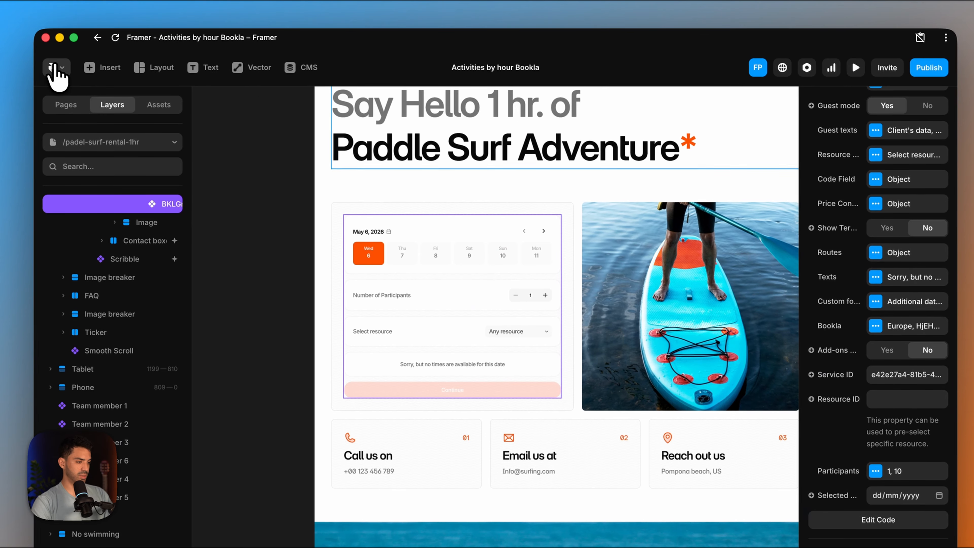
{"action": "left_click", "coordinate": [360, 505]}
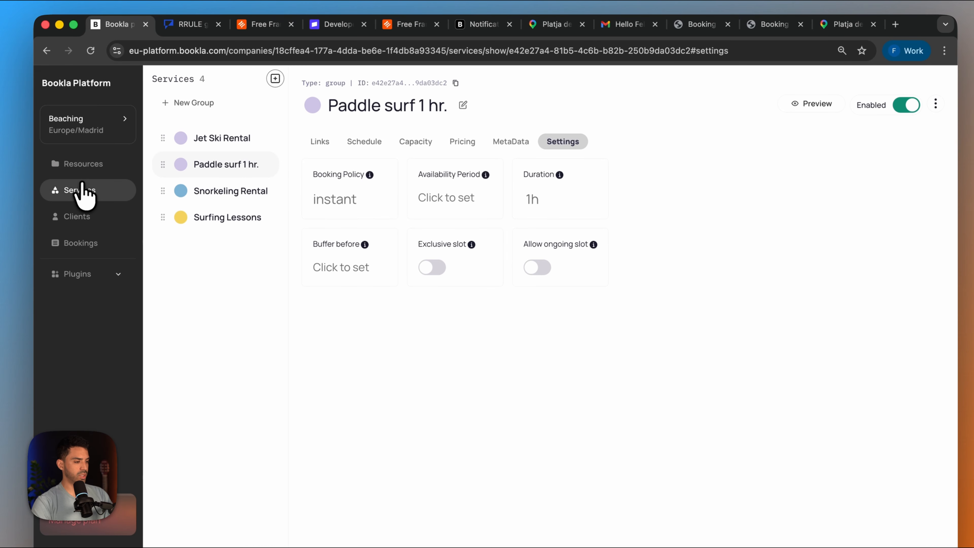
{"action": "left_click", "coordinate": [72, 113]}
{"action": "left_click", "coordinate": [275, 79]}
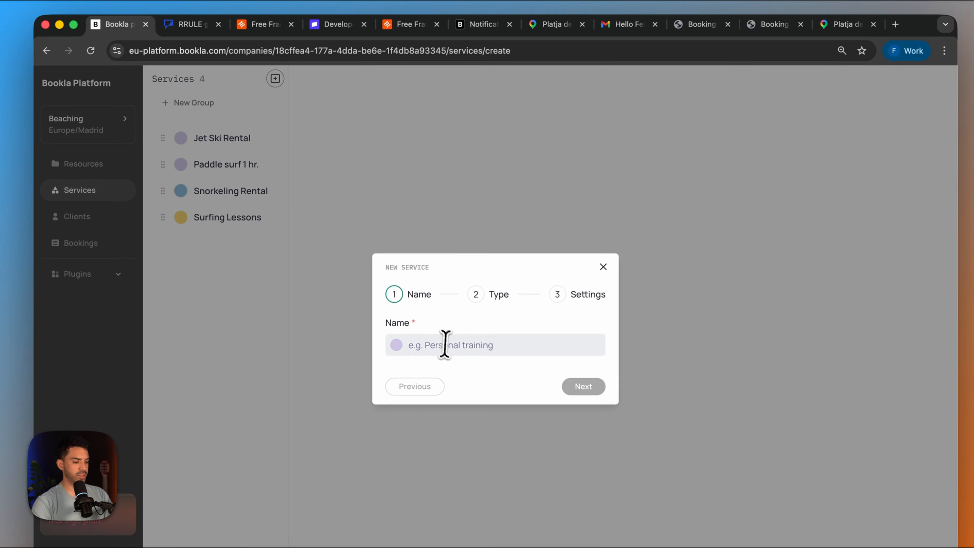
{"action": "left_click", "coordinate": [445, 345]}
{"action": "type", "text": "Paddle surf"}
{"action": "left_click", "coordinate": [461, 372]}
{"action": "left_click", "coordinate": [577, 386]}
- Create it as a group service lasting 2 hours with instant booking, and link it with the Paddle surf resource
{"action": "left_click", "coordinate": [571, 437]}
{"action": "left_click", "coordinate": [427, 275]}
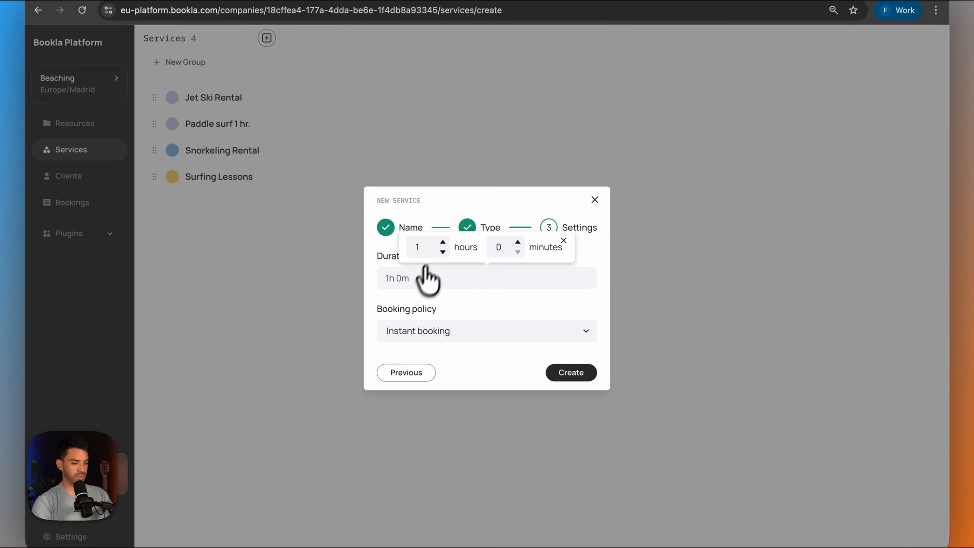
{"action": "left_click", "coordinate": [453, 287]}
{"action": "left_click", "coordinate": [572, 372]}
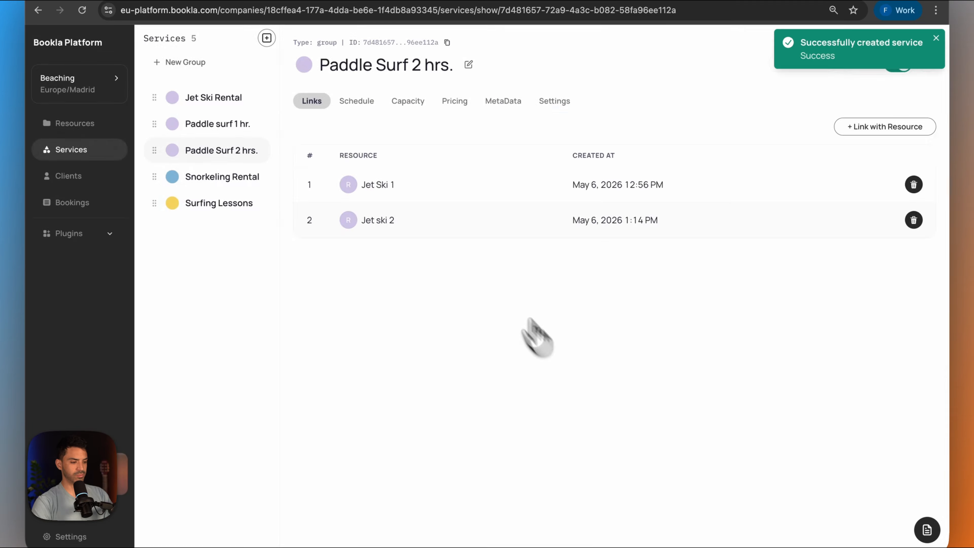
{"action": "left_click", "coordinate": [353, 321]}
{"action": "left_click", "coordinate": [576, 392]}
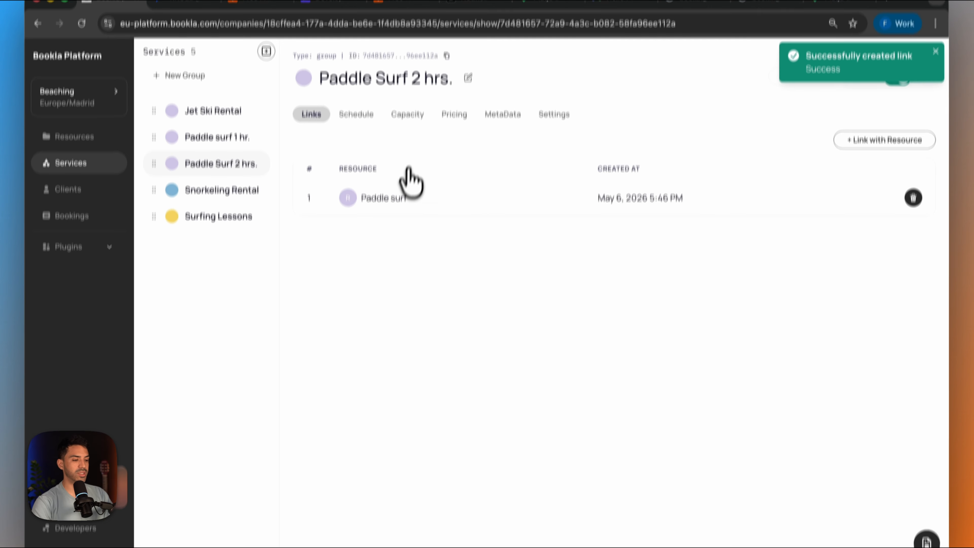
- Begin a new schedule slot for Paddle Surf 2 hrs. with its start set to 07/05/2026 at 10:00
{"action": "left_click", "coordinate": [355, 102]}
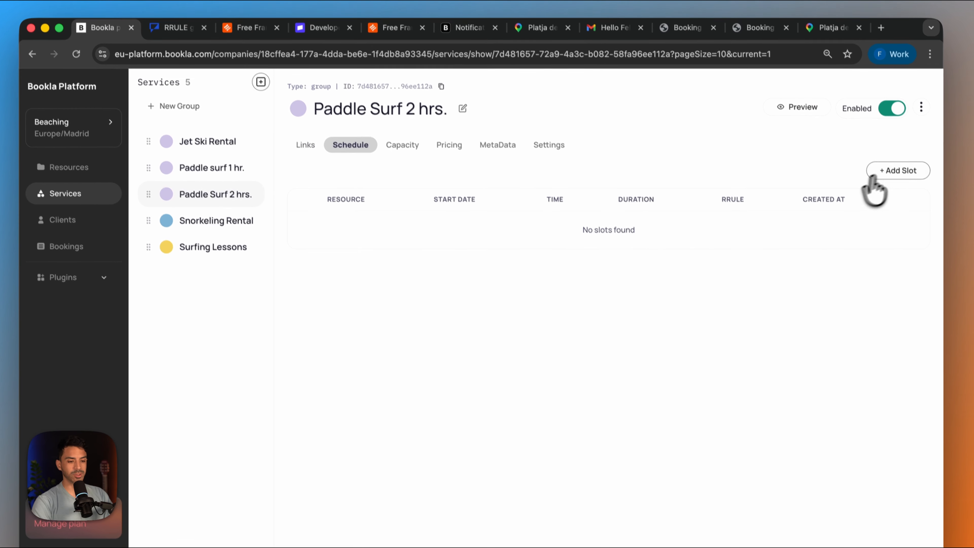
{"action": "left_click", "coordinate": [896, 185]}
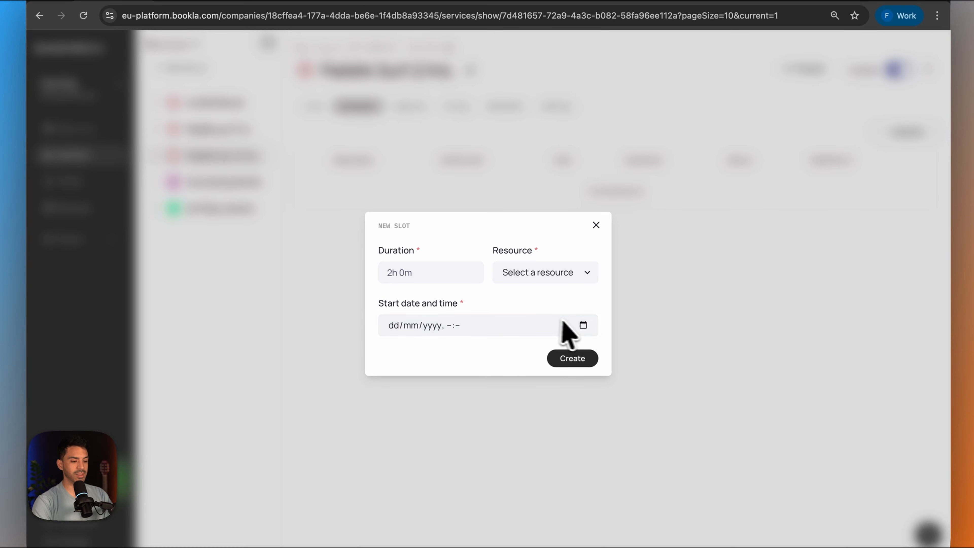
{"action": "left_click", "coordinate": [576, 324]}
{"action": "left_click", "coordinate": [584, 325]}
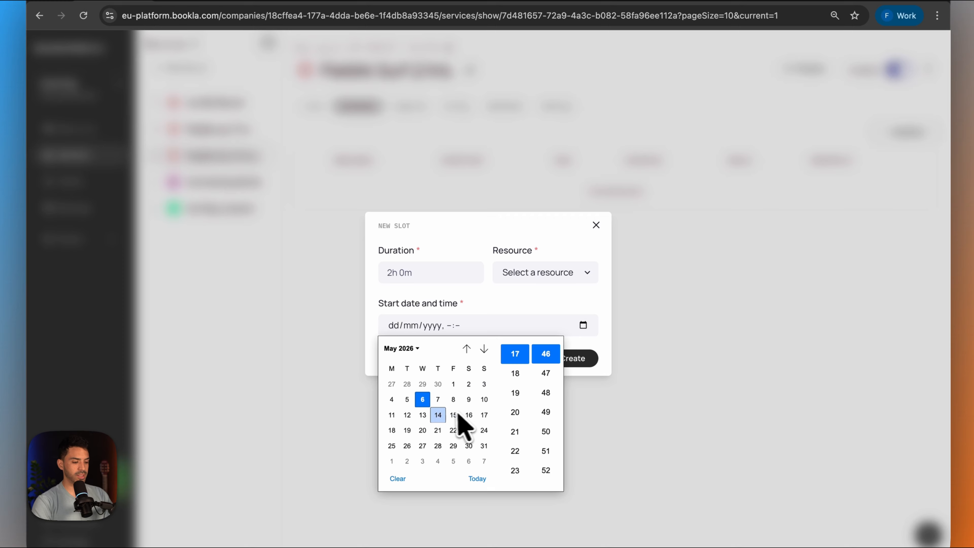
{"action": "left_click", "coordinate": [438, 399]}
{"action": "scroll", "coordinate": [518, 435], "scroll_direction": "down", "scroll_amount": 3}
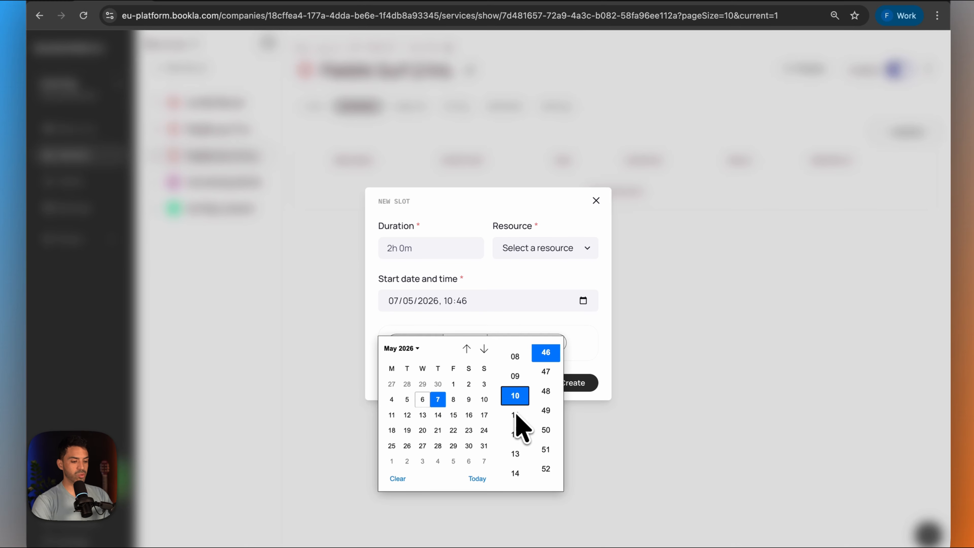
{"action": "scroll", "coordinate": [547, 396], "scroll_direction": "down", "scroll_amount": 2}
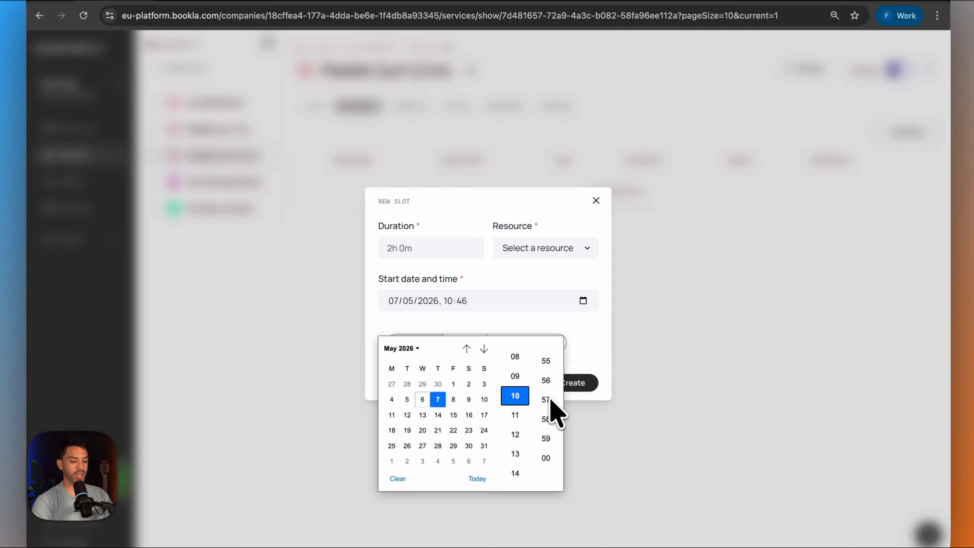
{"action": "left_click", "coordinate": [579, 334]}
- Choose custom recurrence for the slot and generate the rule FREQ=HOURLY;INTERVAL=2 in Textmagic's RRULE generator, selecting it for copying
{"action": "left_click", "coordinate": [526, 343]}
{"action": "left_click", "coordinate": [543, 349]}
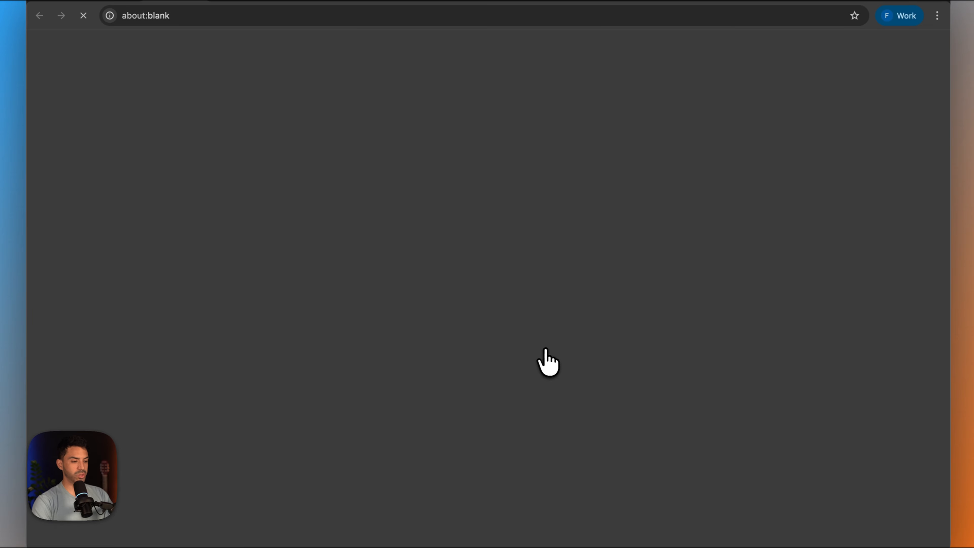
{"action": "left_click", "coordinate": [346, 304]}
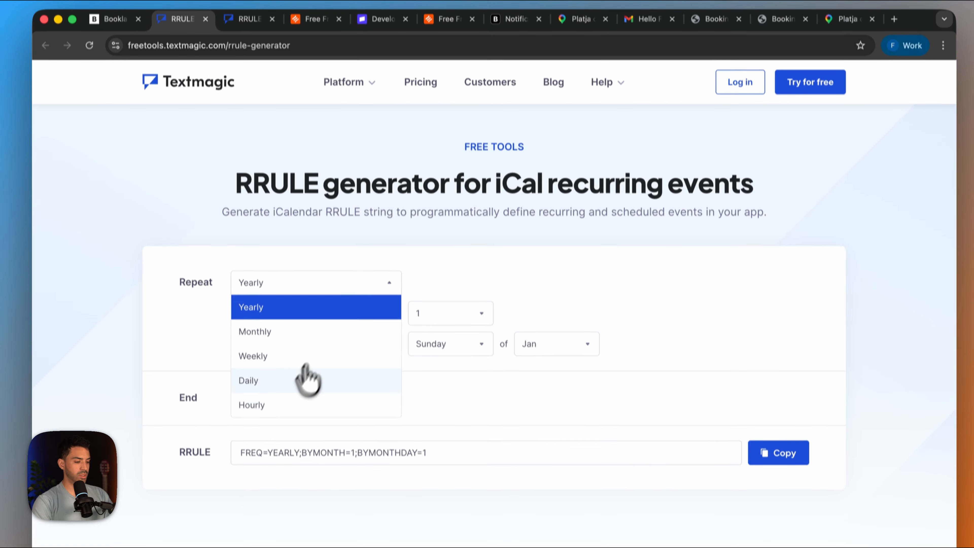
{"action": "left_click", "coordinate": [289, 428]}
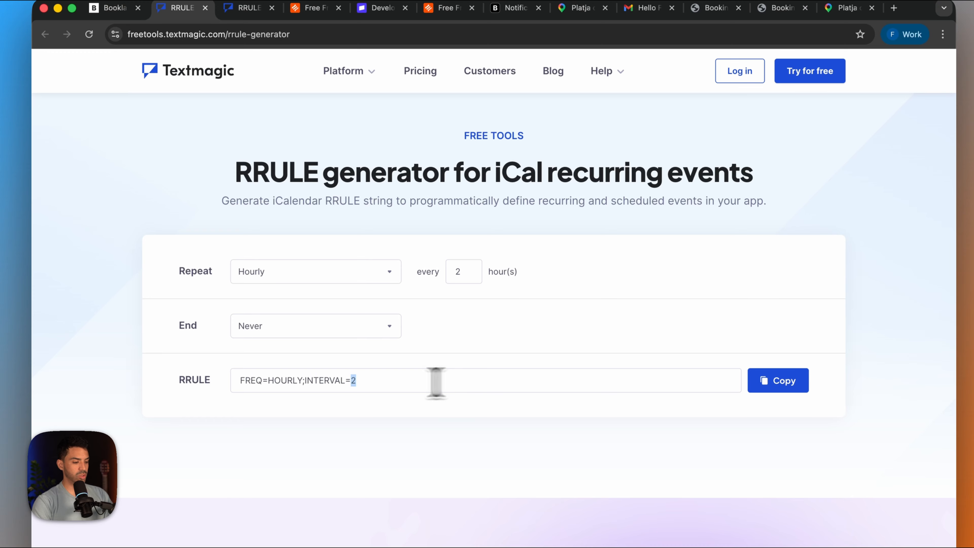
{"action": "left_click_drag", "start_coordinate": [436, 383], "coordinate": [159, 377]}
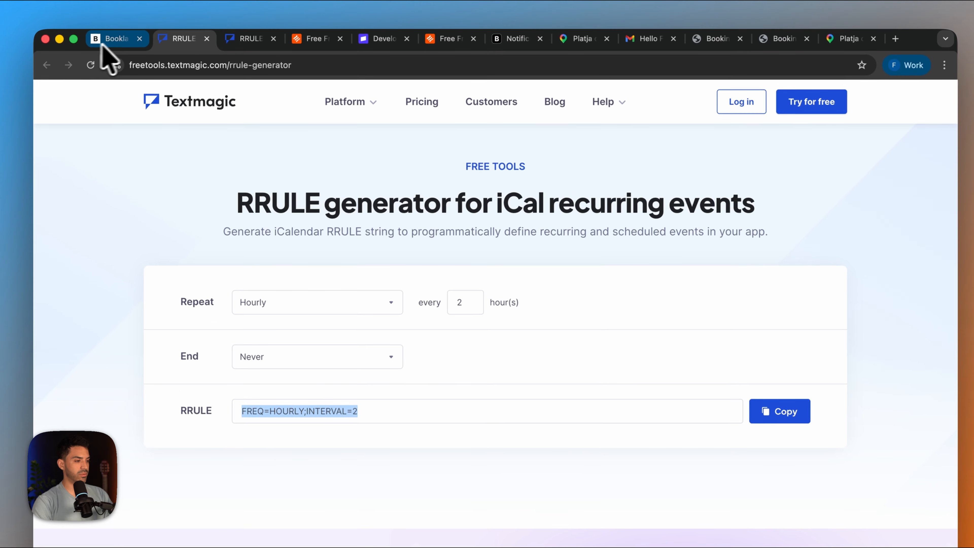
- Return to Bookla, enter the copied recurrence rule and create the slot for the Paddle surf resource
{"action": "left_click", "coordinate": [102, 7]}
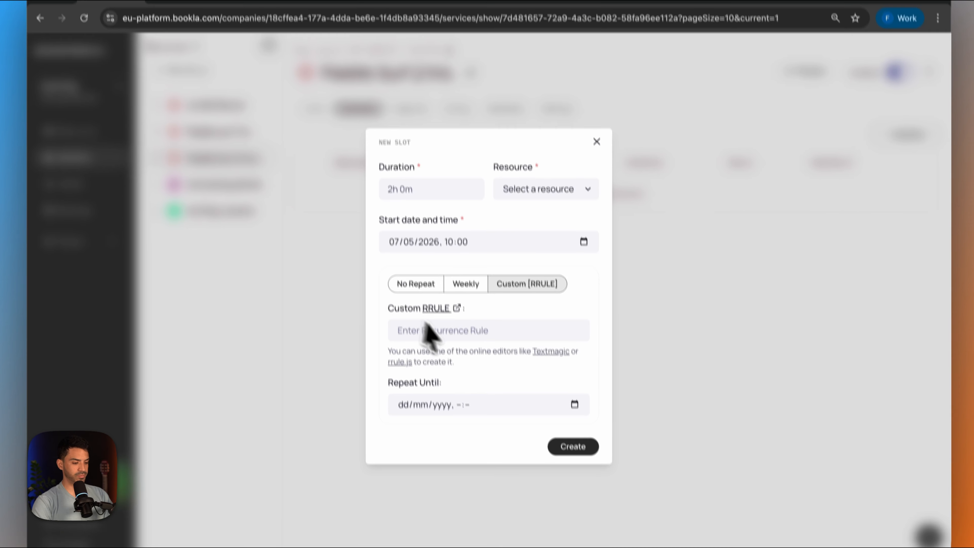
{"action": "left_click", "coordinate": [457, 329]}
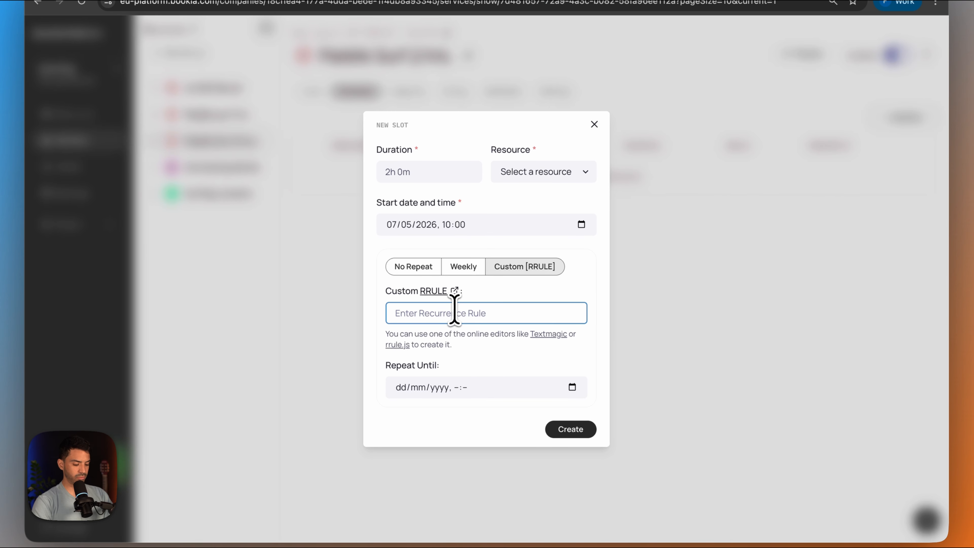
{"action": "left_click", "coordinate": [571, 430]}
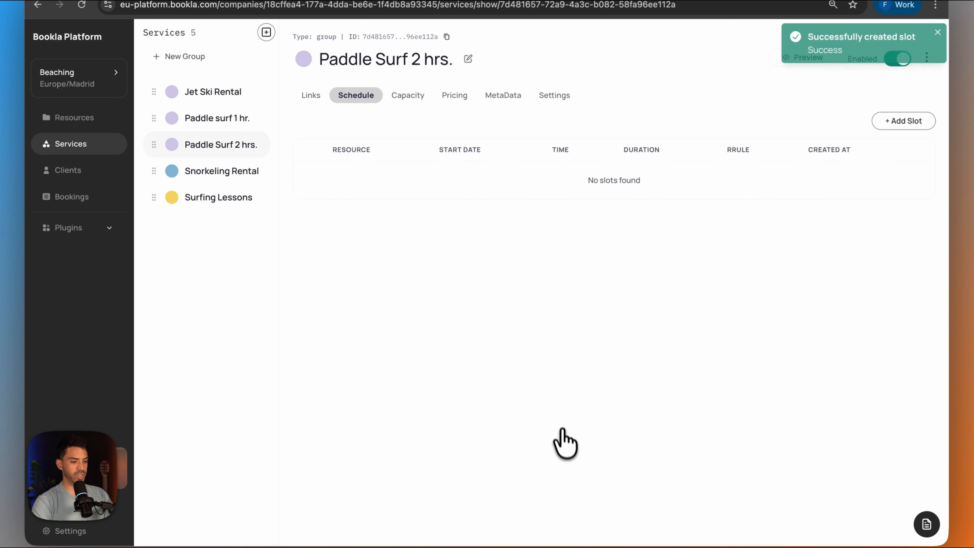
- Create a capacity rule for Paddle Surf 2 hrs., entering its number of spots and keeping priority 1
{"action": "left_click", "coordinate": [412, 98]}
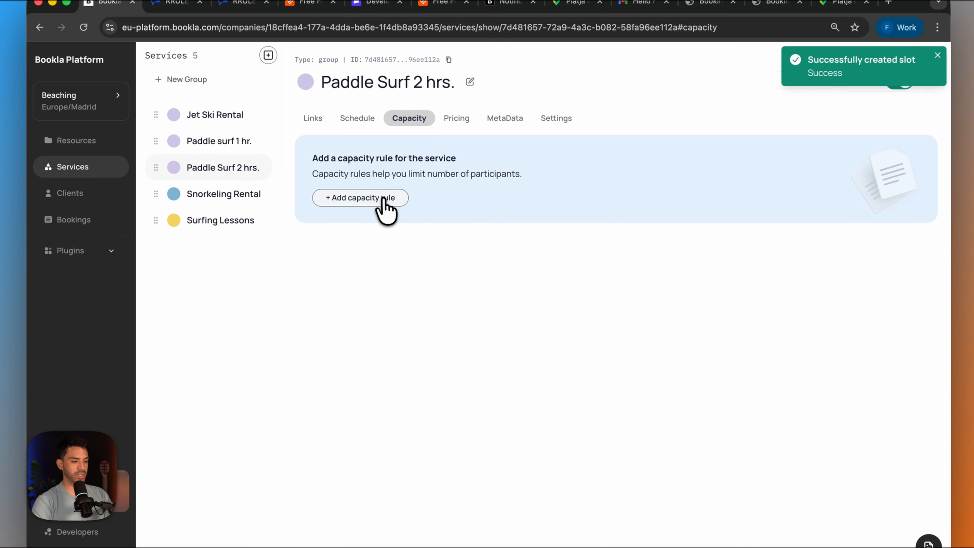
{"action": "left_click", "coordinate": [383, 199]}
{"action": "left_click", "coordinate": [431, 249]}
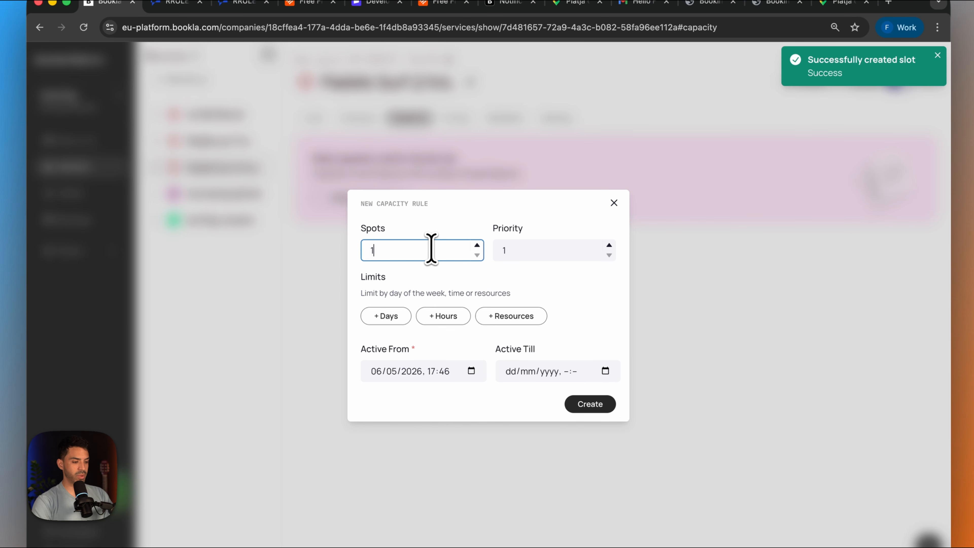
{"action": "left_click", "coordinate": [589, 404]}
- Set the pricing currency of Paddle Surf 2 hrs. to US dollar and save it
{"action": "left_click", "coordinate": [456, 118]}
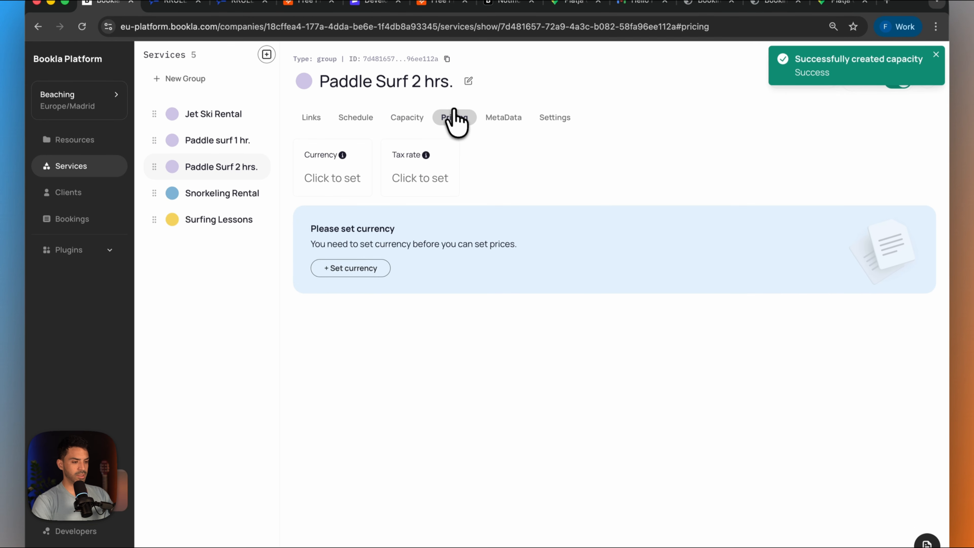
{"action": "left_click", "coordinate": [328, 175]}
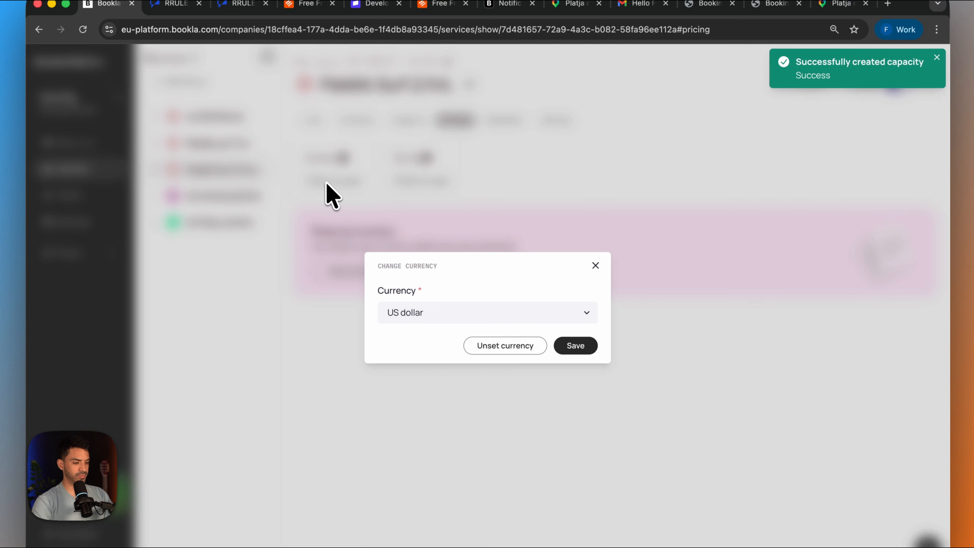
{"action": "left_click", "coordinate": [494, 312]}
{"action": "left_click", "coordinate": [498, 325]}
{"action": "left_click", "coordinate": [575, 346]}
- Set the service's tax rate to 15% inclusive and create a price rule of 90.00
{"action": "left_click", "coordinate": [399, 180]}
{"action": "left_click", "coordinate": [397, 301]}
{"action": "left_click", "coordinate": [574, 356]}
{"action": "left_click", "coordinate": [350, 339]}
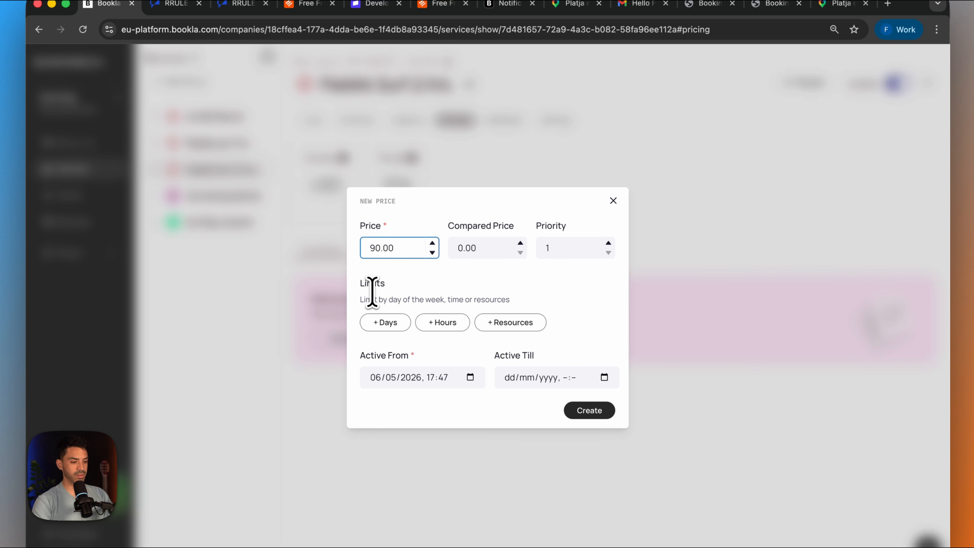
{"action": "left_click", "coordinate": [589, 411]}
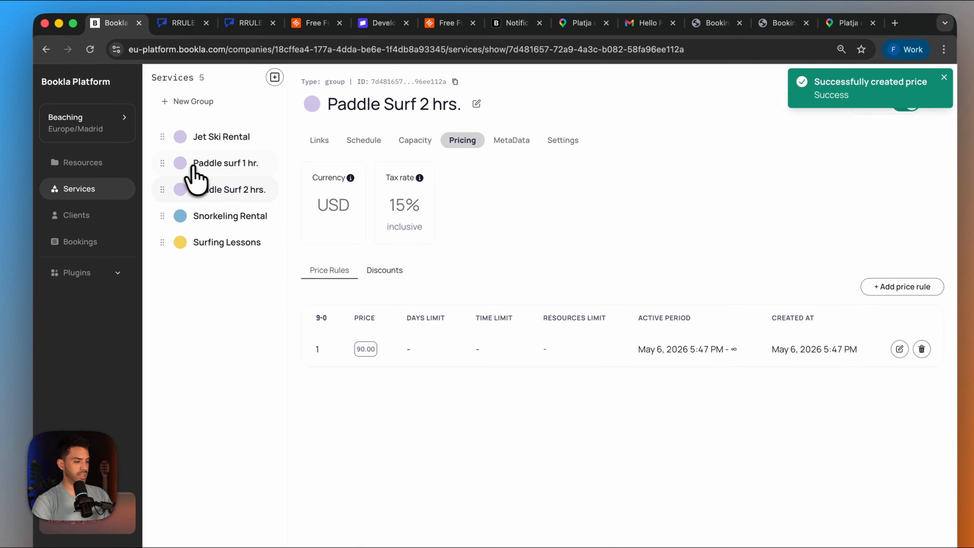
- Begin another new service and name it Paddle Surf 3 hrs
{"action": "left_click", "coordinate": [274, 76]}
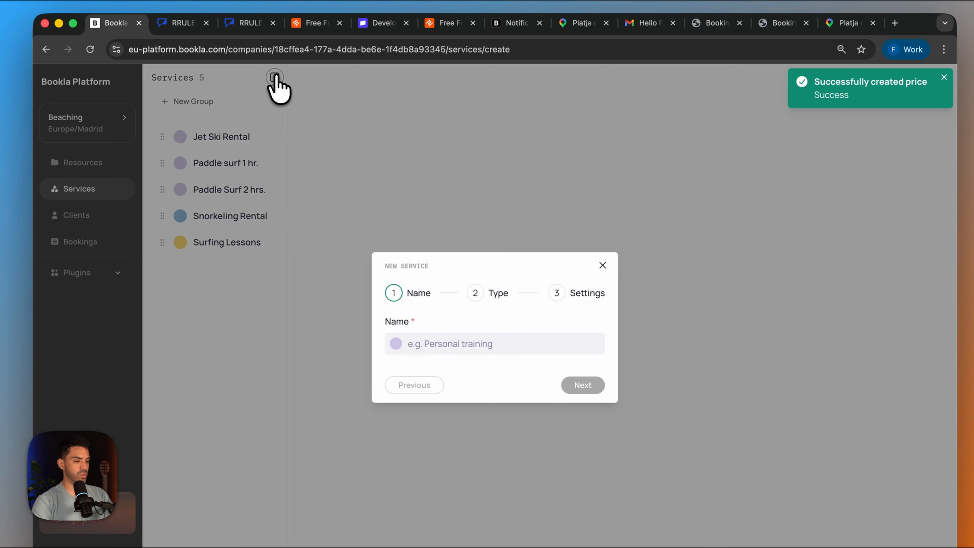
{"action": "left_click", "coordinate": [445, 342]}
{"action": "type", "text": "pa"}
{"action": "left_click", "coordinate": [487, 395]}
{"action": "left_click", "coordinate": [461, 344]}
{"action": "key", "text": "BackSpace"}
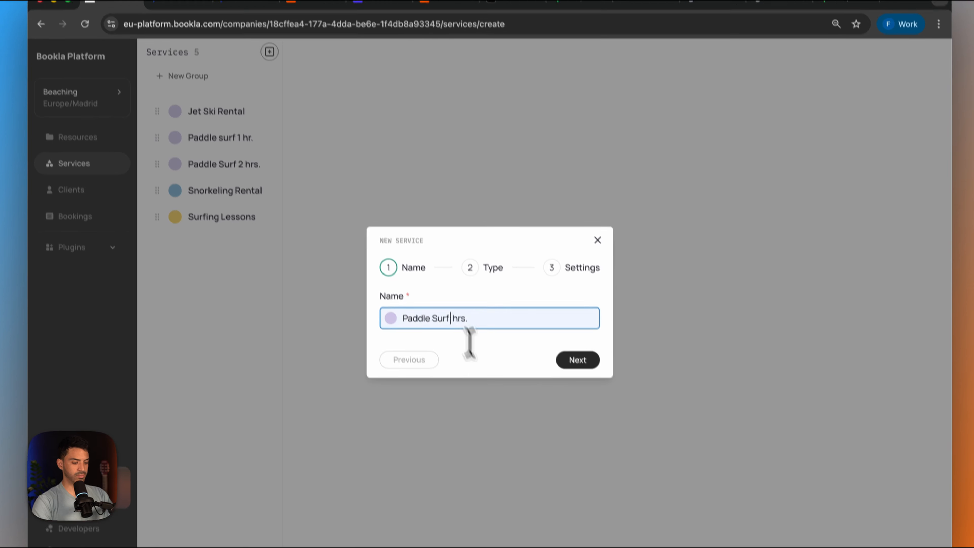
{"action": "type", "text": "3"}
{"action": "left_click", "coordinate": [583, 385]}
- Create the Paddle Surf 3 hrs. service with a 3h 0m duration and instant booking, and link it to the Paddle surf resource
{"action": "left_click", "coordinate": [583, 479]}
{"action": "left_click", "coordinate": [479, 317]}
{"action": "left_click", "coordinate": [452, 282]}
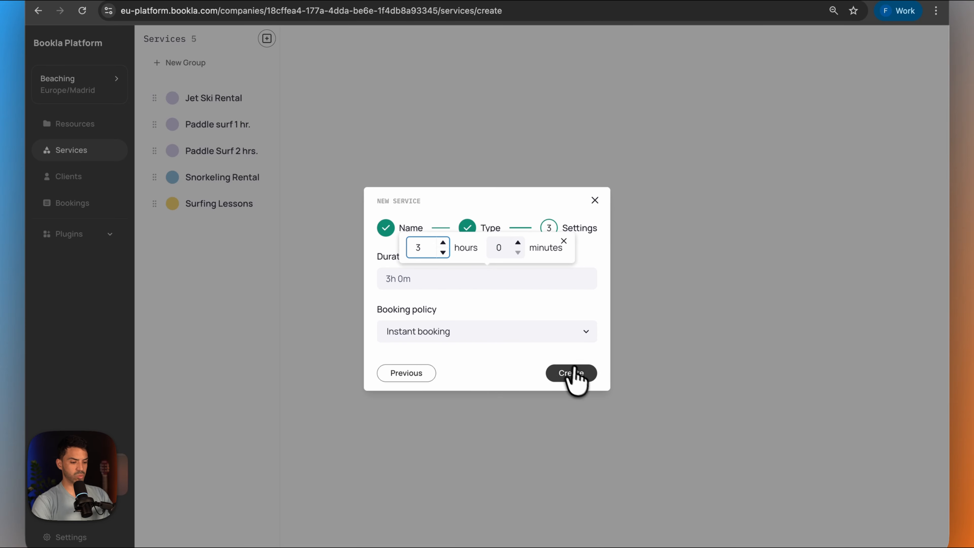
{"action": "left_click", "coordinate": [574, 375]}
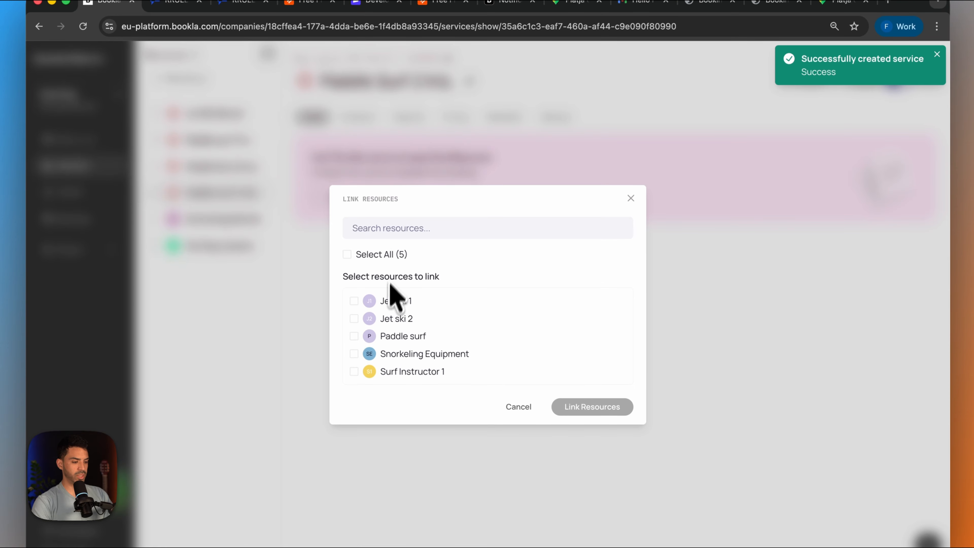
{"action": "left_click", "coordinate": [552, 407]}
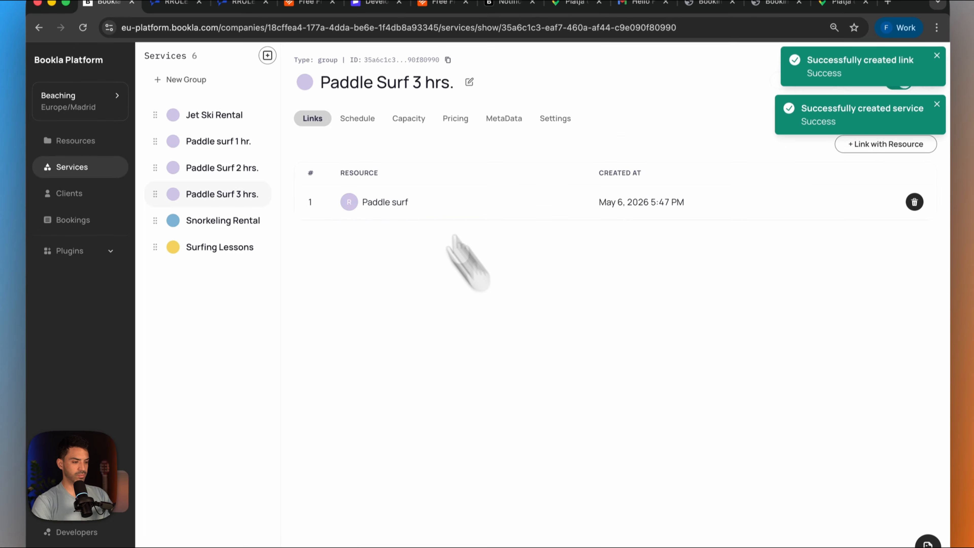
- Set up a new schedule slot for the Paddle surf resource, starting 07/05/2026 at 10:00, with a custom RRULE repeat
{"action": "left_click", "coordinate": [359, 117]}
{"action": "left_click", "coordinate": [905, 143]}
{"action": "left_click", "coordinate": [522, 290]}
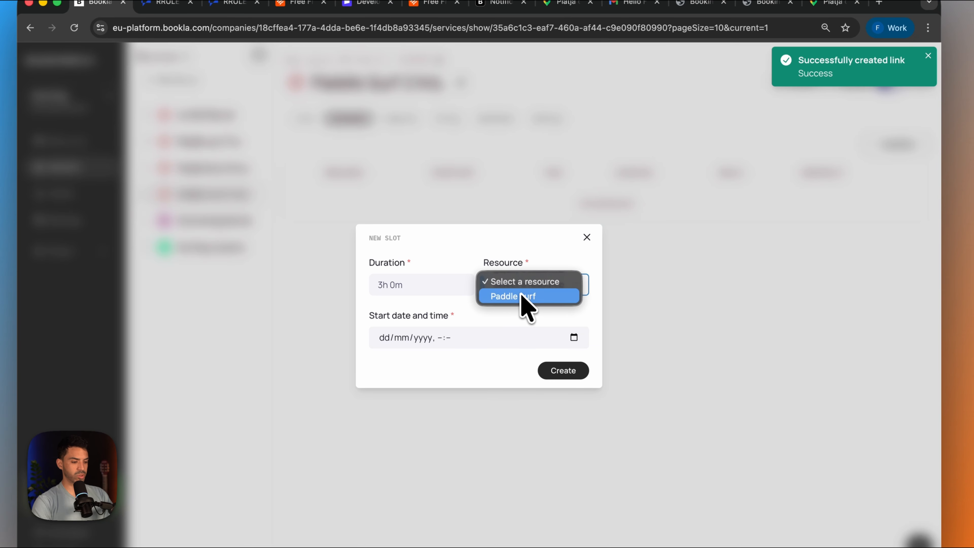
{"action": "left_click", "coordinate": [522, 297]}
{"action": "left_click", "coordinate": [562, 337]}
{"action": "left_click", "coordinate": [516, 407]}
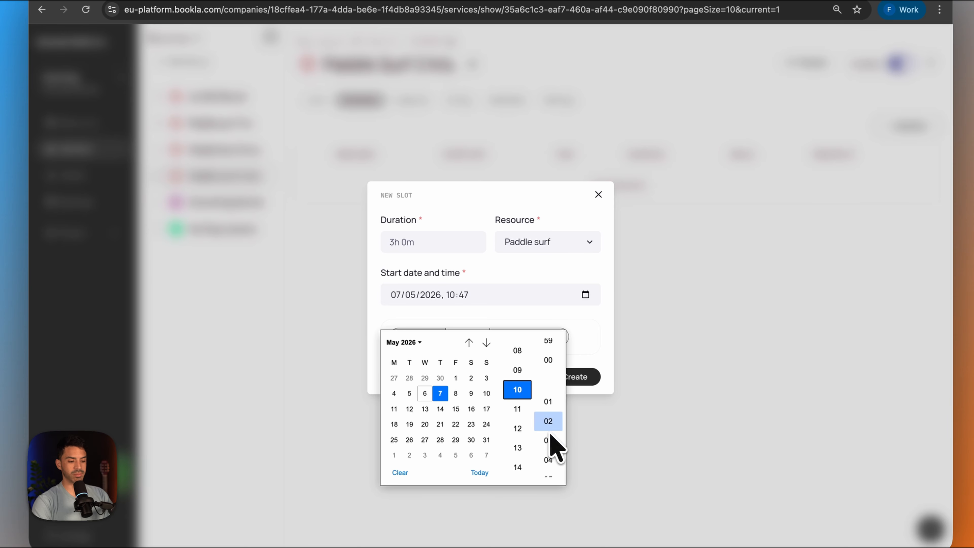
{"action": "left_click", "coordinate": [582, 337]}
{"action": "left_click", "coordinate": [522, 340]}
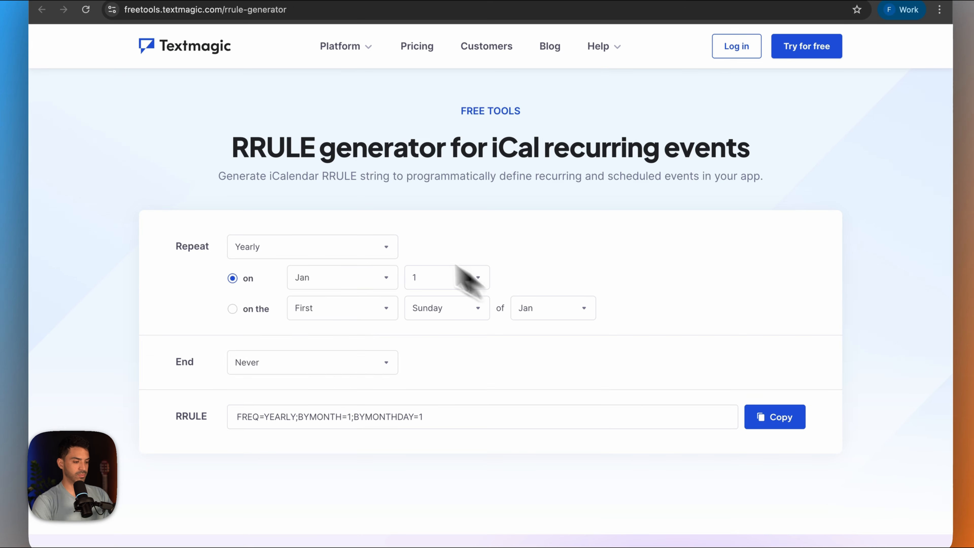
- Generate an hourly recurrence rule with interval 3 in Textmagic's RRULE generator and paste it into the new slot's custom rule
{"action": "left_click", "coordinate": [313, 247]}
{"action": "left_click", "coordinate": [460, 247]}
{"action": "type", "text": "3"}
{"action": "left_click_drag", "start_coordinate": [354, 356], "coordinate": [173, 286]}
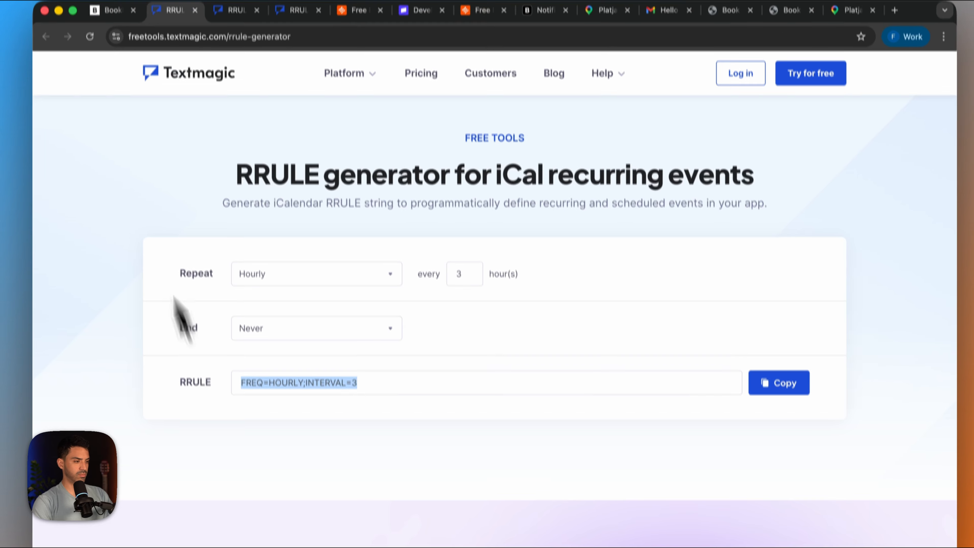
{"action": "type", "text": "FREQ=HOURLY;INTERVAL=3"}
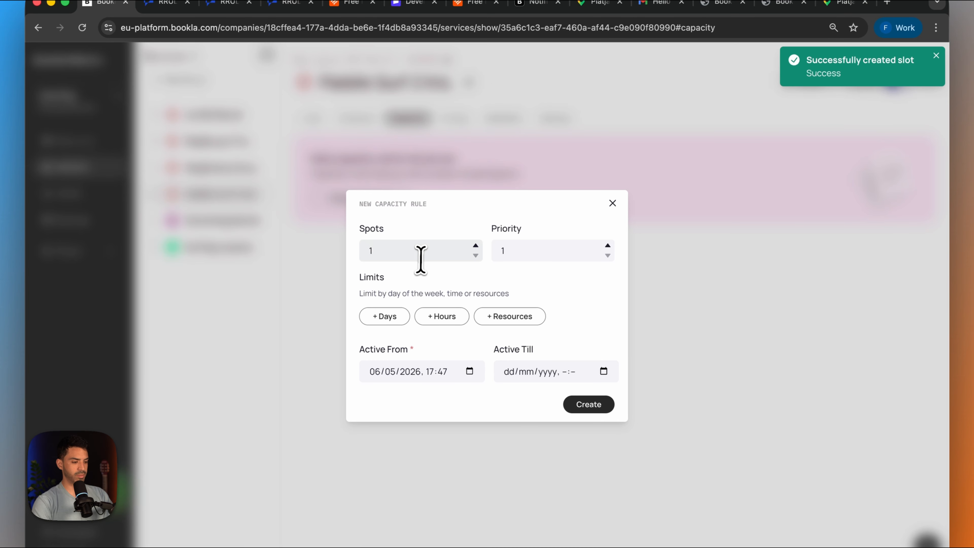
- Create a capacity rule of 10 spots for Paddle Surf 3 hrs
{"action": "left_click", "coordinate": [421, 253]}
{"action": "type", "text": "0"}
{"action": "left_click", "coordinate": [589, 404]}
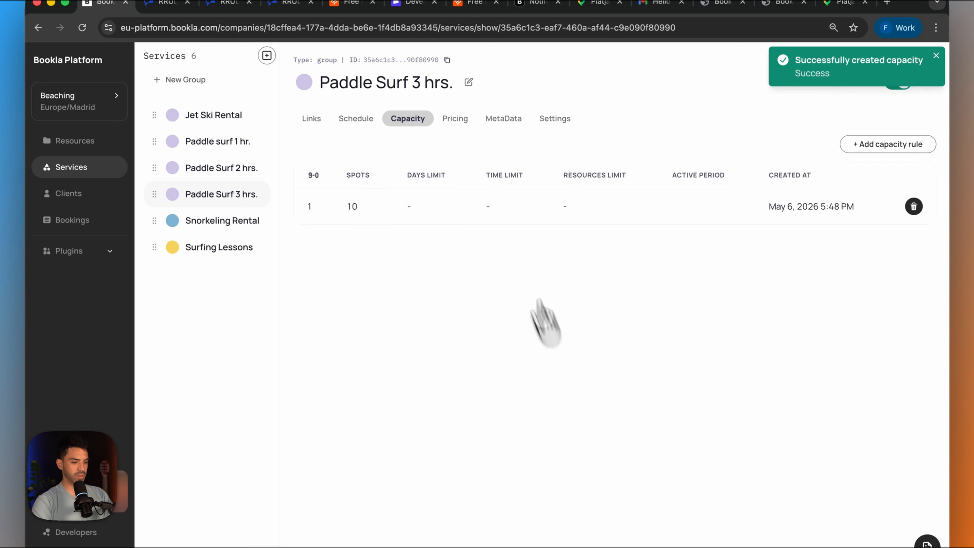
- Set the pricing currency of Paddle Surf 3 hrs. to US dollar and save its tax rate
{"action": "left_click", "coordinate": [452, 117]}
{"action": "left_click", "coordinate": [341, 180]}
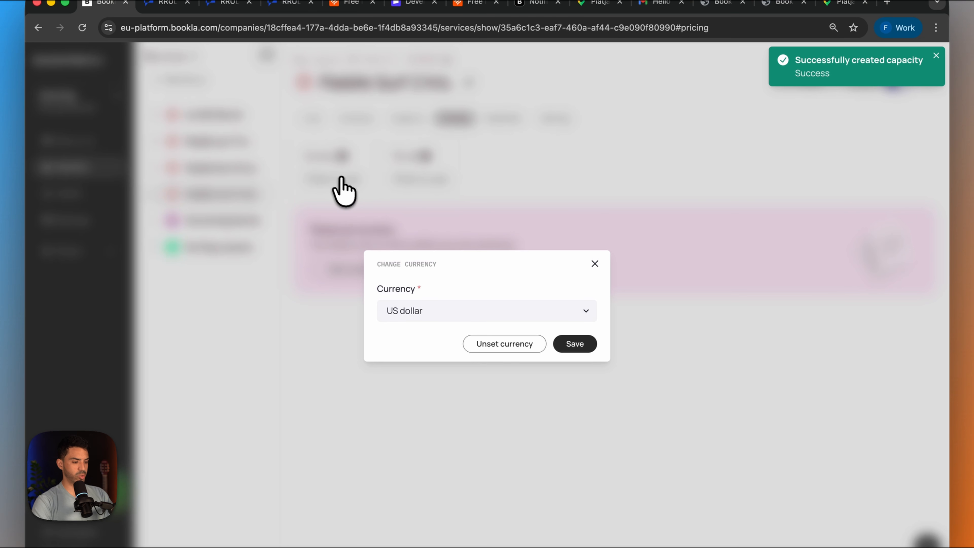
{"action": "left_click", "coordinate": [567, 344]}
{"action": "left_click", "coordinate": [573, 354]}
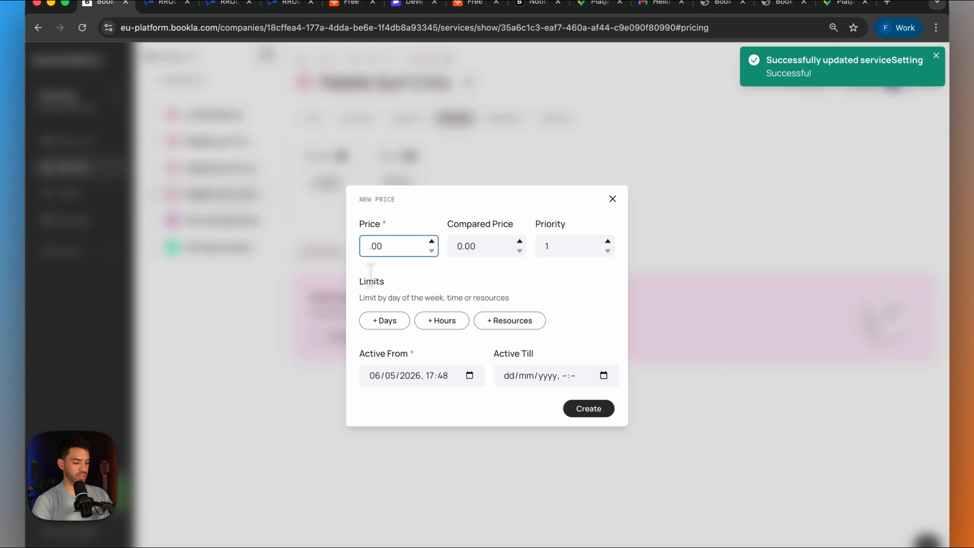
- Enter 125.00 in a new price rule and check it against the 3-hour price on Framer's /paddle-suf-choose-time page
{"action": "type", "text": "0"}
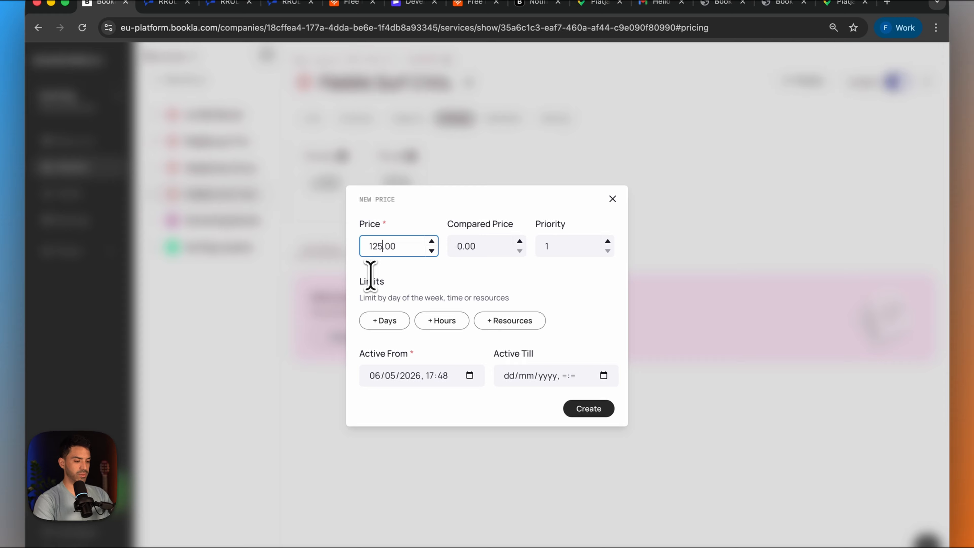
{"action": "left_click", "coordinate": [547, 497]}
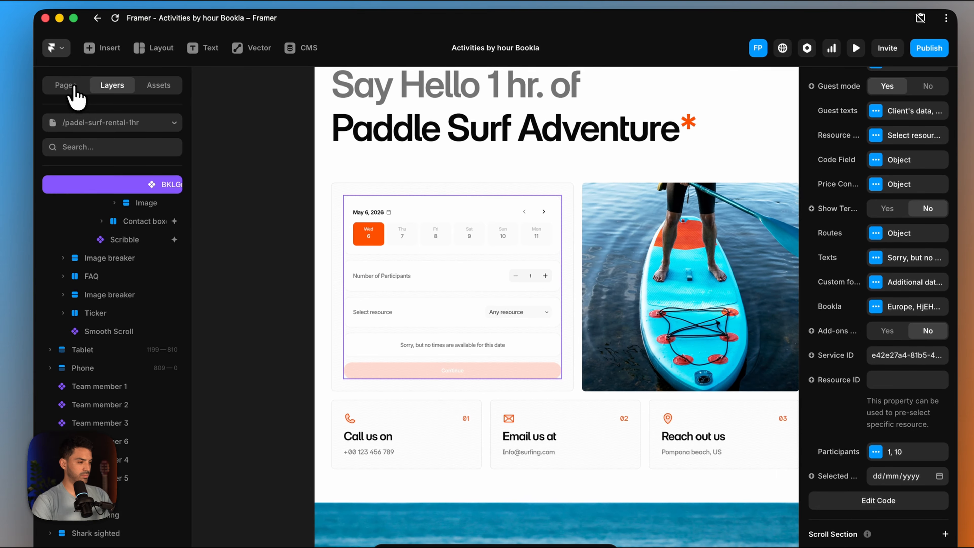
{"action": "left_click", "coordinate": [62, 13]}
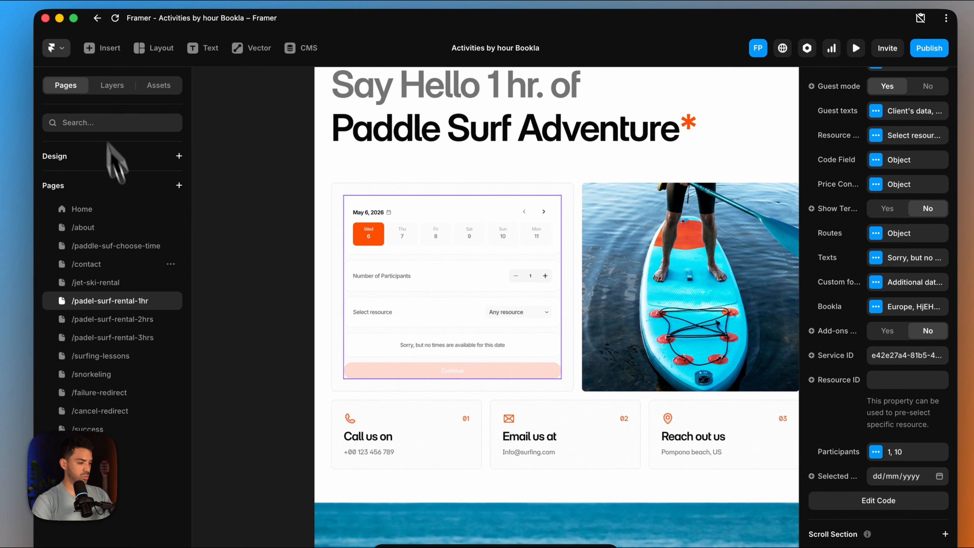
{"action": "left_click", "coordinate": [119, 337]}
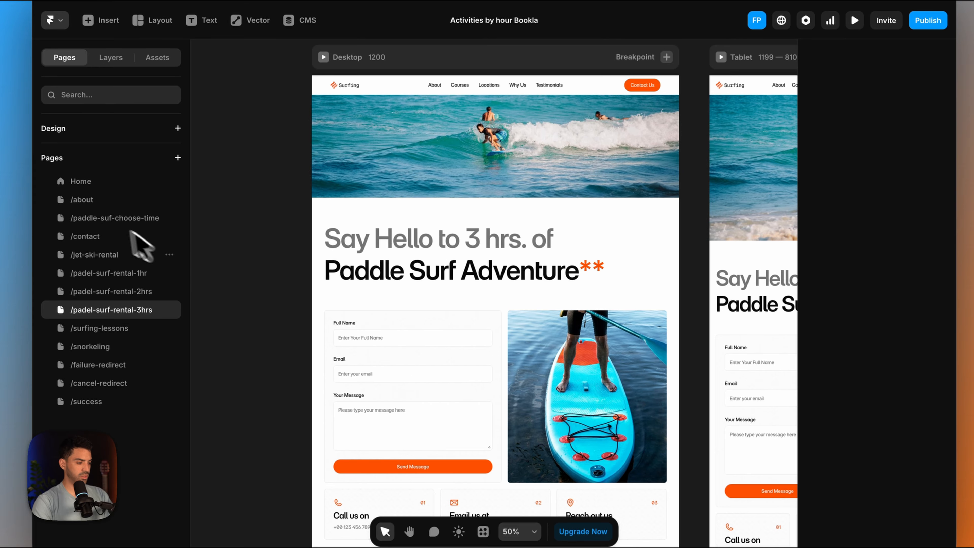
{"action": "left_click", "coordinate": [115, 218]}
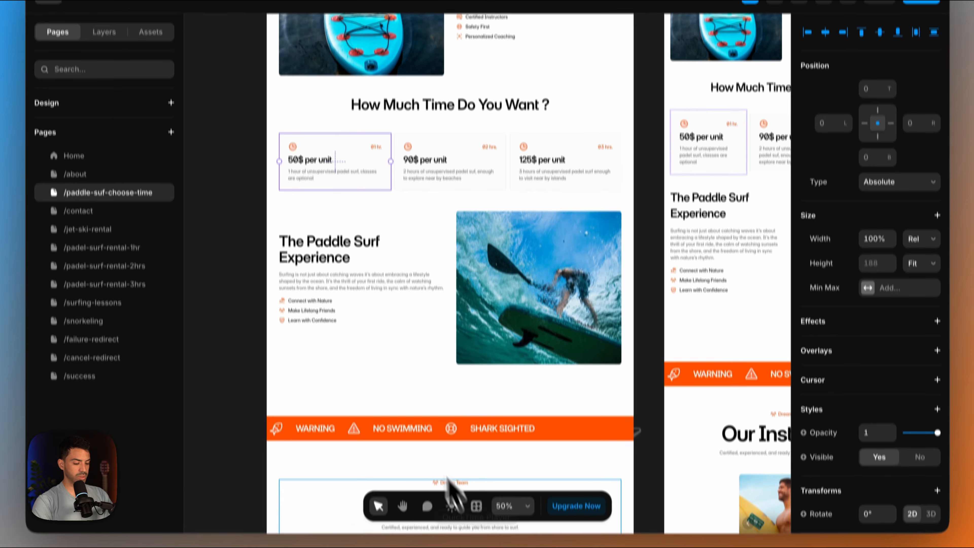
{"action": "left_click", "coordinate": [326, 495]}
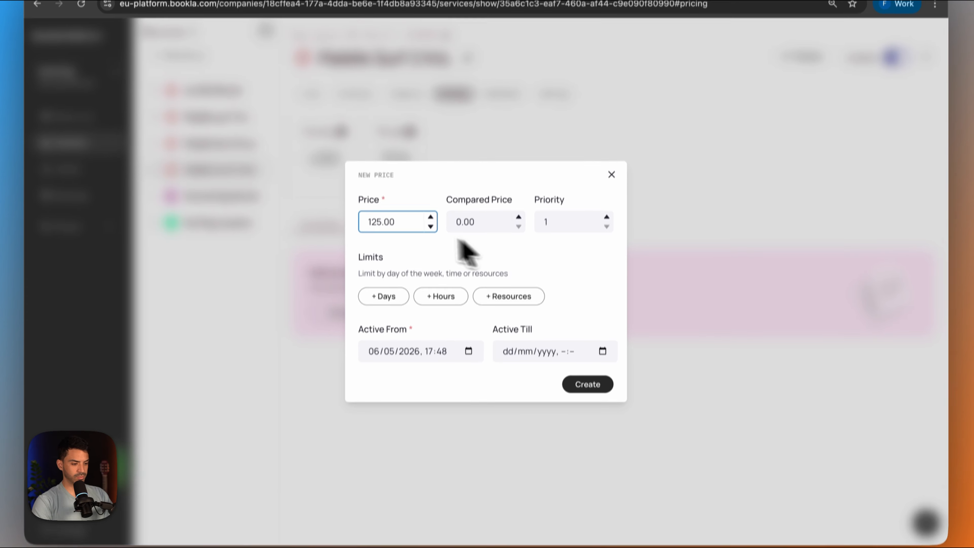
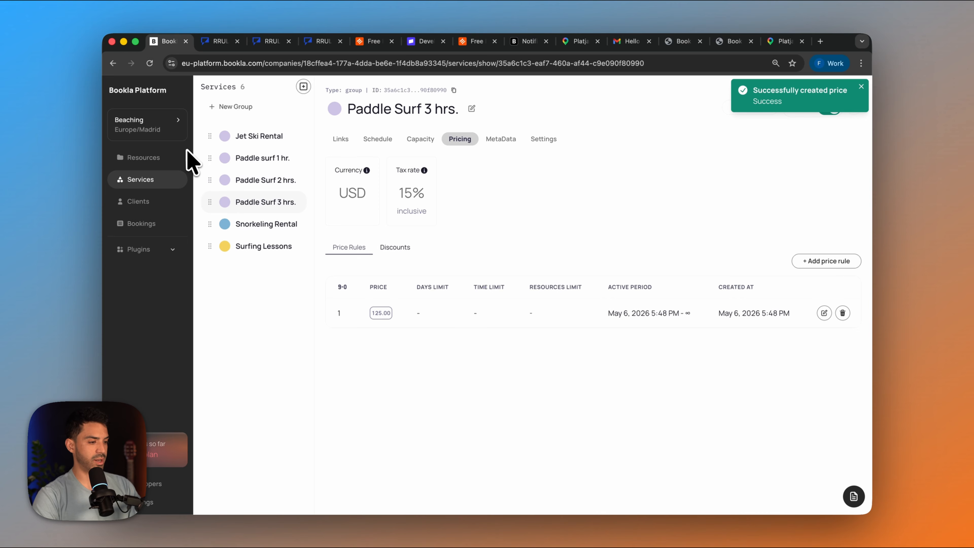
- On Framer's /padel-surf-rental-2hrs page, replace the booking component's Service ID with the one copied from Bookla's Paddle Surf 2 hrs. service
{"action": "left_click", "coordinate": [533, 500]}
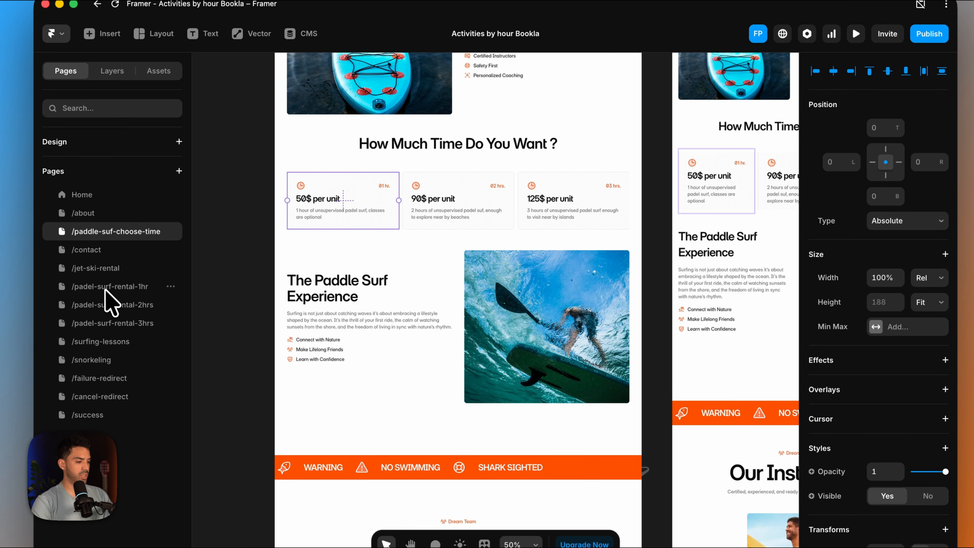
{"action": "left_click", "coordinate": [106, 291]}
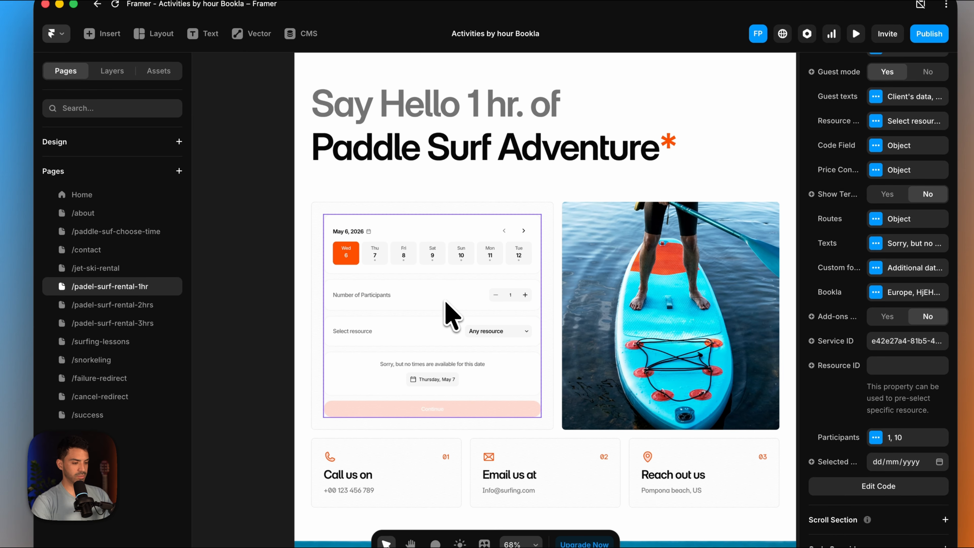
{"action": "left_click", "coordinate": [137, 305]}
{"action": "scroll", "coordinate": [413, 398], "scroll_direction": "down", "scroll_amount": 3}
{"action": "left_click", "coordinate": [413, 353]}
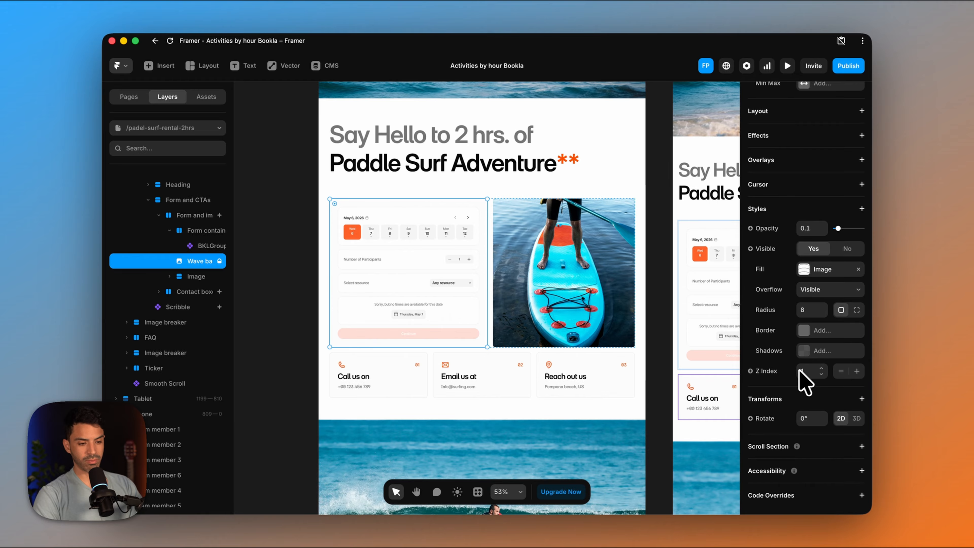
{"action": "left_click", "coordinate": [429, 258]}
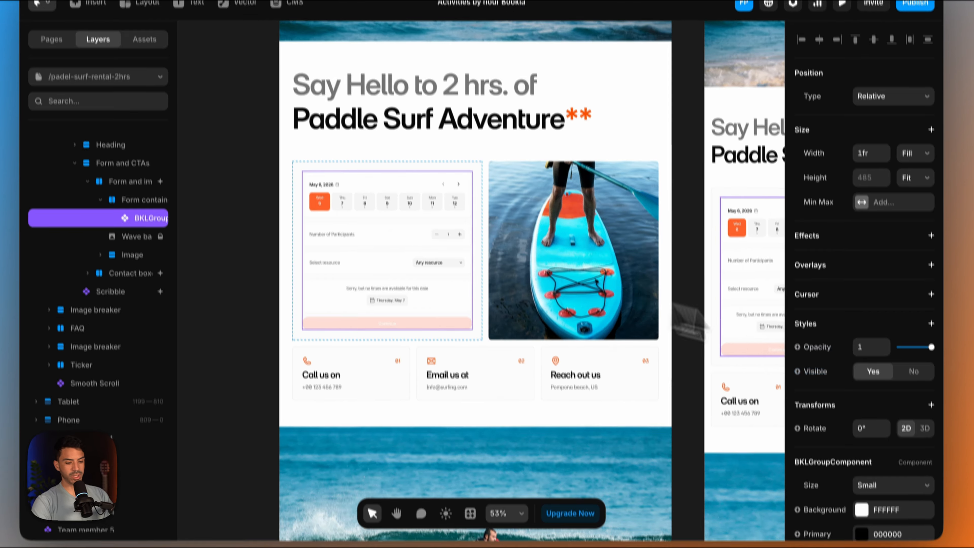
{"action": "scroll", "coordinate": [767, 392], "scroll_direction": "down", "scroll_amount": 10}
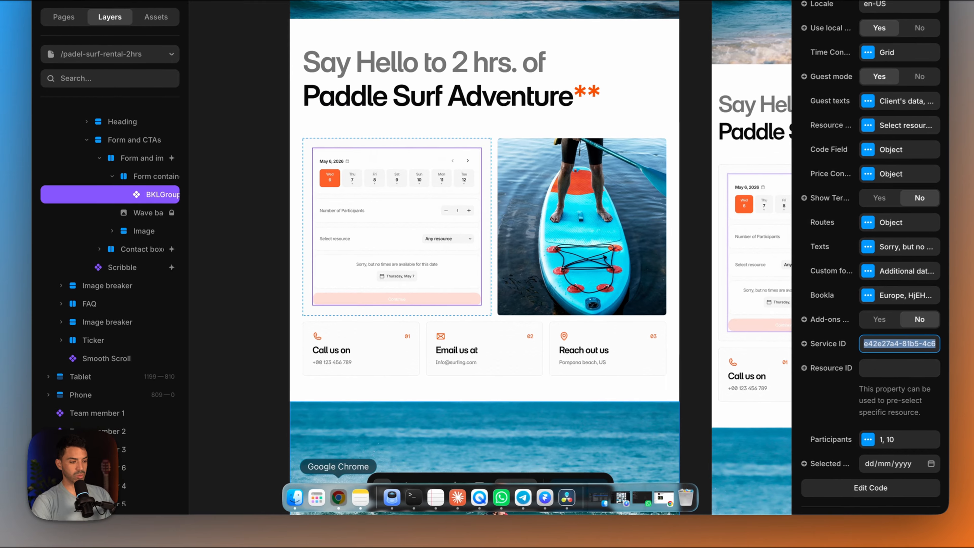
{"action": "left_click", "coordinate": [348, 513]}
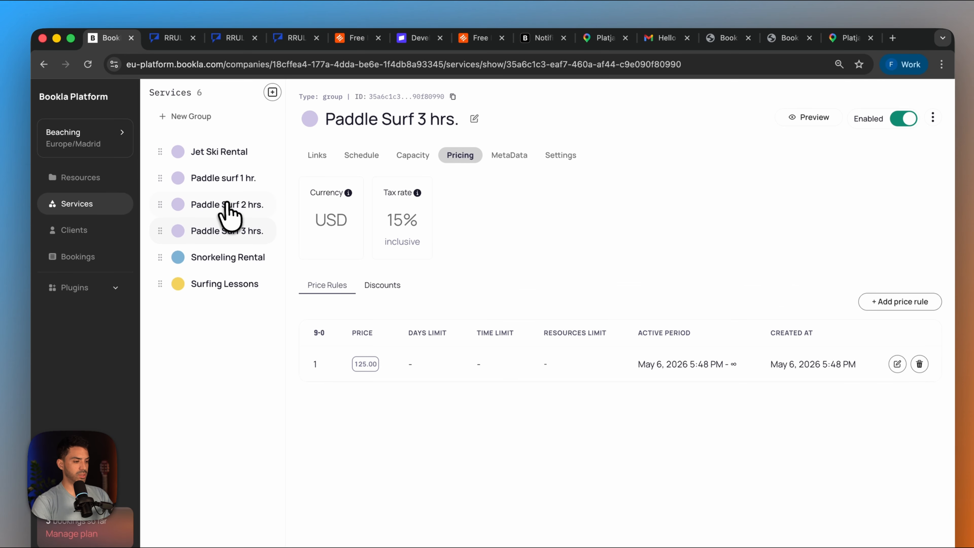
{"action": "left_click", "coordinate": [227, 205]}
{"action": "left_click", "coordinate": [452, 97]}
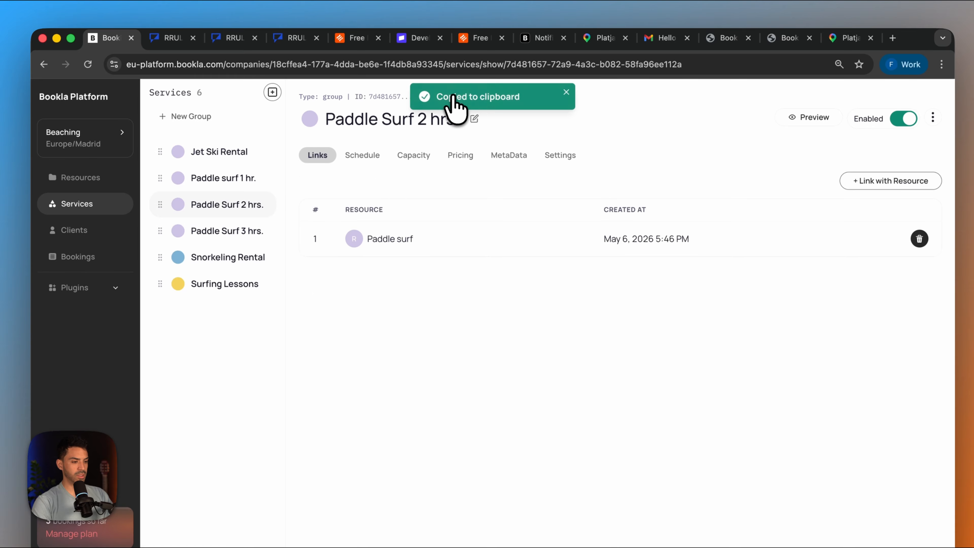
{"action": "left_click", "coordinate": [536, 498]}
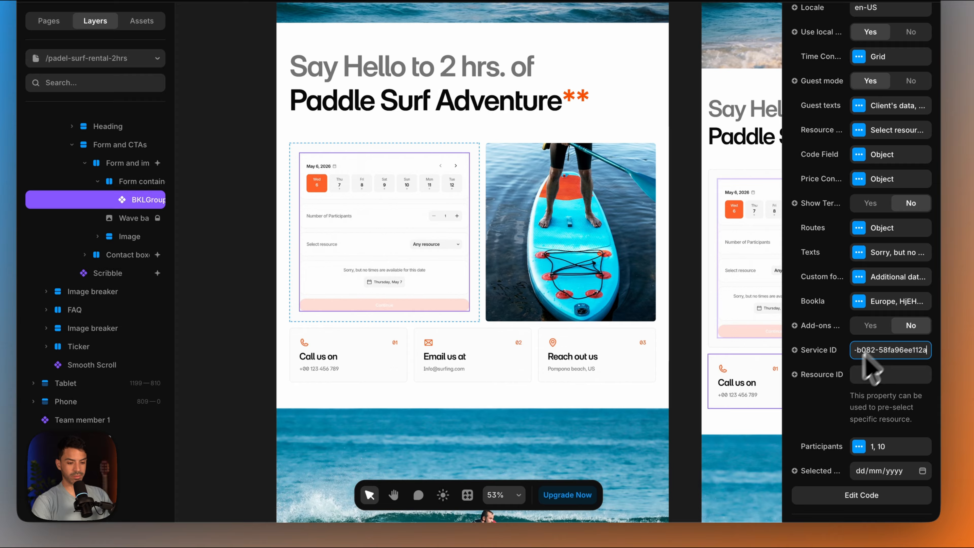
{"action": "left_click", "coordinate": [824, 396]}
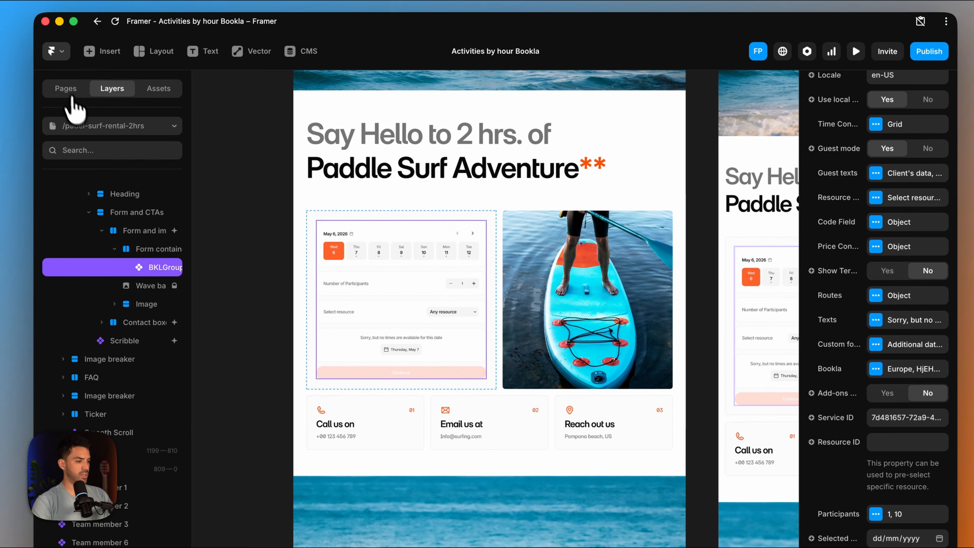
- On the /padel-surf-rental-3hrs page, replace the booking component's Service ID with the one copied from Bookla's Paddle Surf 3 hrs. service
{"action": "left_click", "coordinate": [50, 21]}
{"action": "left_click", "coordinate": [116, 340]}
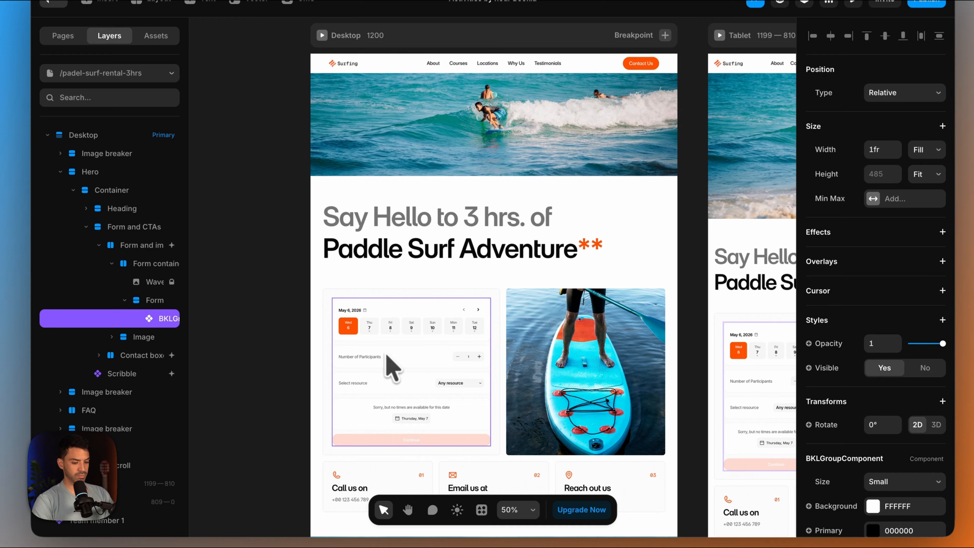
{"action": "scroll", "coordinate": [851, 403], "scroll_direction": "down", "scroll_amount": 10}
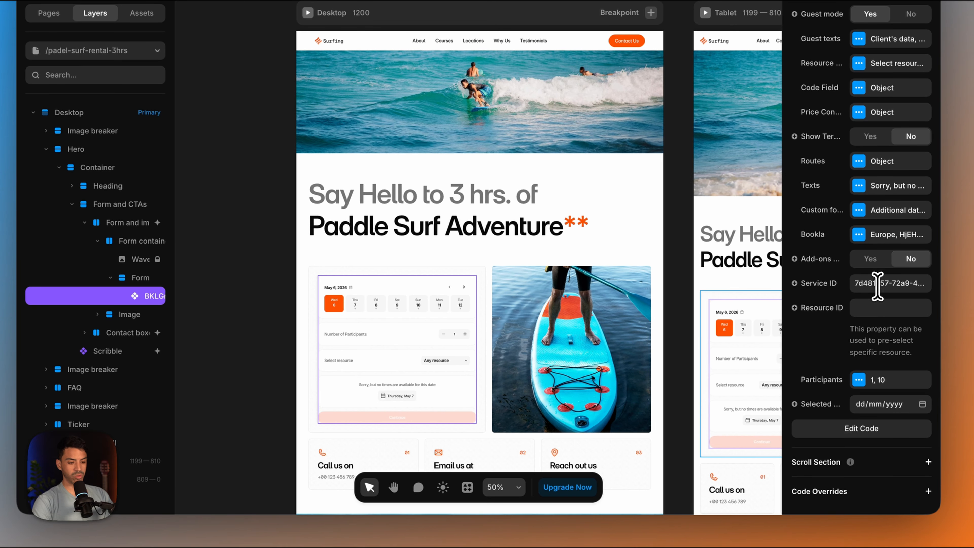
{"action": "left_click", "coordinate": [877, 284]}
{"action": "mouse_move", "coordinate": [491, 506]}
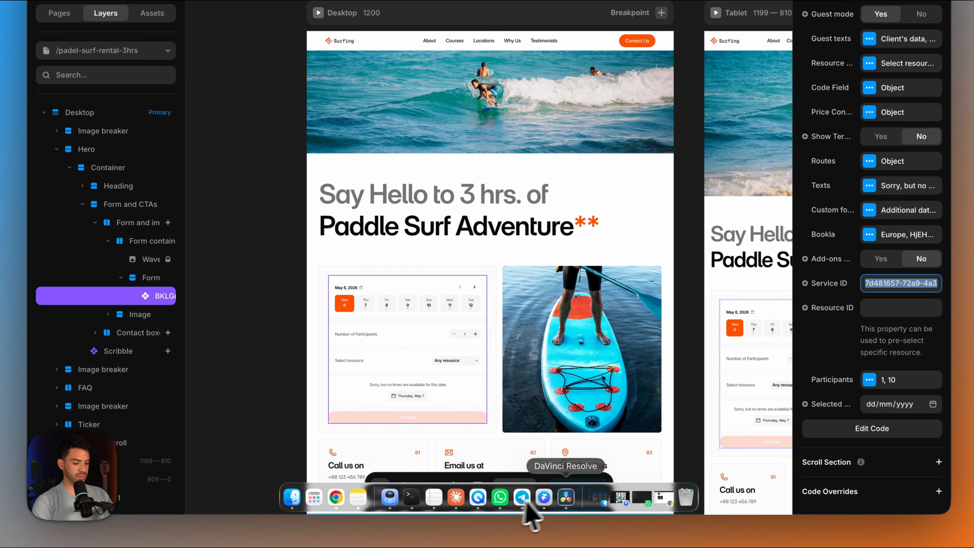
{"action": "left_click", "coordinate": [544, 497]}
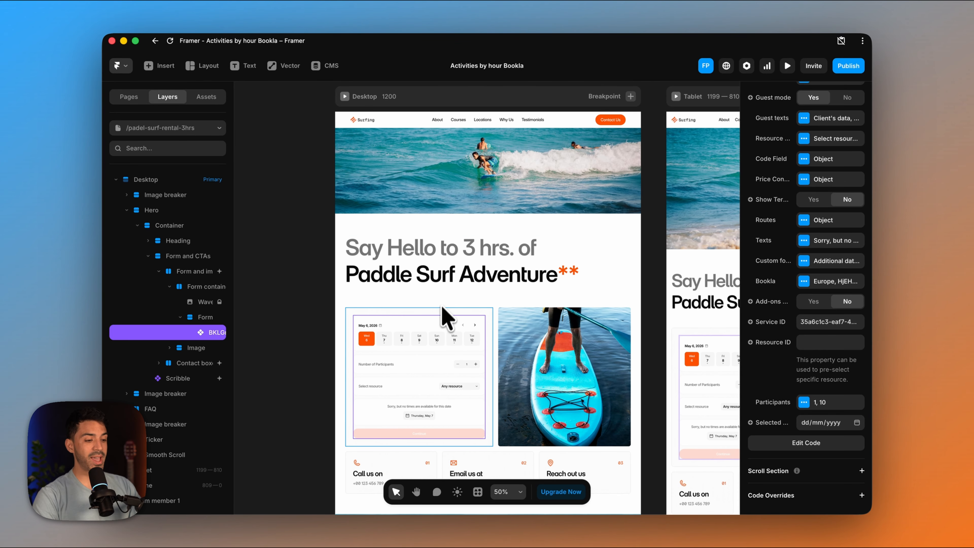
- Switch to Claude and dictate a request for two more jet skis and another instructor, with the same schedule and linked to their corresponding services
{"action": "scroll", "coordinate": [439, 315], "scroll_direction": "down", "scroll_amount": 1}
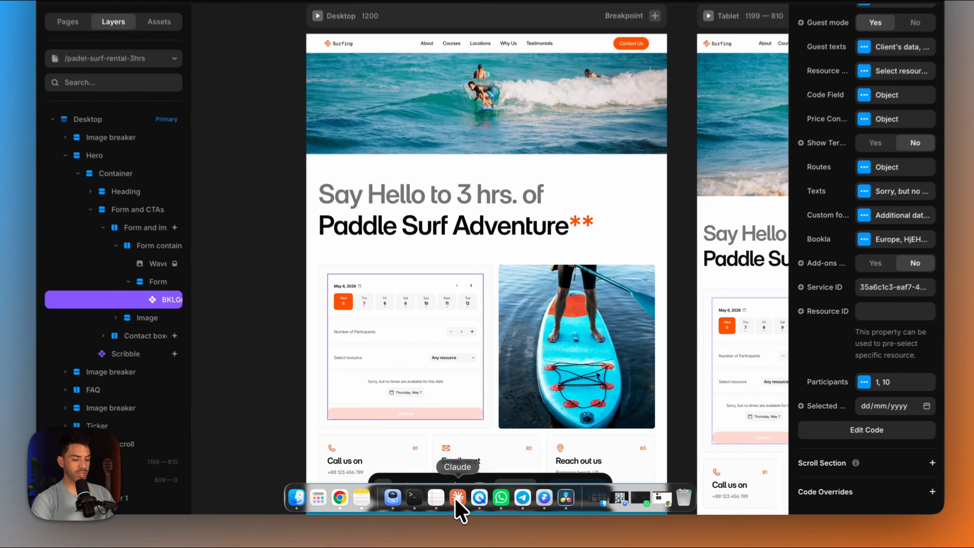
{"action": "left_click", "coordinate": [475, 518]}
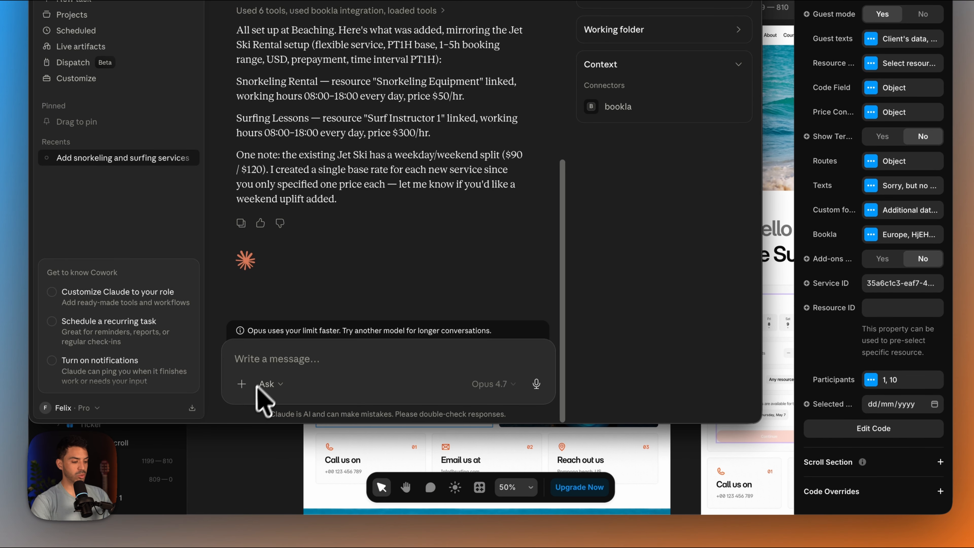
{"action": "left_click", "coordinate": [537, 384]}
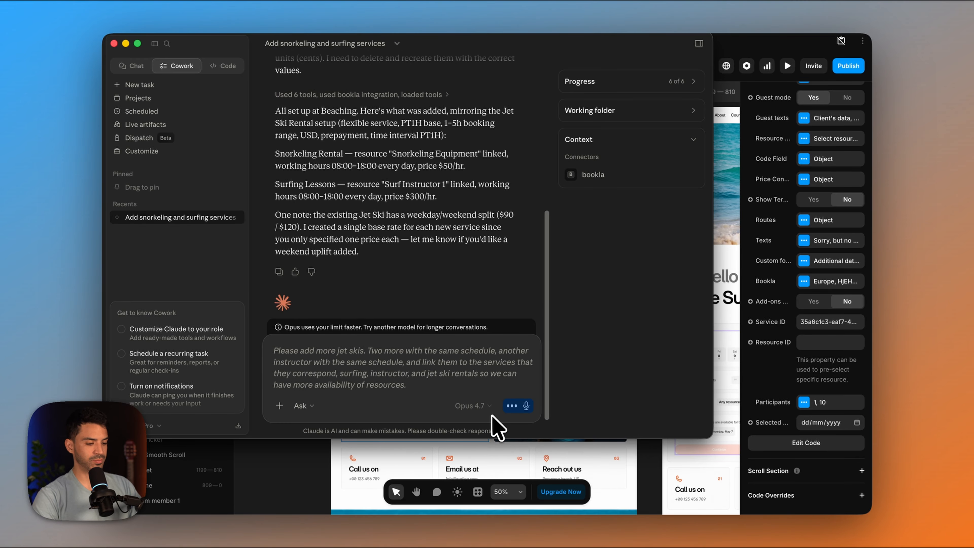
{"action": "left_click", "coordinate": [526, 406]}
{"action": "left_click", "coordinate": [526, 406]}
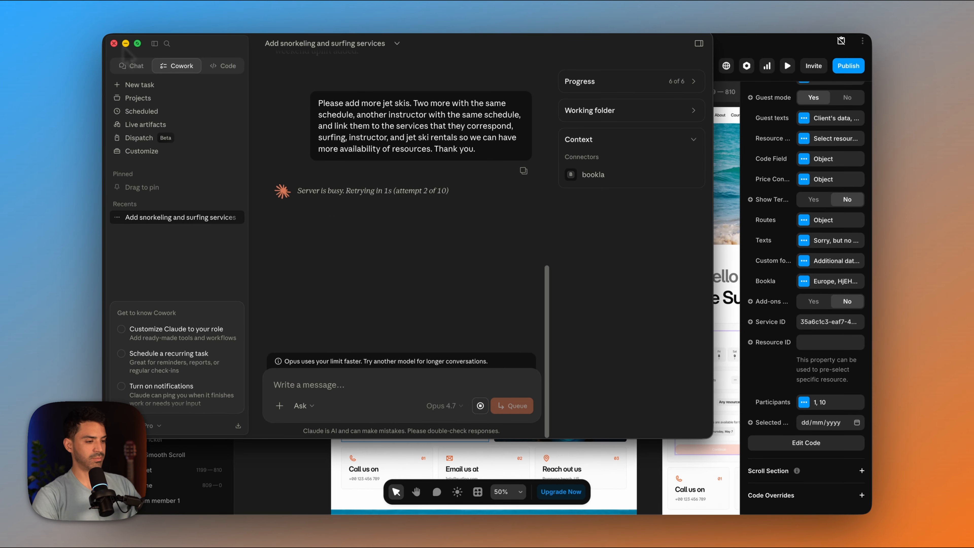
{"action": "left_click", "coordinate": [125, 44]}
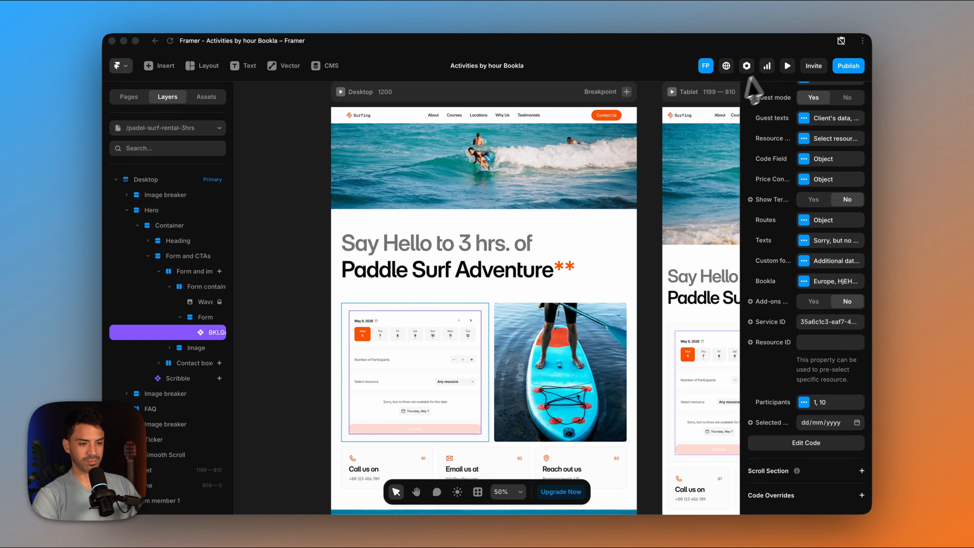
- Preview the 3-hour paddle surf page in Framer and test its booking form with Thursday, May 7, 3 participants and the 4:00 PM slot
{"action": "left_click", "coordinate": [787, 67]}
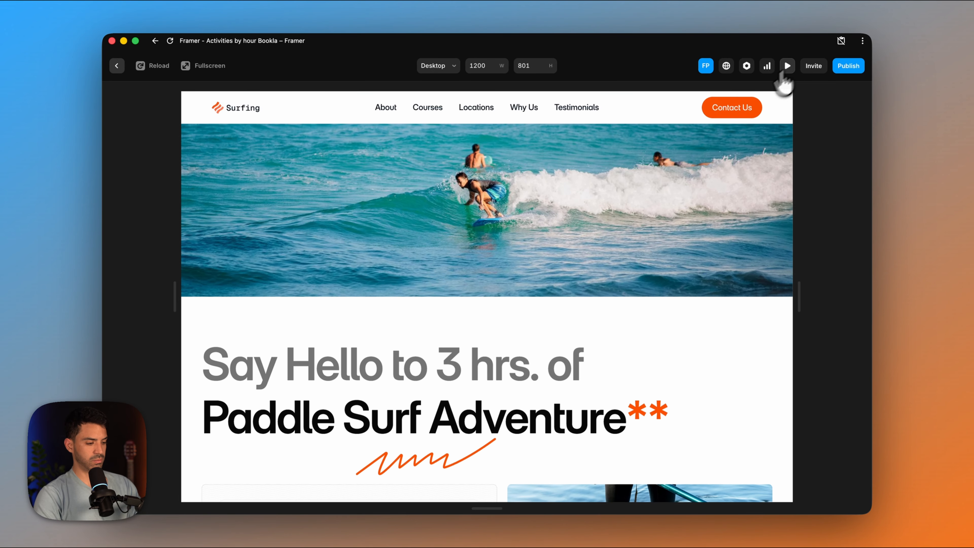
{"action": "scroll", "coordinate": [505, 293], "scroll_direction": "down", "scroll_amount": 10}
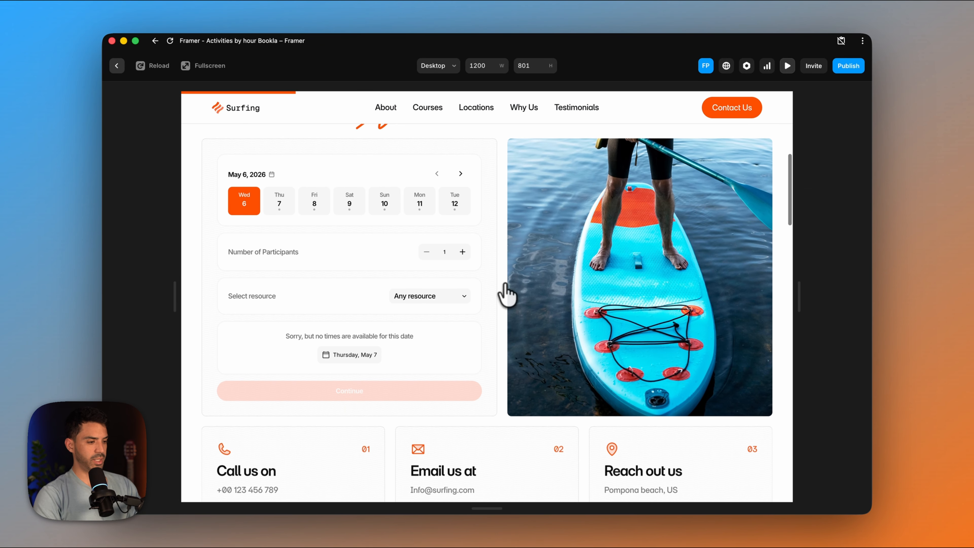
{"action": "left_click", "coordinate": [279, 202]}
{"action": "scroll", "coordinate": [279, 201], "scroll_direction": "up", "scroll_amount": 3}
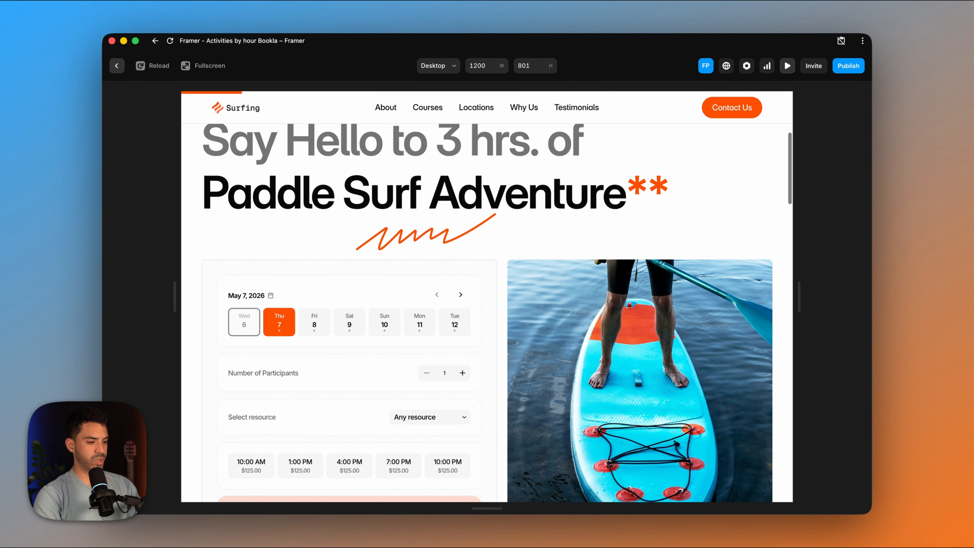
{"action": "scroll", "coordinate": [462, 317], "scroll_direction": "down", "scroll_amount": 2}
{"action": "left_click", "coordinate": [463, 313]}
{"action": "scroll", "coordinate": [391, 380], "scroll_direction": "down", "scroll_amount": 2}
{"action": "left_click", "coordinate": [347, 361]}
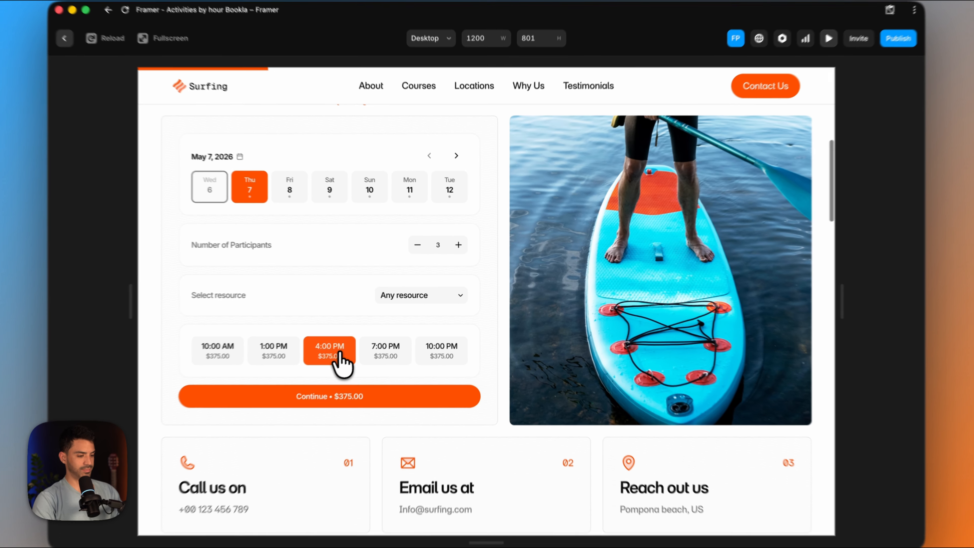
{"action": "left_click", "coordinate": [787, 66]}
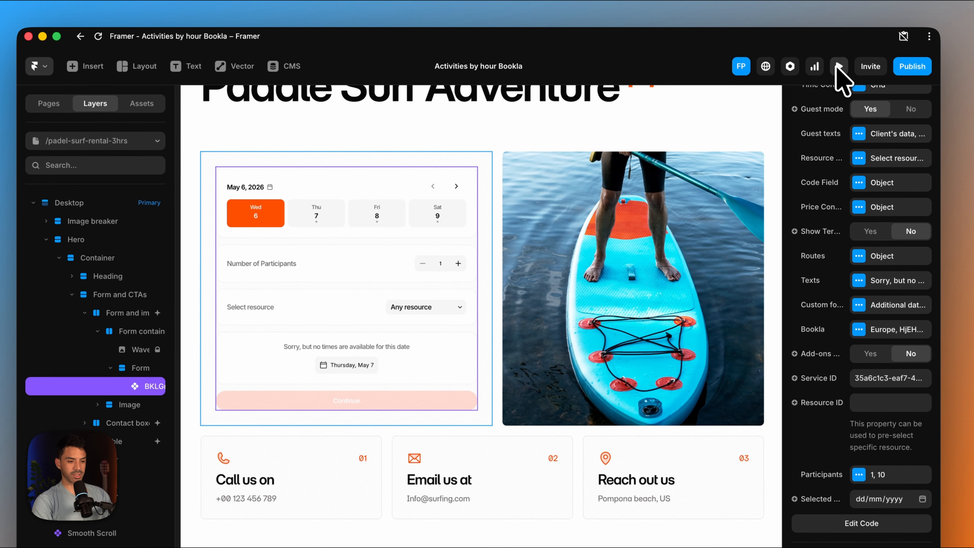
- Hide the resource selector and enable add-ons in the 3-hour page's booking component
{"action": "scroll", "coordinate": [832, 224], "scroll_direction": "up", "scroll_amount": 4}
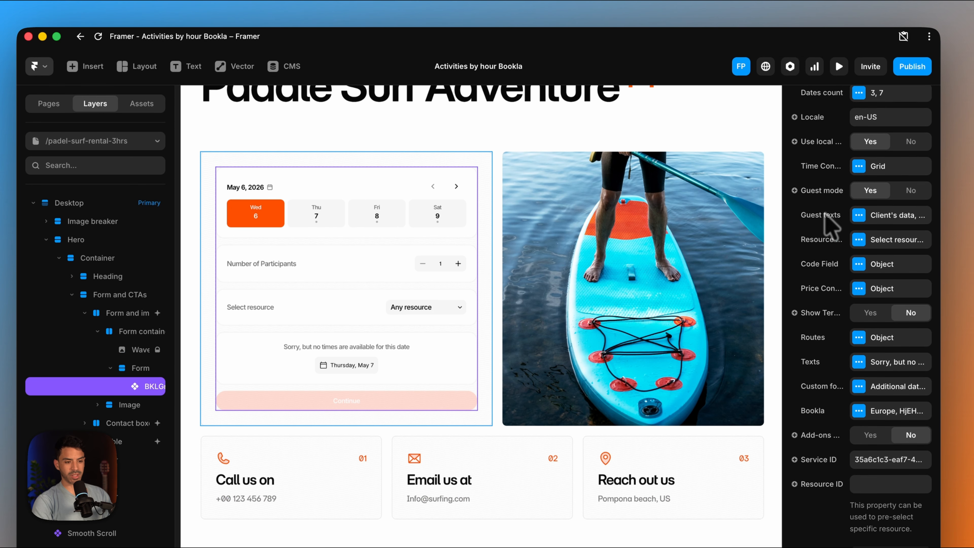
{"action": "left_click", "coordinate": [859, 259]}
{"action": "scroll", "coordinate": [880, 385], "scroll_direction": "down", "scroll_amount": 2}
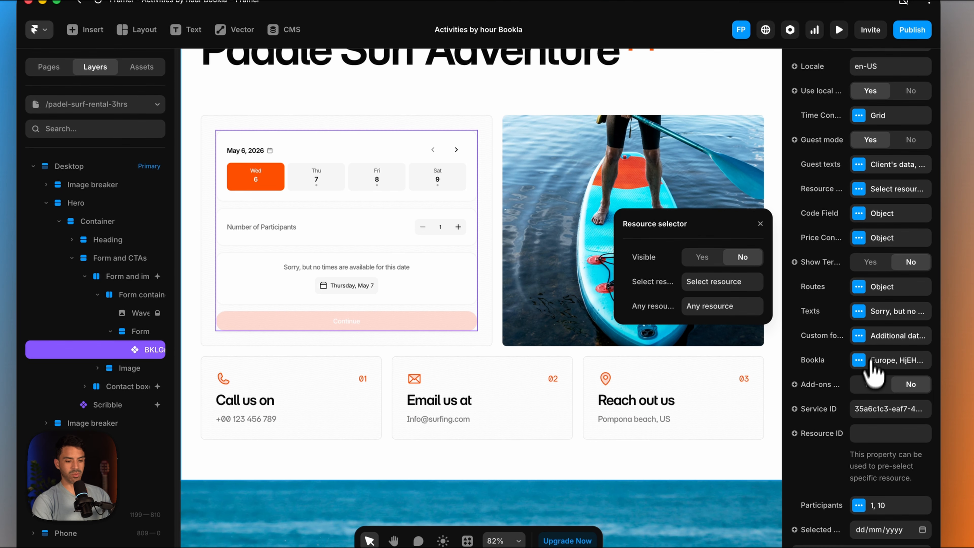
{"action": "left_click", "coordinate": [869, 420]}
{"action": "scroll", "coordinate": [855, 401], "scroll_direction": "down", "scroll_amount": 2}
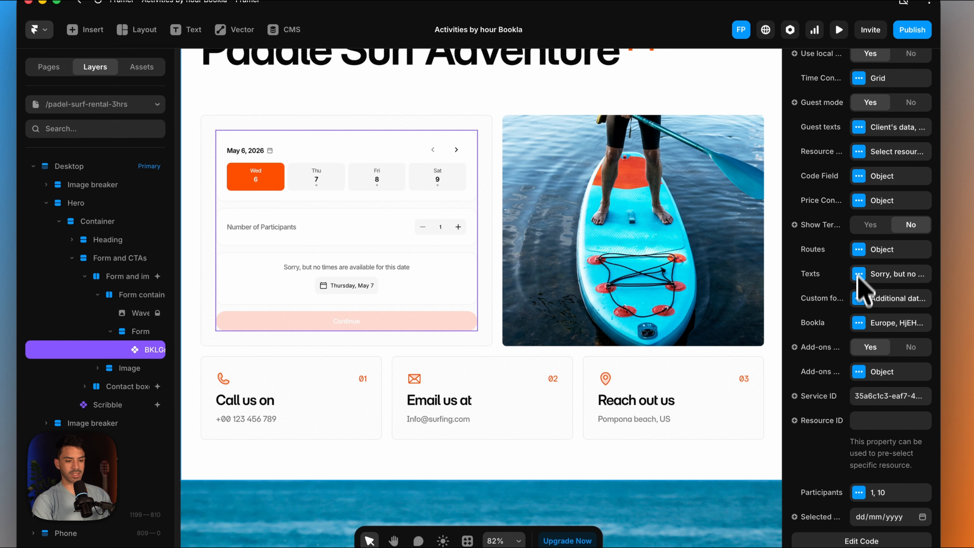
- Enable the Promo Code field in the 3-hour page's booking component
{"action": "left_click", "coordinate": [859, 177]}
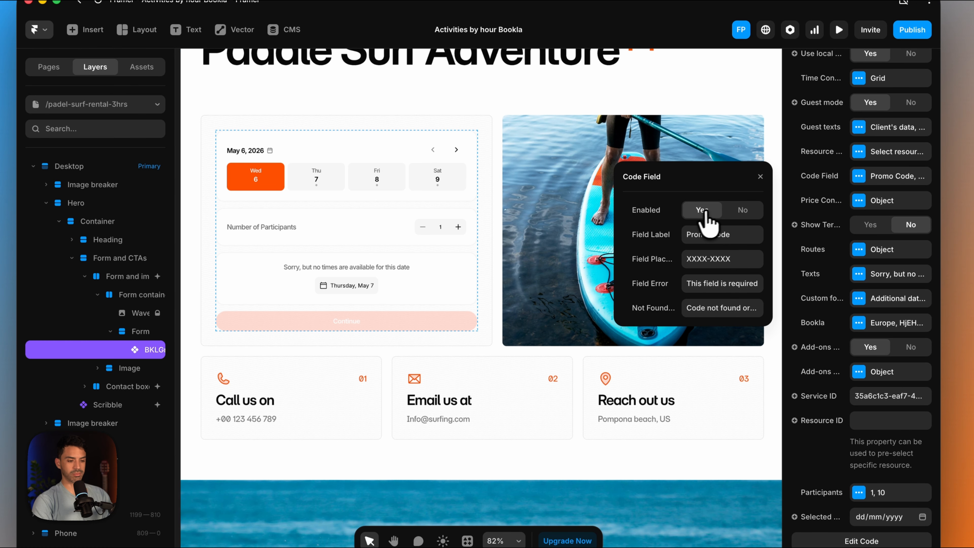
{"action": "left_click", "coordinate": [760, 177]}
{"action": "scroll", "coordinate": [626, 229], "scroll_direction": "up", "scroll_amount": 5}
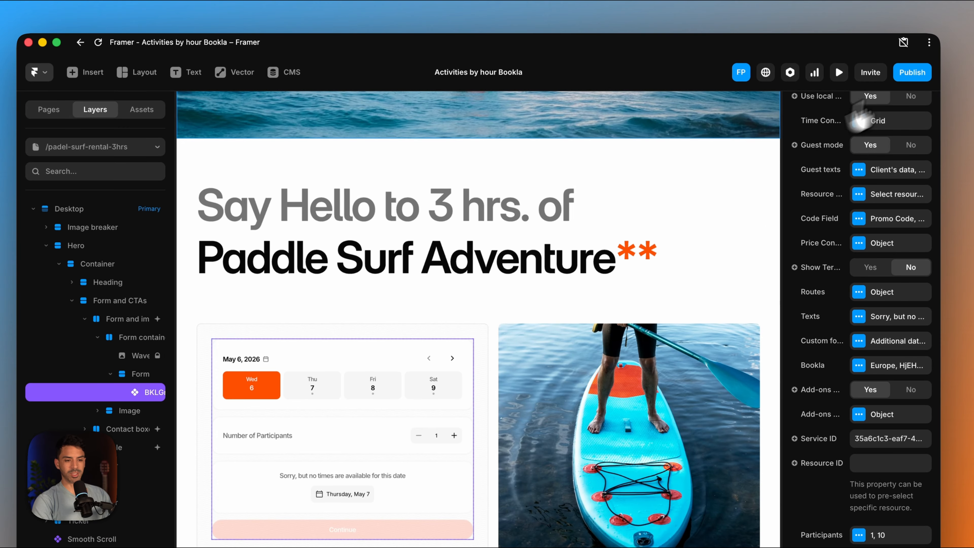
- Publish the site updates and open the live site's home page in the browser
{"action": "left_click", "coordinate": [921, 73]}
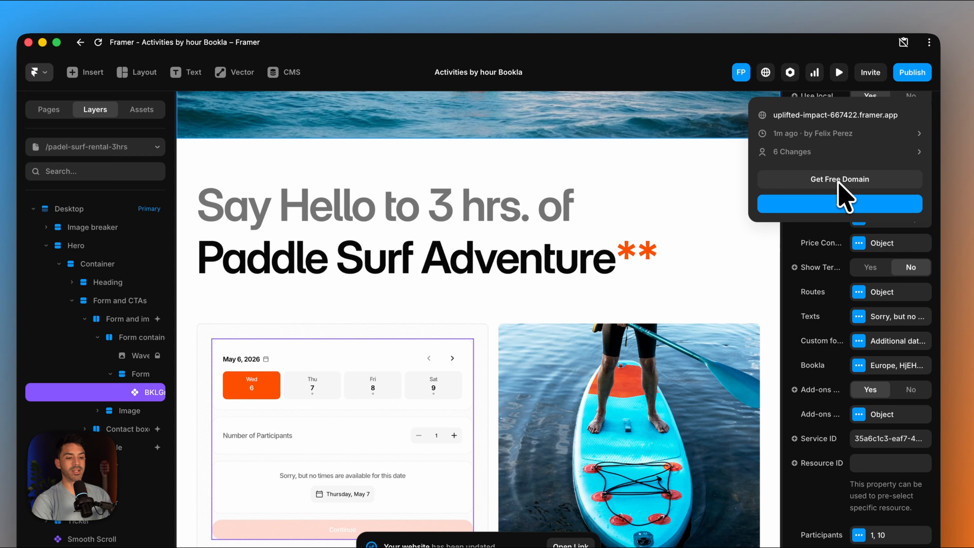
{"action": "left_click", "coordinate": [829, 115]}
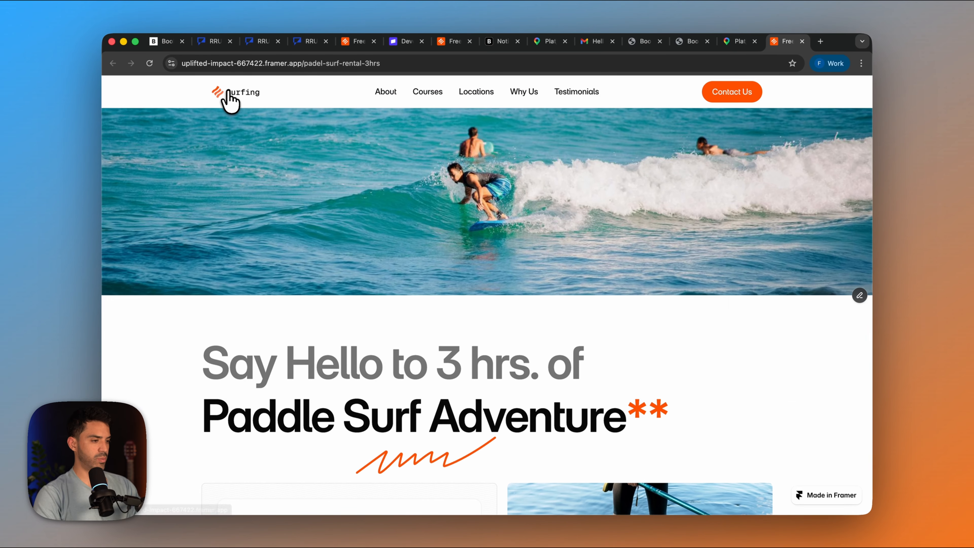
{"action": "left_click", "coordinate": [229, 94]}
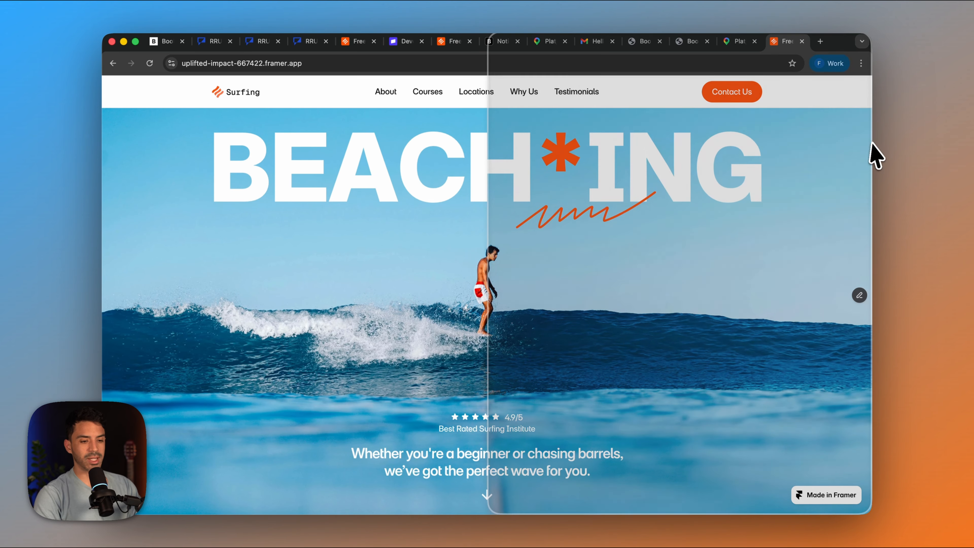
- Open the Jet Ski Rental page from the live home page and set the booking duration to 3 hr
{"action": "scroll", "coordinate": [537, 306], "scroll_direction": "down", "scroll_amount": 10}
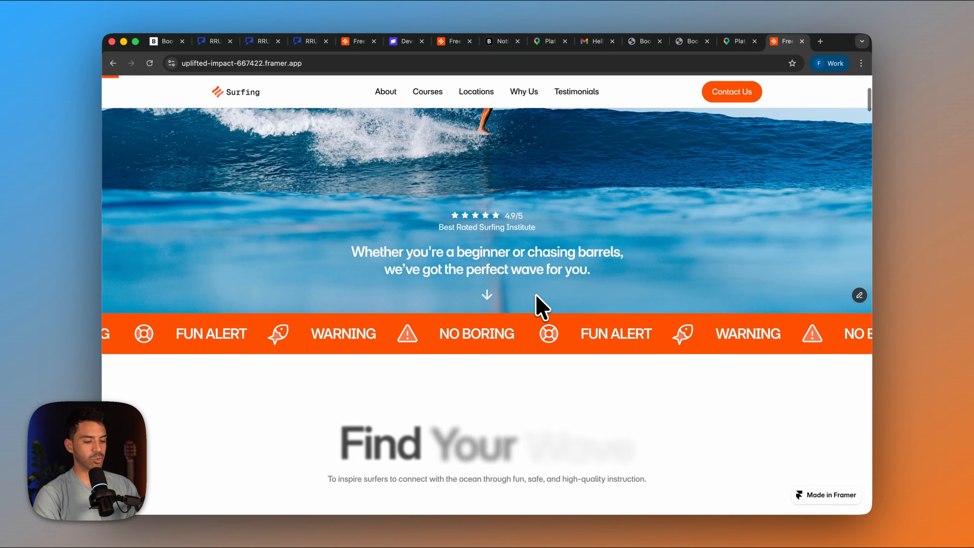
{"action": "scroll", "coordinate": [537, 305], "scroll_direction": "down", "scroll_amount": 3}
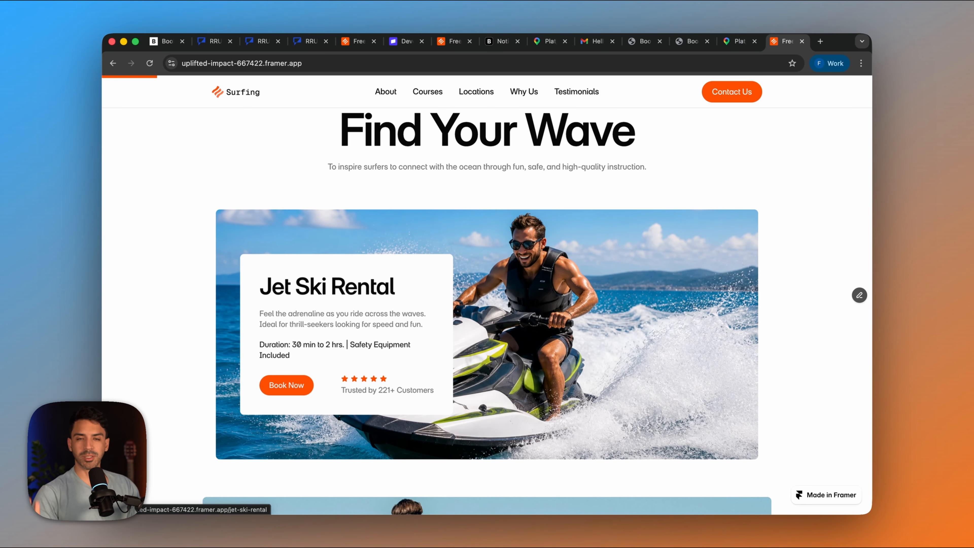
{"action": "scroll", "coordinate": [450, 367], "scroll_direction": "down", "scroll_amount": 1}
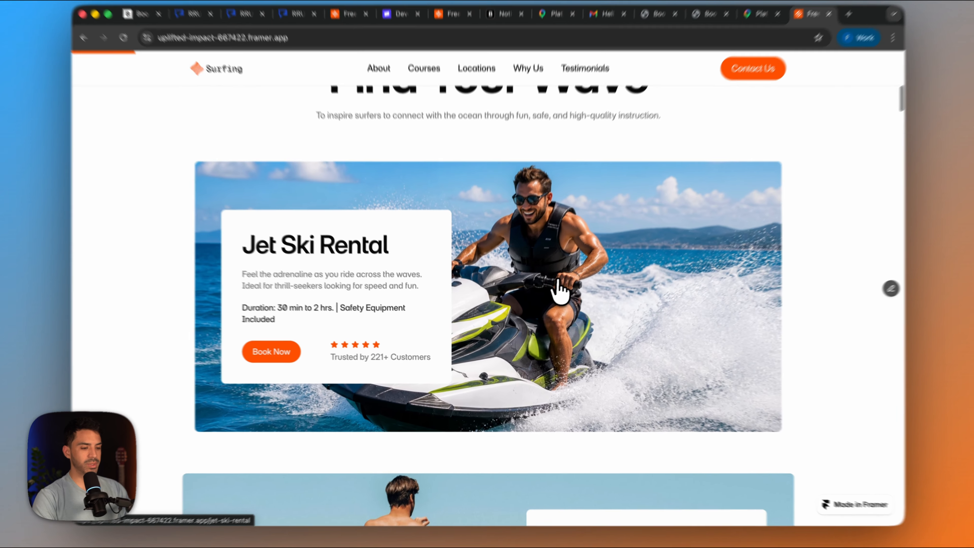
{"action": "left_click", "coordinate": [554, 322]}
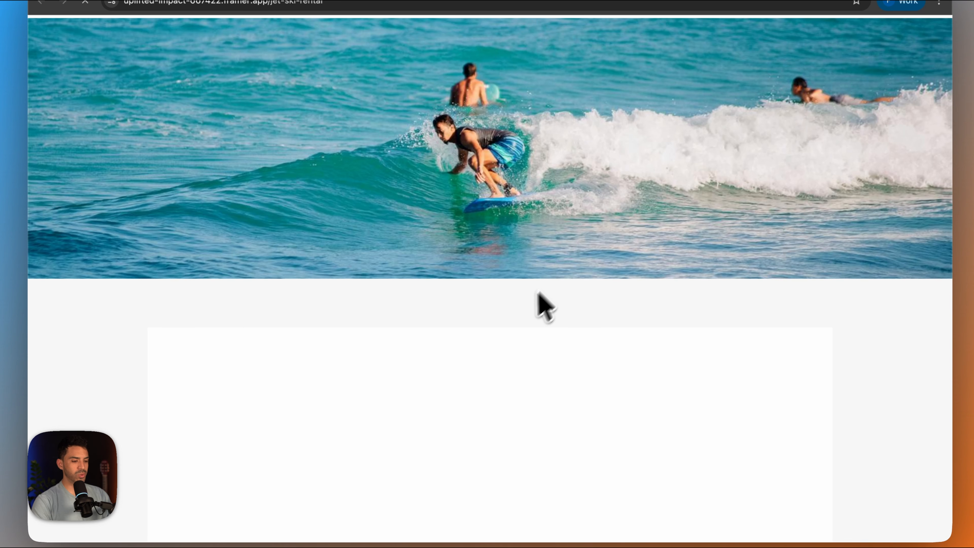
{"action": "scroll", "coordinate": [537, 314], "scroll_direction": "down", "scroll_amount": 5}
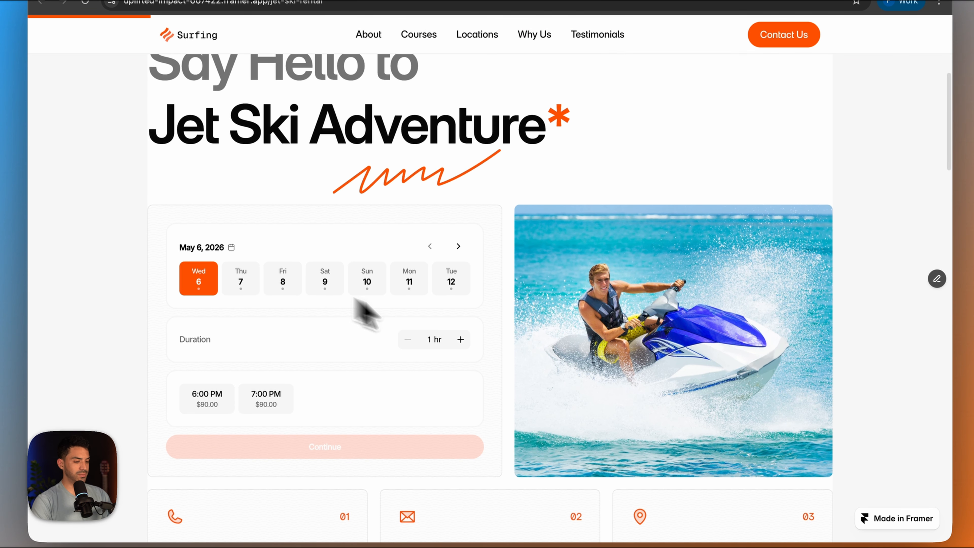
{"action": "left_click", "coordinate": [461, 340]}
{"action": "left_click", "coordinate": [461, 339]}
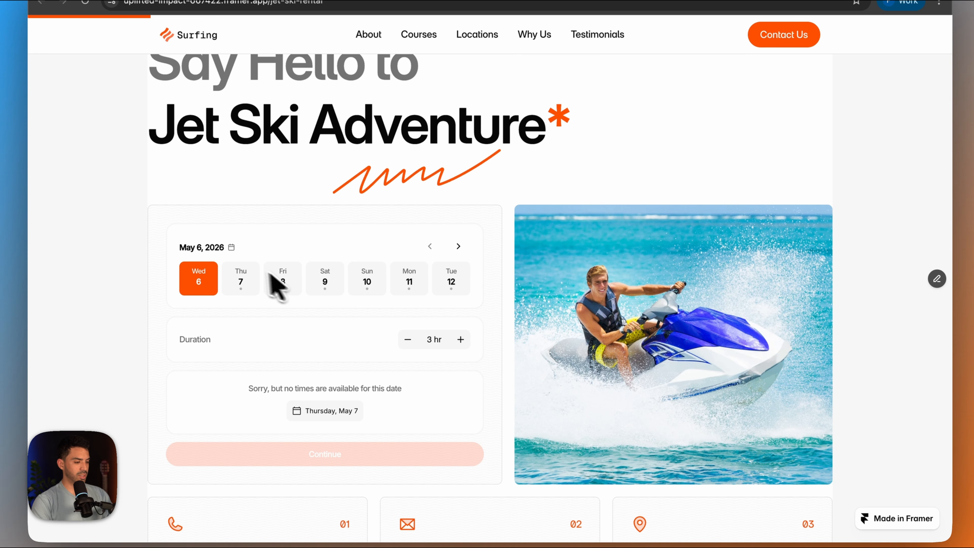
- Choose Thursday, May 7, a 5 hr duration and the 3:00 PM slot for the jet ski booking
{"action": "left_click", "coordinate": [248, 280]}
{"action": "scroll", "coordinate": [304, 341], "scroll_direction": "down", "scroll_amount": 2}
{"action": "left_click", "coordinate": [460, 288]}
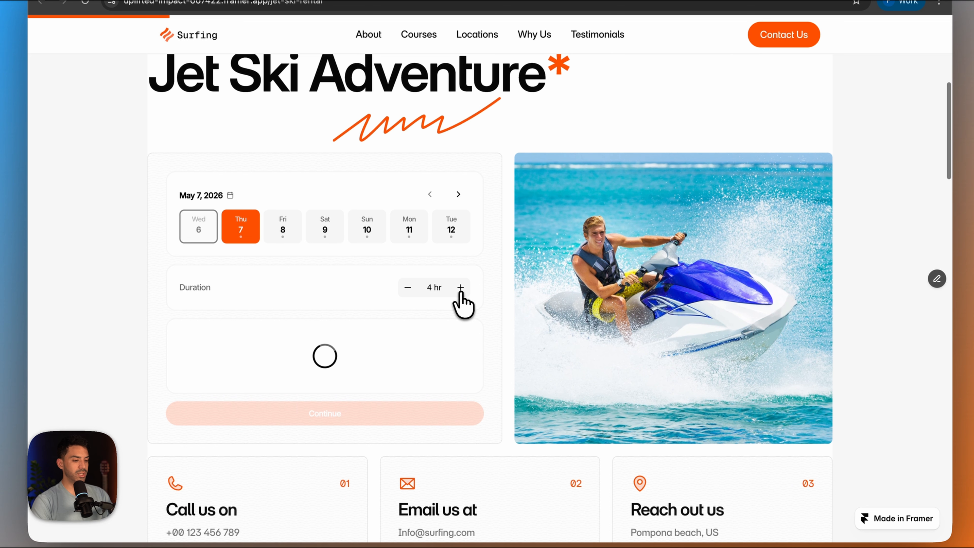
{"action": "left_click", "coordinate": [461, 287]}
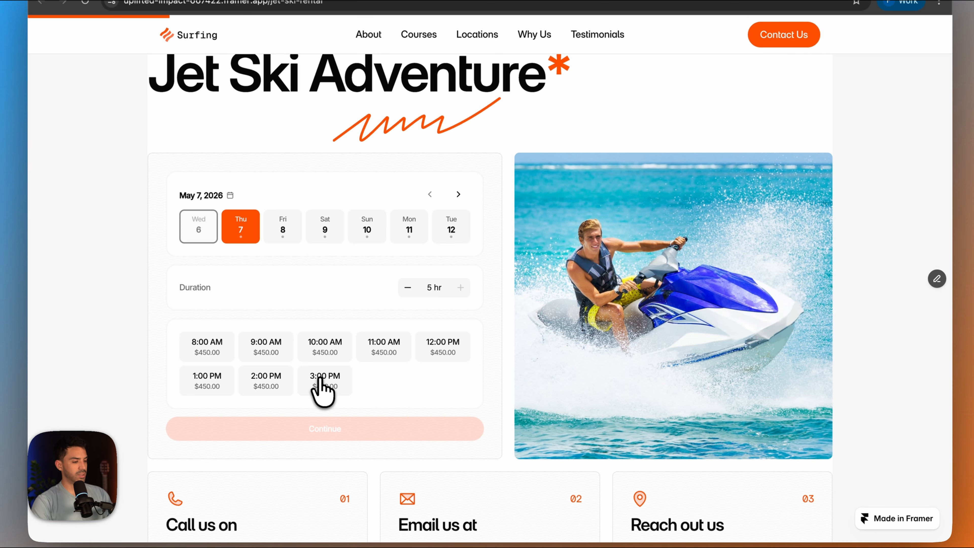
{"action": "left_click", "coordinate": [322, 388]}
{"action": "scroll", "coordinate": [324, 416], "scroll_direction": "down", "scroll_amount": 3}
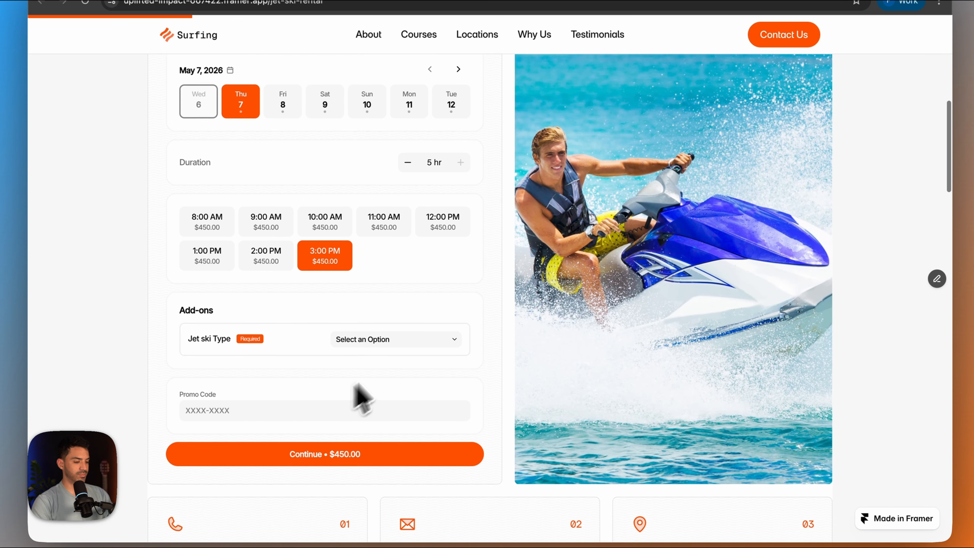
- Add the Super Fast jet ski type, apply the promo code JETSKI and continue to the client details
{"action": "left_click", "coordinate": [378, 349]}
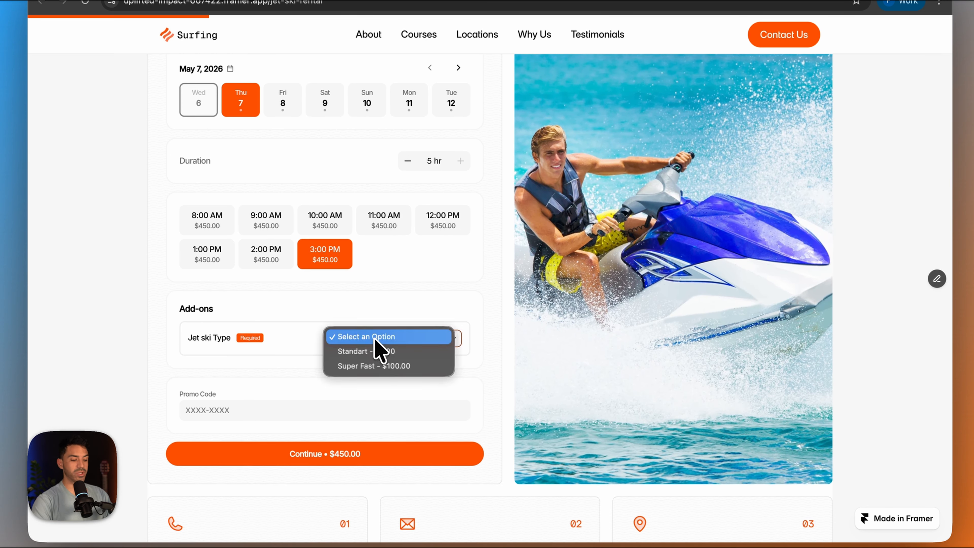
{"action": "left_click", "coordinate": [371, 365]}
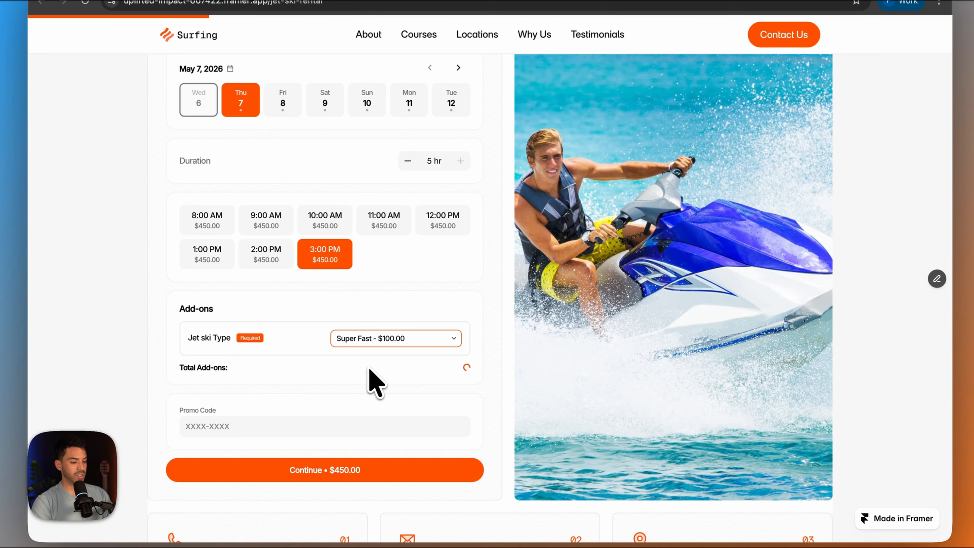
{"action": "scroll", "coordinate": [356, 399], "scroll_direction": "down", "scroll_amount": 1}
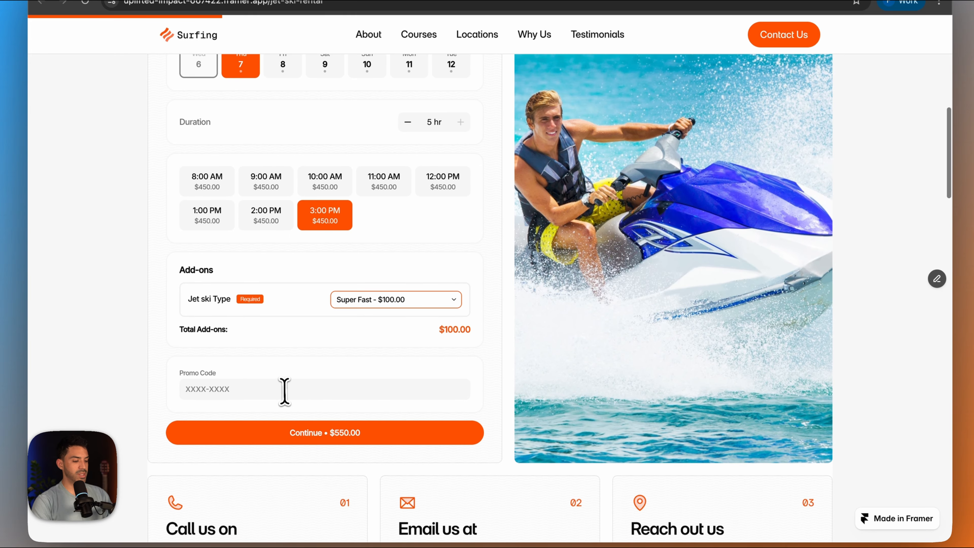
{"action": "left_click", "coordinate": [284, 390]}
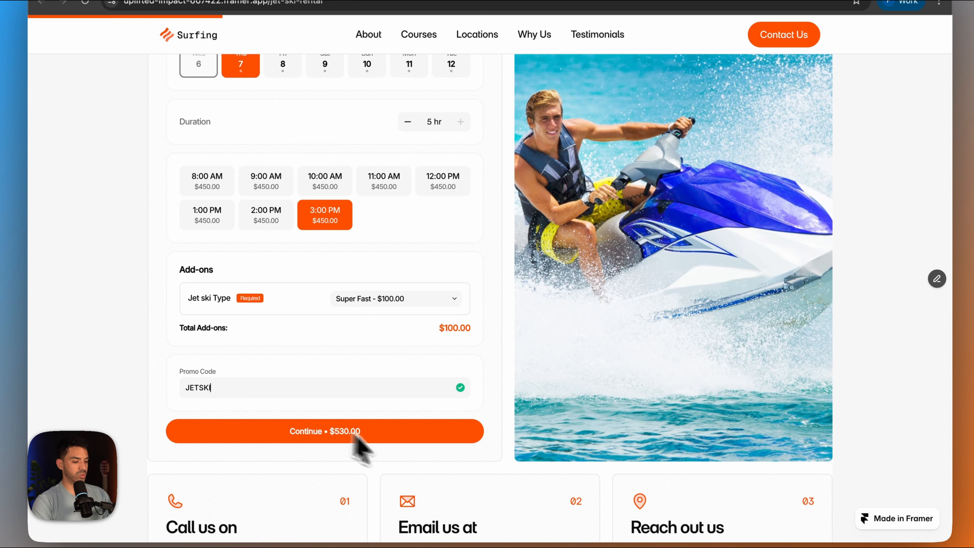
{"action": "left_click", "coordinate": [335, 441]}
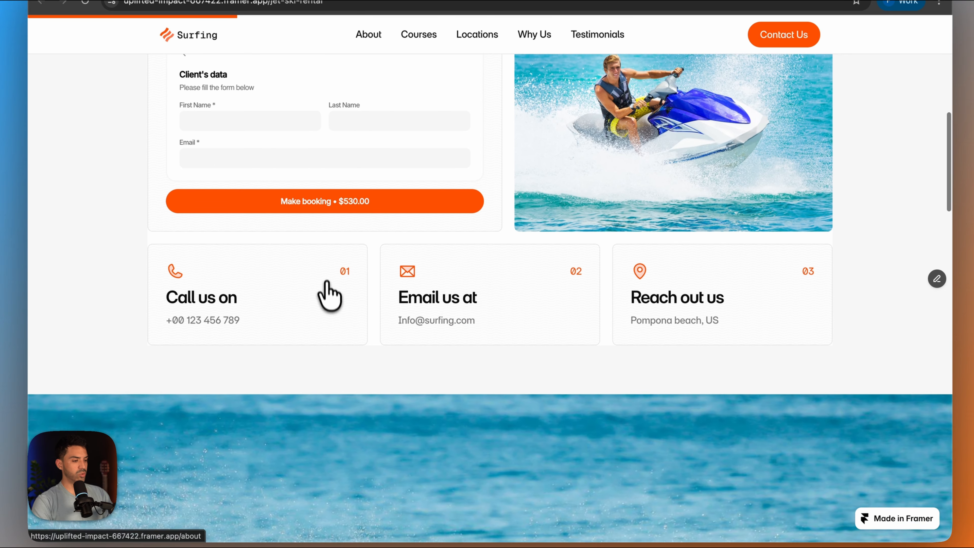
- Fill in the client's first name, last name and email, and make the booking
{"action": "scroll", "coordinate": [295, 219], "scroll_direction": "up", "scroll_amount": 2}
{"action": "left_click", "coordinate": [274, 172]}
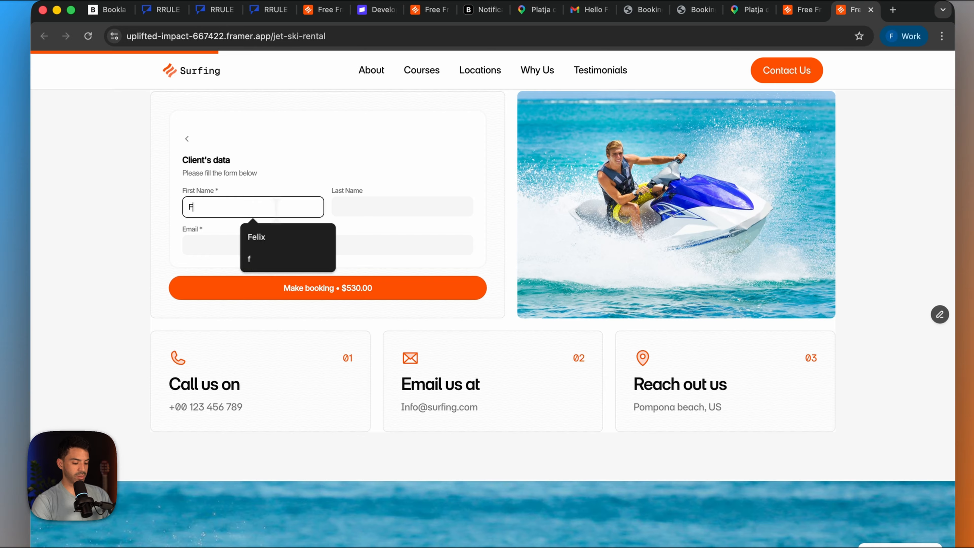
{"action": "left_click", "coordinate": [386, 209]}
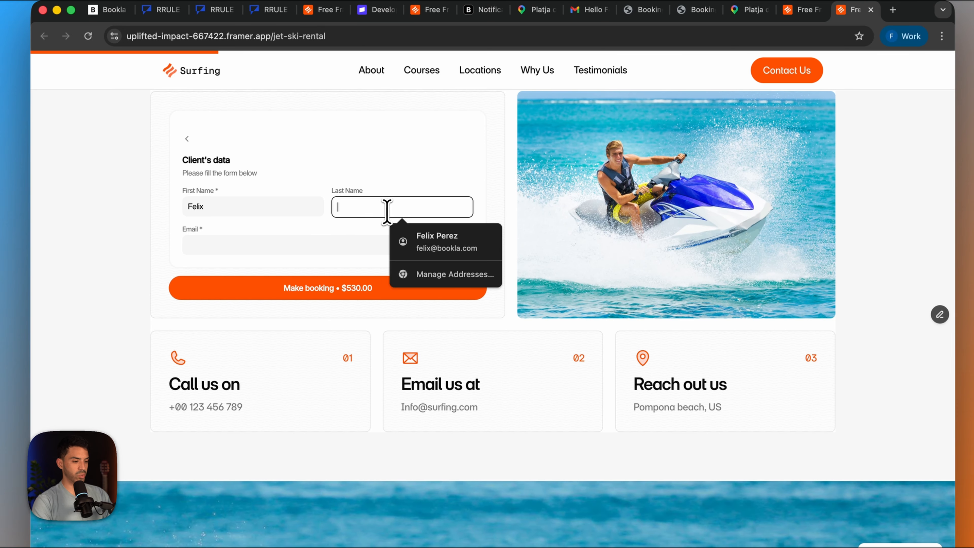
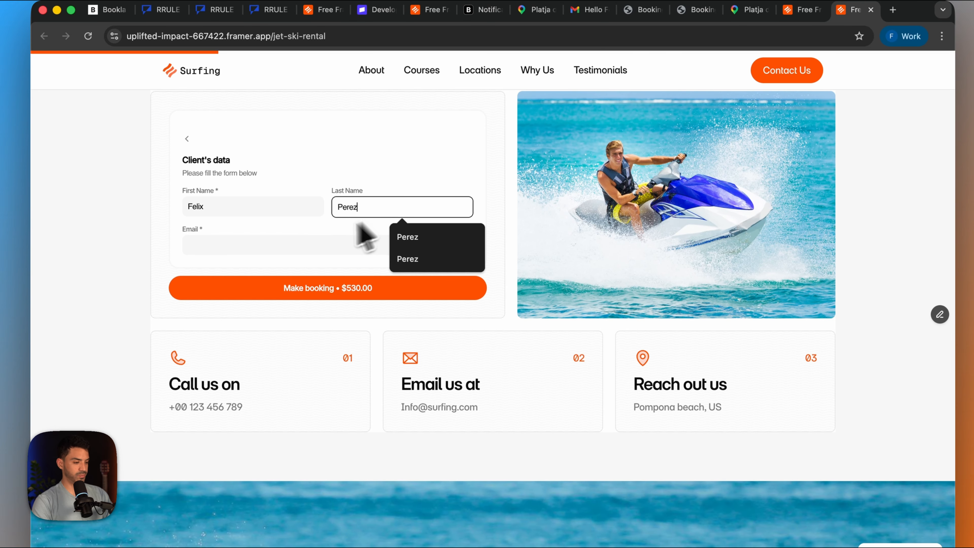
{"action": "left_click", "coordinate": [302, 243]}
{"action": "left_click", "coordinate": [306, 274]}
{"action": "left_click", "coordinate": [313, 287]}
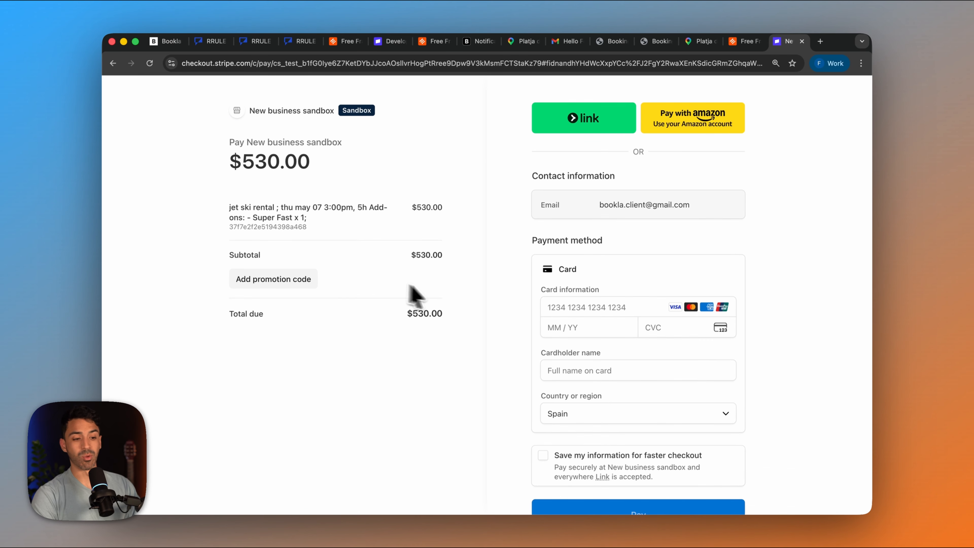
- Enter the test card number, expiry date, CVC and cardholder name in the Stripe checkout and pay for the booking
{"action": "scroll", "coordinate": [413, 293], "scroll_direction": "down", "scroll_amount": 2}
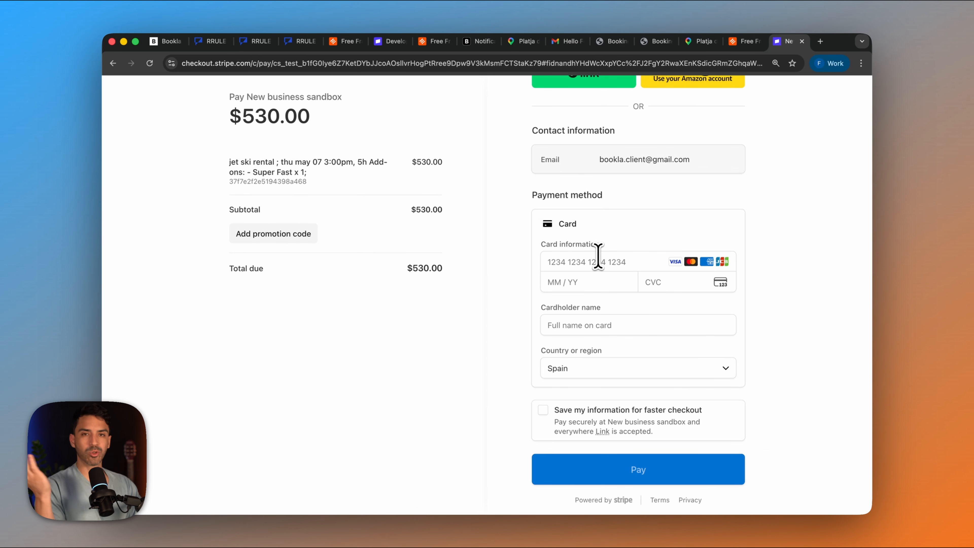
{"action": "left_click", "coordinate": [598, 258]}
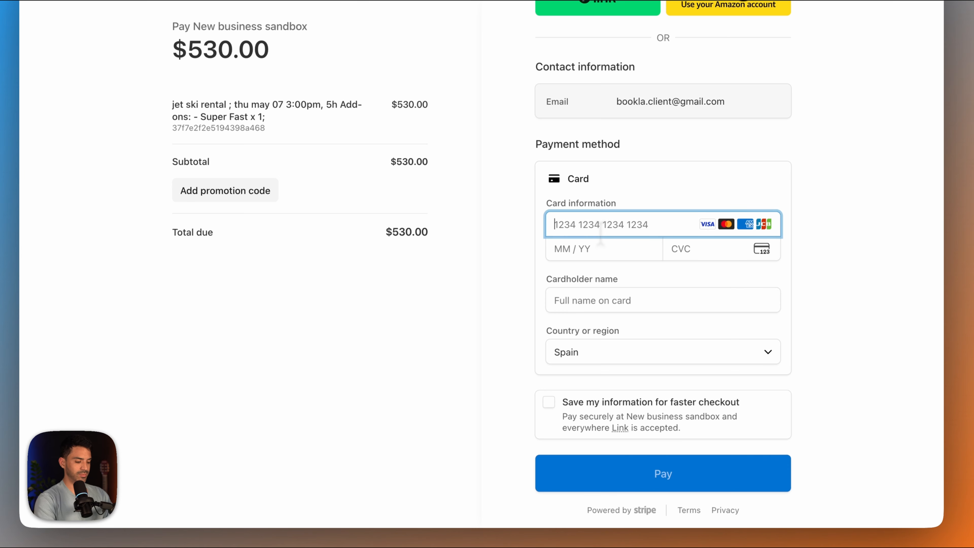
{"action": "type", "text": "42424242424242421234123"}
{"action": "left_click", "coordinate": [653, 299]}
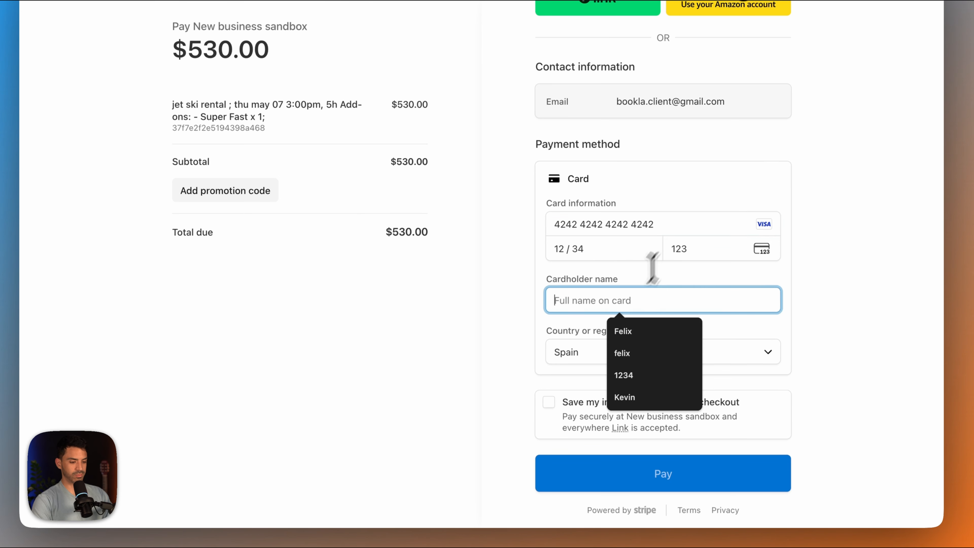
{"action": "left_click", "coordinate": [626, 331]}
{"action": "left_click", "coordinate": [630, 475]}
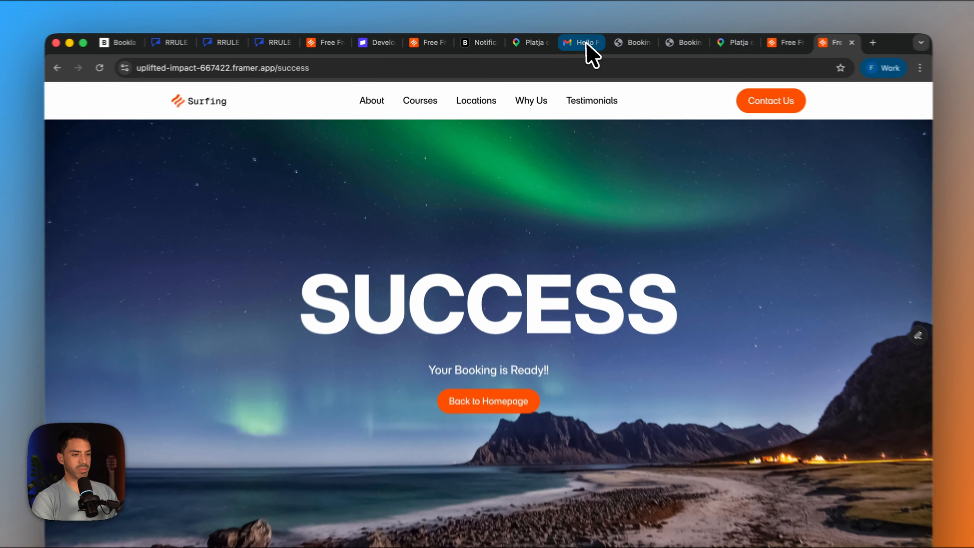
- Switch to Gmail and go from the old confirmation email back to the inbox
{"action": "left_click", "coordinate": [566, 41]}
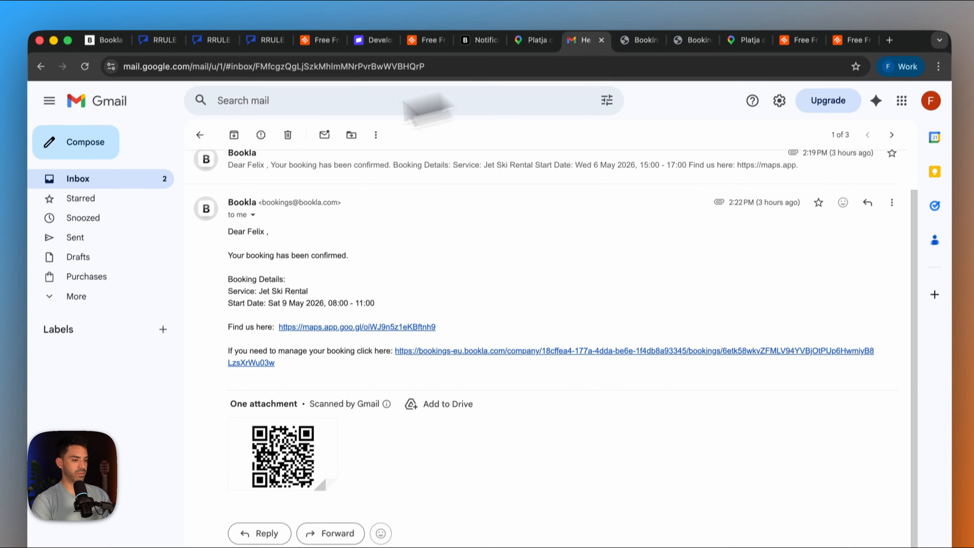
{"action": "left_click", "coordinate": [175, 163]}
{"action": "left_click", "coordinate": [324, 143]}
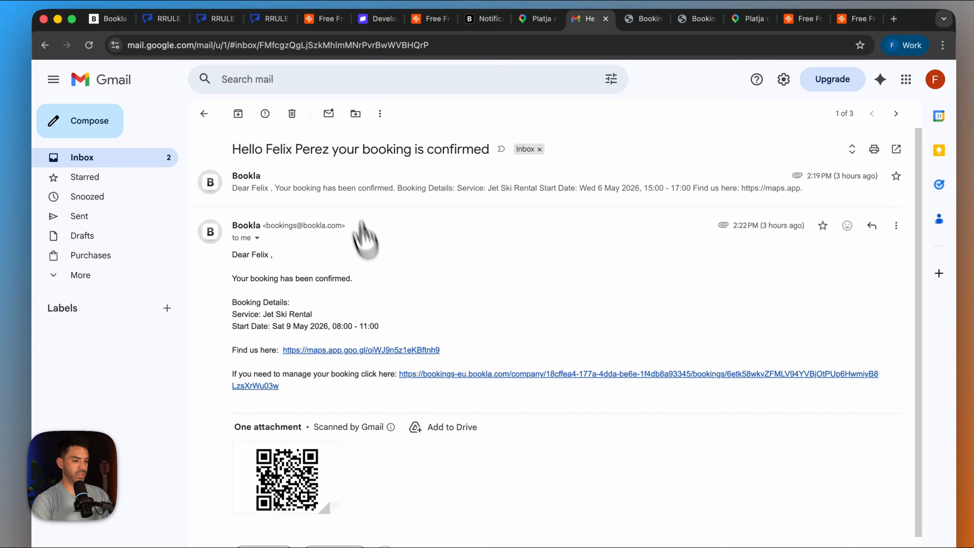
{"action": "scroll", "coordinate": [374, 269], "scroll_direction": "down", "scroll_amount": 3}
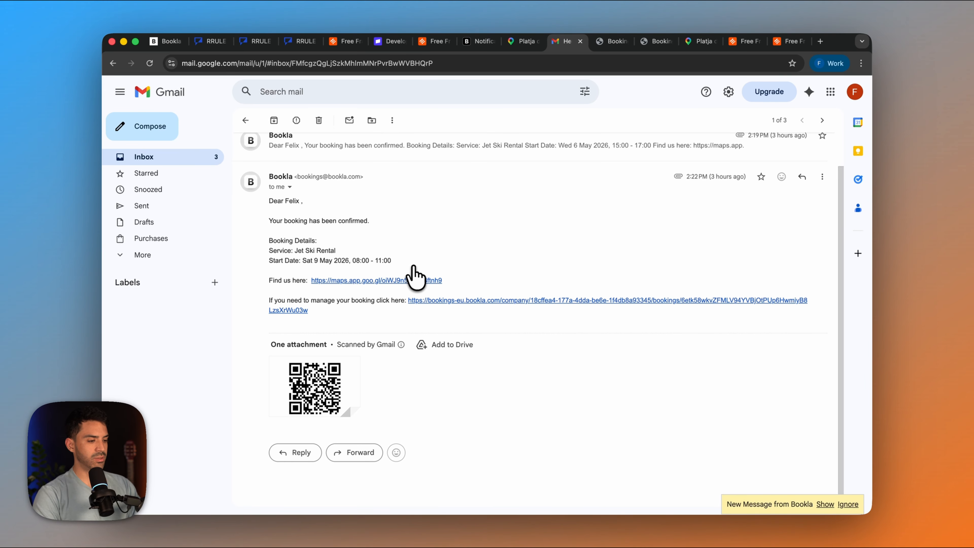
{"action": "left_click", "coordinate": [154, 173]}
{"action": "left_click", "coordinate": [192, 158]}
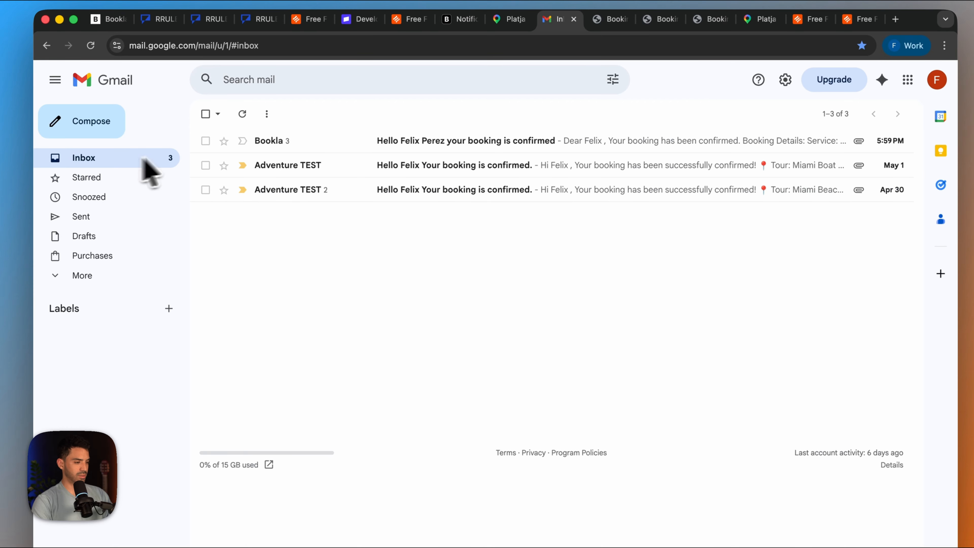
- Open the newest Bookla confirmation email, follow its manage-booking link and examine the booking details and price breakdown
{"action": "left_click", "coordinate": [293, 146]}
{"action": "scroll", "coordinate": [345, 330], "scroll_direction": "down", "scroll_amount": 5}
{"action": "left_click", "coordinate": [424, 285]}
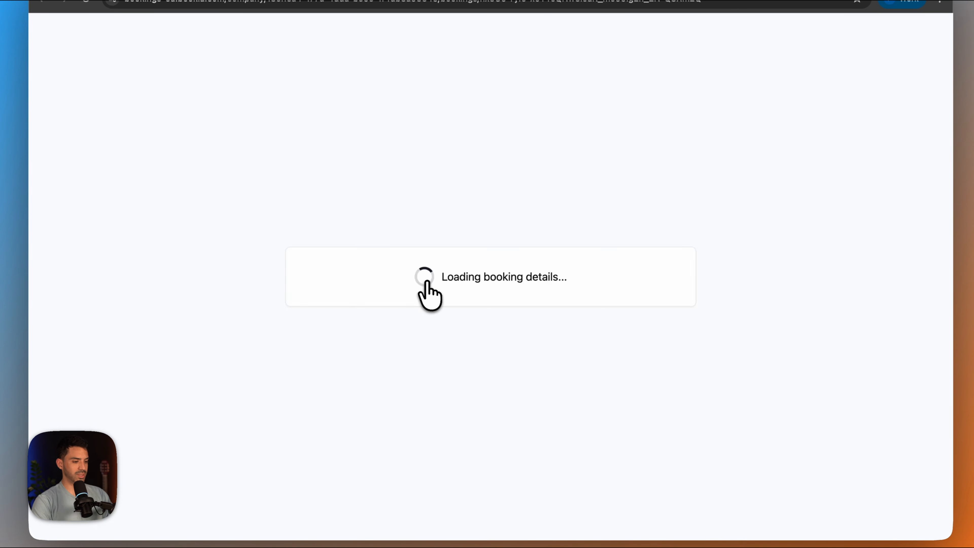
{"action": "scroll", "coordinate": [449, 344], "scroll_direction": "down", "scroll_amount": 2}
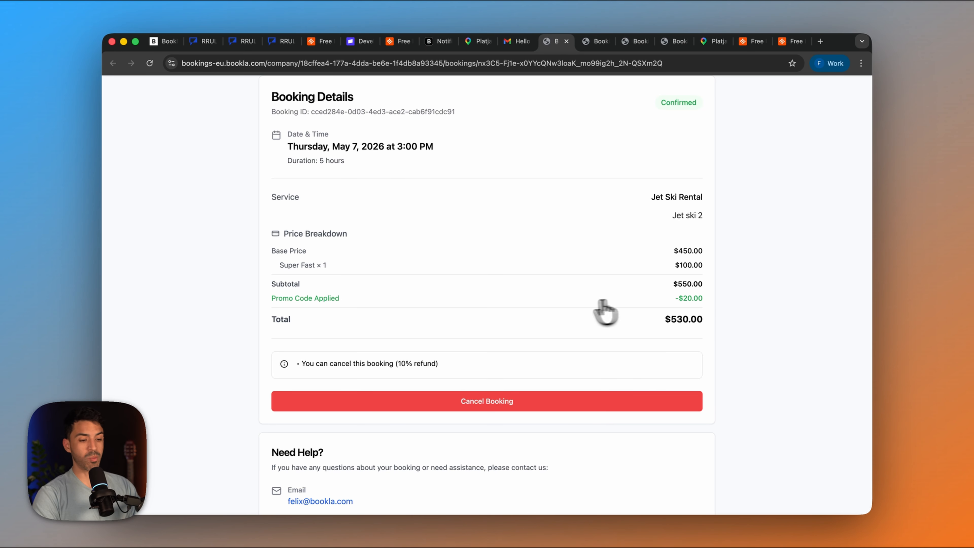
{"action": "scroll", "coordinate": [604, 311], "scroll_direction": "up", "scroll_amount": 1}
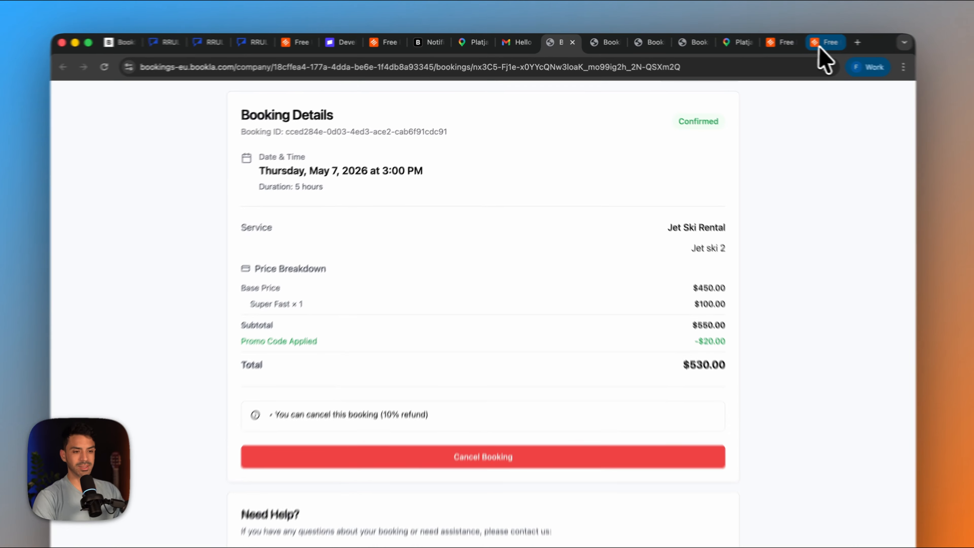
- Return to the live site's home page and open the Paddle Surf Rental page
{"action": "left_click", "coordinate": [790, 41]}
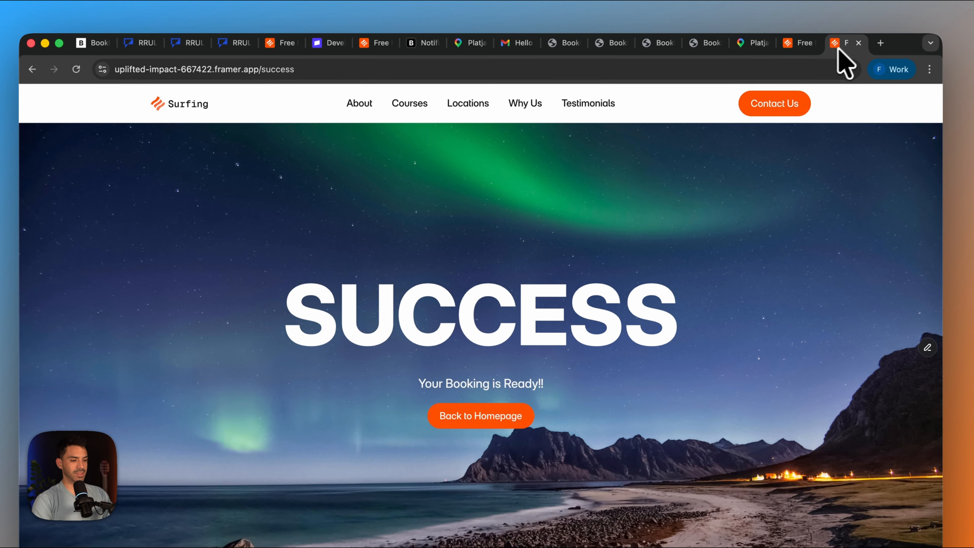
{"action": "left_click", "coordinate": [176, 104]}
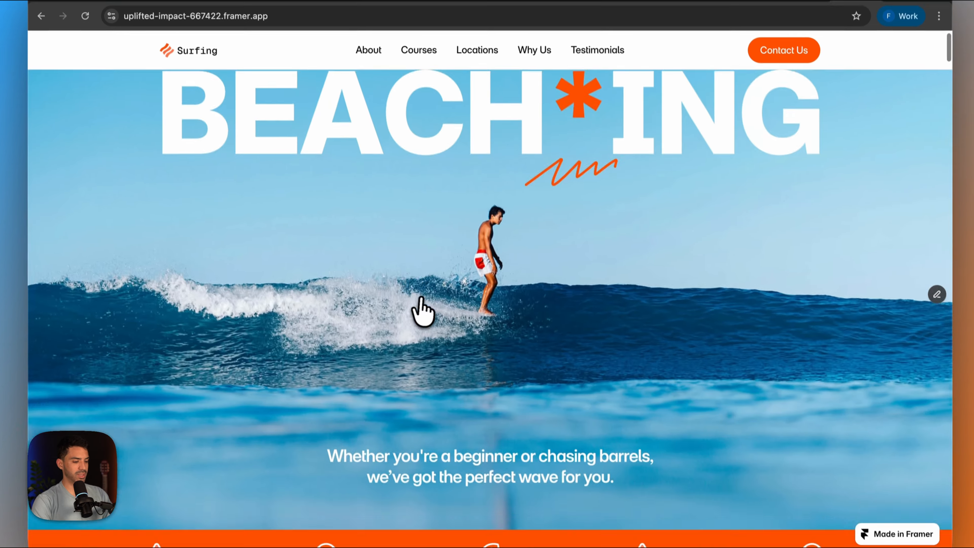
{"action": "scroll", "coordinate": [422, 311], "scroll_direction": "down", "scroll_amount": 15}
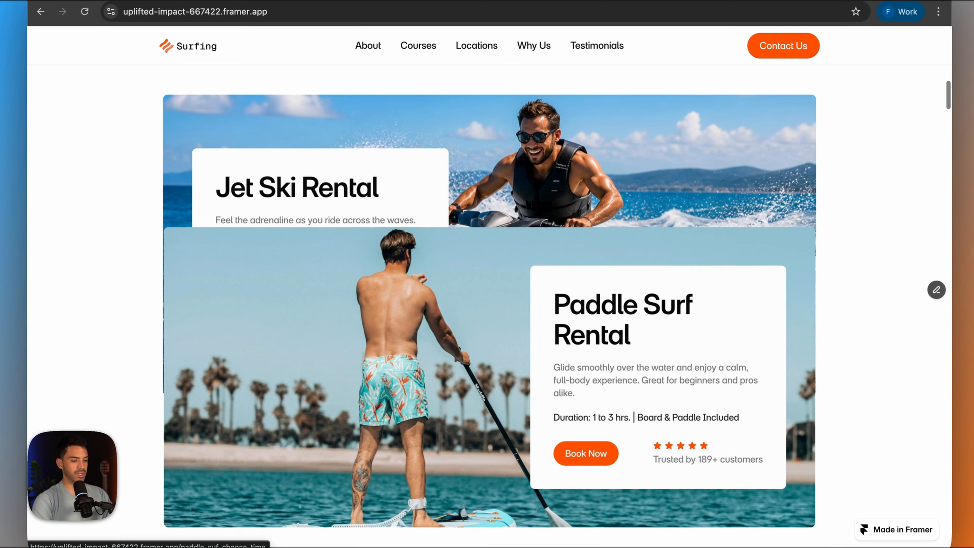
{"action": "left_click", "coordinate": [586, 450]}
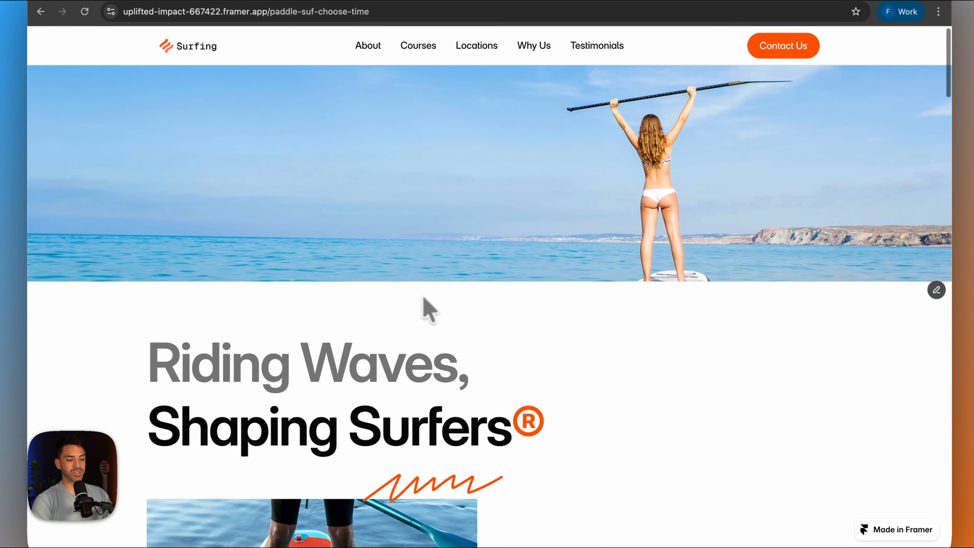
- Open the 2-hour paddle surf rental page from the time options and examine its booking form
{"action": "scroll", "coordinate": [424, 310], "scroll_direction": "down", "scroll_amount": 6}
{"action": "scroll", "coordinate": [436, 312], "scroll_direction": "down", "scroll_amount": 10}
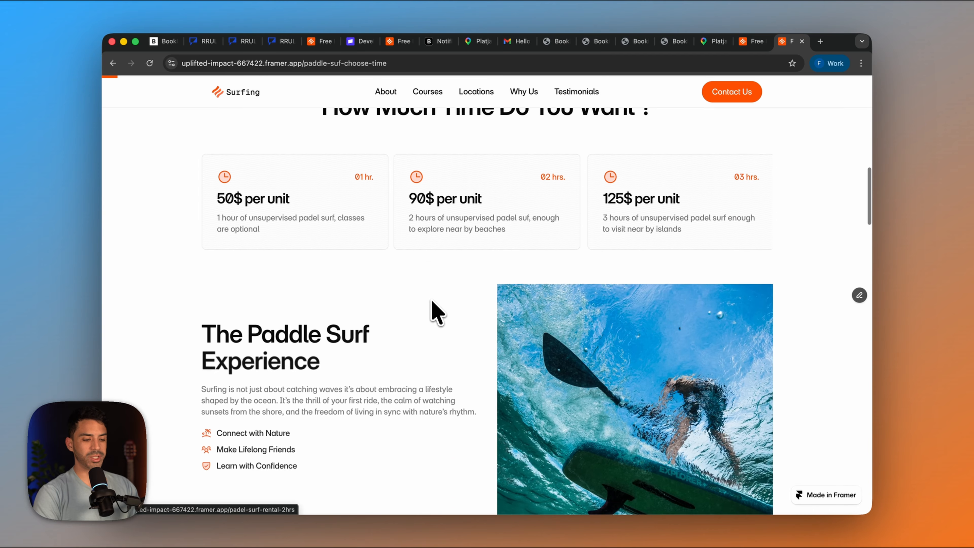
{"action": "scroll", "coordinate": [432, 301], "scroll_direction": "down", "scroll_amount": 2}
{"action": "scroll", "coordinate": [431, 301], "scroll_direction": "up", "scroll_amount": 2}
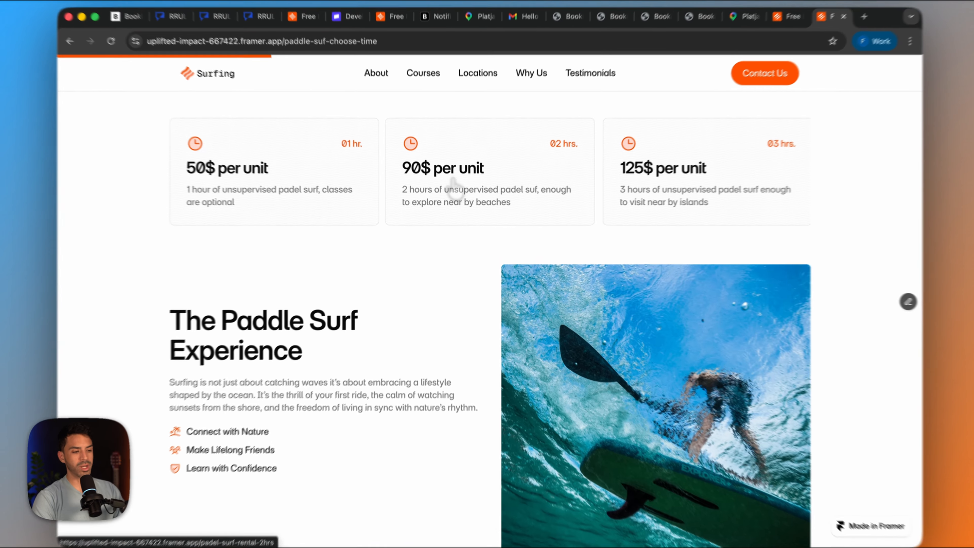
{"action": "left_click", "coordinate": [455, 192]}
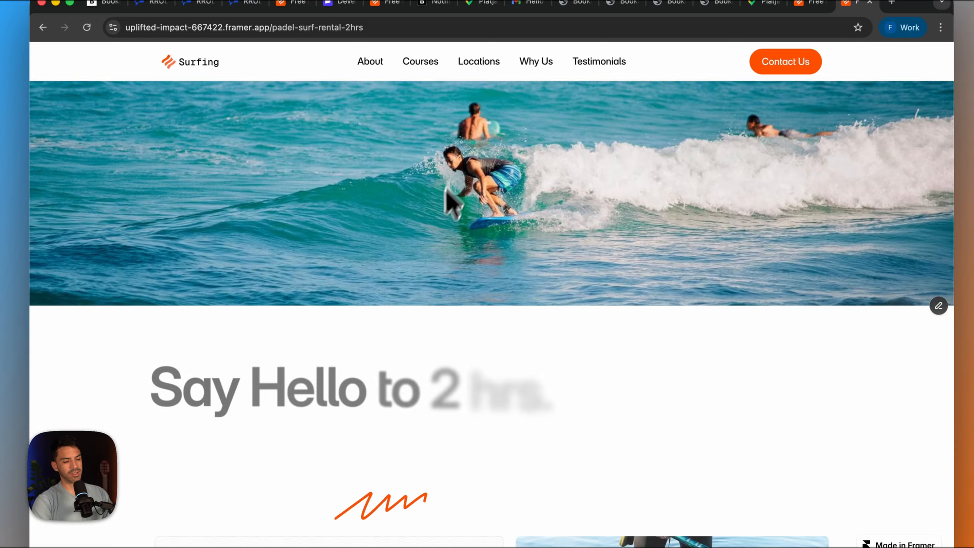
{"action": "scroll", "coordinate": [400, 307], "scroll_direction": "down", "scroll_amount": 8}
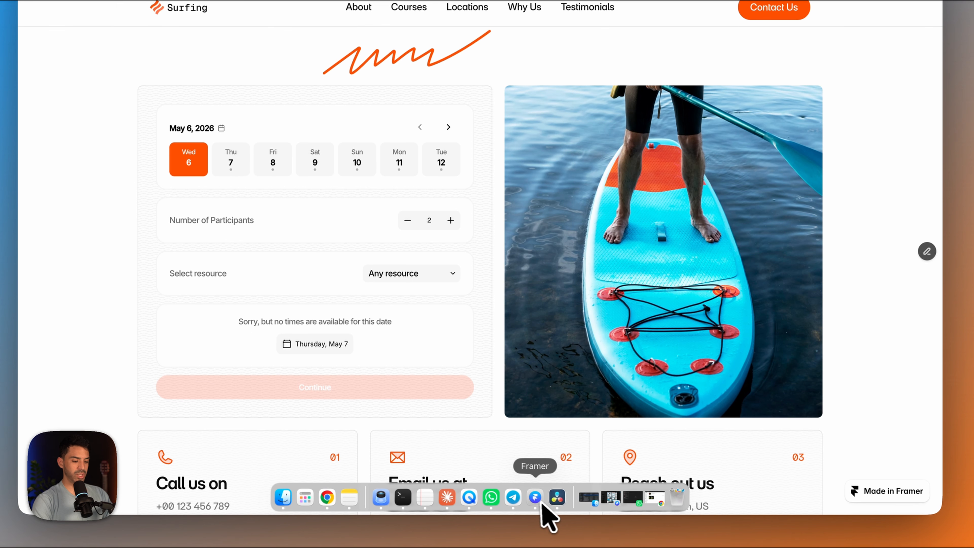
- Switch to Framer, open the /padel-surf-rental-2hrs page and hide the resource selector in its booking form
{"action": "left_click", "coordinate": [541, 502]}
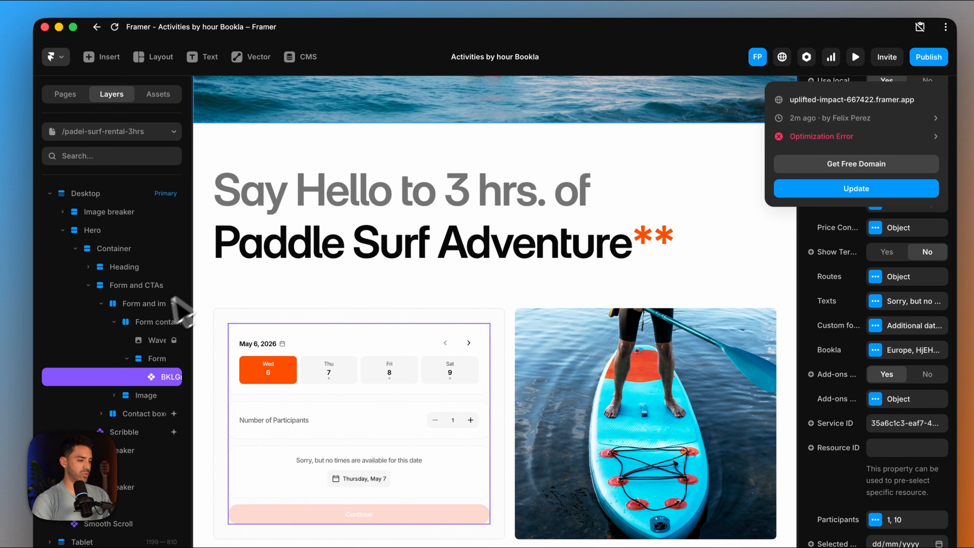
{"action": "left_click", "coordinate": [49, 14]}
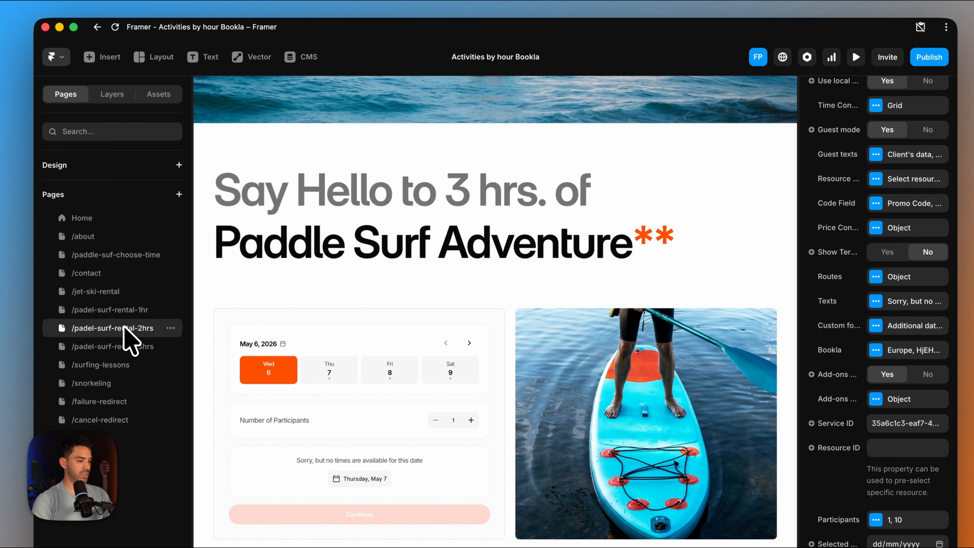
{"action": "left_click", "coordinate": [116, 328]}
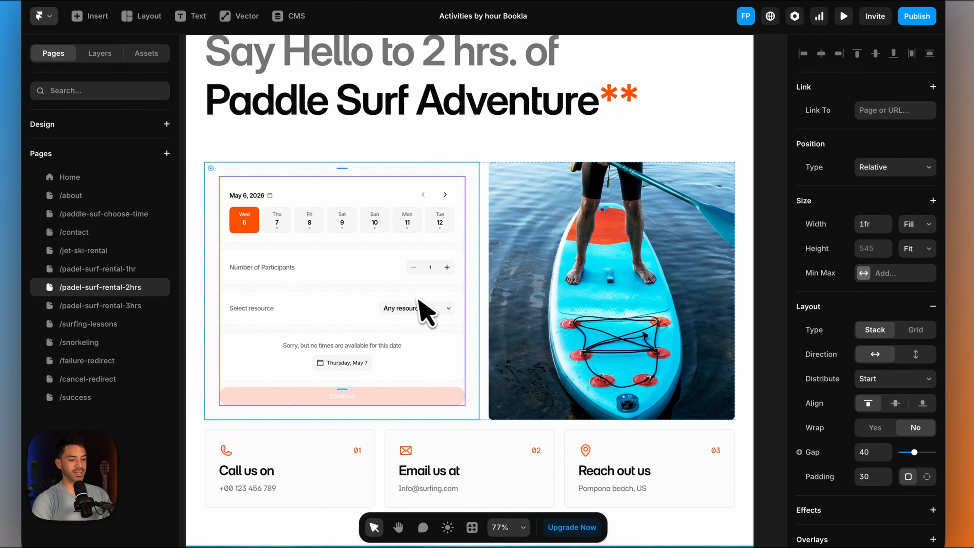
{"action": "left_click", "coordinate": [419, 363]}
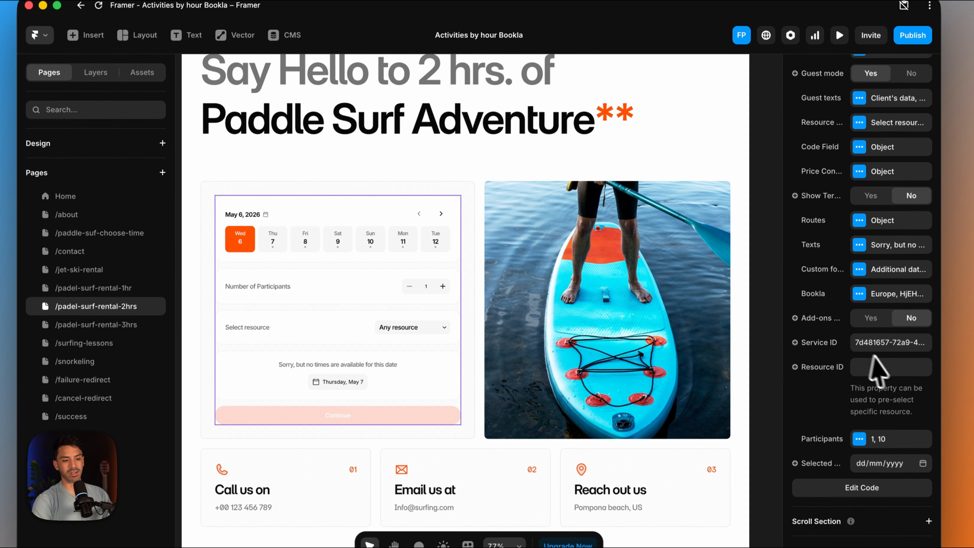
{"action": "scroll", "coordinate": [895, 353], "scroll_direction": "up", "scroll_amount": 5}
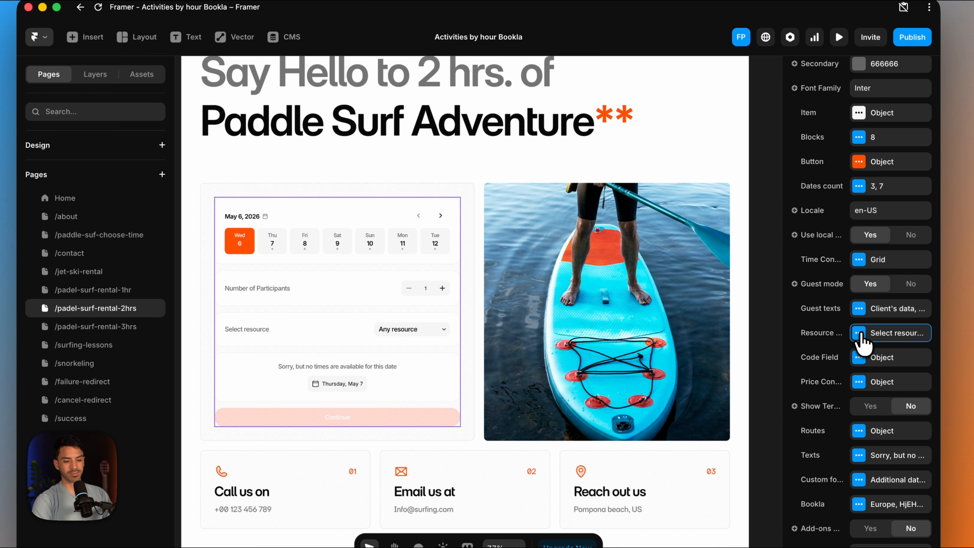
{"action": "left_click", "coordinate": [859, 333]}
{"action": "left_click", "coordinate": [743, 368]}
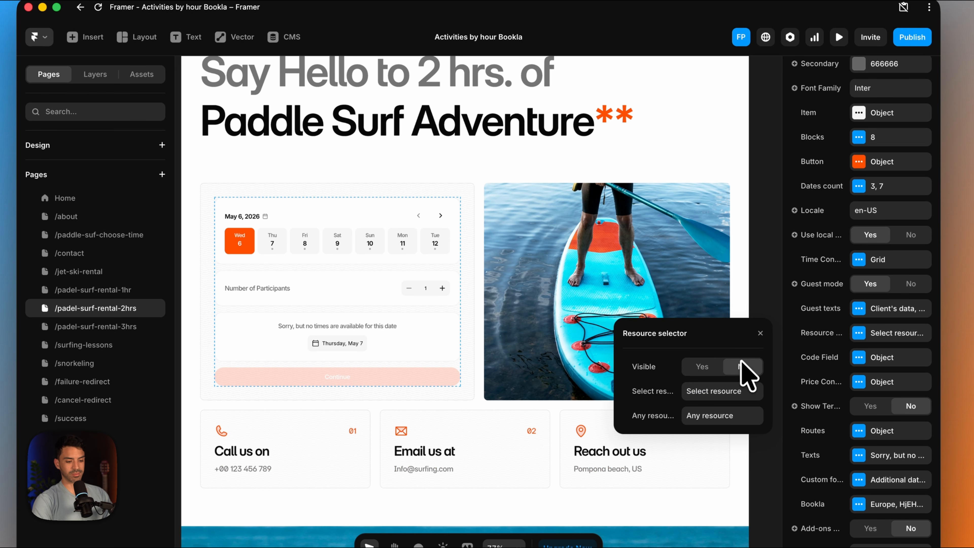
{"action": "left_click", "coordinate": [762, 333]}
- Publish the site update and reload the live 2-hour paddle surf rental page in Chrome
{"action": "left_click", "coordinate": [912, 37]}
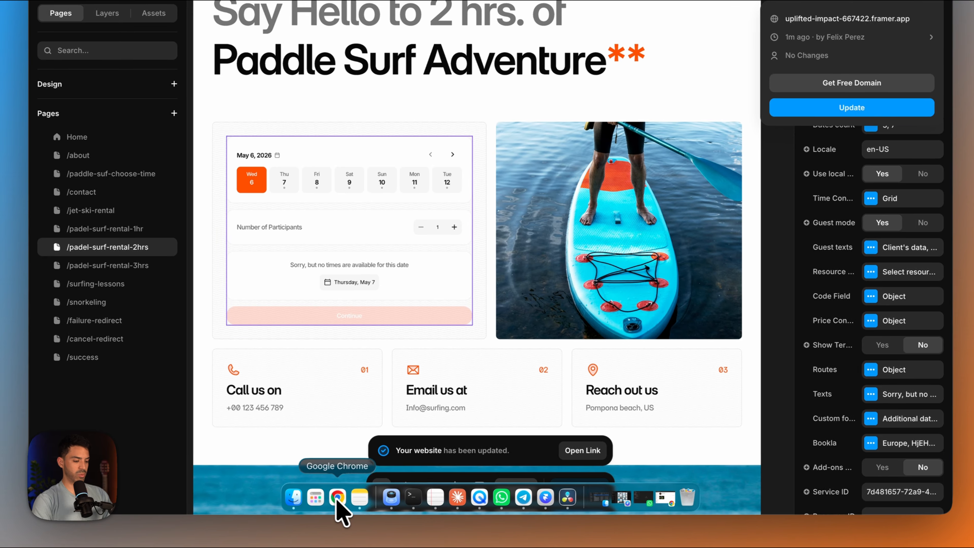
{"action": "left_click", "coordinate": [333, 498]}
{"action": "left_click", "coordinate": [91, 58]}
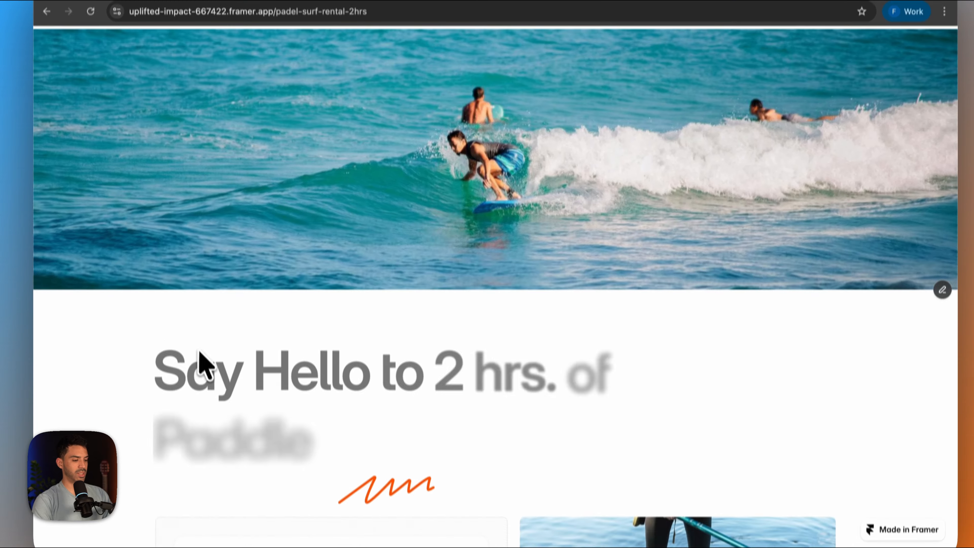
{"action": "scroll", "coordinate": [201, 407], "scroll_direction": "down", "scroll_amount": 5}
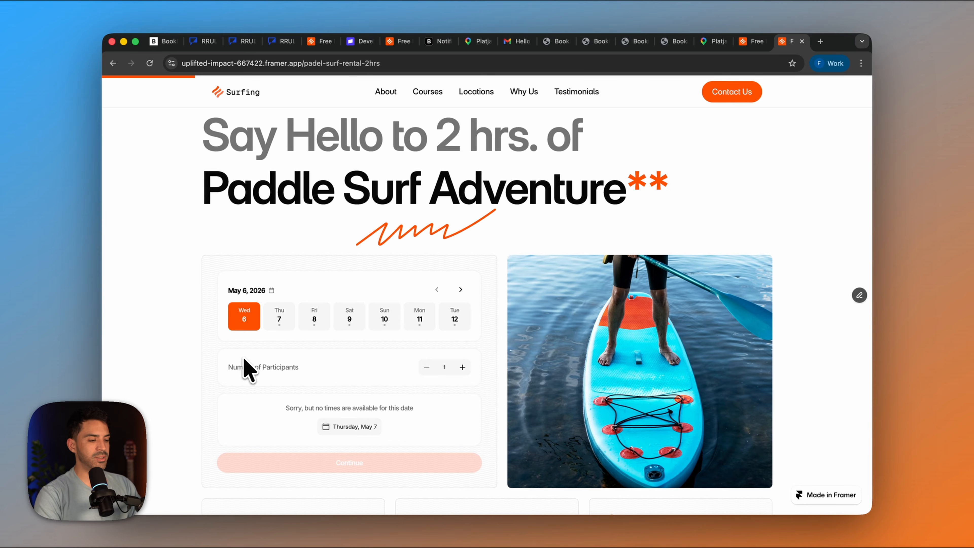
- Choose Thursday, May 7, 3 participants and the 12:00 PM slot in the 2-hour booking form, and continue to the client's data form
{"action": "left_click", "coordinate": [280, 325]}
{"action": "scroll", "coordinate": [303, 315], "scroll_direction": "down", "scroll_amount": 1}
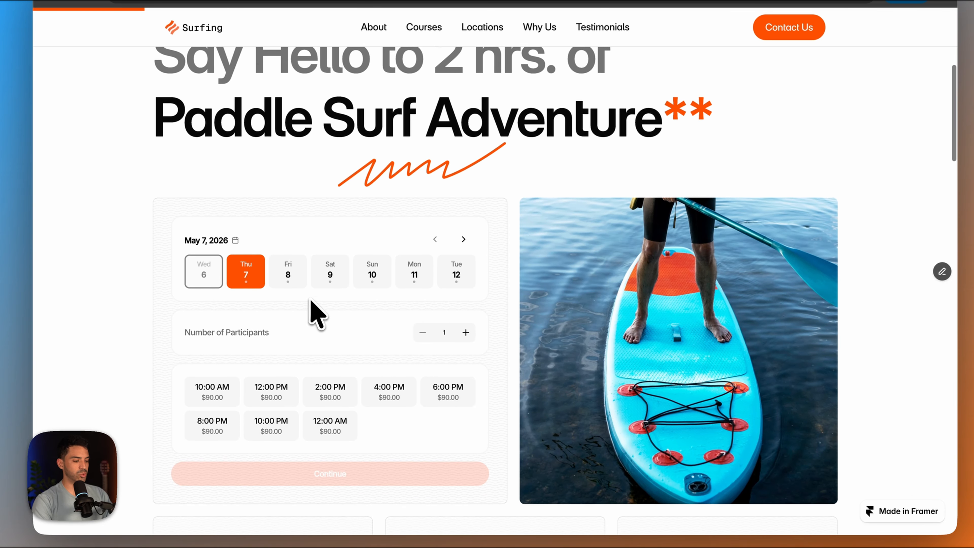
{"action": "left_click", "coordinate": [466, 322]}
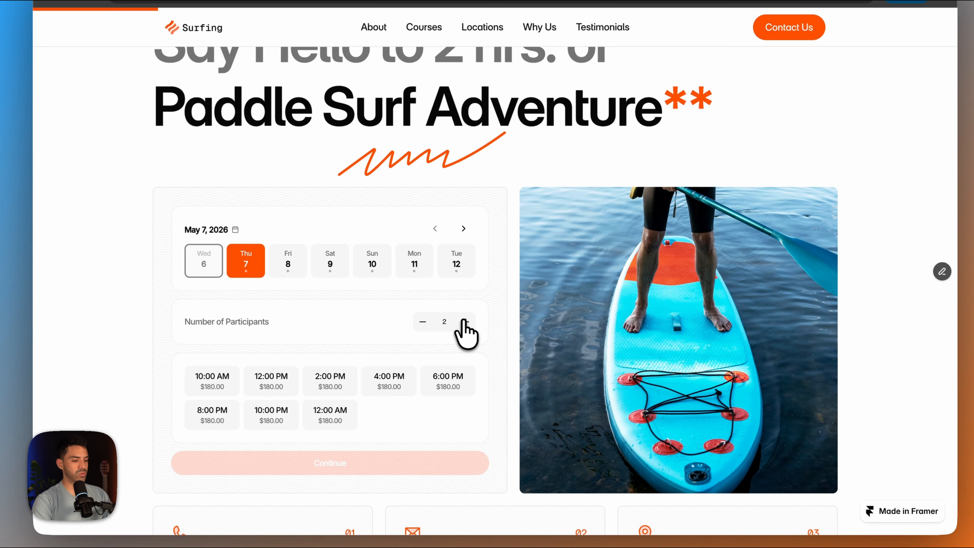
{"action": "left_click", "coordinate": [465, 322]}
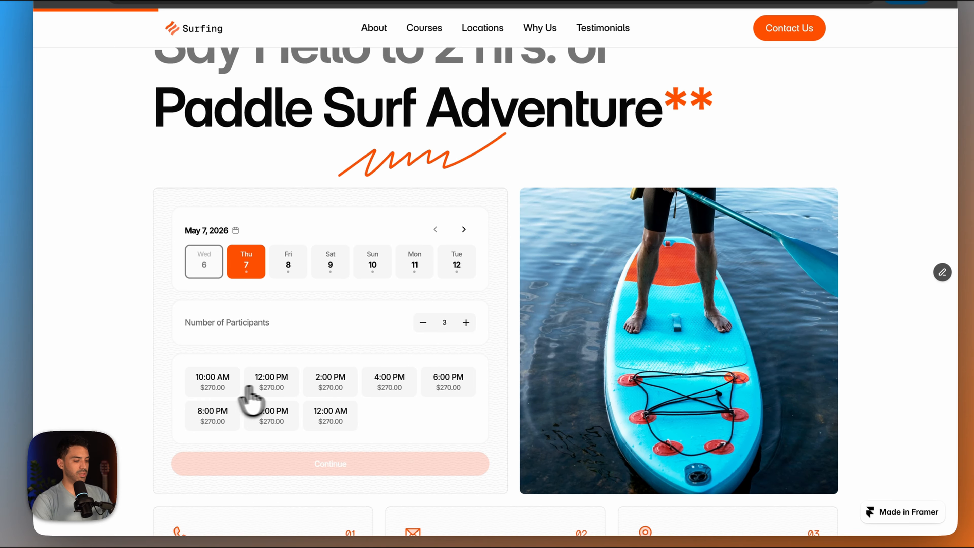
{"action": "left_click", "coordinate": [273, 388]}
{"action": "scroll", "coordinate": [275, 395], "scroll_direction": "down", "scroll_amount": 2}
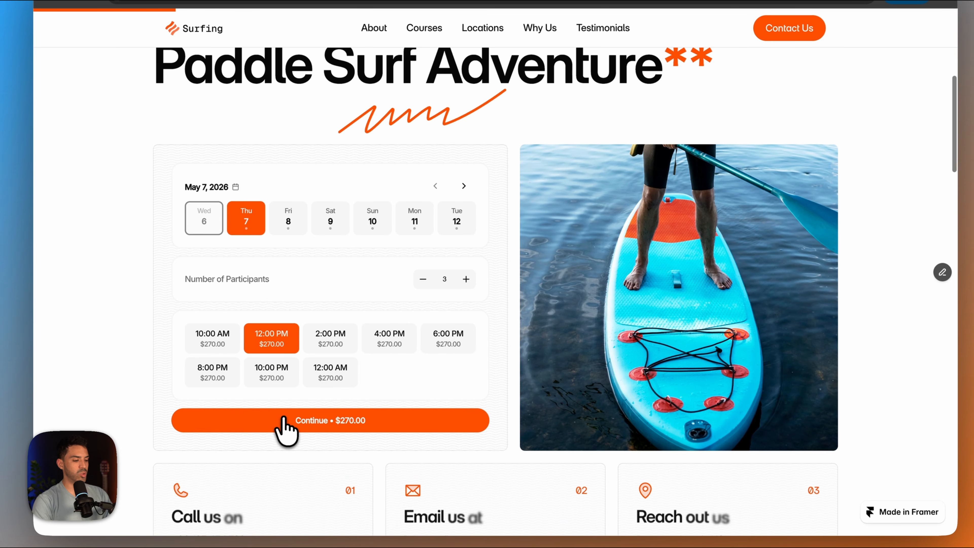
{"action": "left_click", "coordinate": [283, 427]}
{"action": "scroll", "coordinate": [284, 429], "scroll_direction": "down", "scroll_amount": 5}
{"action": "scroll", "coordinate": [284, 426], "scroll_direction": "up", "scroll_amount": 3}
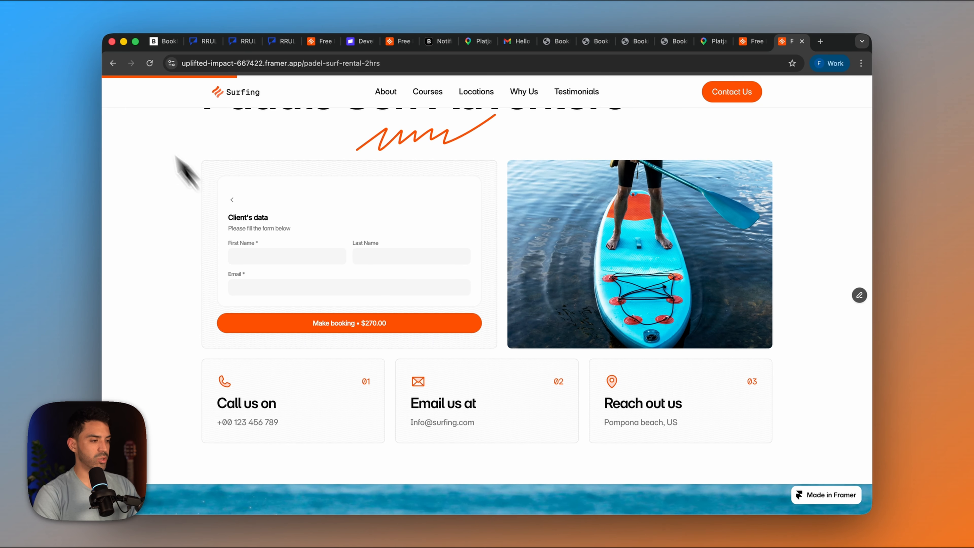
- Return to the rental time options and open the 3-hour paddle surf page at its booking form
{"action": "scroll", "coordinate": [186, 261], "scroll_direction": "up", "scroll_amount": 5}
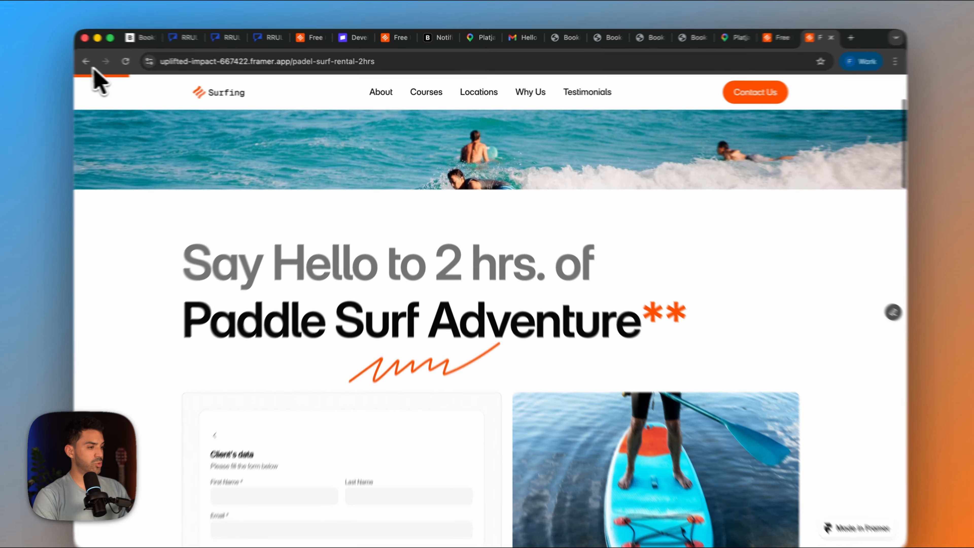
{"action": "left_click", "coordinate": [113, 63]}
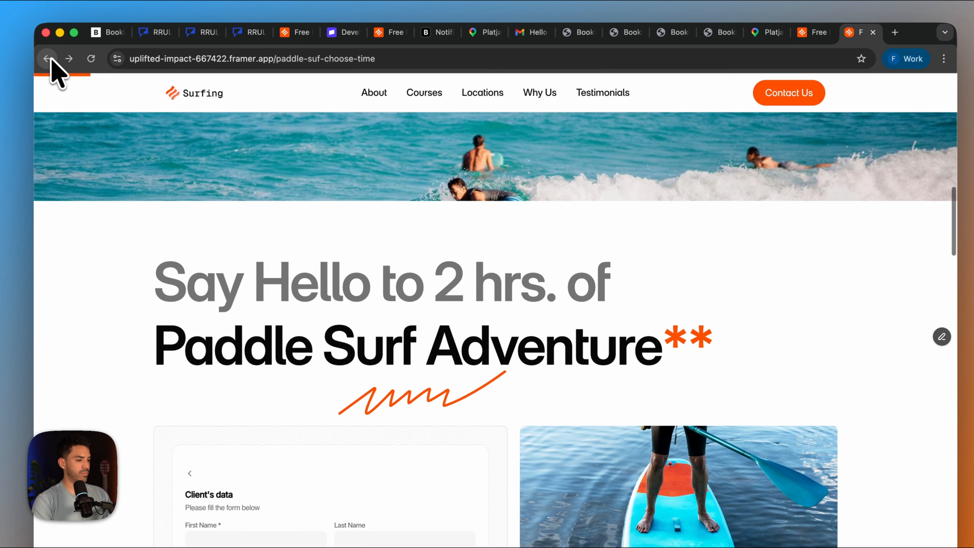
{"action": "scroll", "coordinate": [359, 326], "scroll_direction": "down", "scroll_amount": 10}
{"action": "scroll", "coordinate": [713, 213], "scroll_direction": "up", "scroll_amount": 1}
{"action": "left_click", "coordinate": [731, 199]}
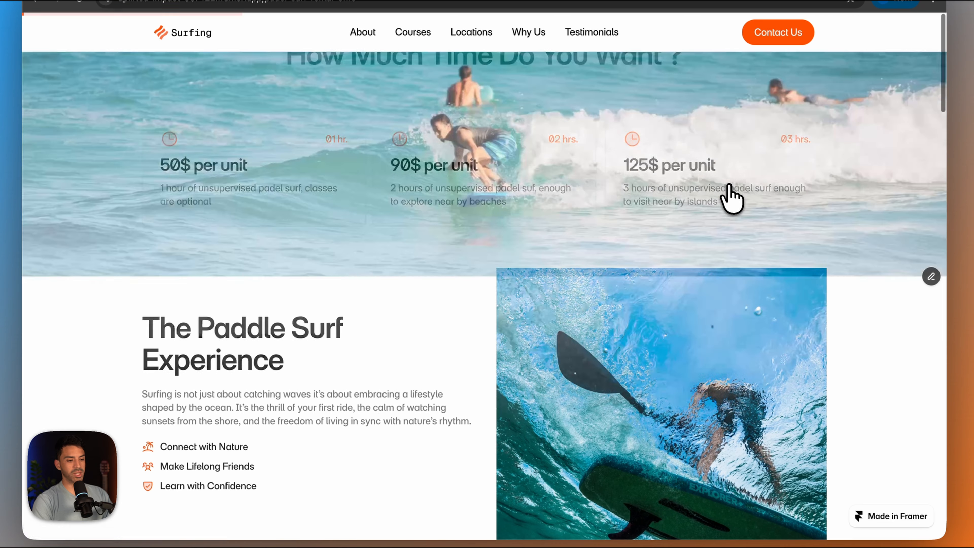
{"action": "scroll", "coordinate": [554, 370], "scroll_direction": "down", "scroll_amount": 5}
{"action": "scroll", "coordinate": [548, 362], "scroll_direction": "down", "scroll_amount": 1}
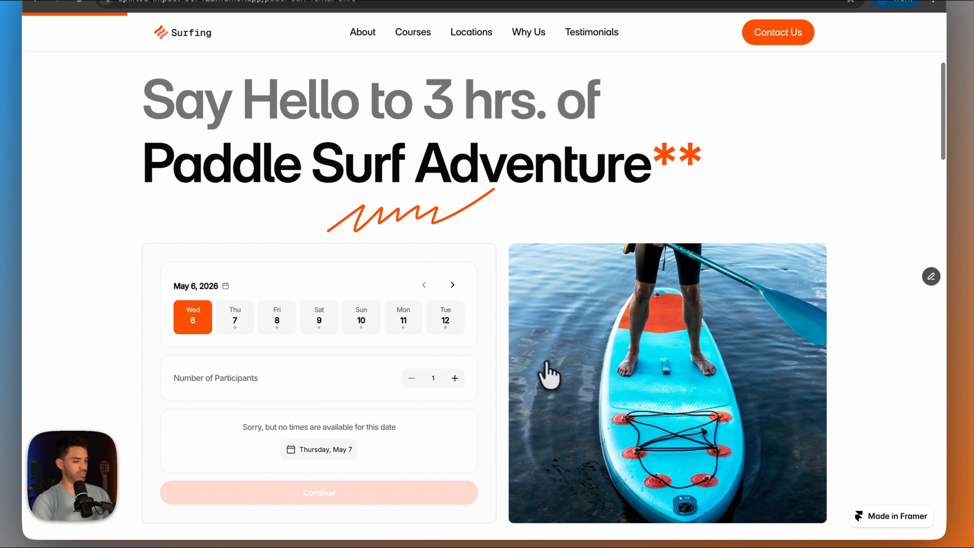
- Select Monday, May 11 in the 3-hour booking form and look over the form
{"action": "left_click", "coordinate": [397, 326]}
{"action": "scroll", "coordinate": [403, 302], "scroll_direction": "down", "scroll_amount": 2}
{"action": "scroll", "coordinate": [403, 363], "scroll_direction": "up", "scroll_amount": 6}
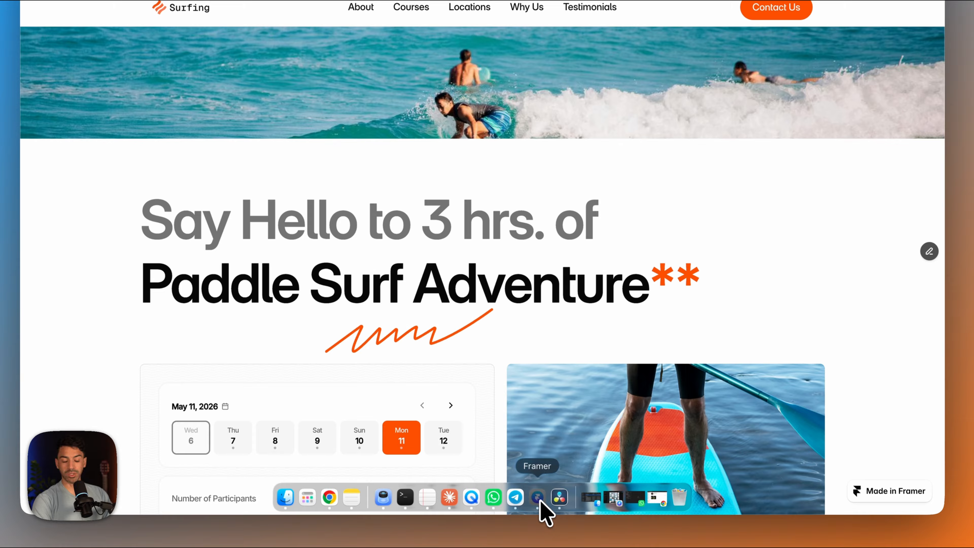
- Switch to Framer and enable the promo code field in the 2-hour page's booking form
{"action": "left_click", "coordinate": [538, 498]}
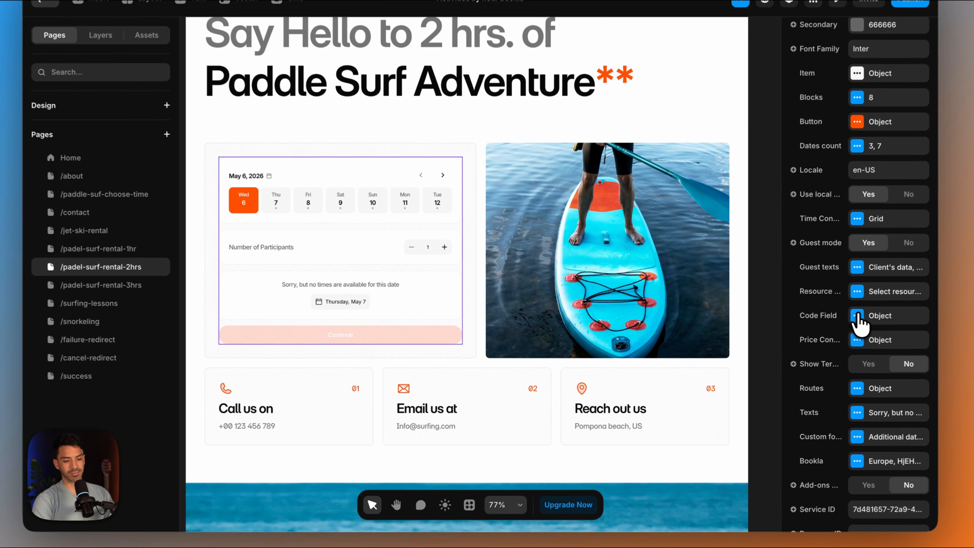
{"action": "left_click", "coordinate": [804, 333]}
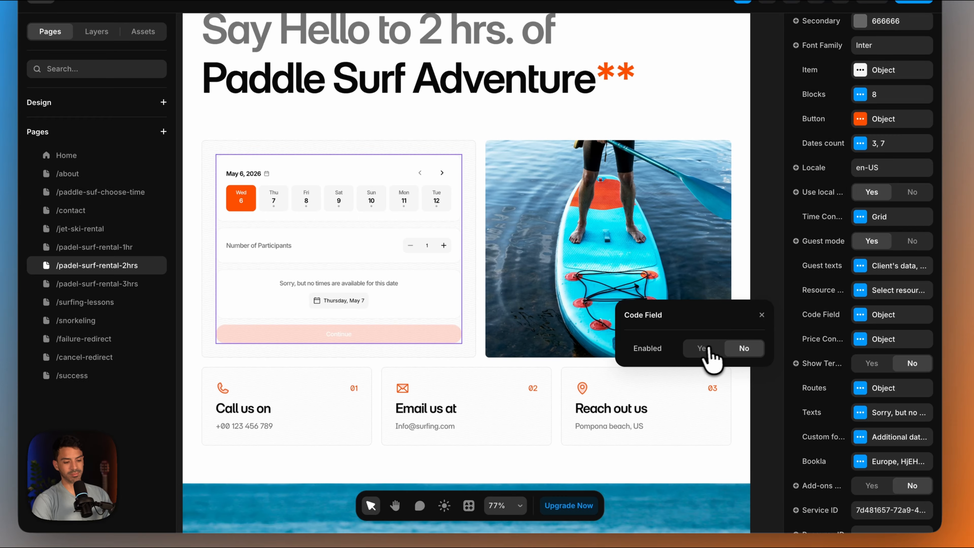
{"action": "left_click", "coordinate": [703, 348]}
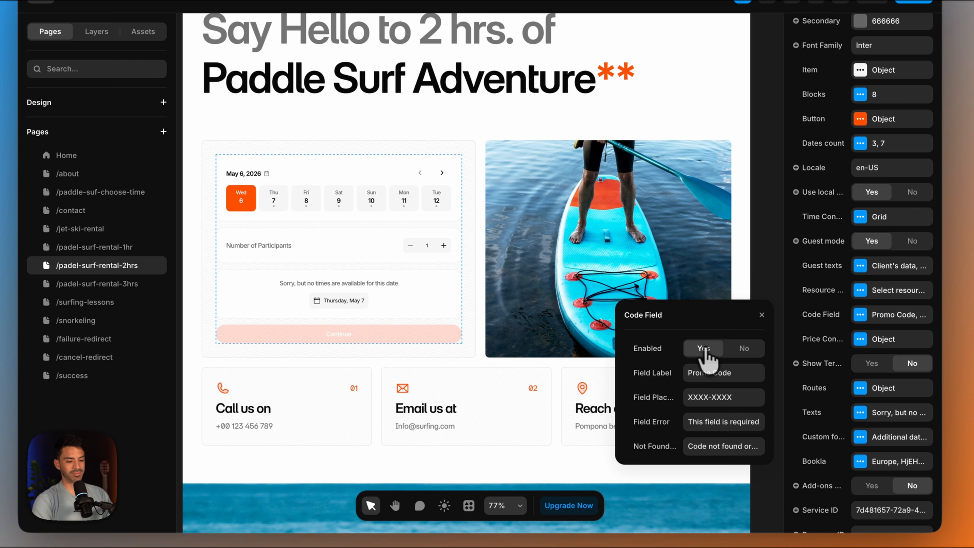
{"action": "left_click", "coordinate": [761, 317]}
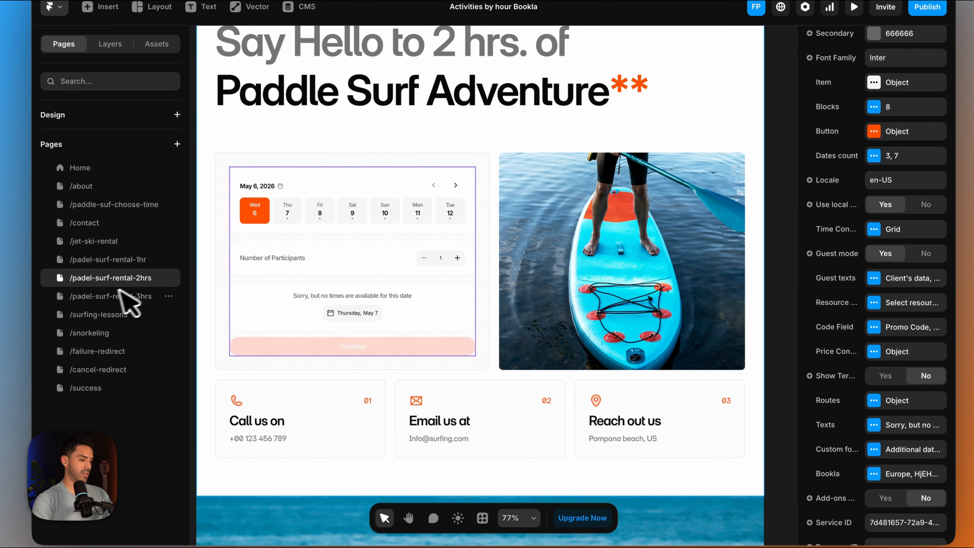
- Open the /padel-surf-rental-3hrs page and set its booking form's Code Field to enabled
{"action": "left_click", "coordinate": [97, 284]}
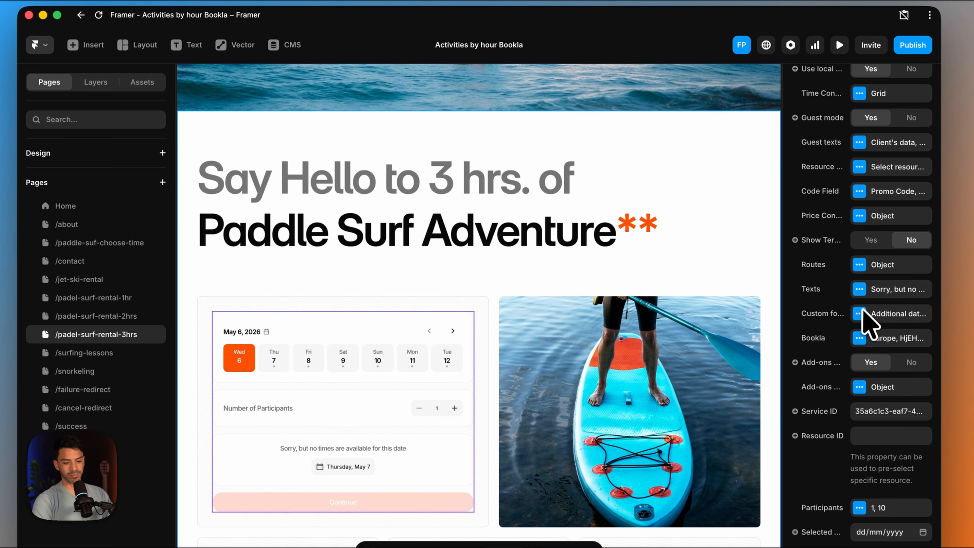
{"action": "left_click", "coordinate": [859, 191]}
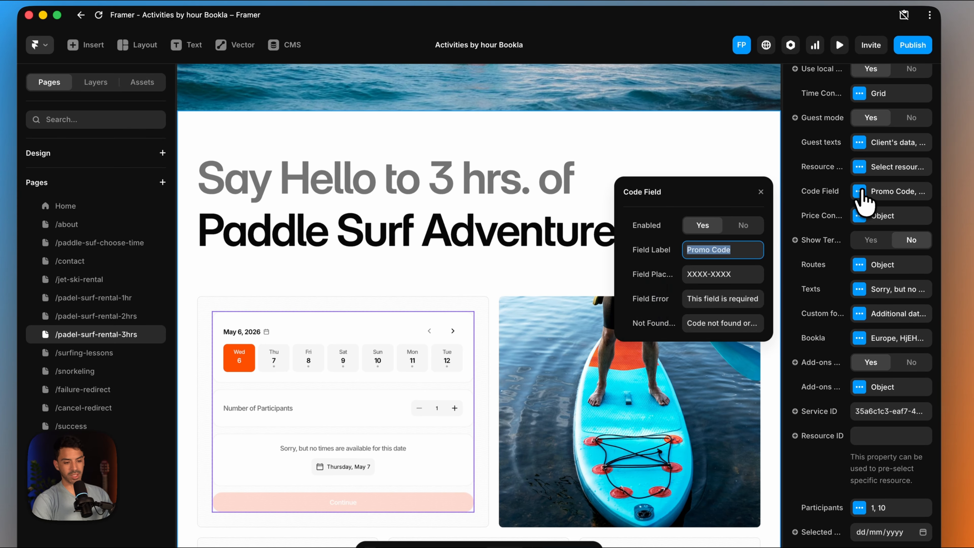
{"action": "left_click", "coordinate": [704, 228]}
{"action": "left_click", "coordinate": [761, 191]}
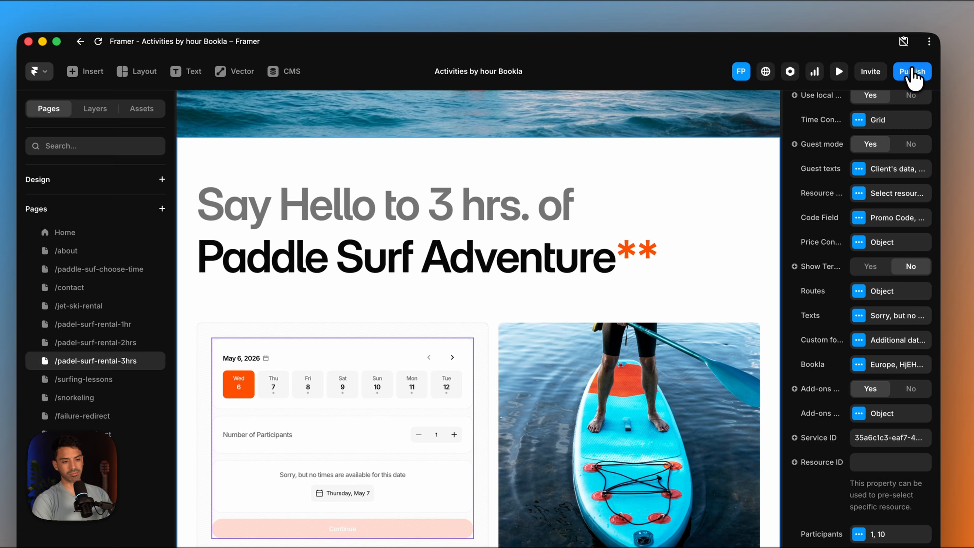
- Publish the site update and switch back to the live 3-hour page in Chrome
{"action": "left_click", "coordinate": [913, 45]}
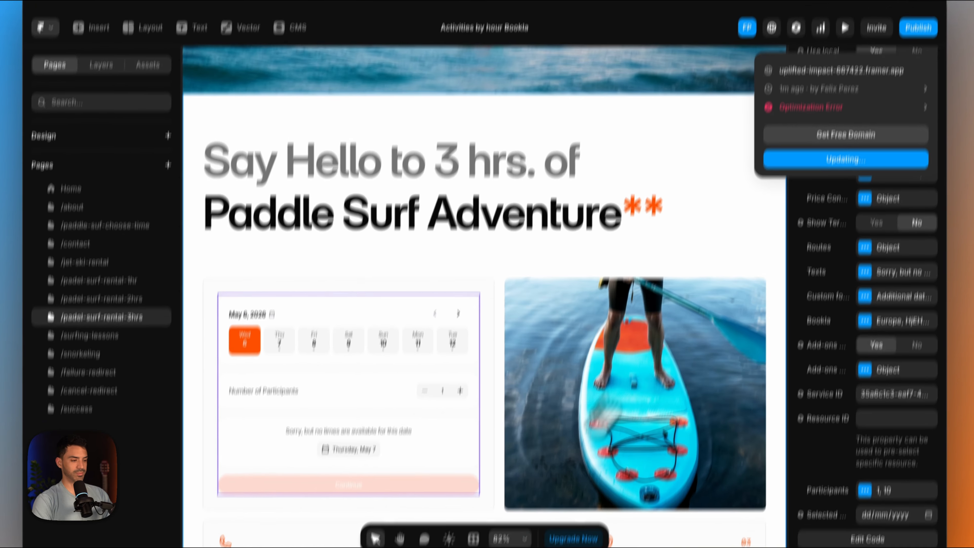
{"action": "mouse_move", "coordinate": [561, 515]}
{"action": "left_click", "coordinate": [337, 498]}
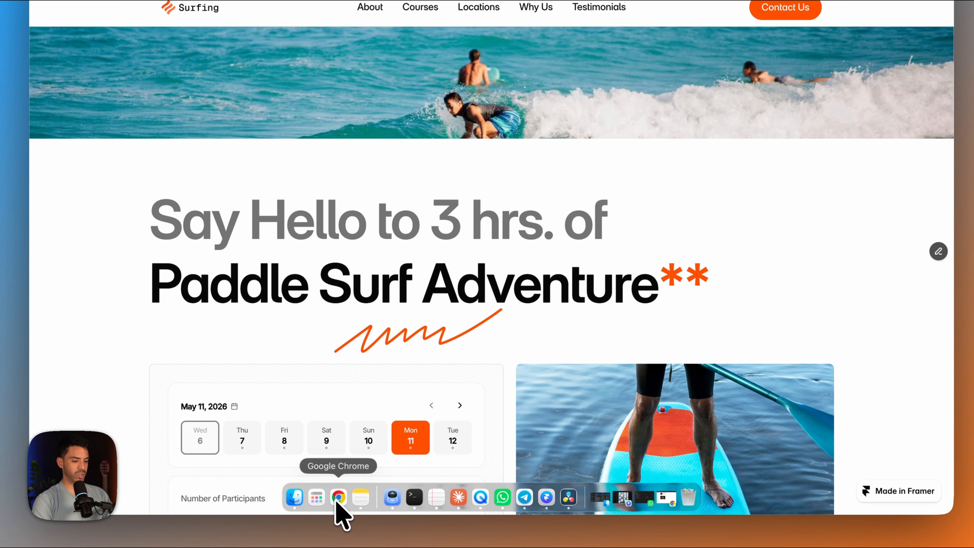
- Choose the 1:00 AM slot in the 3-hour booking form and enter "jhksdckhb sd" as the promo code
{"action": "scroll", "coordinate": [217, 326], "scroll_direction": "down", "scroll_amount": 5}
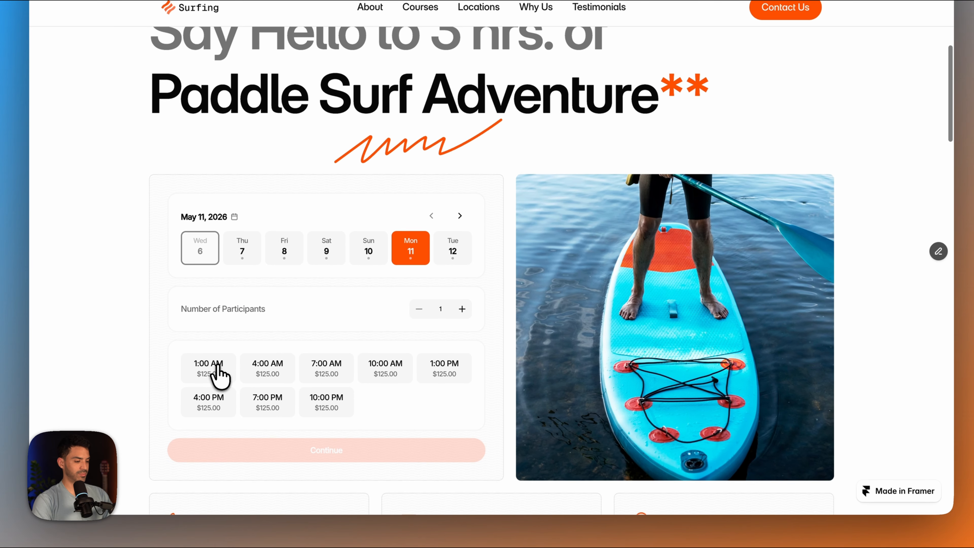
{"action": "left_click", "coordinate": [209, 368]}
{"action": "scroll", "coordinate": [256, 413], "scroll_direction": "down", "scroll_amount": 2}
{"action": "left_click", "coordinate": [315, 408]}
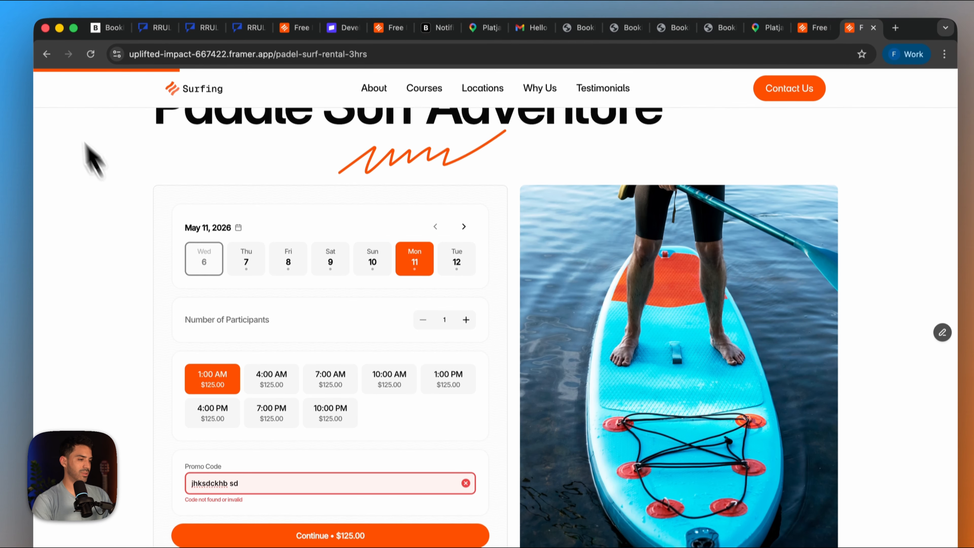
- Return to the live site's home page and open the surfing lessons page at its booking form
{"action": "left_click", "coordinate": [46, 53]}
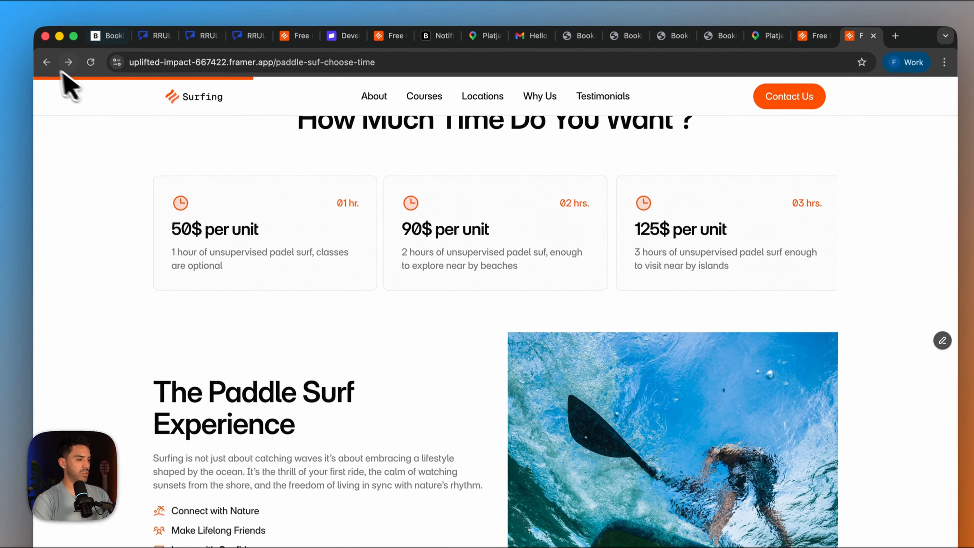
{"action": "left_click", "coordinate": [47, 53]}
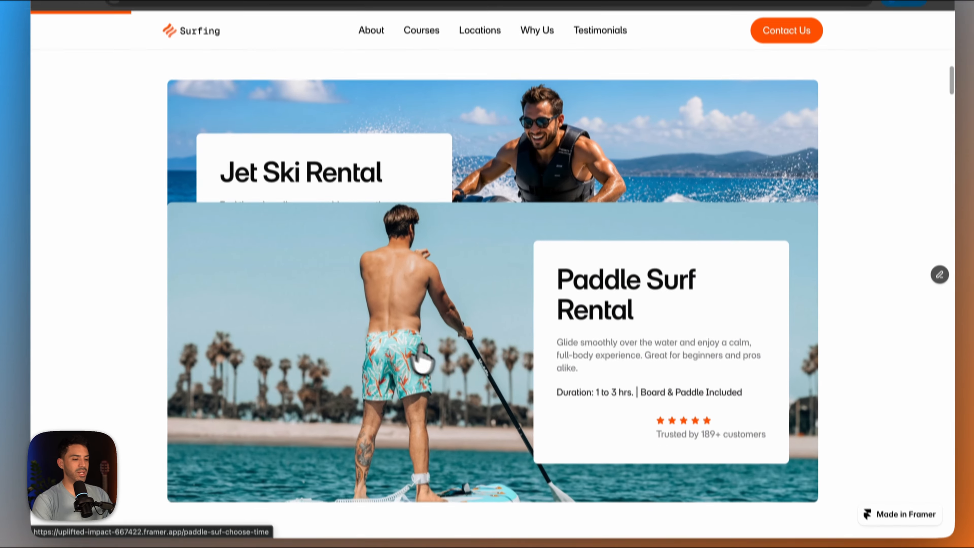
{"action": "scroll", "coordinate": [422, 359], "scroll_direction": "down", "scroll_amount": 5}
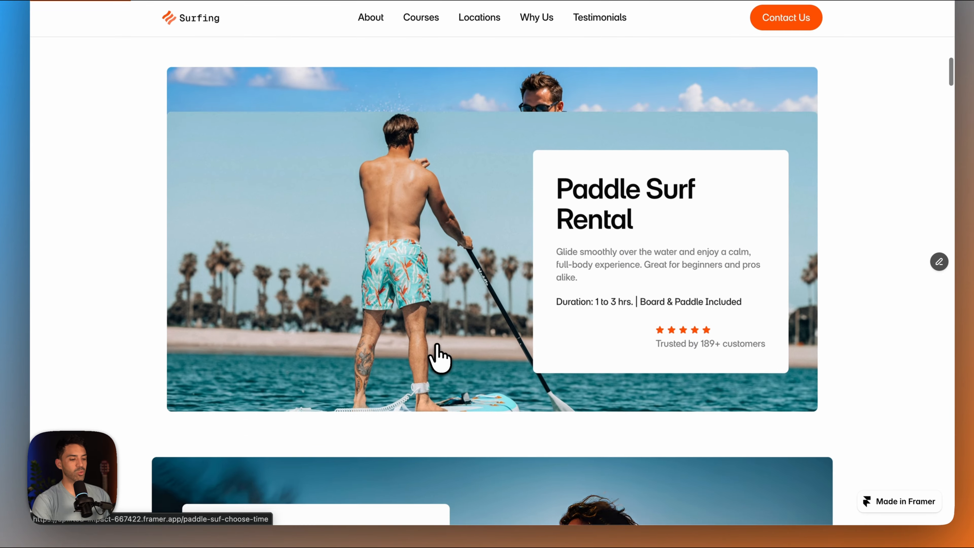
{"action": "left_click", "coordinate": [524, 395]}
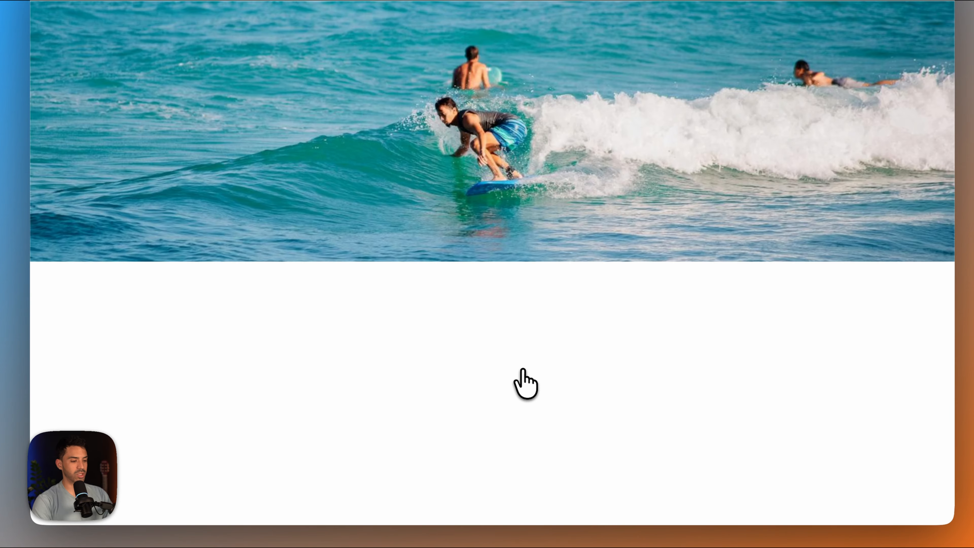
{"action": "scroll", "coordinate": [522, 370], "scroll_direction": "down", "scroll_amount": 5}
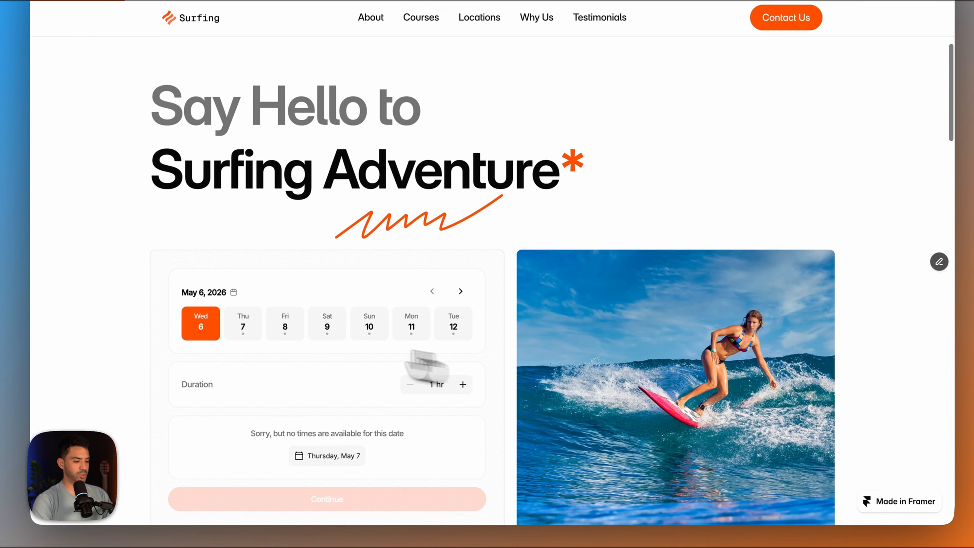
- Select Thursday, May 7 and set the duration to 5 hr in the surfing booking form
{"action": "left_click", "coordinate": [245, 331]}
{"action": "scroll", "coordinate": [322, 374], "scroll_direction": "down", "scroll_amount": 2}
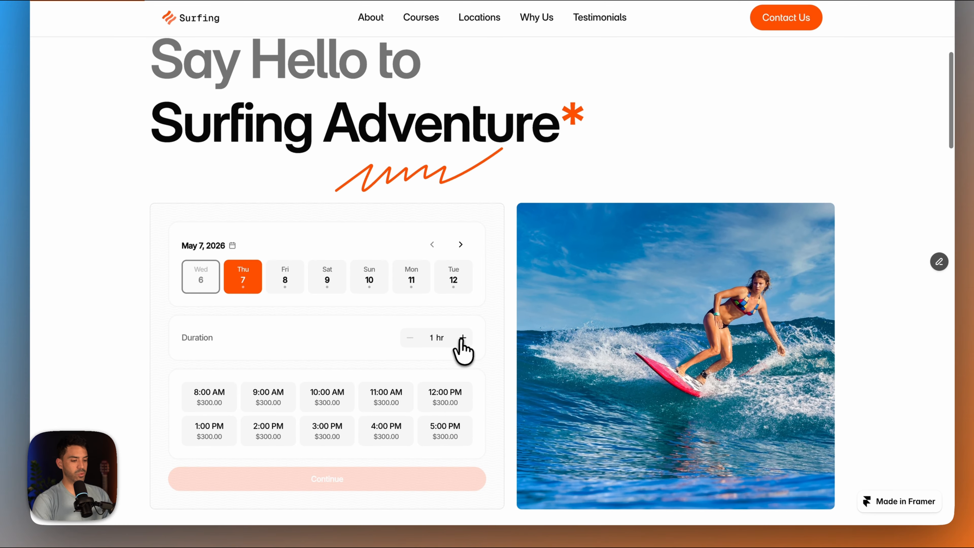
{"action": "left_click", "coordinate": [463, 339]}
{"action": "left_click", "coordinate": [463, 339]}
{"action": "left_click", "coordinate": [463, 338]}
{"action": "left_click", "coordinate": [463, 339]}
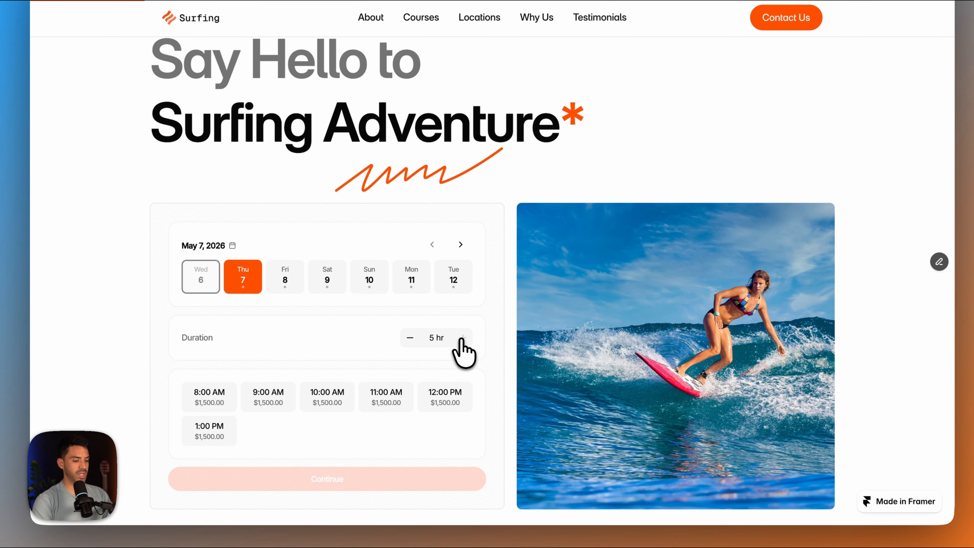
- Choose the 8:00 AM slot in the surfing booking form and enter the promo code JETSKI
{"action": "left_click", "coordinate": [211, 399]}
{"action": "scroll", "coordinate": [316, 435], "scroll_direction": "down", "scroll_amount": 3}
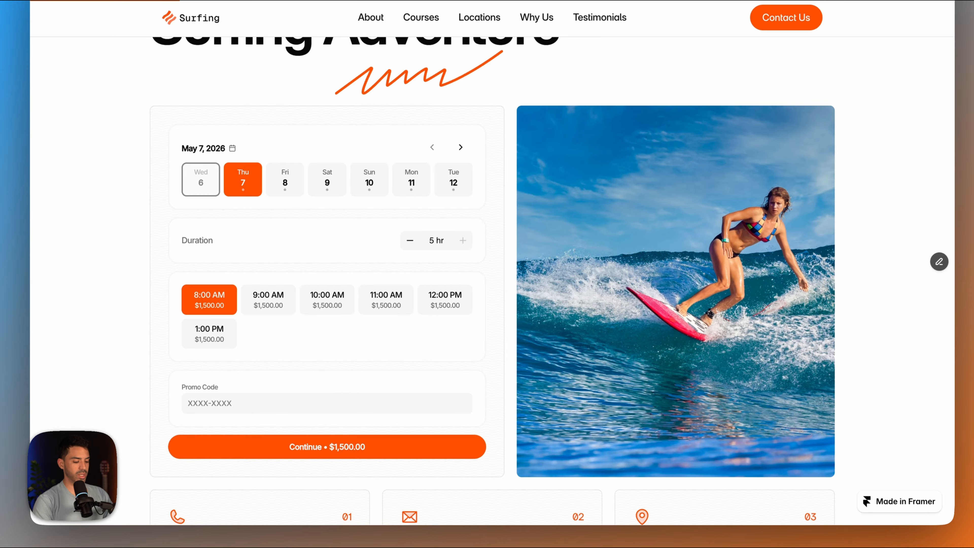
{"action": "type", "text": "JETSKI"}
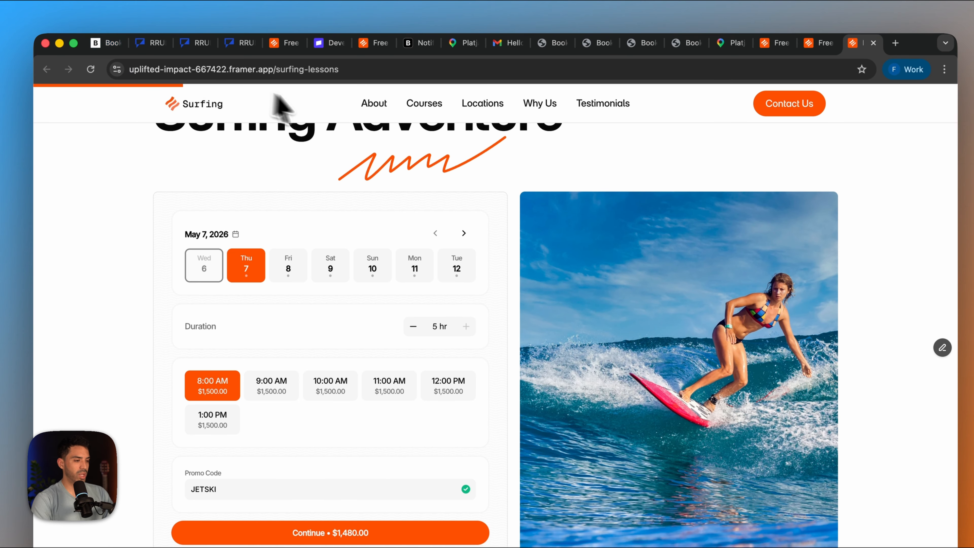
- Return to the live site's home page and open the Snorkeling Experience page at its booking form
{"action": "left_click", "coordinate": [191, 115]}
{"action": "scroll", "coordinate": [491, 300], "scroll_direction": "down", "scroll_amount": 15}
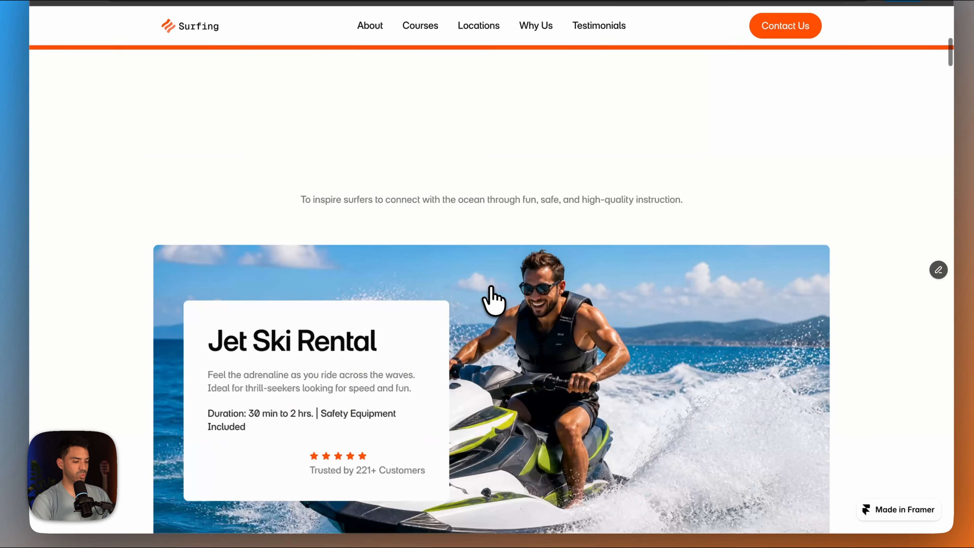
{"action": "scroll", "coordinate": [494, 301], "scroll_direction": "down", "scroll_amount": 10}
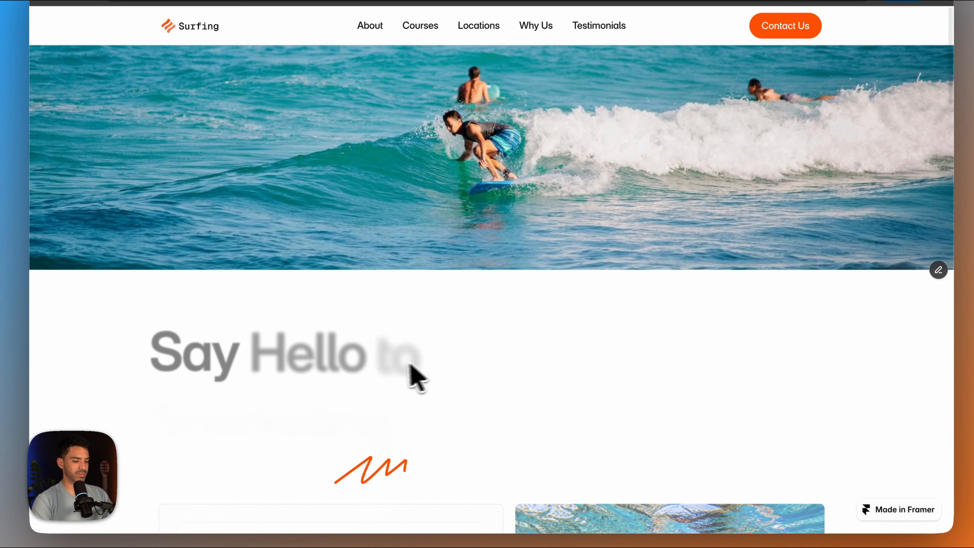
{"action": "scroll", "coordinate": [413, 377], "scroll_direction": "down", "scroll_amount": 5}
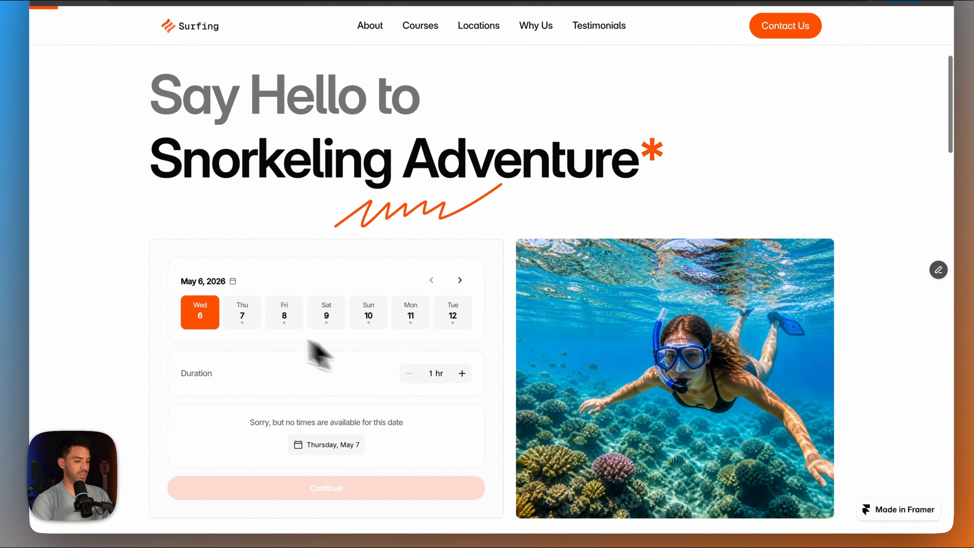
- Select Thursday, May 7 at 8:00 AM in the snorkeling form, apply the promo code JETSKI and continue to the client's data
{"action": "left_click", "coordinate": [232, 315]}
{"action": "left_click", "coordinate": [216, 430]}
{"action": "scroll", "coordinate": [218, 437], "scroll_direction": "down", "scroll_amount": 4}
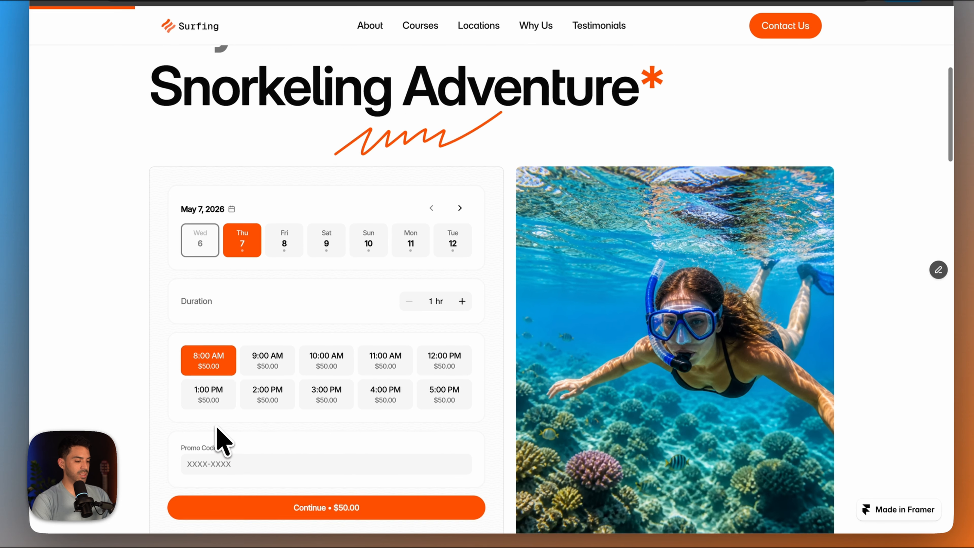
{"action": "scroll", "coordinate": [218, 429], "scroll_direction": "up", "scroll_amount": 1}
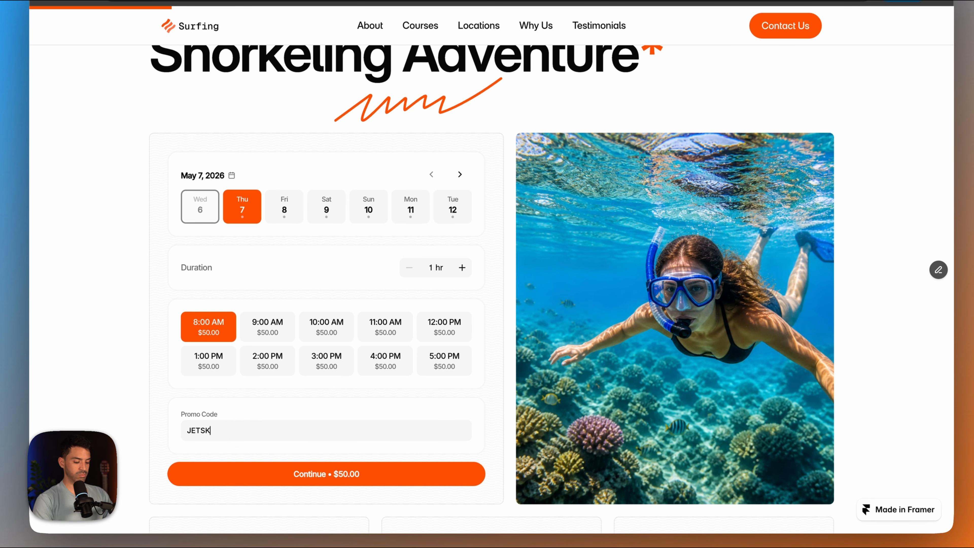
{"action": "left_click", "coordinate": [256, 467]}
{"action": "scroll", "coordinate": [260, 461], "scroll_direction": "down", "scroll_amount": 3}
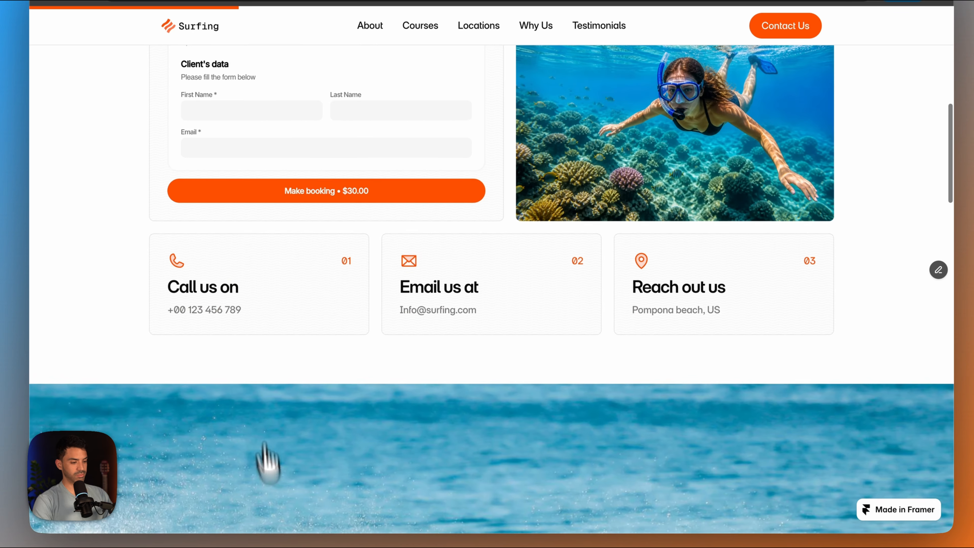
- Fill in the client's first name, last name and e-mail in the snorkeling booking form
{"action": "left_click", "coordinate": [189, 157]}
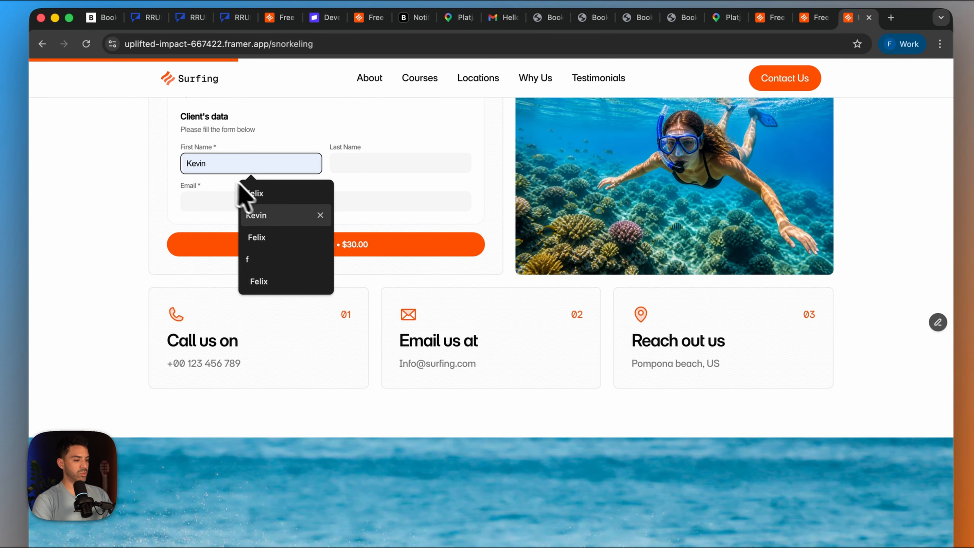
{"action": "left_click", "coordinate": [242, 192]}
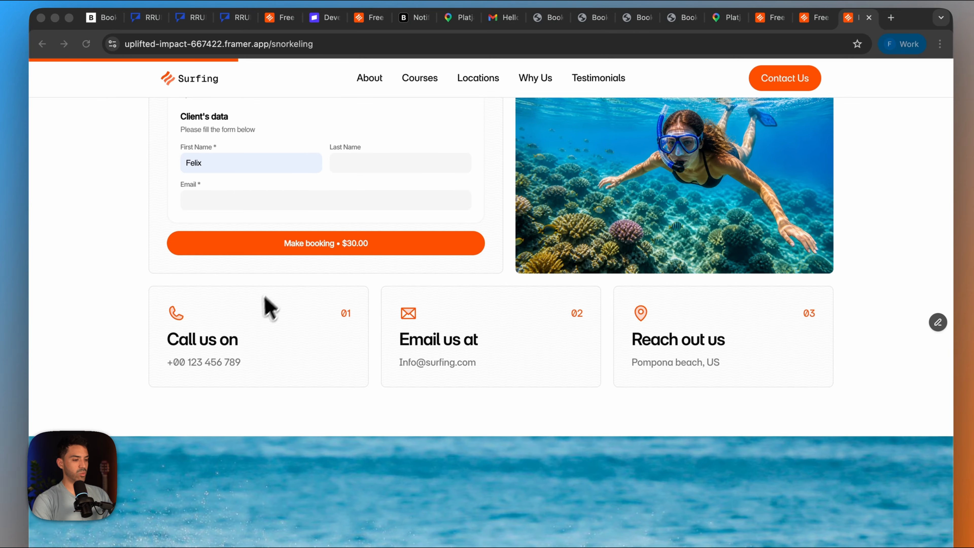
{"action": "left_click", "coordinate": [376, 161]}
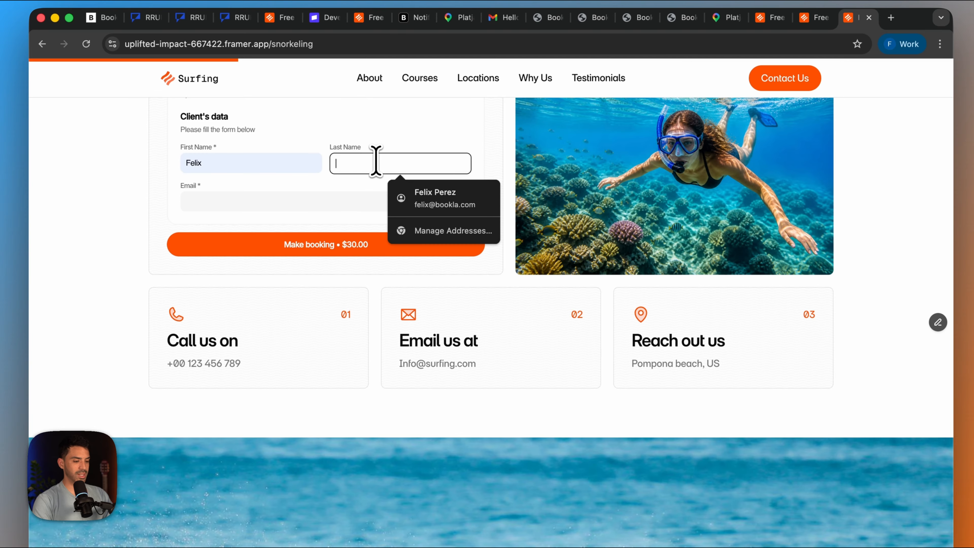
{"action": "left_click", "coordinate": [275, 214]}
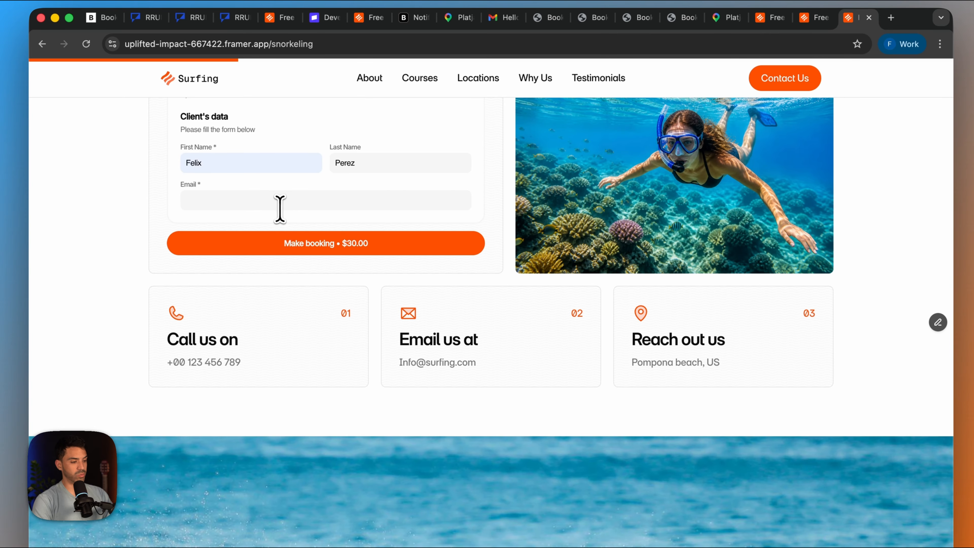
{"action": "left_click", "coordinate": [280, 202]}
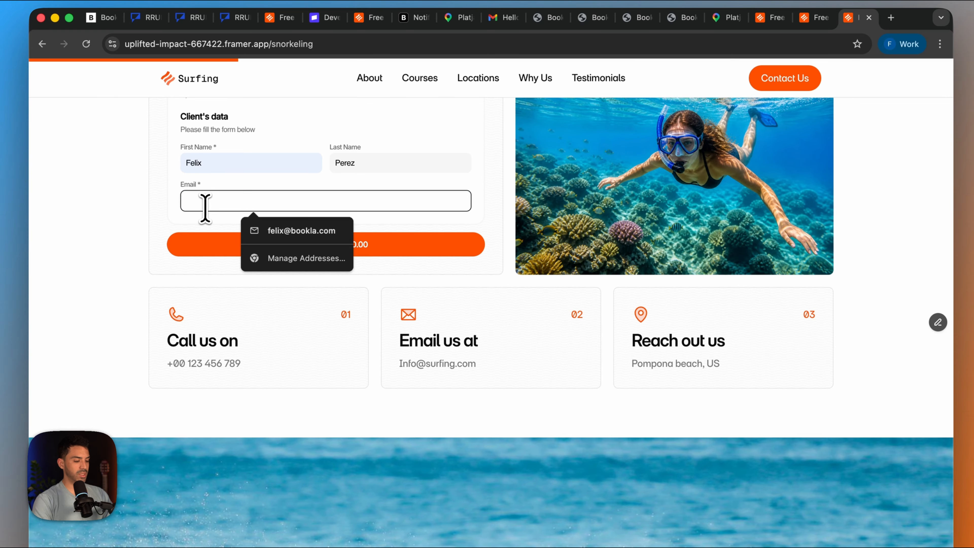
{"action": "type", "text": "bookla"}
{"action": "left_click", "coordinate": [243, 241]}
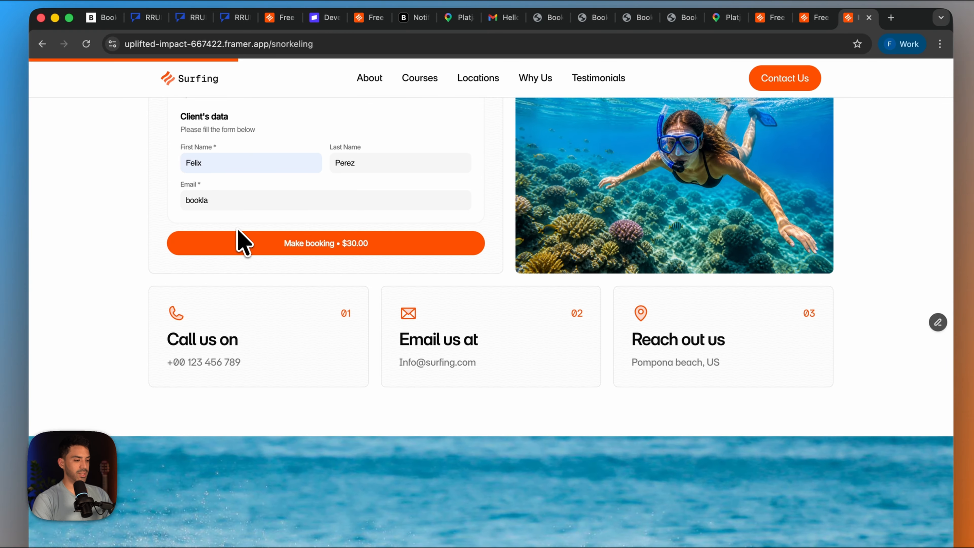
{"action": "left_click", "coordinate": [268, 202]}
{"action": "left_click", "coordinate": [291, 229]}
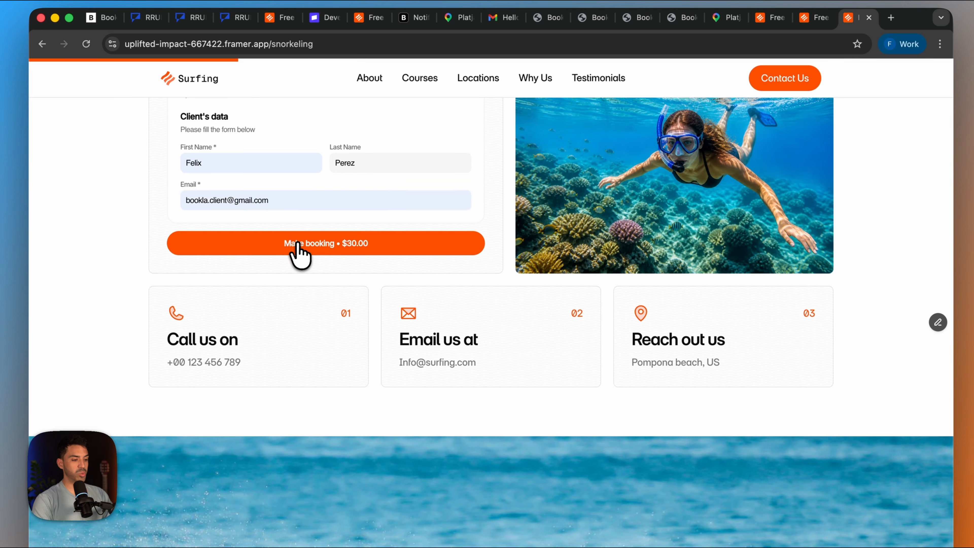
- Submit the snorkeling booking and activate the card number field on the Stripe checkout page
{"action": "left_click", "coordinate": [299, 254]}
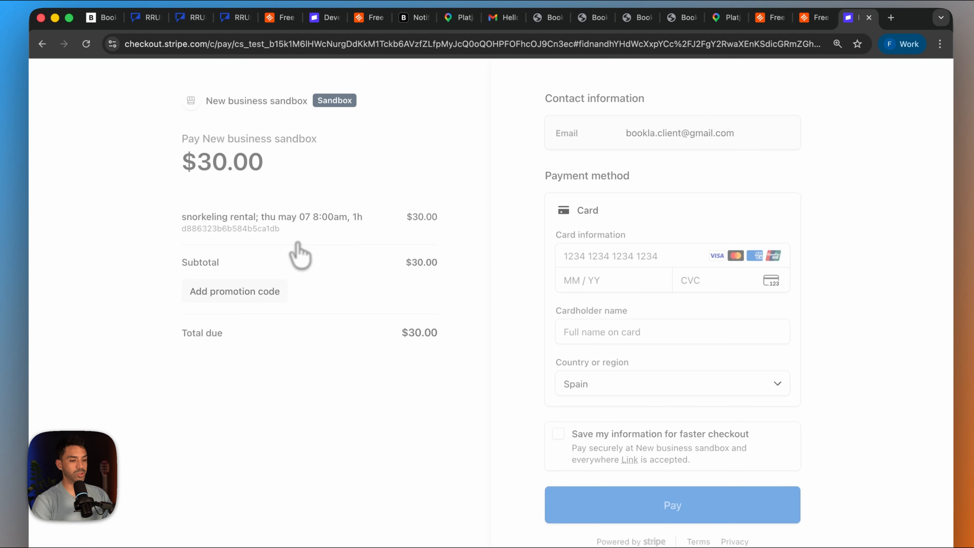
{"action": "left_click", "coordinate": [603, 256]}
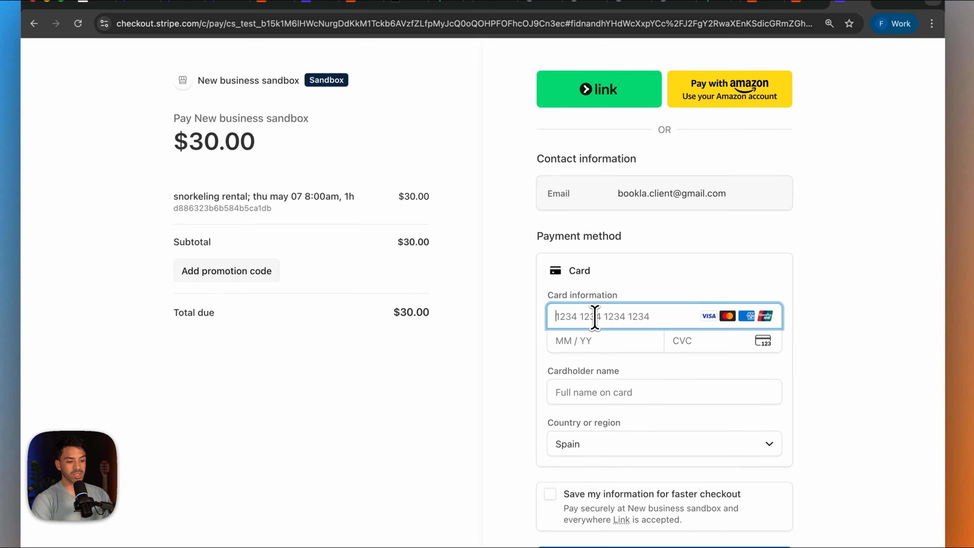